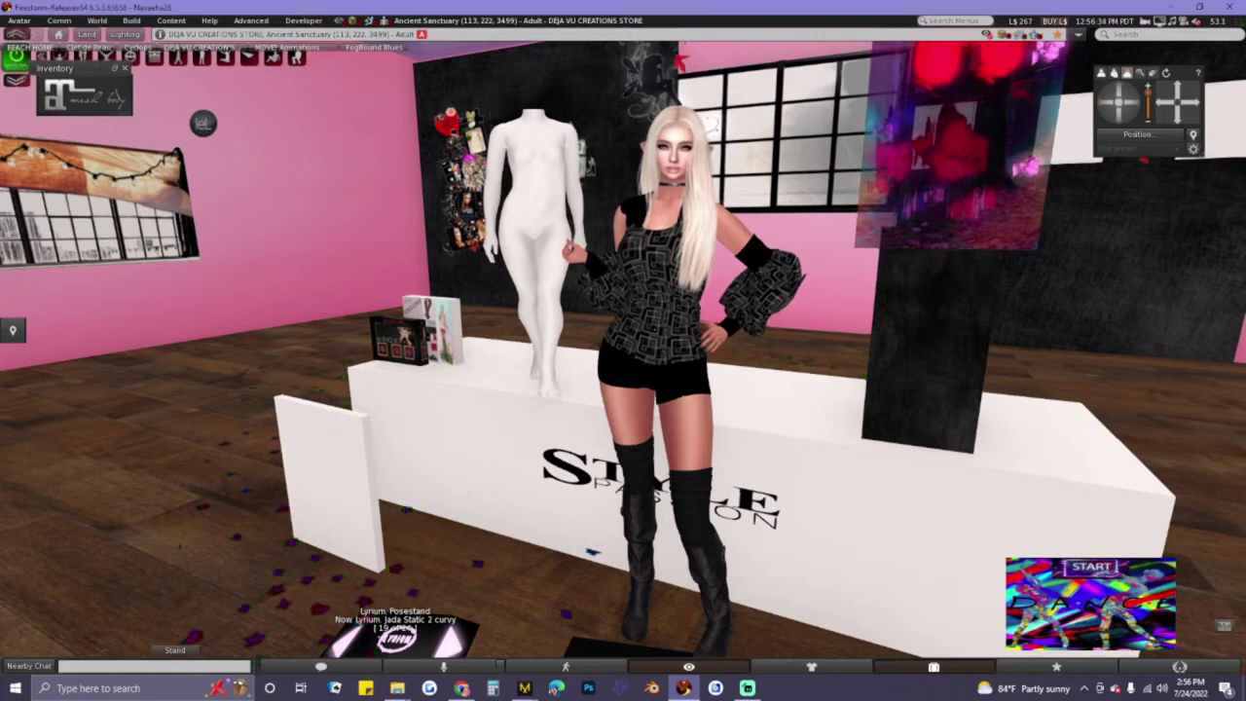
# - Launch Blender from the blender-2.79-windows64 folder and add the Maitreya - Lara character from the devkits
pyautogui.click(397, 688)
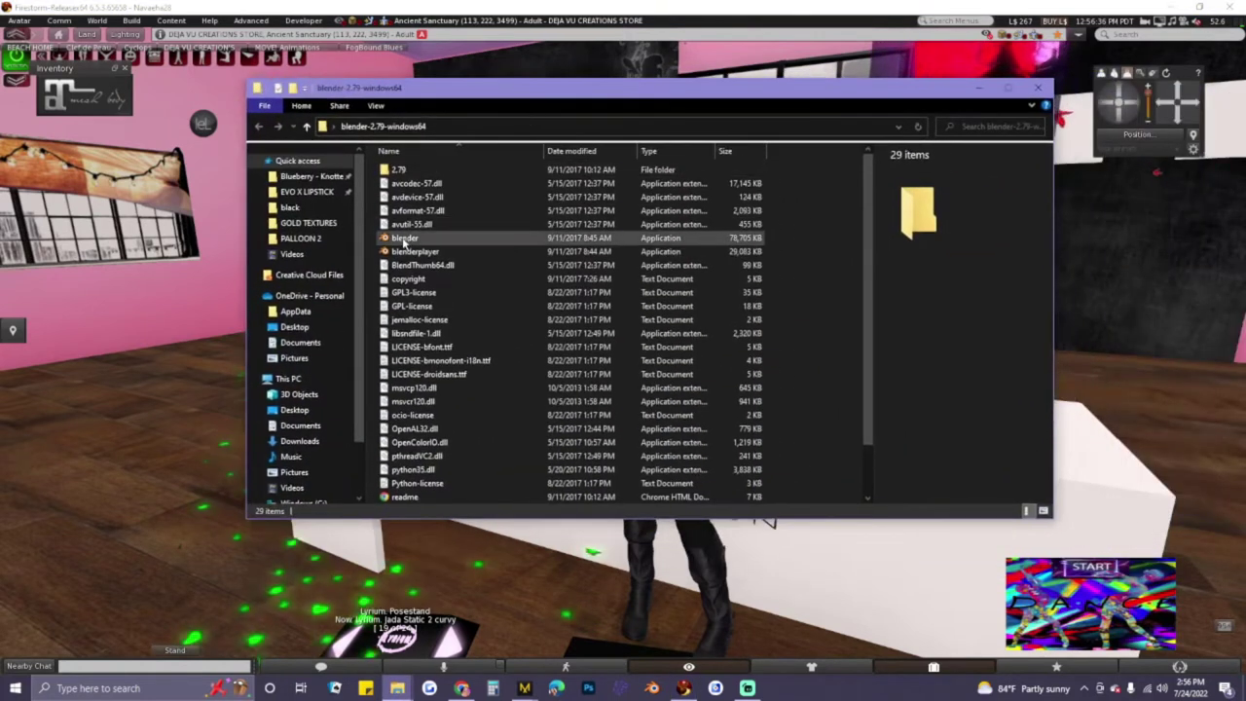
pyautogui.doubleClick(404, 238)
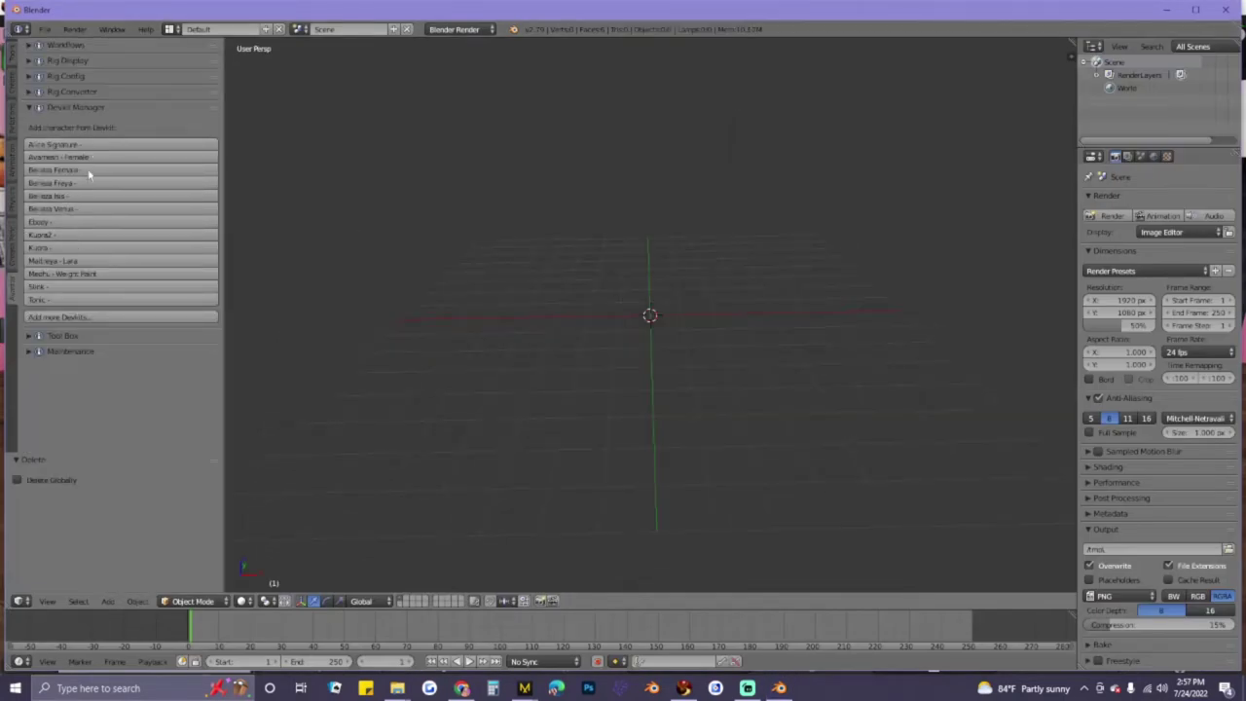
pyautogui.click(68, 261)
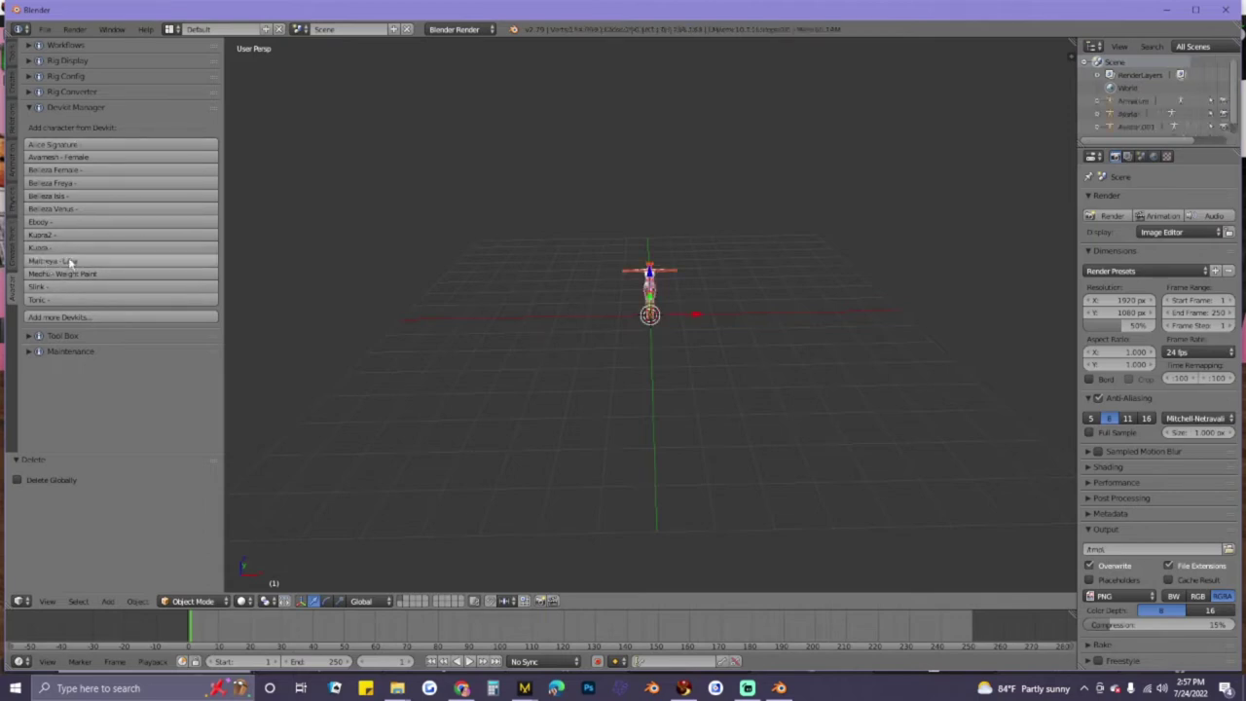
pyautogui.scroll(2, 662, 266)
pyautogui.keyDown('shift'); pyautogui.moveTo(679, 238); pyautogui.dragTo(672, 311, button='middle'); pyautogui.keyUp('shift')
pyautogui.scroll(2, 668, 298)
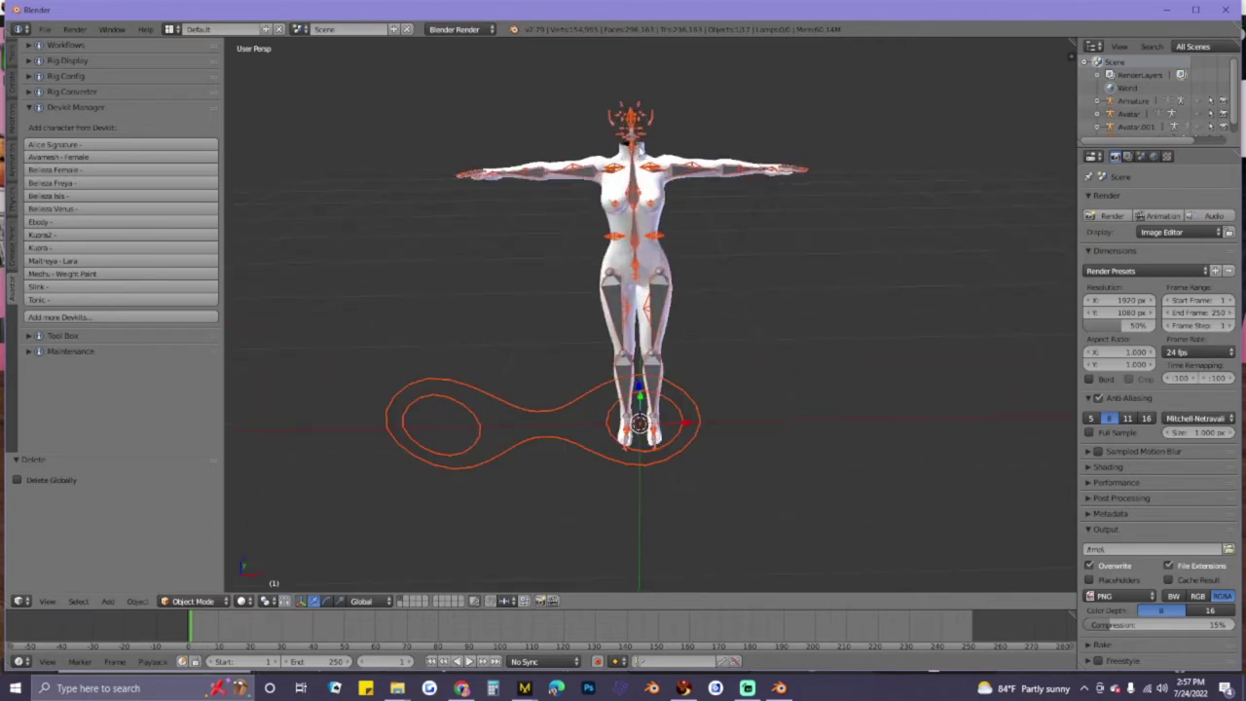
# - Select the Lara rig, set its bone display style to Stick, and show only the SL deform bones
pyautogui.rightClick(630, 139)
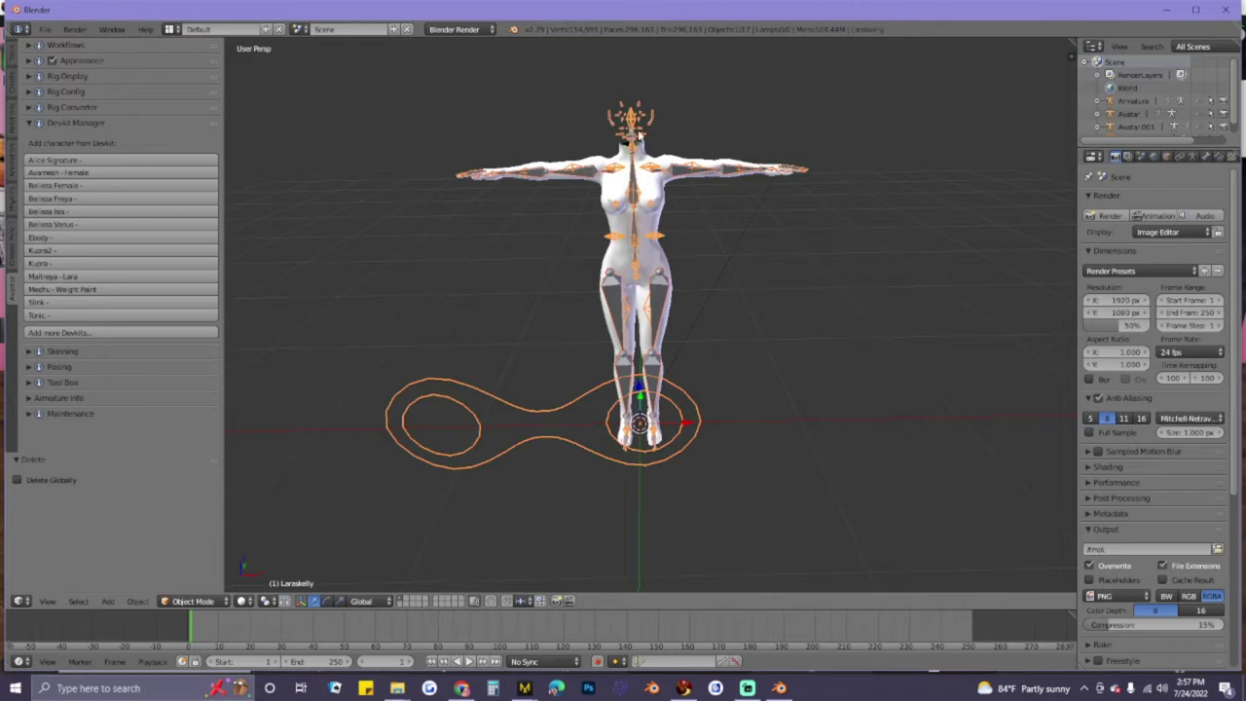
pyautogui.click(36, 125)
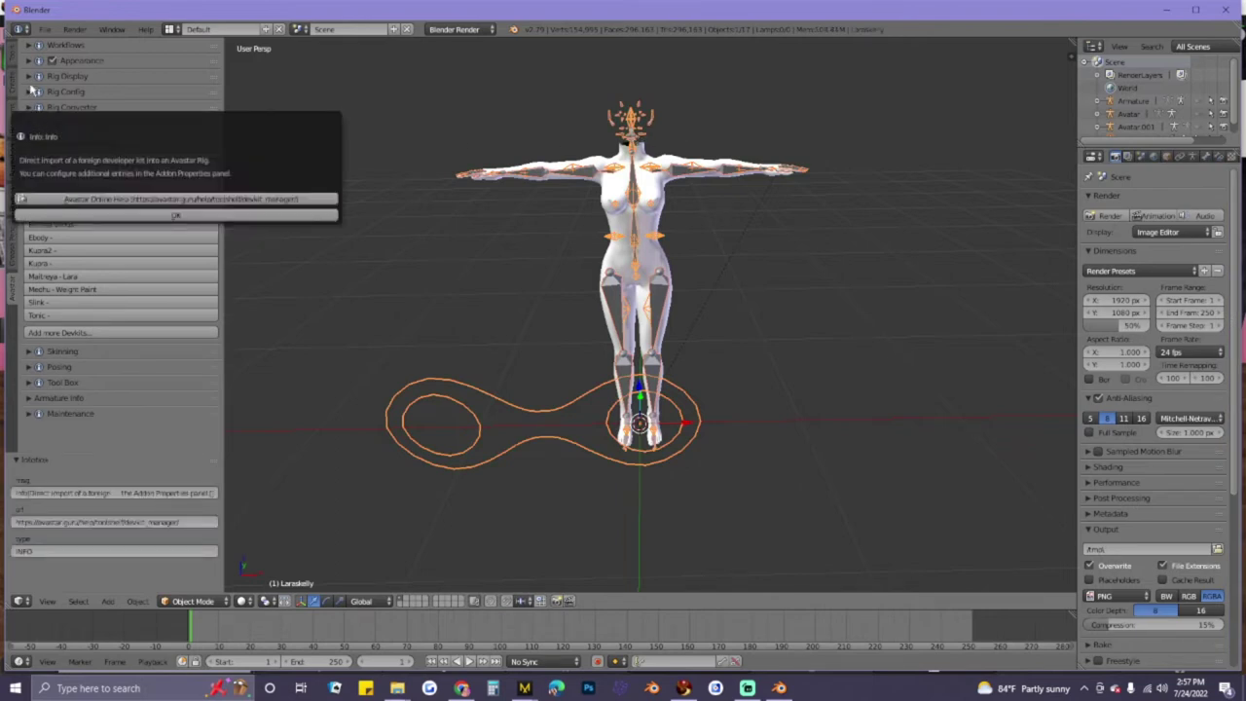
pyautogui.click(31, 124)
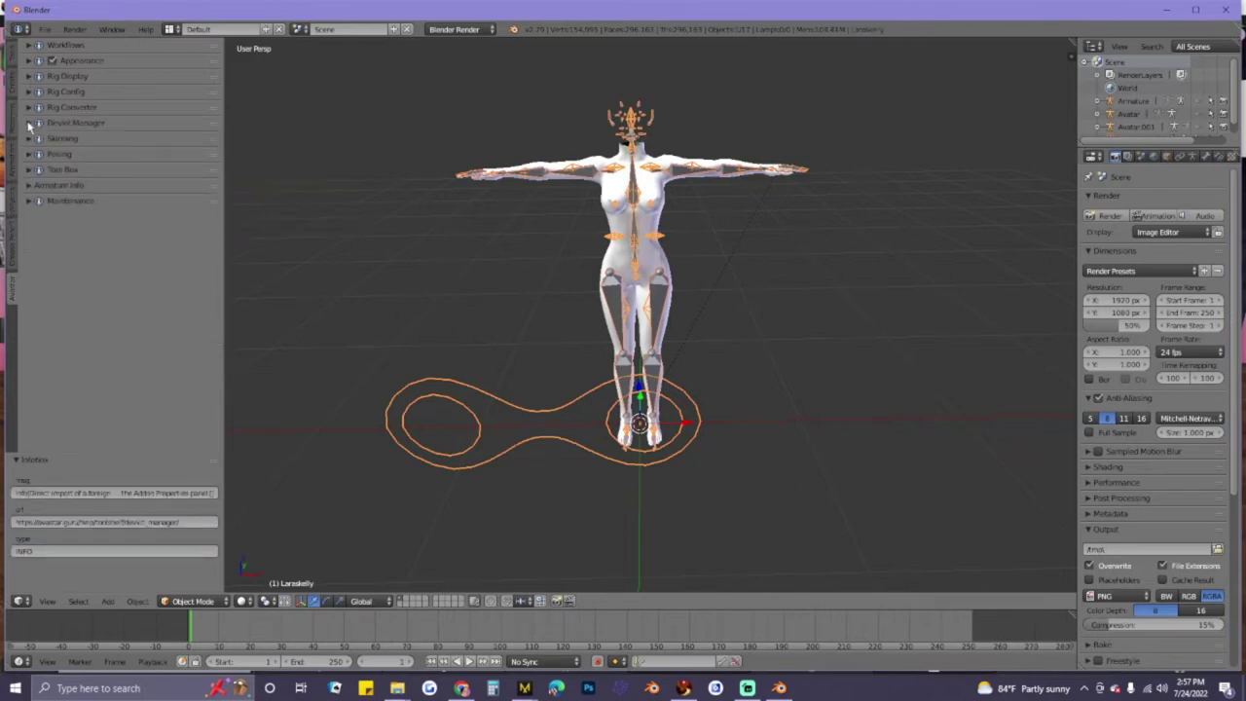
pyautogui.click(29, 76)
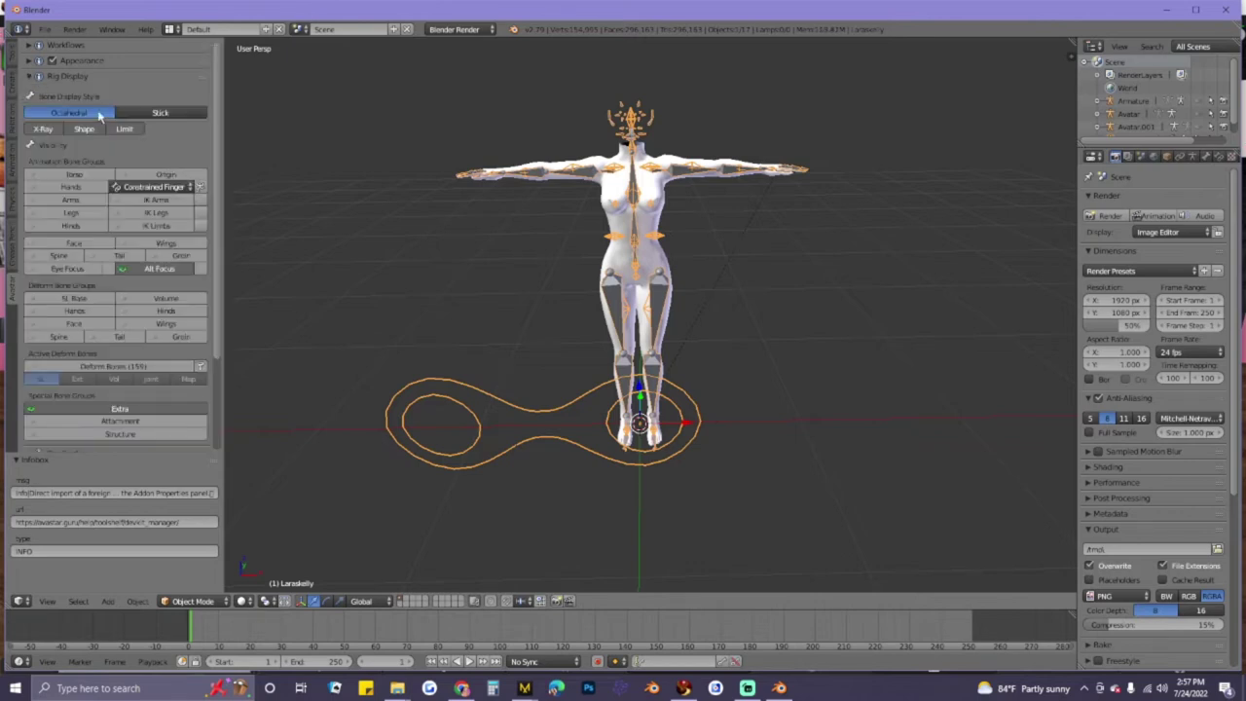
pyautogui.click(159, 113)
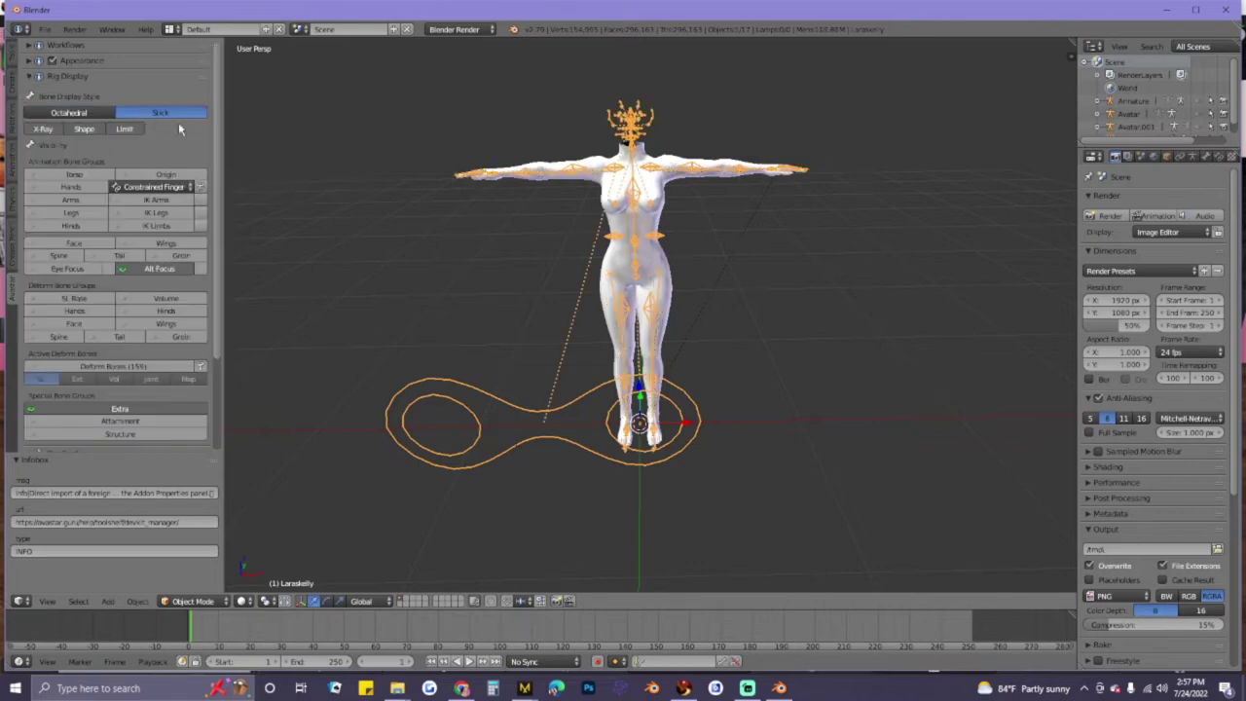
pyautogui.click(200, 366)
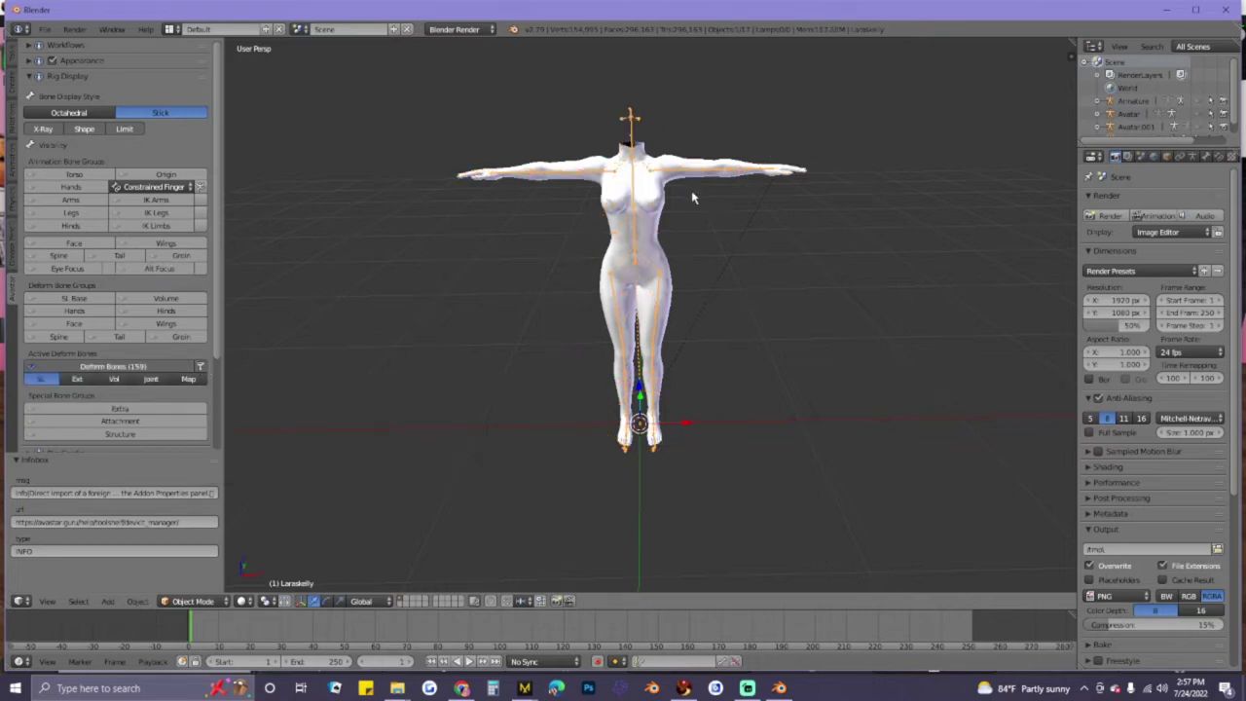
# - Enlarge the Outliner, expand the Laraskelly rig, and show its Clothing Layer mesh in place of the Body Layer
pyautogui.moveTo(1122, 151); pyautogui.dragTo(1129, 216)
pyautogui.click(1098, 142)
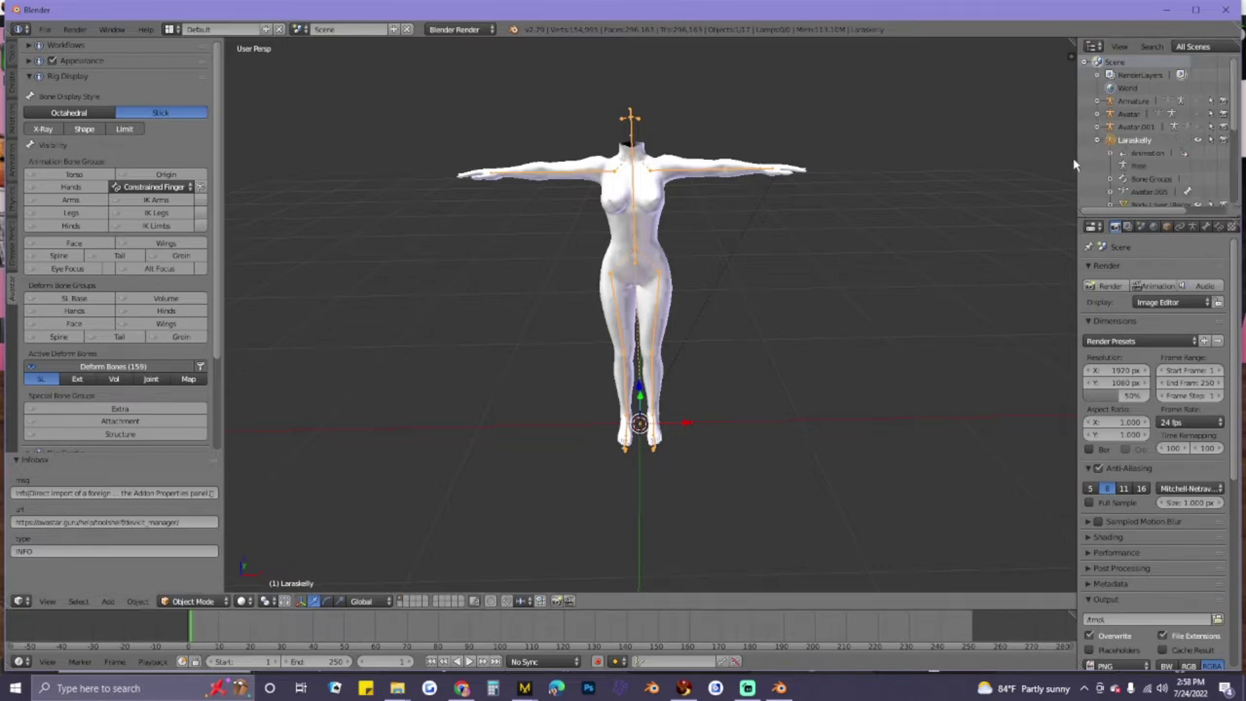
pyautogui.moveTo(1076, 163); pyautogui.dragTo(908, 165)
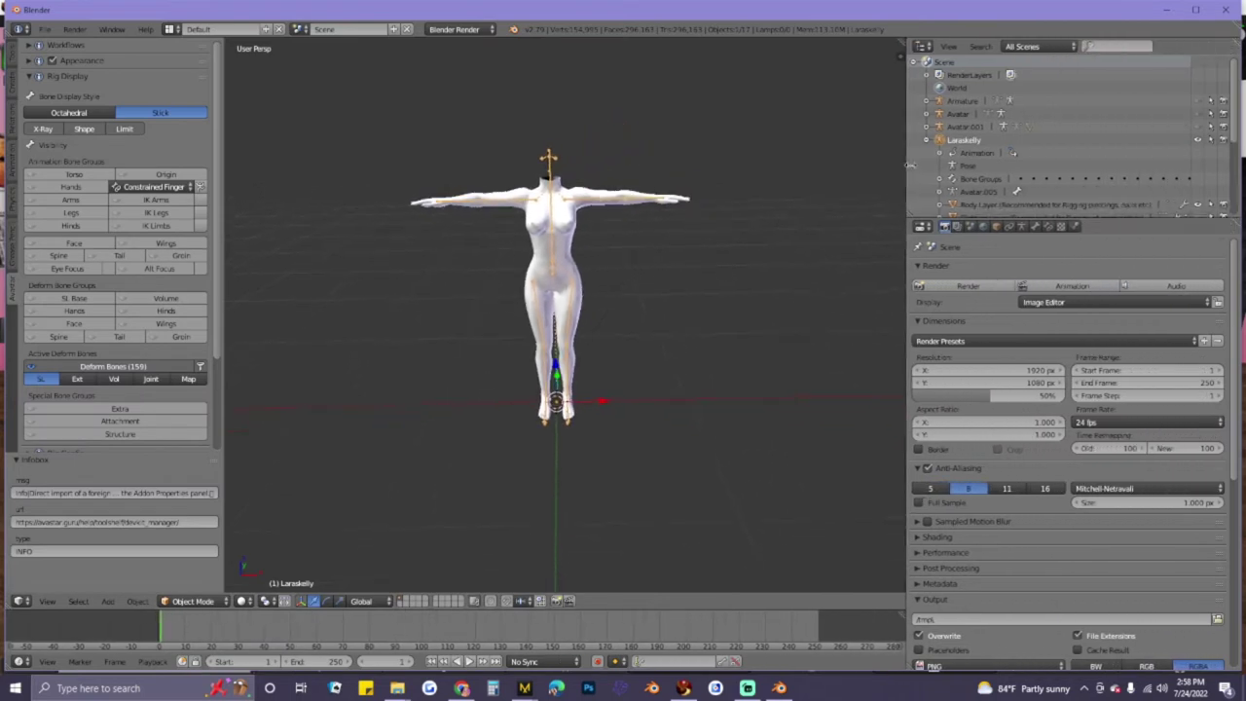
pyautogui.moveTo(1098, 226); pyautogui.dragTo(1140, 320)
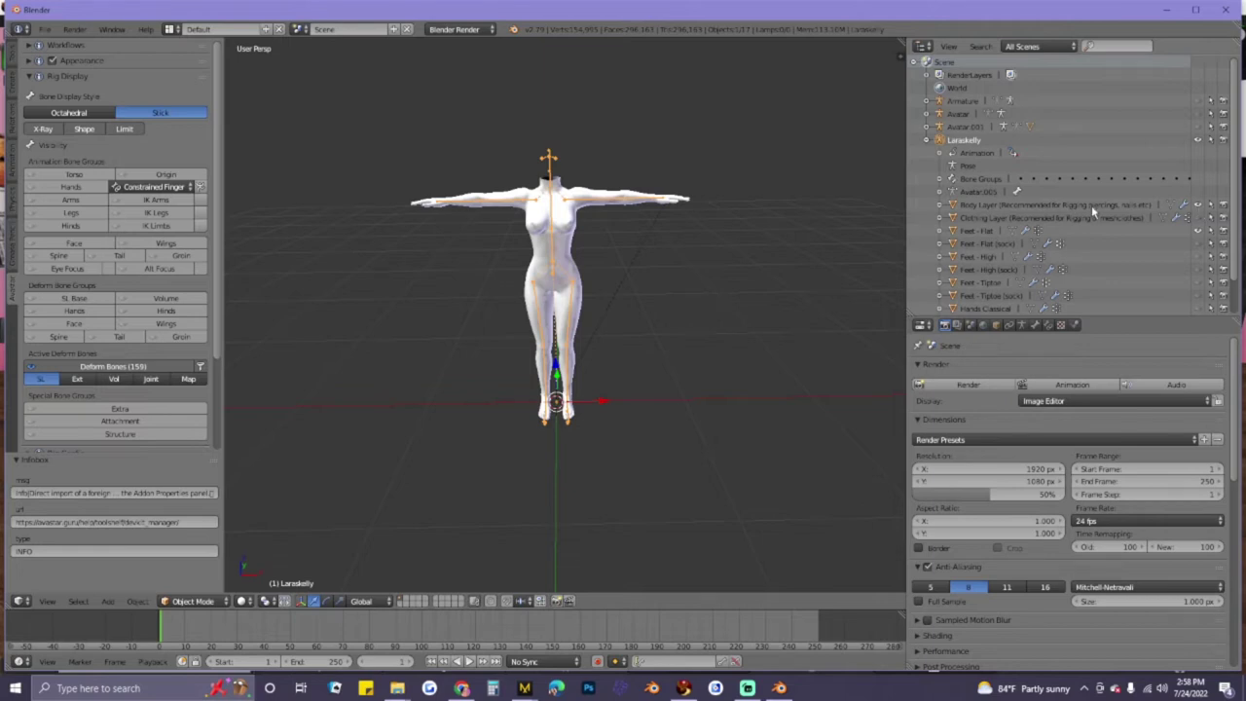
pyautogui.click(1202, 208)
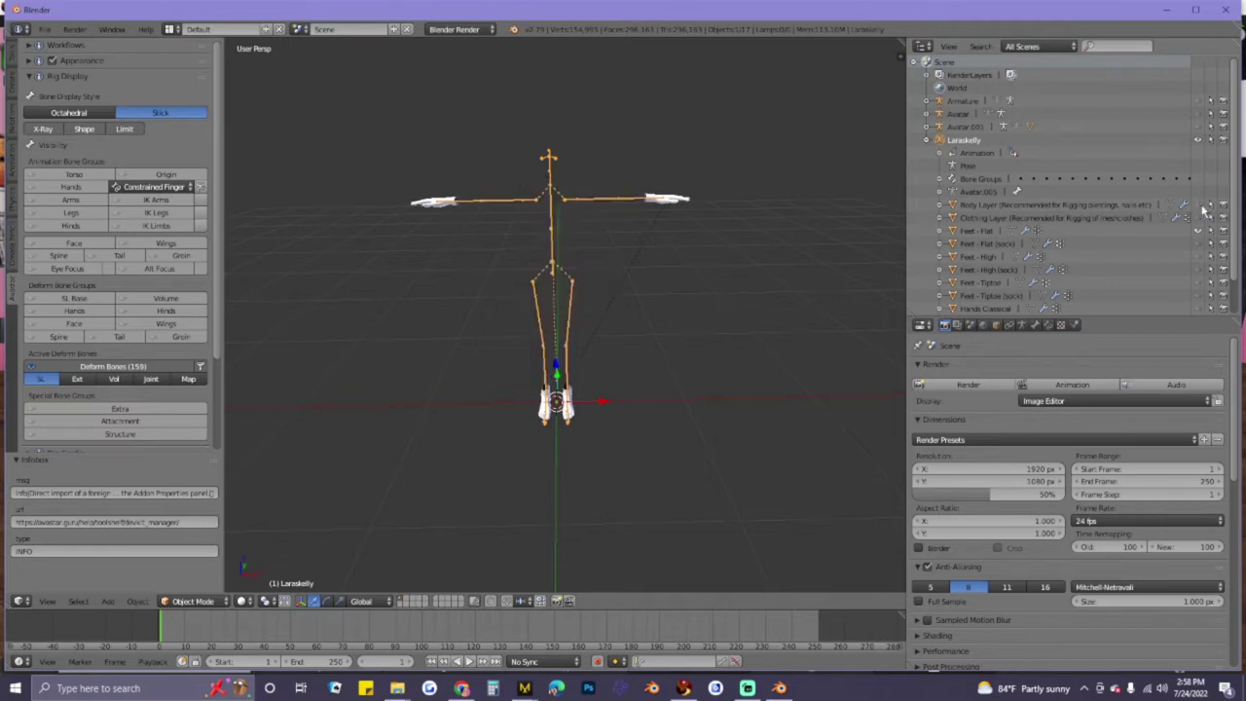
pyautogui.click(1199, 219)
# - Compare the Body Layer and Clothing Layer meshes by switching their visibility, ending with only the Clothing Layer shown
pyautogui.scroll(6, 542, 217)
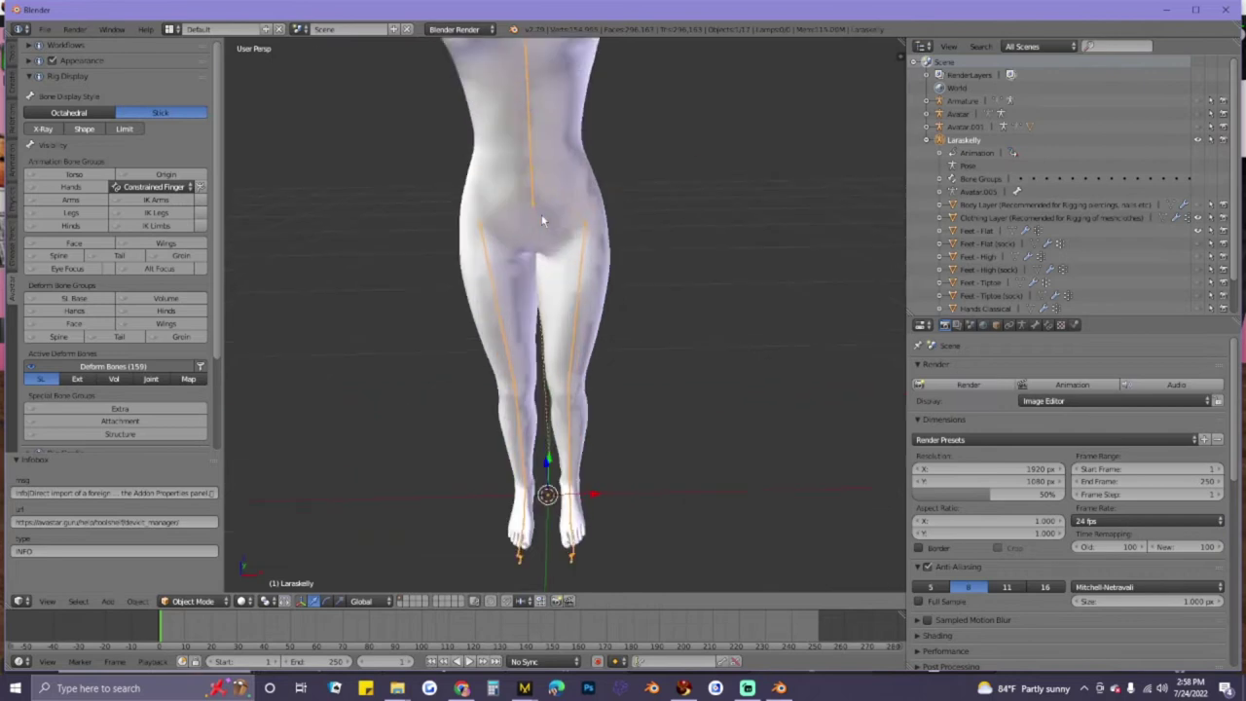
pyautogui.scroll(-3, 552, 213)
pyautogui.keyDown('shift'); pyautogui.moveTo(624, 163); pyautogui.dragTo(674, 214, button='middle'); pyautogui.keyUp('shift')
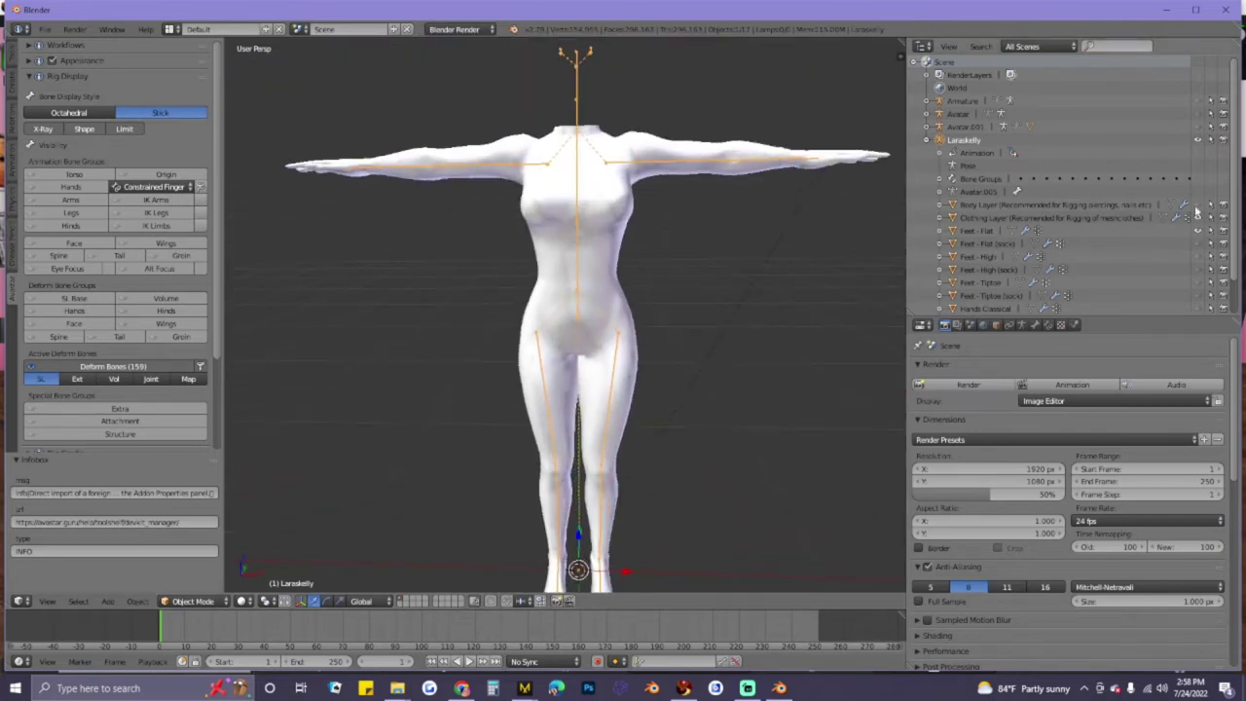
pyautogui.click(1197, 205)
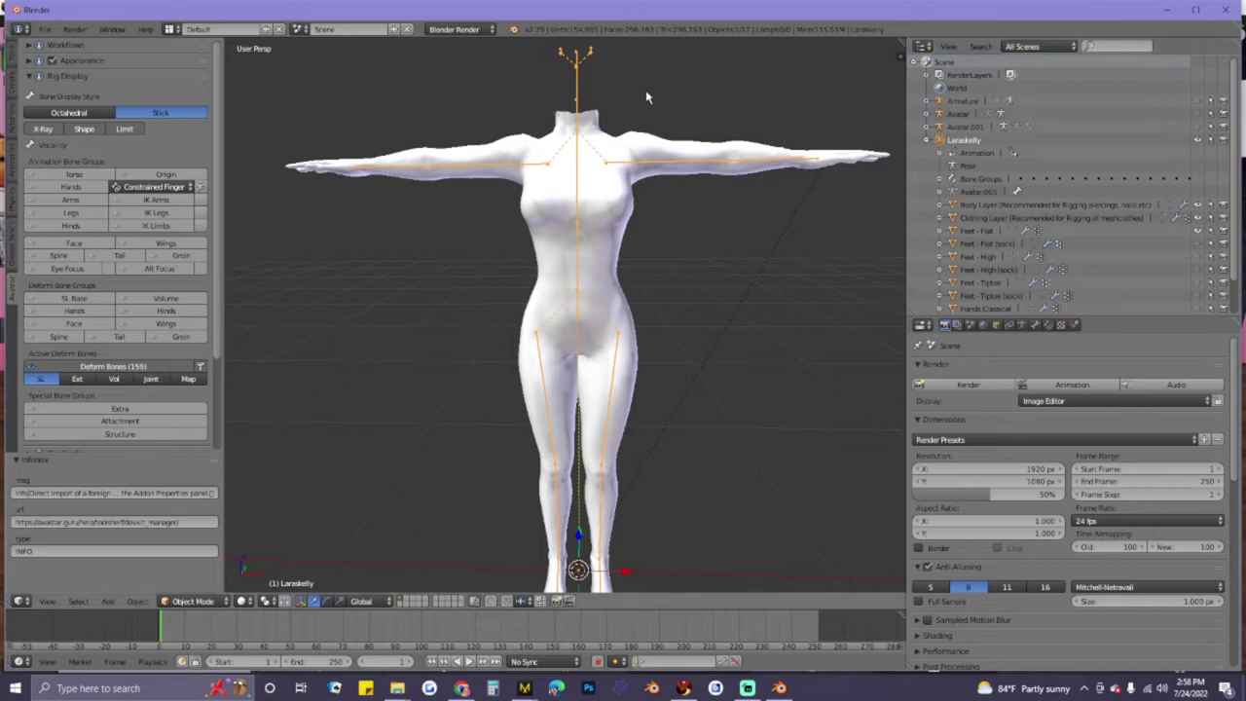
pyautogui.click(1198, 218)
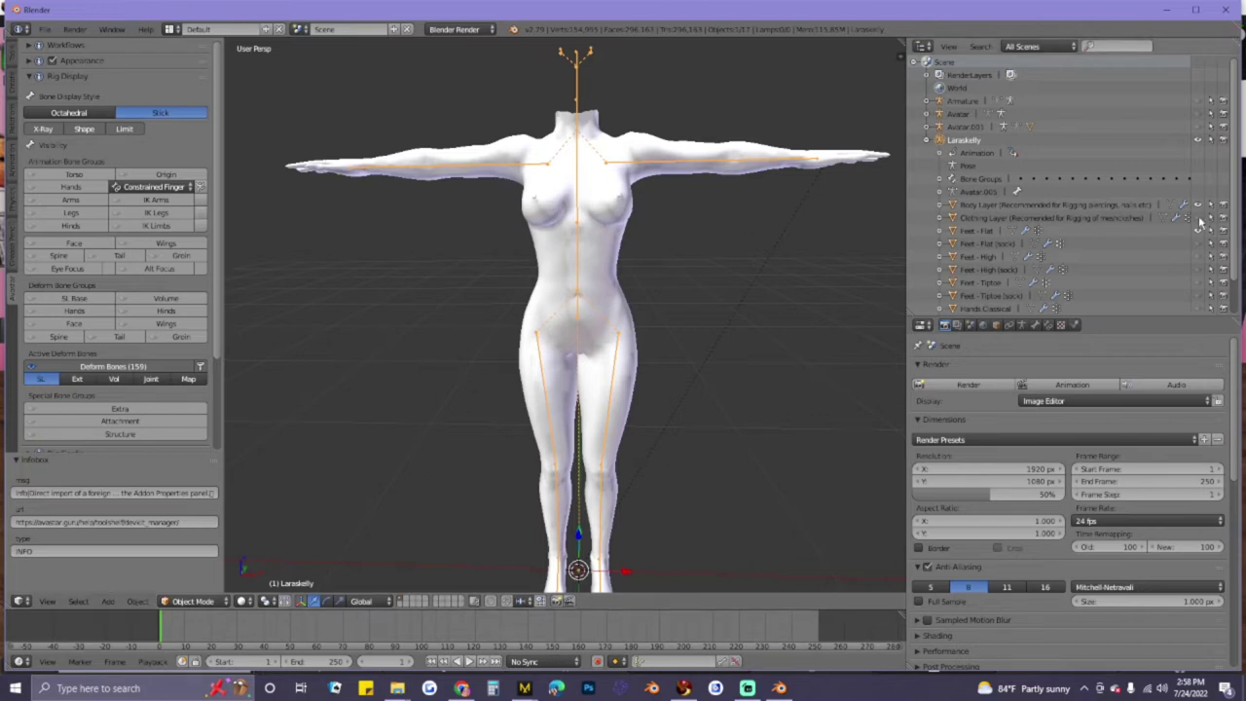
pyautogui.click(1198, 205)
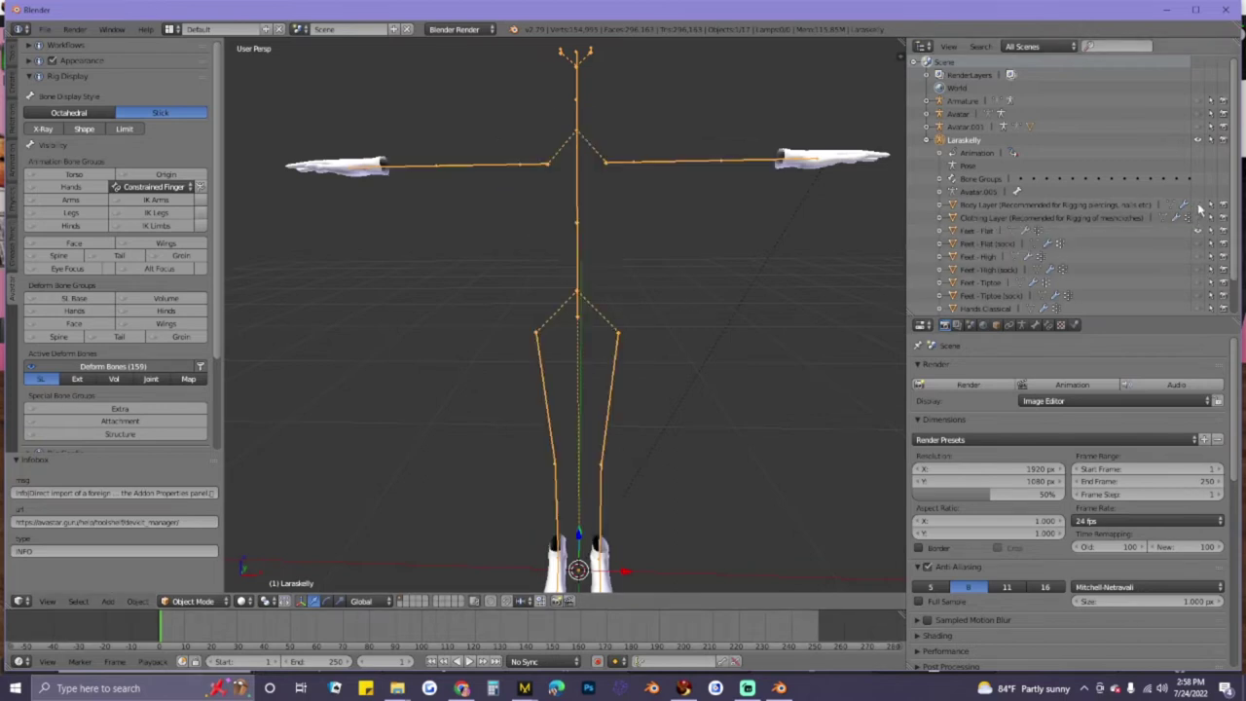
pyautogui.click(1198, 218)
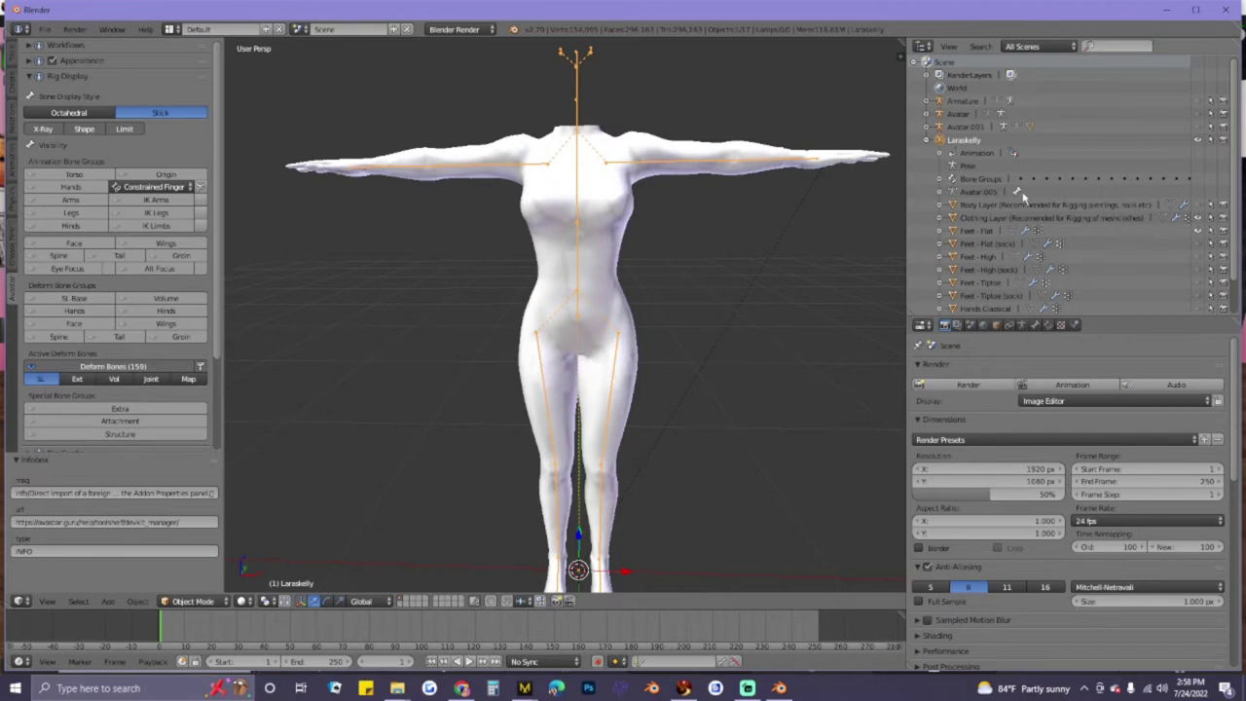
# - Hide the Bento hands rigged mesh under Avatar.001 and show the Hands Classical mesh under Laraskelly
pyautogui.click(927, 126)
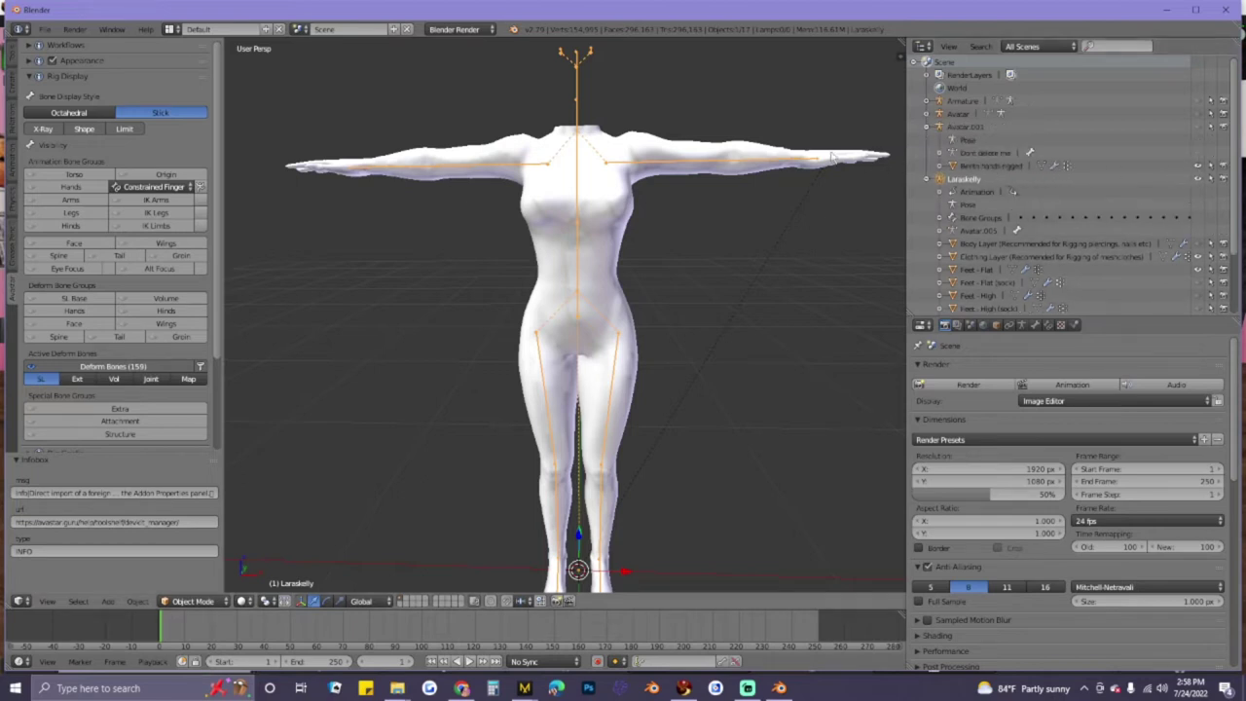
pyautogui.click(1198, 167)
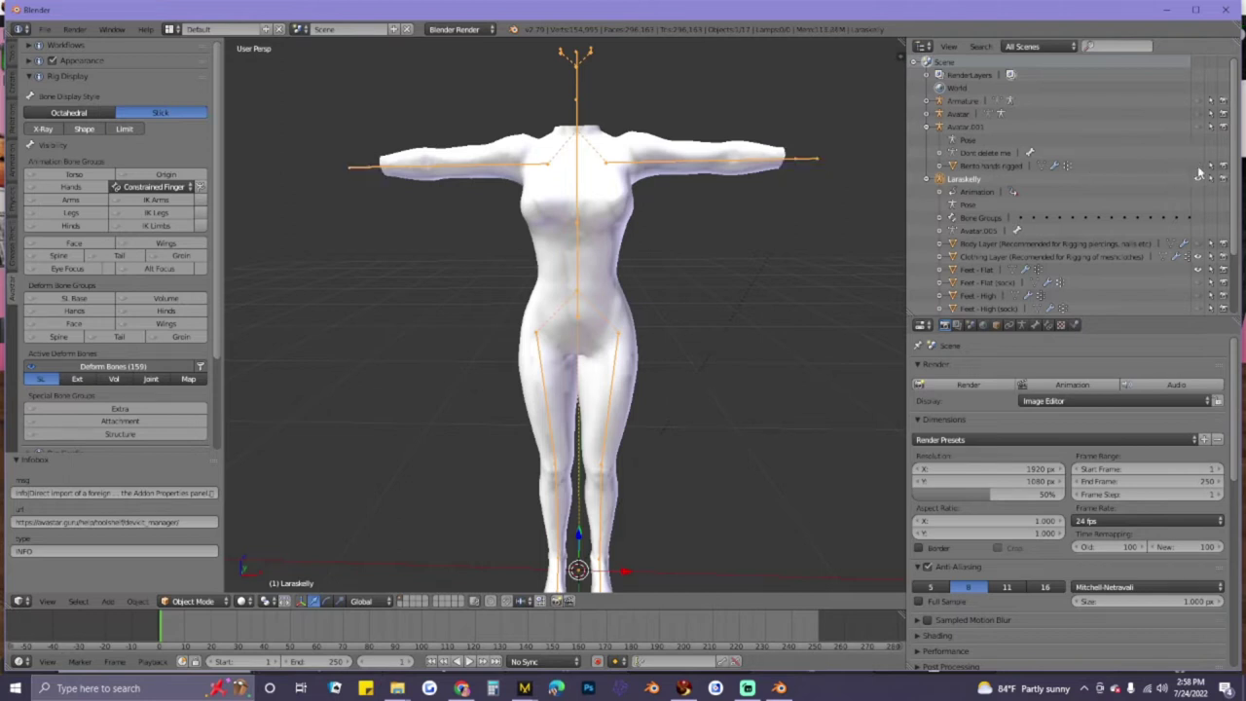
pyautogui.click(925, 128)
pyautogui.scroll(-2, 1138, 209)
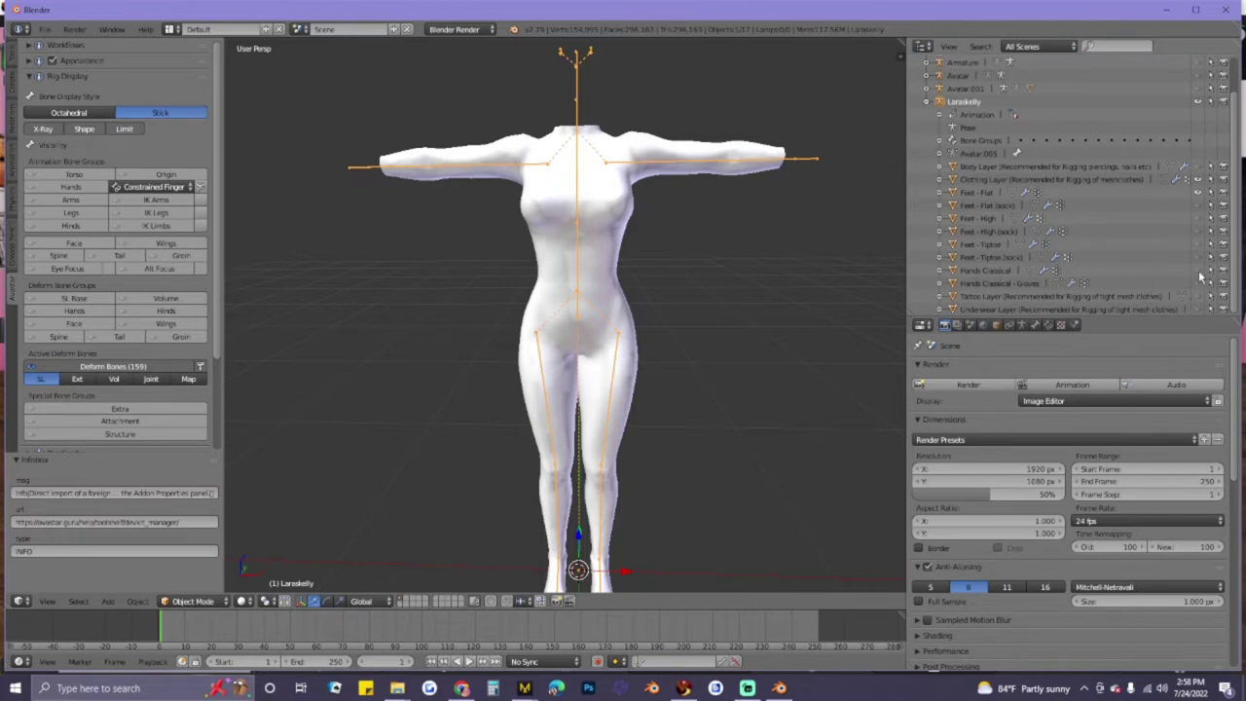
pyautogui.click(1199, 273)
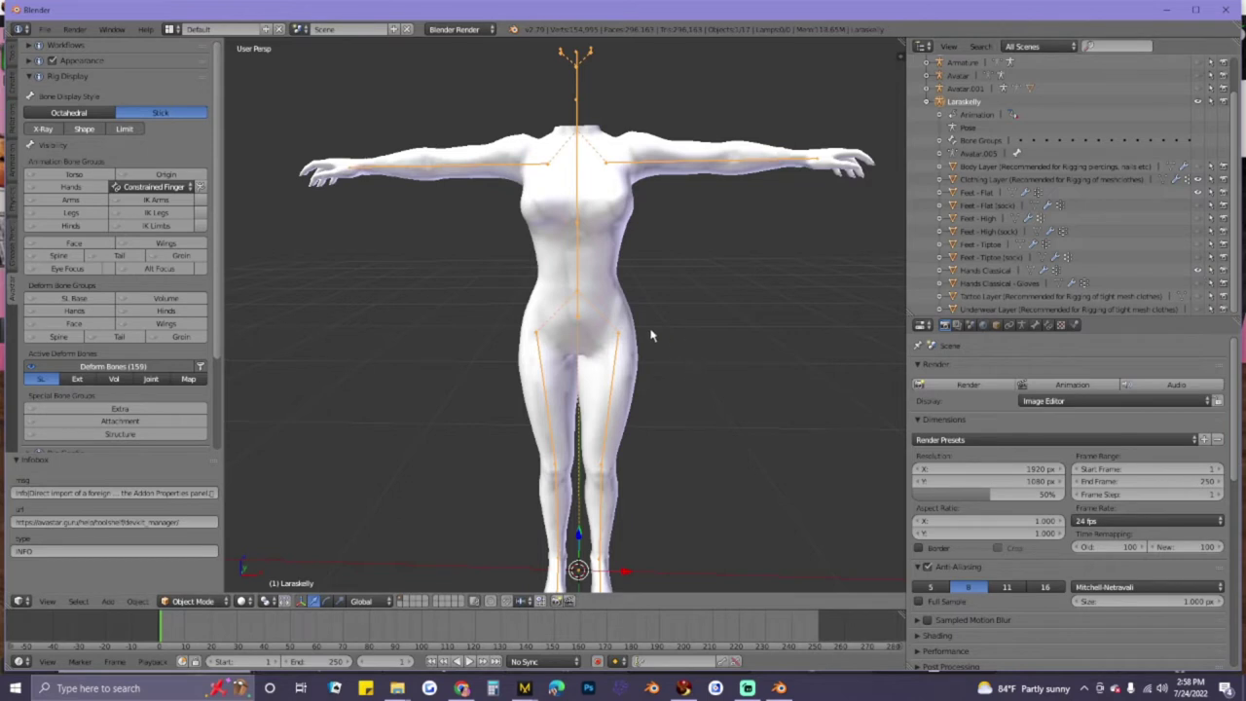
# - Narrow the Outliner to widen the viewport, and move the selected Lara rig to the first layer of the second row
pyautogui.moveTo(905, 305); pyautogui.dragTo(1064, 156)
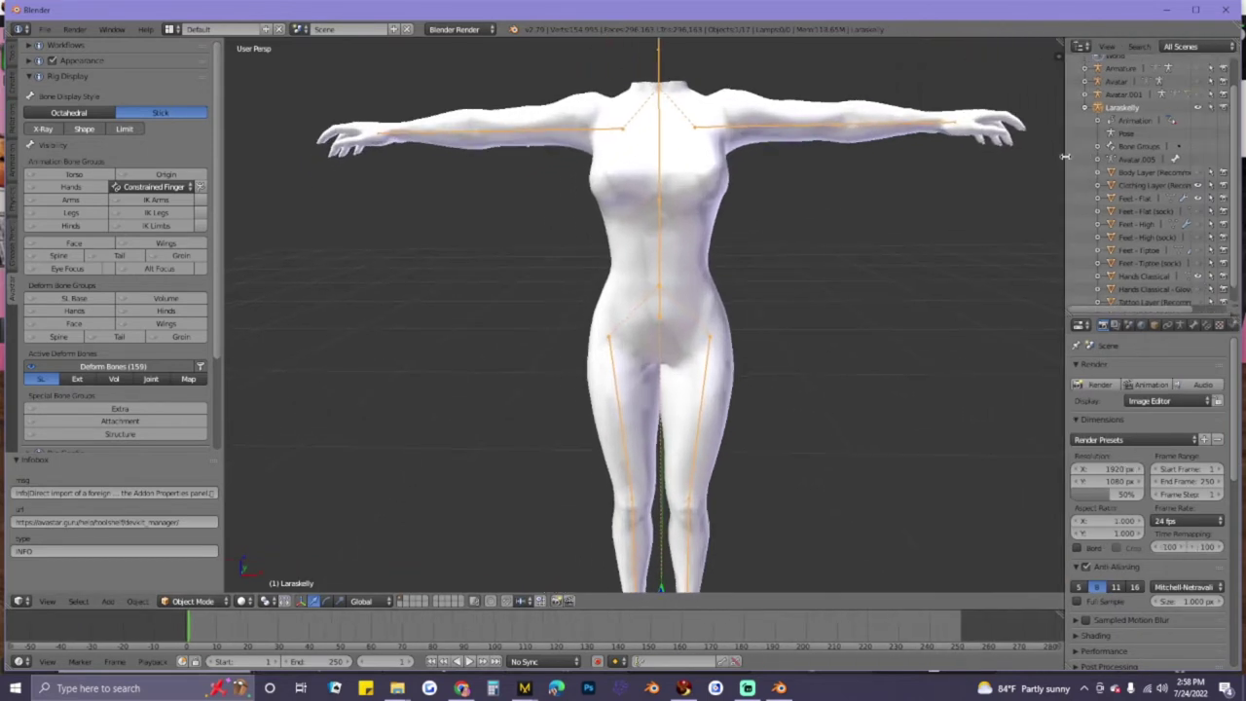
pyautogui.scroll(-6, 902, 254)
pyautogui.scroll(3, 876, 294)
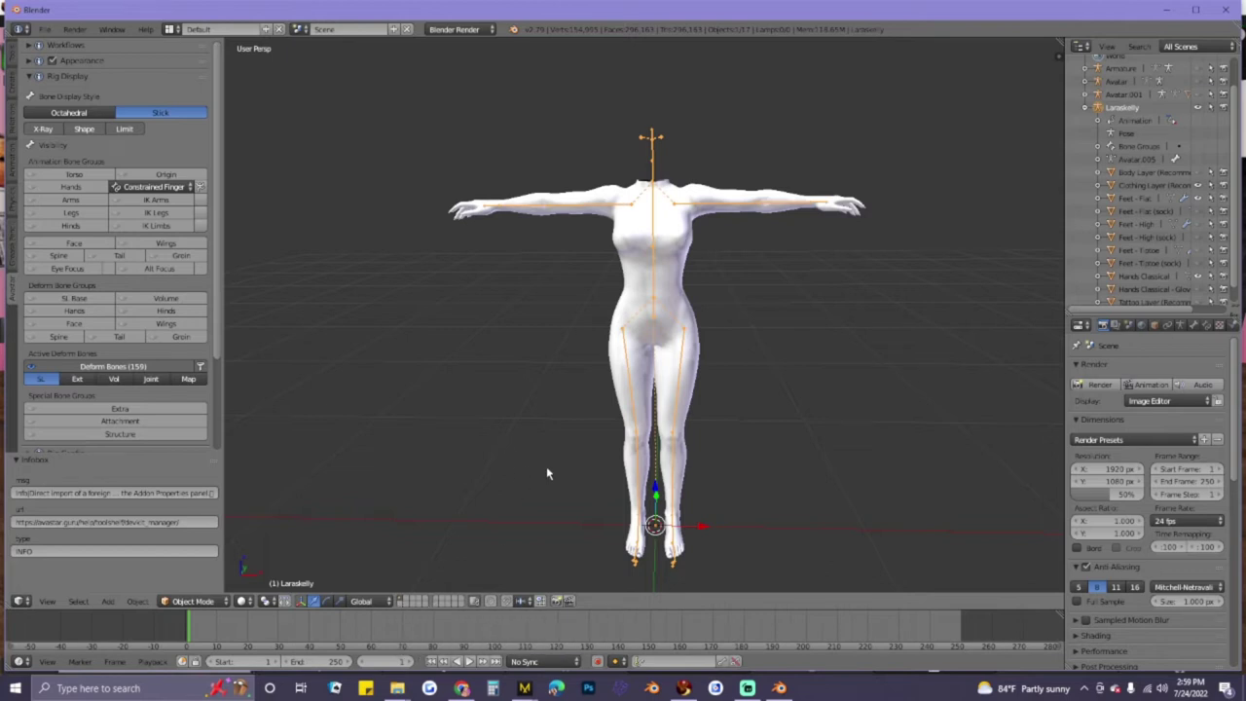
pyautogui.press('m')
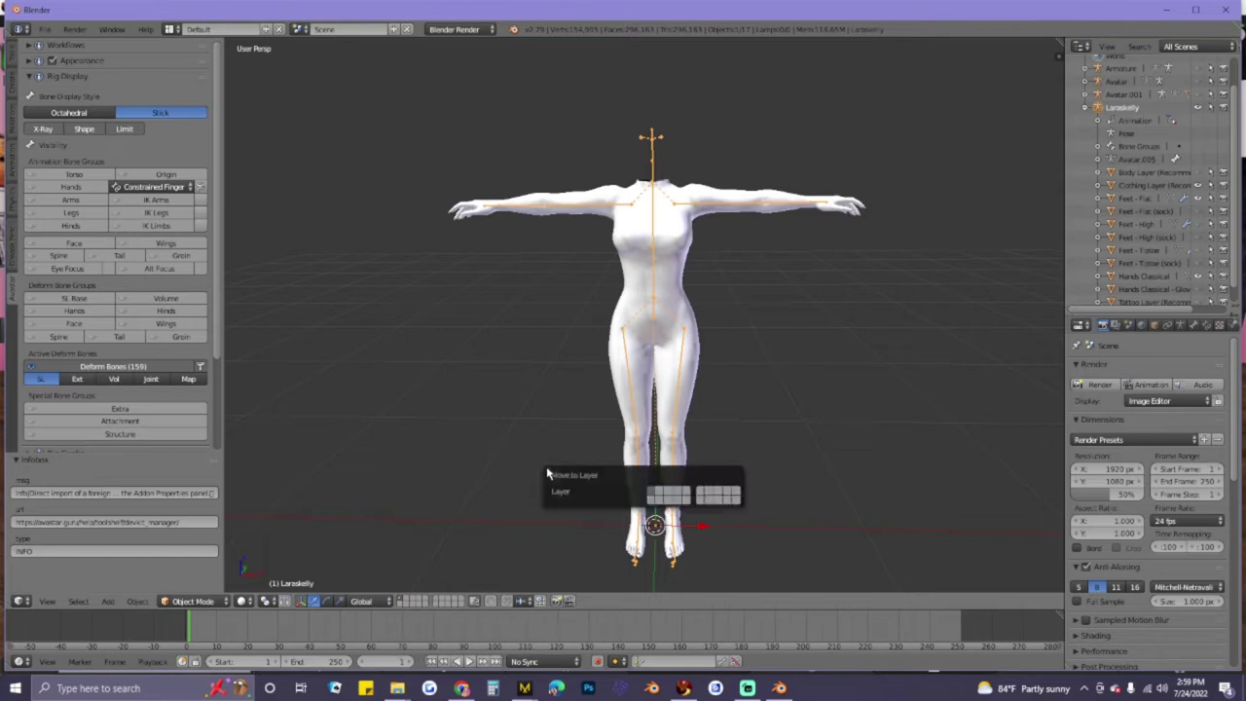
pyautogui.click(654, 500)
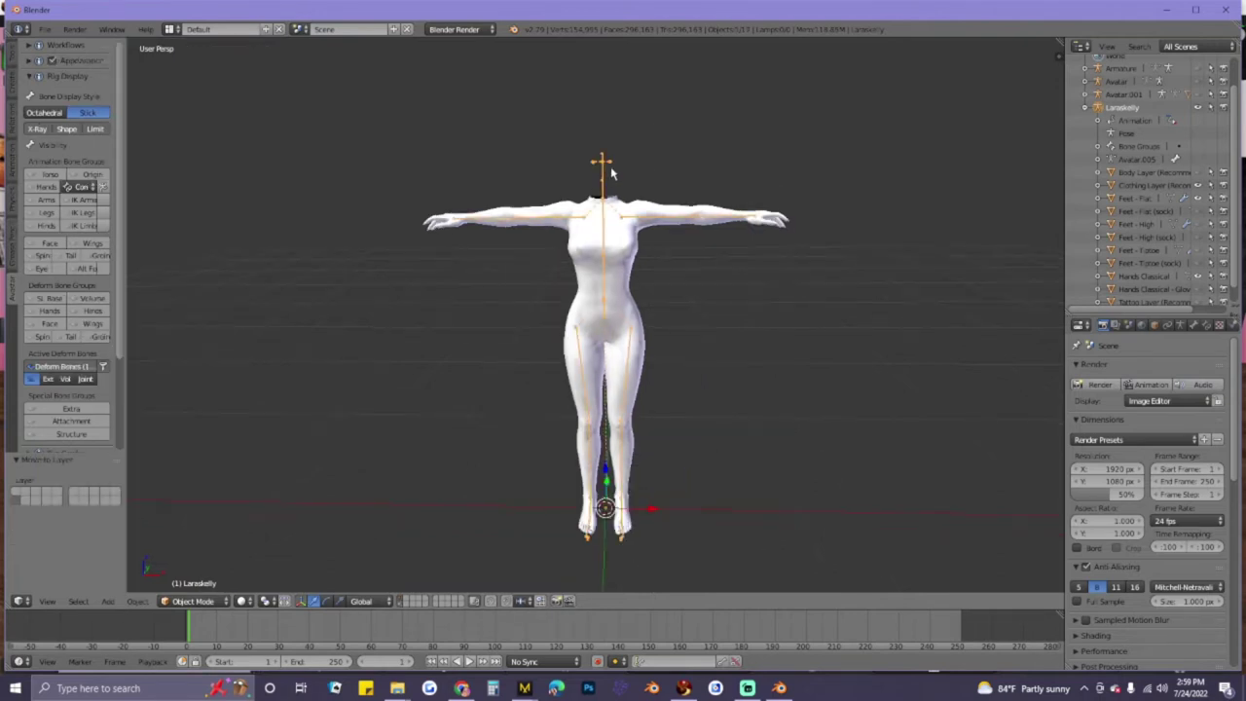
# - Enter Pose Mode and rotate the left and right hip bones outward, the right one by about 16.8°, to spread the legs
pyautogui.click(199, 600)
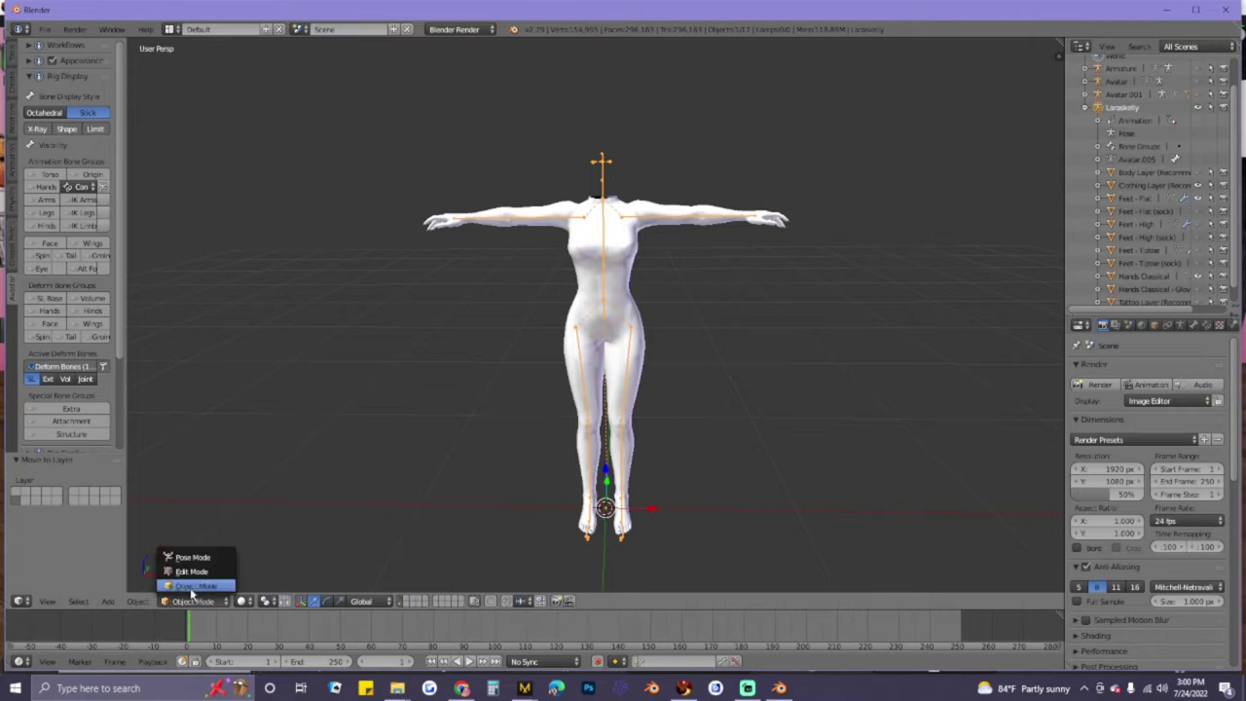
pyautogui.click(189, 557)
pyautogui.rightClick(627, 374)
pyautogui.click(290, 600)
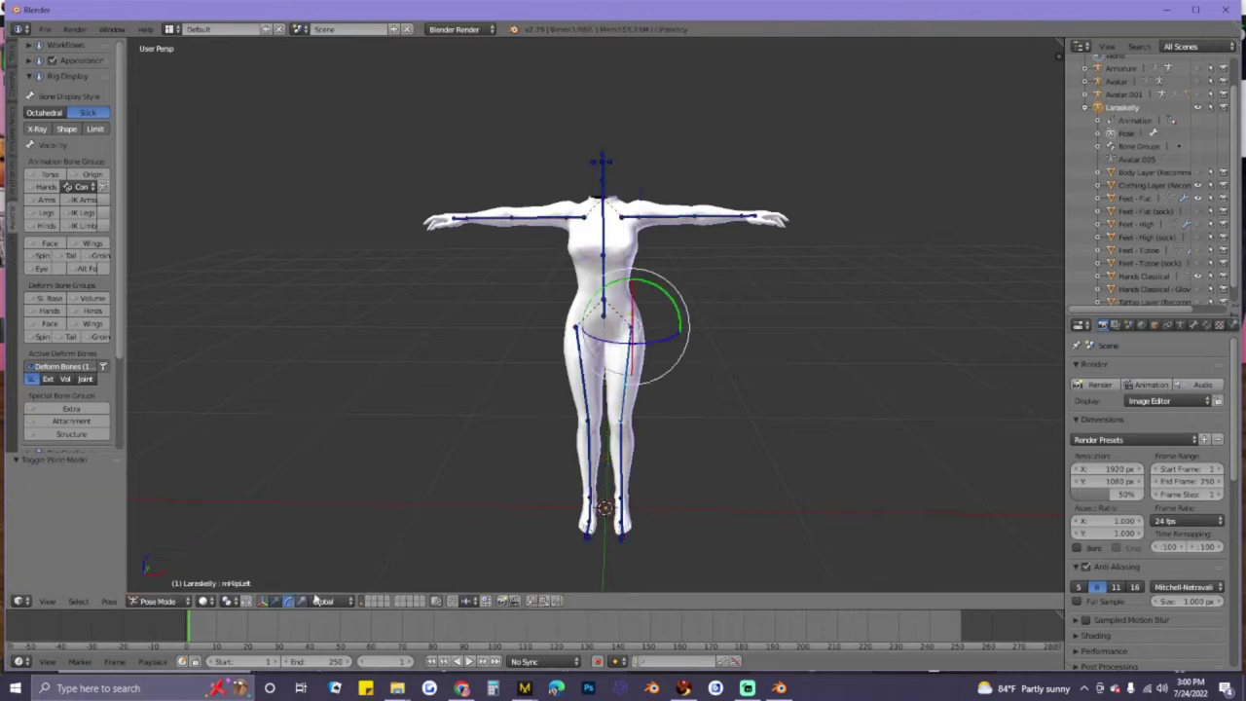
pyautogui.moveTo(678, 297); pyautogui.dragTo(630, 312)
pyautogui.rightClick(581, 372)
pyautogui.moveTo(664, 365); pyautogui.dragTo(675, 340, button='middle')
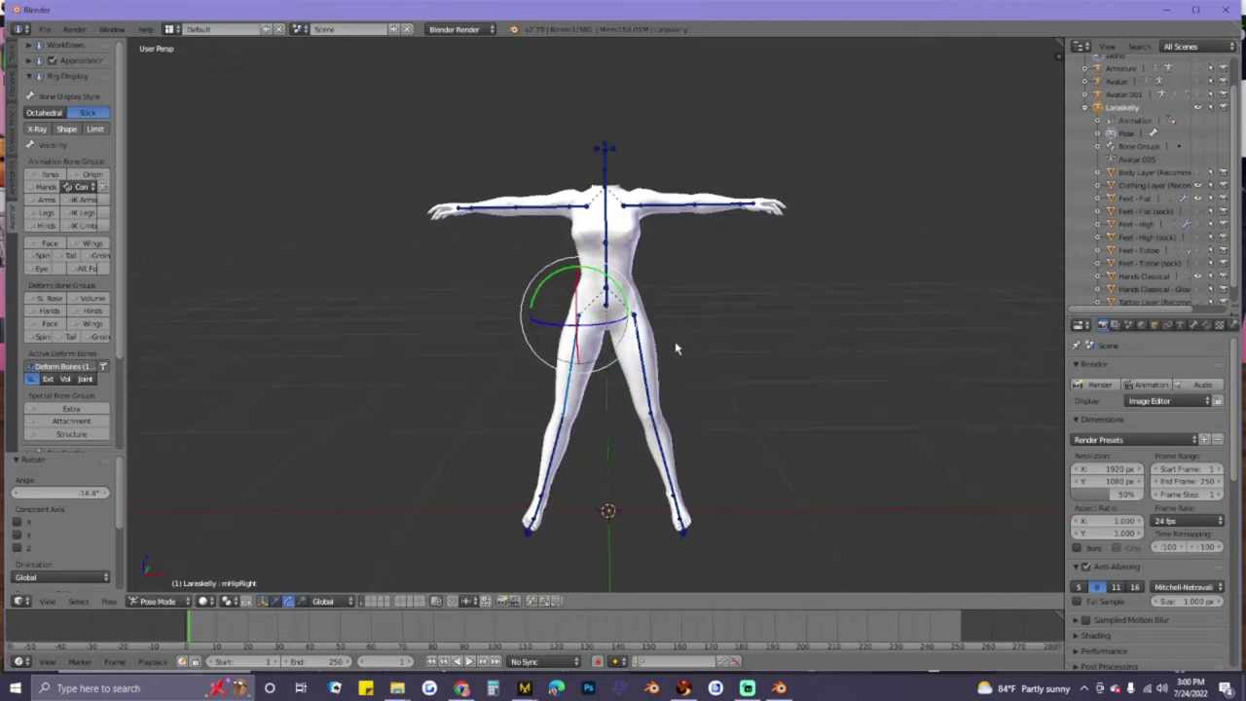
# - Rotate both upper arm bones downward so the arms slope into an A-pose
pyautogui.rightClick(668, 211)
pyautogui.moveTo(685, 173); pyautogui.dragTo(682, 185)
pyautogui.rightClick(545, 208)
pyautogui.moveTo(522, 173); pyautogui.dragTo(523, 195)
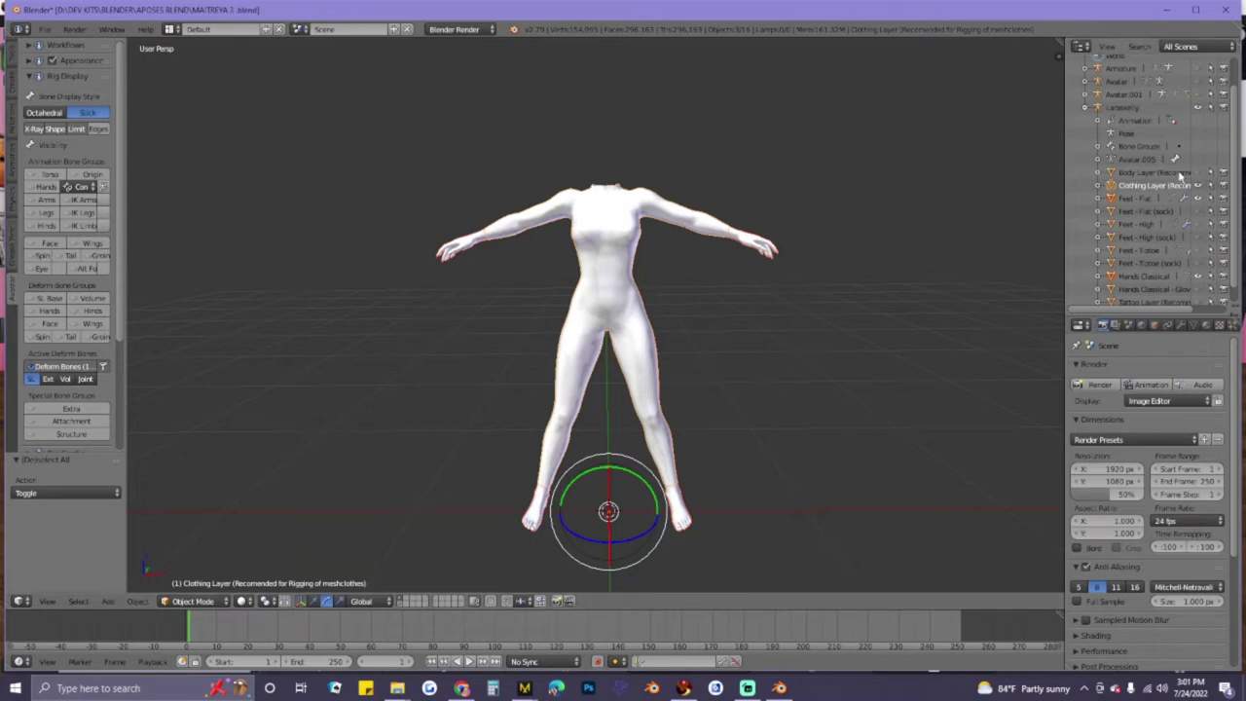
# - Widen the Outliner, make the Clothing Layer mesh active, and select all the visible body meshes
pyautogui.moveTo(1067, 185); pyautogui.dragTo(956, 185)
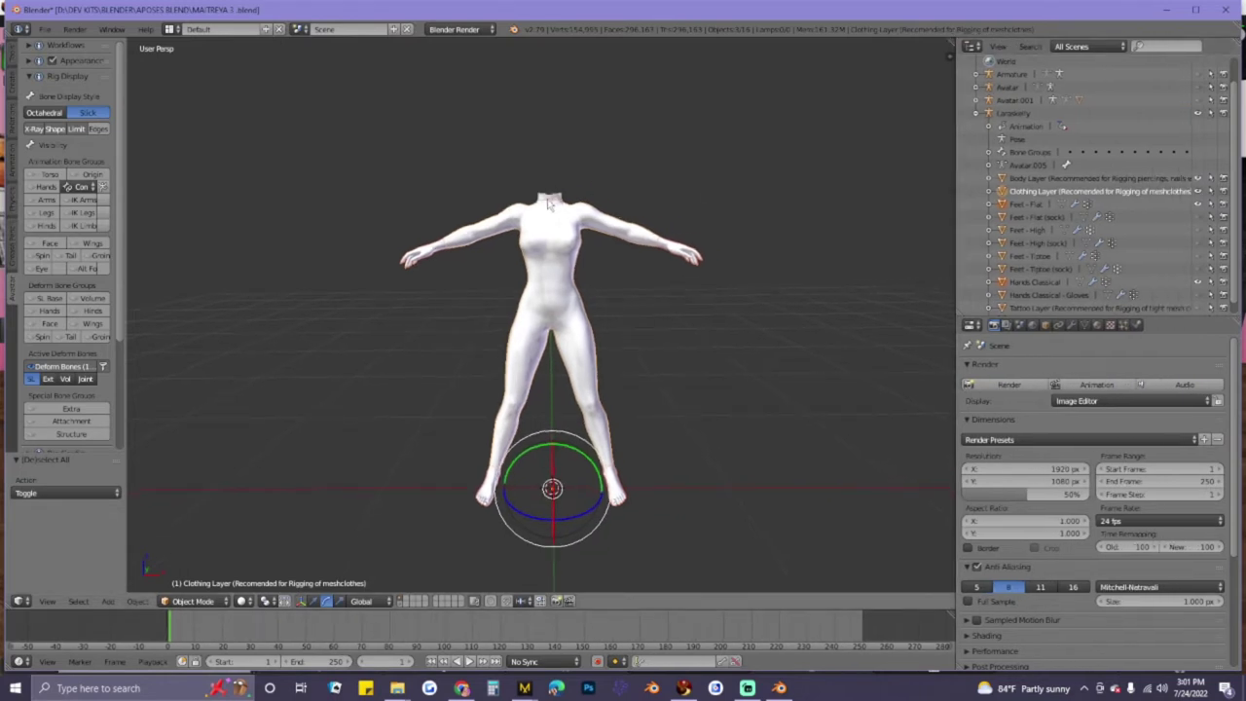
pyautogui.scroll(4, 554, 204)
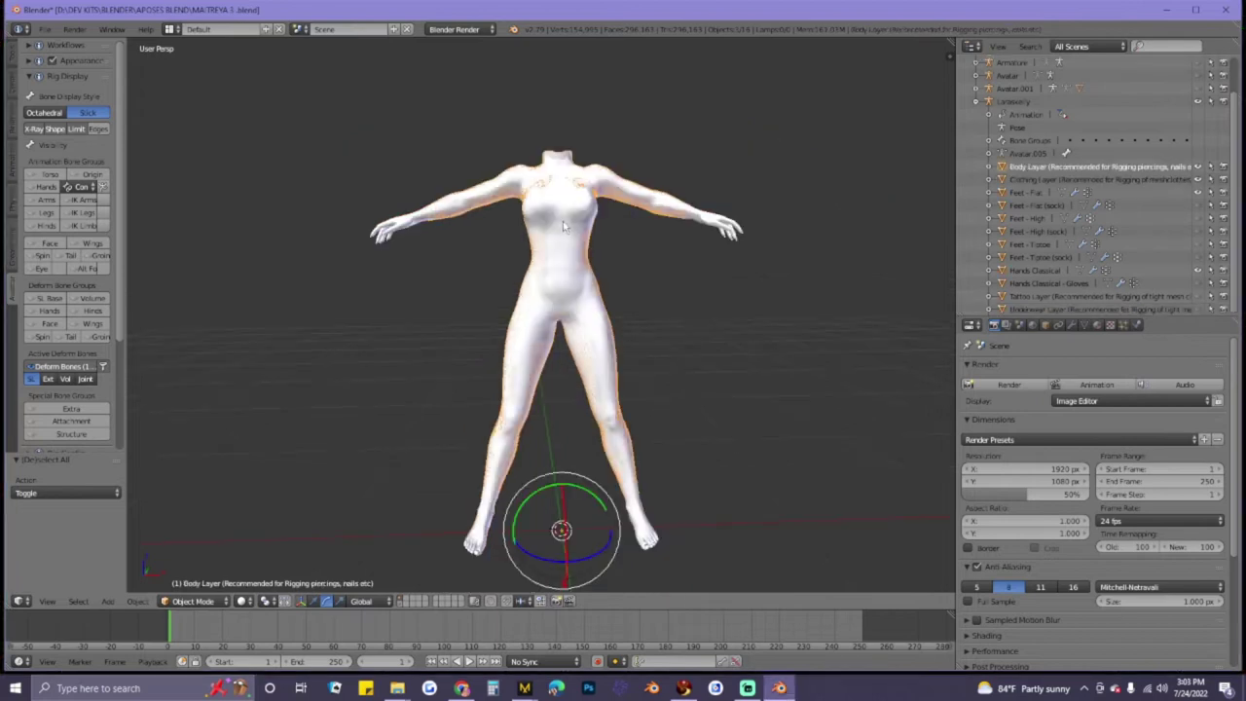
pyautogui.rightClick(562, 225)
pyautogui.press('a')
pyautogui.press('a')
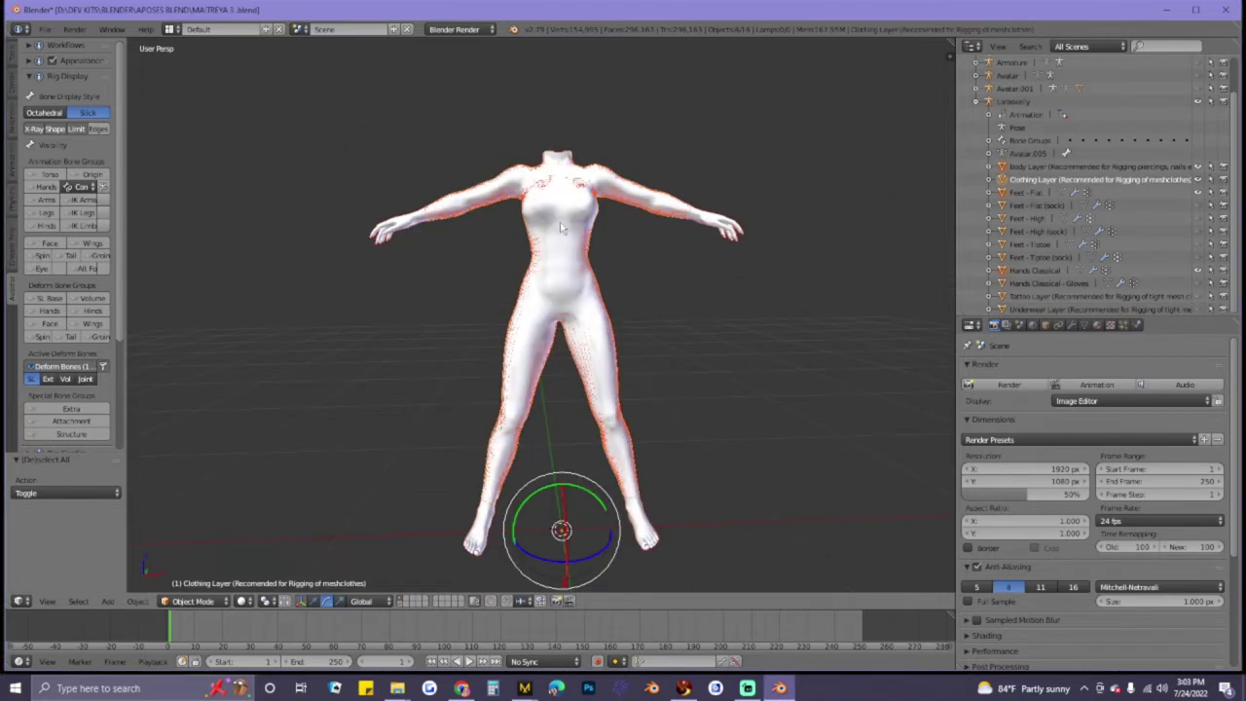
# - Start a Wavefront OBJ export of the selected body meshes, with Selection Only enabled, into the MAITREYA folder
pyautogui.moveTo(553, 421); pyautogui.dragTo(517, 407, button='middle')
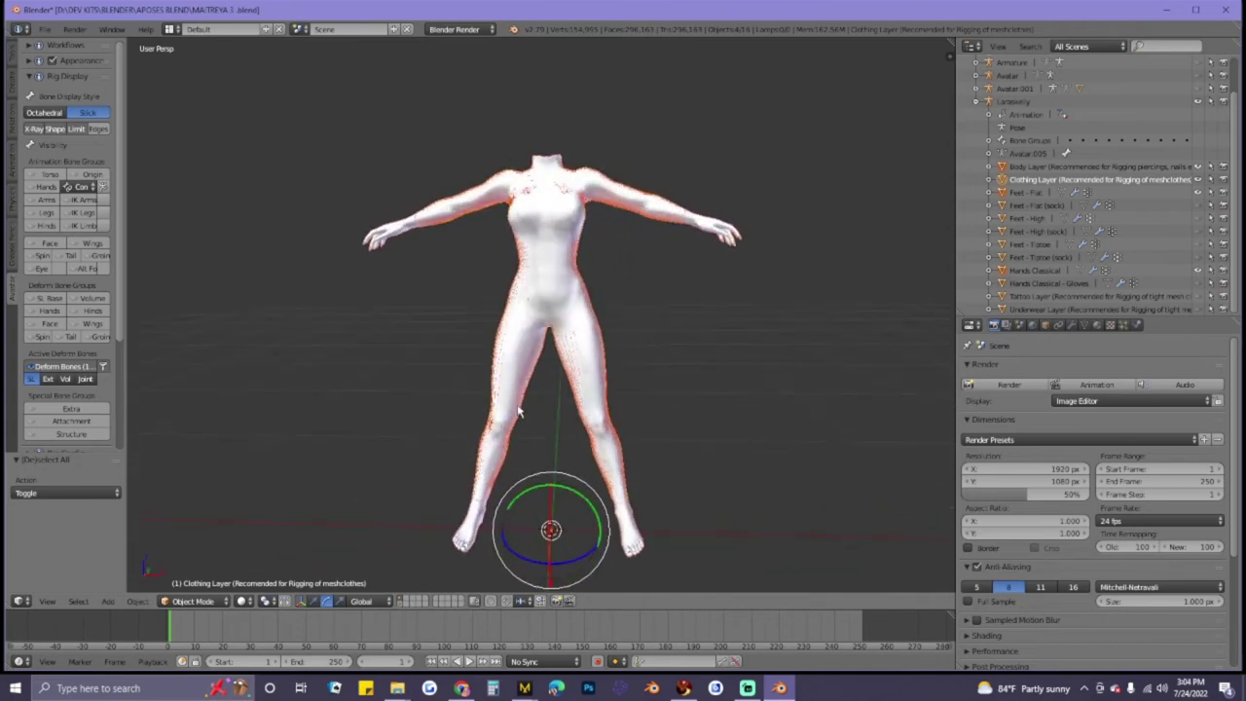
pyautogui.click(44, 29)
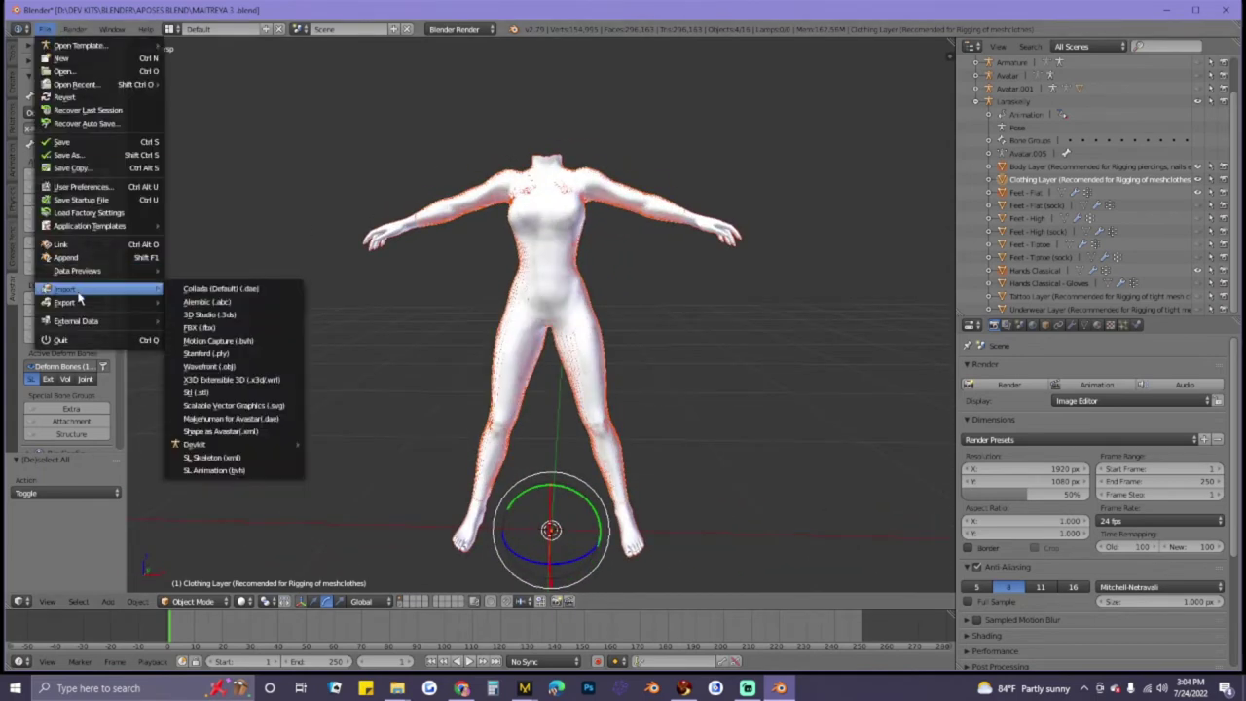
pyautogui.moveTo(77, 301)
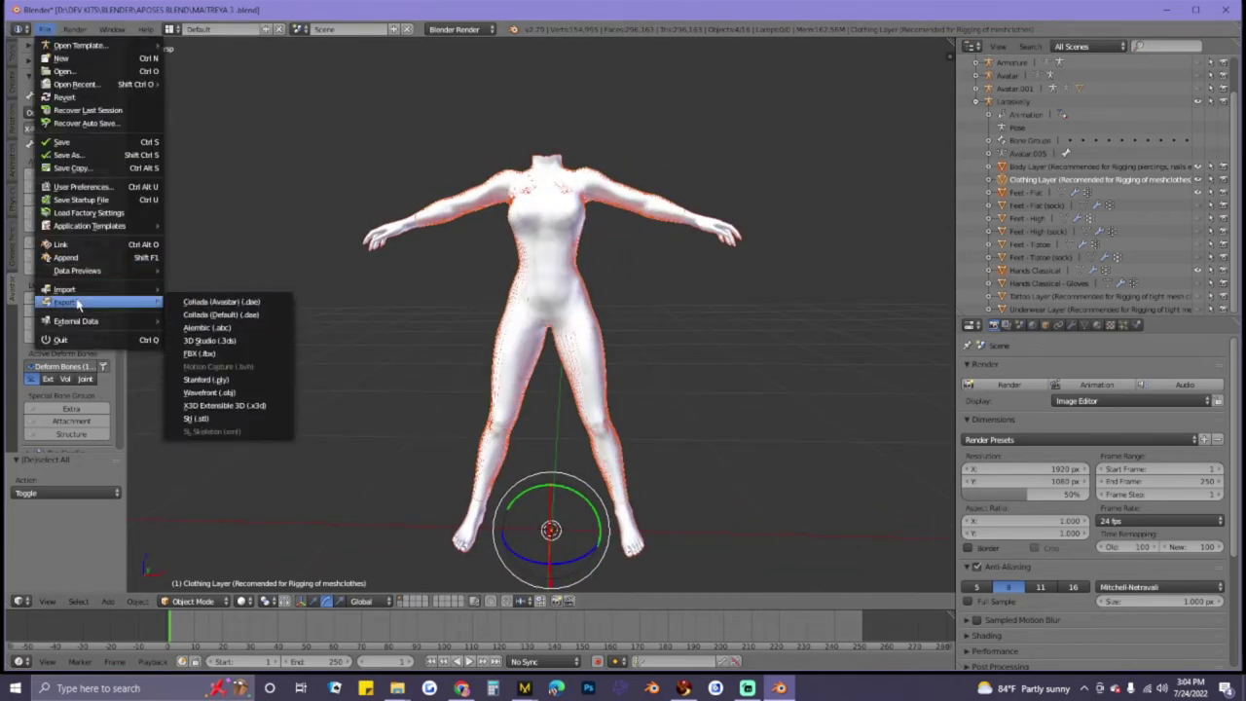
pyautogui.click(209, 393)
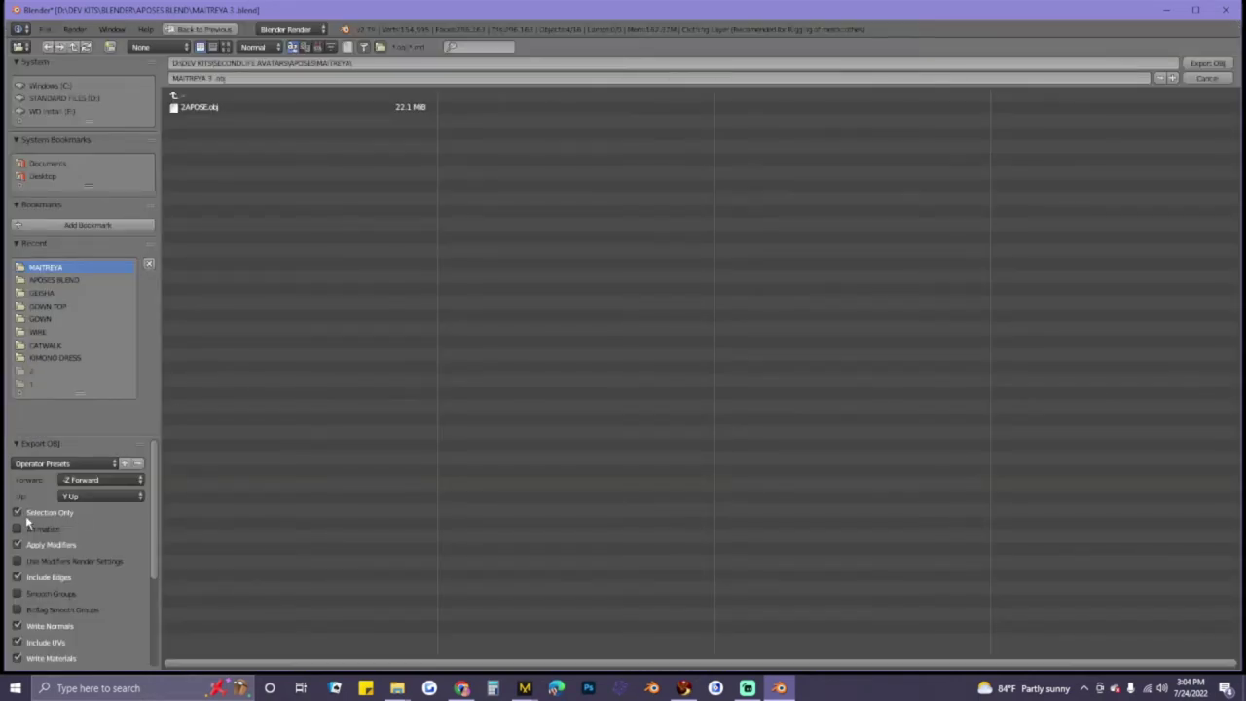
pyautogui.doubleClick(42, 270)
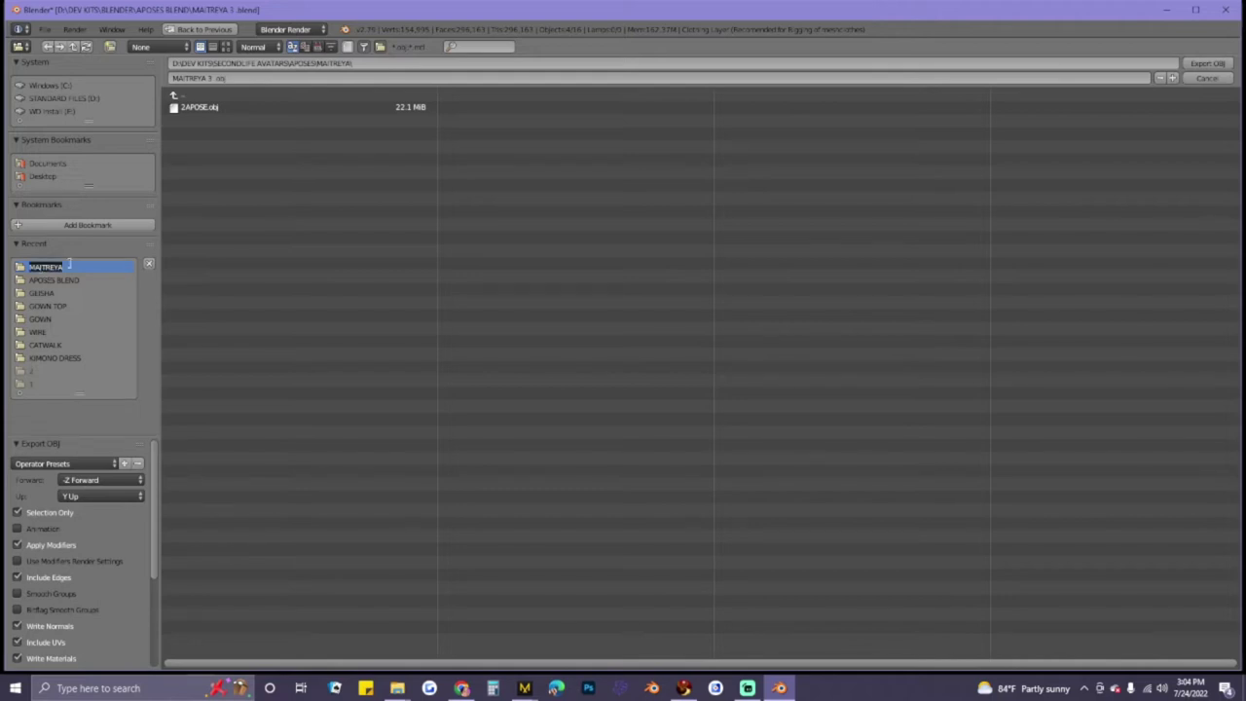
# - Name the export file M3 .obj and export it
pyautogui.click(213, 78)
pyautogui.click(212, 78)
pyautogui.click(211, 78)
pyautogui.press('BackSpace')
pyautogui.press('BackSpace')
pyautogui.press('BackSpace')
pyautogui.press('BackSpace')
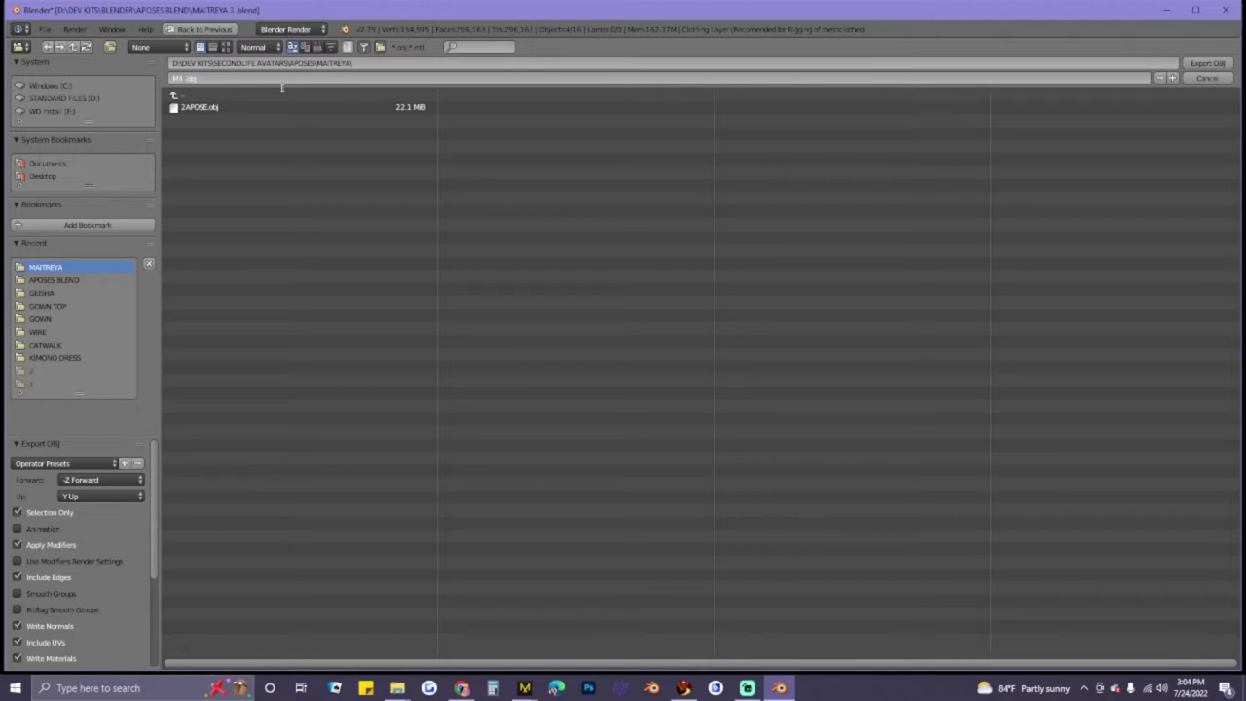
pyautogui.click(1208, 63)
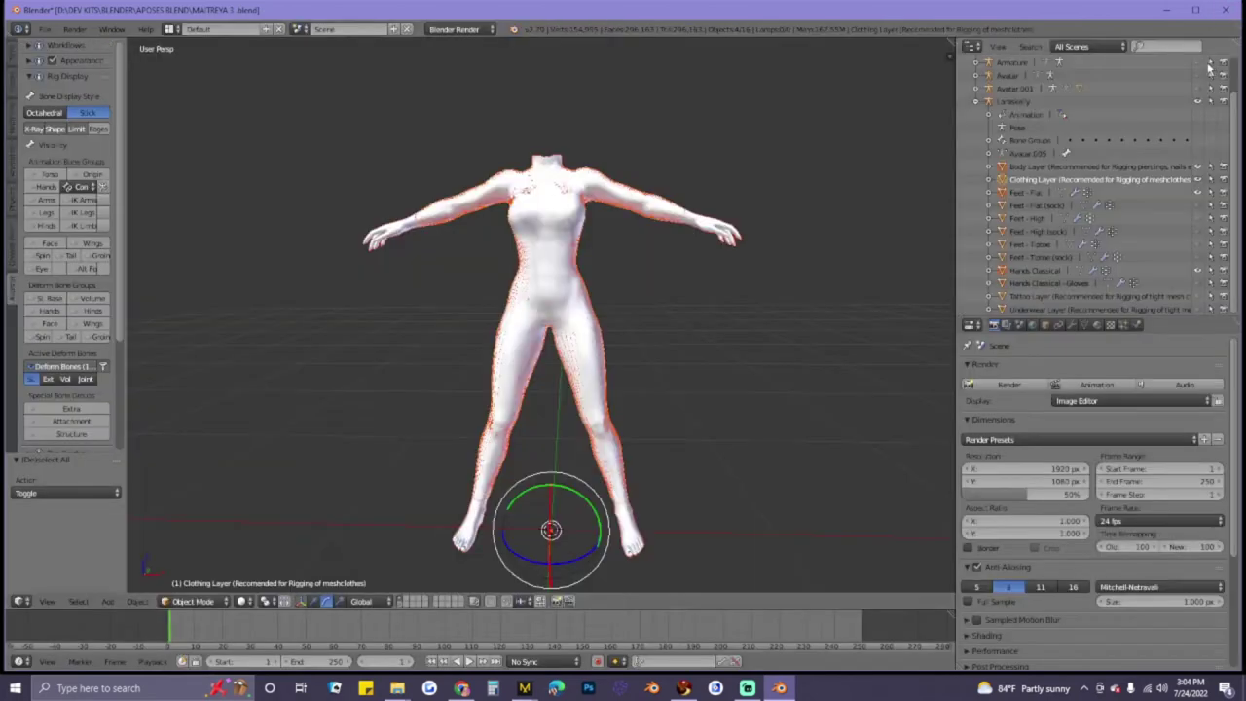
# - Switch to Marvelous Designer and delete the existing avatar from the 3D window
pyautogui.click(1168, 11)
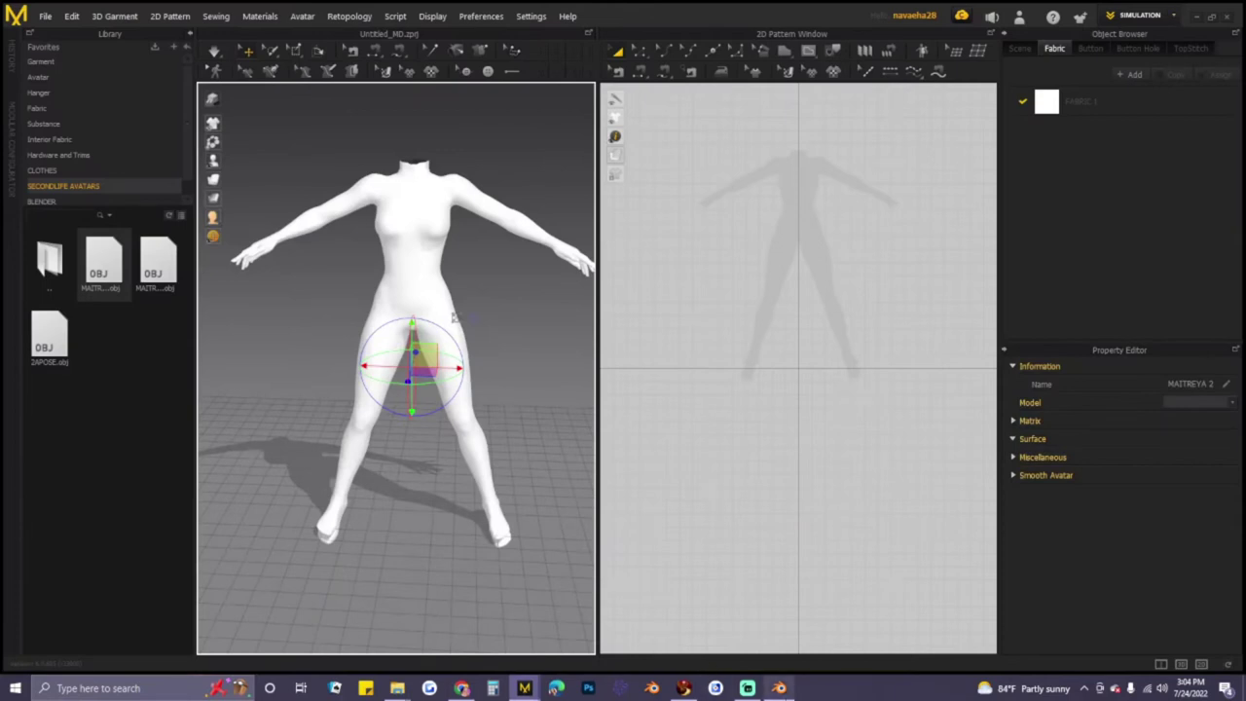
pyautogui.rightClick(421, 239)
pyautogui.click(475, 250)
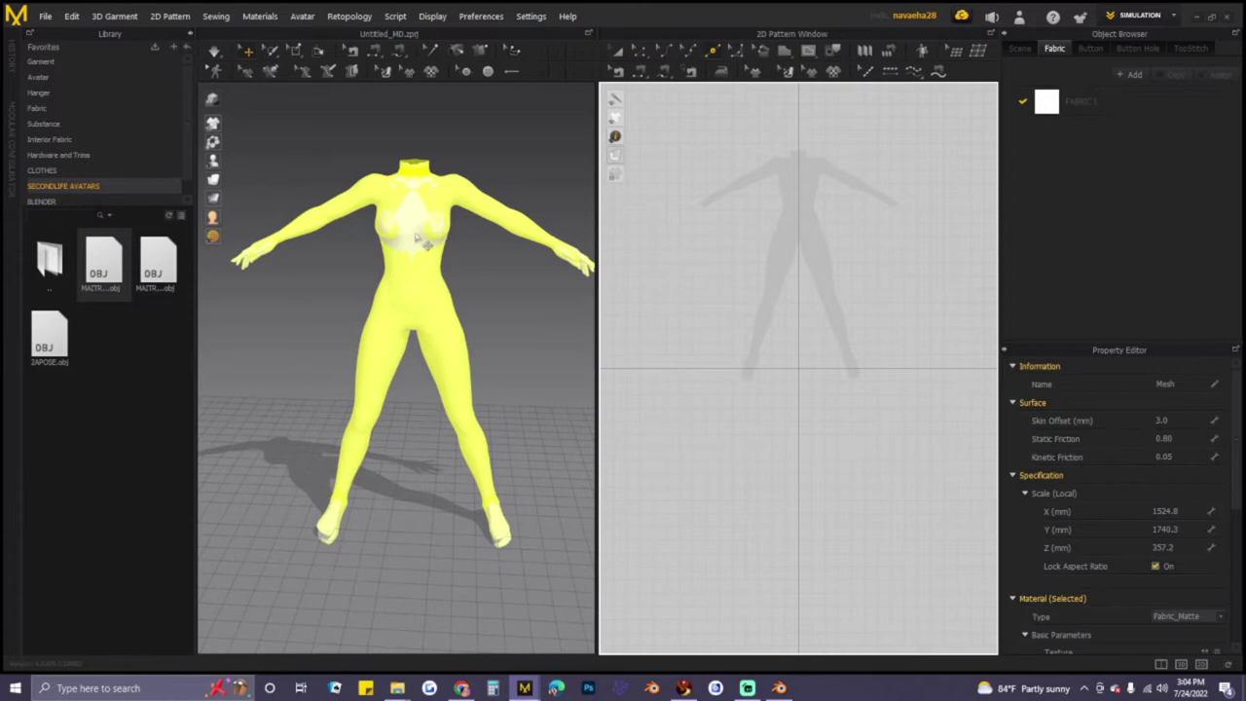
pyautogui.rightClick(417, 236)
pyautogui.click(452, 258)
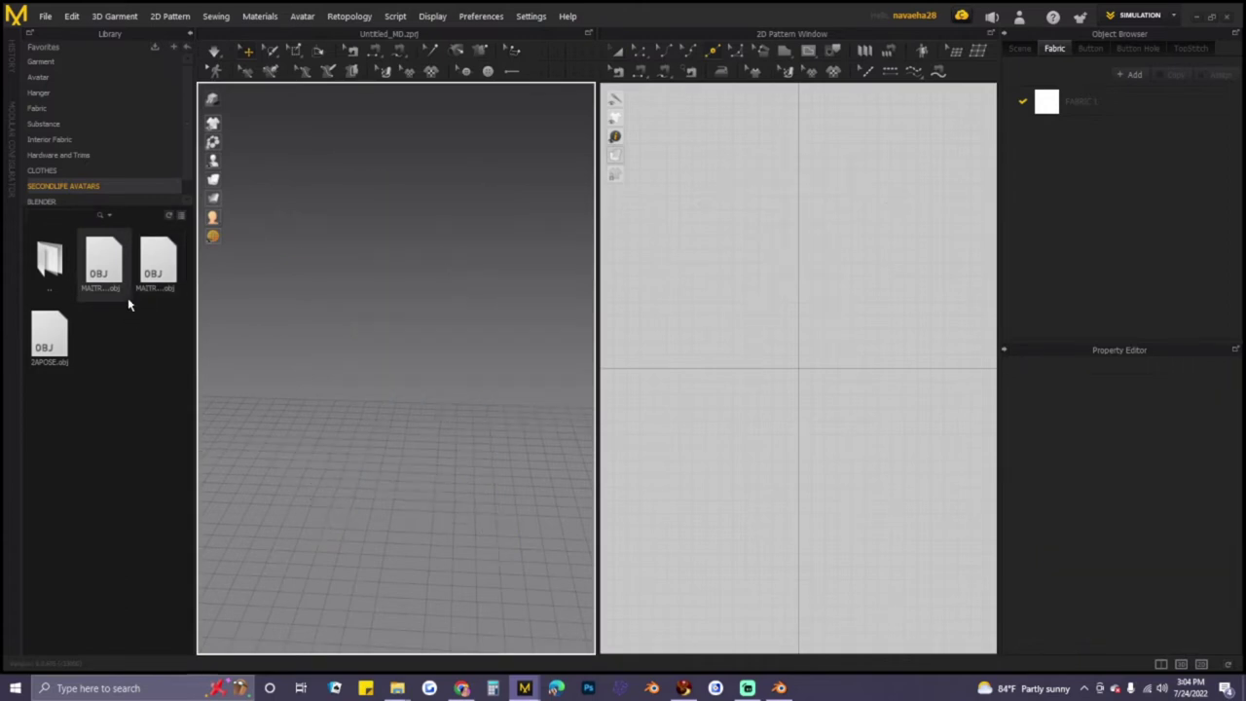
# - Refresh the SECONDLIFE AVATARS library folder and load M3 .obj into the scene as the avatar
pyautogui.click(168, 216)
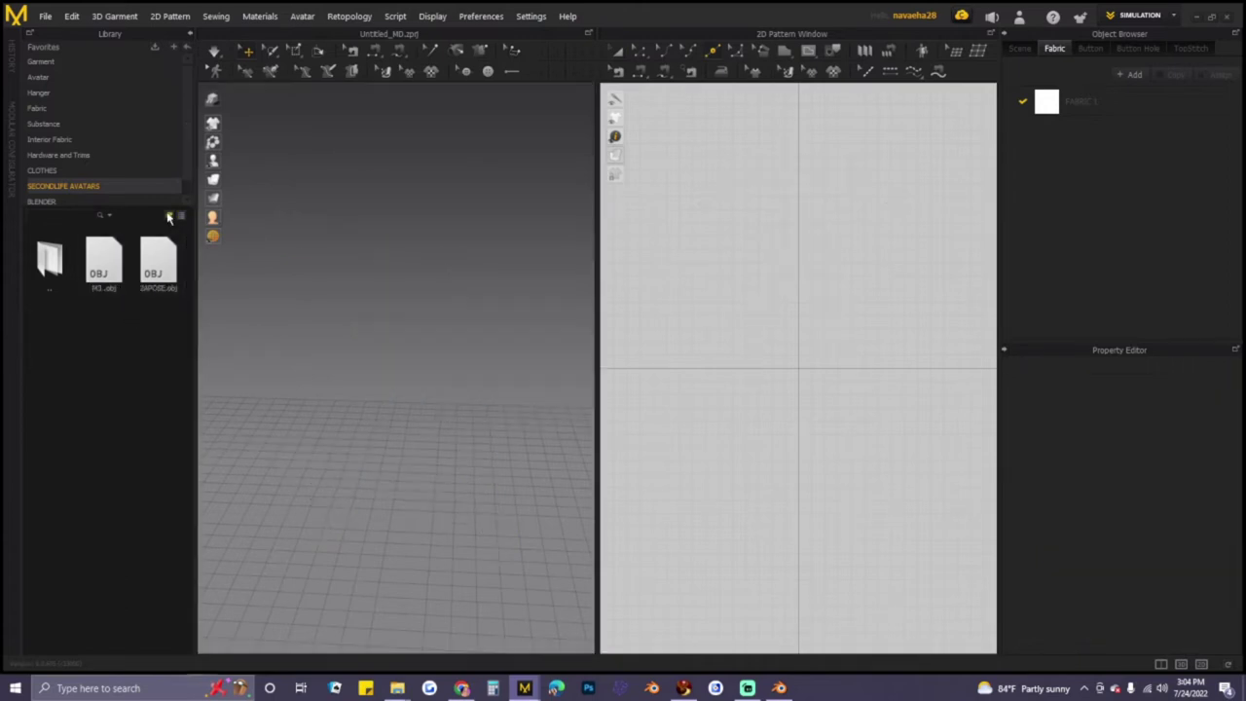
pyautogui.rightClick(103, 274)
pyautogui.click(136, 280)
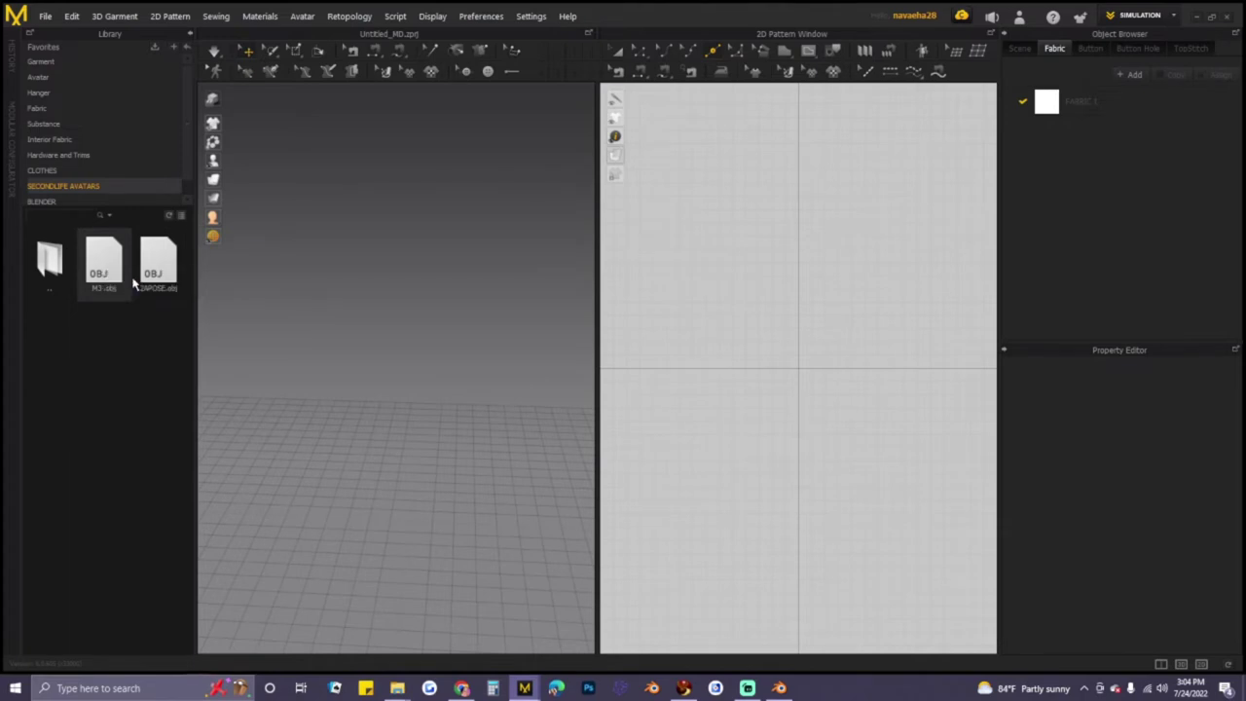
pyautogui.click(632, 505)
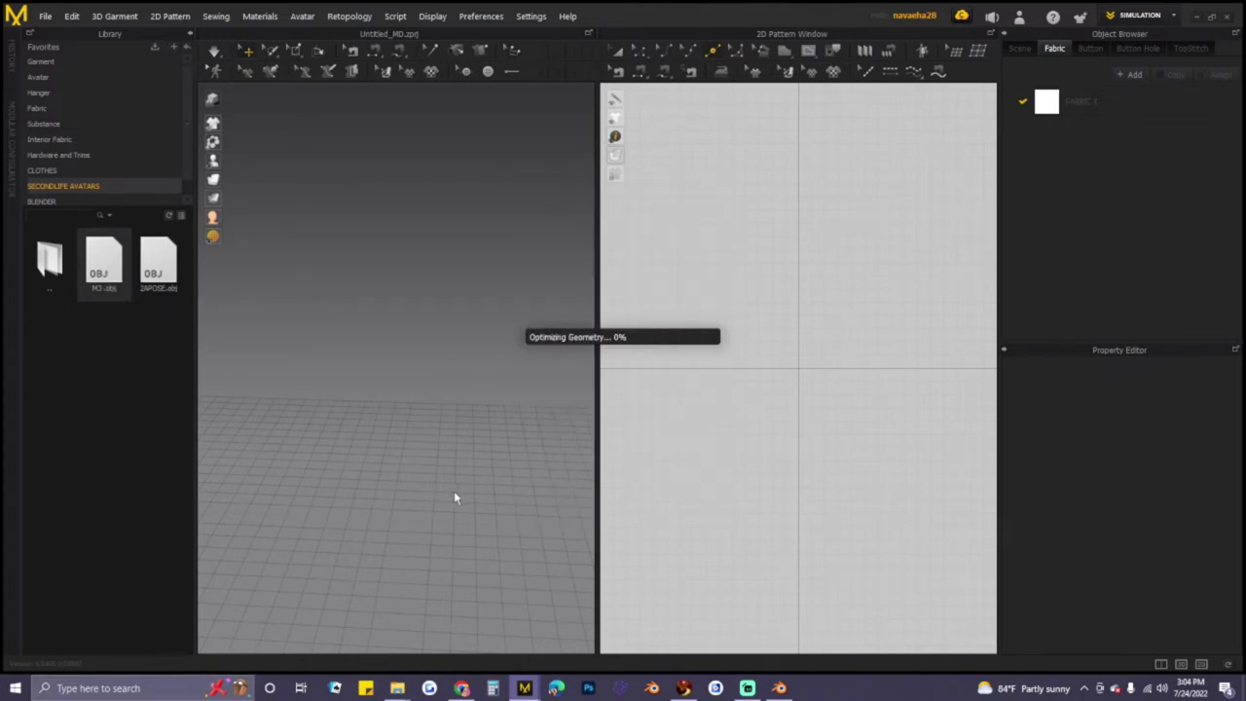
# - Examine the imported M3 avatar's A-pose from several angles and distances in the 3D window
pyautogui.moveTo(489, 523); pyautogui.dragTo(503, 498, button='right')
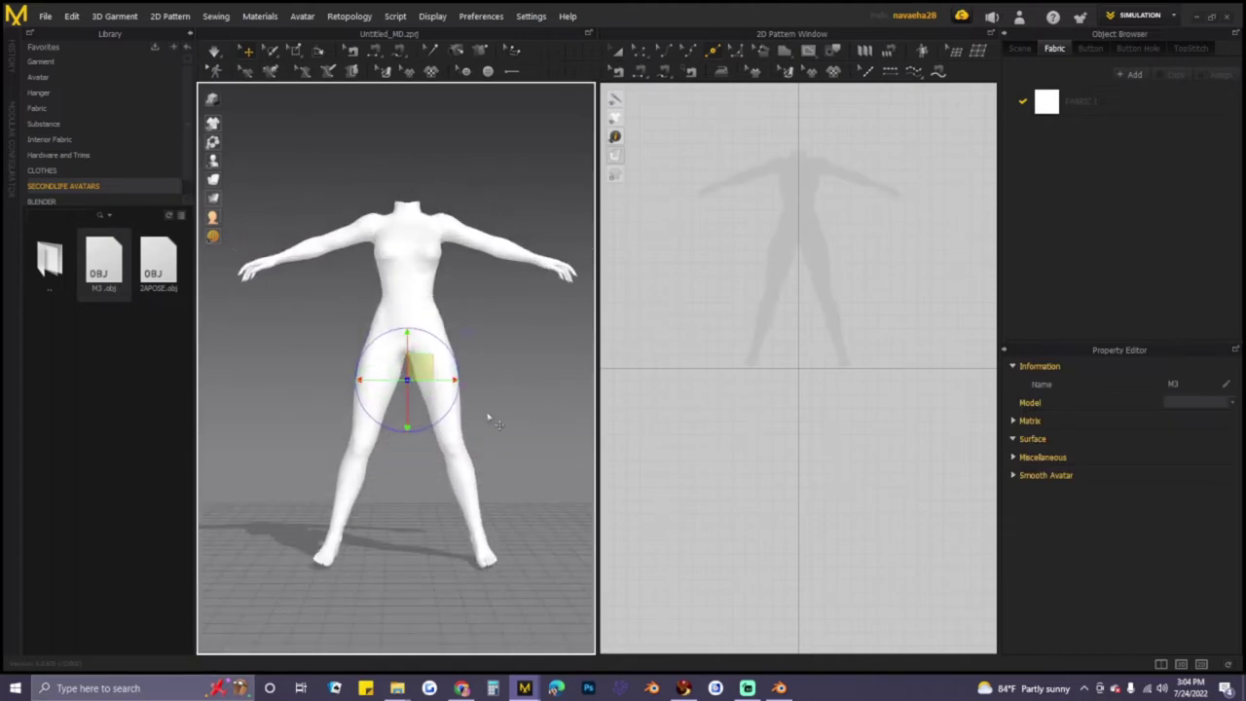
pyautogui.scroll(1, 490, 419)
pyautogui.scroll(-4, 494, 417)
pyautogui.moveTo(504, 397); pyautogui.dragTo(514, 409, button='right')
pyautogui.scroll(-3, 490, 409)
pyautogui.scroll(2, 498, 412)
pyautogui.scroll(-4, 503, 418)
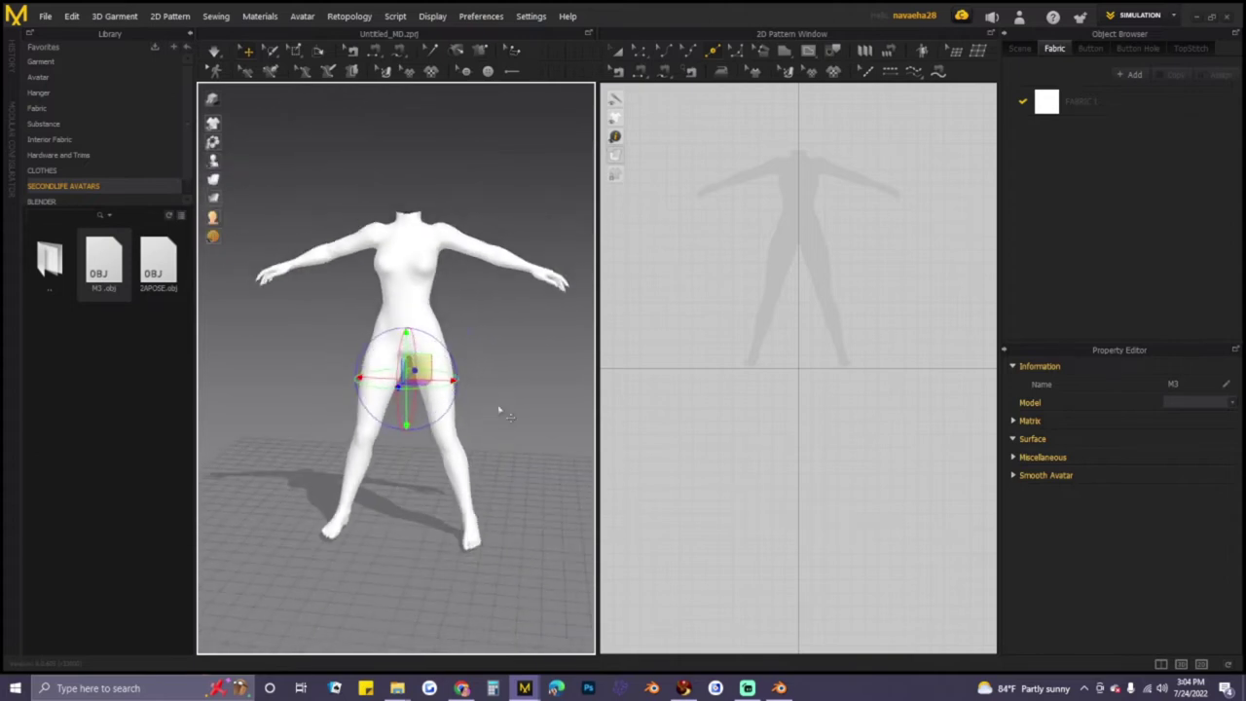
pyautogui.moveTo(458, 418); pyautogui.dragTo(488, 417, button='right')
# - Switch to Blender, quit it without saving the changes, and return to the avatar in Marvelous Designer
pyautogui.click(778, 688)
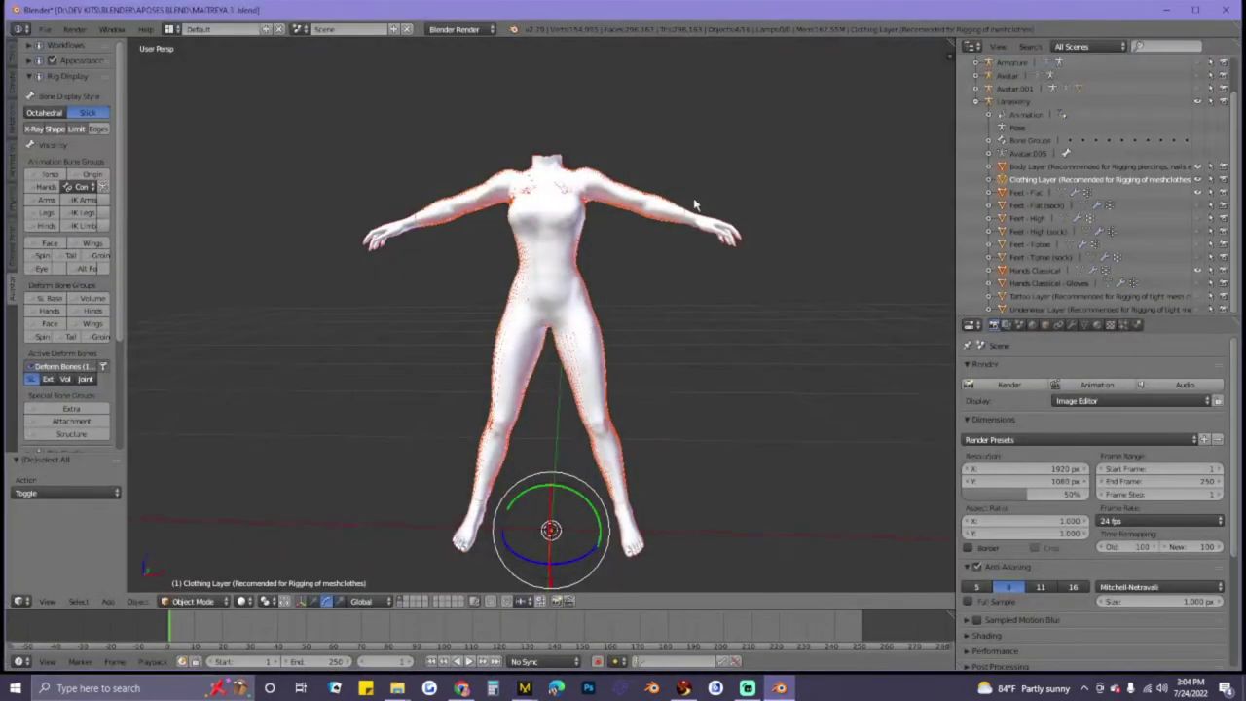
pyautogui.click(1225, 9)
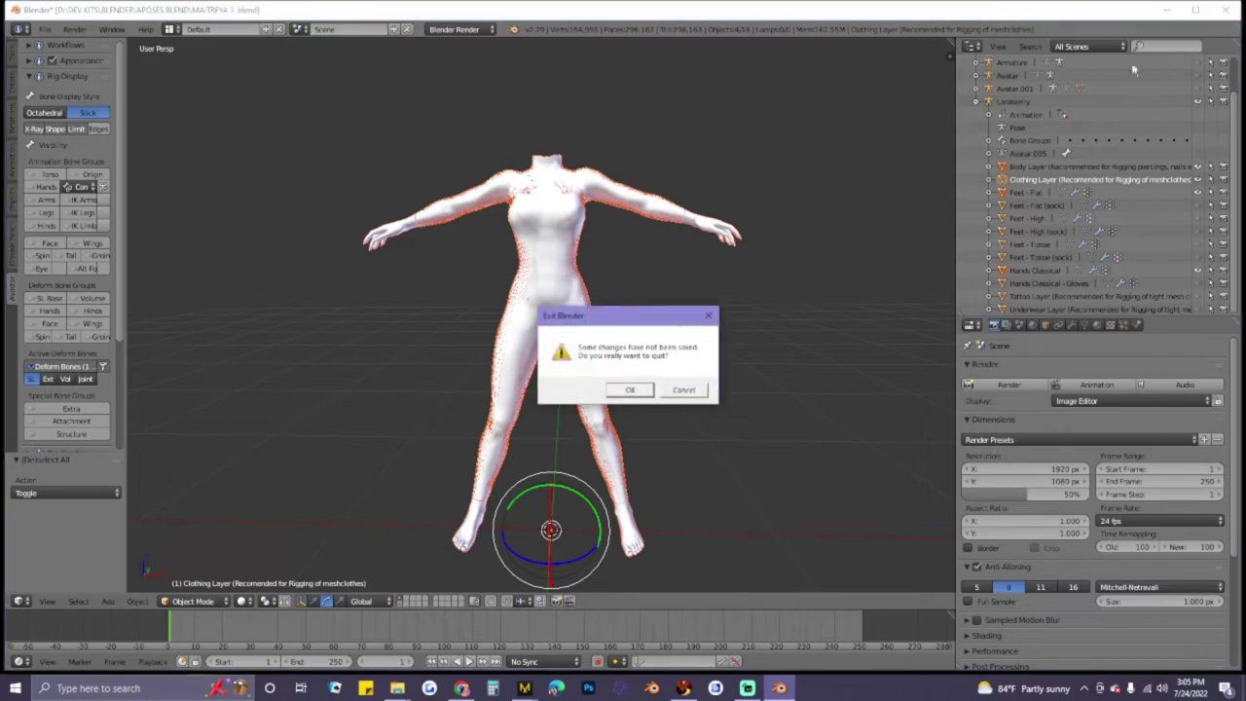
pyautogui.click(630, 389)
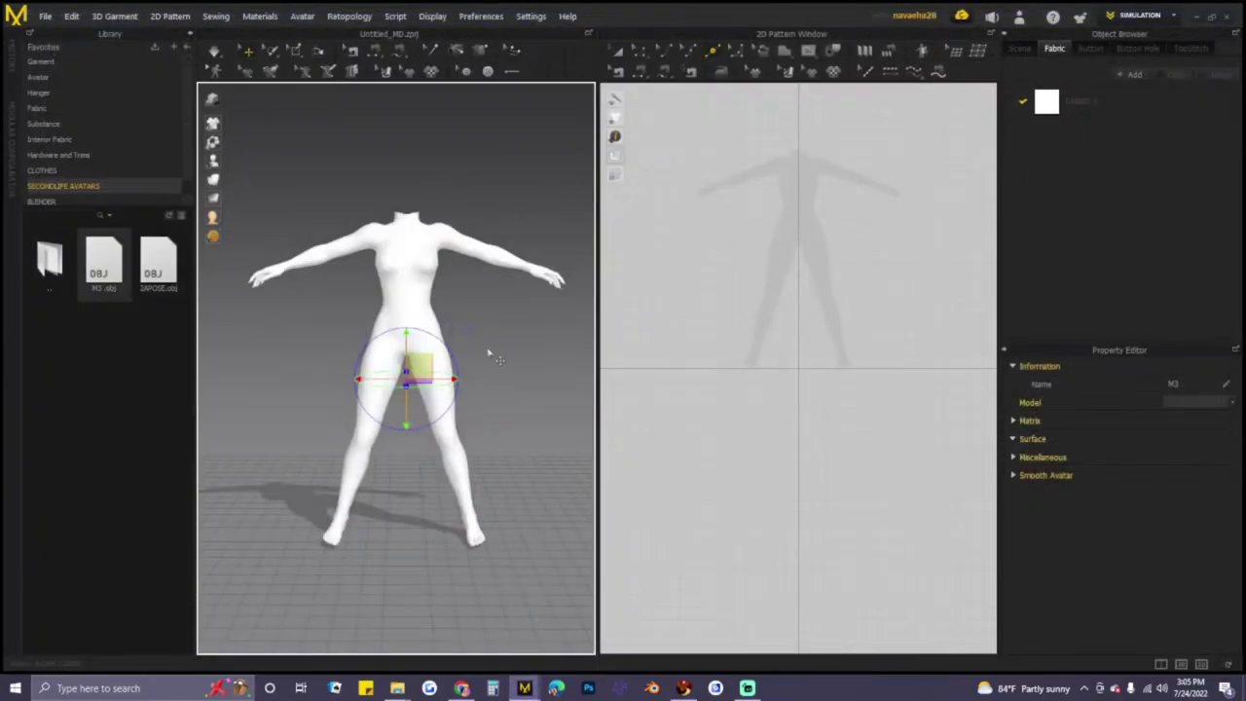
pyautogui.scroll(2, 497, 357)
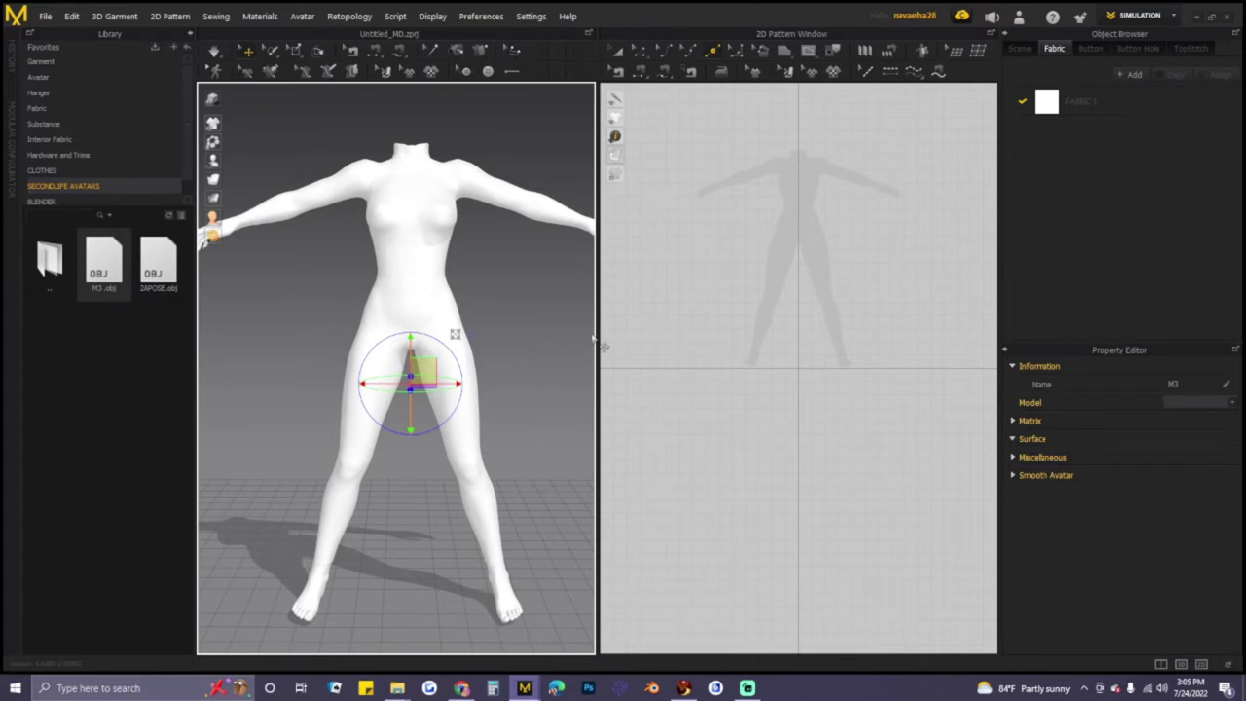
# - Open MAITREYA 3 from the APOSES BLEND folder in Blender to check the saved rig, and minimize Blender and the folder
pyautogui.moveTo(1245, 194); pyautogui.dragTo(689, 116)
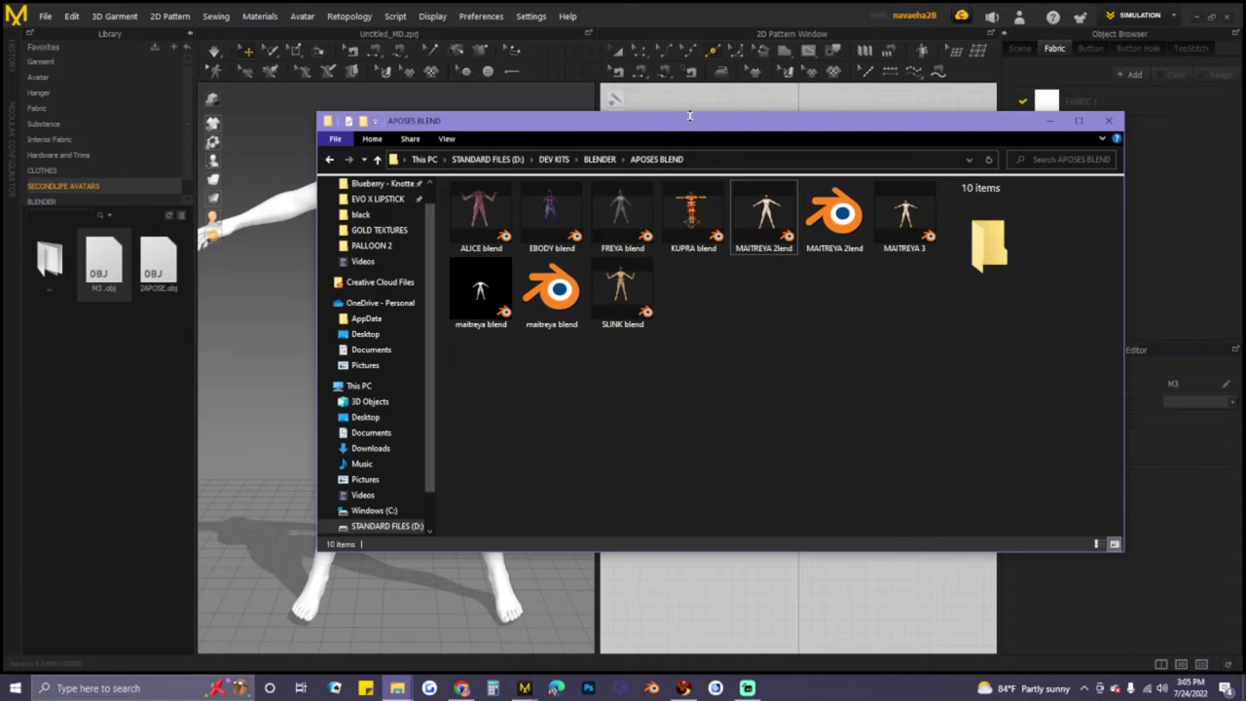
pyautogui.doubleClick(905, 216)
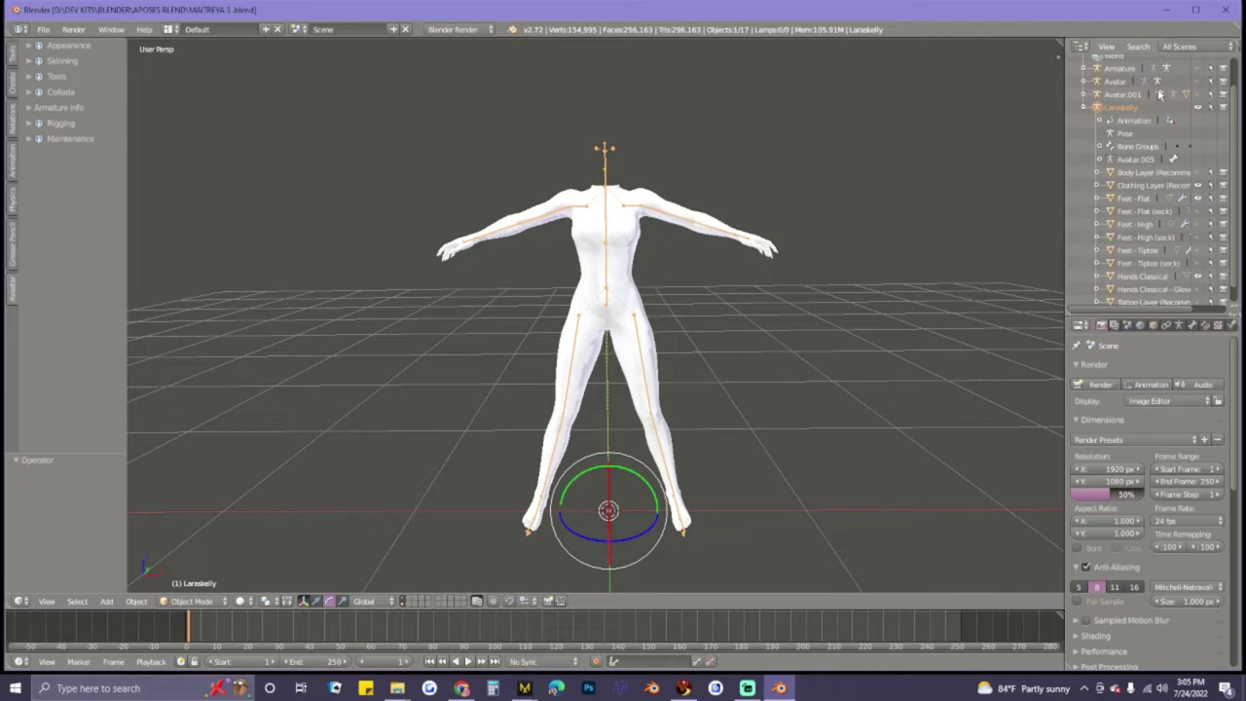
pyautogui.click(1085, 95)
pyautogui.click(1085, 95)
pyautogui.click(1166, 10)
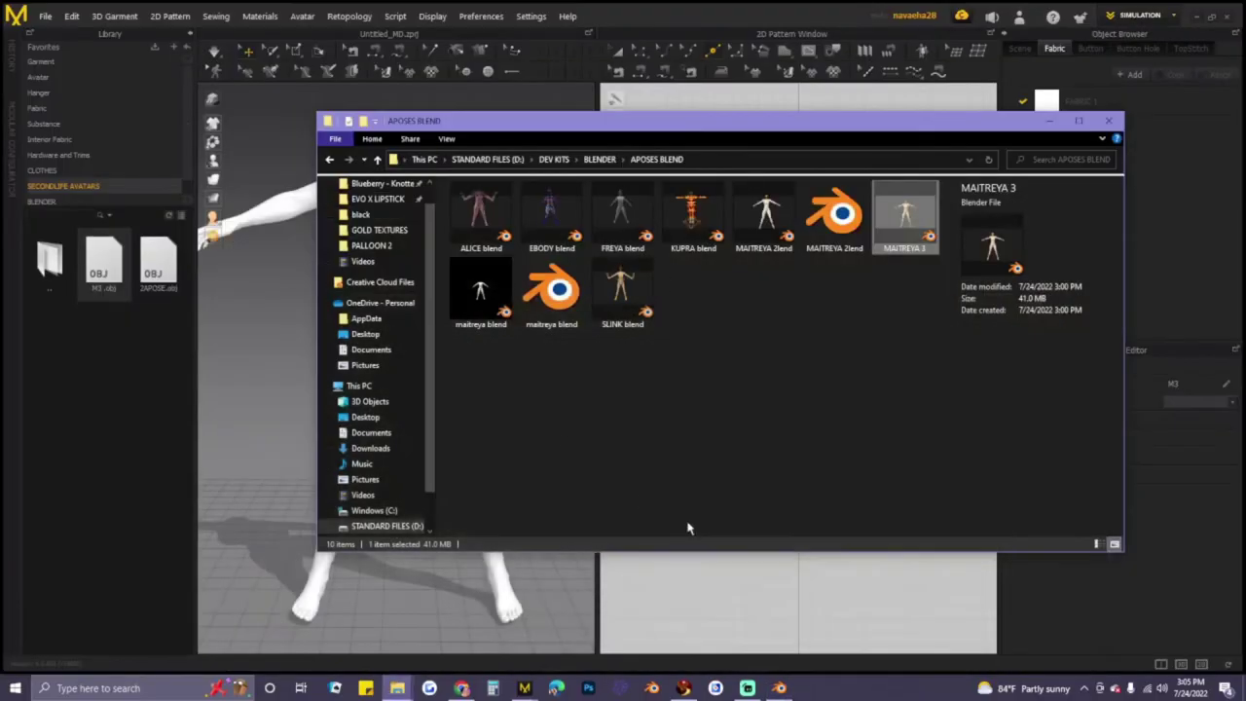
pyautogui.click(1048, 121)
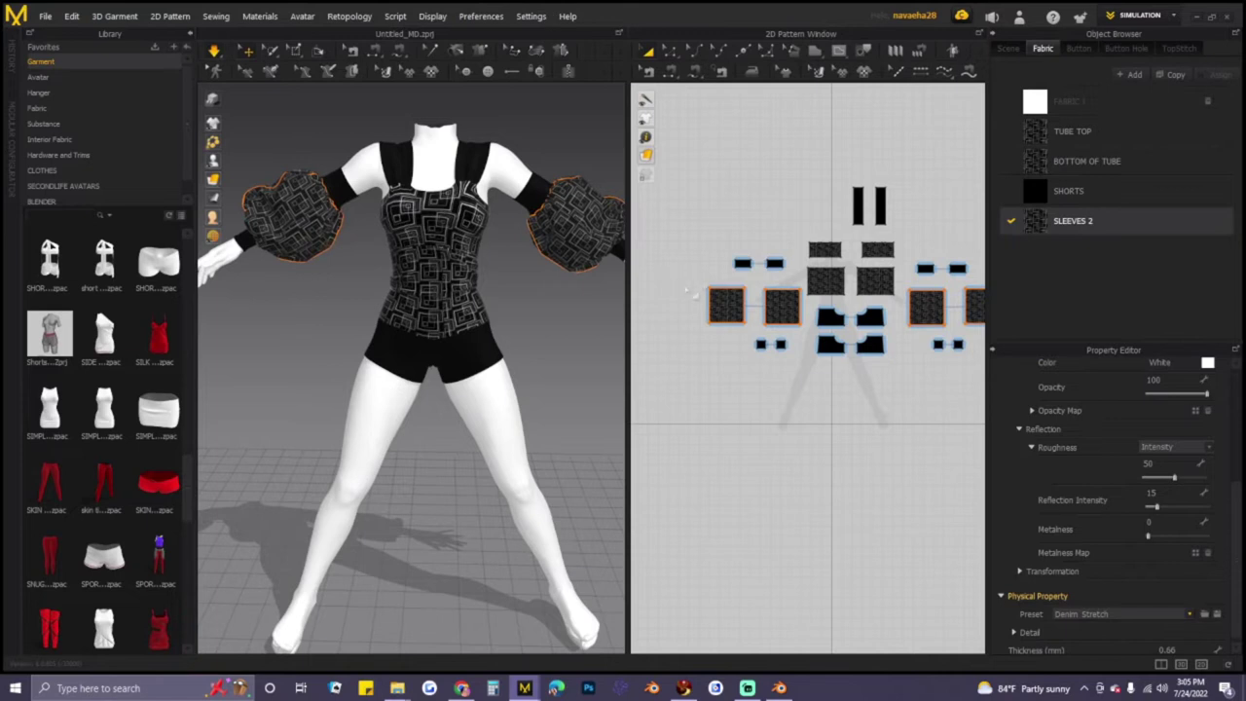
# - Examine the puff-sleeve top and shorts outfit and its 2D patterns in the other Marvelous Designer window, and move that window aside
pyautogui.scroll(-2, 745, 385)
pyautogui.scroll(2, 745, 385)
pyautogui.scroll(-3, 562, 340)
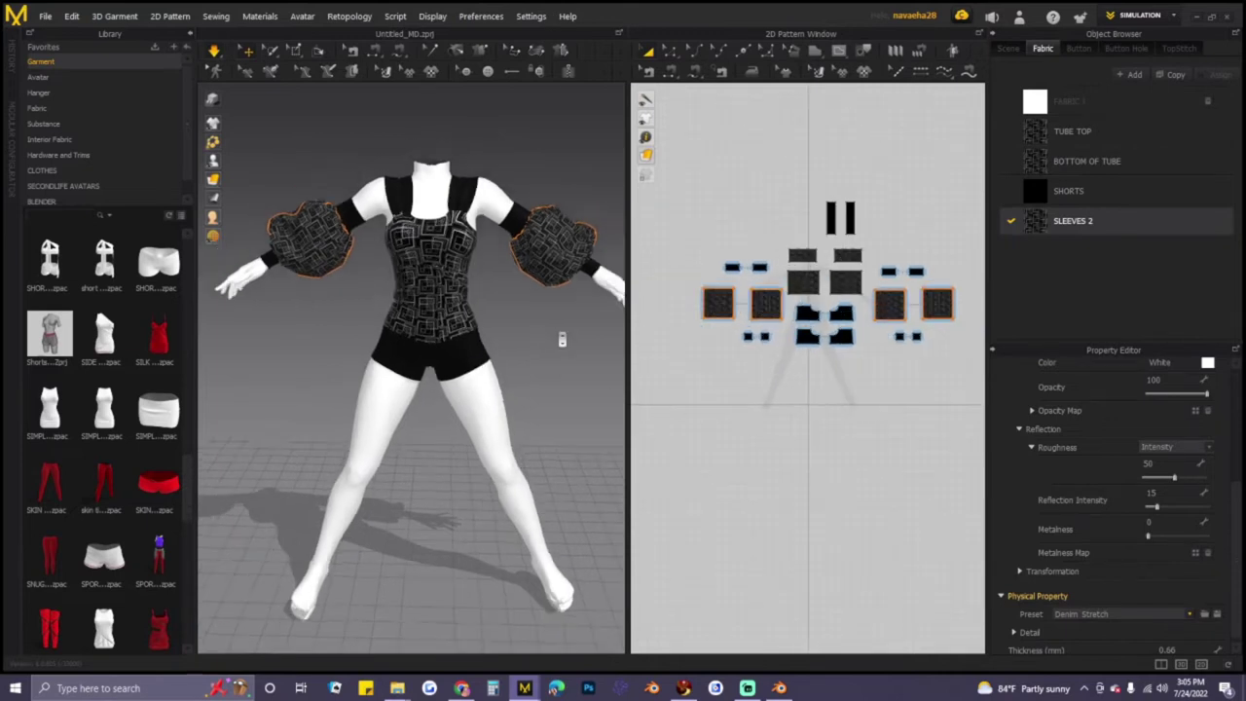
pyautogui.moveTo(561, 365); pyautogui.dragTo(551, 305, button='right')
pyautogui.click(557, 356)
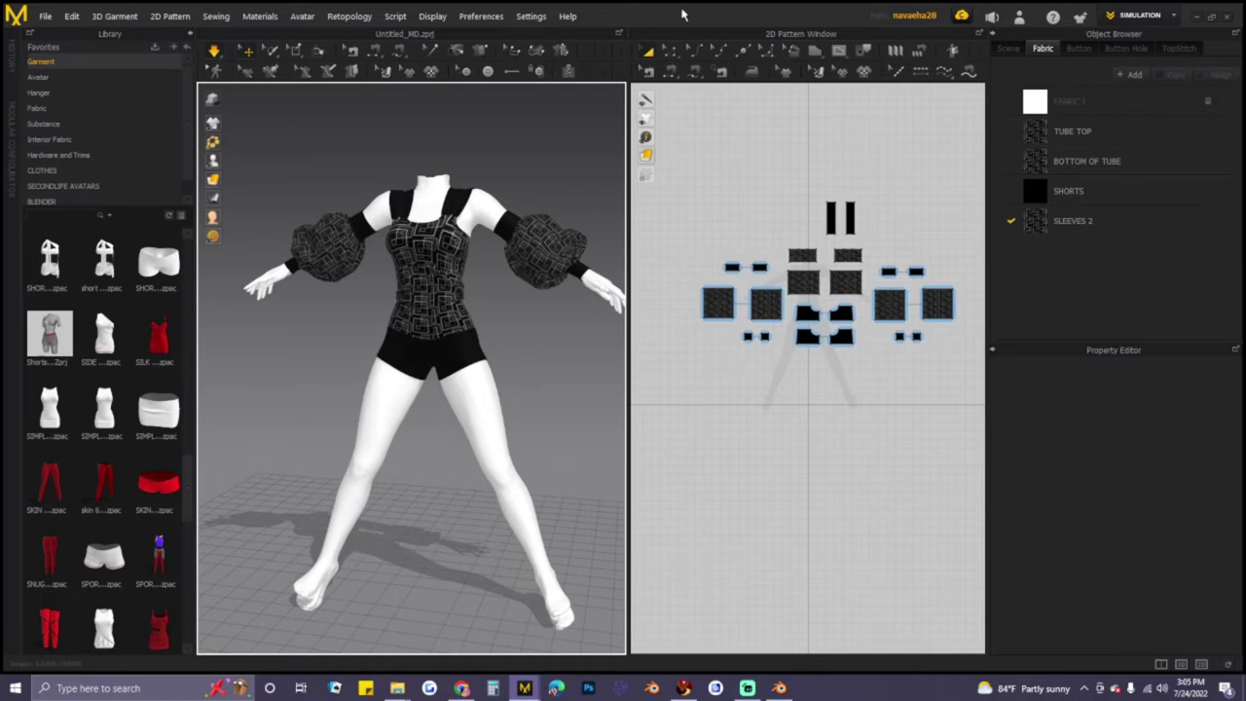
pyautogui.moveTo(694, 1); pyautogui.dragTo(1035, 50)
pyautogui.moveTo(832, 68); pyautogui.dragTo(1244, 70)
# - Draw a closed six-point polygon pattern beside the silhouette's centre line at hip level, about 256 mm wide at the hem, with a slanted upper inner corner
pyautogui.scroll(1, 505, 292)
pyautogui.scroll(-3, 508, 292)
pyautogui.moveTo(904, 237); pyautogui.dragTo(903, 310, button='middle')
pyautogui.scroll(-4, 903, 311)
pyautogui.moveTo(795, 318); pyautogui.dragTo(912, 290, button='middle')
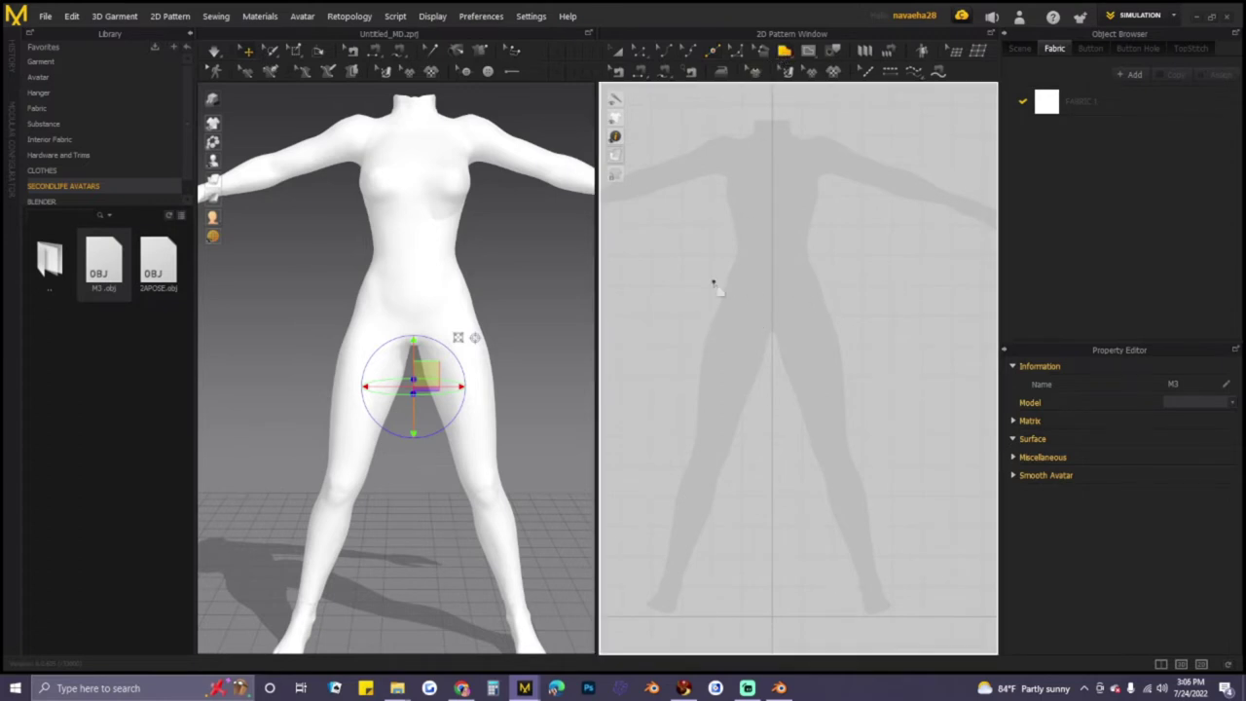
pyautogui.scroll(2, 746, 313)
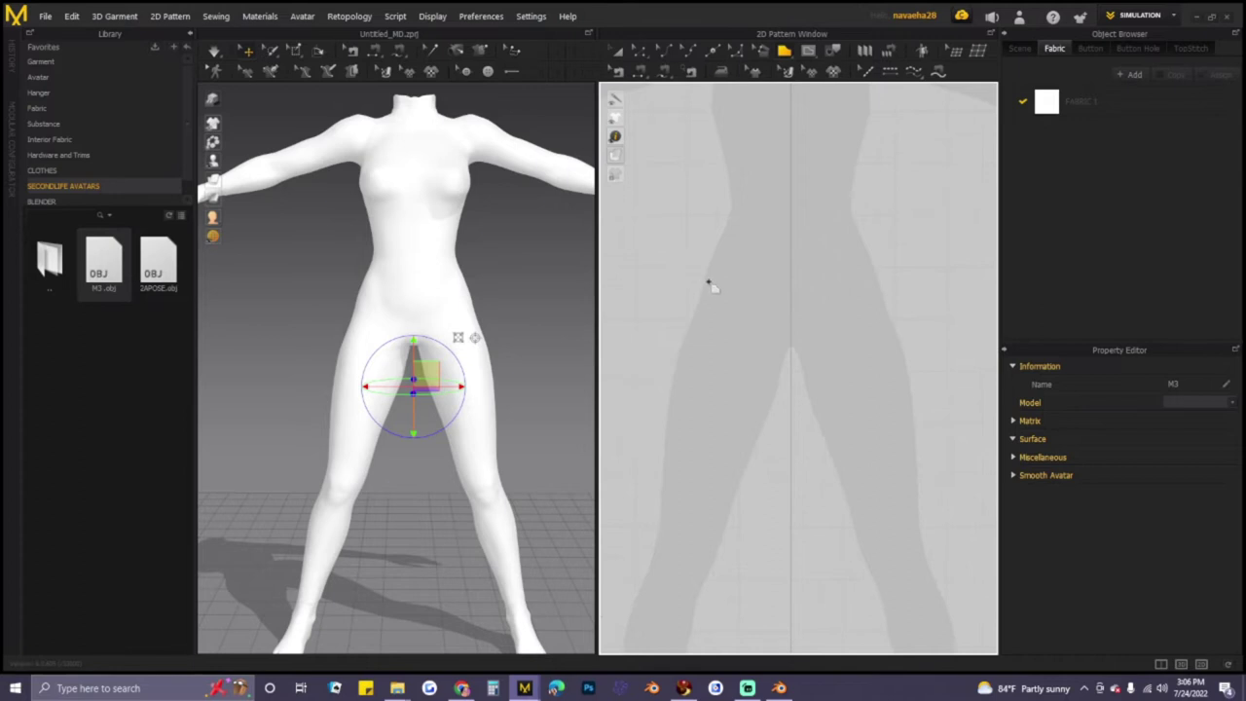
pyautogui.click(701, 279)
pyautogui.click(745, 279)
pyautogui.click(785, 303)
pyautogui.click(786, 369)
pyautogui.click(653, 368)
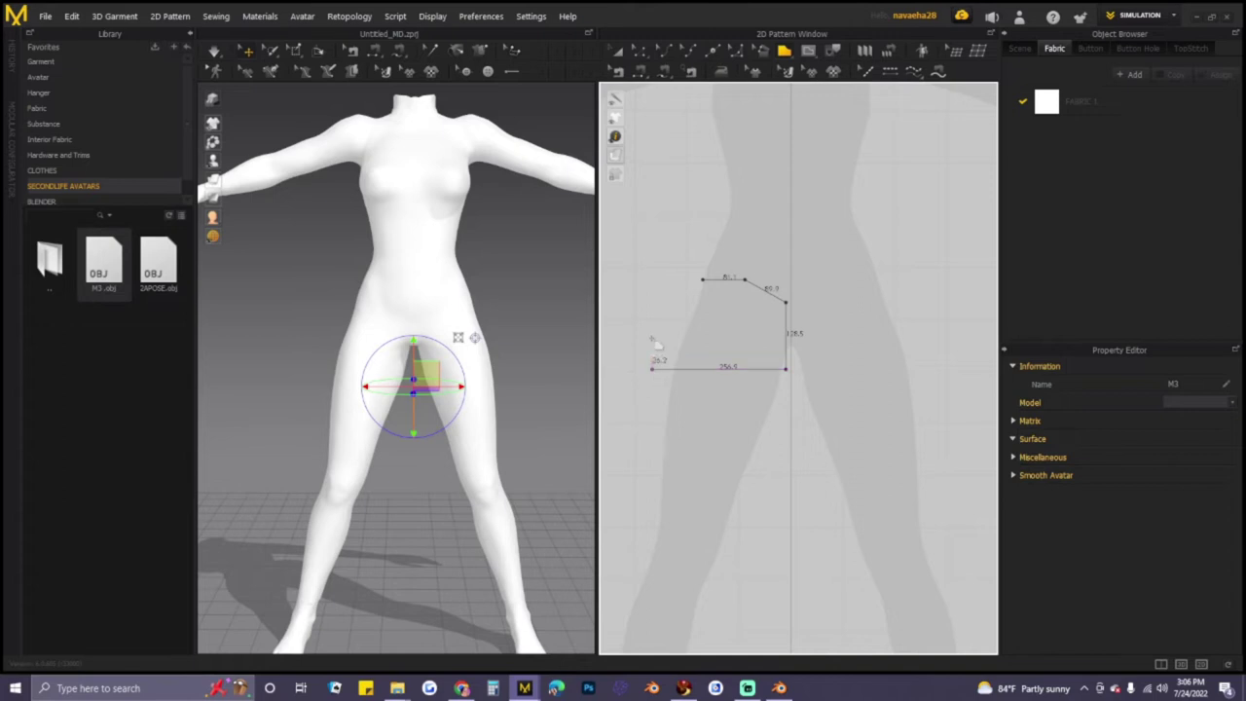
pyautogui.click(662, 280)
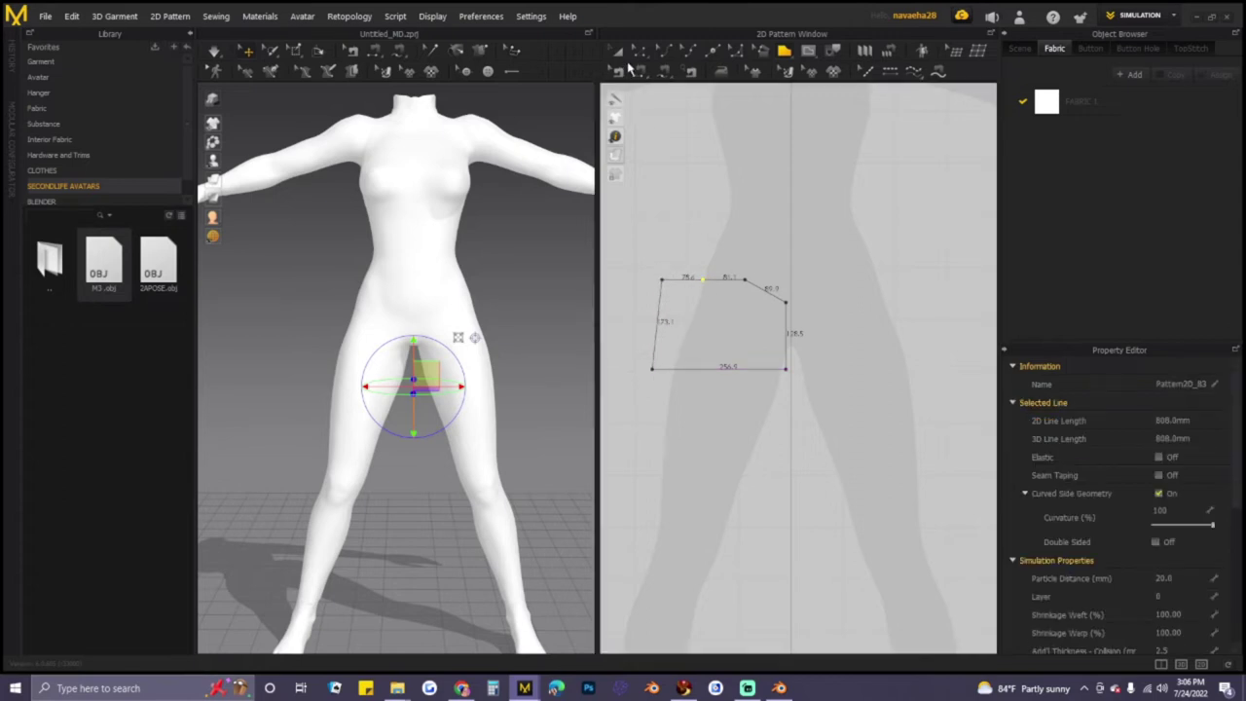
# - Delete the extra point on the pattern's upper edge and lower the crotch corner point until the inner edge is about 103 mm long
pyautogui.click(624, 52)
pyautogui.click(639, 52)
pyautogui.rightClick(705, 283)
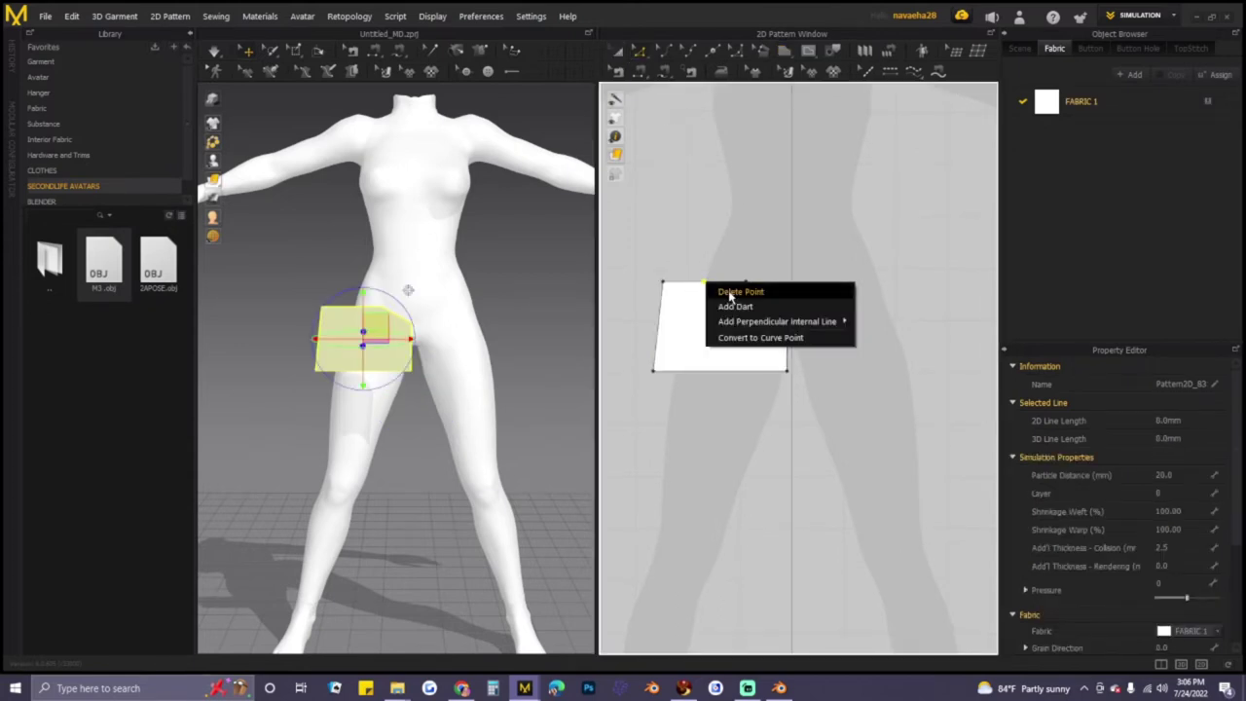
pyautogui.click(729, 293)
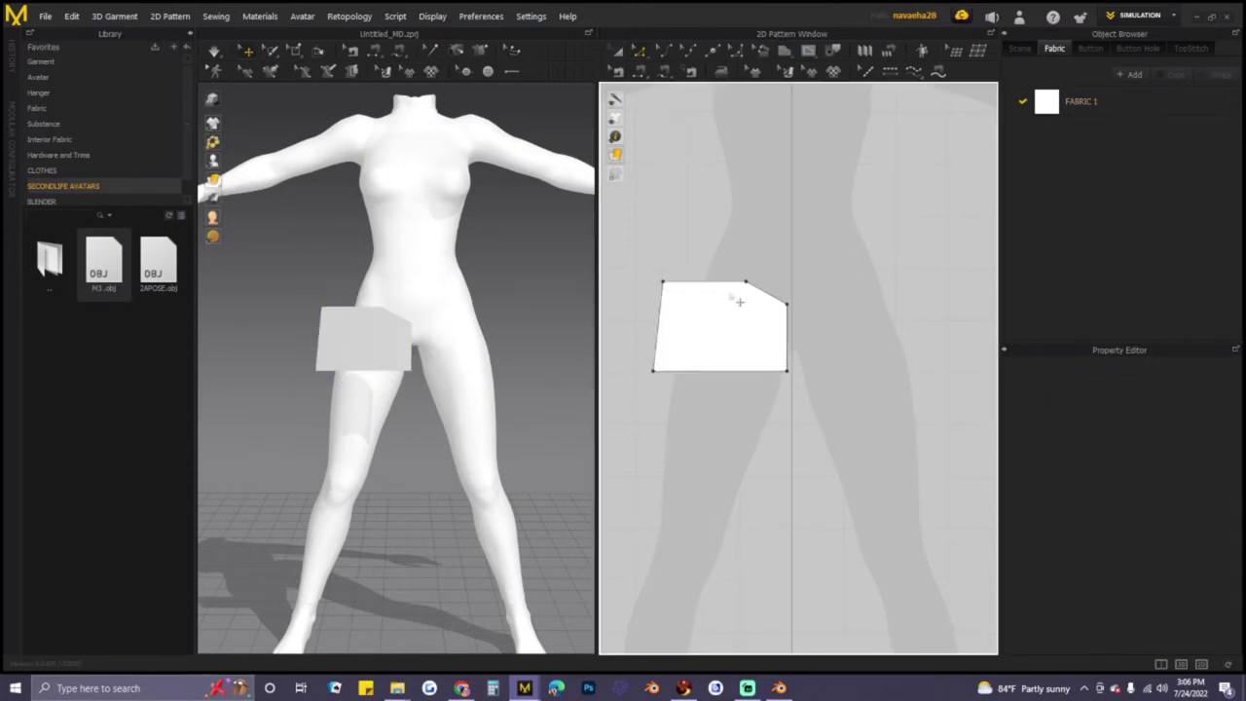
pyautogui.click(792, 311)
pyautogui.moveTo(796, 315); pyautogui.dragTo(795, 326)
# - Bend the slanted edge of the pattern inward into a concave crotch curve about 124 mm long
pyautogui.click(664, 54)
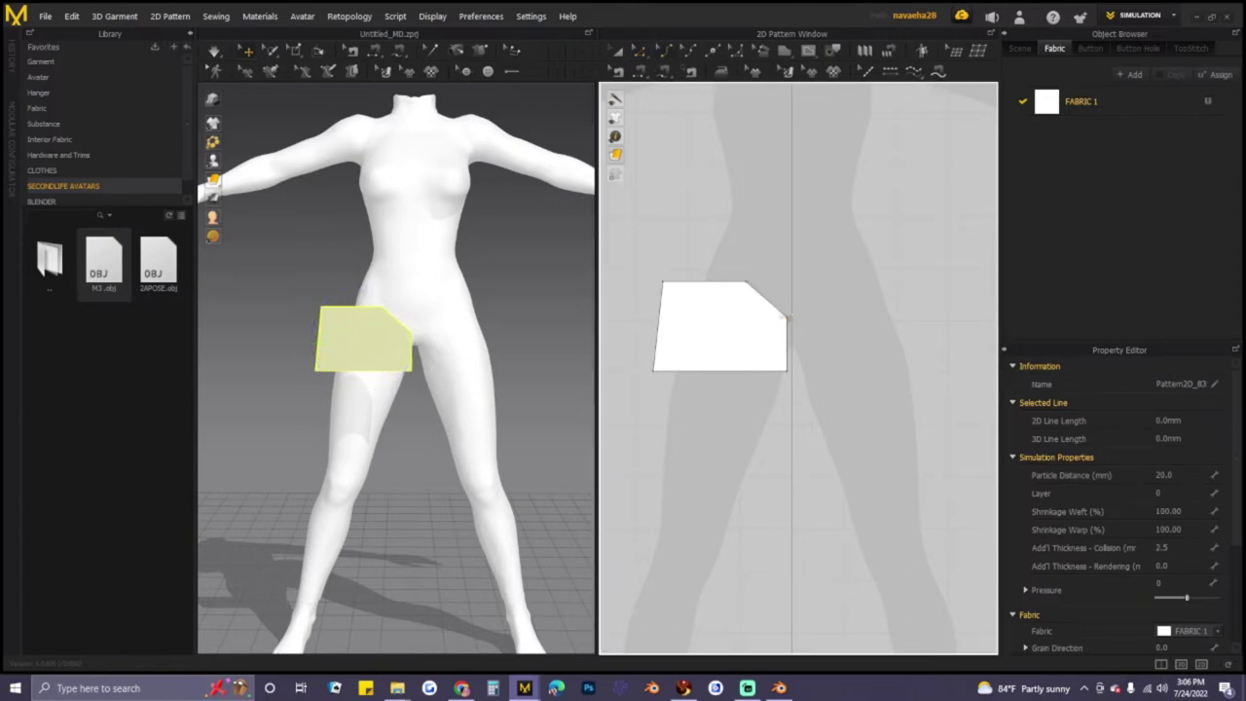
pyautogui.click(774, 308)
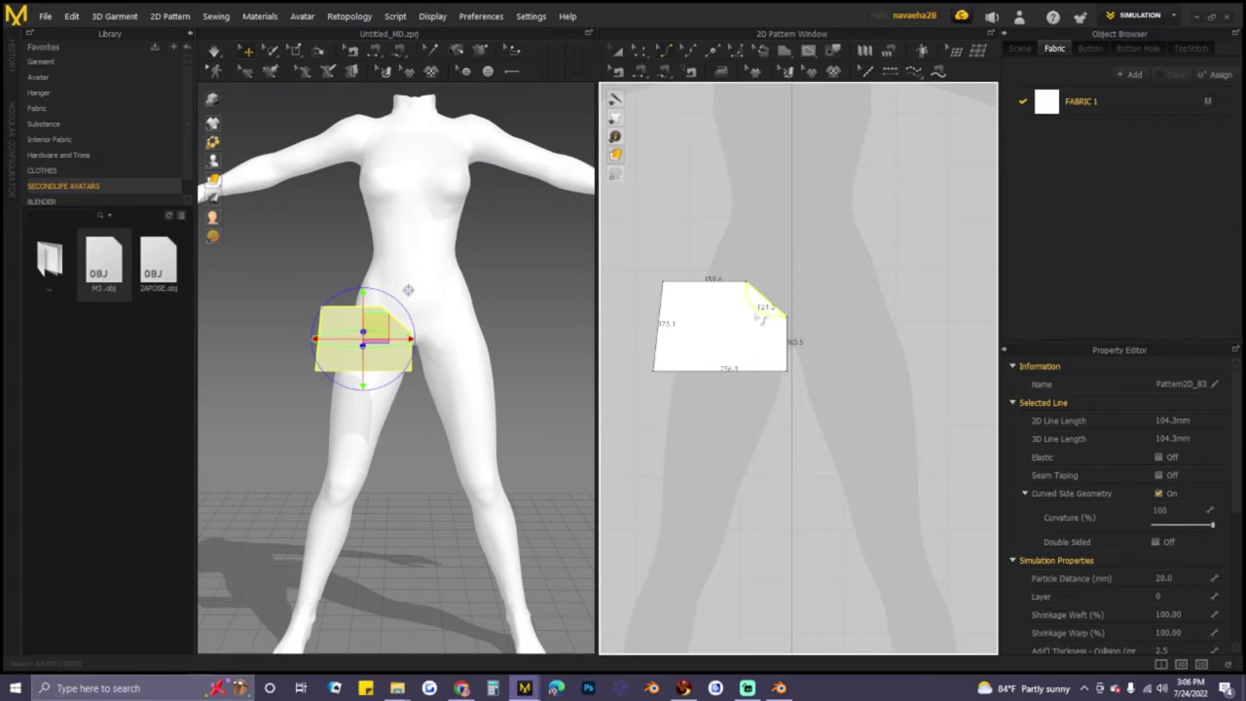
pyautogui.moveTo(756, 315); pyautogui.dragTo(755, 316)
# - Clone the shorts panel as a symmetric pattern with sewing and place the copy level with it across the centre line
pyautogui.press('a')
pyautogui.click(708, 292)
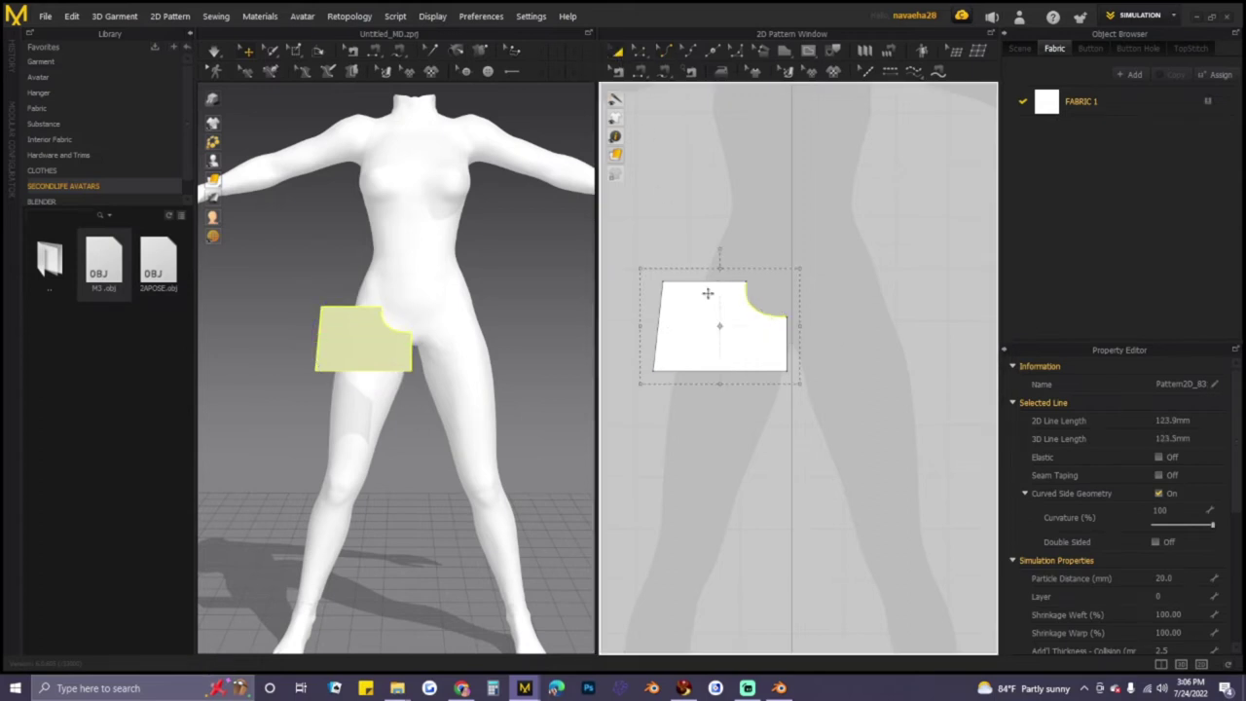
pyautogui.rightClick(707, 321)
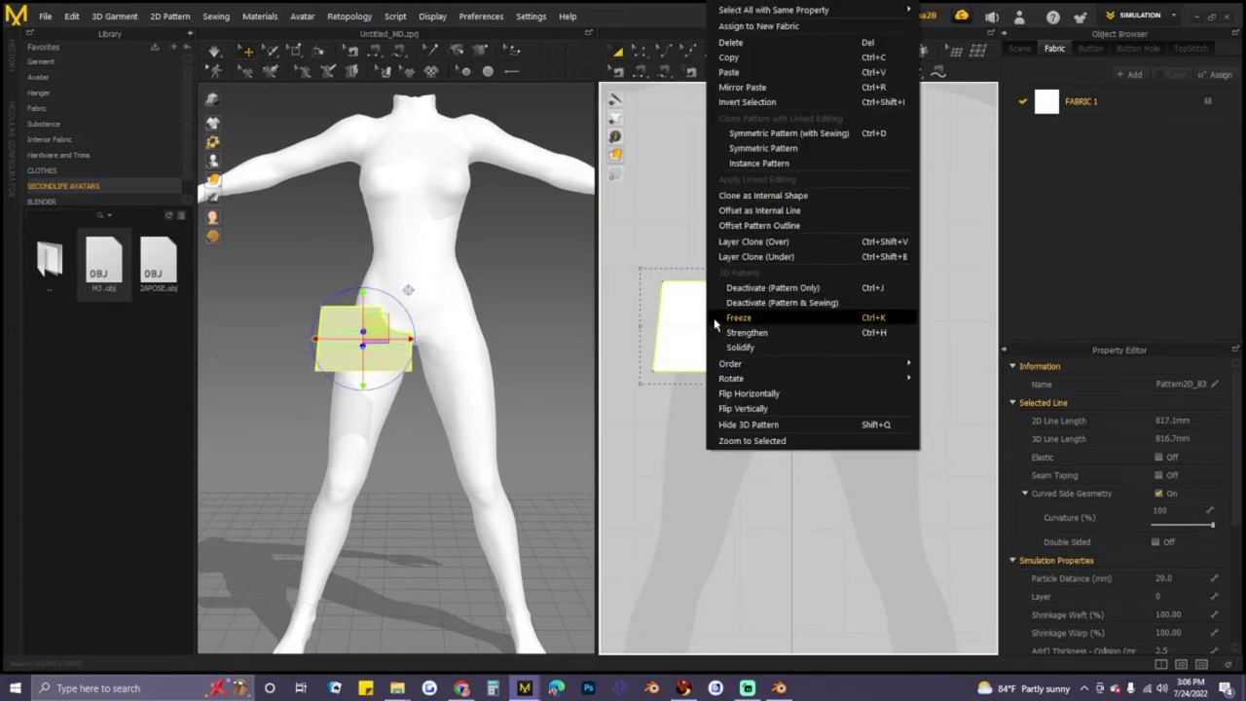
pyautogui.click(759, 134)
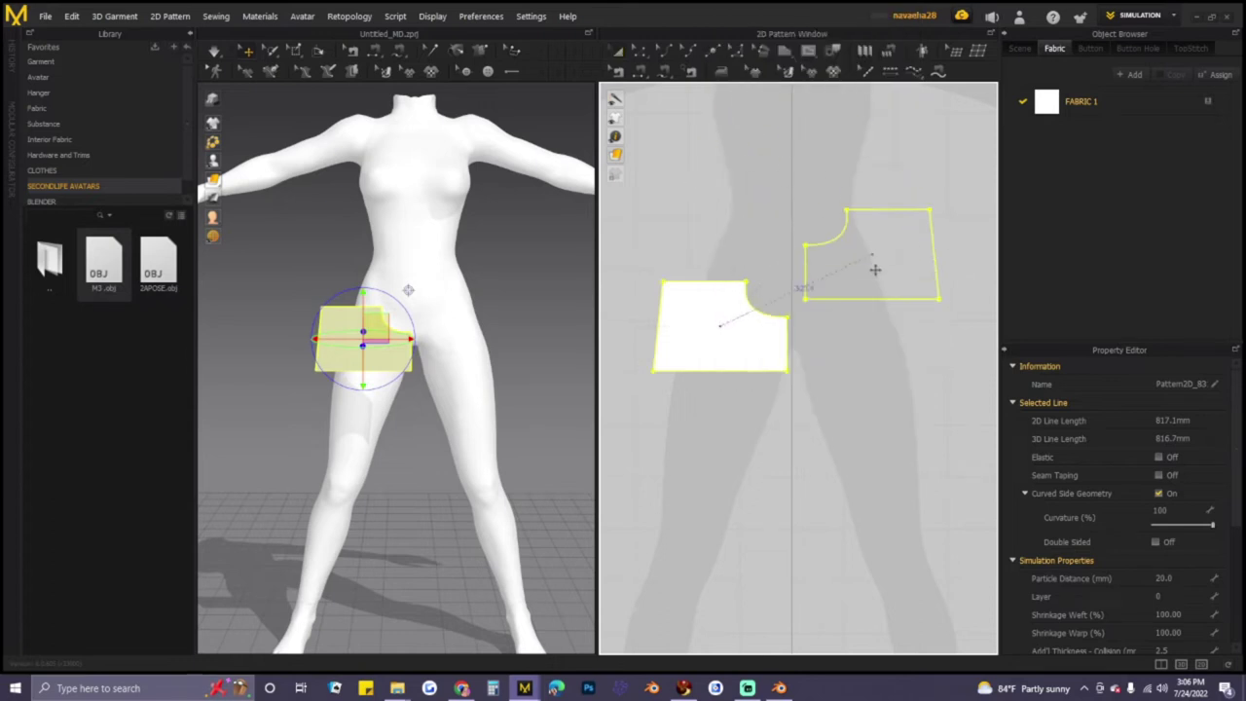
pyautogui.click(869, 325)
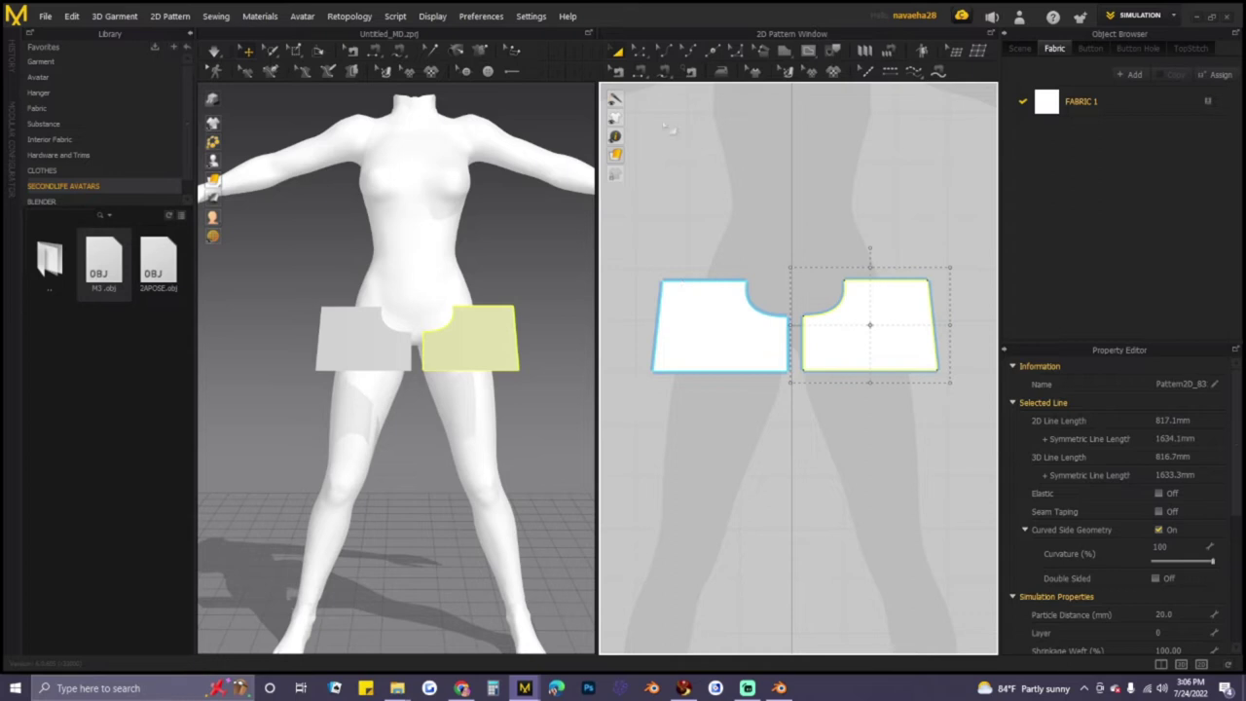
# - Sew the concave crotch curves of the two front shorts panels together with Segment Sewing
pyautogui.click(639, 73)
pyautogui.click(773, 315)
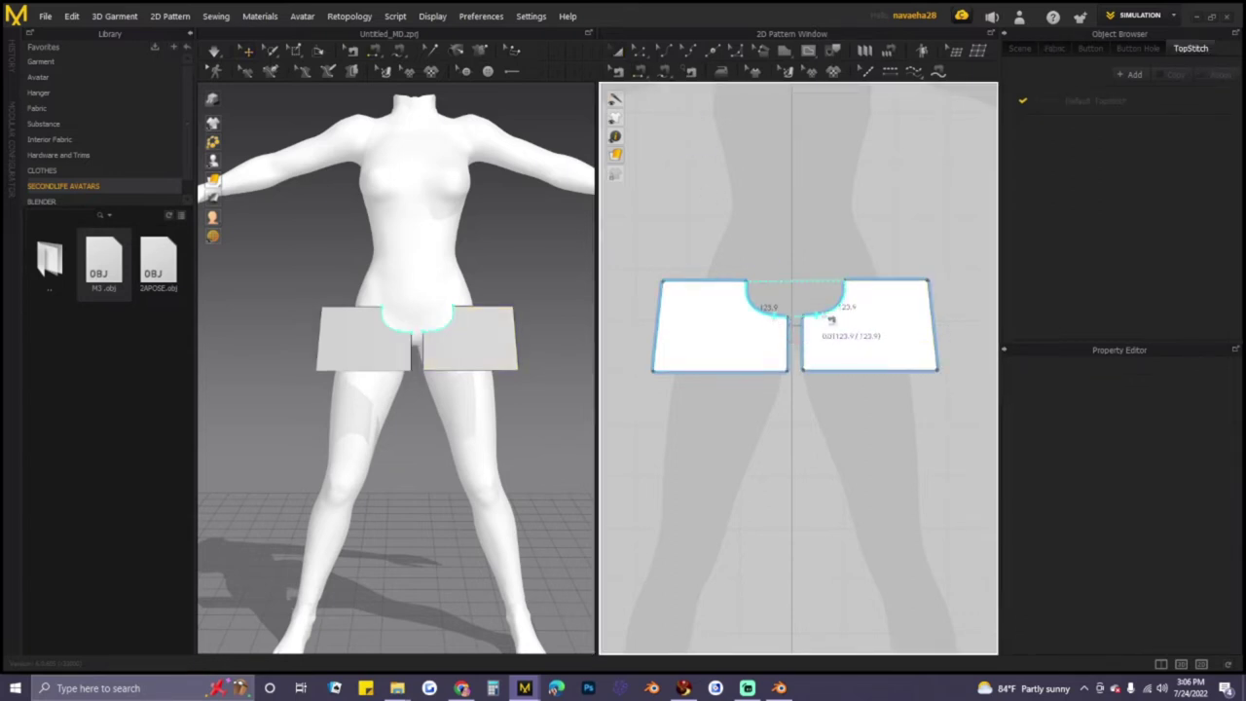
pyautogui.click(831, 320)
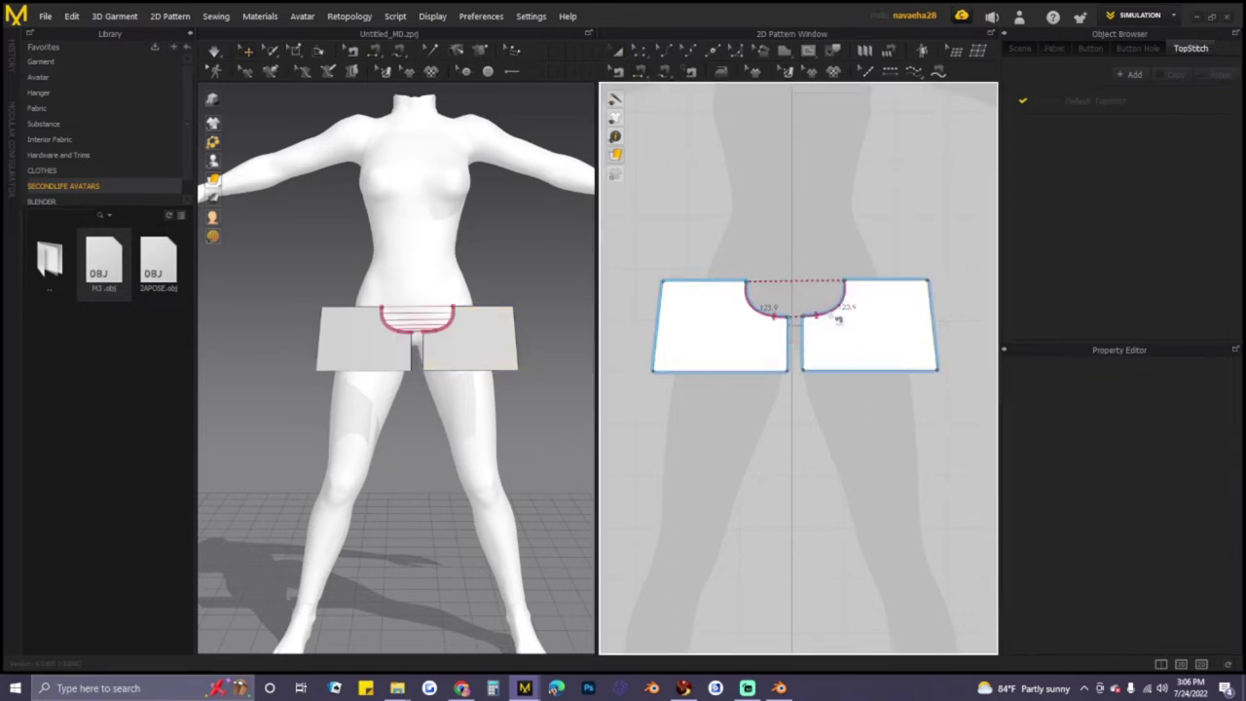
# - Copy both front shorts panels and mirror-paste the pair beside the originals as the back panels
pyautogui.click(618, 52)
pyautogui.hotkey('ctrl', 'a')
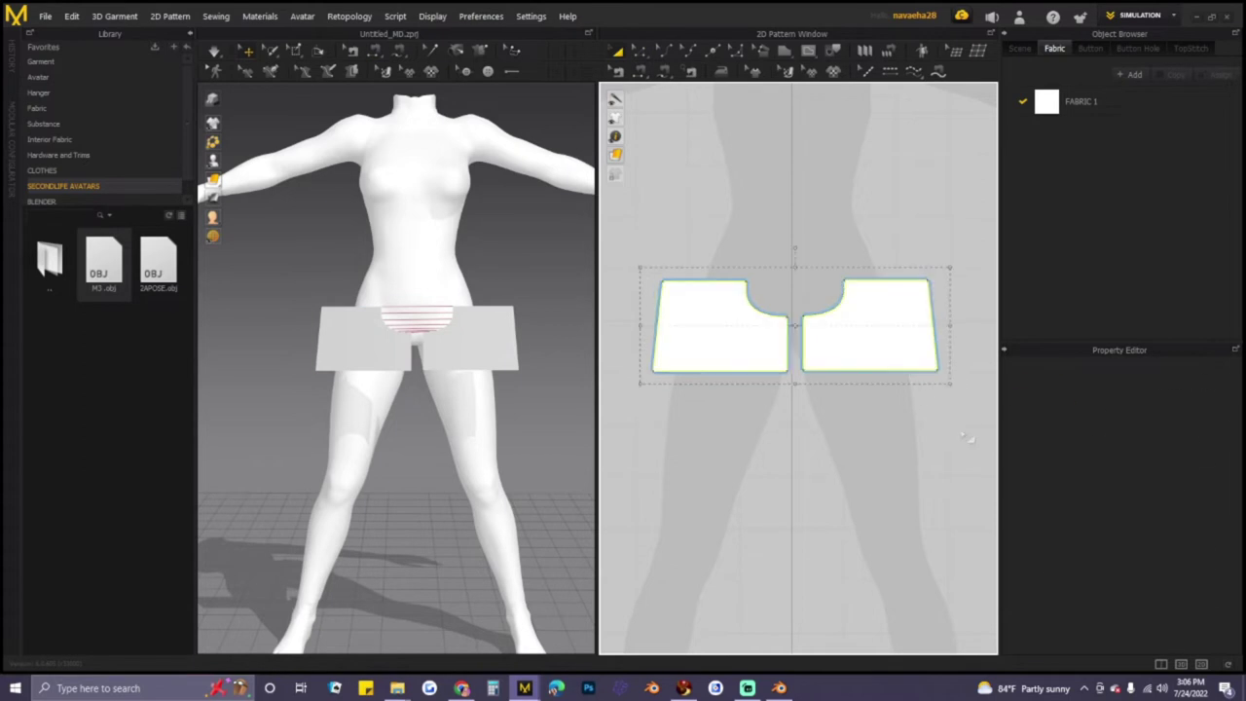
pyautogui.rightClick(880, 355)
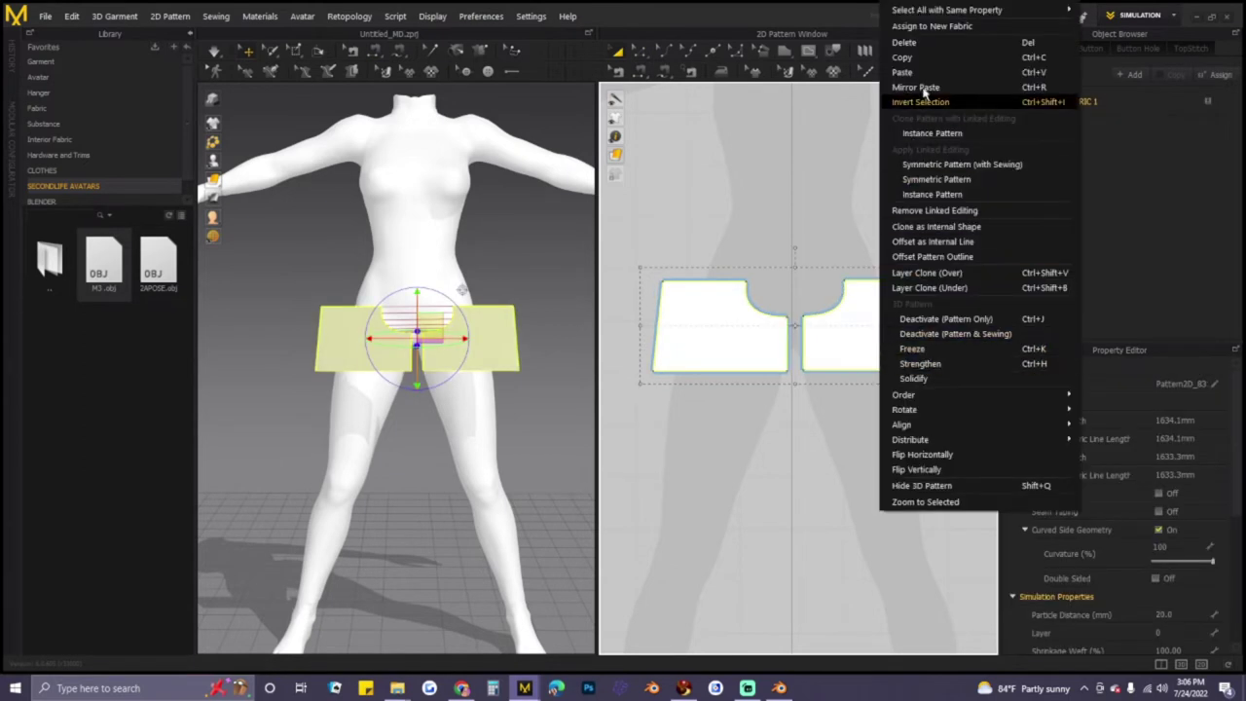
pyautogui.click(907, 57)
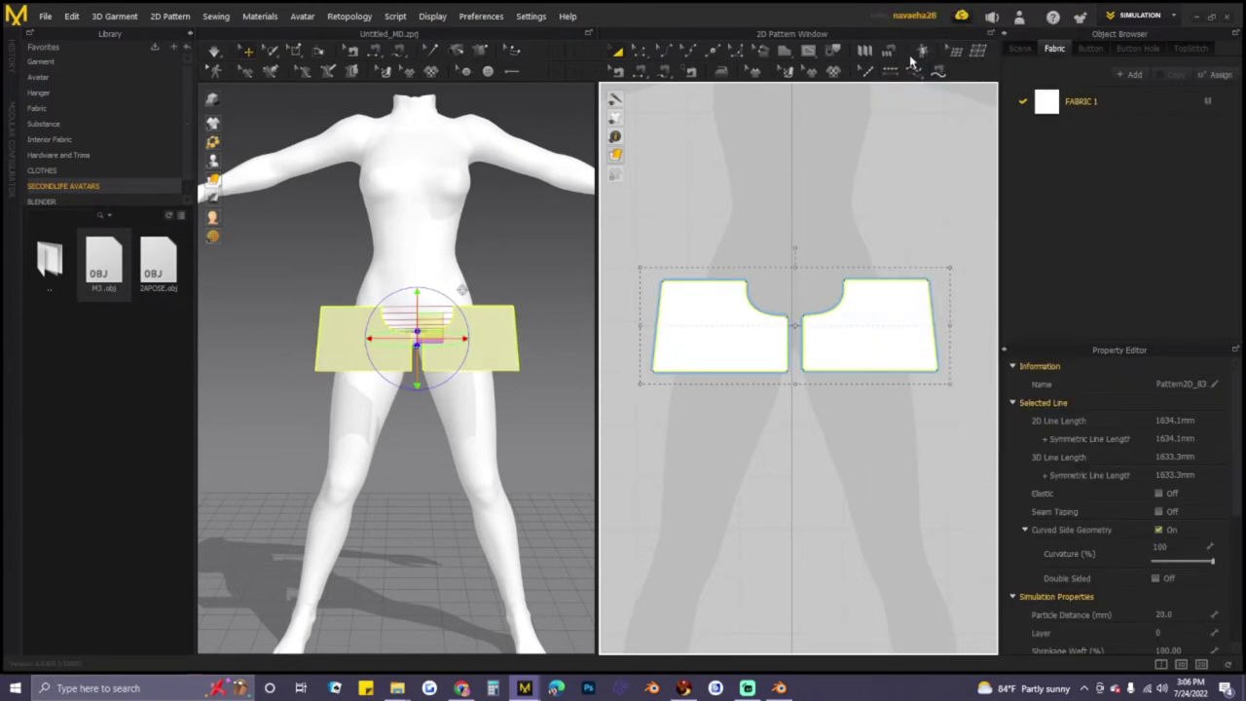
pyautogui.scroll(-5, 854, 355)
pyautogui.rightClick(842, 347)
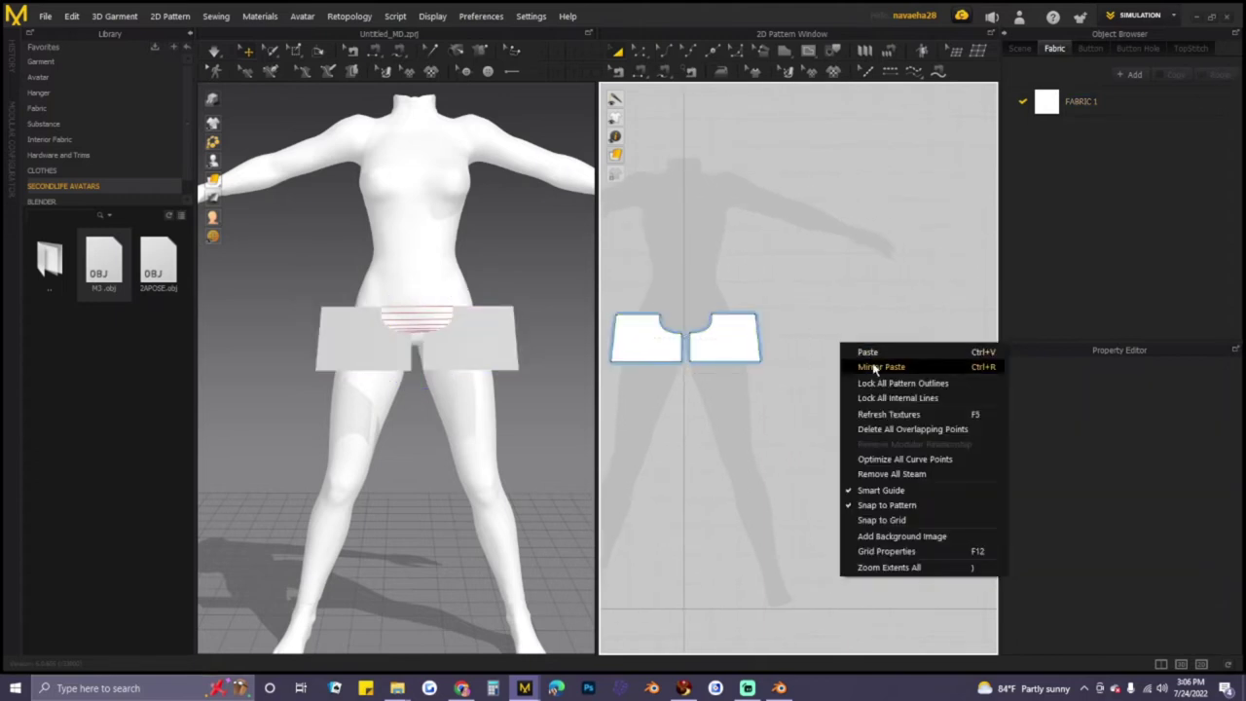
pyautogui.click(874, 368)
pyautogui.click(847, 340)
# - Move the pasted pair of panels behind the avatar's hips in 3D and flip it horizontally
pyautogui.moveTo(543, 447); pyautogui.dragTo(342, 443, button='right')
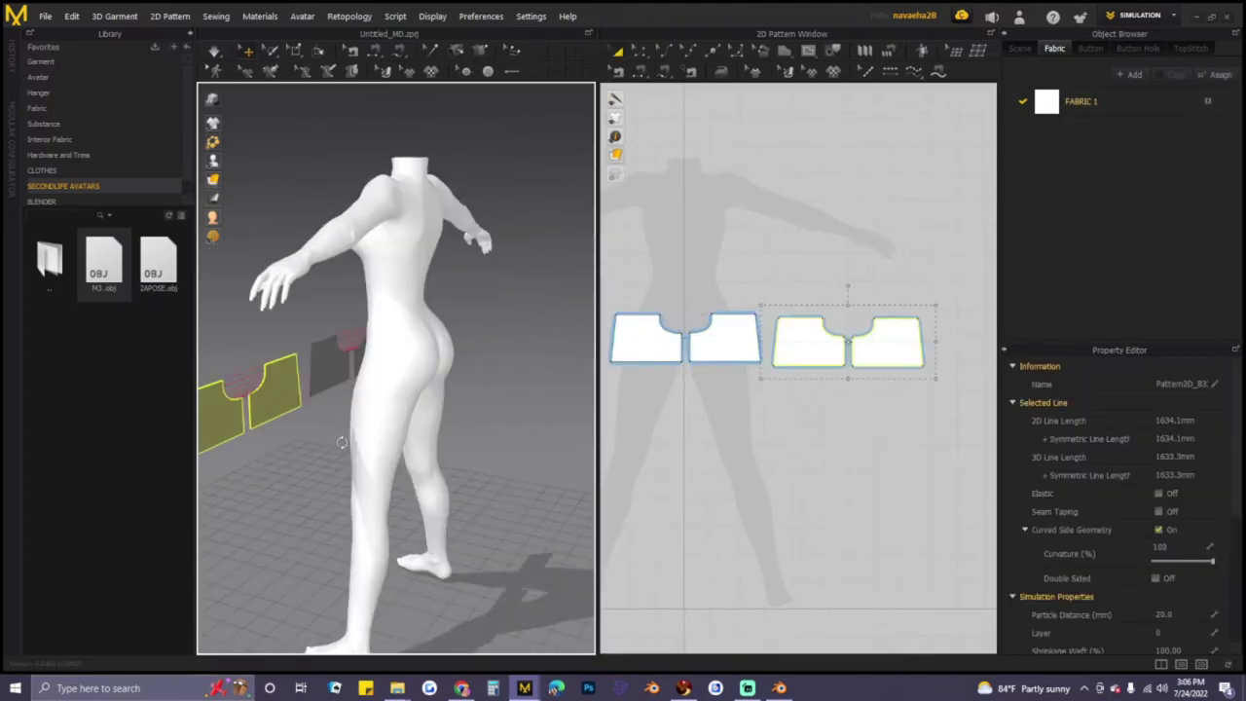
pyautogui.moveTo(285, 397); pyautogui.dragTo(463, 373)
pyautogui.moveTo(467, 377); pyautogui.dragTo(398, 387, button='right')
pyautogui.moveTo(357, 364); pyautogui.dragTo(489, 385)
pyautogui.rightClick(487, 386)
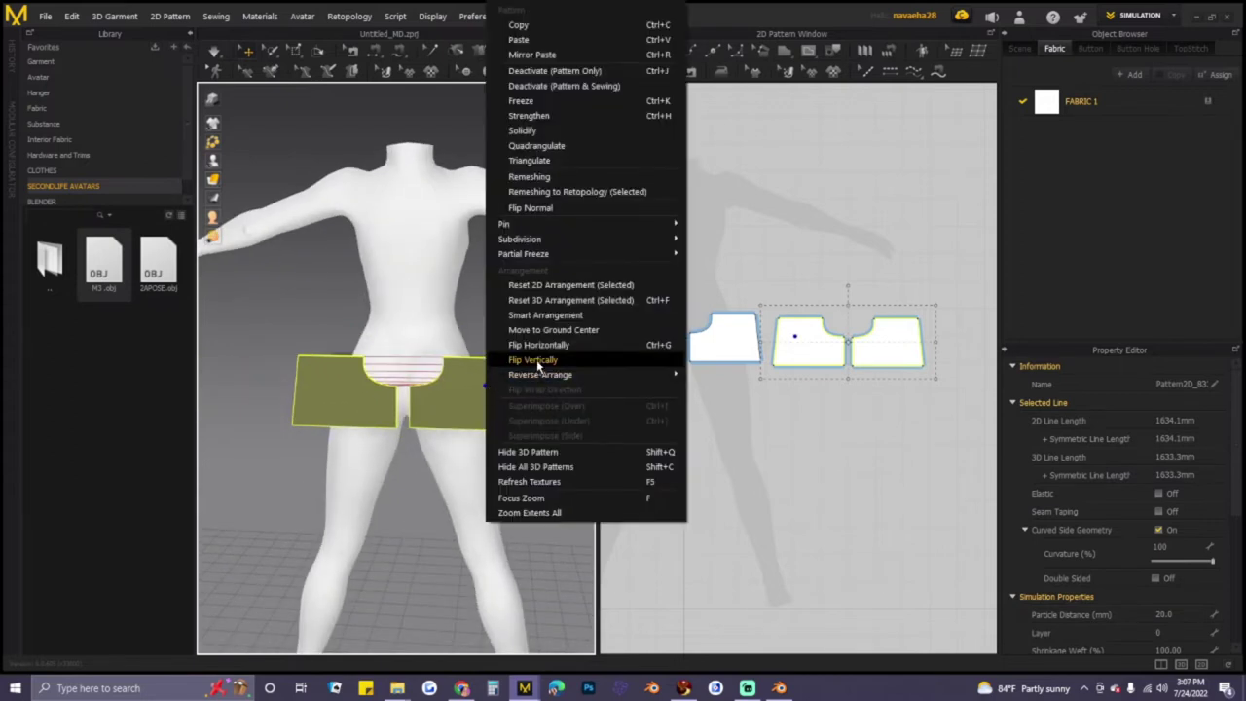
pyautogui.click(537, 345)
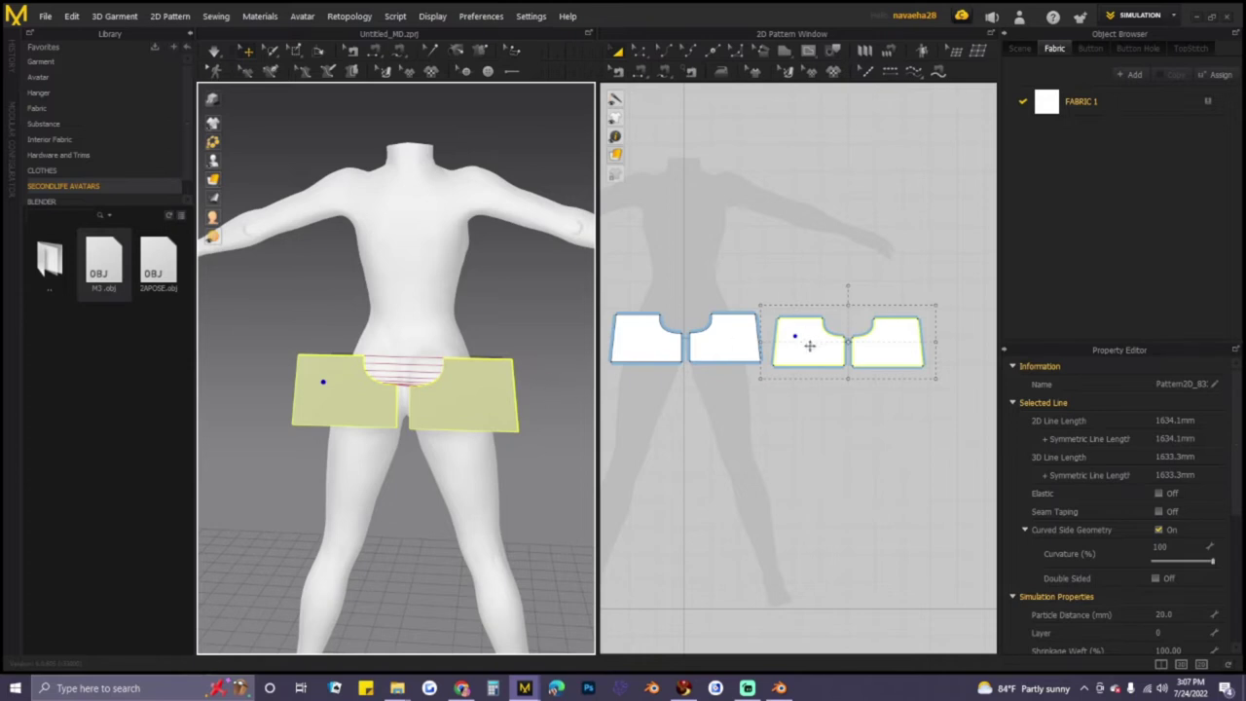
# - Shift the back pair farther from the front pair in 2D and sew the outer side edges of front and back together
pyautogui.moveTo(813, 357); pyautogui.dragTo(838, 357)
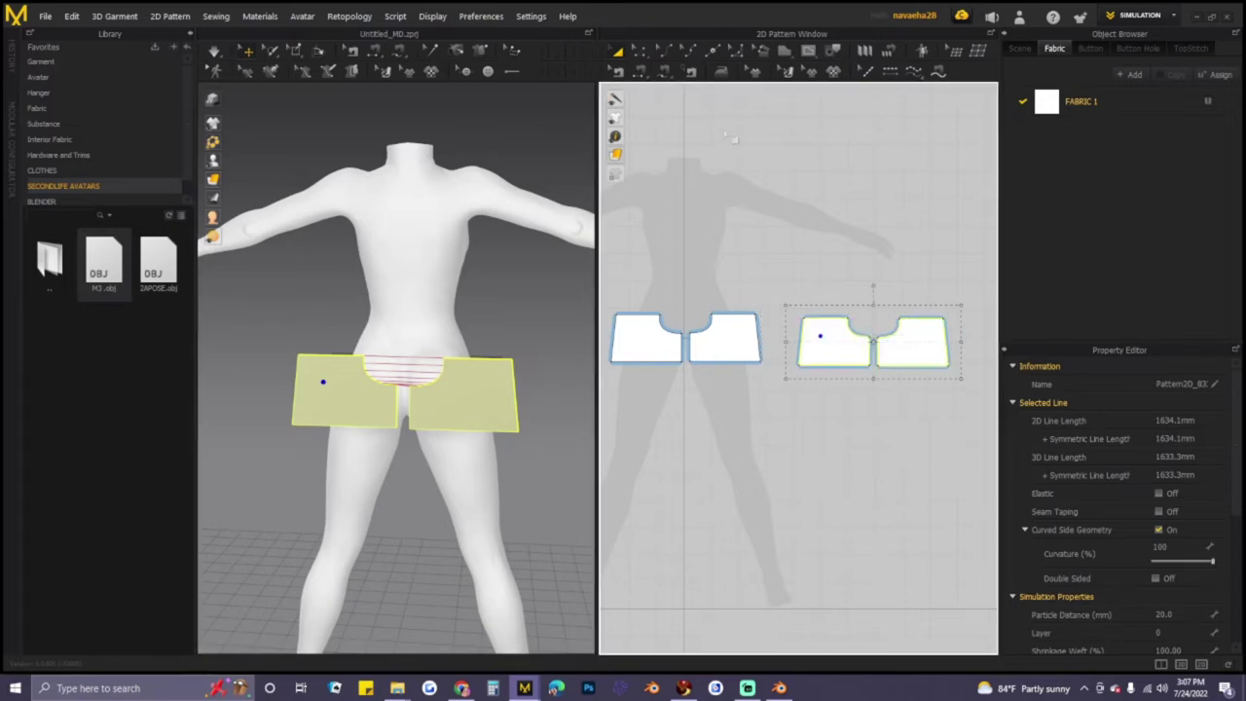
pyautogui.click(642, 74)
pyautogui.click(761, 337)
pyautogui.click(799, 337)
pyautogui.moveTo(522, 366); pyautogui.dragTo(533, 397, button='right')
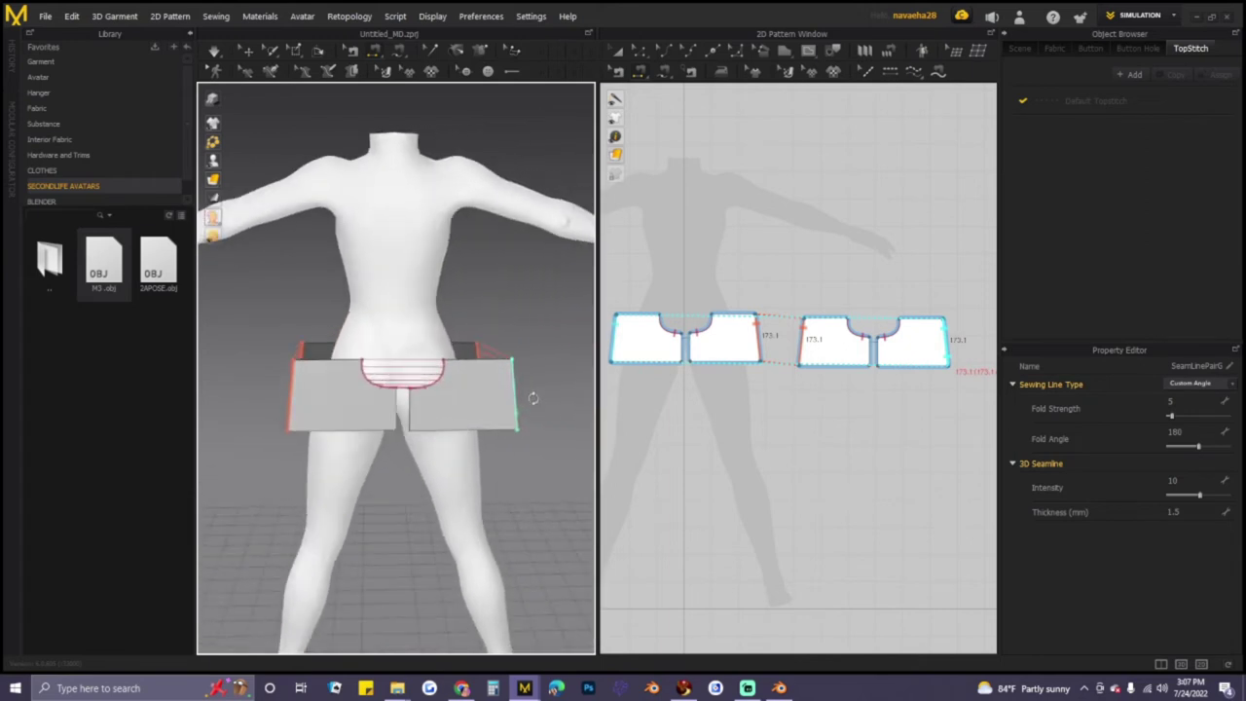
pyautogui.click(760, 352)
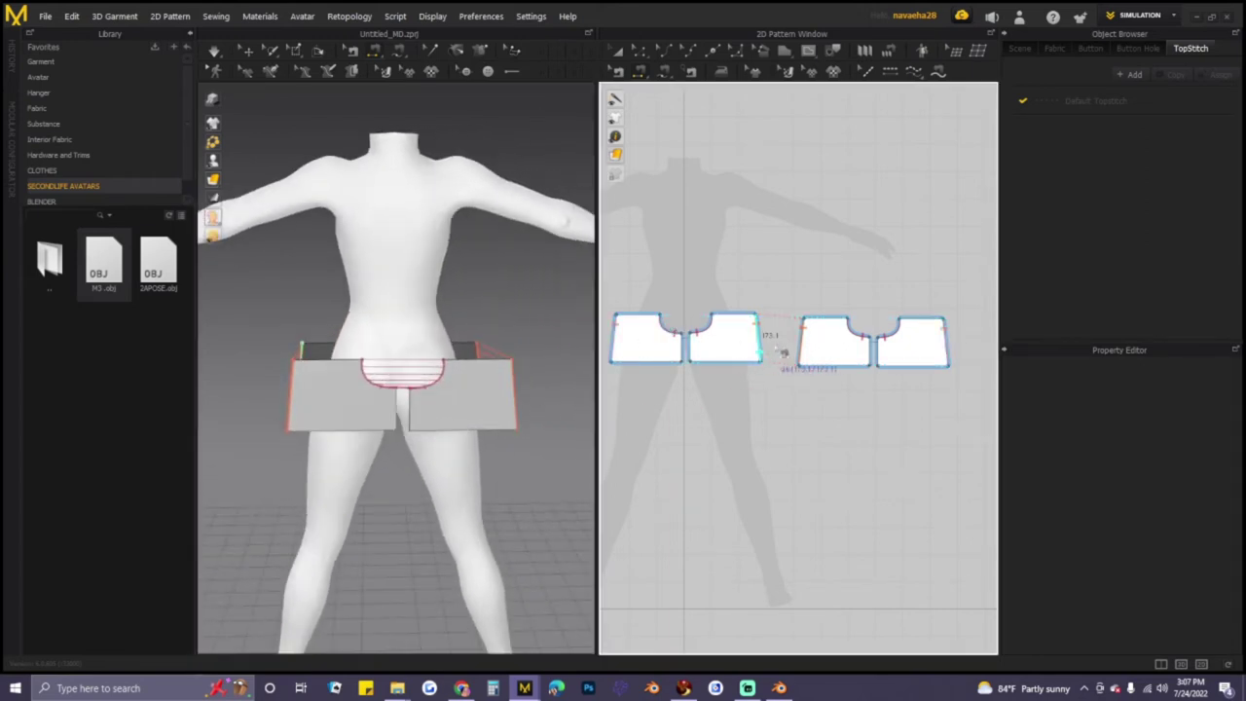
pyautogui.click(637, 359)
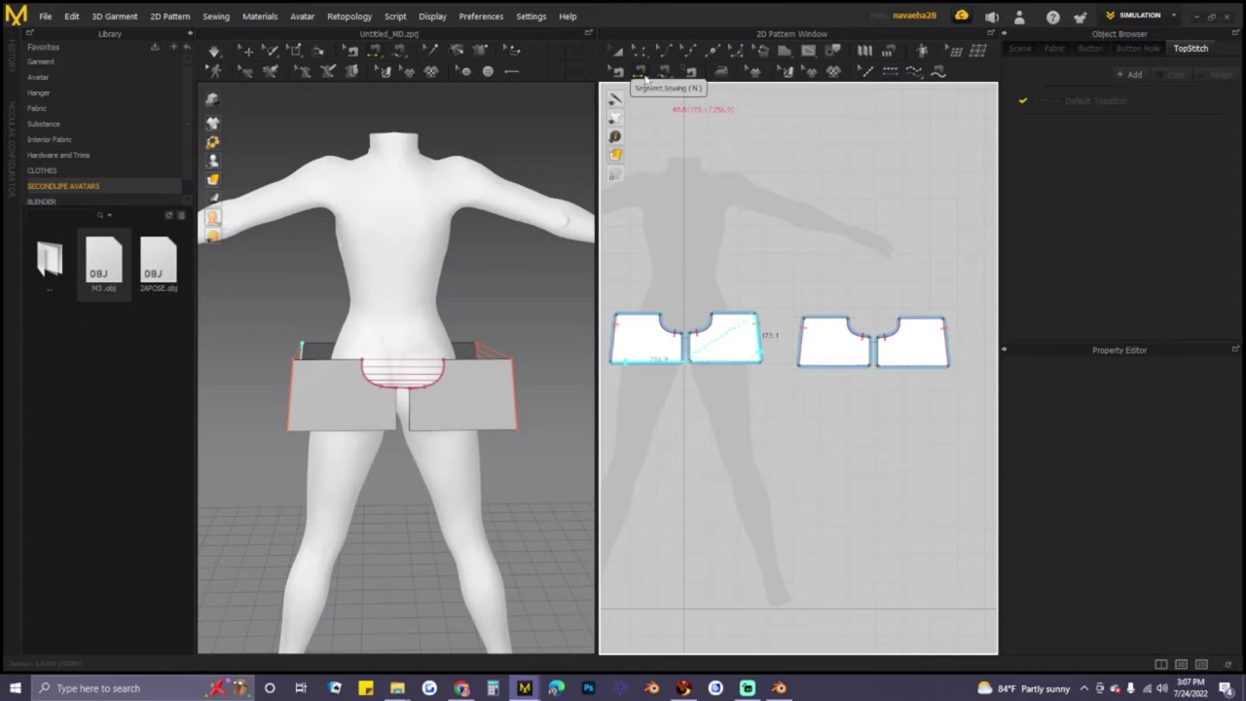
pyautogui.click(617, 51)
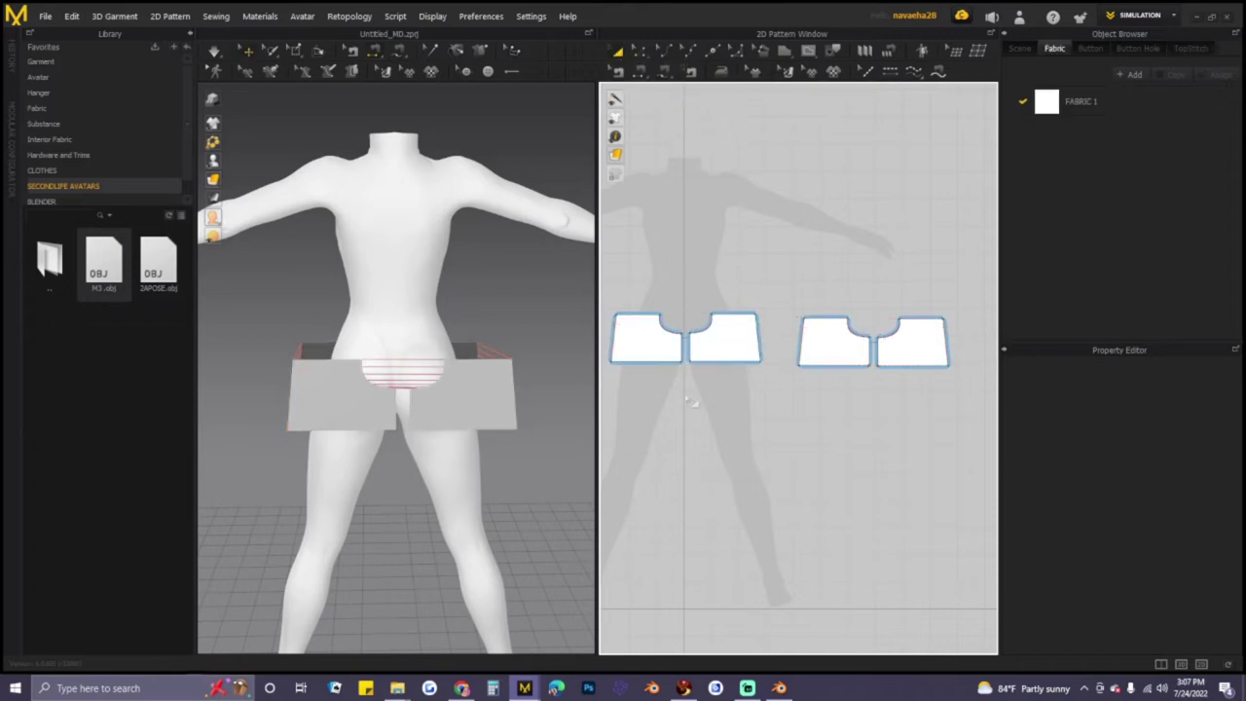
# - Spread the panels within each pair apart and sew the inner leg edges of the front panels to the back panels
pyautogui.moveTo(939, 353); pyautogui.dragTo(942, 341)
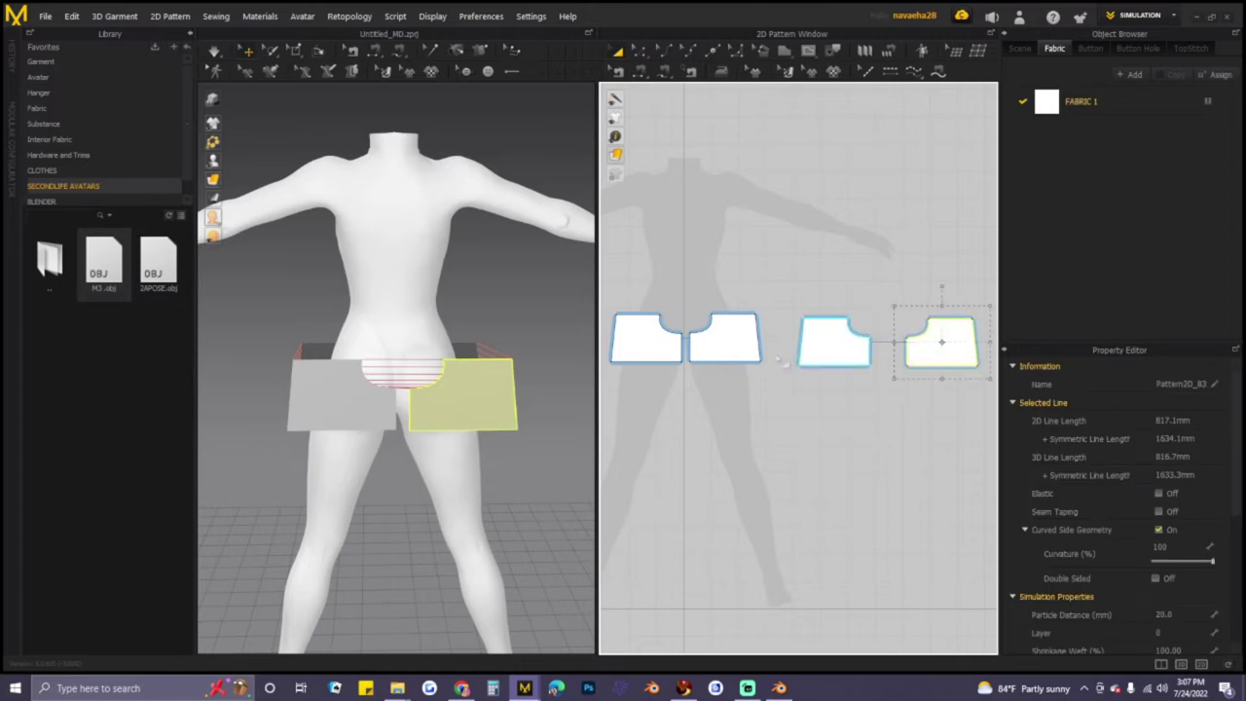
pyautogui.moveTo(689, 355); pyautogui.dragTo(706, 356)
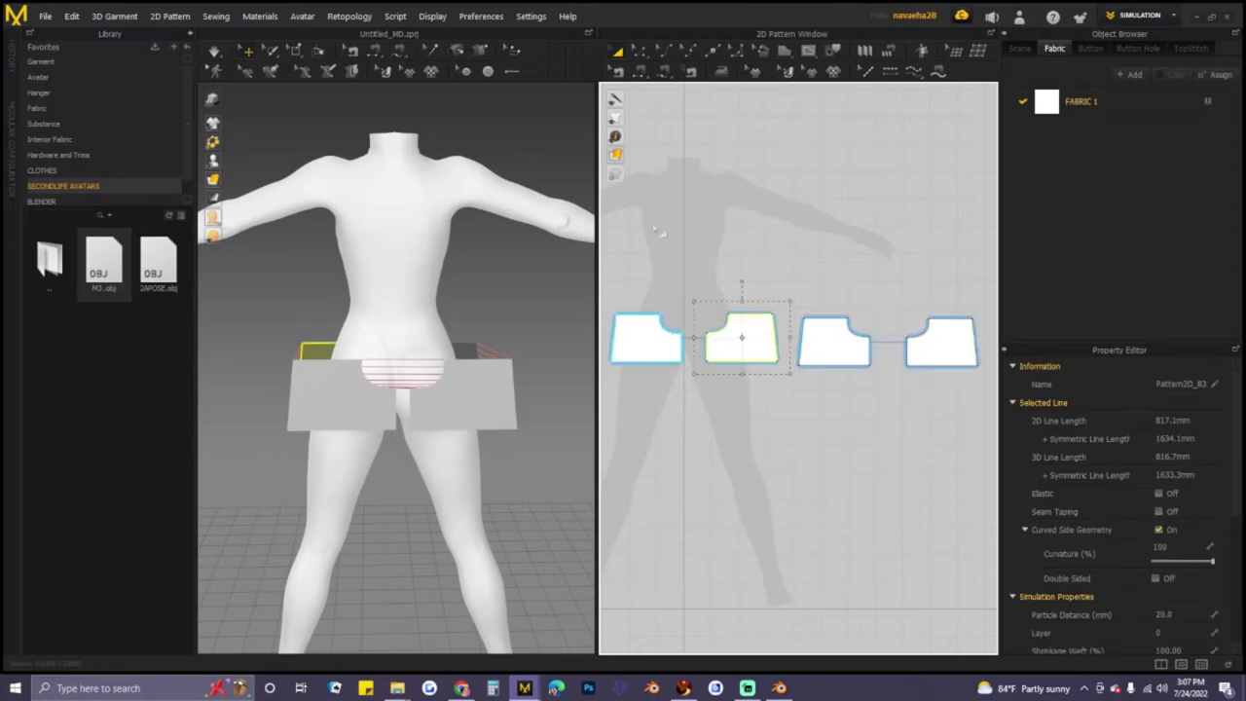
pyautogui.click(643, 72)
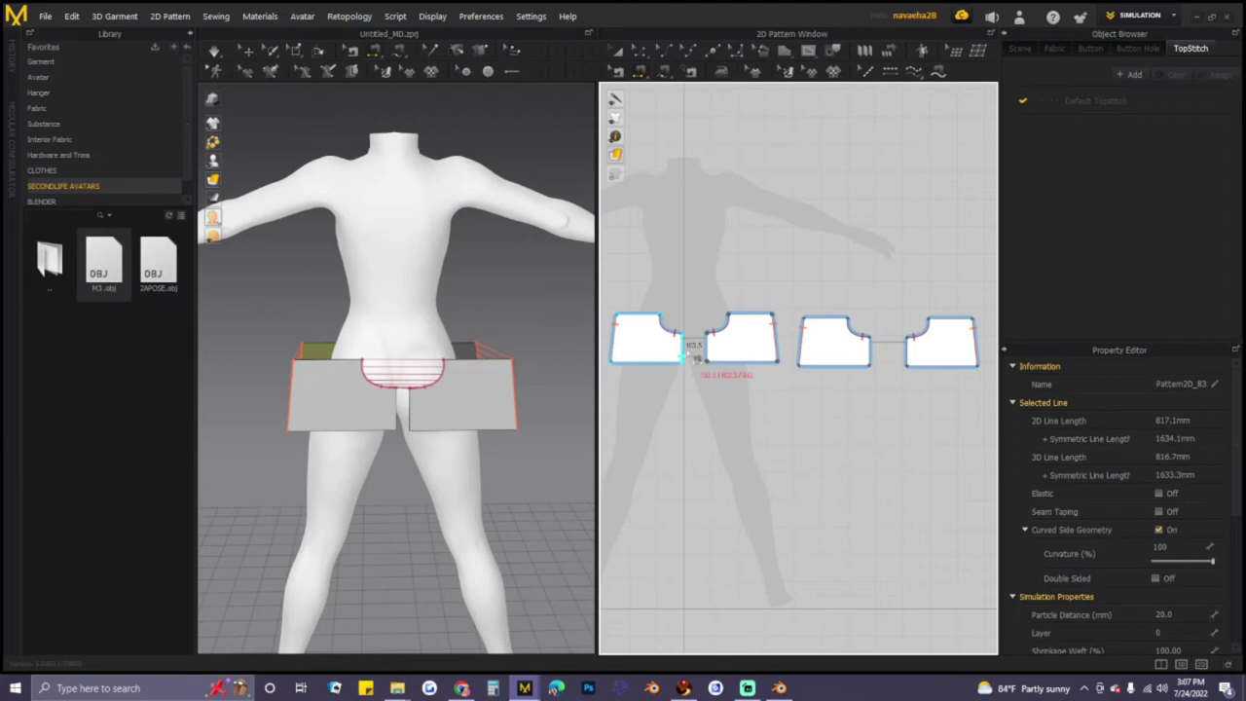
pyautogui.click(693, 358)
pyautogui.click(875, 352)
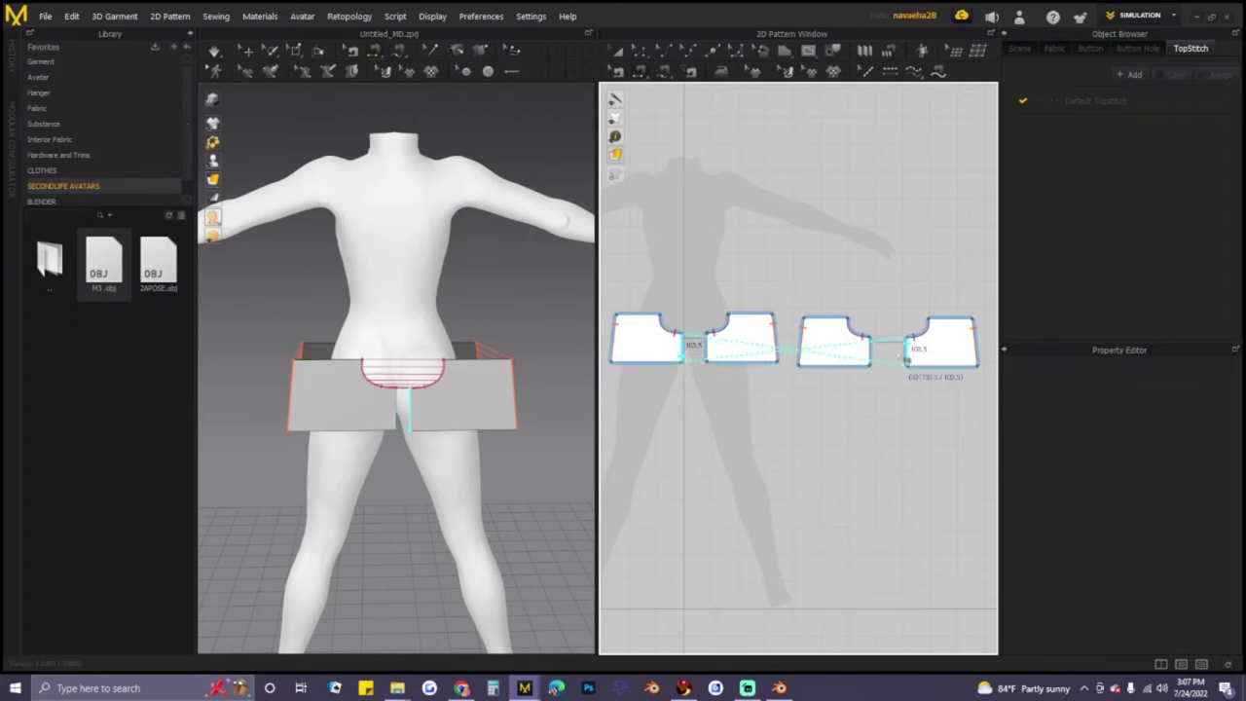
pyautogui.click(905, 362)
pyautogui.moveTo(506, 419); pyautogui.dragTo(451, 317, button='right')
pyautogui.click(450, 317)
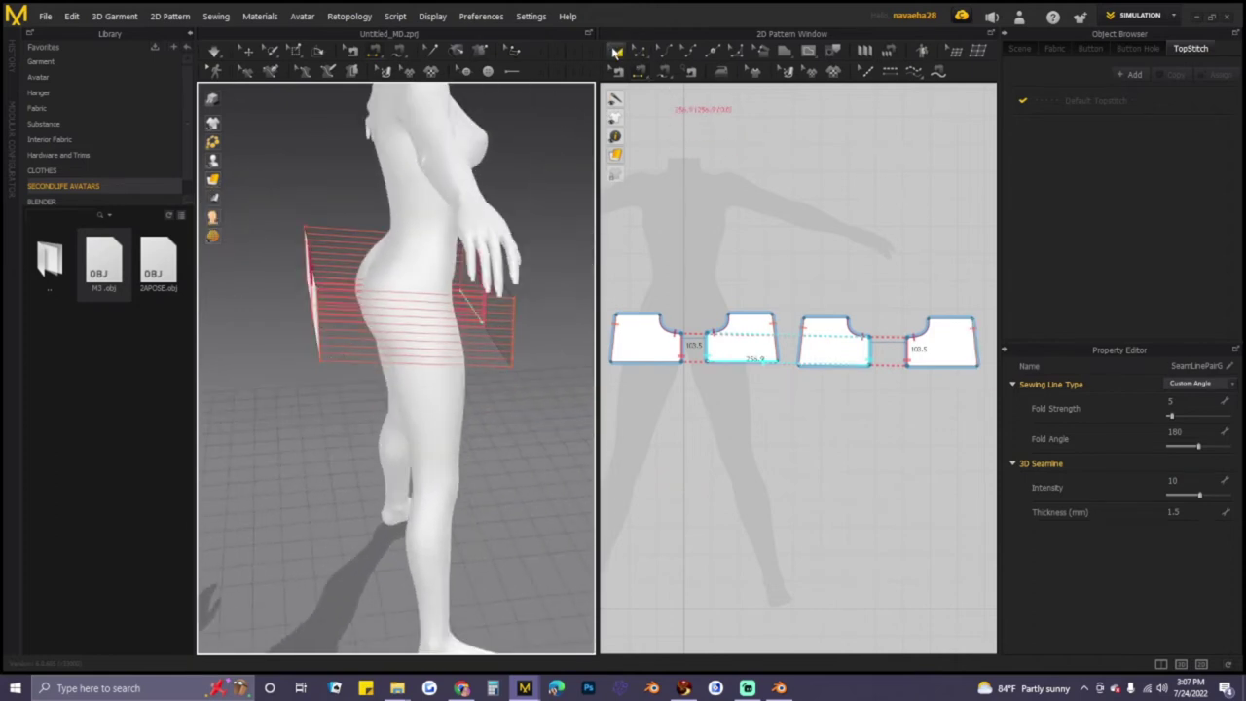
pyautogui.click(616, 52)
# - Reposition the back and front shorts panels in 3D closer around the avatar's hips
pyautogui.click(331, 324)
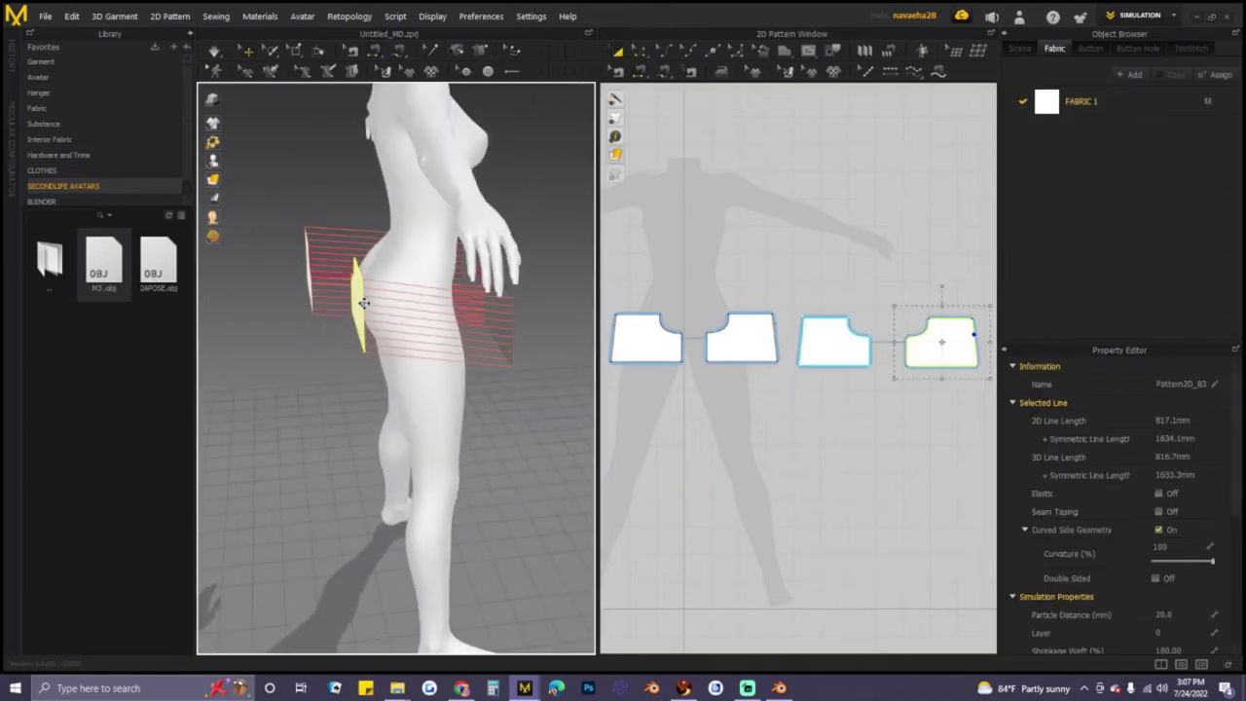
pyautogui.moveTo(308, 287); pyautogui.dragTo(344, 289)
pyautogui.moveTo(468, 315); pyautogui.dragTo(195, 318, button='right')
pyautogui.click(446, 311)
pyautogui.click(461, 313)
pyautogui.moveTo(473, 328); pyautogui.dragTo(541, 329, button='right')
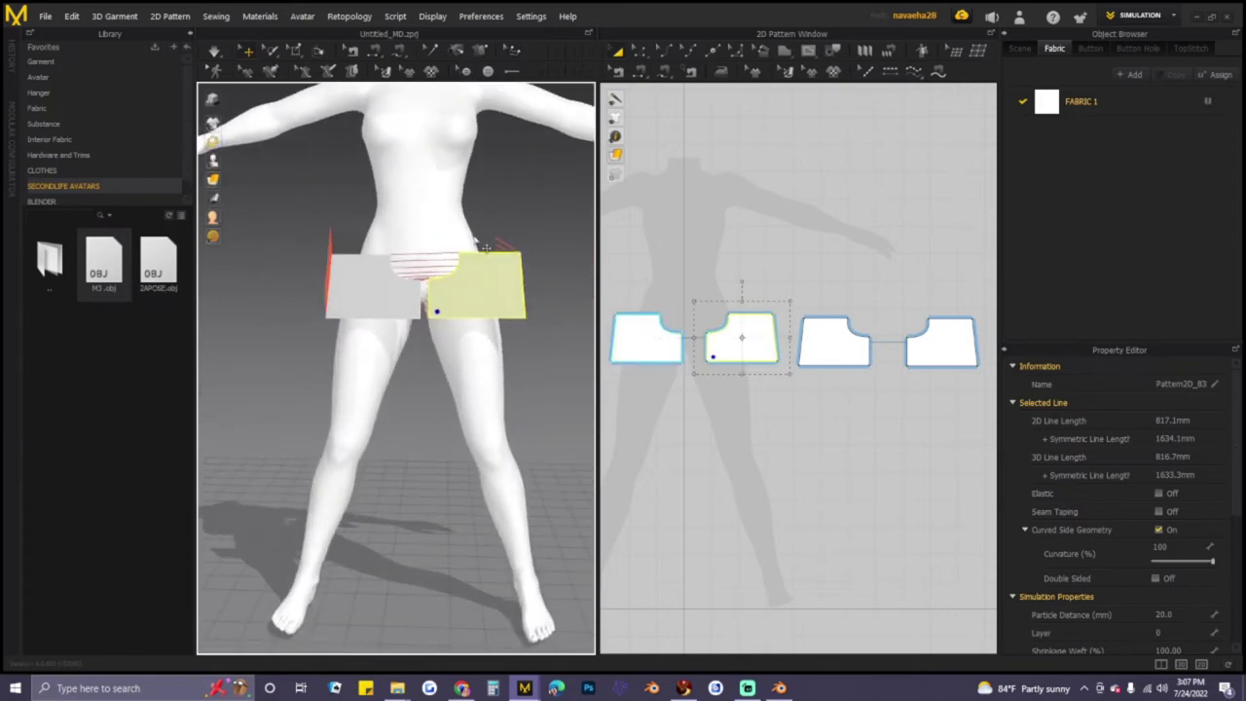
pyautogui.click(360, 242)
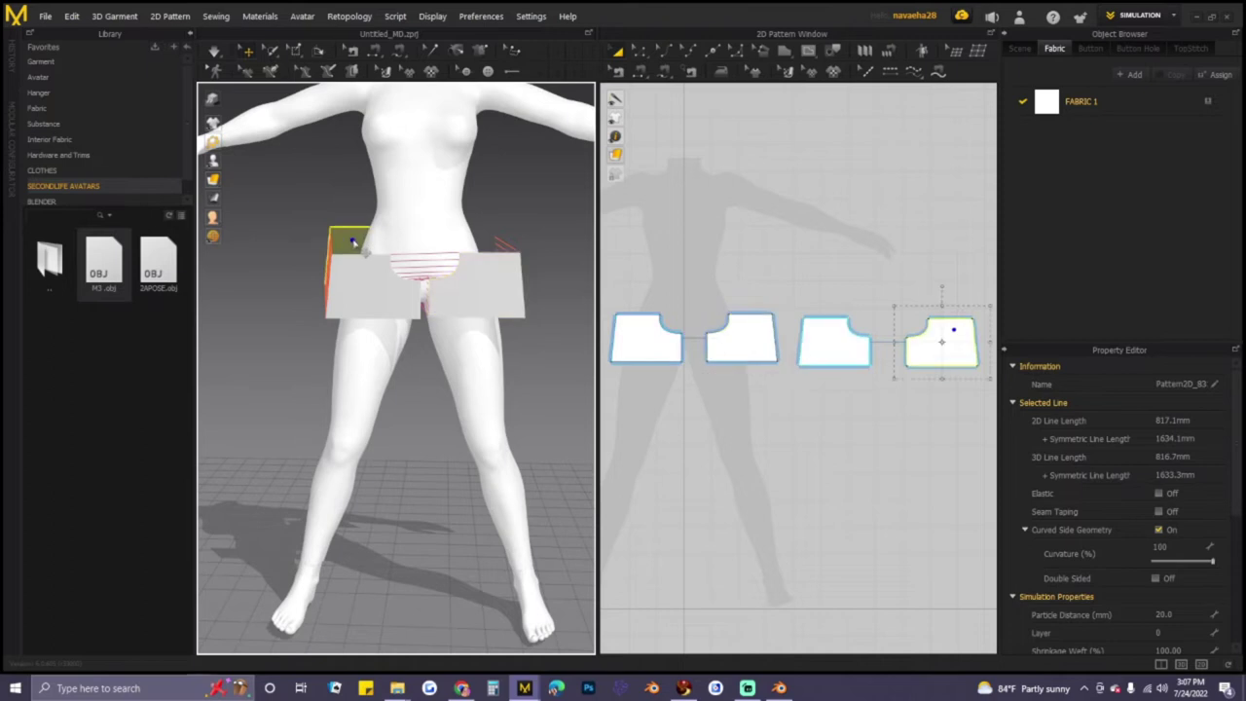
pyautogui.click(489, 240)
pyautogui.moveTo(536, 299); pyautogui.dragTo(454, 322, button='right')
pyautogui.click(494, 280)
pyautogui.click(574, 304)
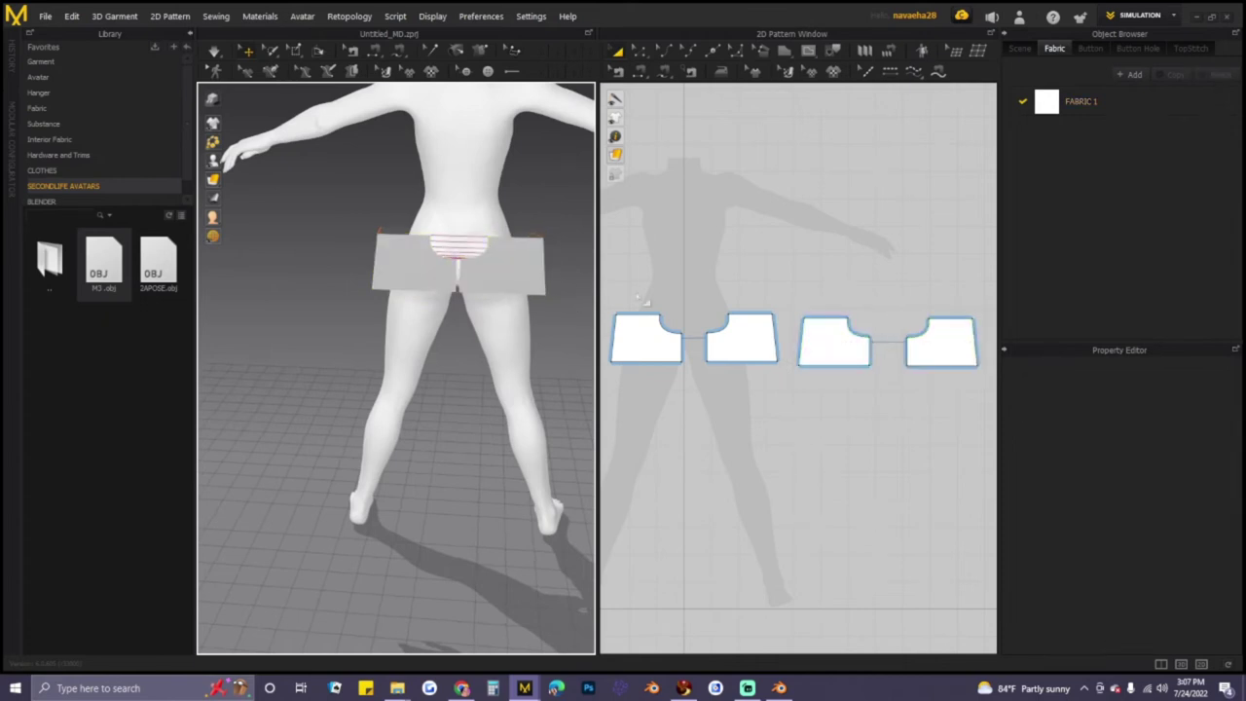
# - Draw a rectangular pattern across the silhouette's chest with an outline about 1054 mm long
pyautogui.moveTo(725, 218); pyautogui.dragTo(853, 233, button='right')
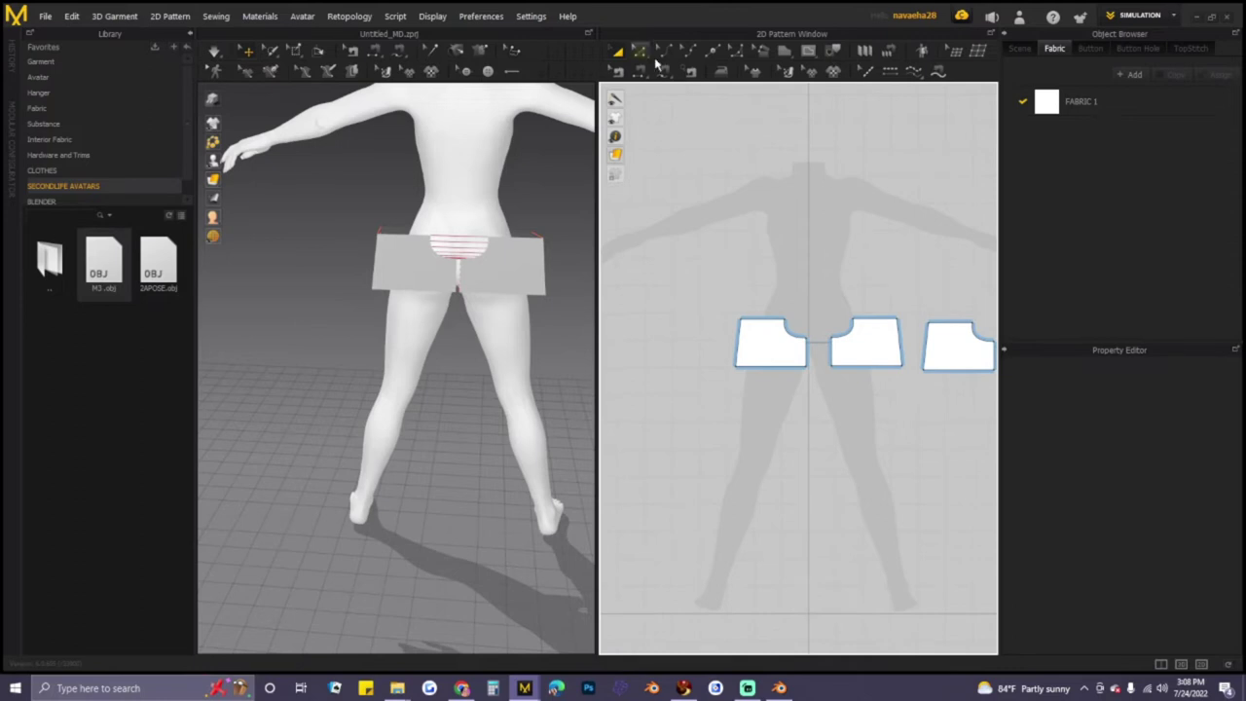
pyautogui.click(784, 53)
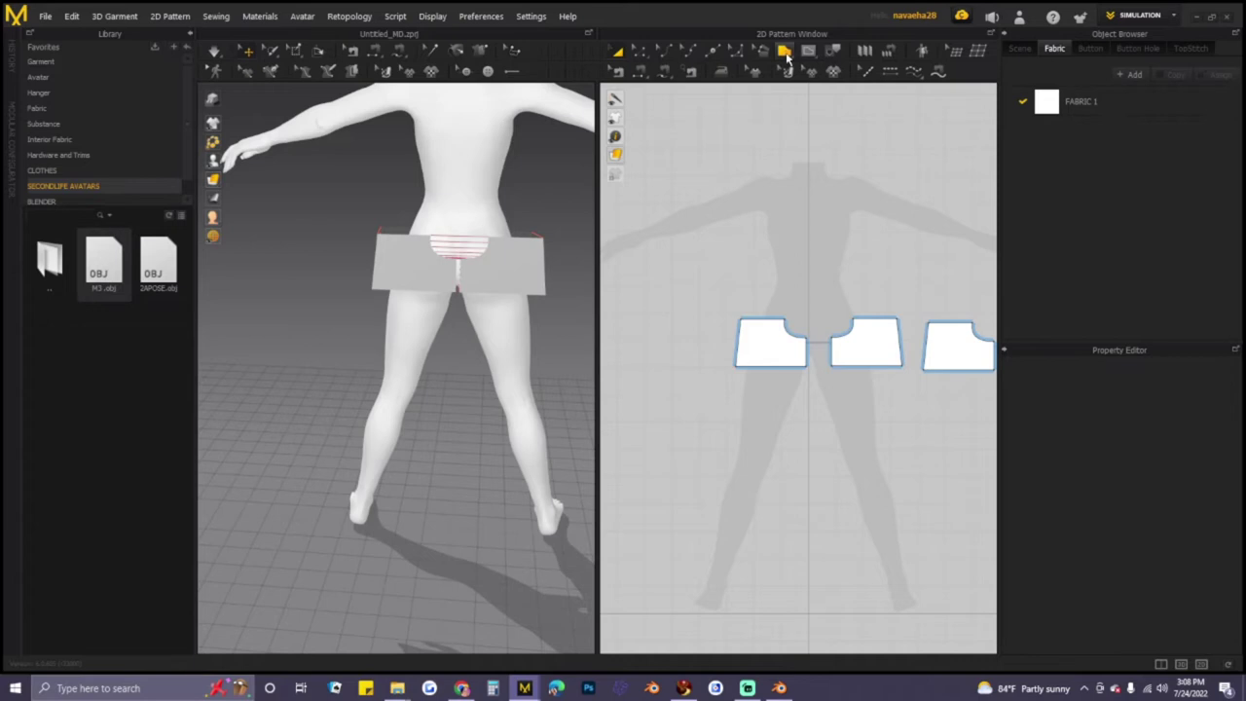
pyautogui.click(785, 53)
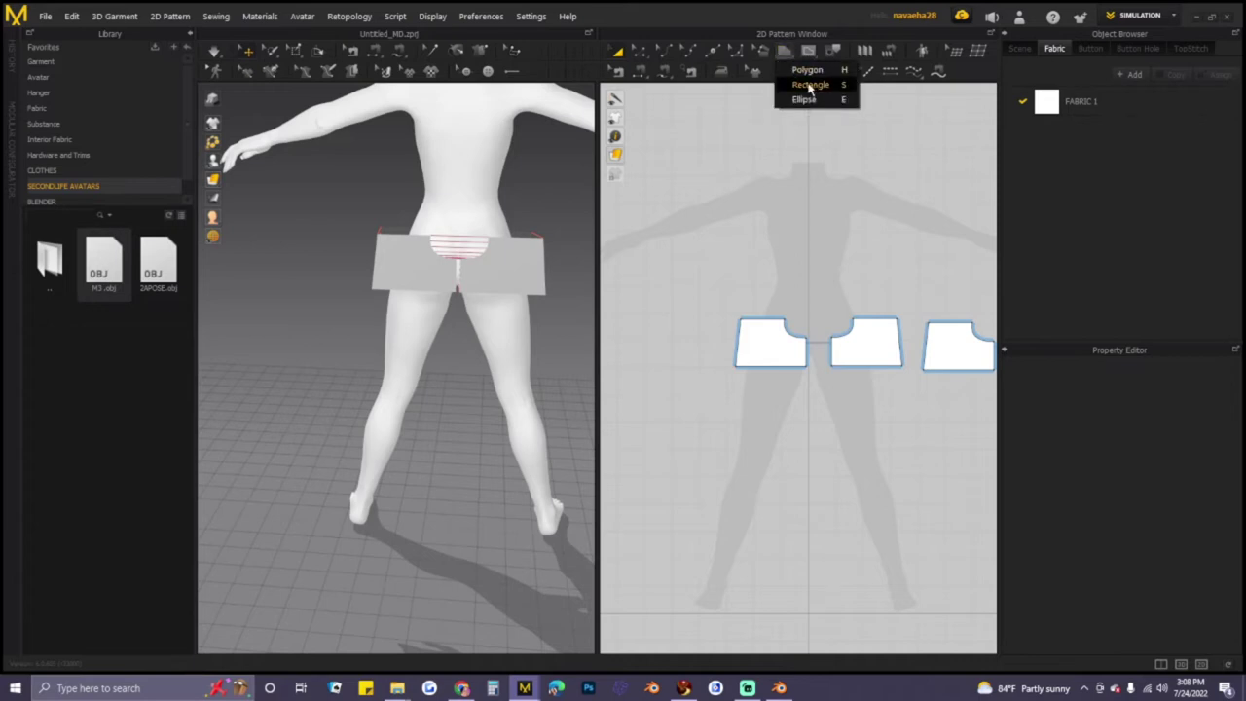
pyautogui.click(786, 54)
pyautogui.click(786, 54)
pyautogui.click(796, 86)
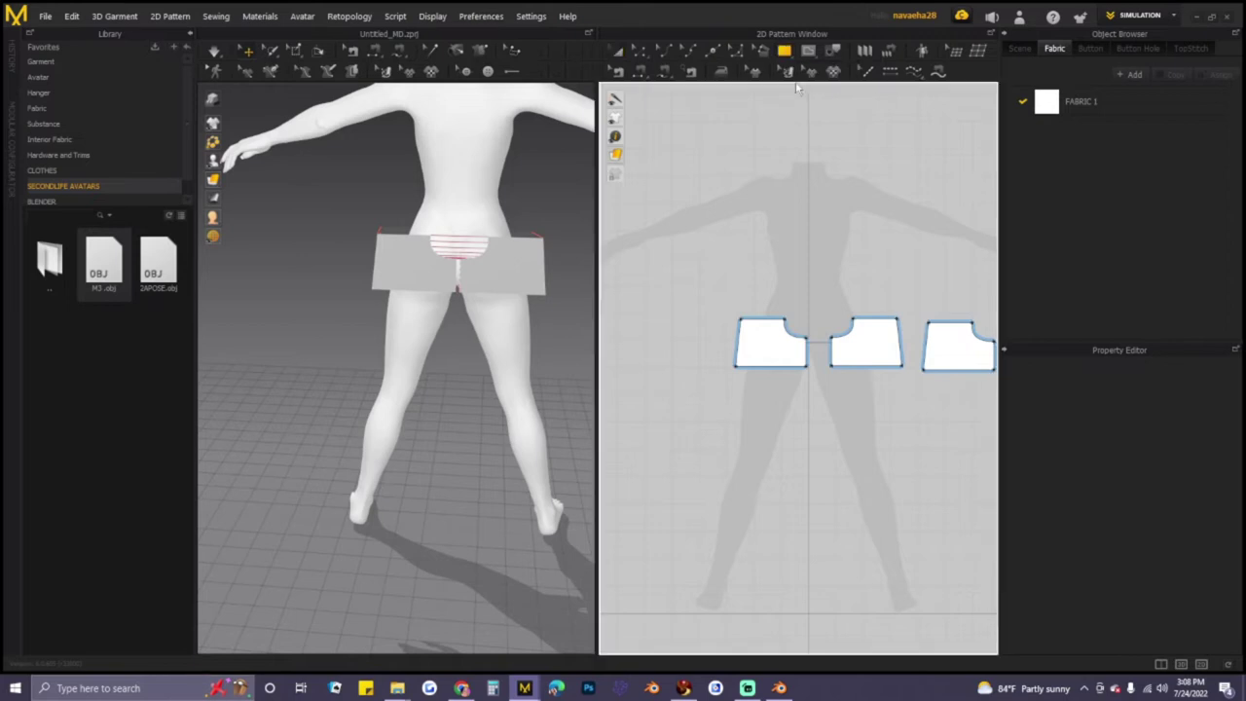
pyautogui.moveTo(761, 215); pyautogui.dragTo(864, 259)
pyautogui.scroll(-1, 525, 236)
# - Create a symmetric copy of the chest rectangle and place it beside the original in 2D
pyautogui.moveTo(539, 183); pyautogui.dragTo(224, 183, button='right')
pyautogui.moveTo(420, 199); pyautogui.dragTo(402, 248, button='middle')
pyautogui.moveTo(402, 247); pyautogui.dragTo(489, 263, button='right')
pyautogui.click(456, 240)
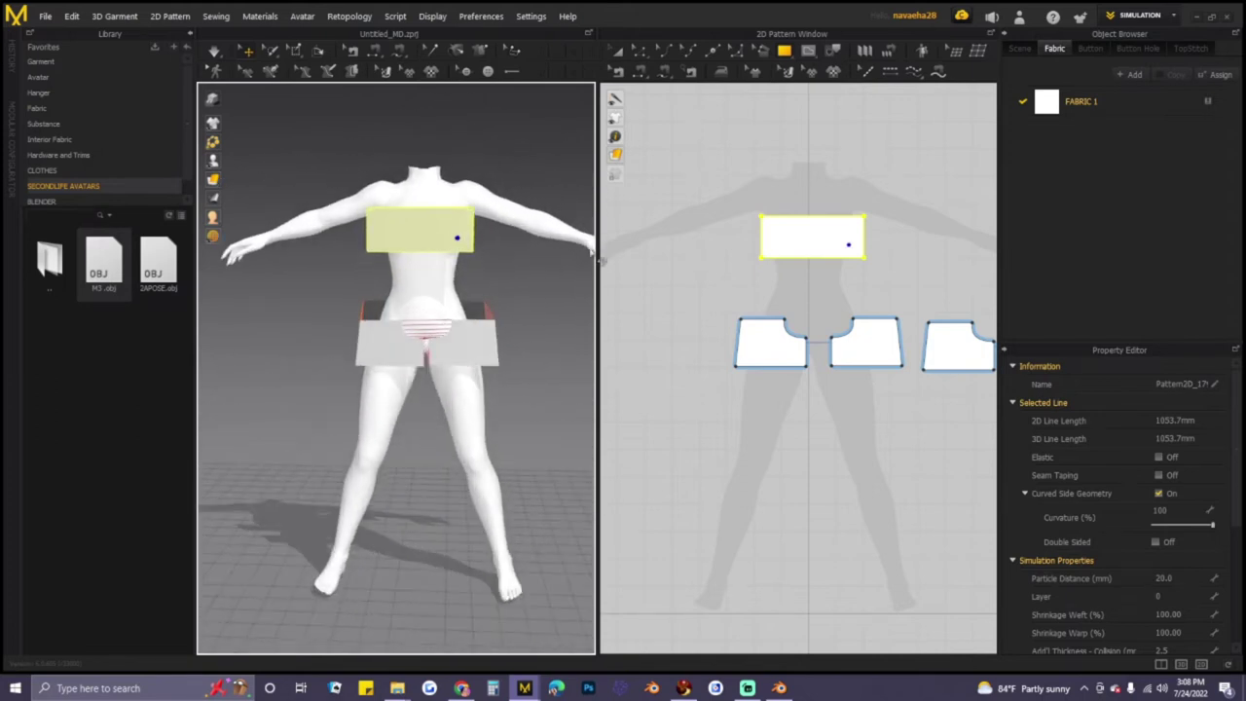
pyautogui.click(617, 51)
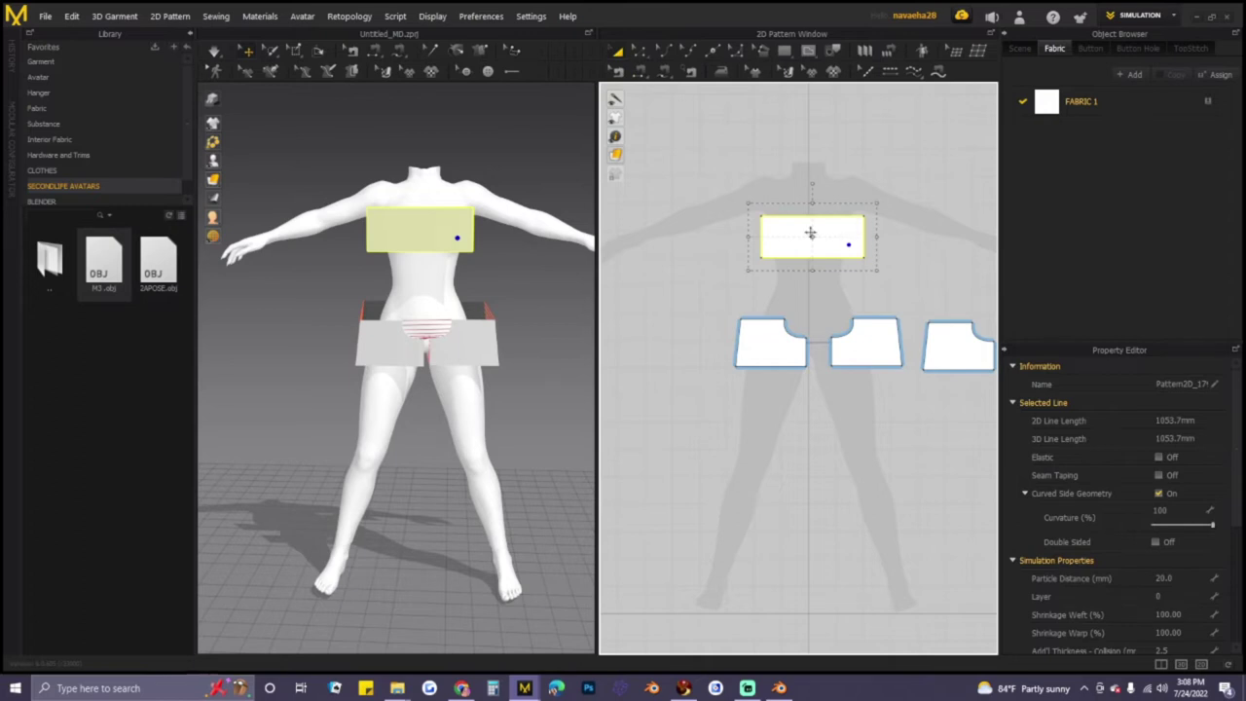
pyautogui.rightClick(809, 233)
pyautogui.click(858, 363)
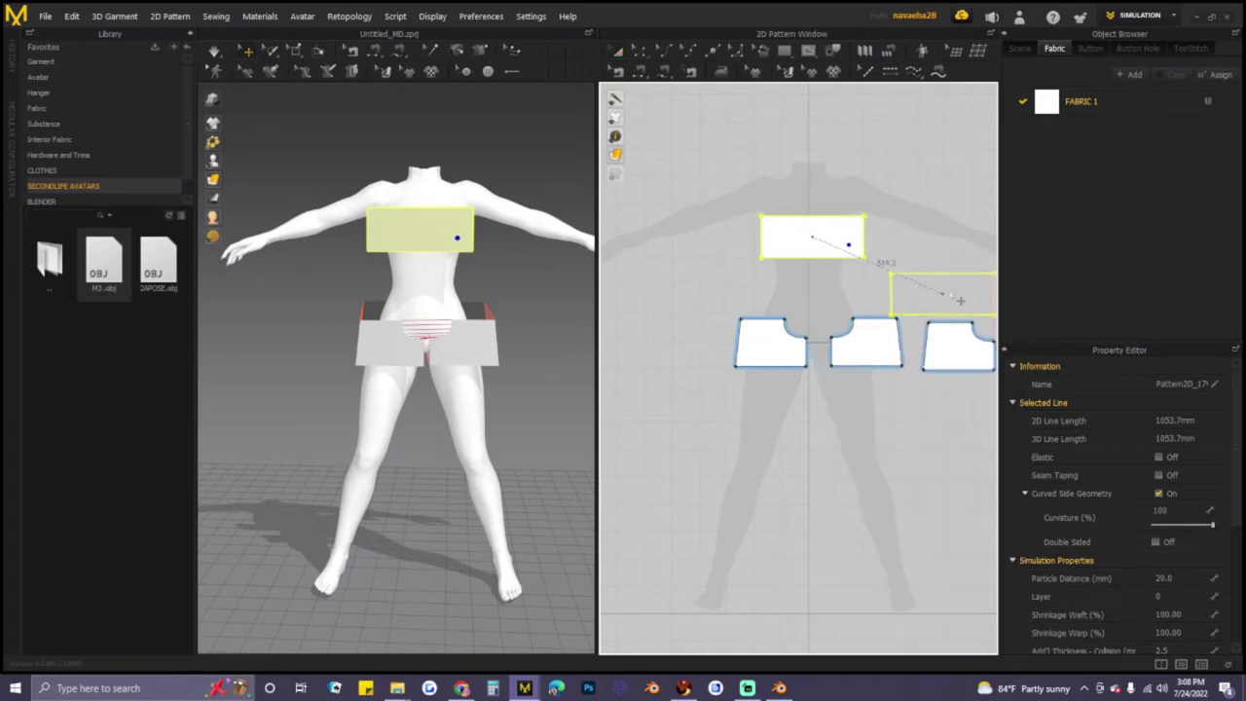
pyautogui.click(967, 246)
# - Arrange the copied chest panel behind the avatar's upper back in 3D and flip it horizontally
pyautogui.moveTo(559, 260); pyautogui.dragTo(322, 266, button='right')
pyautogui.moveTo(346, 237); pyautogui.dragTo(545, 237)
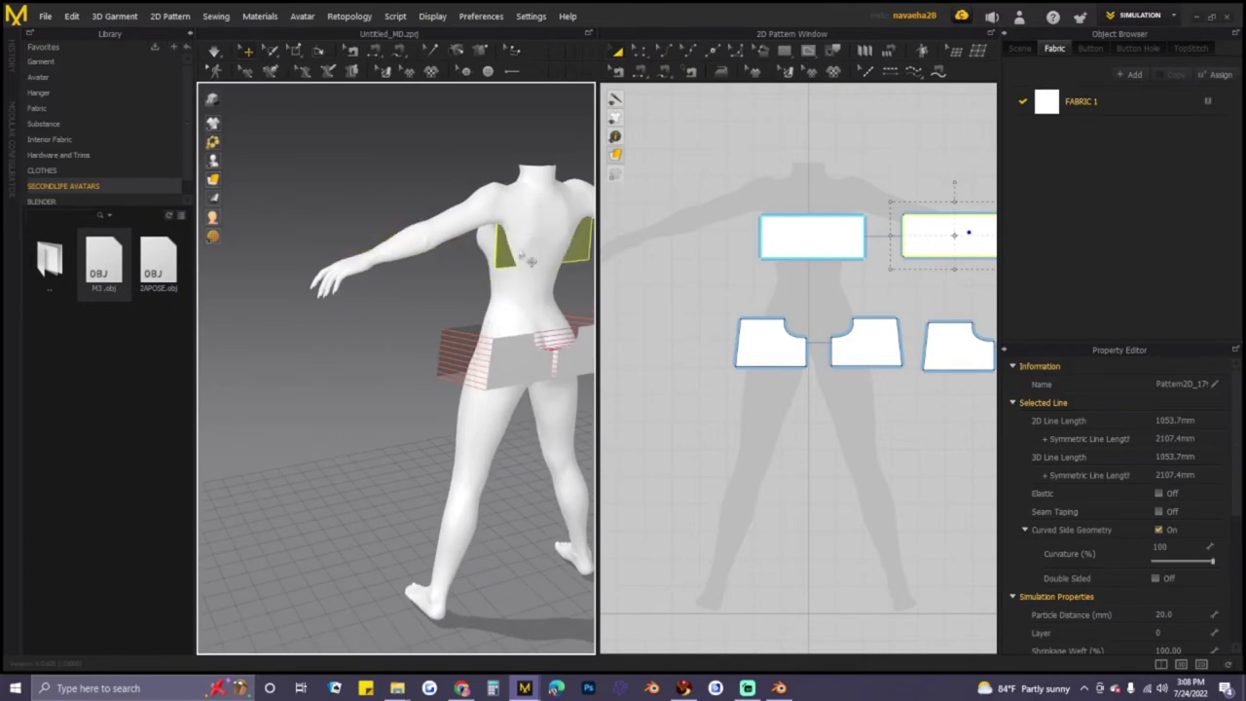
pyautogui.moveTo(545, 236); pyautogui.dragTo(352, 271, button='right')
pyautogui.moveTo(474, 300); pyautogui.dragTo(452, 309)
pyautogui.moveTo(462, 328)
pyautogui.mouseDown(button='right')
pyautogui.moveTo(570, 322)
pyautogui.moveTo(431, 320)
pyautogui.moveTo(450, 310)
pyautogui.mouseUp(button='right')
pyautogui.rightClick(429, 307)
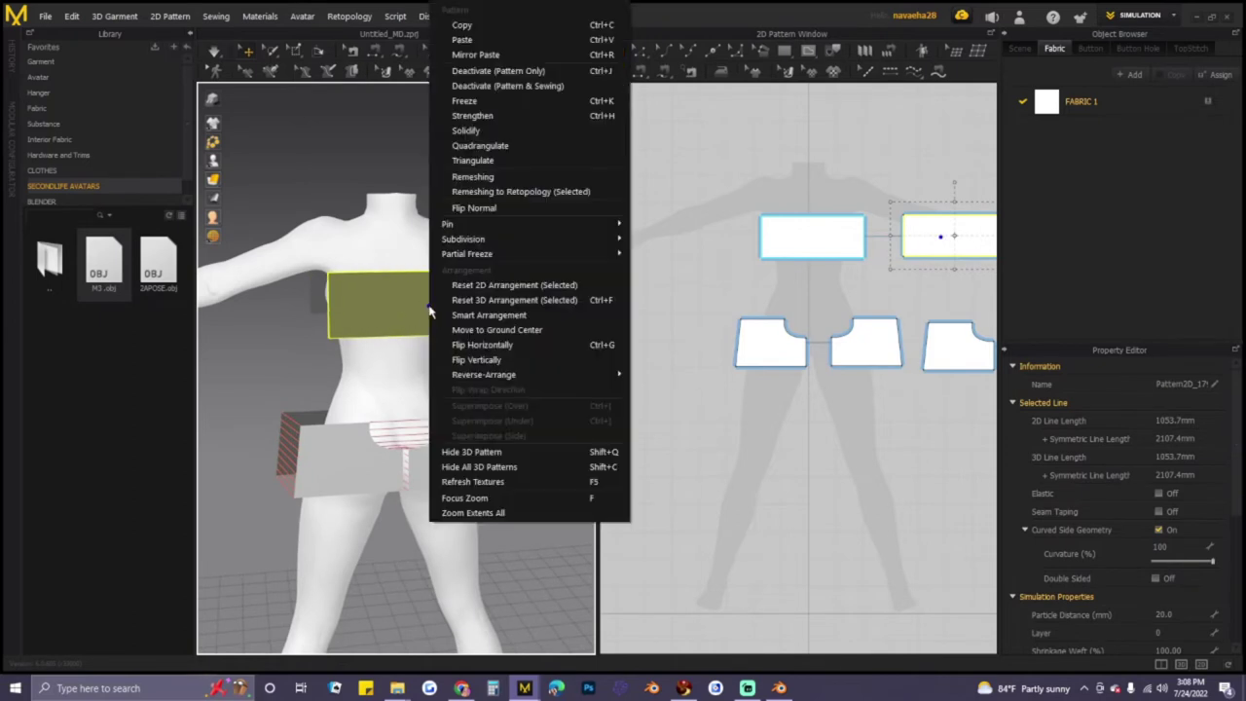
pyautogui.click(469, 346)
pyautogui.moveTo(483, 348); pyautogui.dragTo(504, 360, button='right')
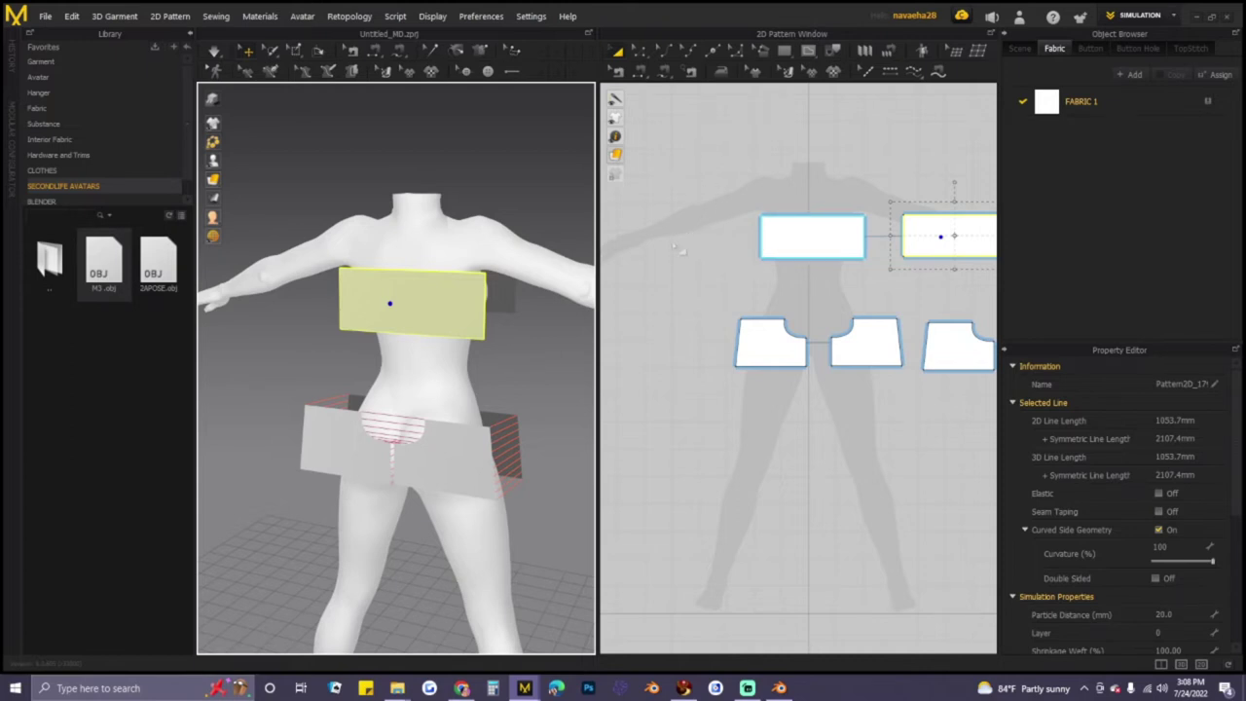
# - Sew both side edges of the front chest panel to the side edges of the back chest panel
pyautogui.moveTo(678, 251); pyautogui.dragTo(644, 237, button='right')
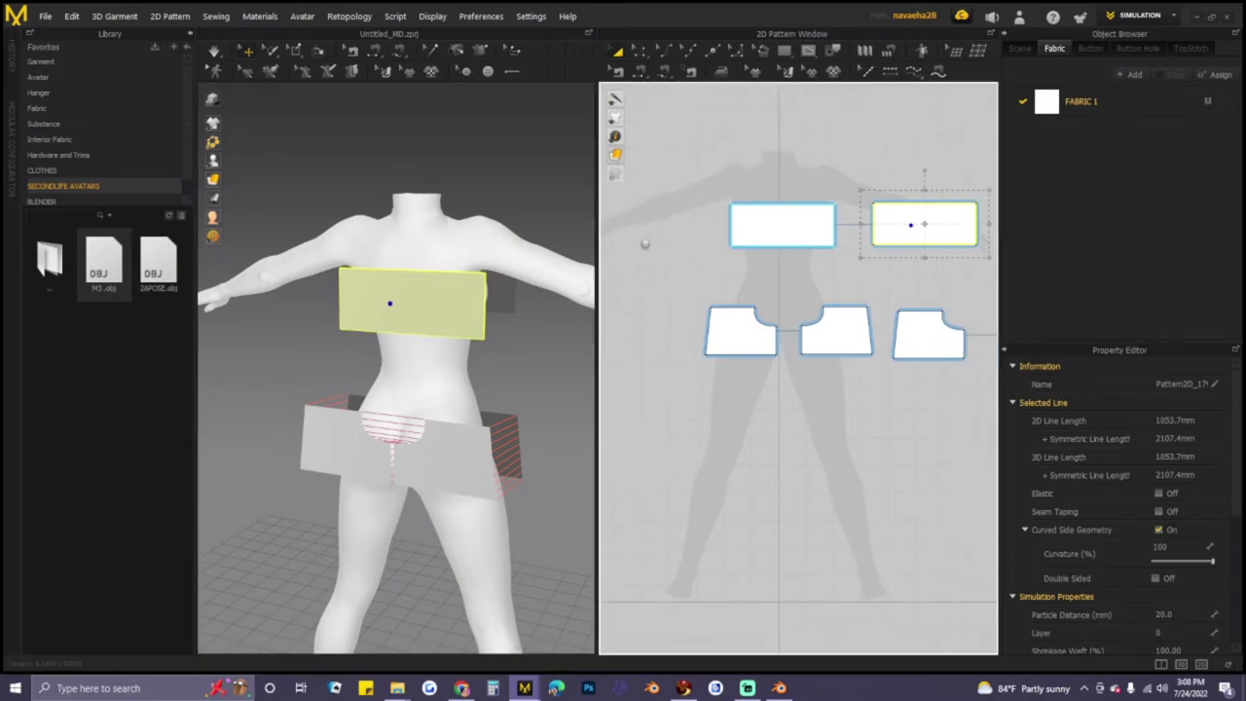
pyautogui.click(643, 74)
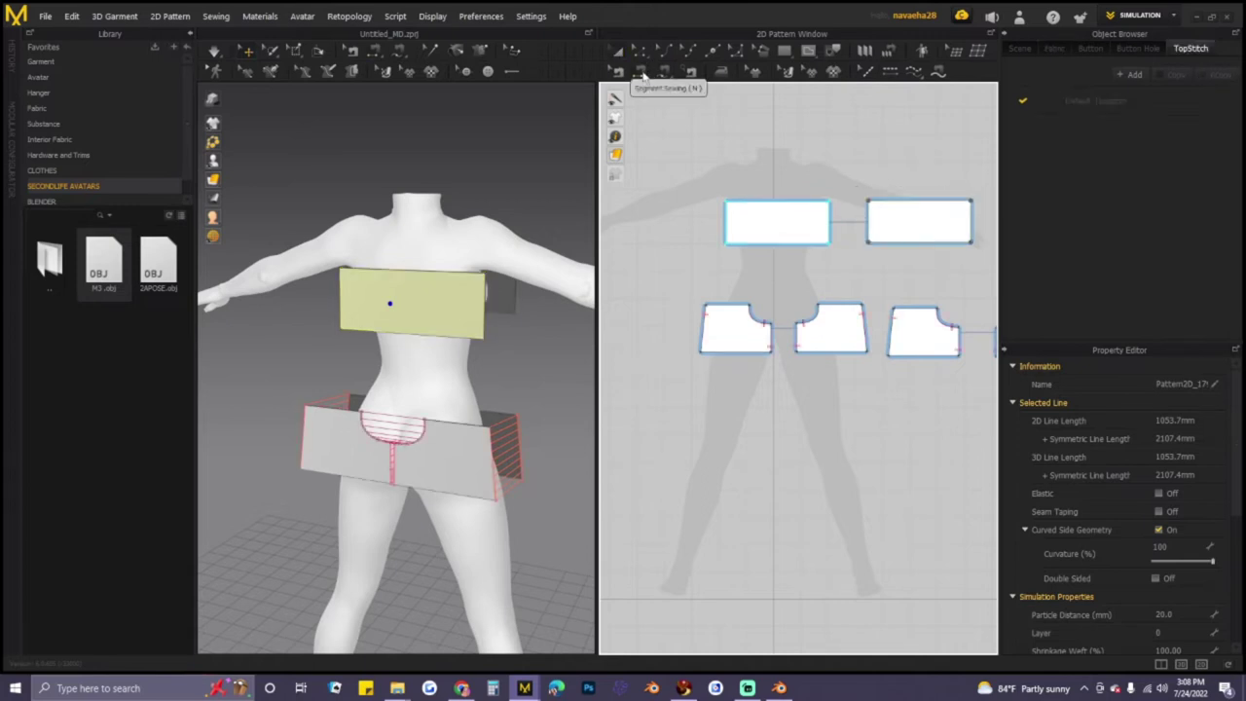
pyautogui.click(830, 222)
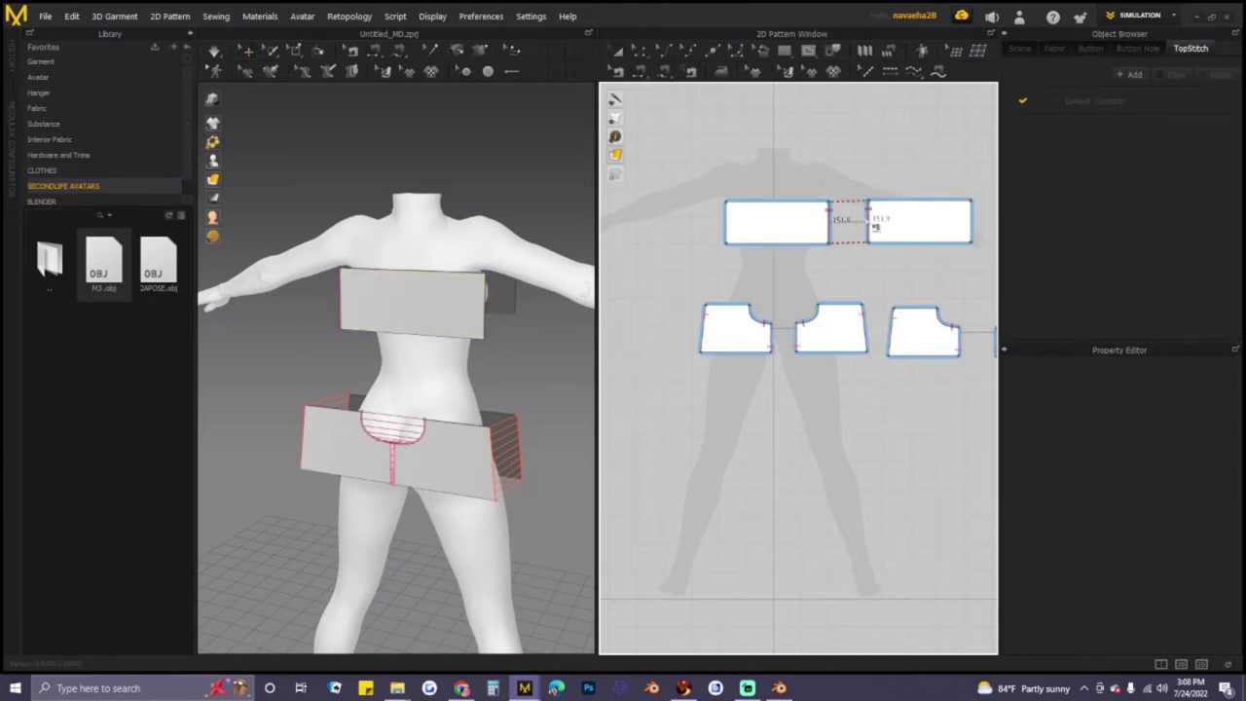
pyautogui.click(867, 221)
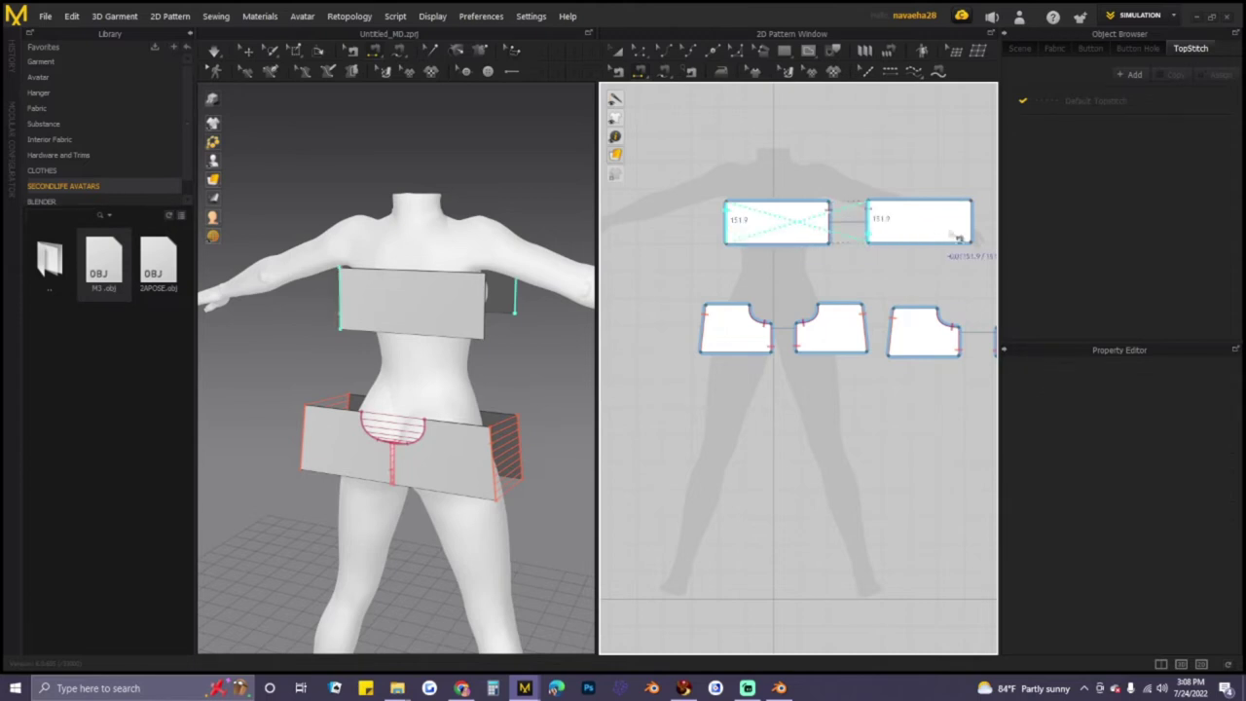
pyautogui.click(919, 242)
pyautogui.moveTo(546, 331); pyautogui.dragTo(518, 329, button='right')
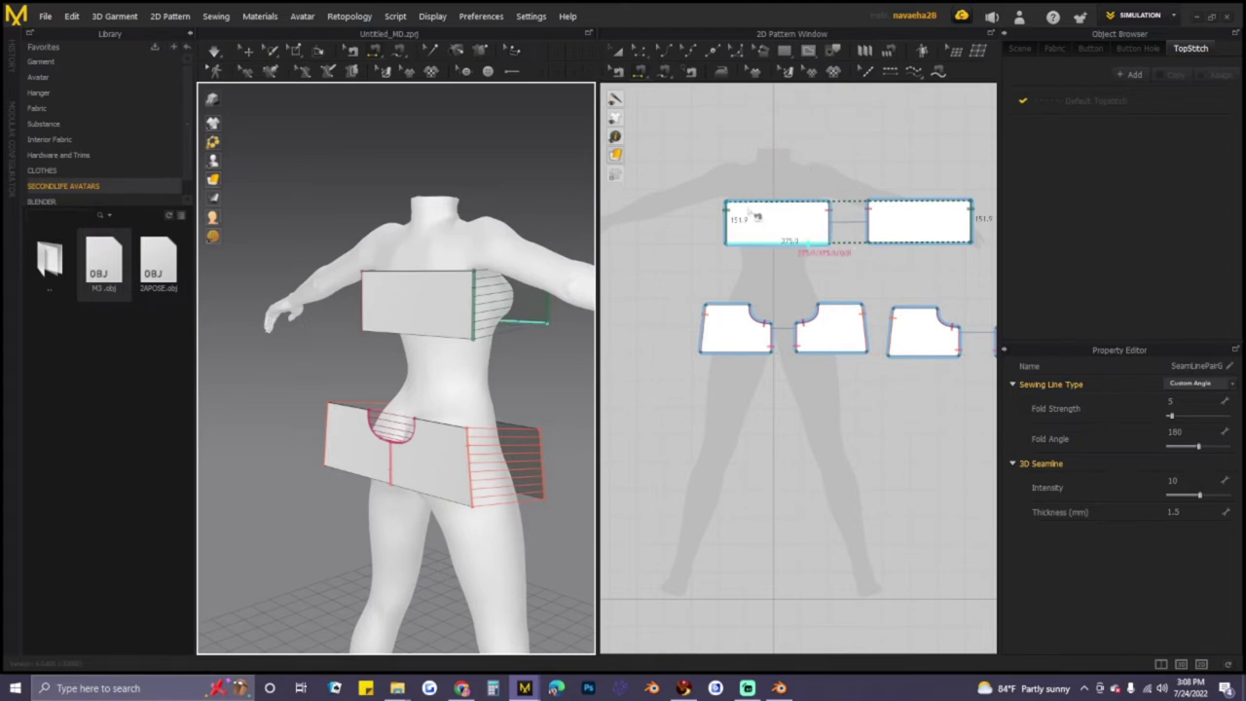
# - Move the front and back chest panels up clear of the silhouette in 2D
pyautogui.click(641, 55)
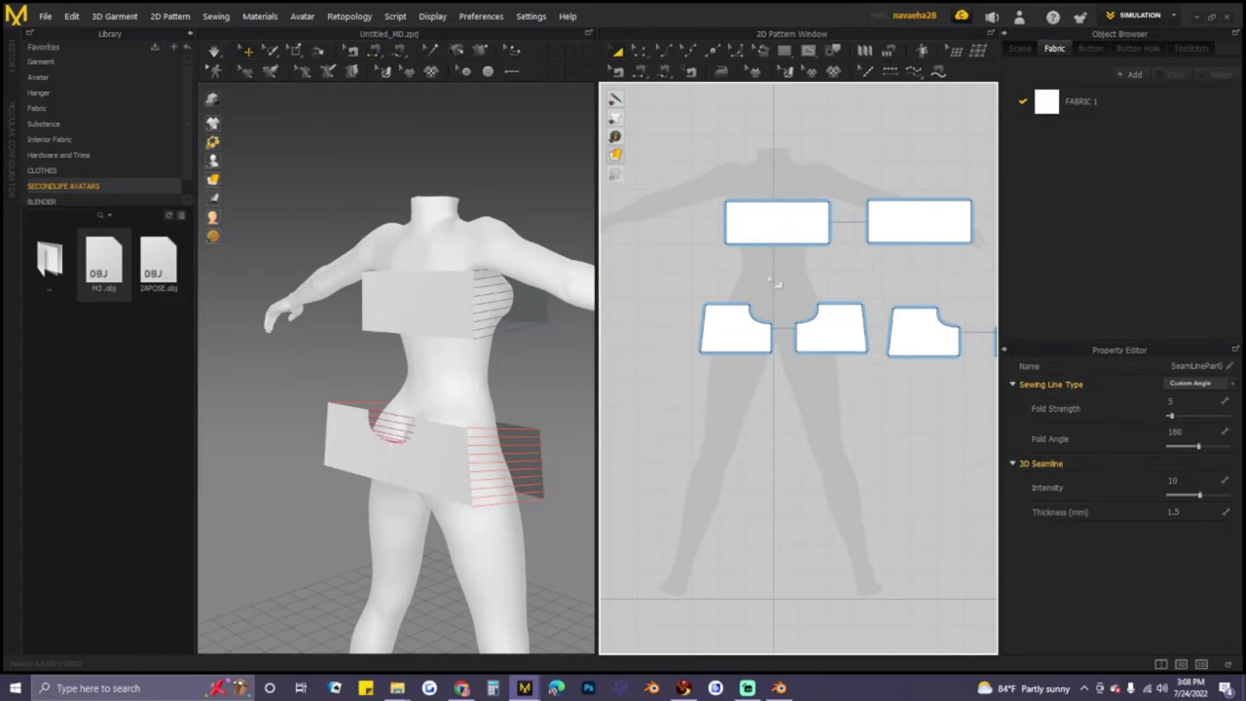
pyautogui.scroll(-5, 856, 303)
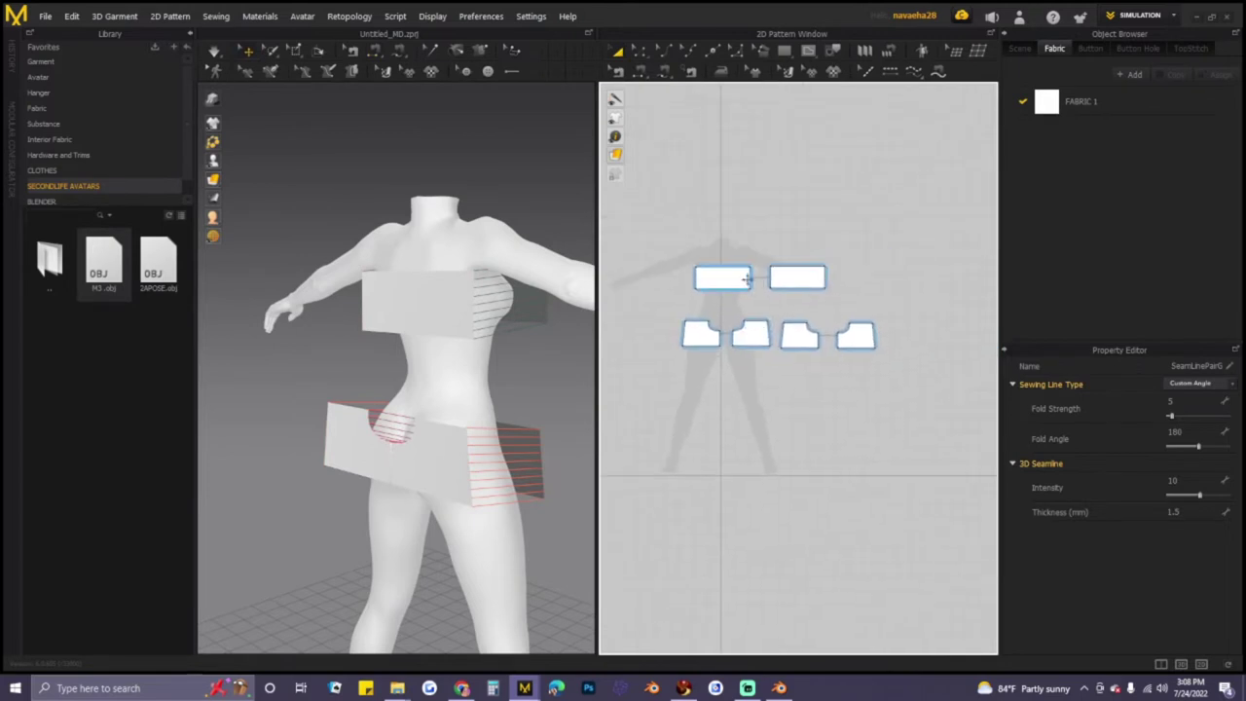
pyautogui.click(725, 273)
pyautogui.moveTo(725, 273); pyautogui.dragTo(707, 212)
pyautogui.moveTo(798, 277); pyautogui.dragTo(806, 220)
# - Draw a rectangular torso pattern above the shorts with an outline about 1338 mm long and raise the front chest panel in 3D
pyautogui.click(782, 57)
pyautogui.moveTo(754, 253); pyautogui.dragTo(817, 240, button='middle')
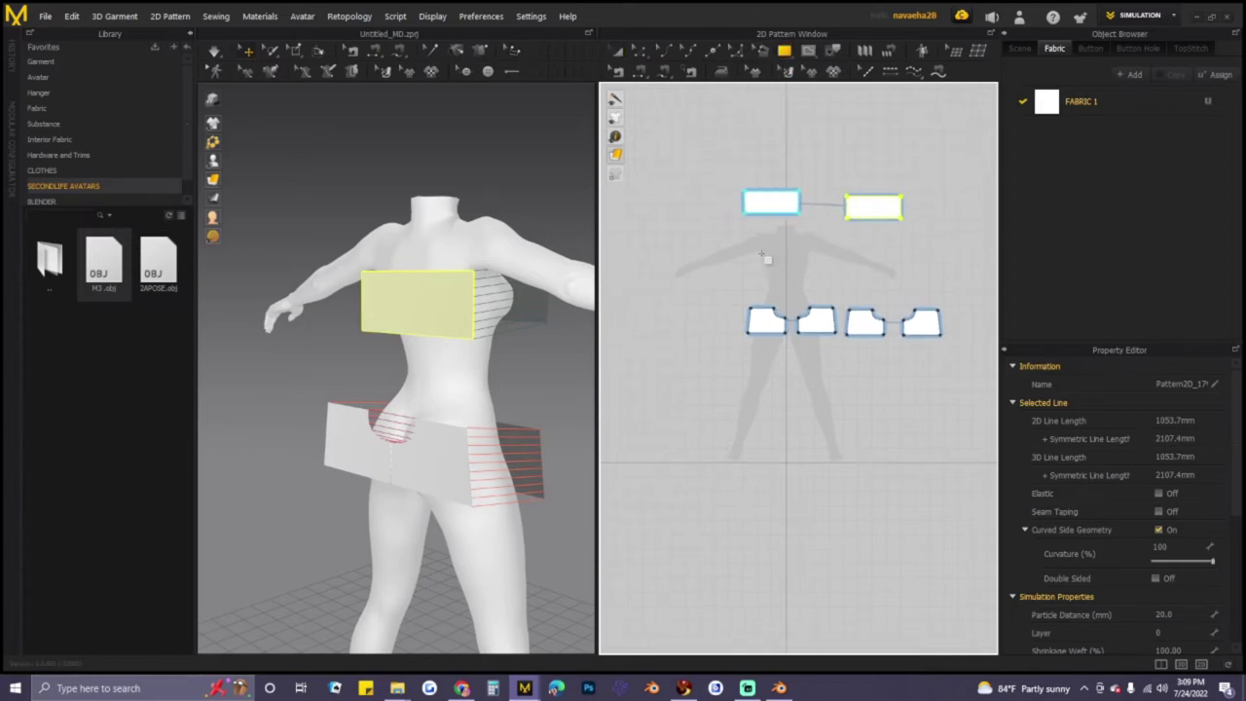
pyautogui.moveTo(757, 277); pyautogui.dragTo(817, 298)
pyautogui.moveTo(567, 360); pyautogui.dragTo(389, 368, button='right')
pyautogui.moveTo(454, 289); pyautogui.dragTo(469, 251)
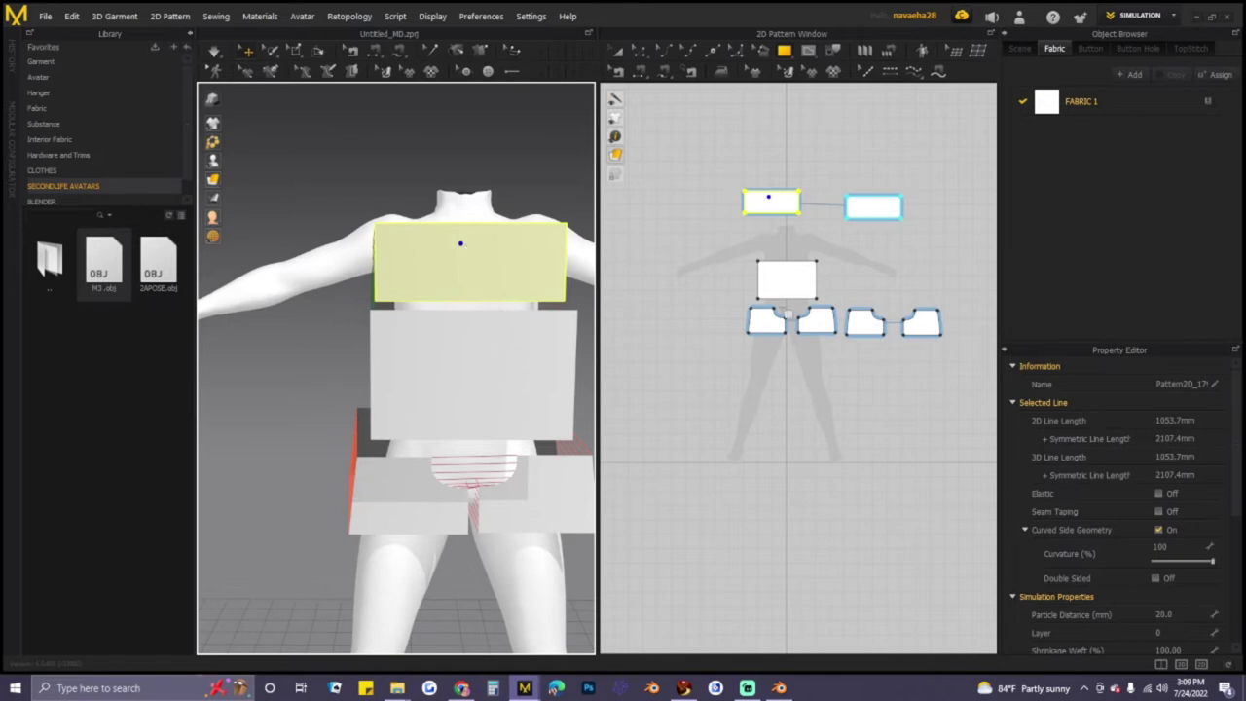
# - Clone the torso rectangle as a symmetric pattern with sewing and place the copy beside it above the back shorts panels
pyautogui.click(621, 50)
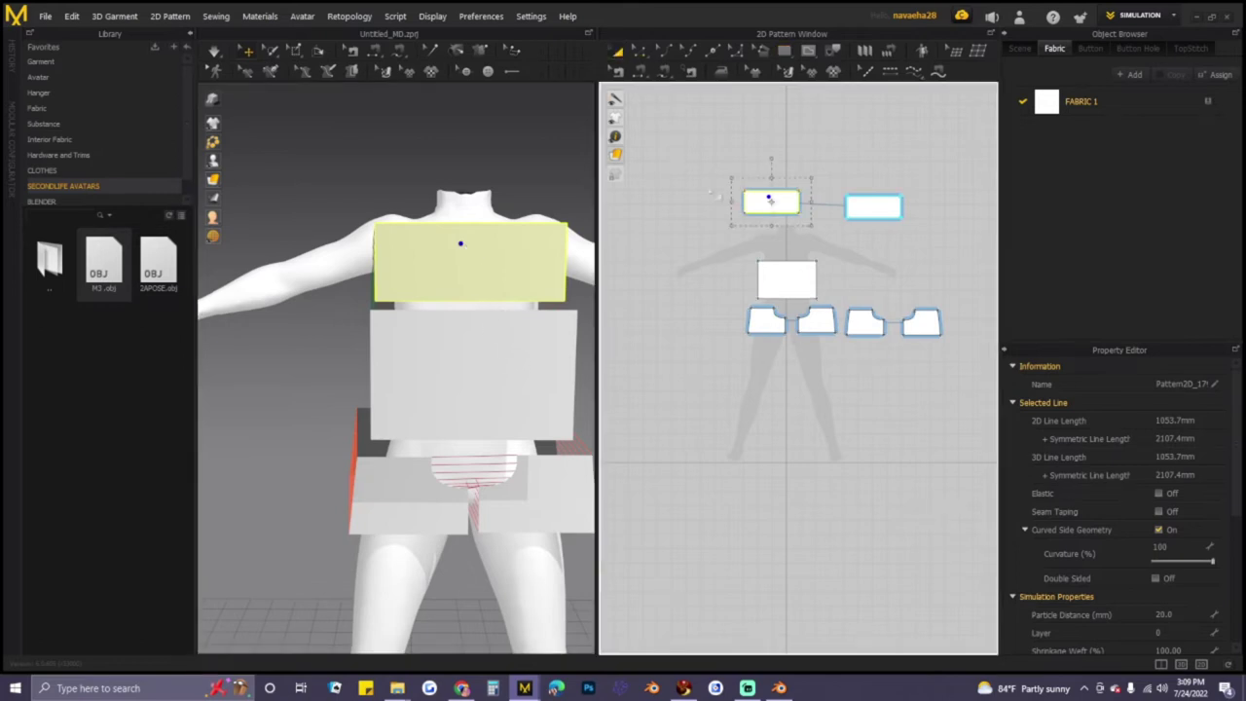
pyautogui.rightClick(791, 276)
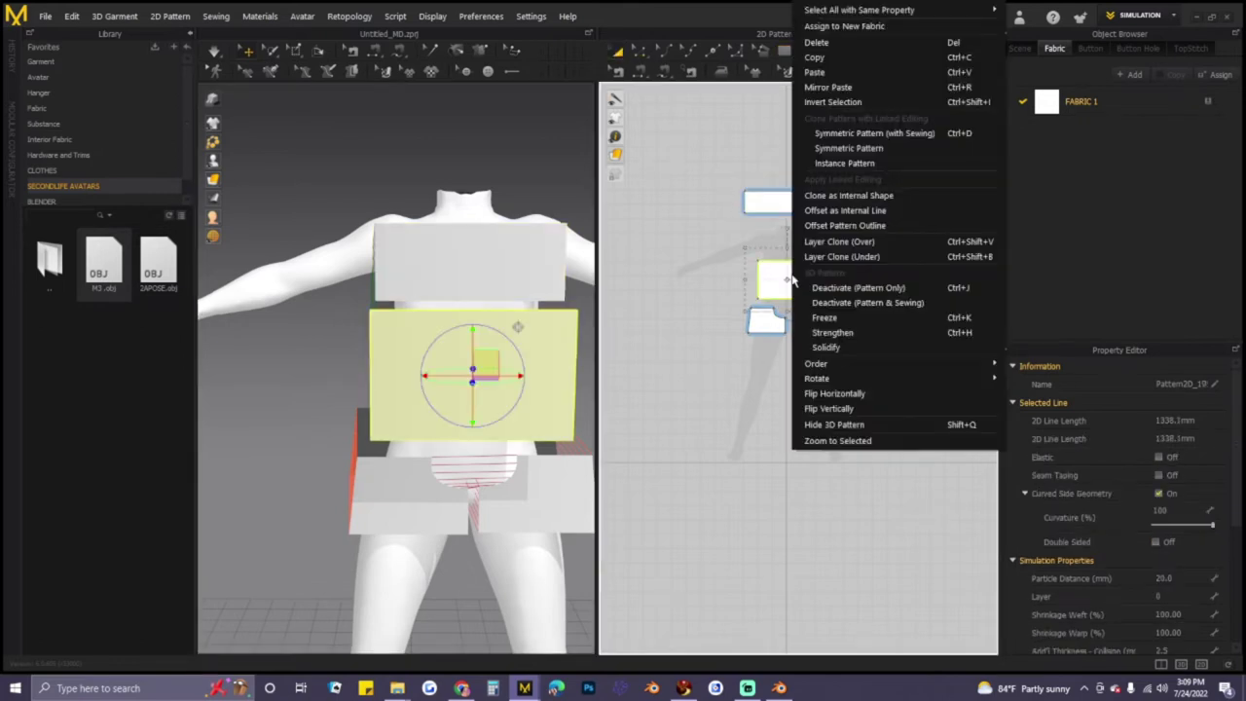
pyautogui.click(846, 133)
pyautogui.click(886, 283)
# - Arrange the copied torso panel behind the avatar's back in 3D and flip it horizontally
pyautogui.moveTo(588, 381); pyautogui.dragTo(452, 429, button='right')
pyautogui.moveTo(402, 464); pyautogui.dragTo(473, 431, button='right')
pyautogui.moveTo(473, 431); pyautogui.dragTo(424, 407)
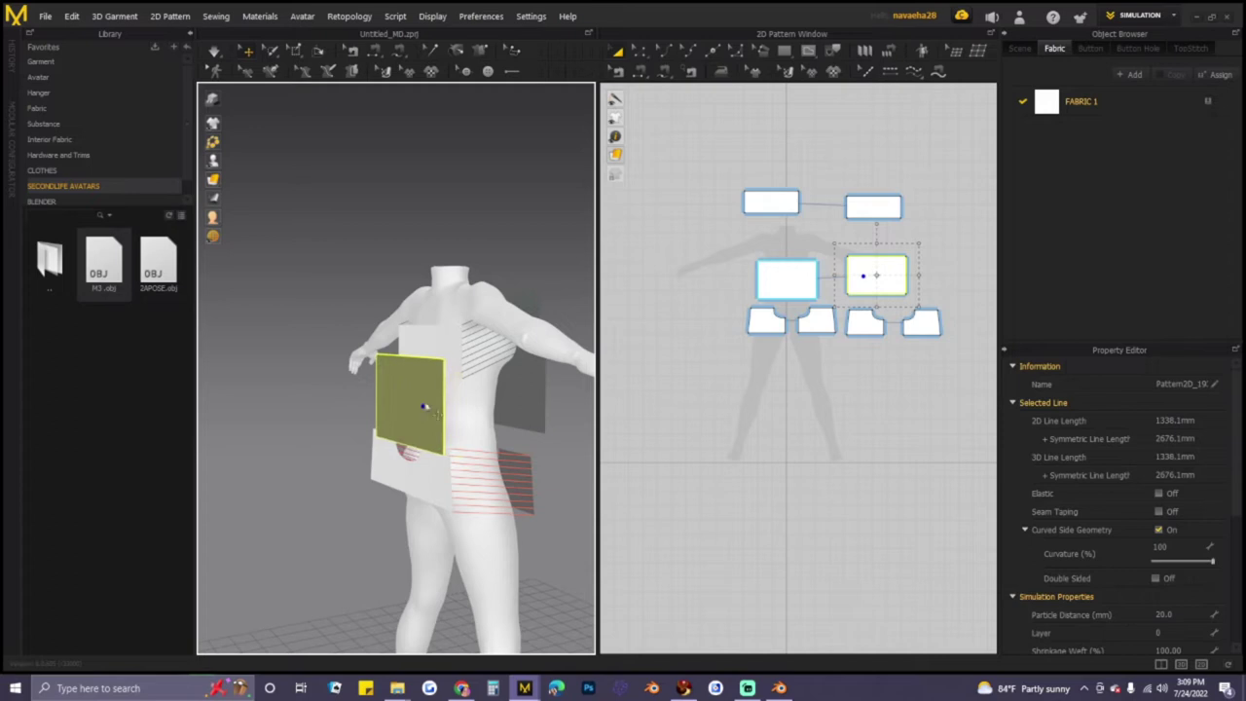
pyautogui.click(428, 321)
pyautogui.moveTo(413, 416); pyautogui.dragTo(476, 400, button='right')
pyautogui.rightClick(438, 387)
pyautogui.click(485, 346)
pyautogui.moveTo(477, 402); pyautogui.dragTo(465, 404)
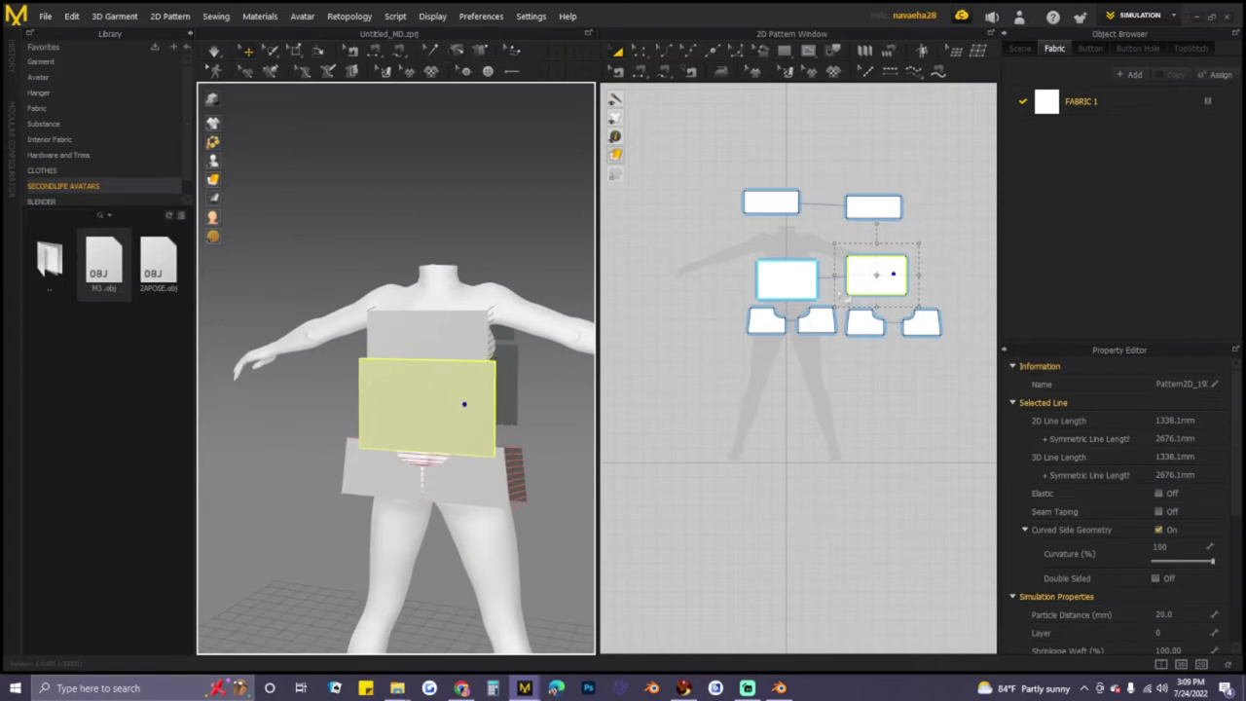
# - Lower the top edge of the front torso panel slightly, shortening its outline to about 1306 mm
pyautogui.scroll(5, 843, 295)
pyautogui.click(722, 267)
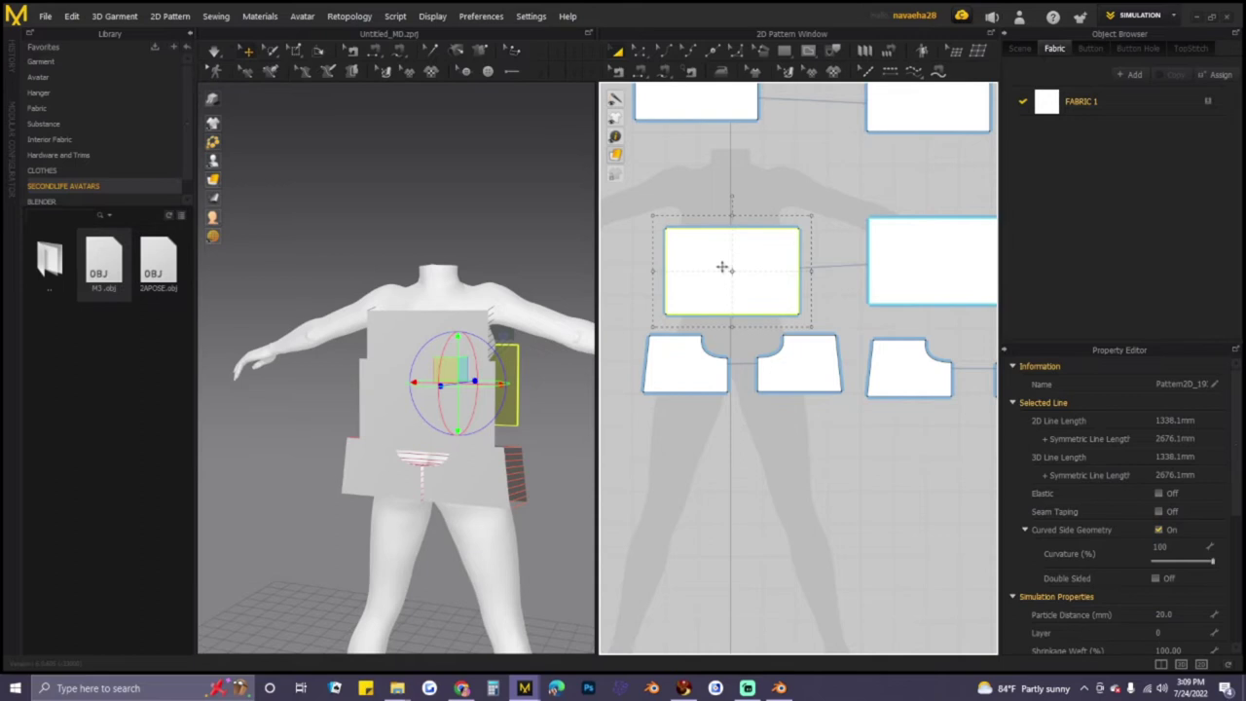
pyautogui.moveTo(732, 216); pyautogui.dragTo(732, 223)
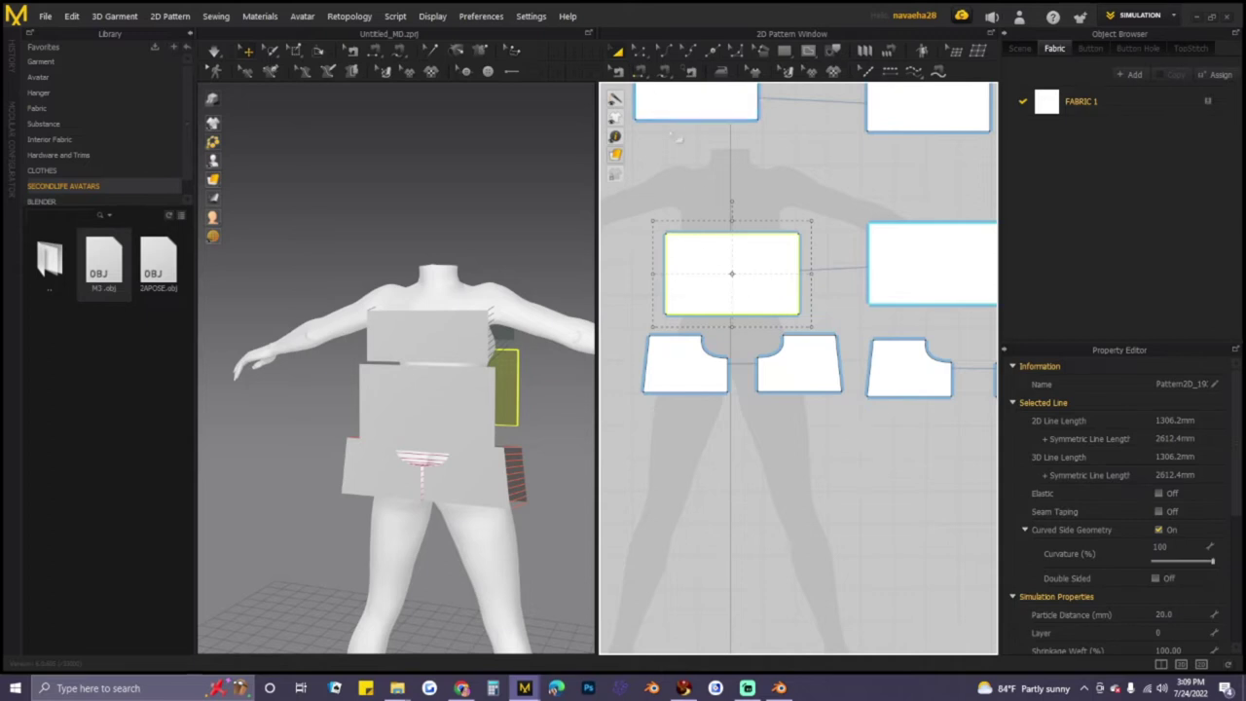
# - Try to sew the front torso panel's bottom edge to the waist edges of both front shorts panels
pyautogui.click(642, 74)
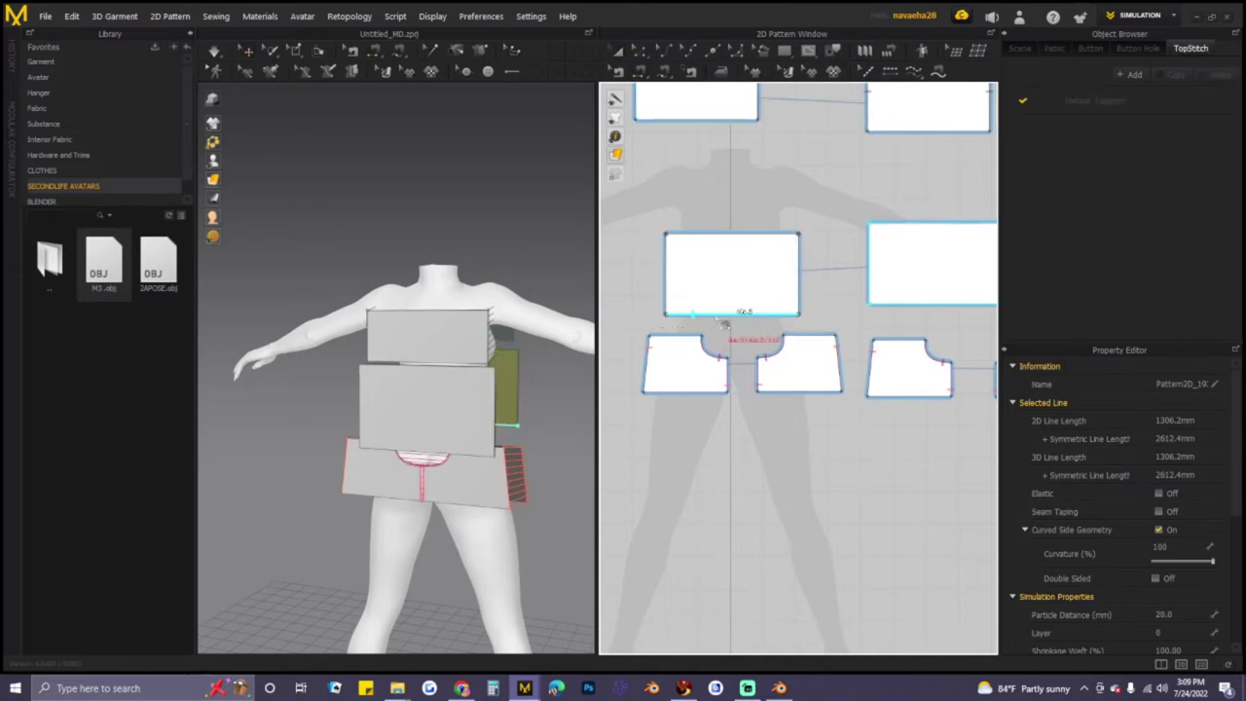
pyautogui.click(717, 318)
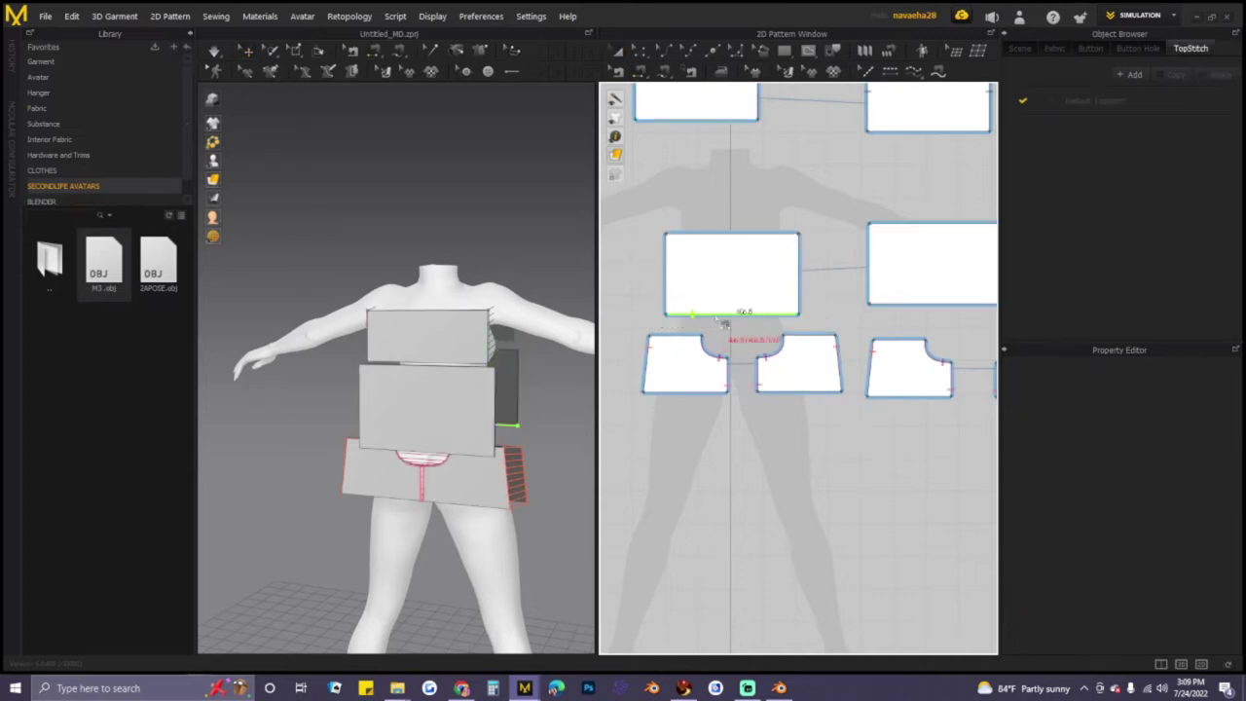
pyautogui.click(722, 319)
pyautogui.click(680, 336)
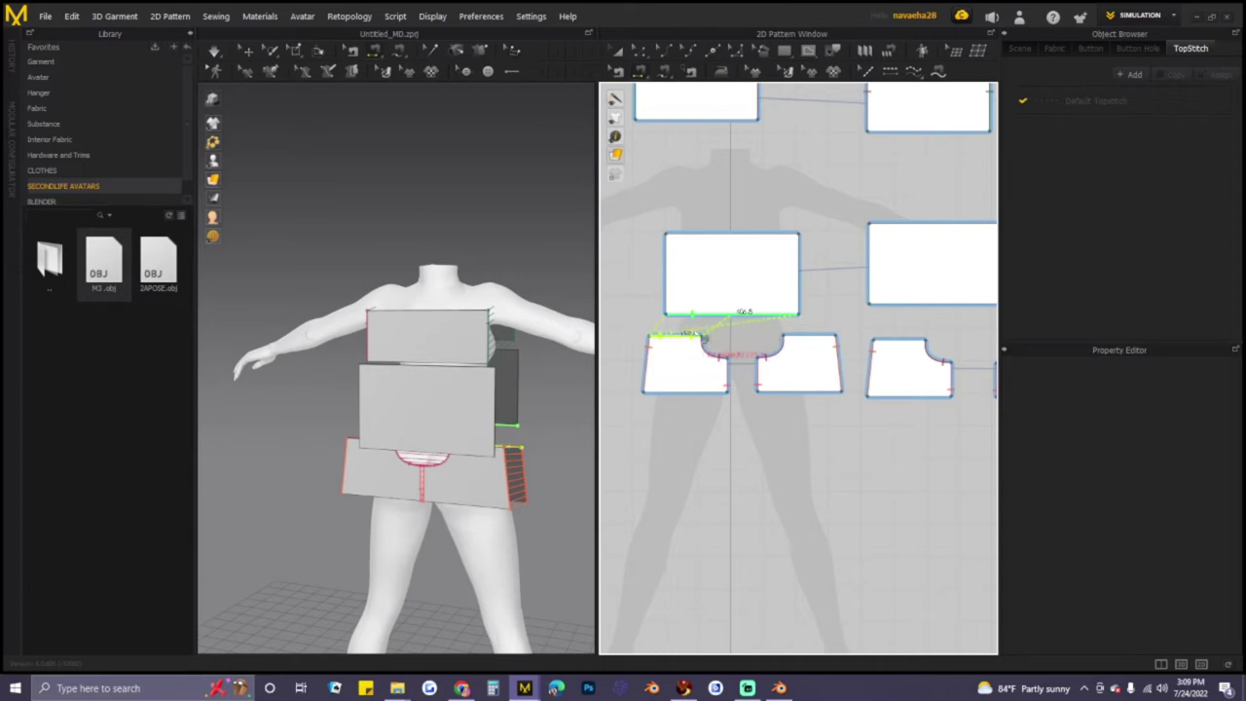
pyautogui.click(814, 342)
pyautogui.scroll(-2, 808, 445)
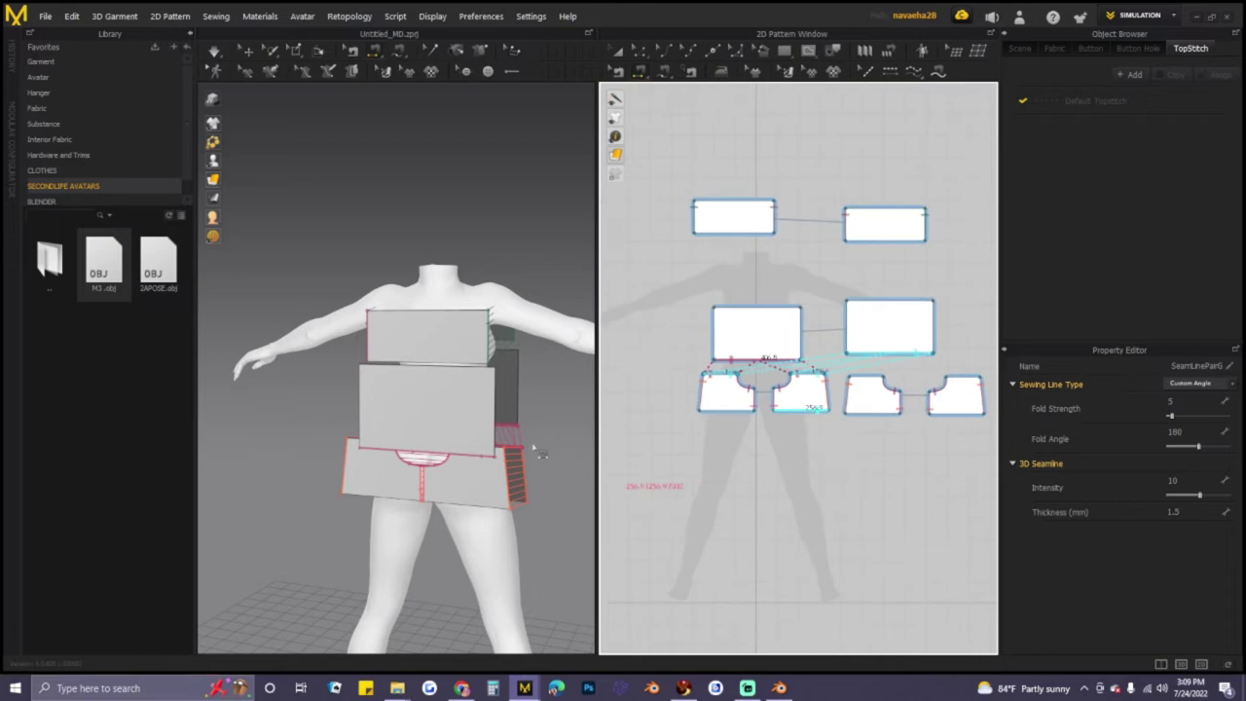
pyautogui.scroll(-2, 860, 431)
pyautogui.scroll(3, 859, 432)
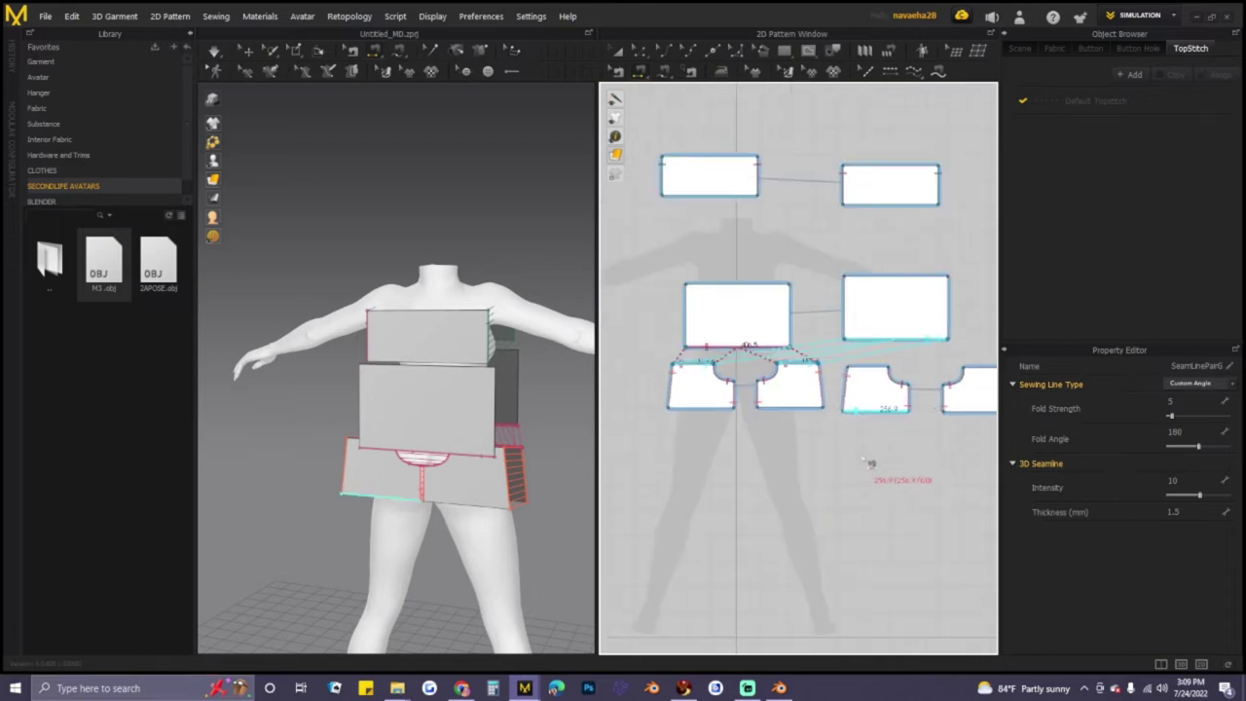
pyautogui.moveTo(868, 459); pyautogui.dragTo(835, 421, button='middle')
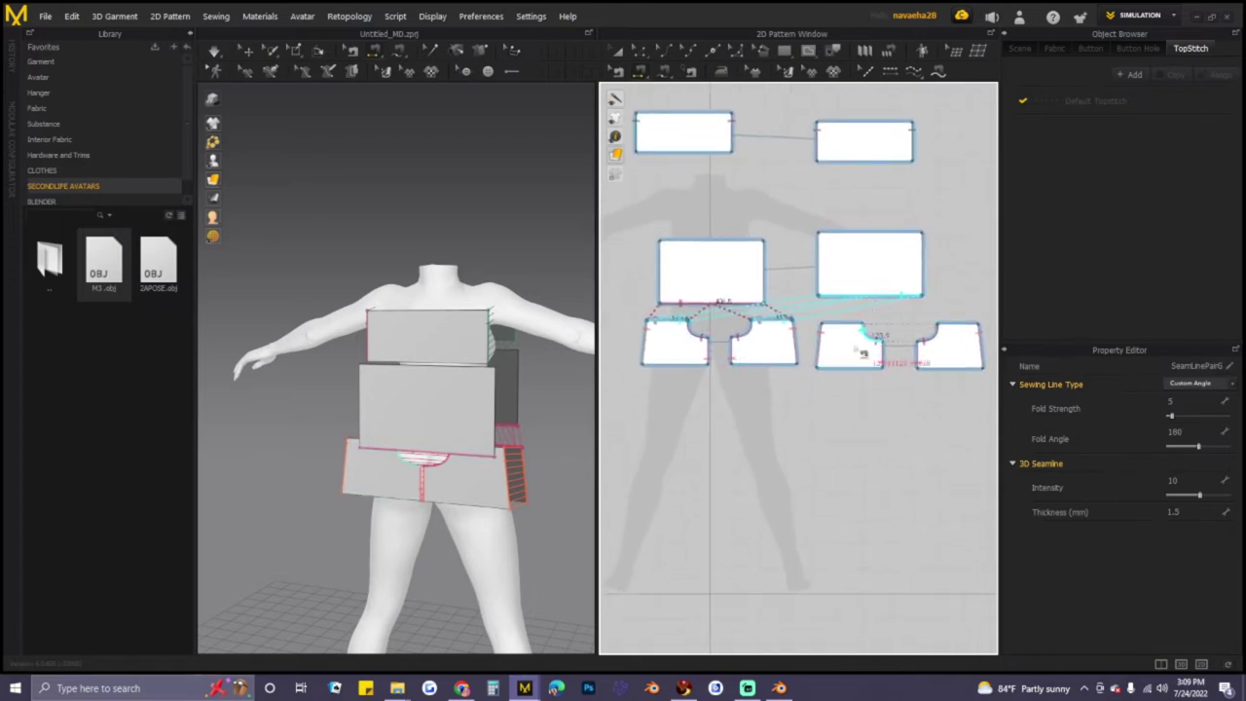
# - Raise the back torso panel slightly in 3D behind the avatar
pyautogui.moveTo(509, 422); pyautogui.dragTo(434, 440, button='right')
pyautogui.moveTo(399, 378); pyautogui.dragTo(360, 382, button='right')
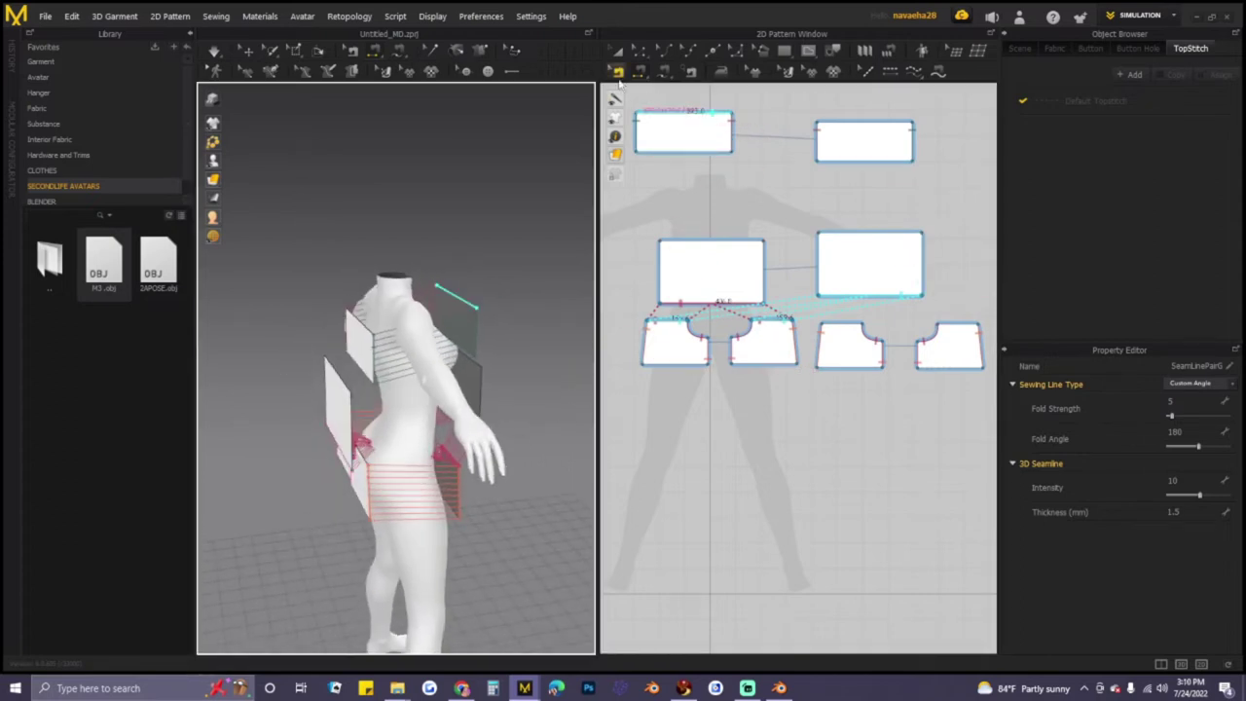
pyautogui.click(339, 374)
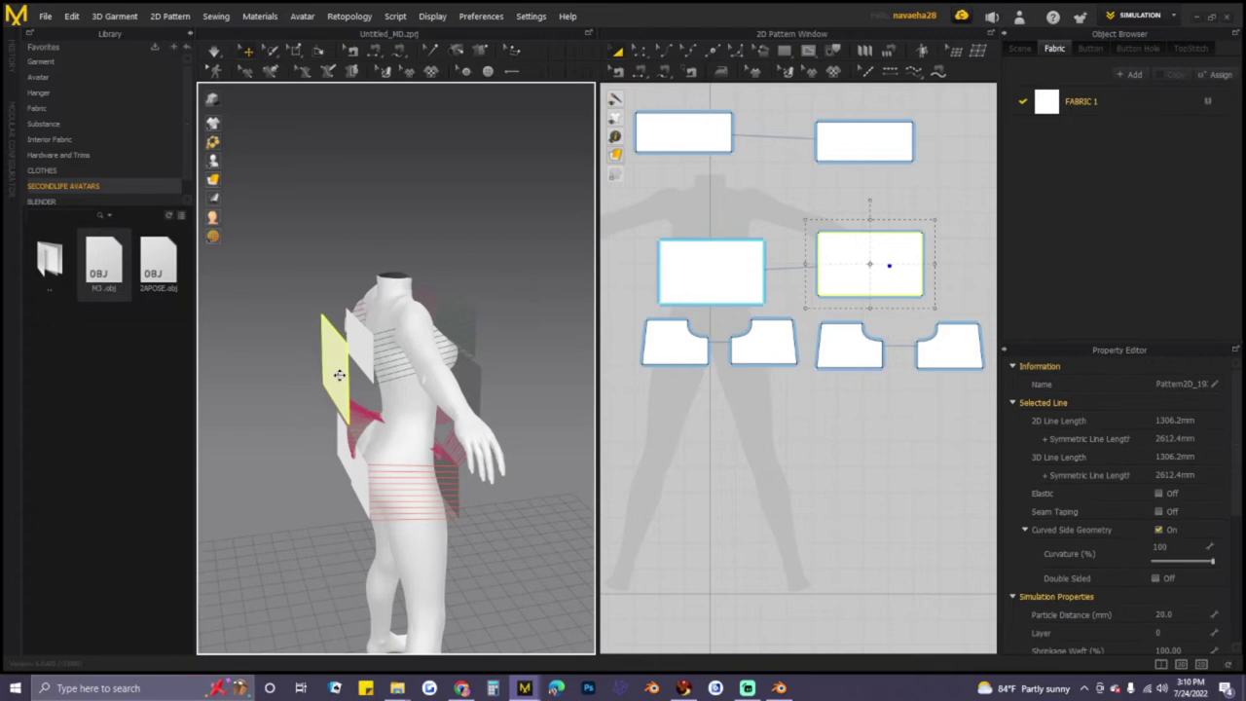
# - Delete the seams joining the torso panels' bottom edges to the shorts
pyautogui.click(641, 74)
pyautogui.click(620, 74)
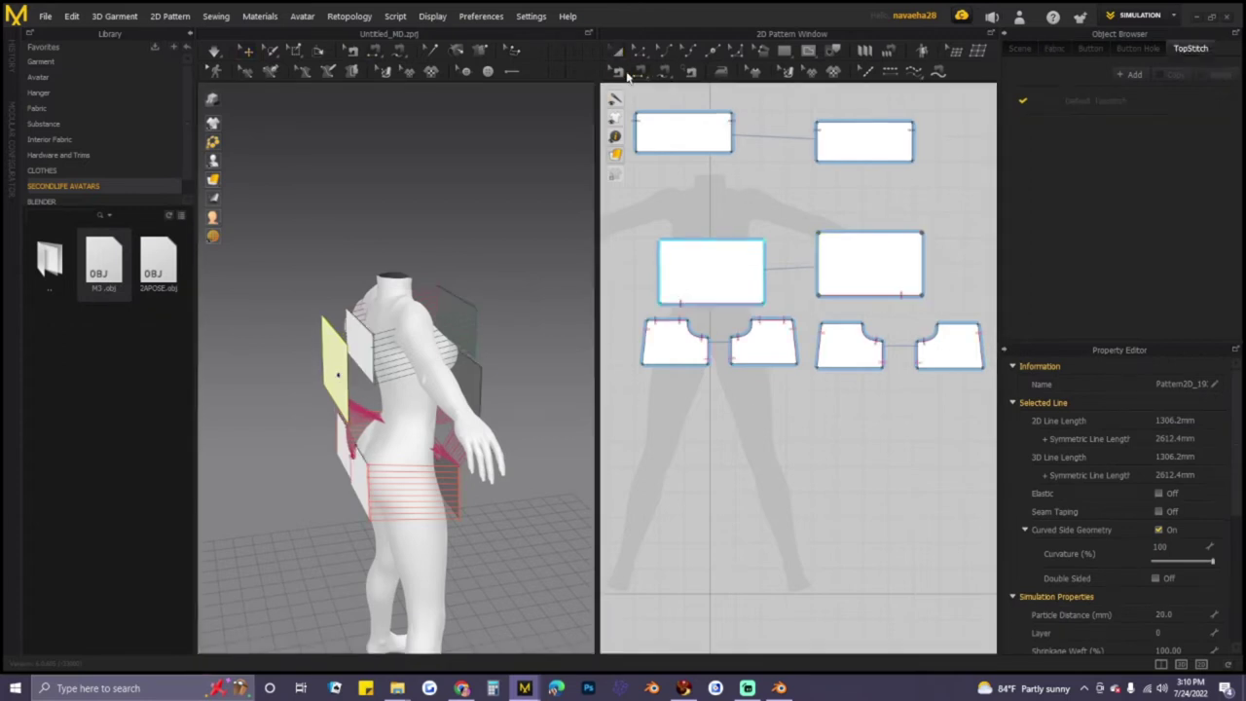
pyautogui.rightClick(864, 306)
pyautogui.click(885, 338)
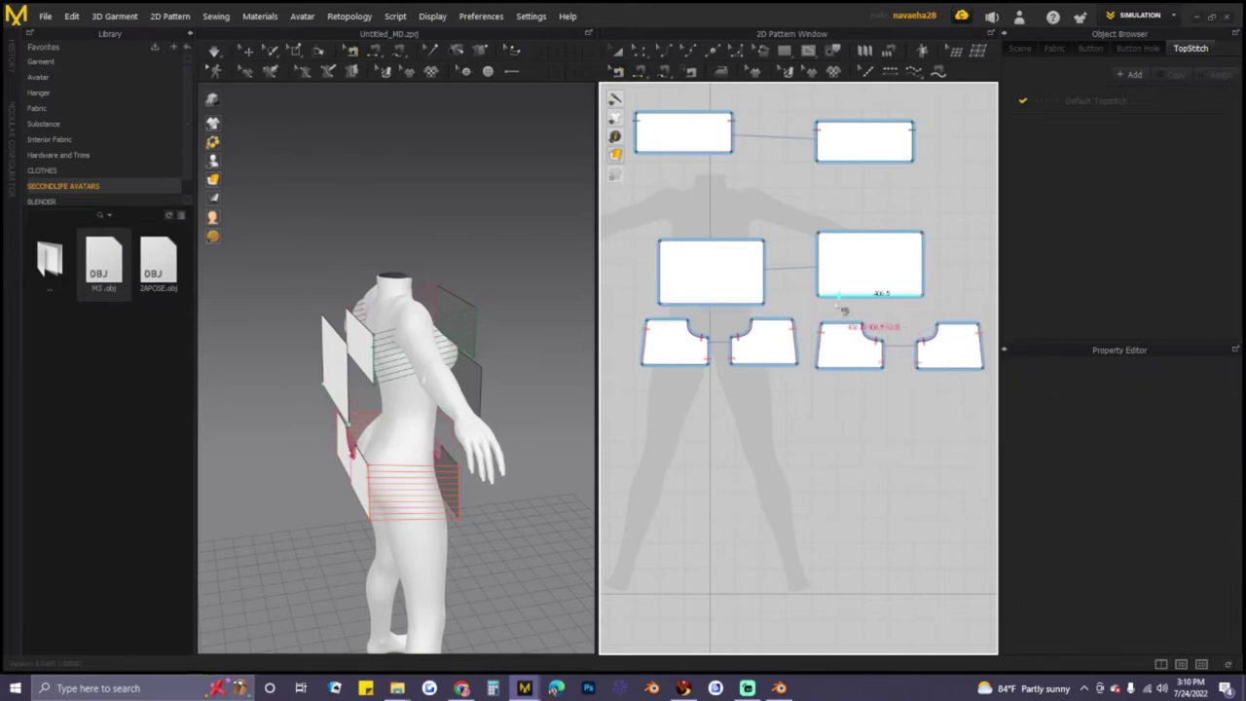
# - Retry sewing the front torso panel's bottom edge to both front shorts panels' waist edges and undo the seams
pyautogui.click(730, 306)
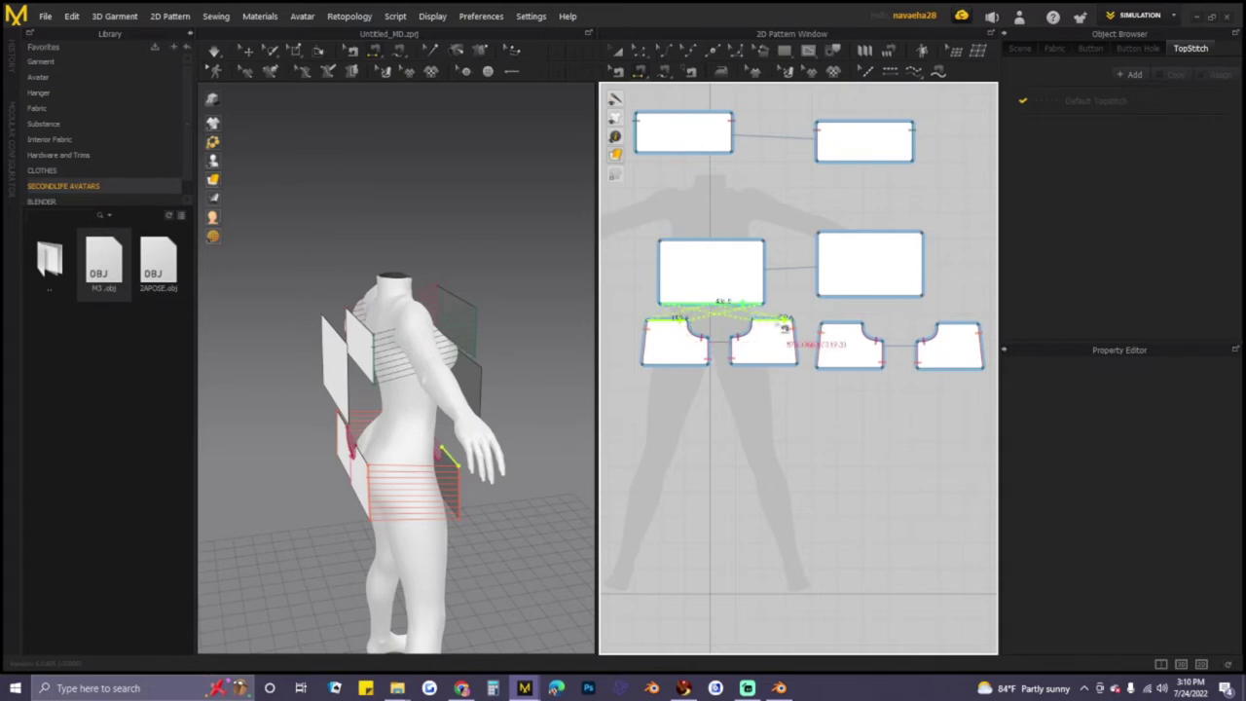
pyautogui.click(706, 325)
pyautogui.hotkey('ctrl', 'z')
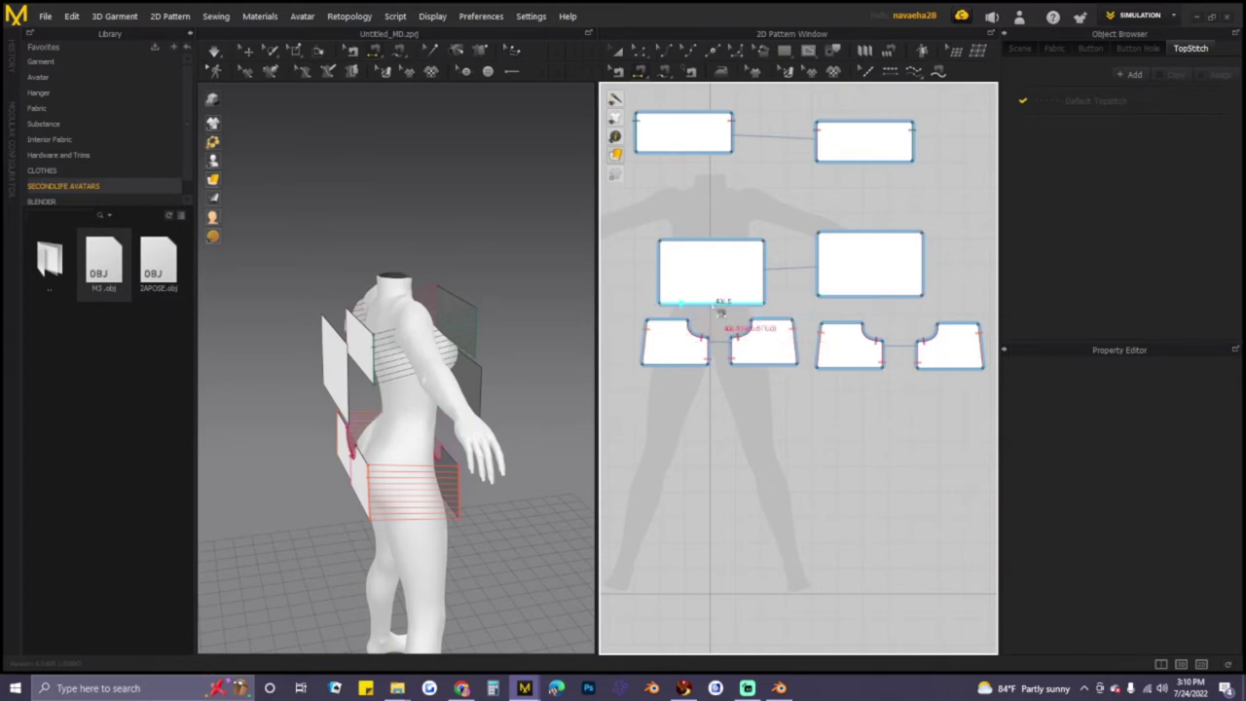
pyautogui.click(720, 308)
pyautogui.click(679, 328)
pyautogui.click(778, 326)
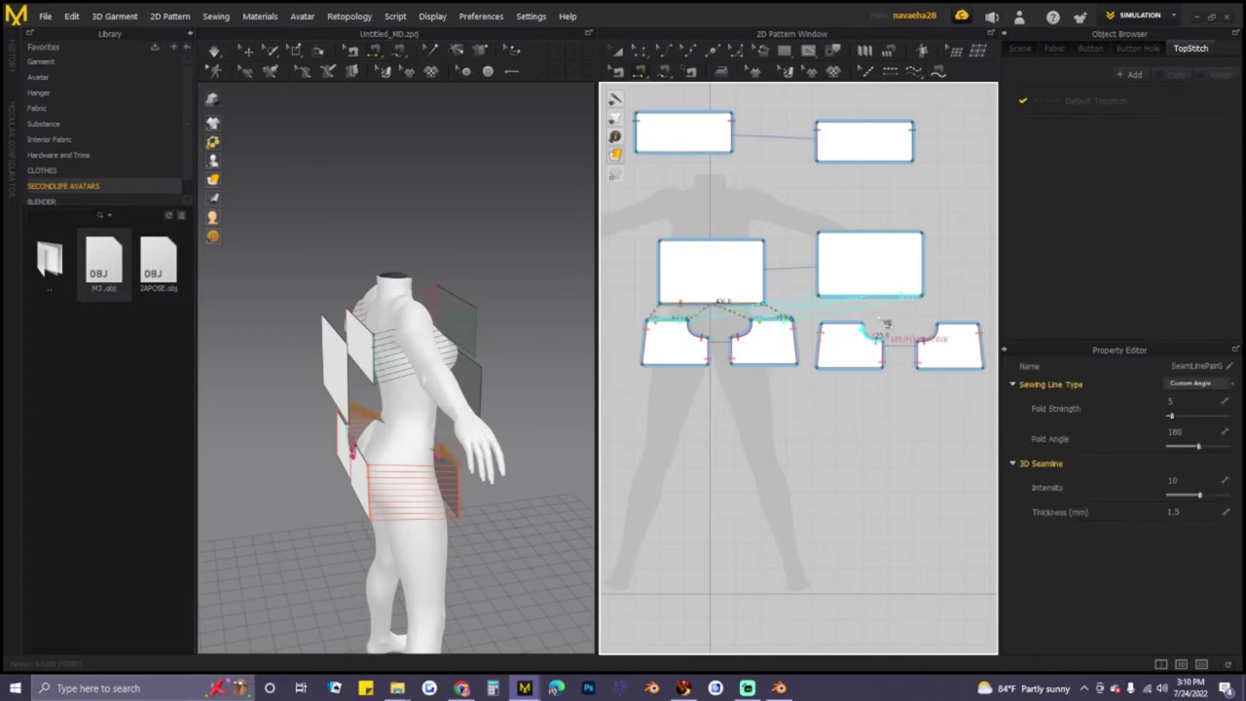
pyautogui.hotkey('ctrl', 'z')
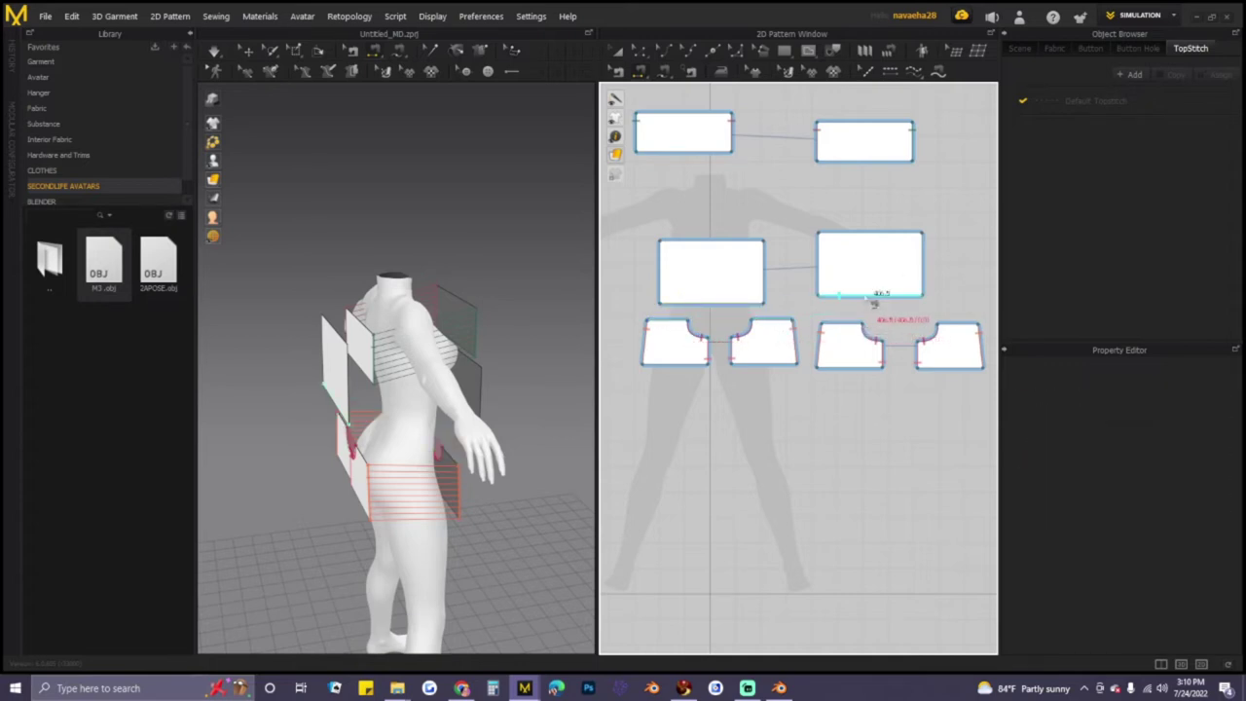
# - Try to sew the back torso panel's bottom edge to both back shorts panels' waist edges
pyautogui.click(877, 297)
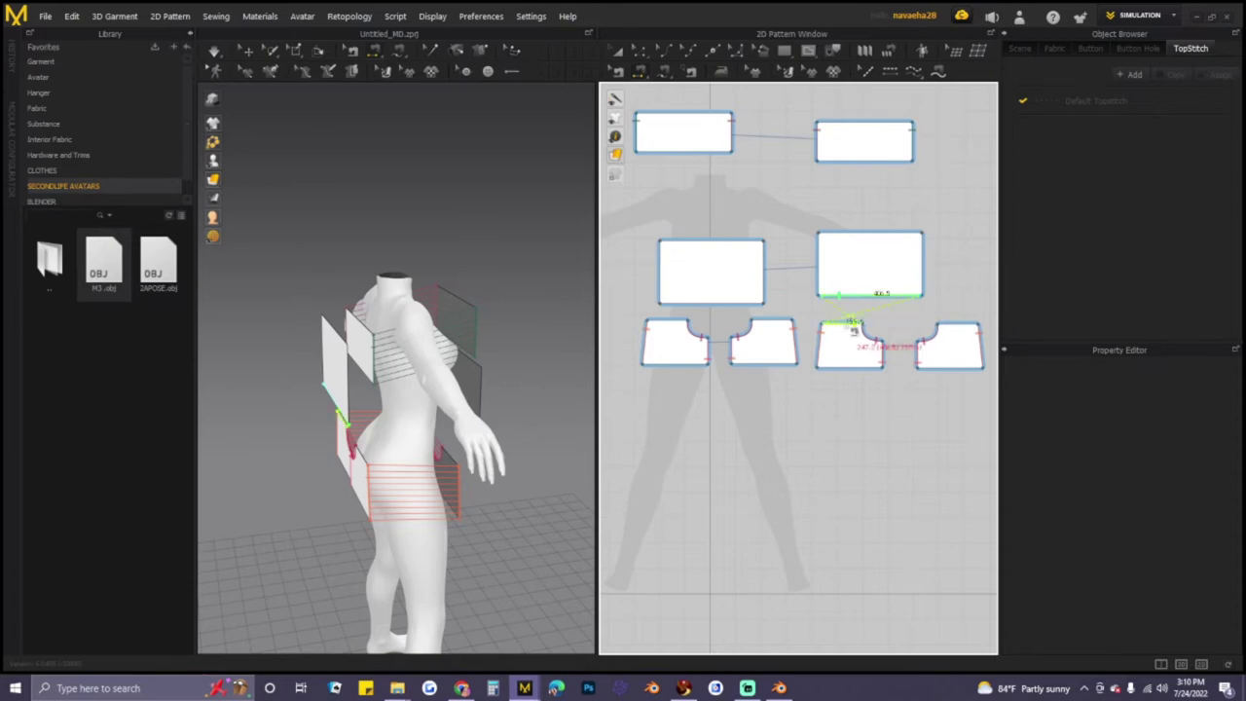
pyautogui.click(952, 327)
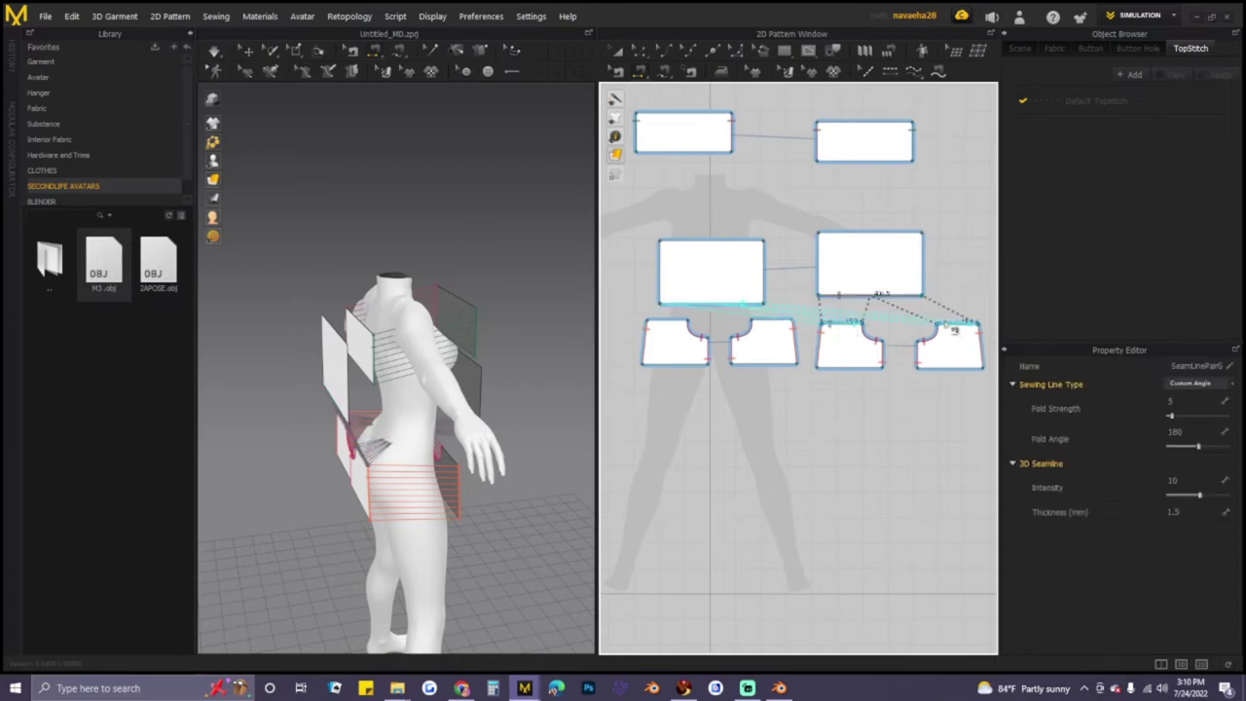
pyautogui.hotkey('ctrl', 'z')
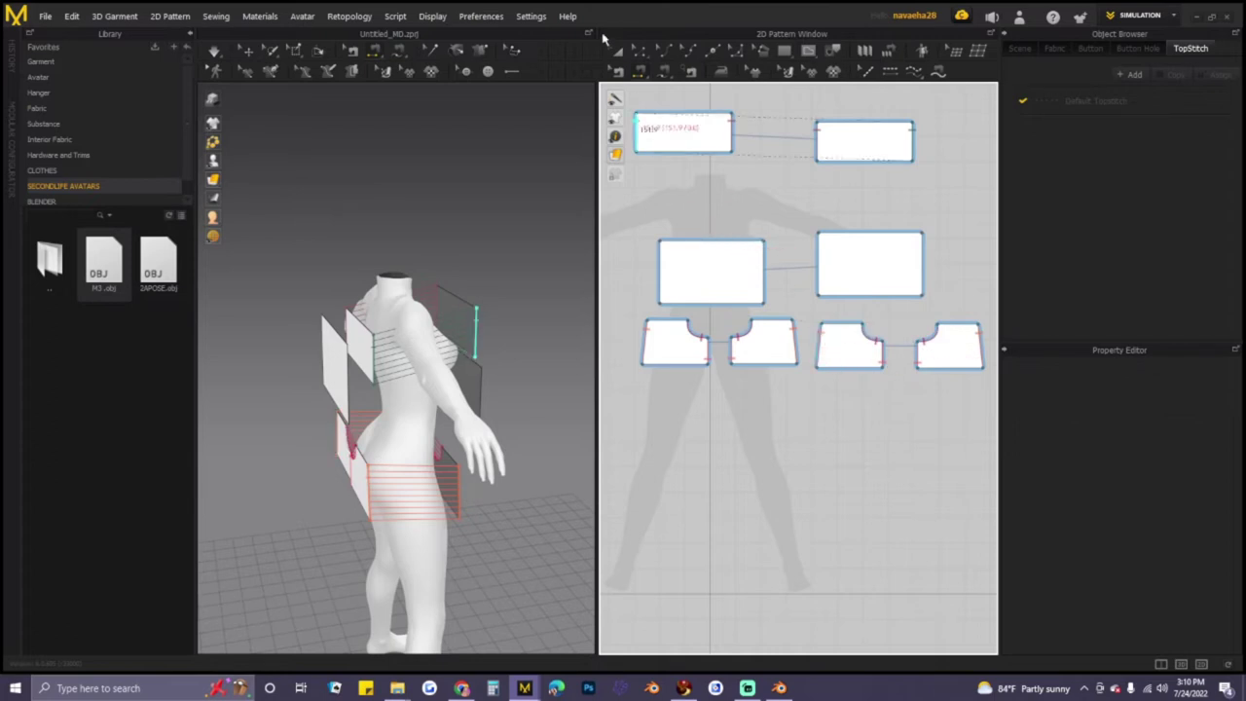
# - Delete the front and back torso panels from the pattern
pyautogui.click(624, 57)
pyautogui.click(717, 264)
pyautogui.rightClick(722, 267)
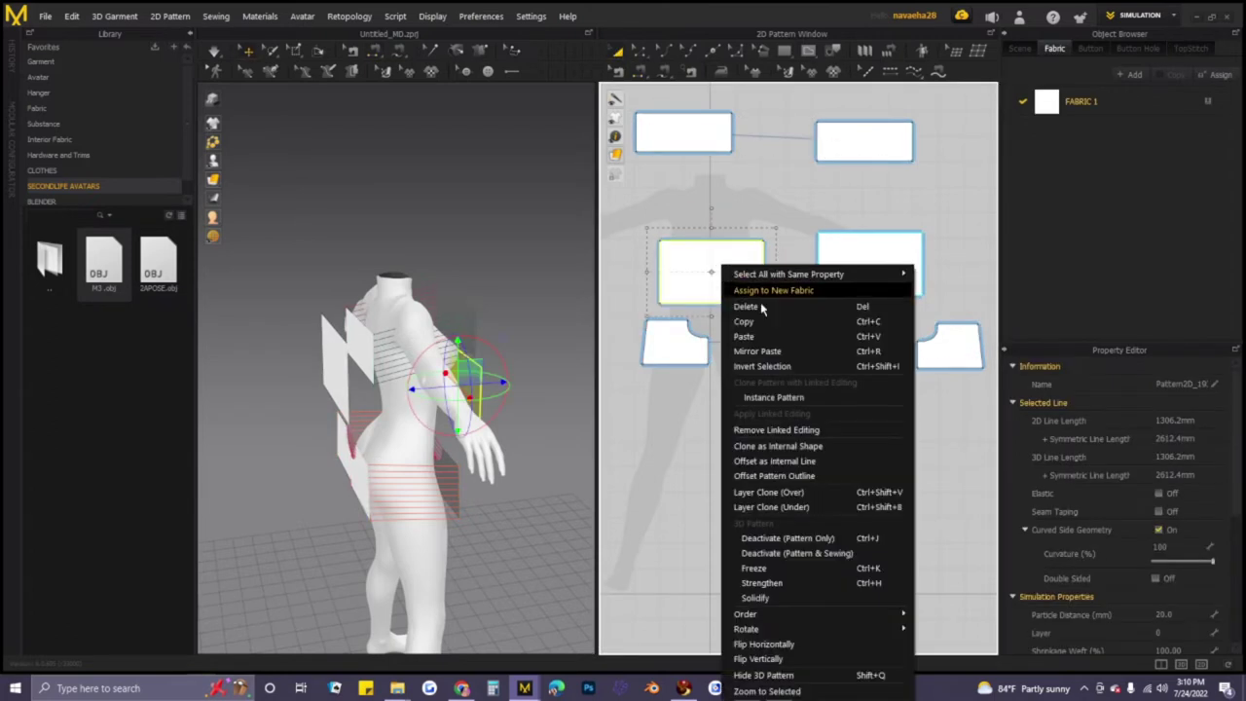
pyautogui.click(752, 309)
pyautogui.rightClick(845, 270)
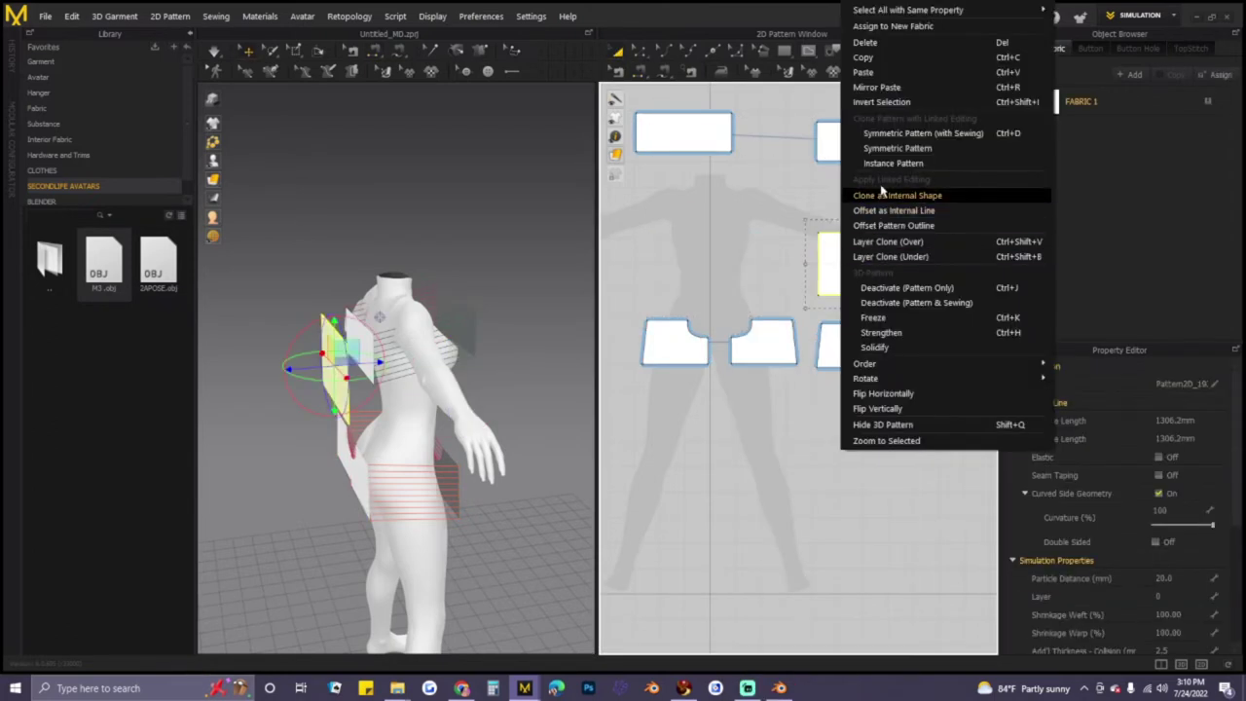
pyautogui.click(865, 45)
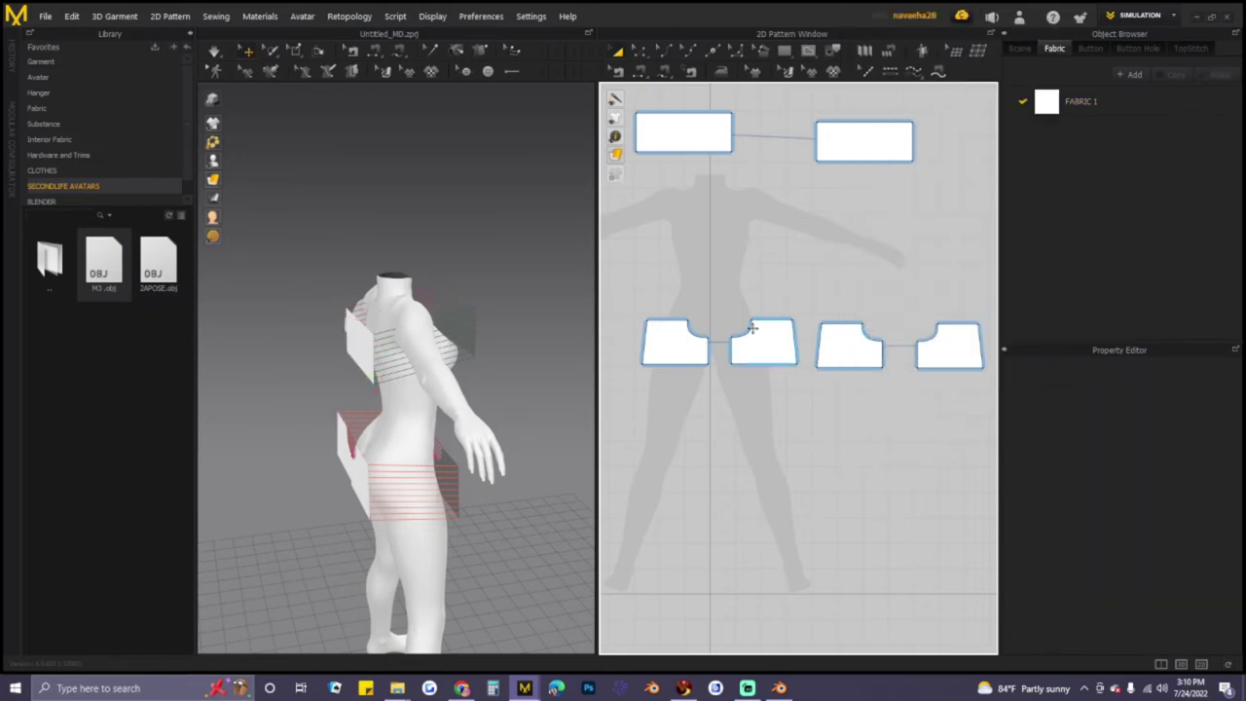
# - Draw a new rectangular front torso panel about 354.5 mm wide and 218 mm high, centred on the silhouette between chest and shorts
pyautogui.scroll(-4, 758, 244)
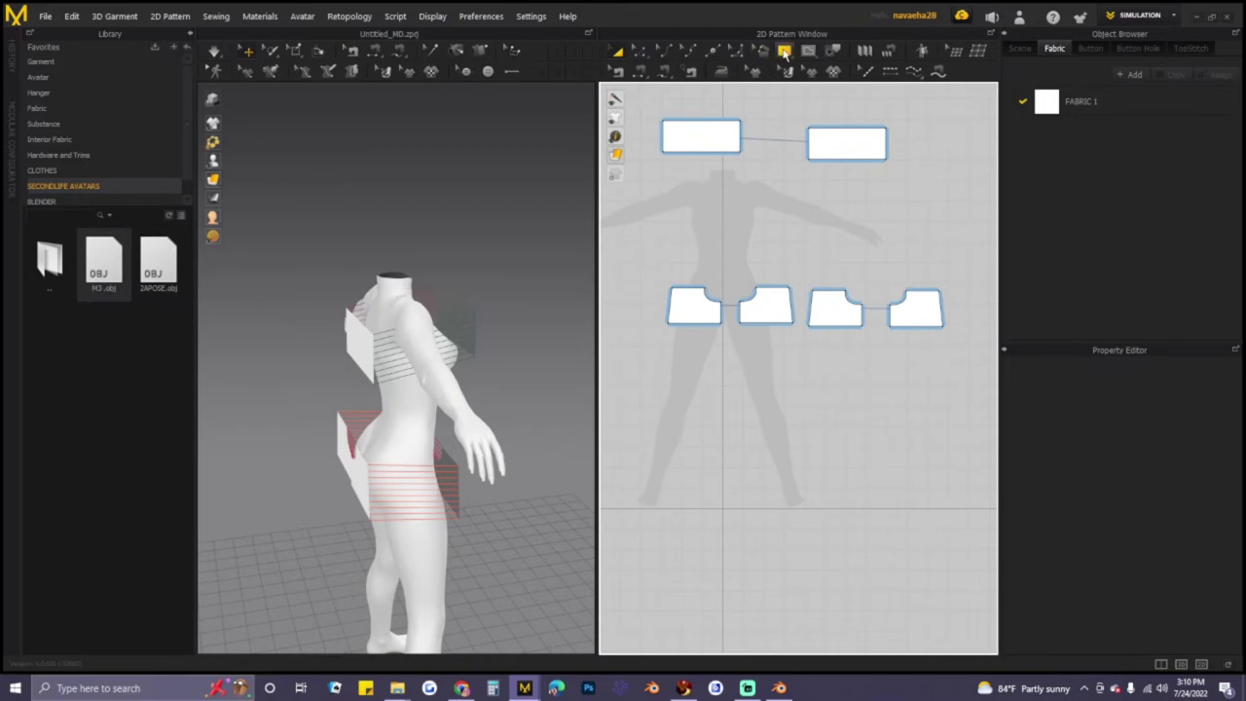
pyautogui.moveTo(686, 230); pyautogui.dragTo(756, 260)
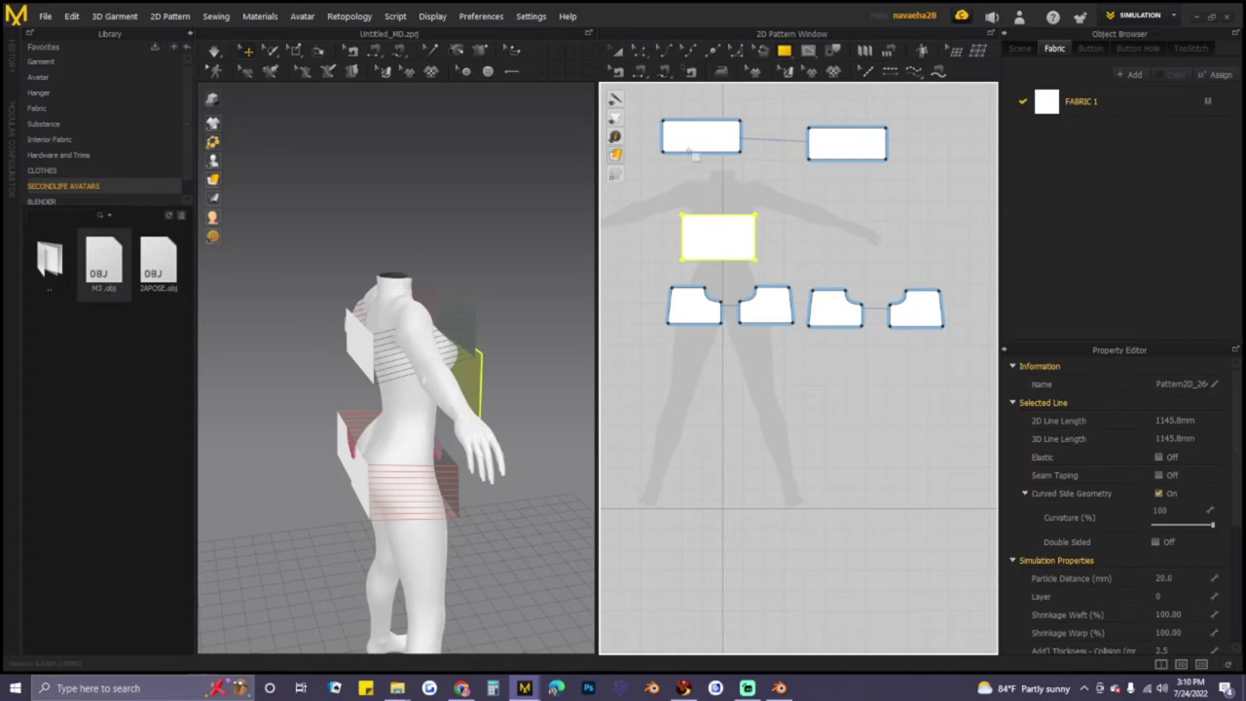
pyautogui.moveTo(716, 240); pyautogui.dragTo(722, 242)
# - Copy the new torso panel and paste the duplicate beside it above the back shorts panels
pyautogui.rightClick(721, 243)
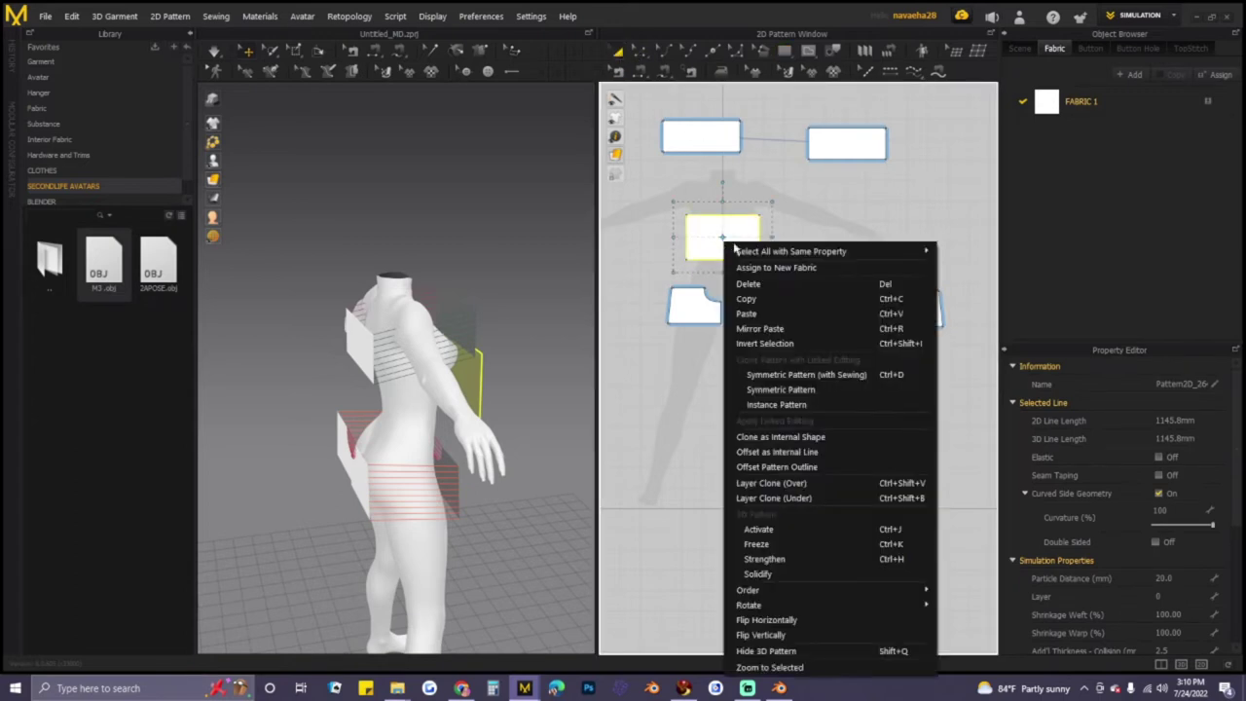
pyautogui.click(745, 300)
pyautogui.rightClick(835, 249)
pyautogui.click(845, 253)
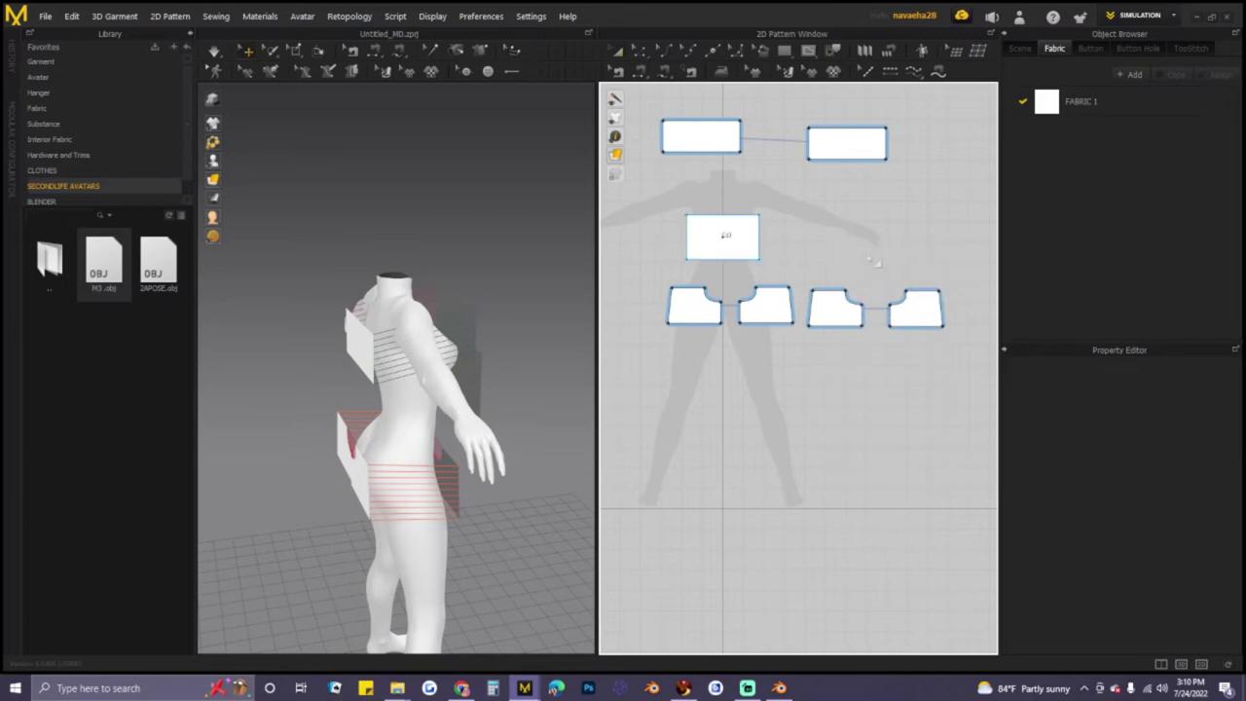
pyautogui.click(854, 237)
# - Move the duplicated torso panel behind the avatar between the chest and shorts panels, and flip it horizontally in 3D
pyautogui.scroll(-2, 564, 376)
pyautogui.moveTo(428, 399); pyautogui.dragTo(629, 397, button='right')
pyautogui.moveTo(347, 378); pyautogui.dragTo(521, 377)
pyautogui.moveTo(521, 378); pyautogui.dragTo(446, 381, button='right')
pyautogui.moveTo(485, 428); pyautogui.dragTo(520, 428)
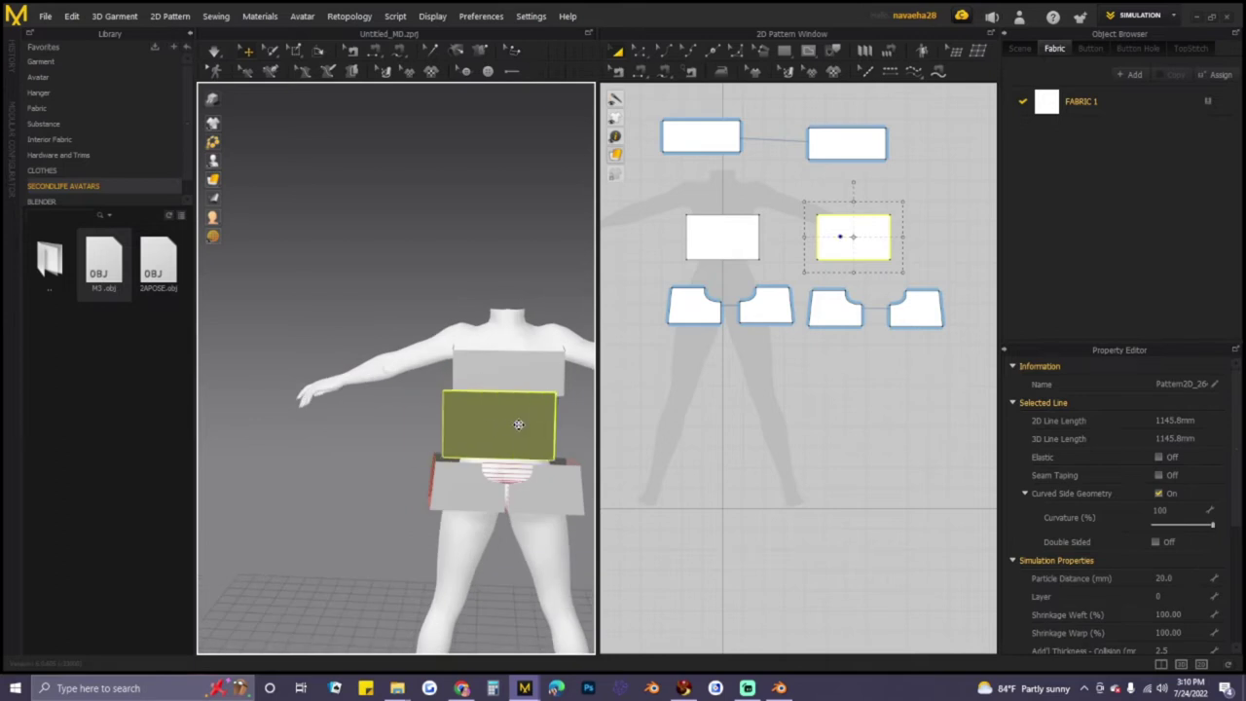
pyautogui.rightClick(520, 428)
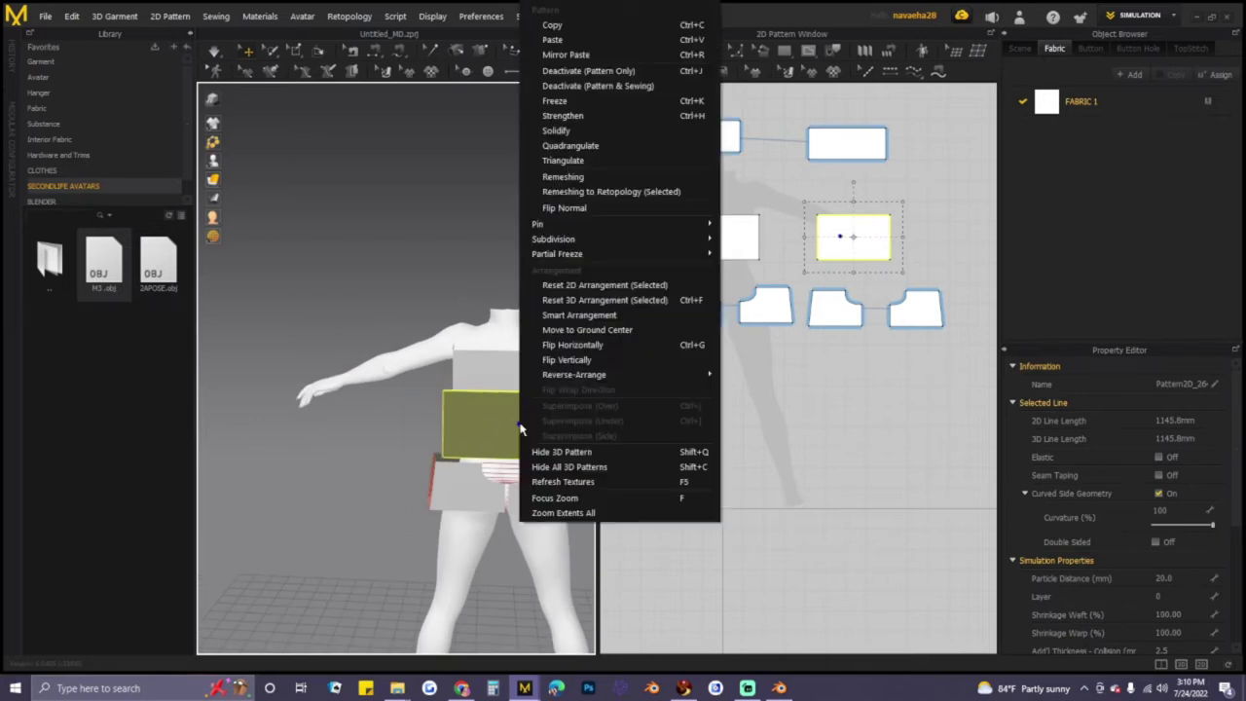
pyautogui.click(573, 345)
# - Sew the bottom edges of the front and back chest panels to the top edges of the matching torso panels
pyautogui.scroll(3, 814, 309)
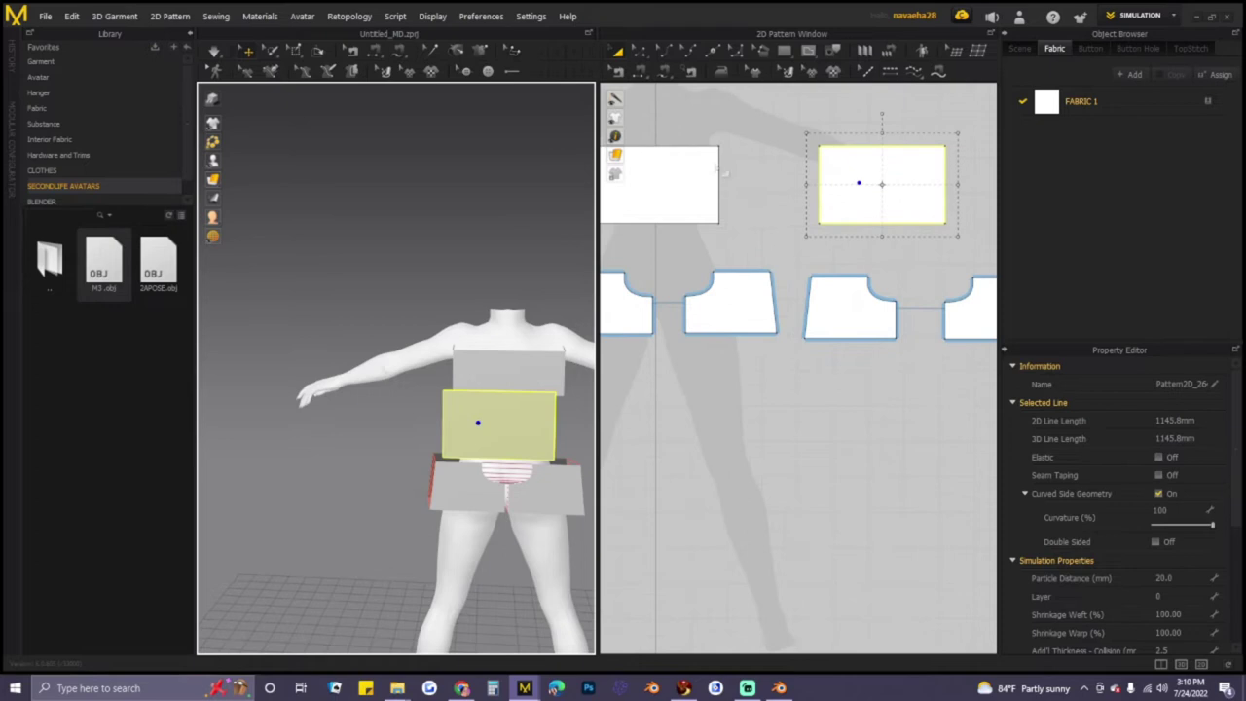
pyautogui.scroll(-4, 775, 190)
pyautogui.click(662, 73)
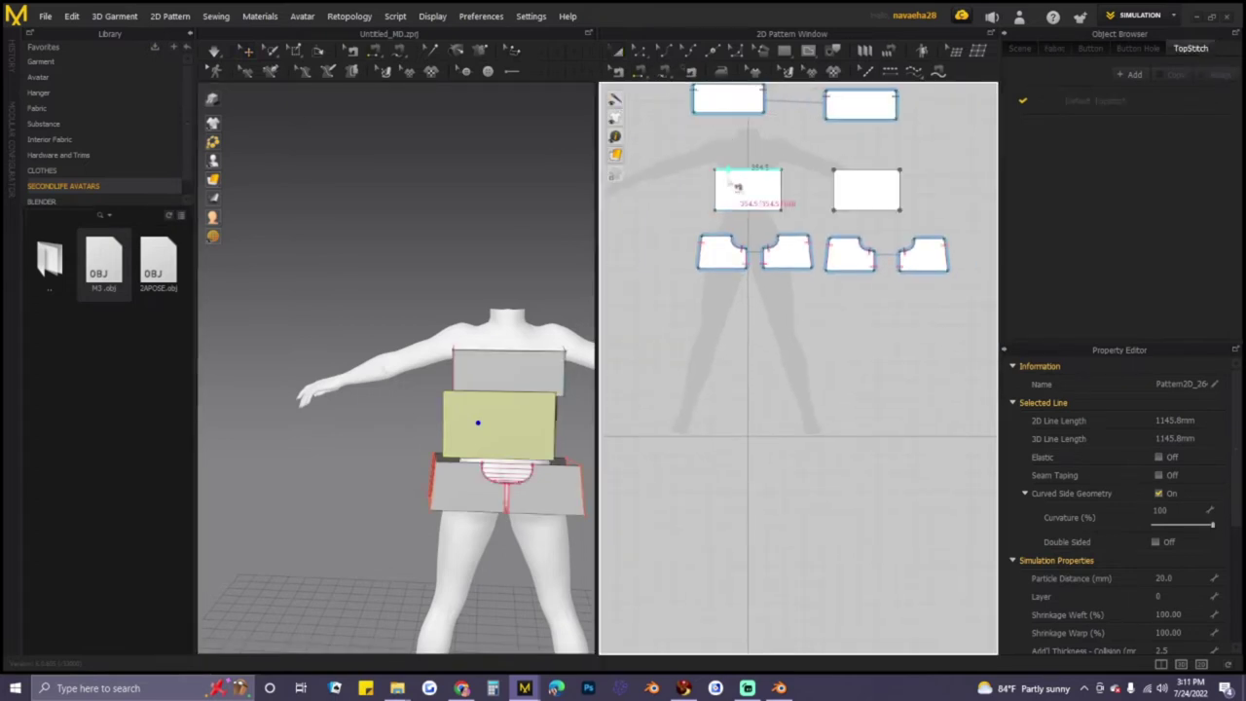
pyautogui.click(736, 118)
pyautogui.click(763, 175)
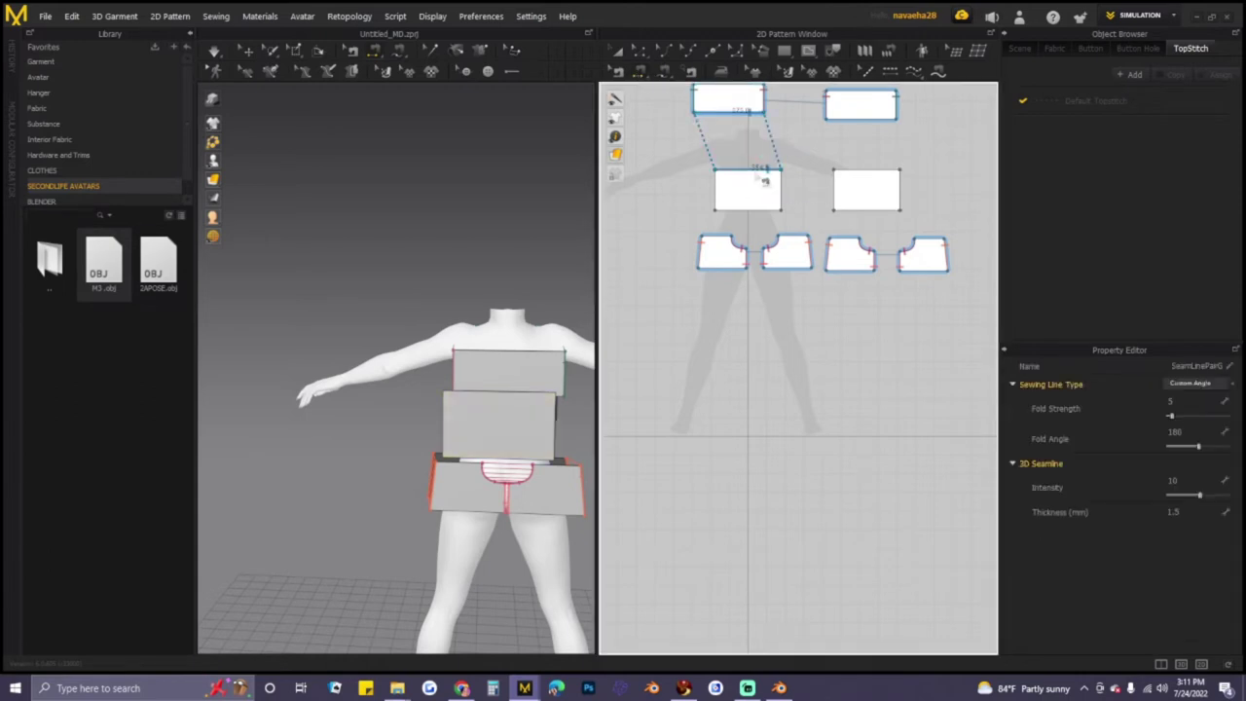
pyautogui.click(873, 117)
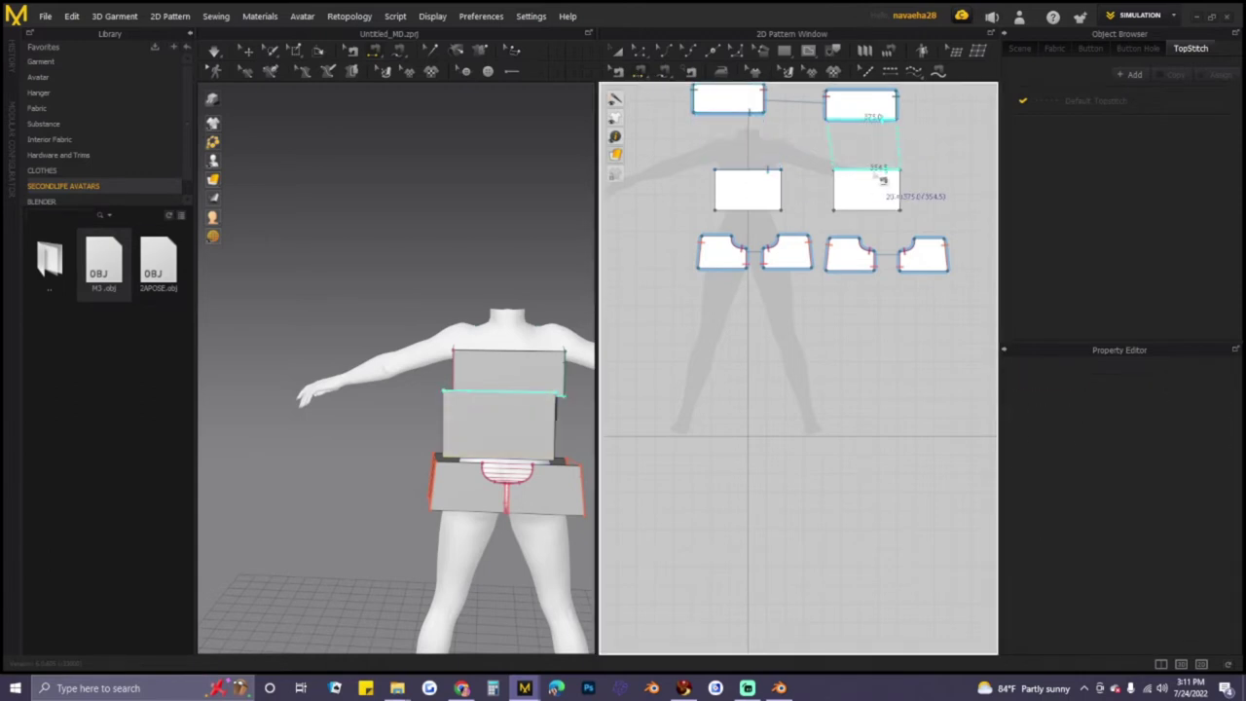
pyautogui.click(880, 173)
# - Try to sew the front torso panel's bottom edge to both front shorts panels' waist edges in one multi-edge seam
pyautogui.moveTo(584, 392); pyautogui.dragTo(428, 399, button='right')
pyautogui.click(748, 208)
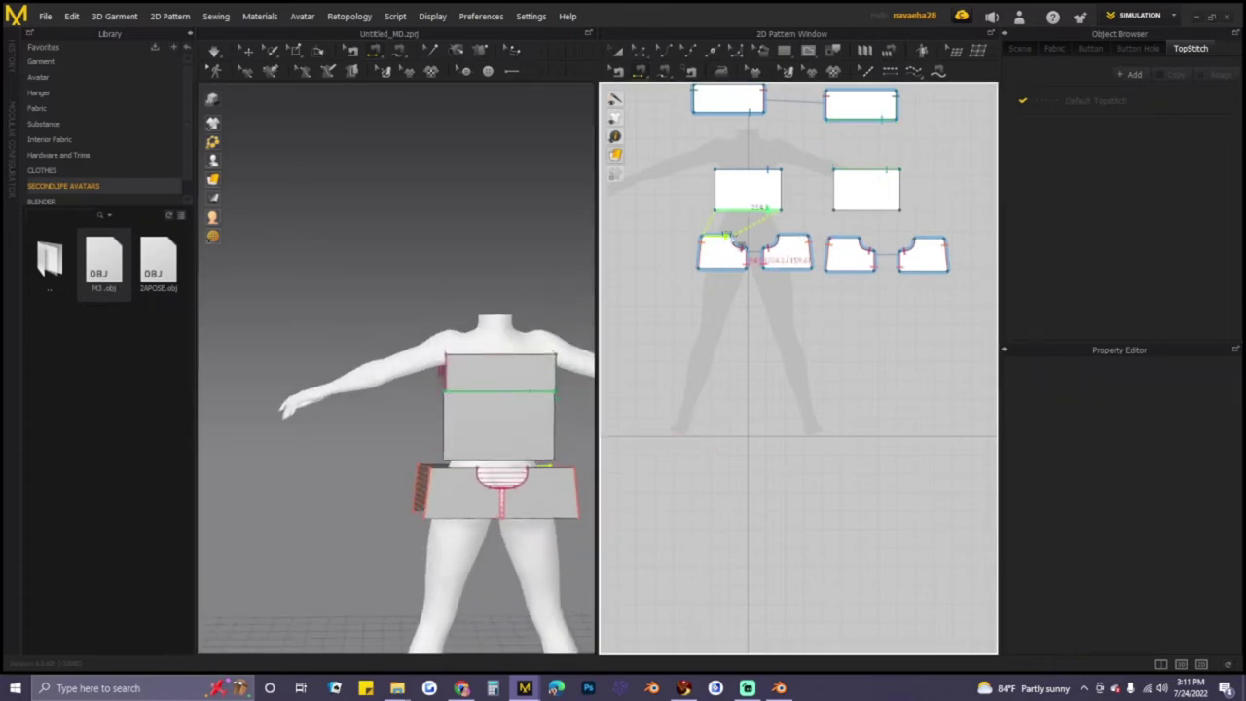
pyautogui.keyDown('shift'); pyautogui.click(725, 237); pyautogui.keyUp('shift')
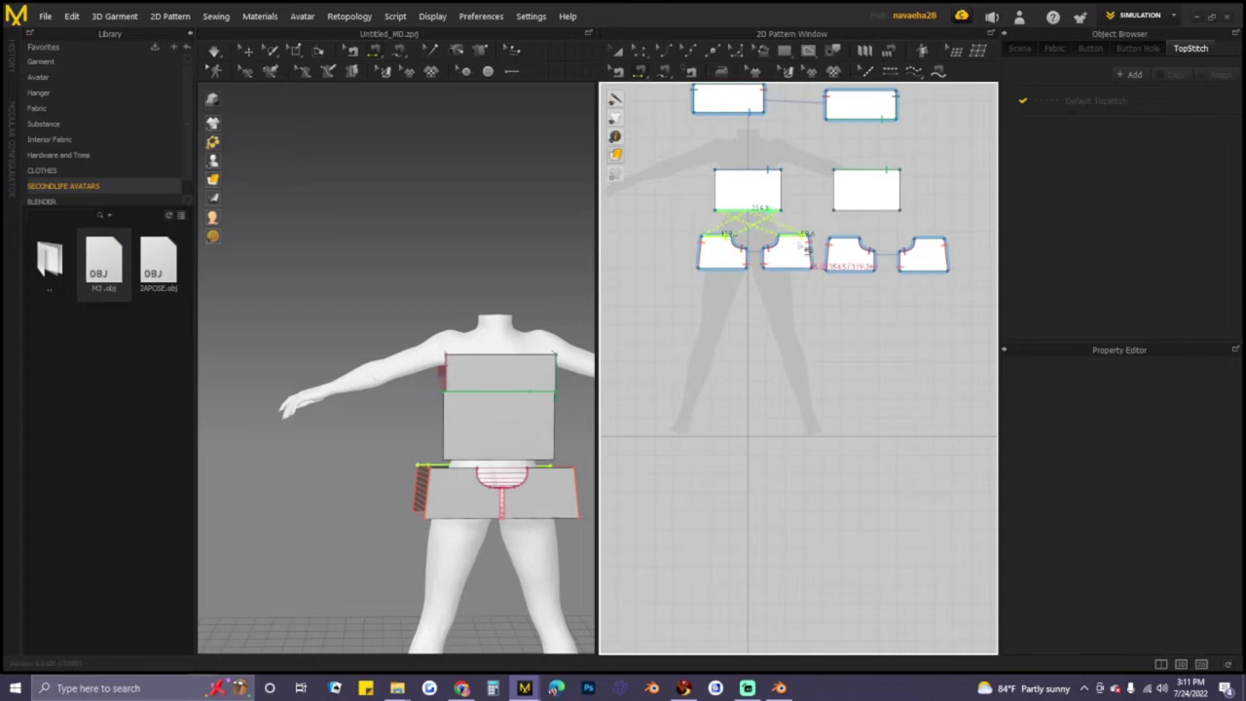
pyautogui.hotkey('ctrl', 'z')
# - Sew the bottom edge of each torso panel to the waist edges of its two matching shorts panels, front and back
pyautogui.scroll(-3, 787, 263)
pyautogui.scroll(5, 808, 281)
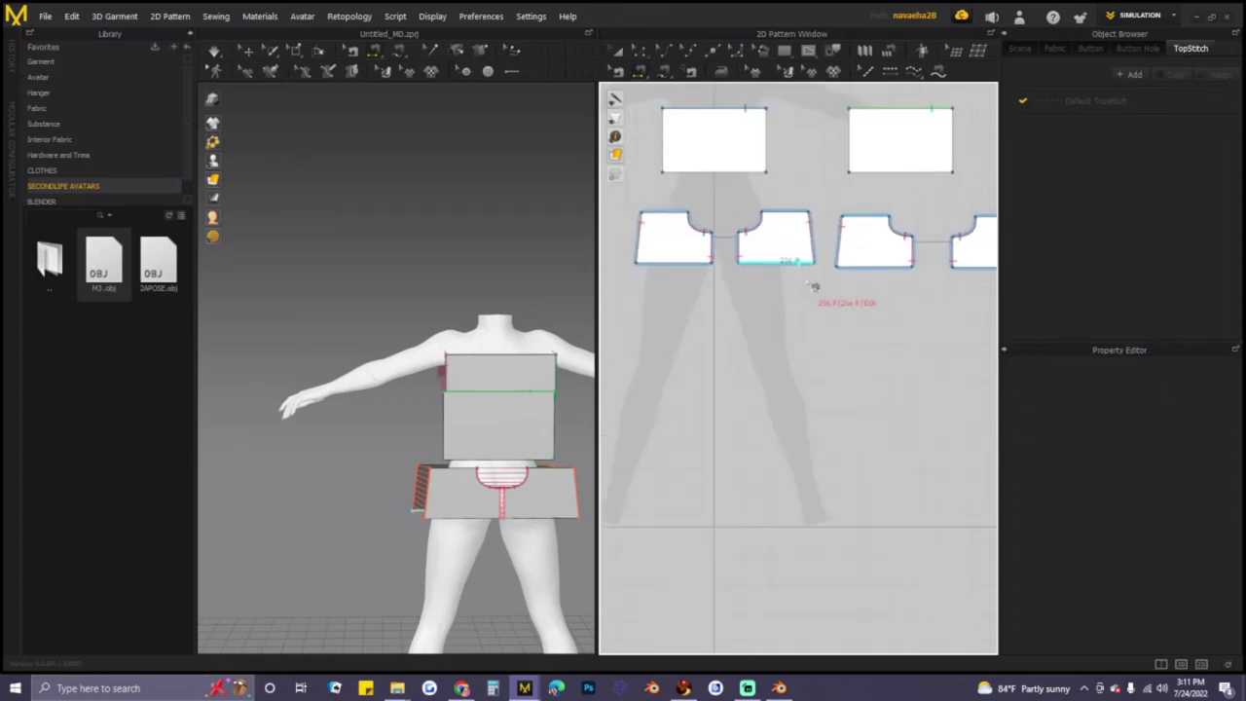
pyautogui.click(714, 173)
pyautogui.click(699, 223)
pyautogui.click(789, 222)
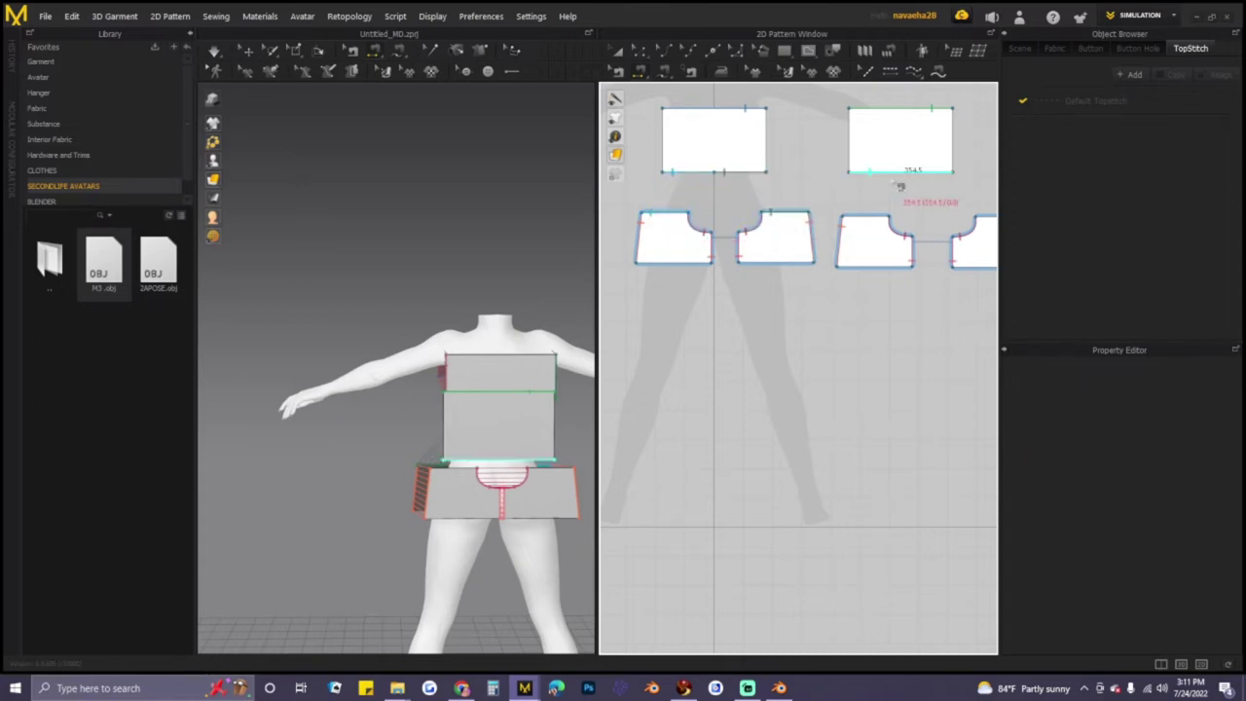
pyautogui.click(900, 185)
pyautogui.click(900, 223)
pyautogui.click(1005, 220)
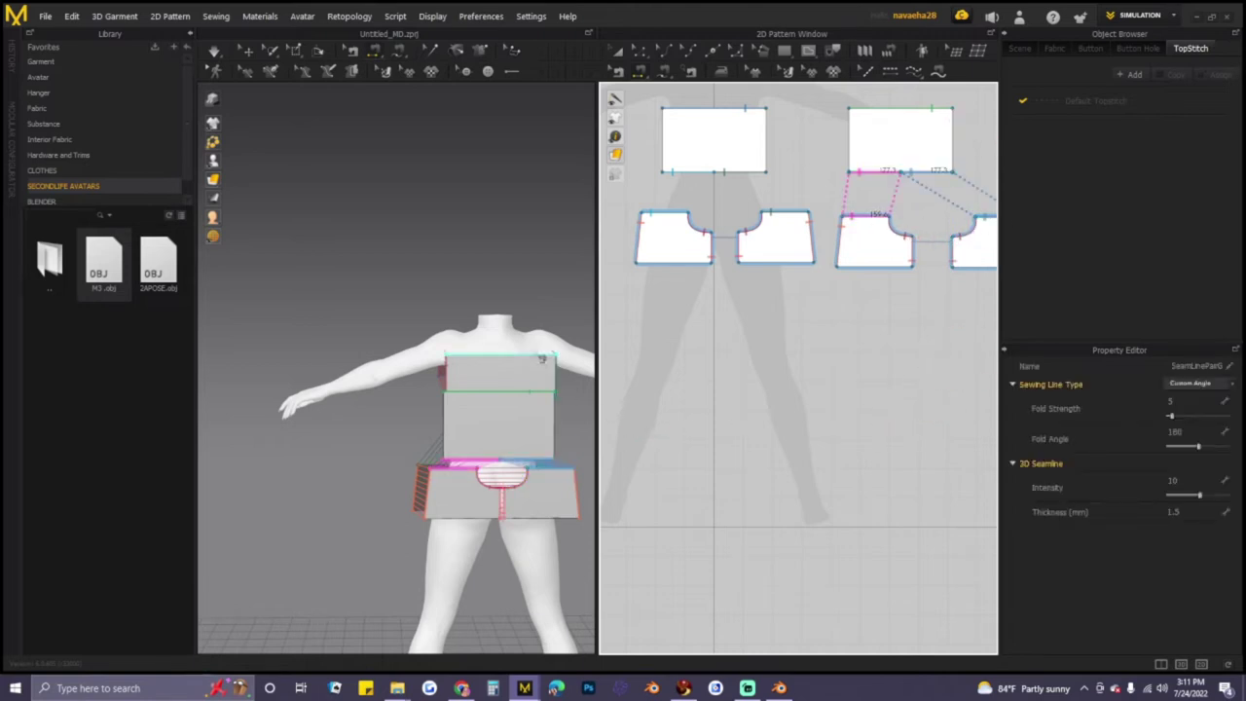
# - Move the back torso panel closer to the avatar in 3D, and lower the front torso and chest panels into line with the shorts
pyautogui.moveTo(515, 251); pyautogui.dragTo(383, 249, button='right')
pyautogui.click(616, 52)
pyautogui.moveTo(472, 345)
pyautogui.mouseDown(button='right')
pyautogui.moveTo(528, 341)
pyautogui.moveTo(481, 360)
pyautogui.mouseUp(button='right')
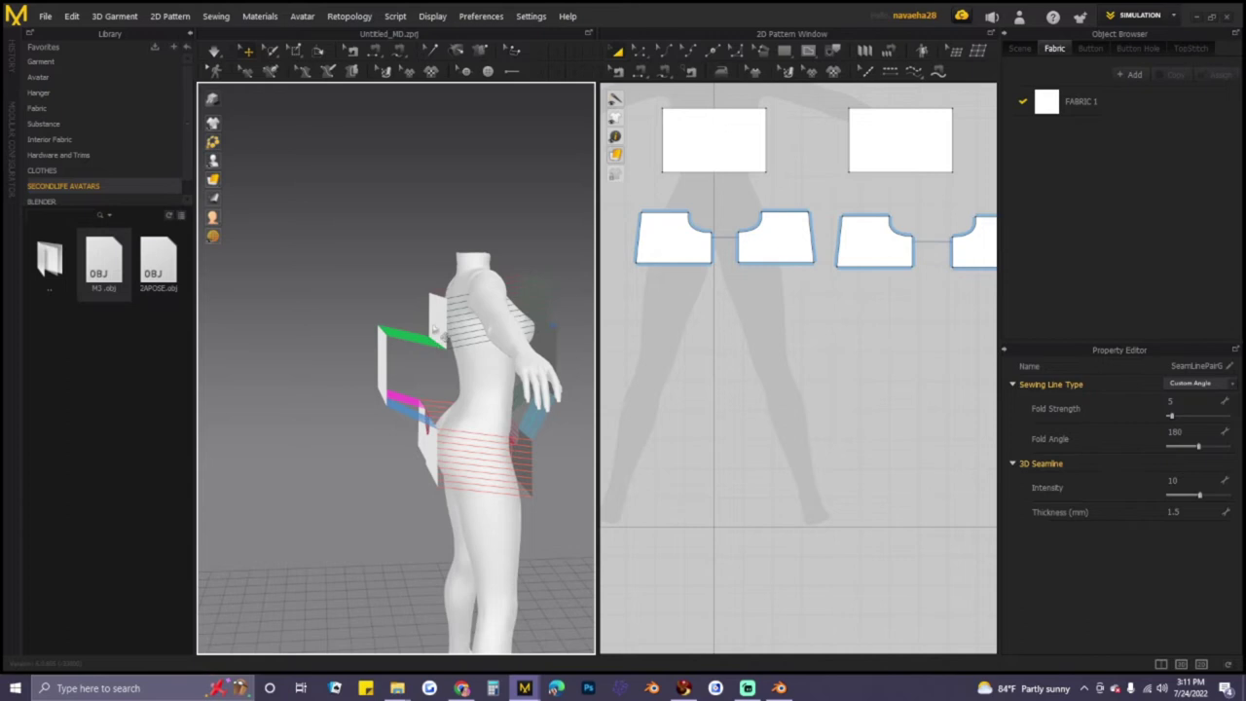
pyautogui.click(443, 323)
pyautogui.moveTo(394, 368); pyautogui.dragTo(431, 378)
pyautogui.moveTo(544, 336); pyautogui.dragTo(465, 353, button='right')
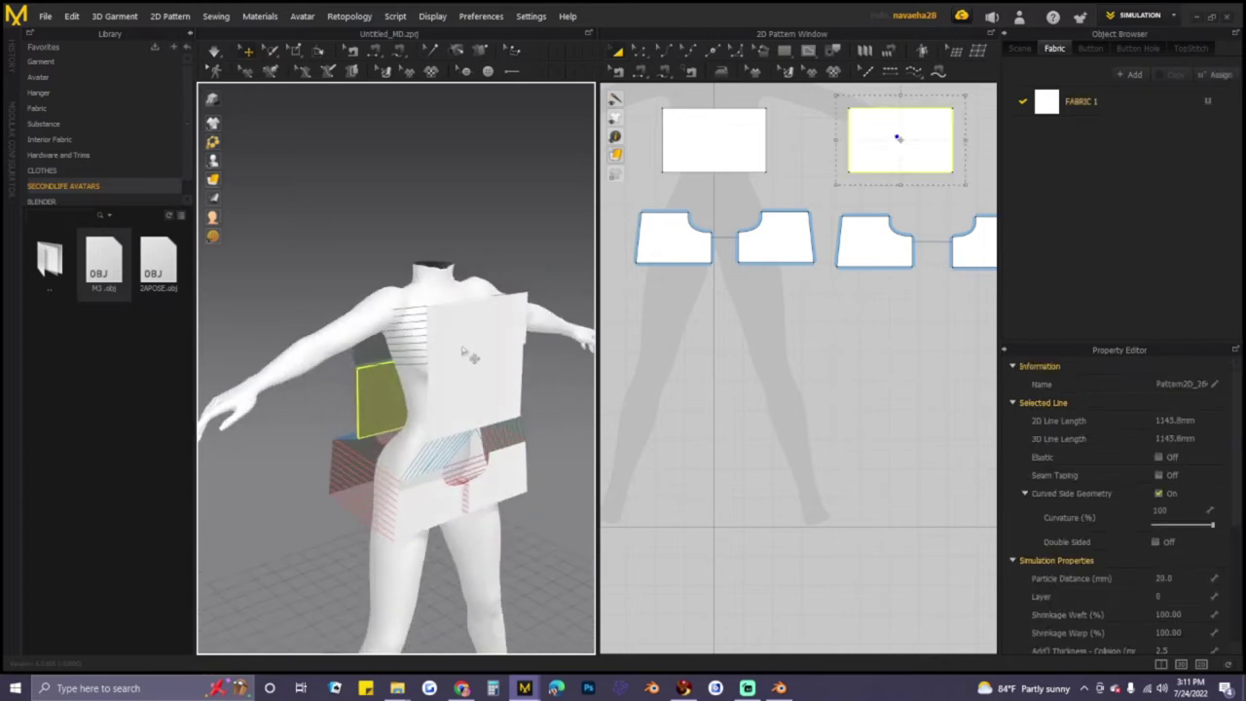
pyautogui.moveTo(463, 394)
pyautogui.mouseDown()
pyautogui.moveTo(456, 409)
pyautogui.moveTo(435, 384)
pyautogui.moveTo(476, 361)
pyautogui.moveTo(448, 409)
pyautogui.mouseUp()
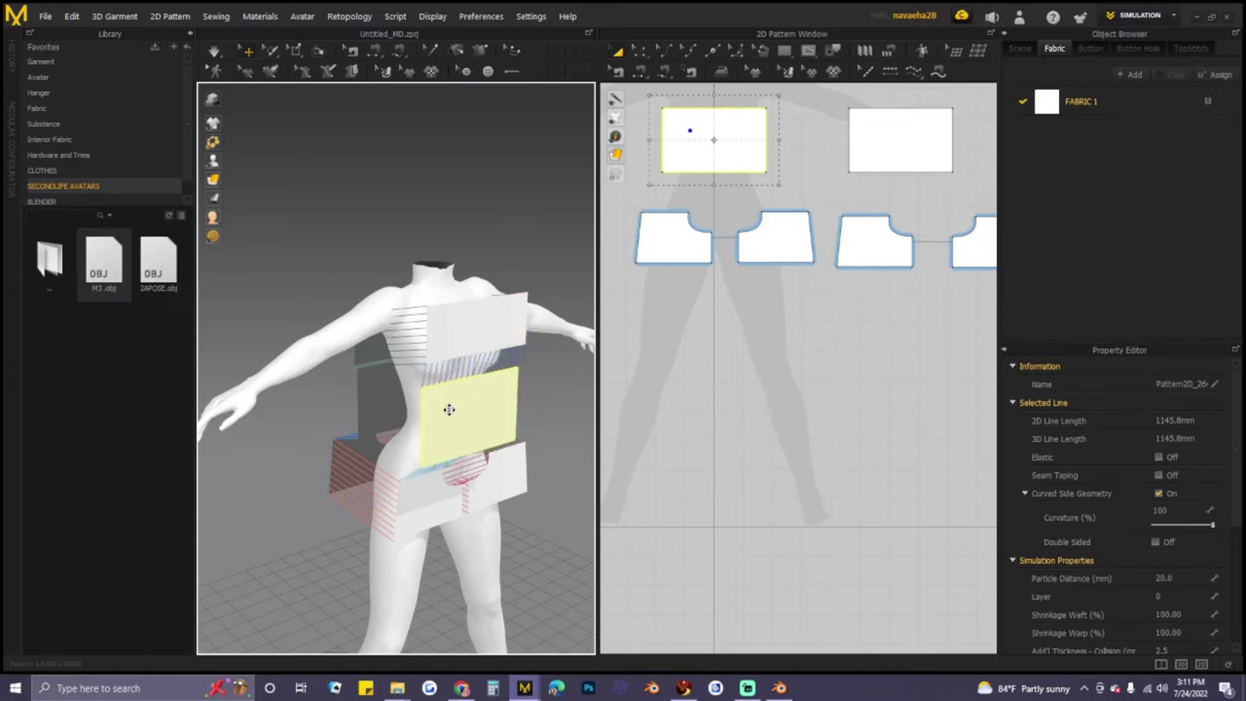
pyautogui.moveTo(474, 350); pyautogui.dragTo(463, 360)
pyautogui.moveTo(438, 414); pyautogui.dragTo(623, 394, button='right')
# - Sew both side edges of the front torso panel to the side edges of the back torso panel
pyautogui.scroll(-3, 764, 222)
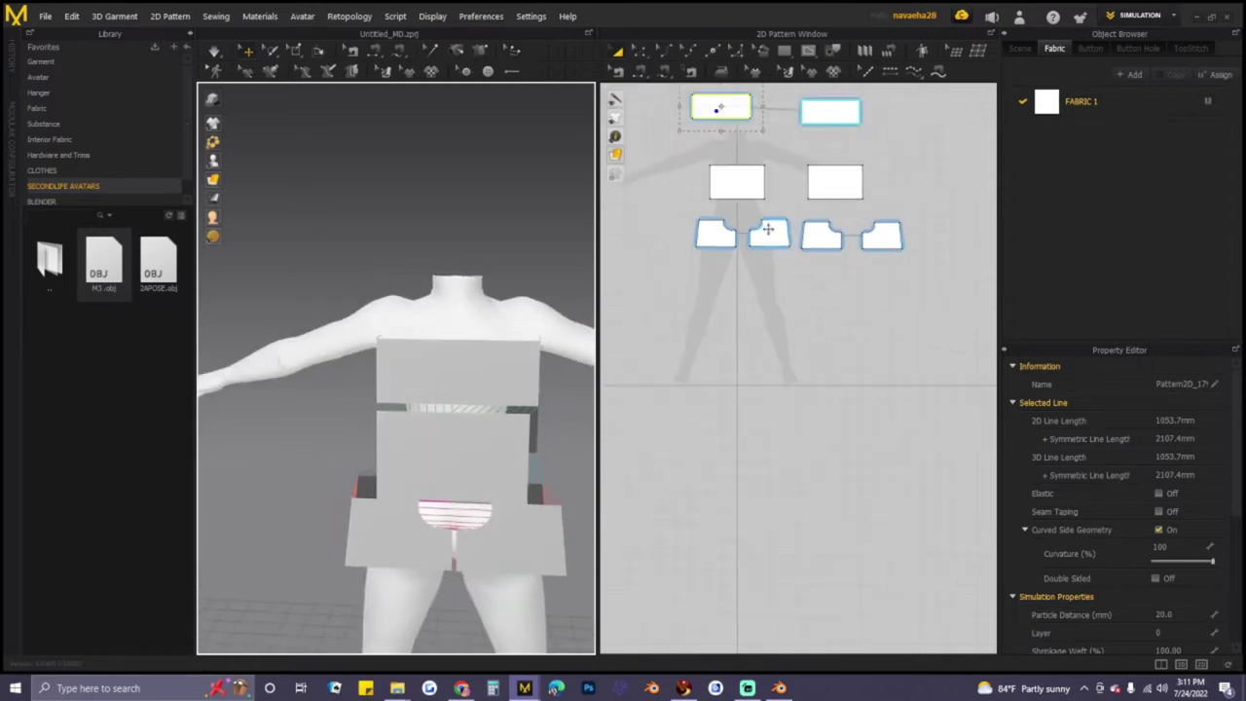
pyautogui.click(640, 74)
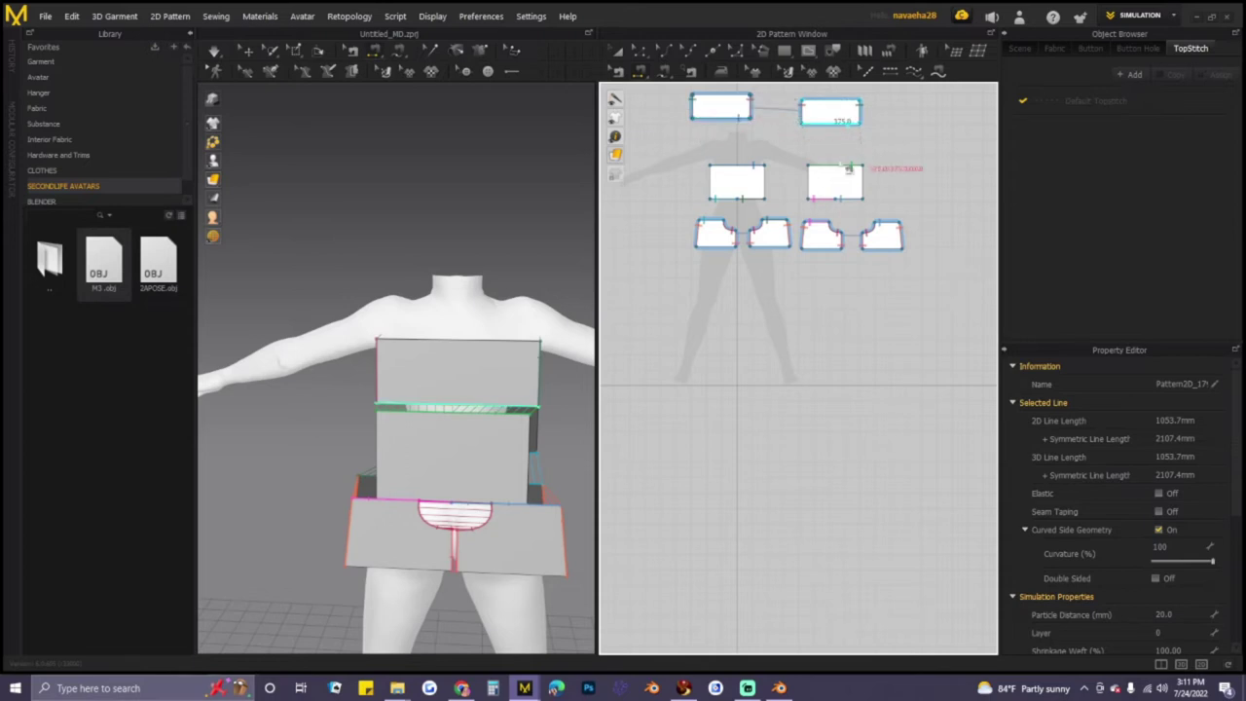
pyautogui.click(763, 195)
pyautogui.click(819, 197)
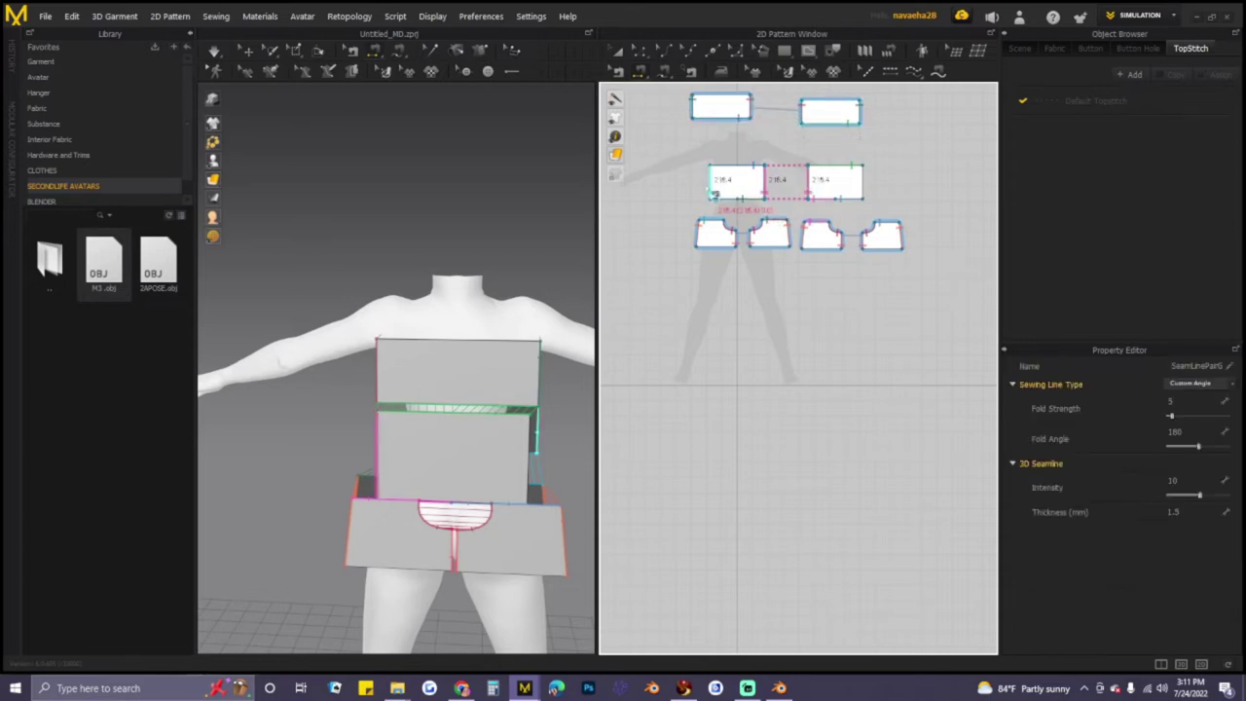
pyautogui.click(711, 183)
pyautogui.click(869, 193)
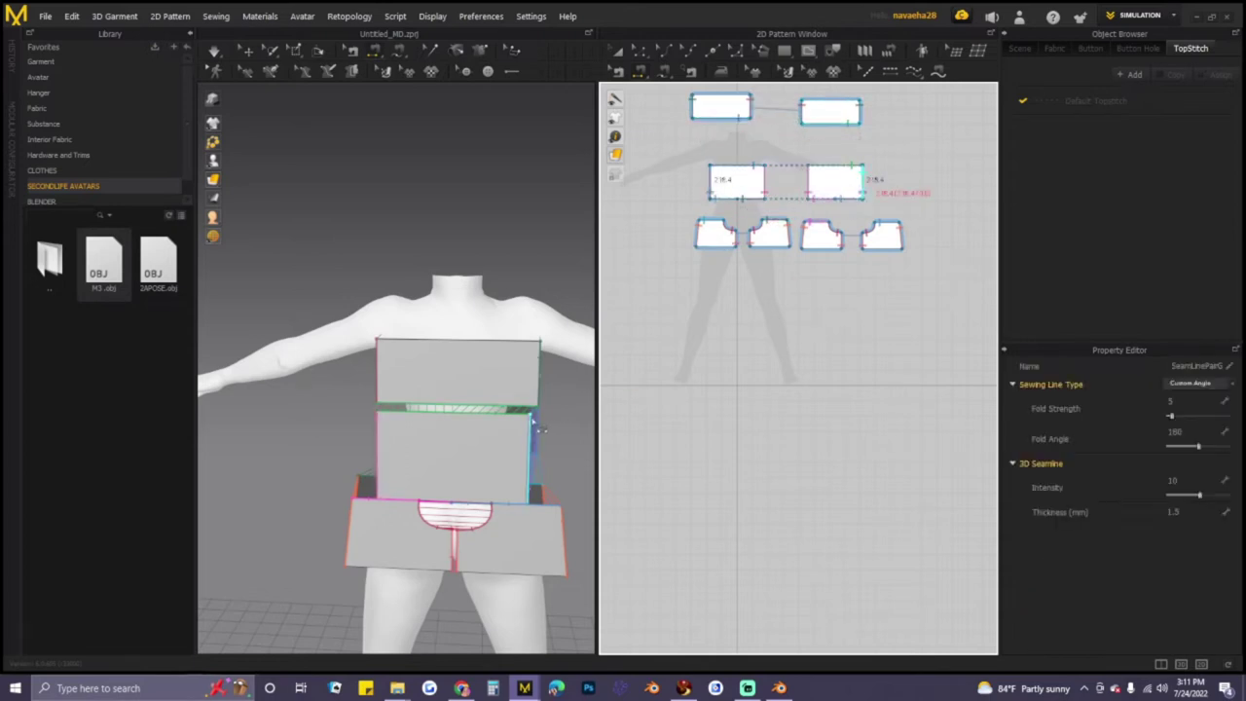
# - Start the simulation and pull the back shorts panels down over the avatar's hips
pyautogui.click(214, 52)
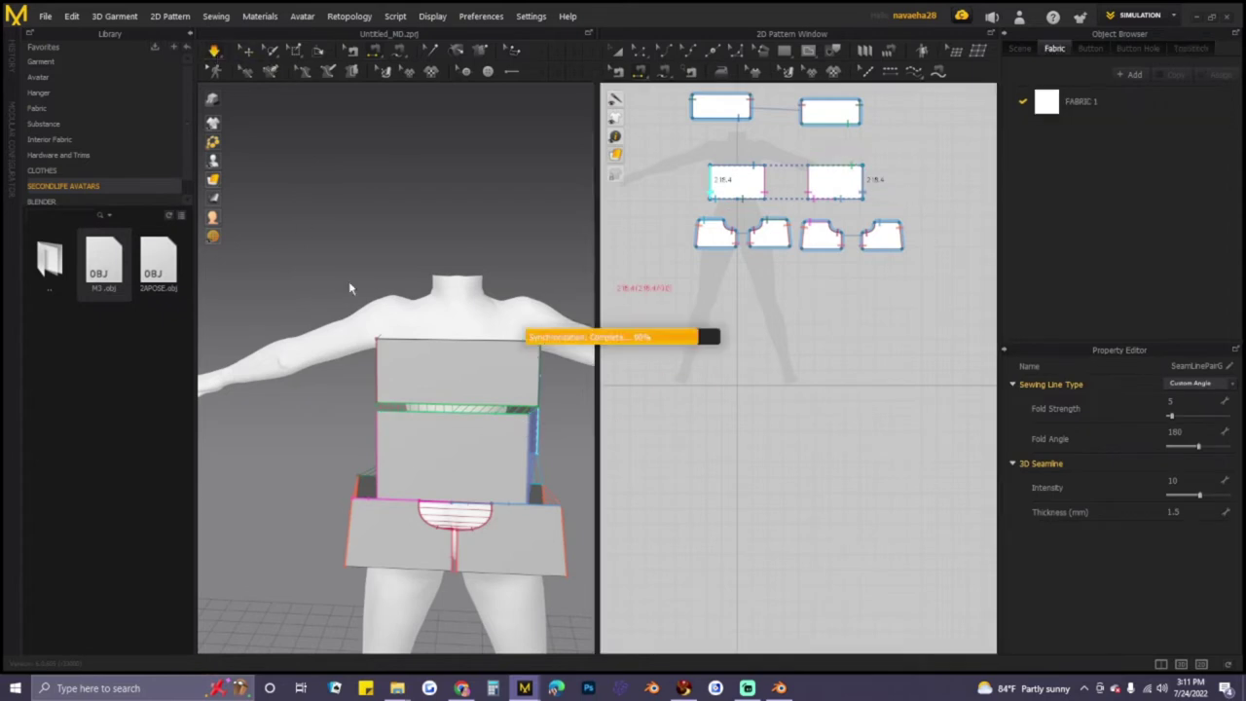
pyautogui.click(404, 543)
pyautogui.moveTo(401, 539); pyautogui.dragTo(389, 586)
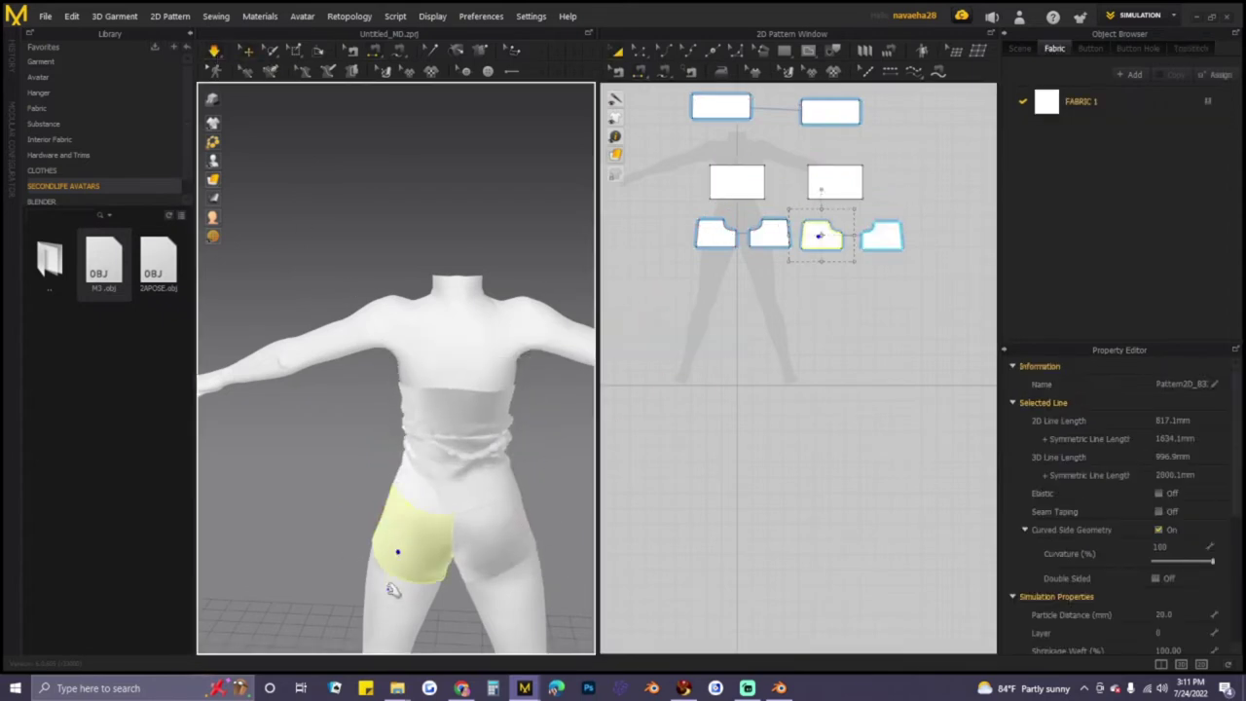
pyautogui.click(526, 569)
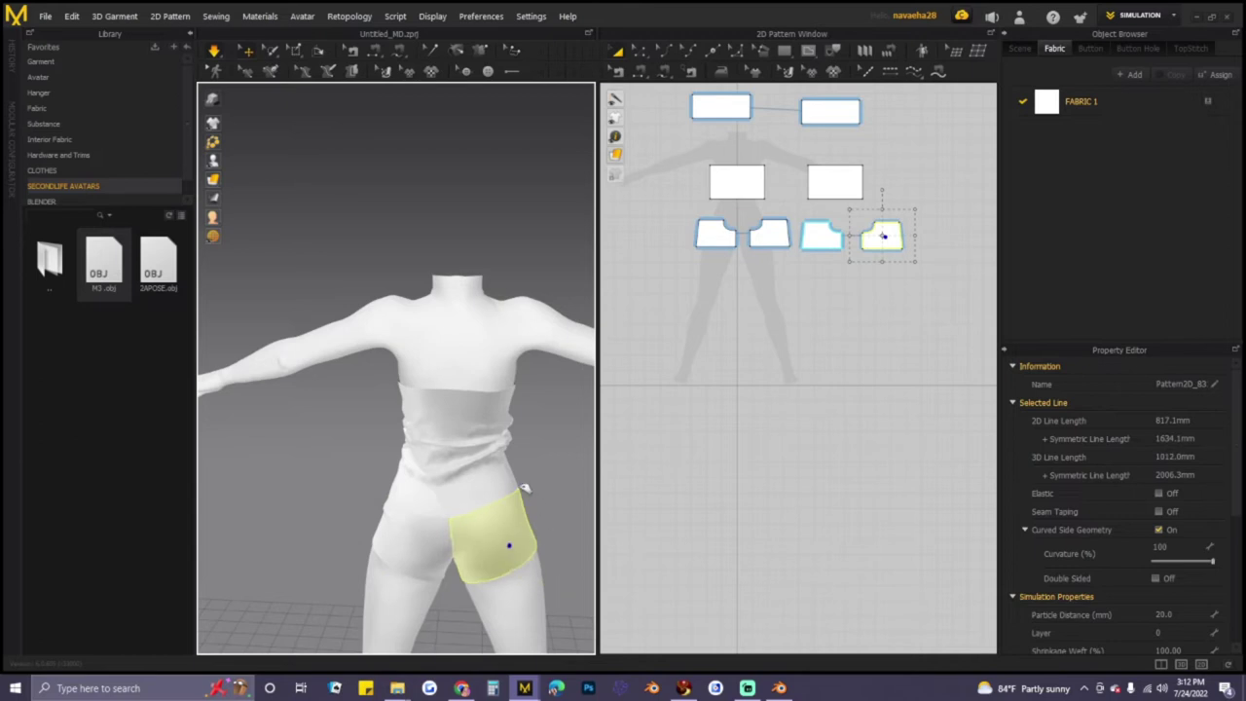
pyautogui.click(545, 553)
pyautogui.click(506, 526)
# - Pull the front chest panel up over the avatar's bust on both sides while the simulation runs
pyautogui.moveTo(556, 503); pyautogui.dragTo(463, 409, button='right')
pyautogui.click(467, 345)
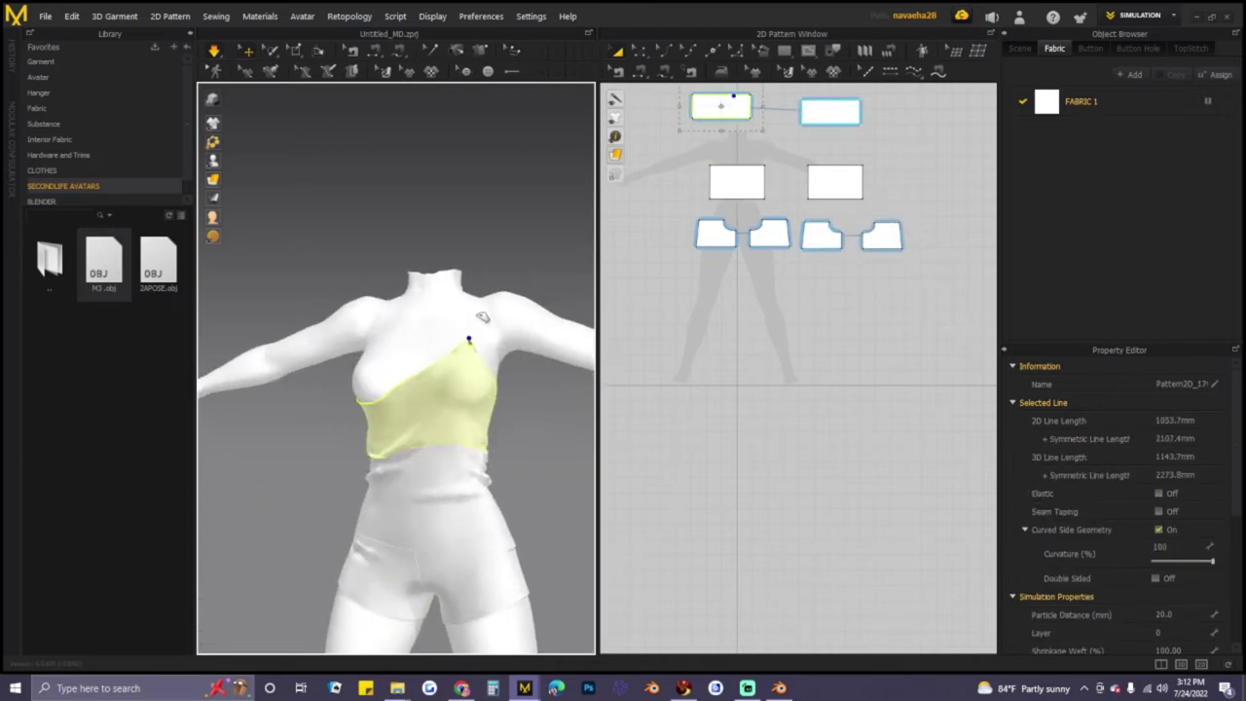
pyautogui.moveTo(458, 312); pyautogui.dragTo(456, 257)
pyautogui.moveTo(409, 390); pyautogui.dragTo(416, 258)
pyautogui.moveTo(468, 362); pyautogui.dragTo(427, 318)
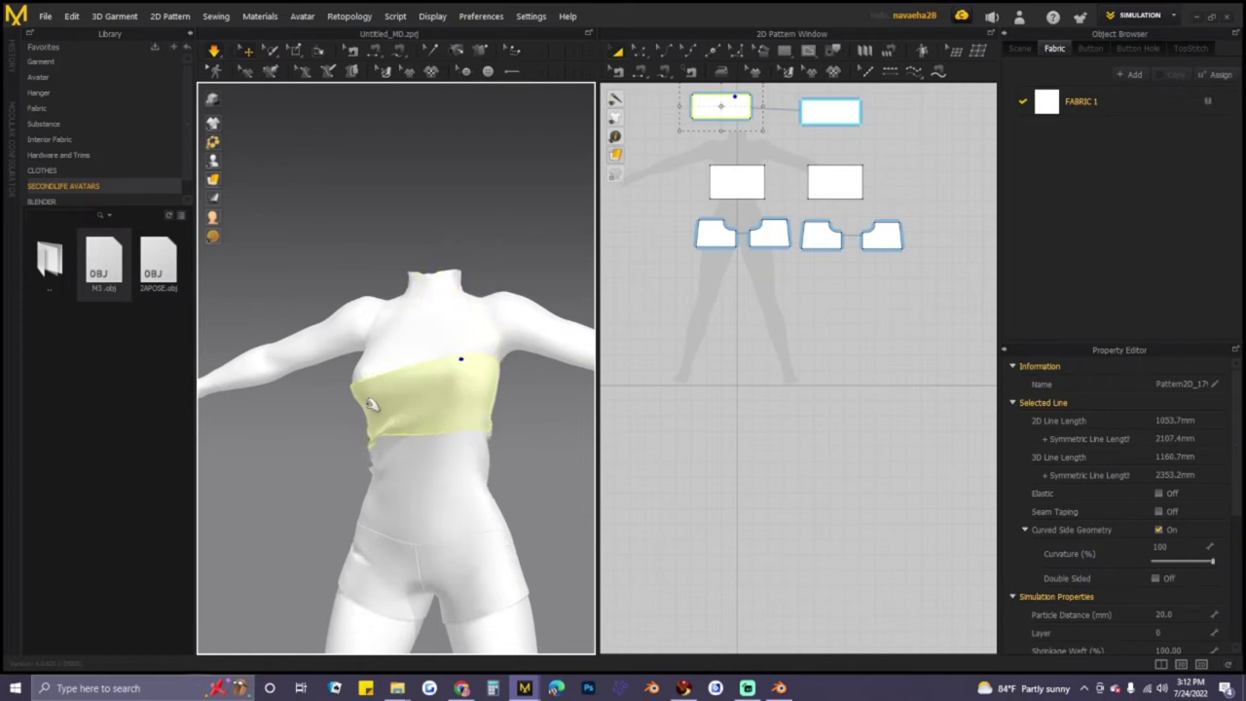
pyautogui.click(361, 378)
pyautogui.moveTo(375, 370); pyautogui.dragTo(426, 293)
pyautogui.moveTo(484, 371); pyautogui.dragTo(487, 337)
# - Narrow the linked front and back chest panels slightly in the 2D pattern
pyautogui.moveTo(545, 429); pyautogui.dragTo(536, 367, button='middle')
pyautogui.moveTo(537, 367); pyautogui.dragTo(551, 387, button='right')
pyautogui.moveTo(518, 356); pyautogui.dragTo(532, 418, button='middle')
pyautogui.moveTo(533, 419); pyautogui.dragTo(583, 358, button='right')
pyautogui.moveTo(746, 145); pyautogui.dragTo(755, 250, button='right')
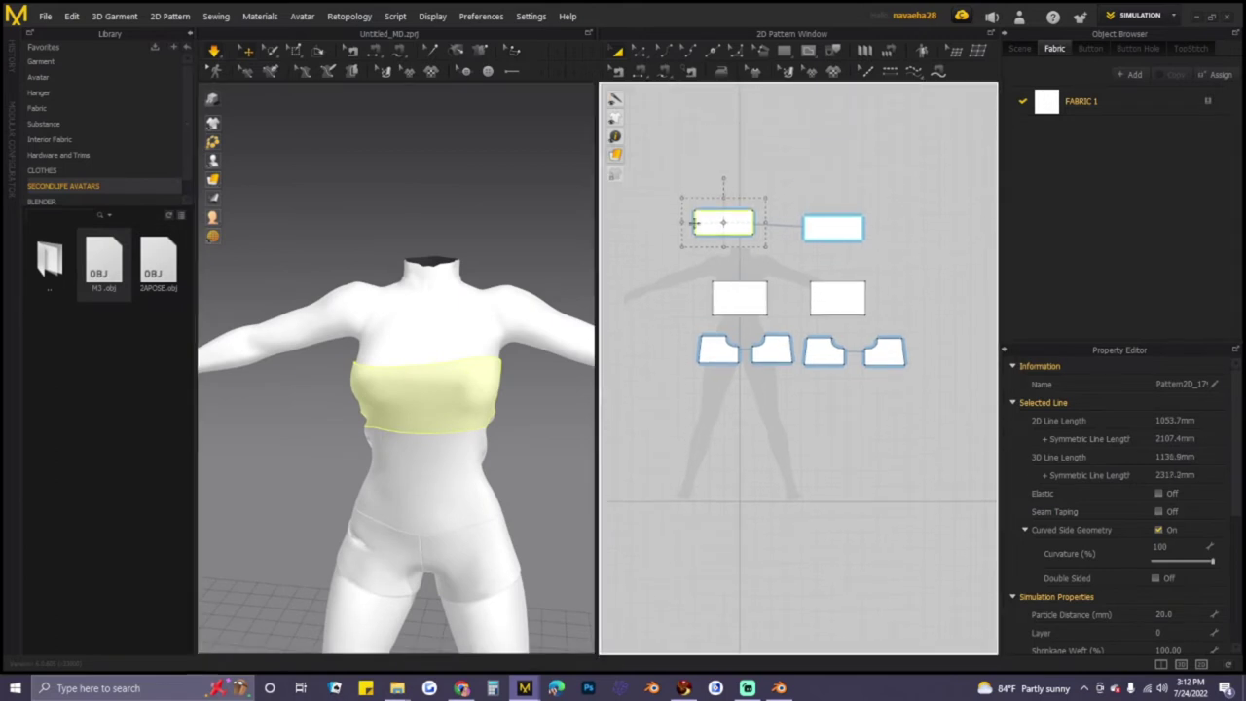
pyautogui.moveTo(683, 225); pyautogui.dragTo(692, 224)
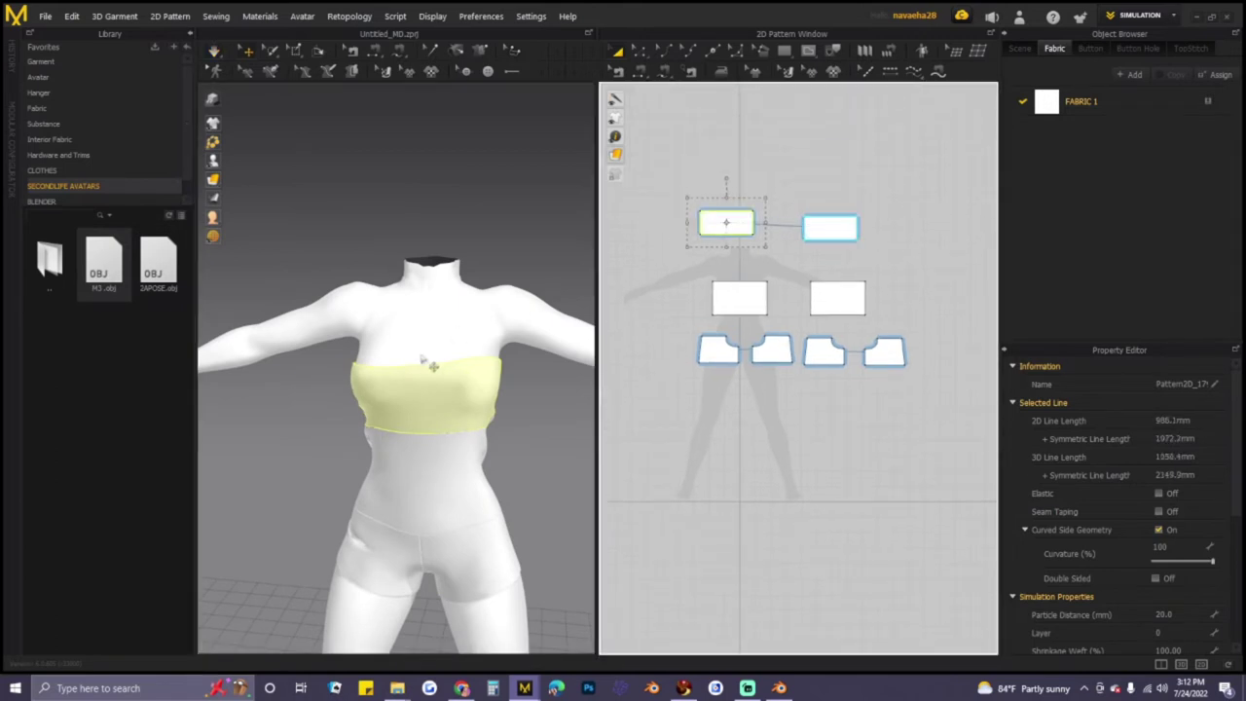
# - Adjust the placement of the front and back chest panels around the avatar's bust in 3D
pyautogui.moveTo(377, 379); pyautogui.dragTo(370, 356)
pyautogui.moveTo(370, 358); pyautogui.dragTo(340, 424, button='right')
pyautogui.moveTo(349, 428); pyautogui.dragTo(330, 410)
pyautogui.moveTo(463, 446); pyautogui.dragTo(397, 425, button='right')
pyautogui.moveTo(494, 485)
pyautogui.mouseDown()
pyautogui.moveTo(500, 461)
pyautogui.moveTo(509, 467)
pyautogui.mouseUp()
pyautogui.moveTo(565, 477); pyautogui.dragTo(512, 494, button='right')
pyautogui.moveTo(511, 492)
pyautogui.mouseDown()
pyautogui.moveTo(494, 487)
pyautogui.moveTo(509, 485)
pyautogui.mouseUp()
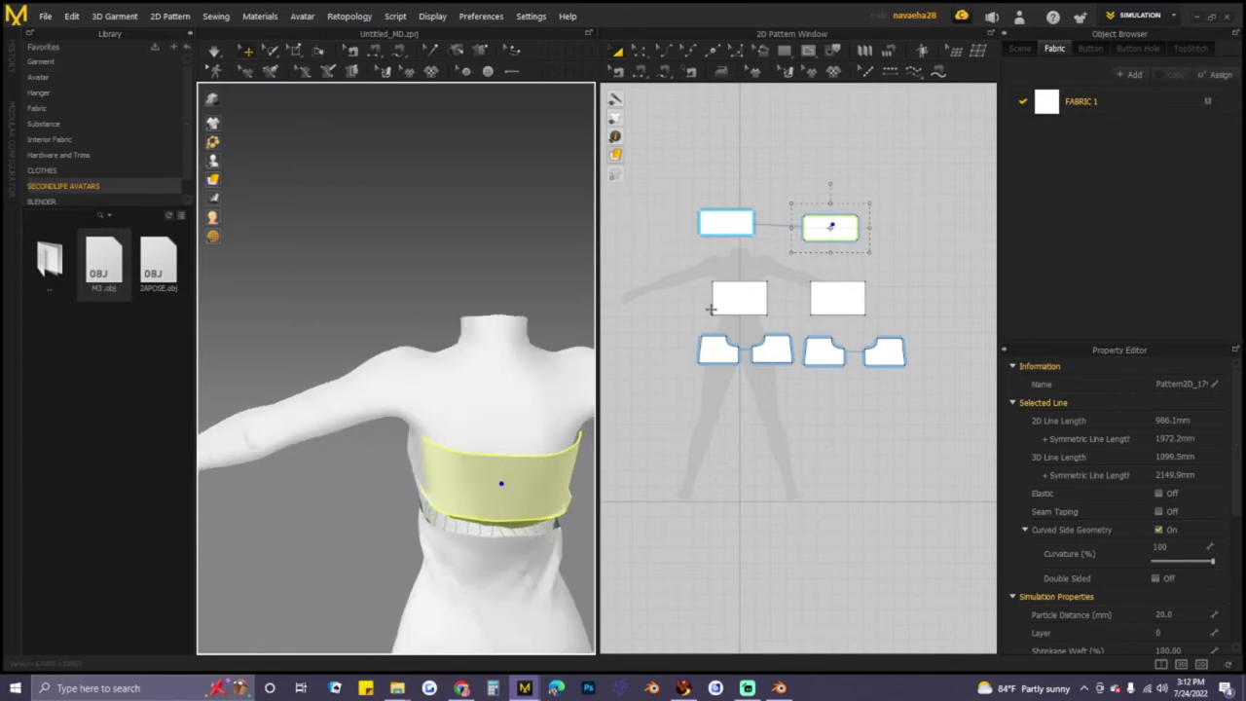
# - Lengthen the front and back torso panels together by raising their upper edges slightly in the 2D pattern
pyautogui.click(732, 284)
pyautogui.keyDown('shift'); pyautogui.click(827, 291); pyautogui.keyUp('shift')
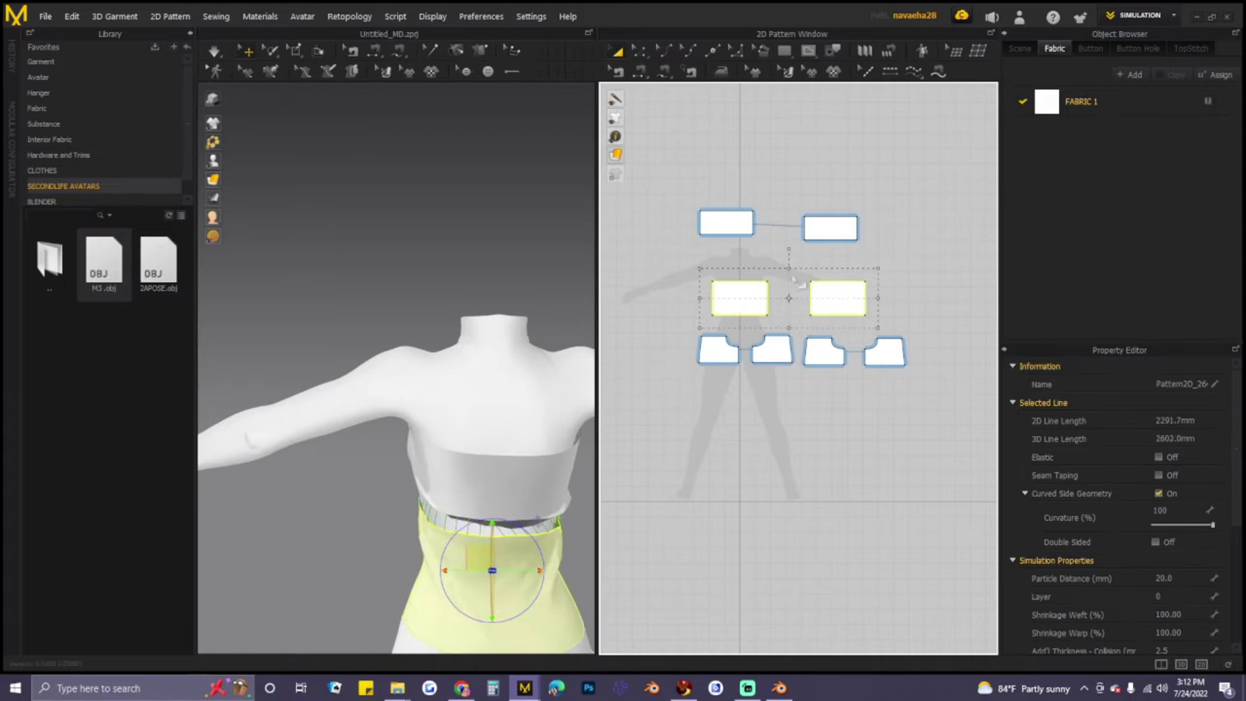
pyautogui.moveTo(790, 265); pyautogui.dragTo(790, 261)
# - Run the simulation and pull the front chest panel into place over both sides of the bust
pyautogui.moveTo(372, 185); pyautogui.dragTo(441, 246, button='right')
pyautogui.click(413, 337)
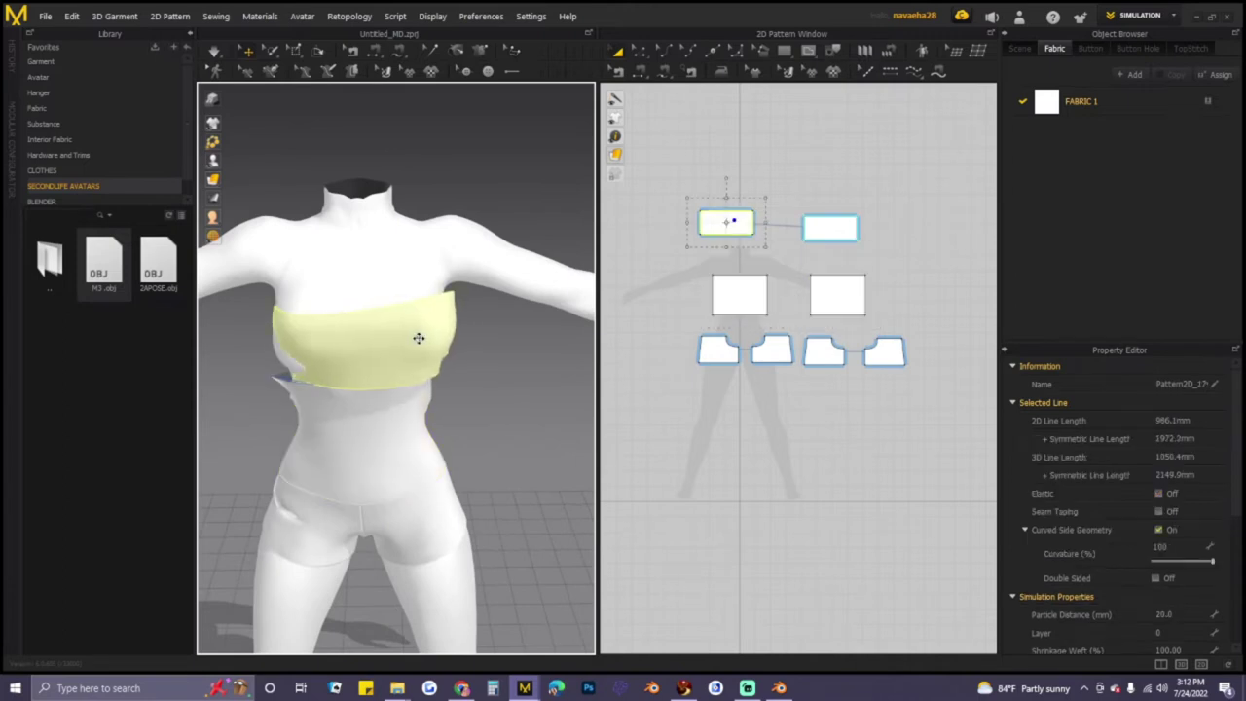
pyautogui.moveTo(418, 338); pyautogui.dragTo(357, 234)
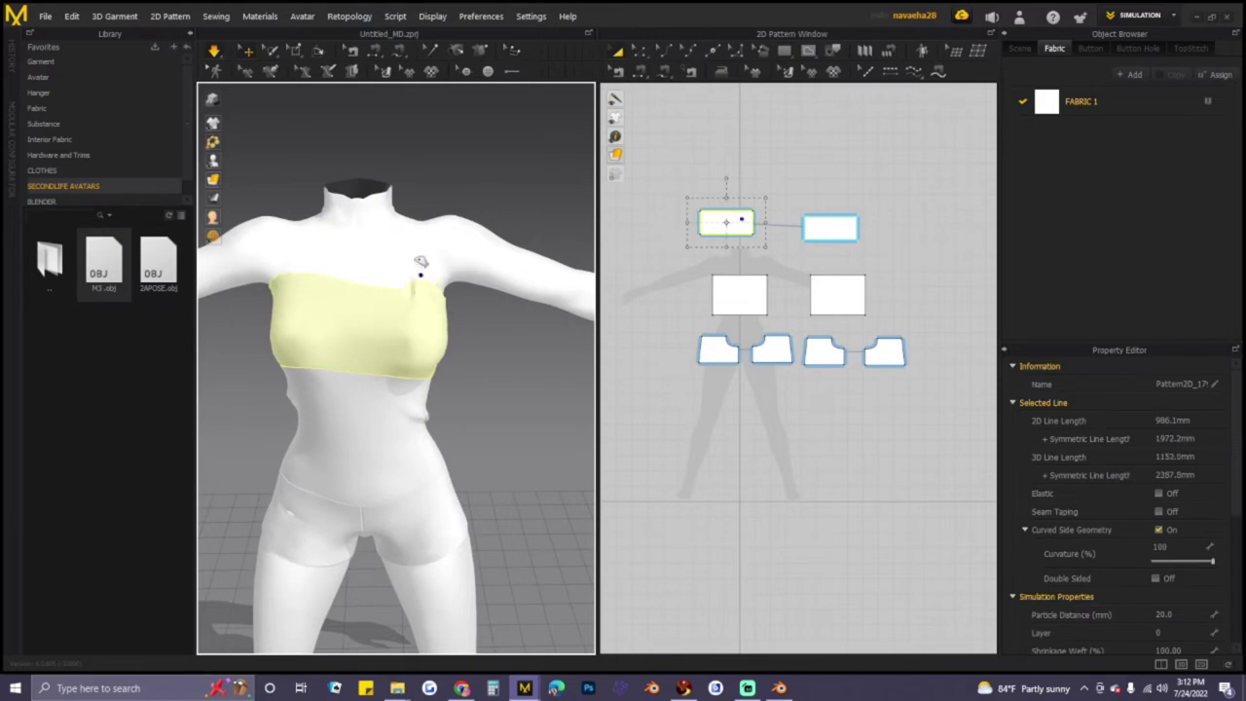
pyautogui.moveTo(299, 340); pyautogui.dragTo(317, 368)
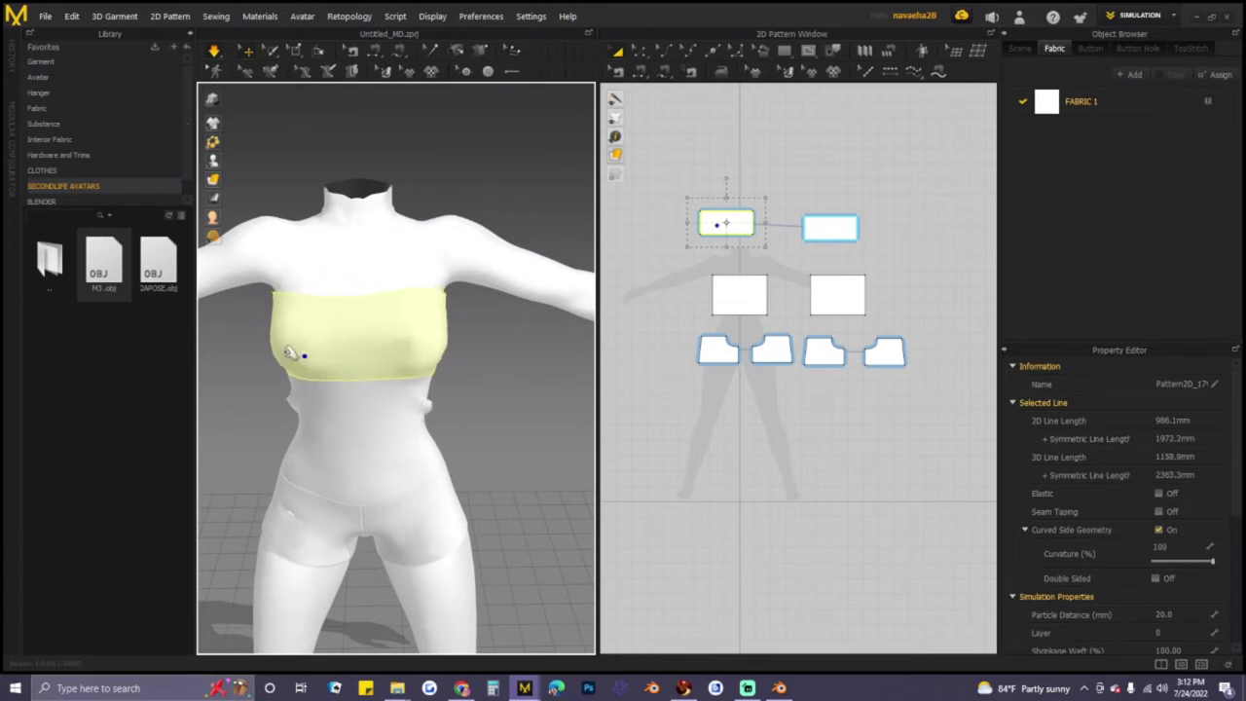
# - Tug the lower corners of the front torso panel and the front shorts panels into place on the hips during simulation
pyautogui.click(392, 431)
pyautogui.moveTo(292, 467); pyautogui.dragTo(323, 478)
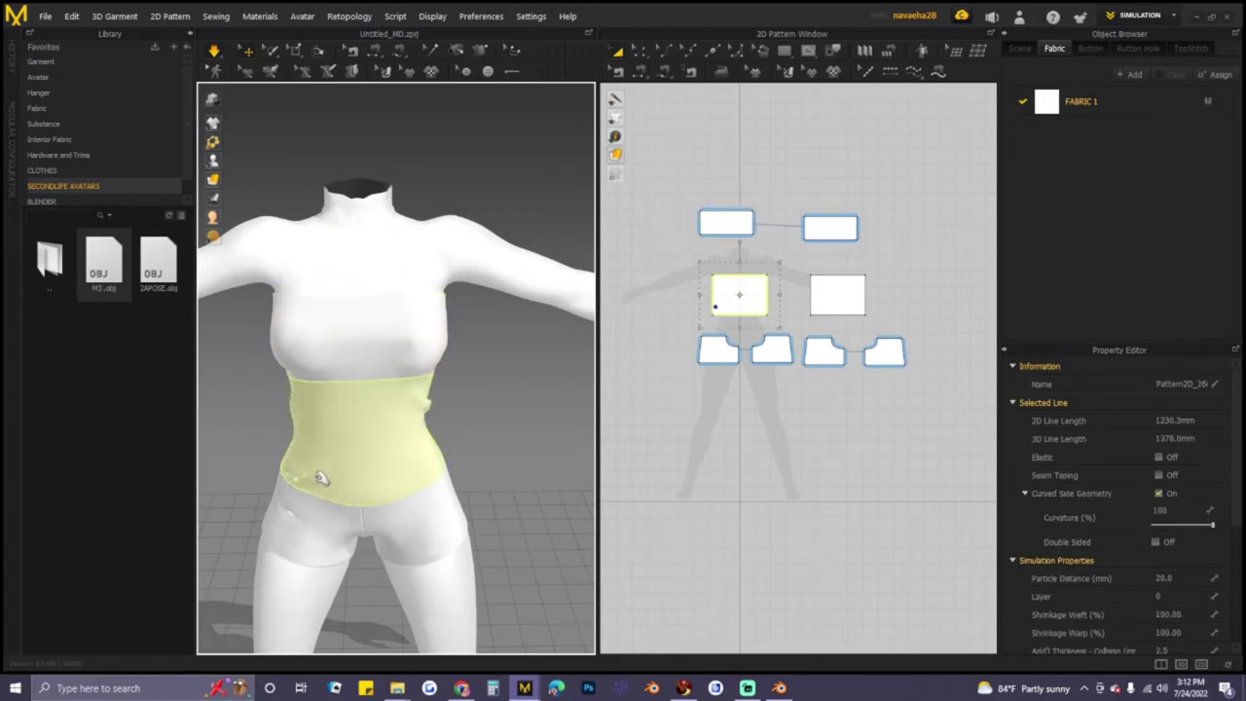
pyautogui.moveTo(418, 458); pyautogui.dragTo(451, 496)
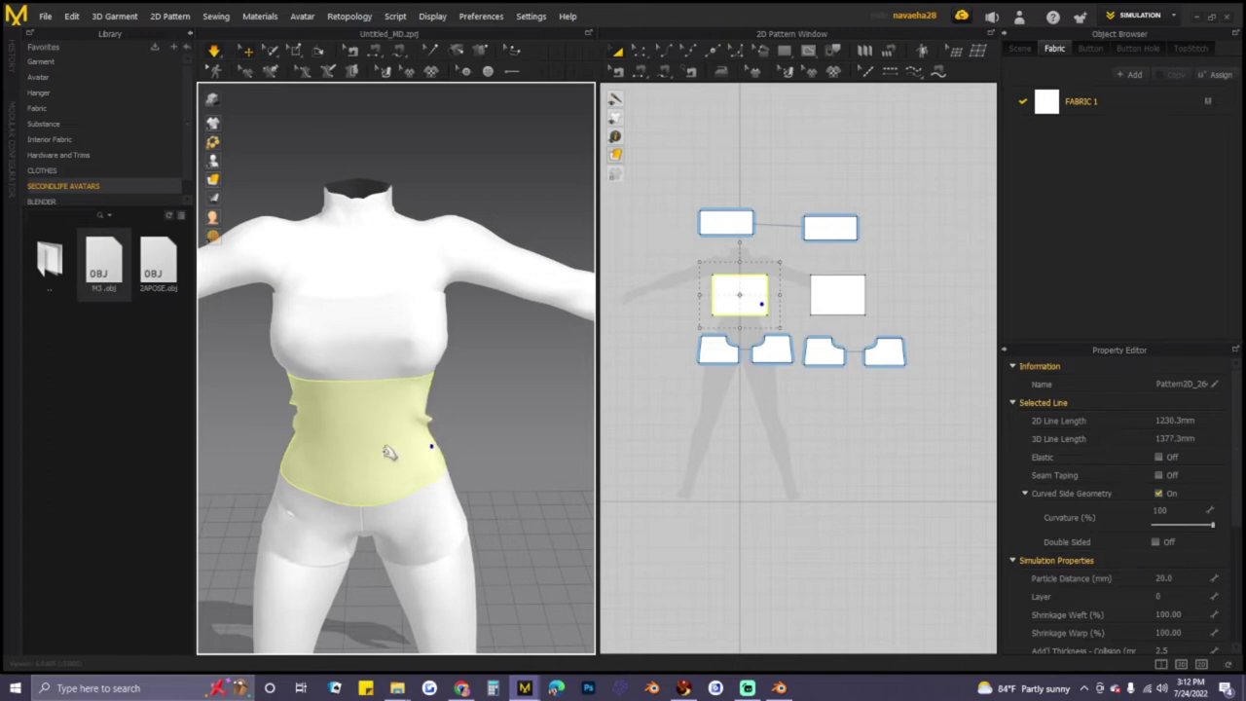
pyautogui.click(292, 520)
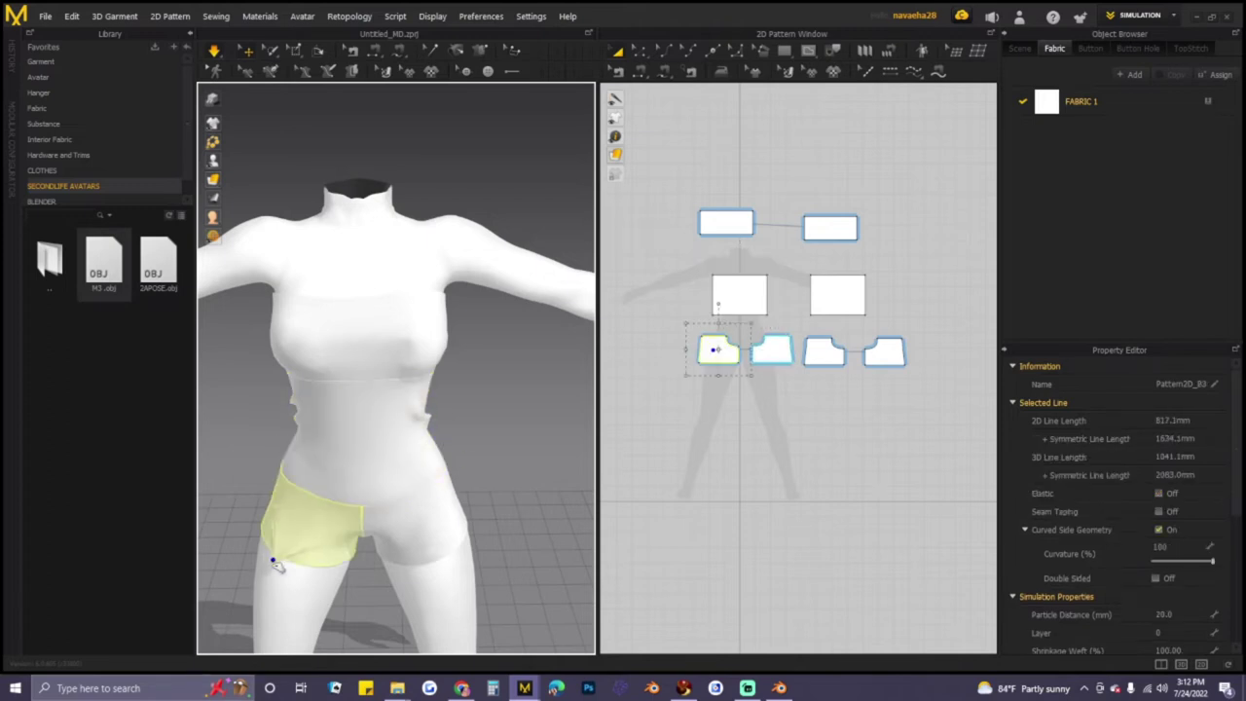
pyautogui.click(448, 482)
# - Examine the simulated garment's fit from the front, back and sides of the avatar
pyautogui.moveTo(482, 505); pyautogui.dragTo(489, 299, button='middle')
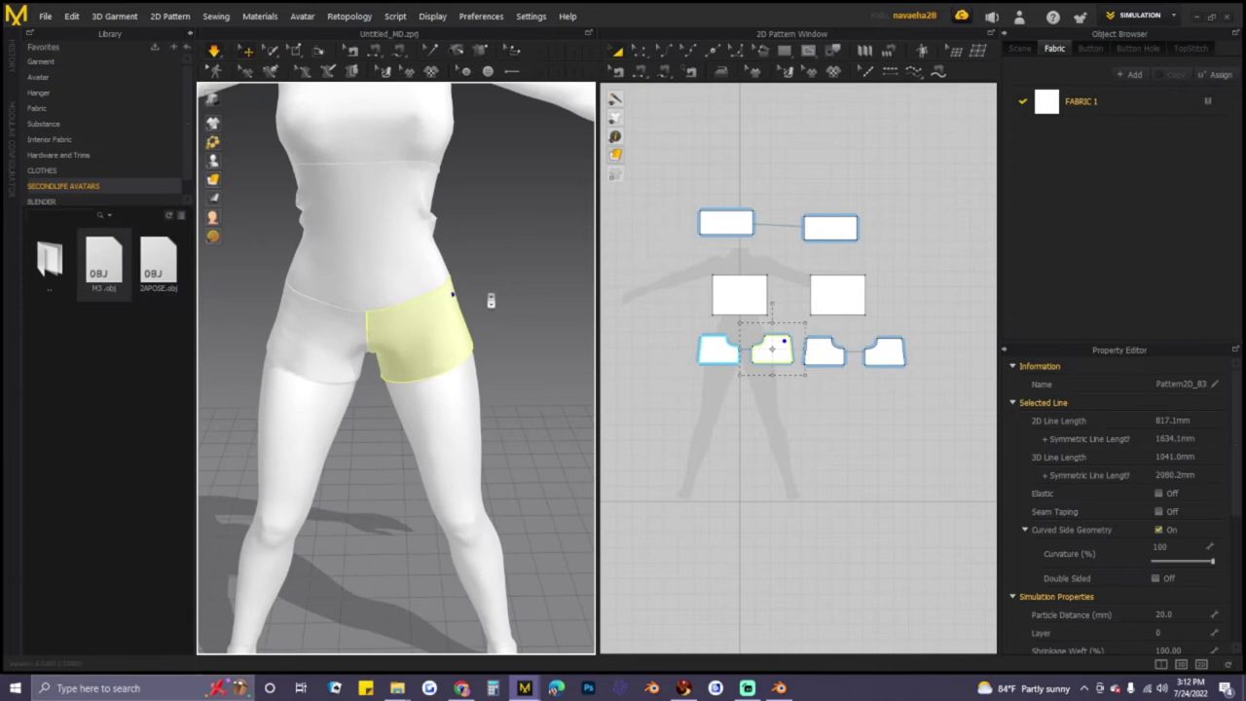
pyautogui.scroll(-1, 492, 297)
pyautogui.moveTo(532, 294); pyautogui.dragTo(255, 281, button='right')
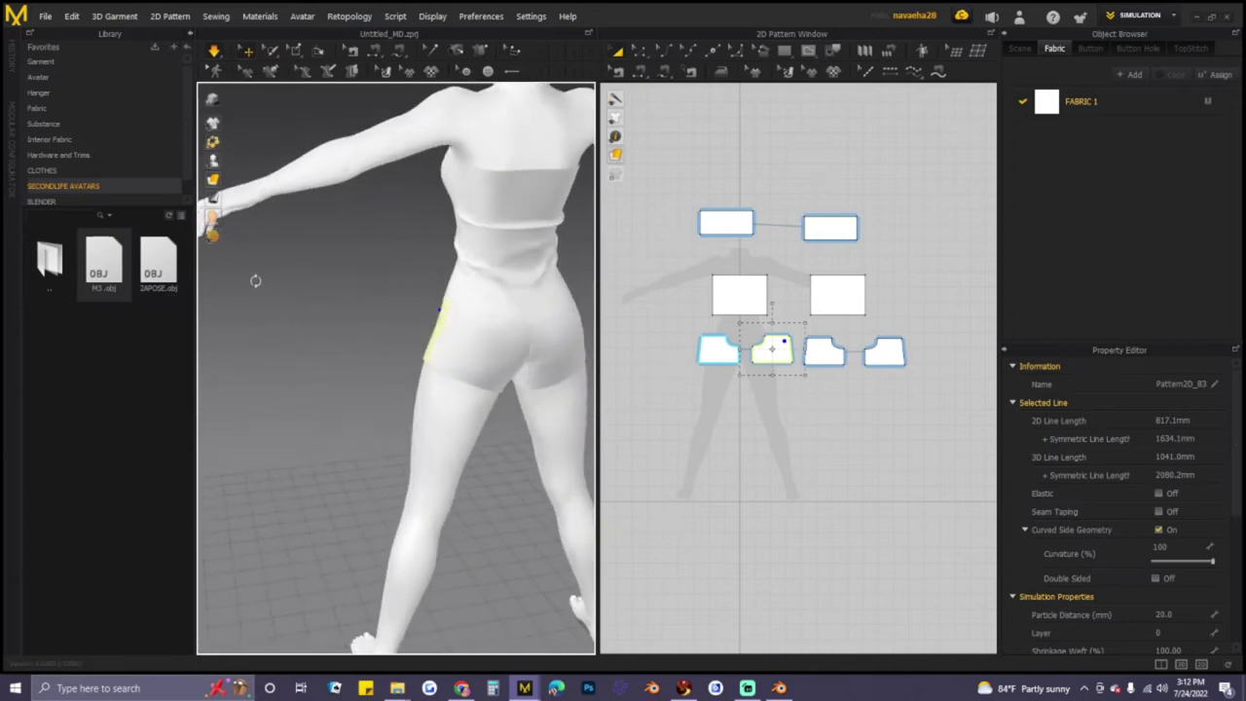
pyautogui.click(510, 313)
pyautogui.moveTo(505, 256); pyautogui.dragTo(637, 324, button='right')
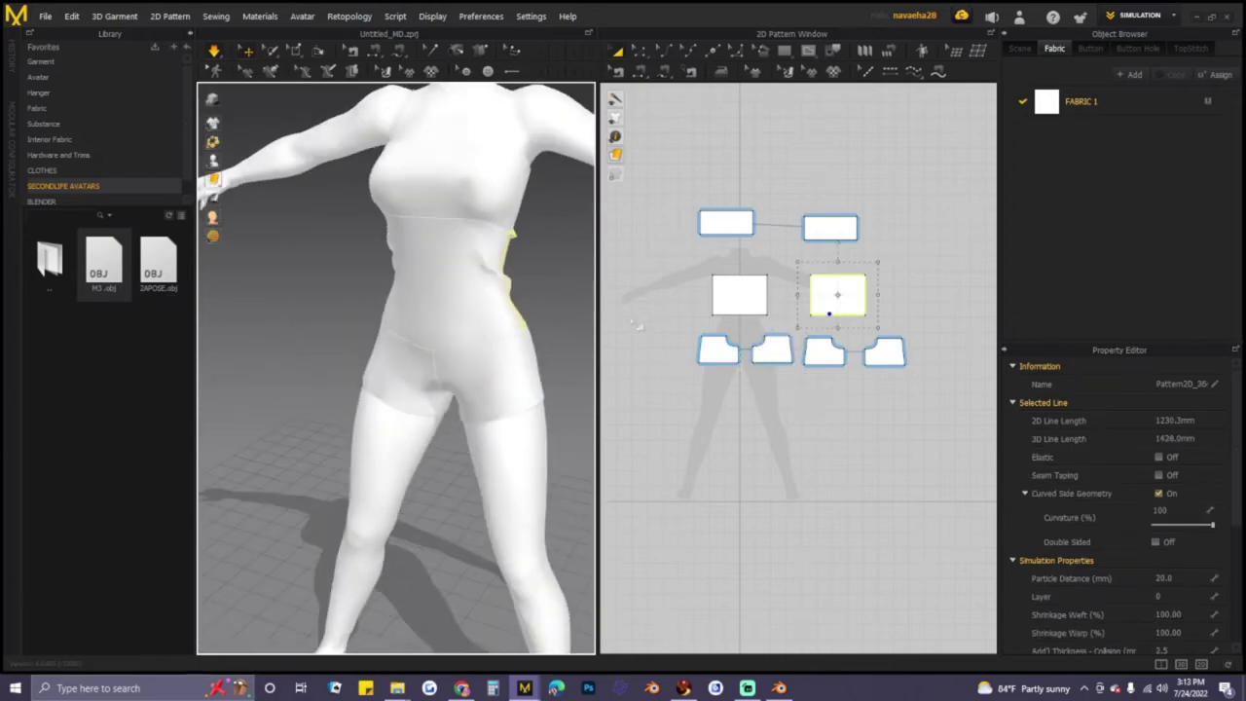
pyautogui.moveTo(506, 296); pyautogui.dragTo(427, 374, button='middle')
pyautogui.moveTo(425, 374); pyautogui.dragTo(480, 354, button='right')
# - Select the entire avatar and change its material color to dark brown
pyautogui.click(418, 201)
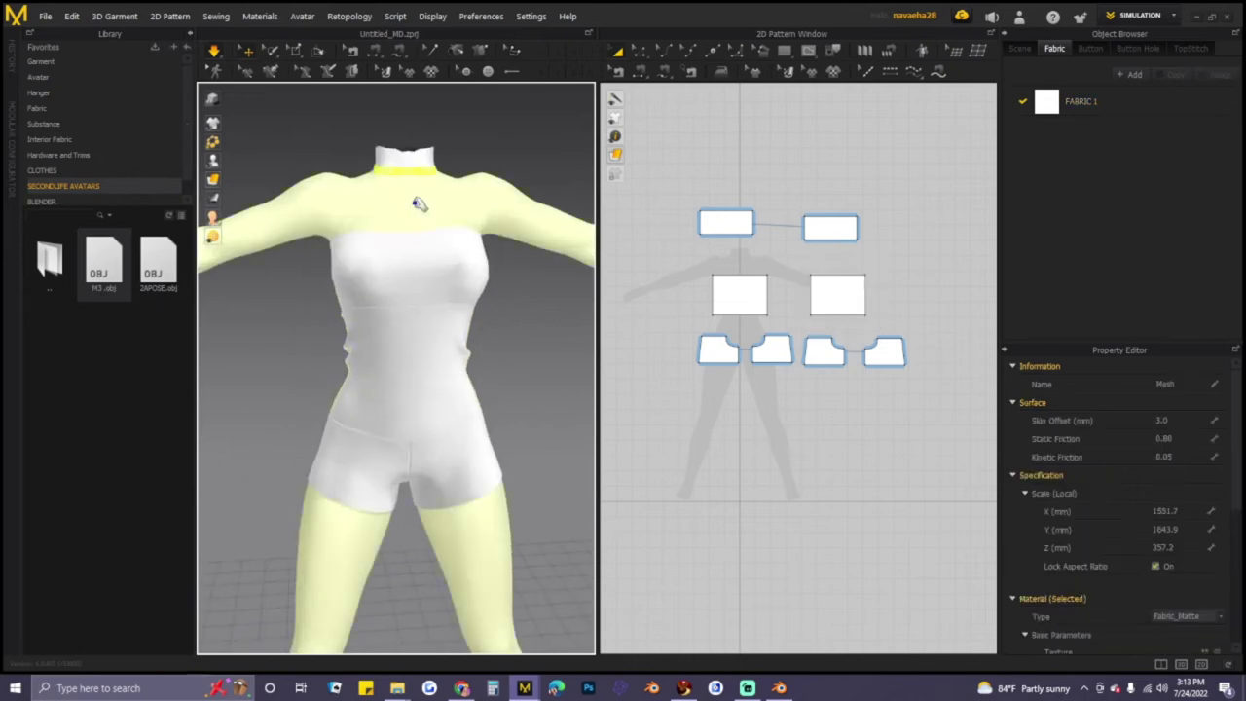
pyautogui.rightClick(418, 201)
pyautogui.click(450, 211)
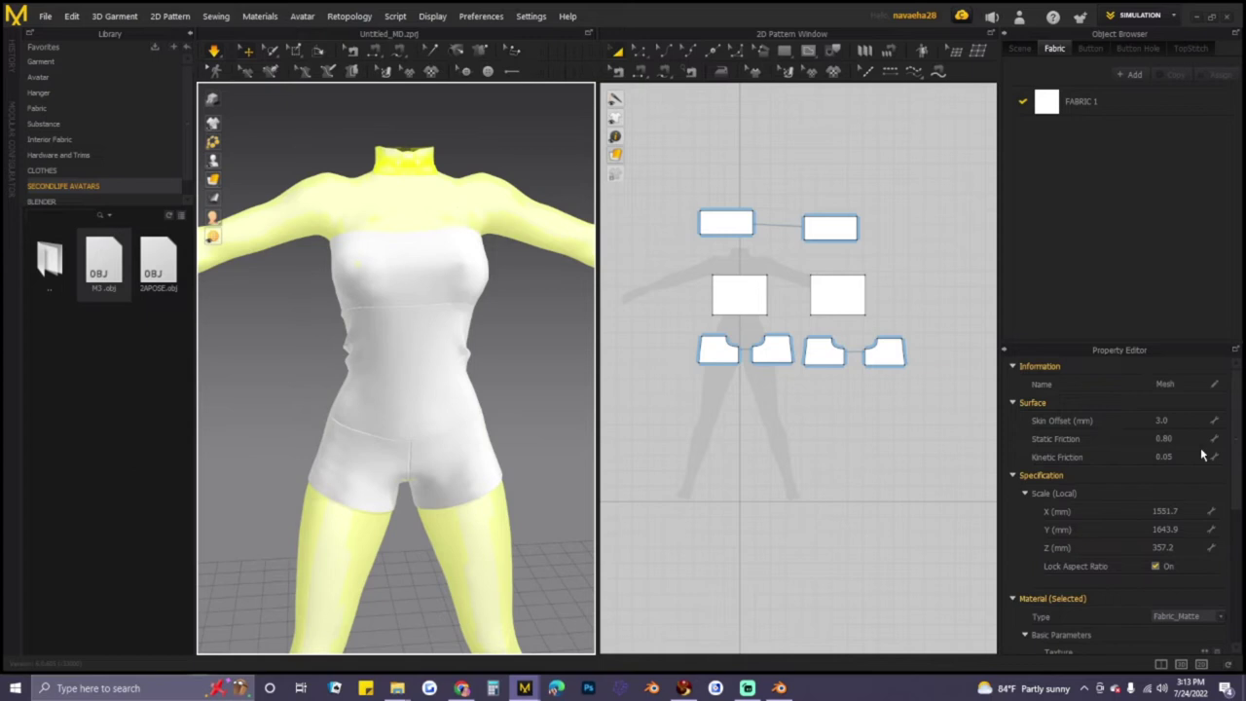
pyautogui.scroll(-5, 1200, 446)
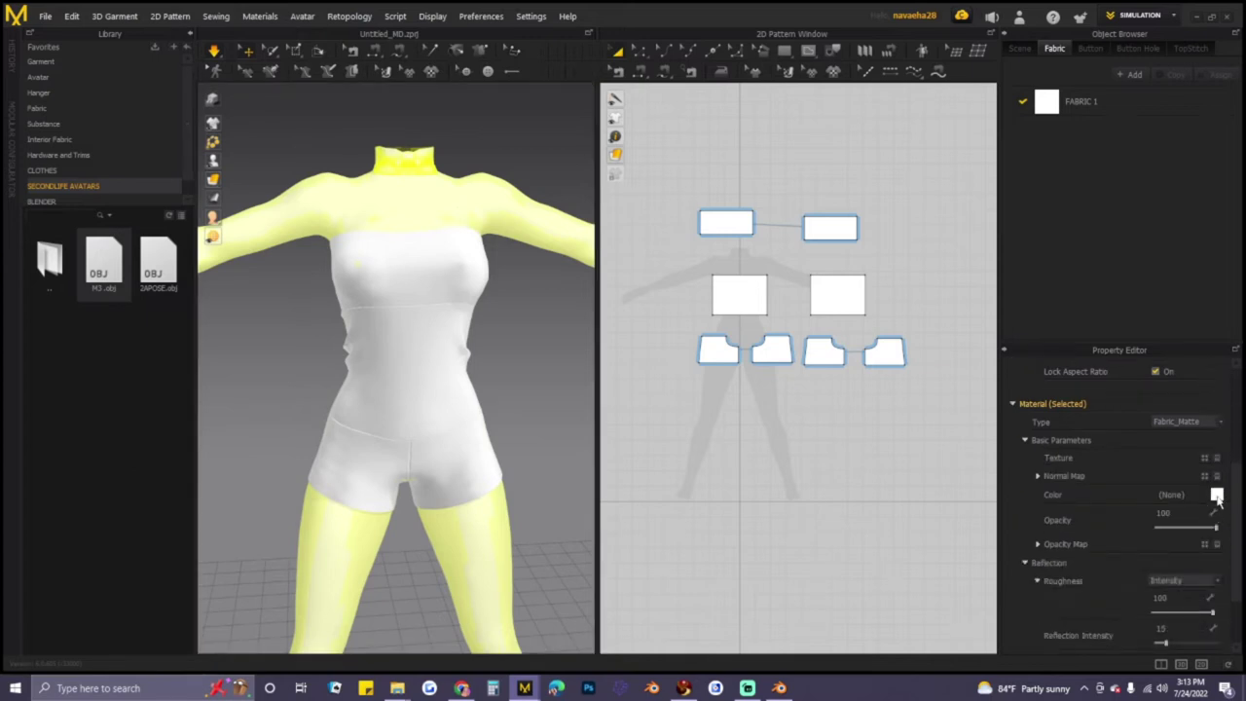
pyautogui.click(1216, 496)
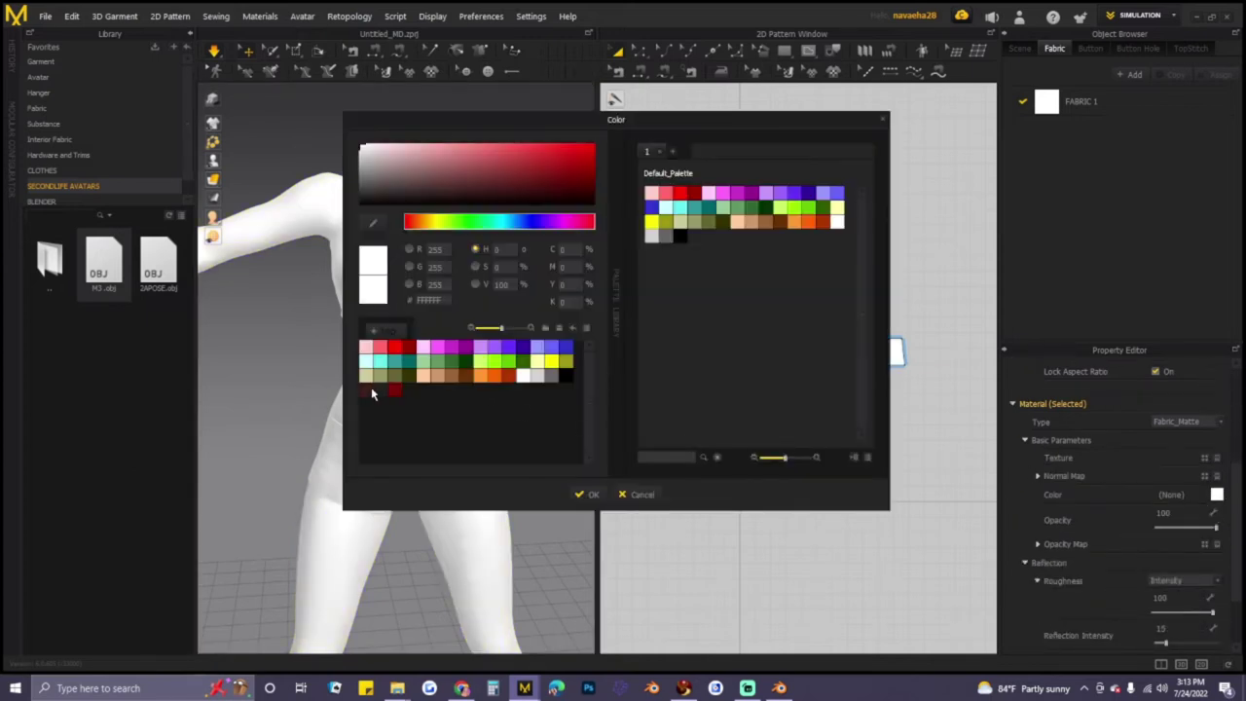
pyautogui.click(366, 390)
pyautogui.click(584, 494)
pyautogui.click(548, 386)
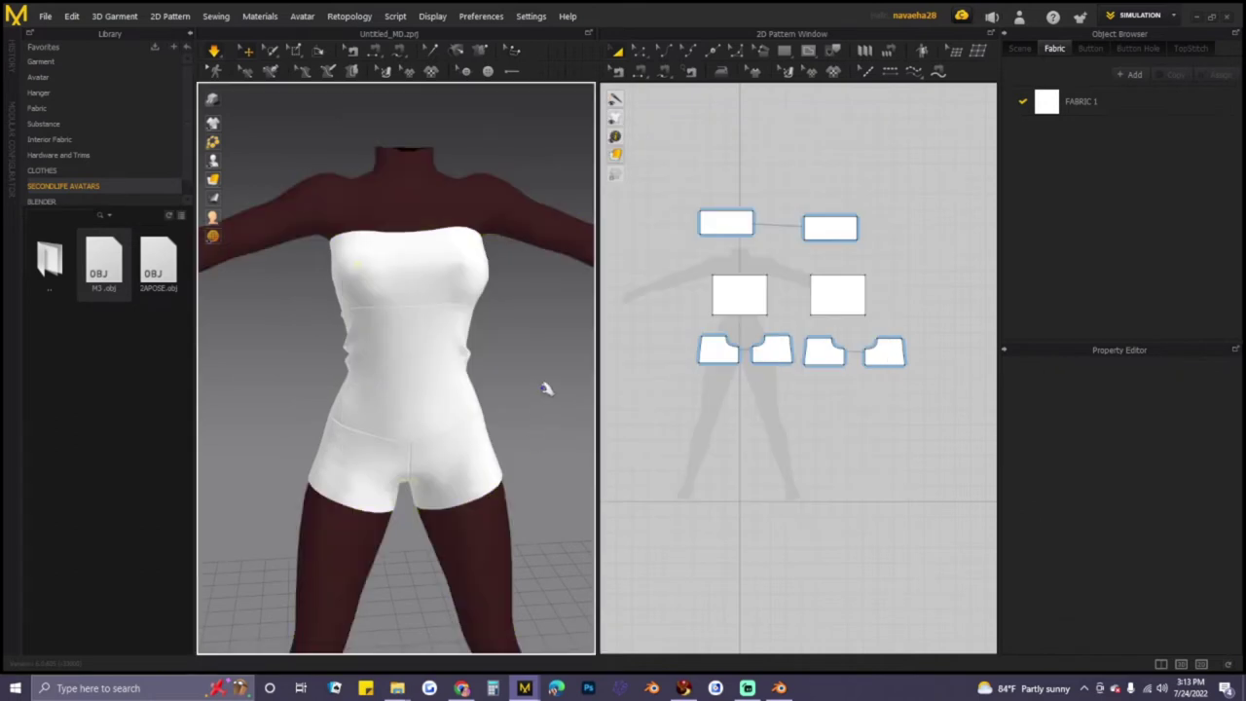
# - Check the garment's fit at the crotch, chest and waist against the recolored avatar
pyautogui.moveTo(588, 394); pyautogui.dragTo(531, 368, button='right')
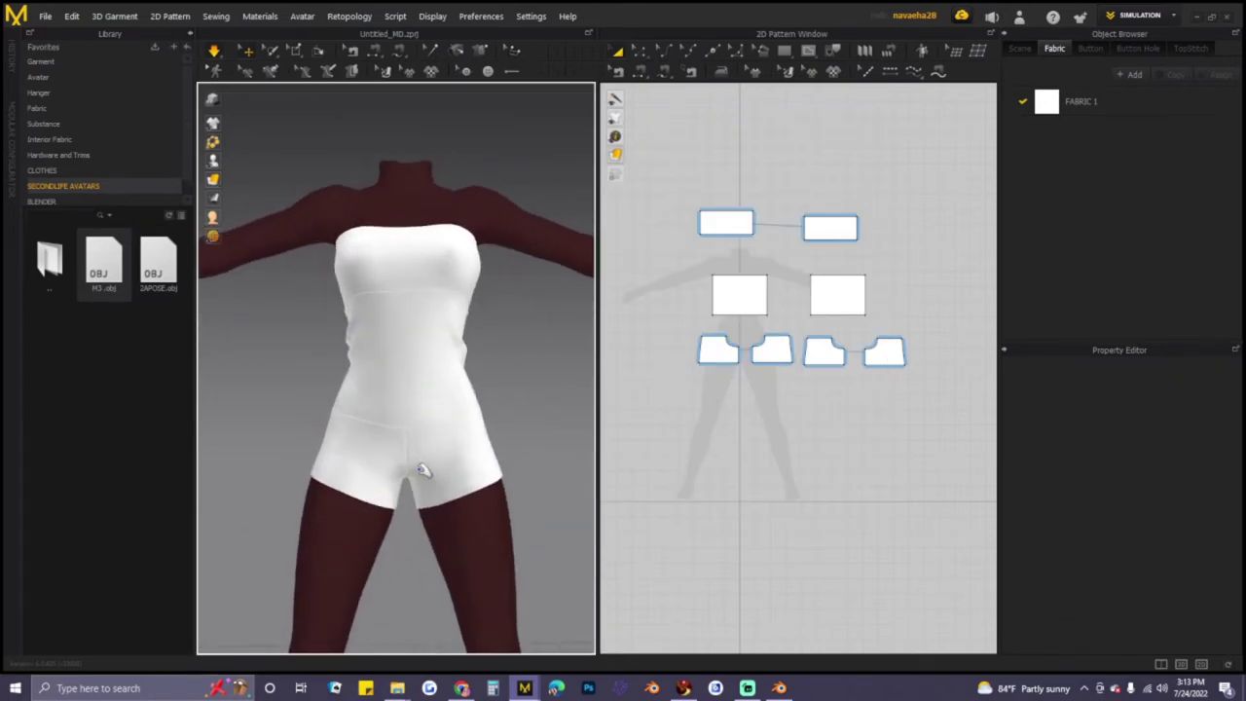
pyautogui.click(424, 475)
pyautogui.click(521, 405)
pyautogui.moveTo(523, 400); pyautogui.dragTo(545, 325, button='middle')
pyautogui.moveTo(545, 325); pyautogui.dragTo(522, 374, button='right')
pyautogui.click(385, 185)
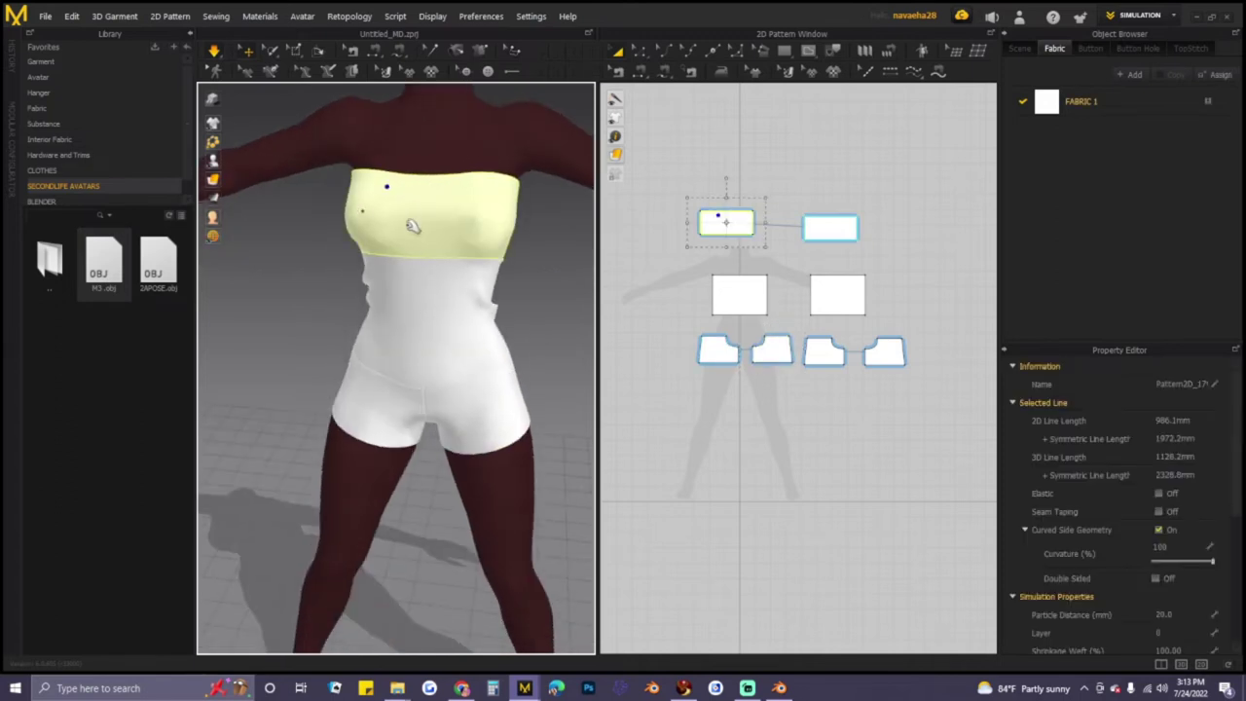
pyautogui.click(562, 237)
pyautogui.moveTo(458, 244); pyautogui.dragTo(395, 285, button='right')
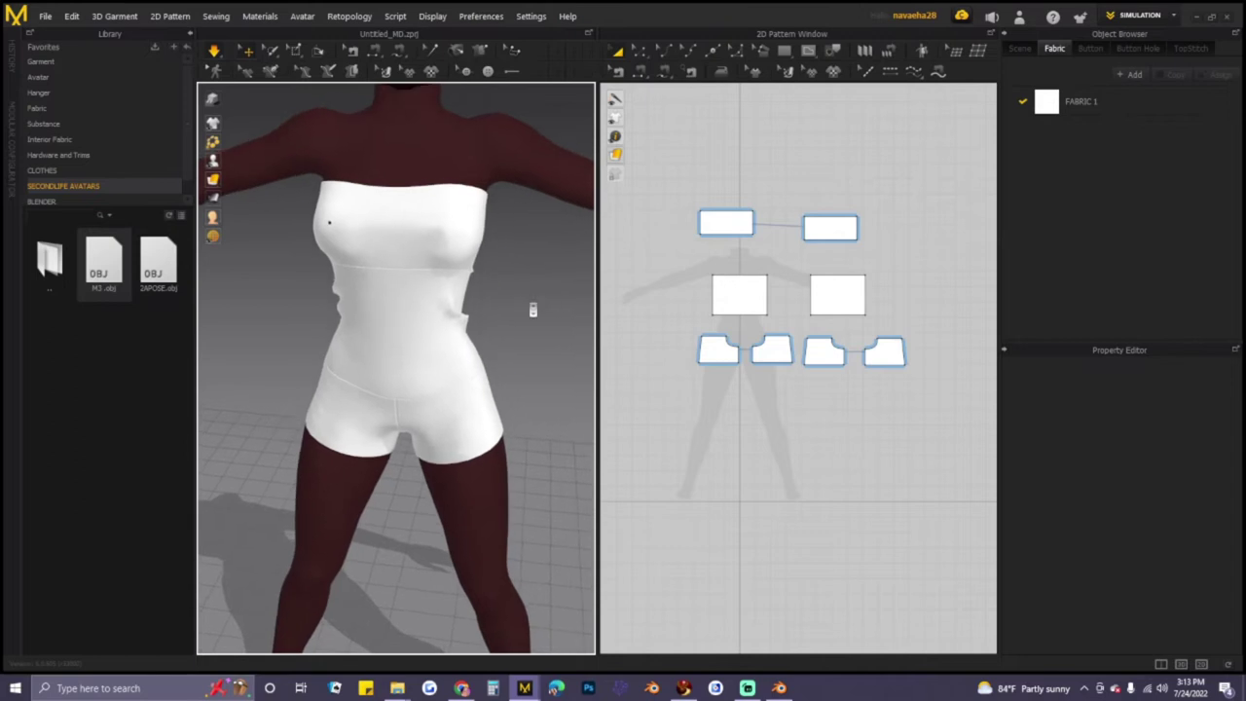
# - Rearrange the chest and torso panels in two compact rows above the avatar silhouette in the 2D pattern
pyautogui.scroll(-3, 571, 327)
pyautogui.moveTo(737, 297); pyautogui.dragTo(723, 272)
pyautogui.click(728, 216)
pyautogui.moveTo(728, 211); pyautogui.dragTo(741, 161)
pyautogui.click(827, 211)
pyautogui.moveTo(827, 211); pyautogui.dragTo(802, 163)
pyautogui.click(725, 267)
pyautogui.moveTo(725, 267); pyautogui.dragTo(747, 217)
pyautogui.moveTo(837, 294); pyautogui.dragTo(810, 216)
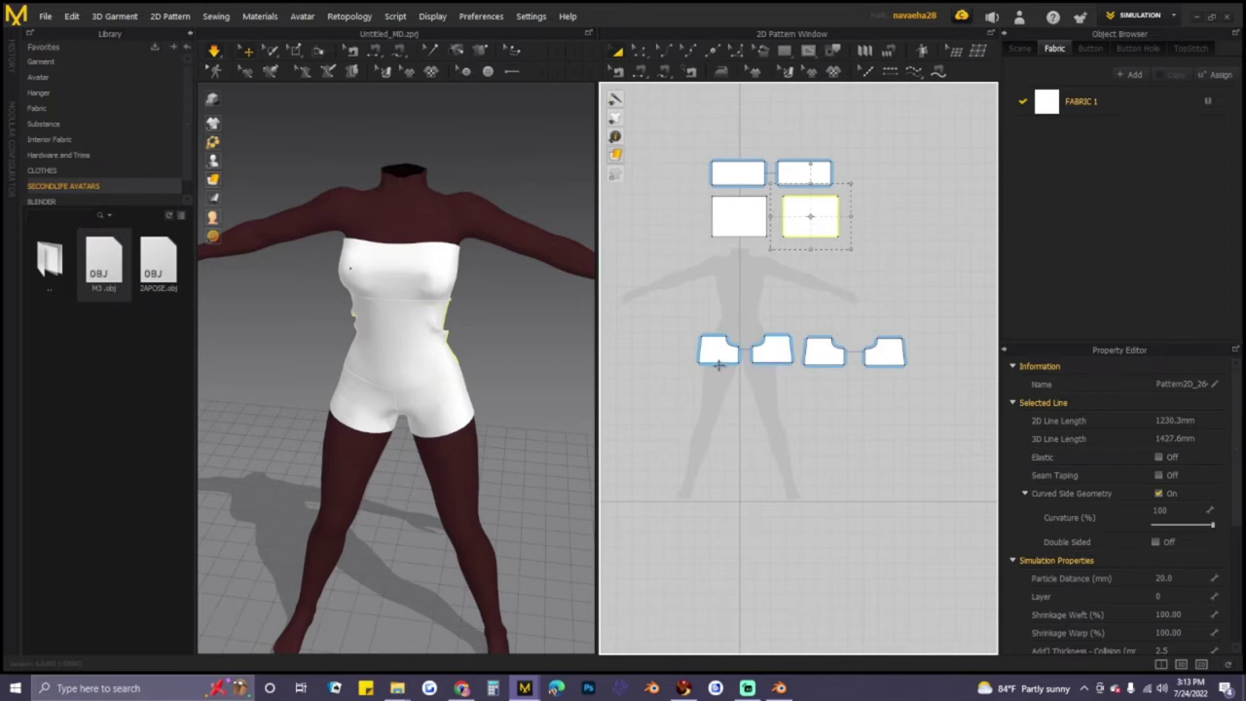
# - Move all four shorts panels lower over the silhouette's thighs and adjust the spacing of the back pair
pyautogui.click(684, 336)
pyautogui.moveTo(920, 402); pyautogui.dragTo(937, 407)
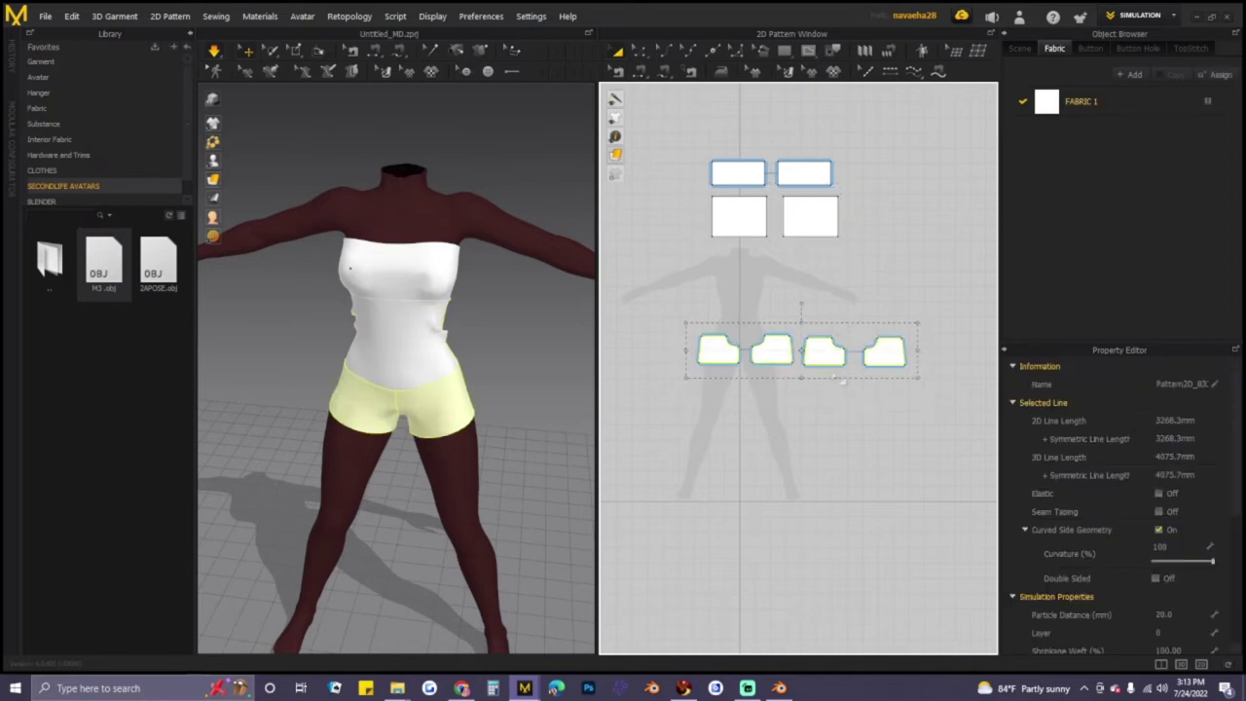
pyautogui.moveTo(820, 352); pyautogui.dragTo(813, 376)
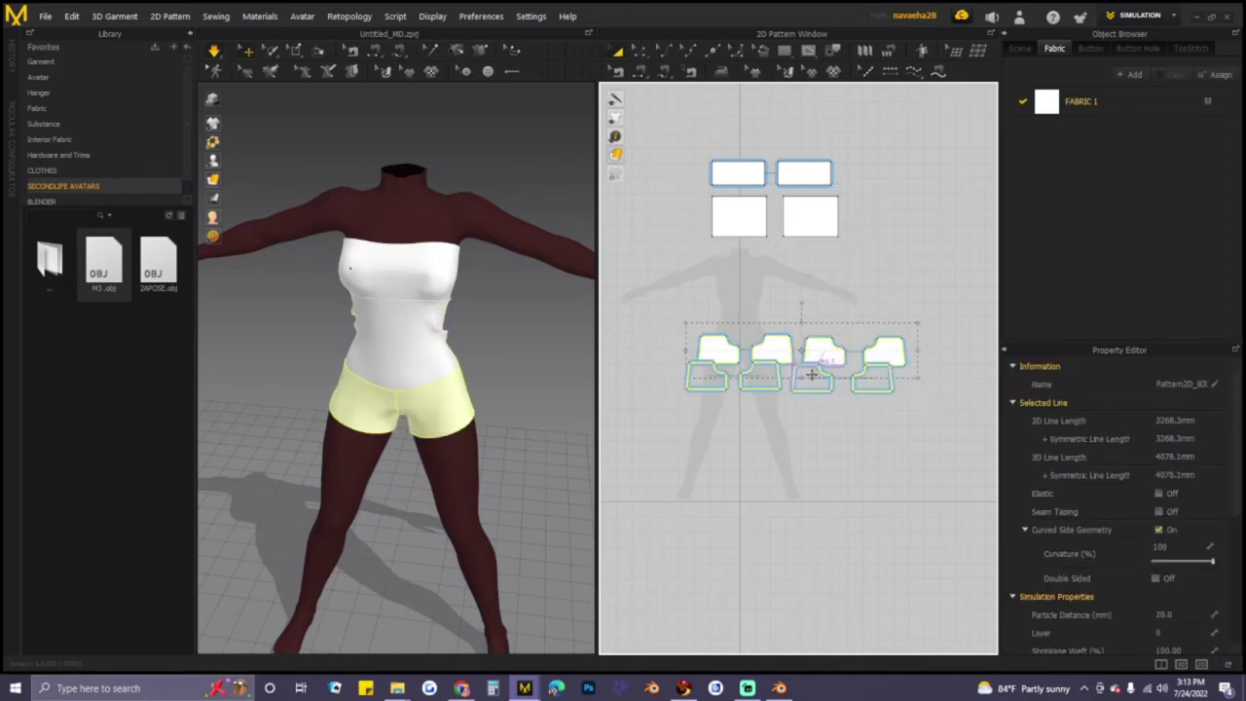
pyautogui.click(824, 378)
pyautogui.click(888, 384)
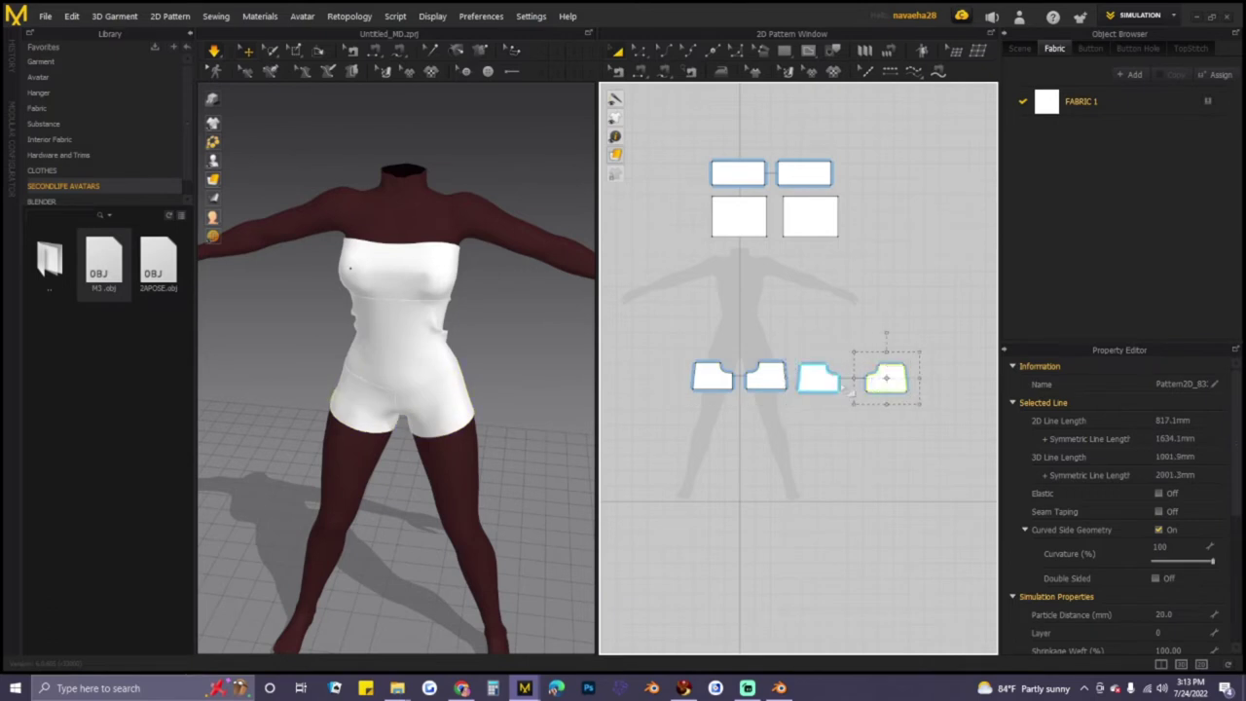
pyautogui.moveTo(823, 384); pyautogui.dragTo(835, 388)
# - Draw a small rectangular panel with an outline of about 323 mm beside the silhouette's forearm
pyautogui.click(789, 334)
pyautogui.scroll(3, 659, 290)
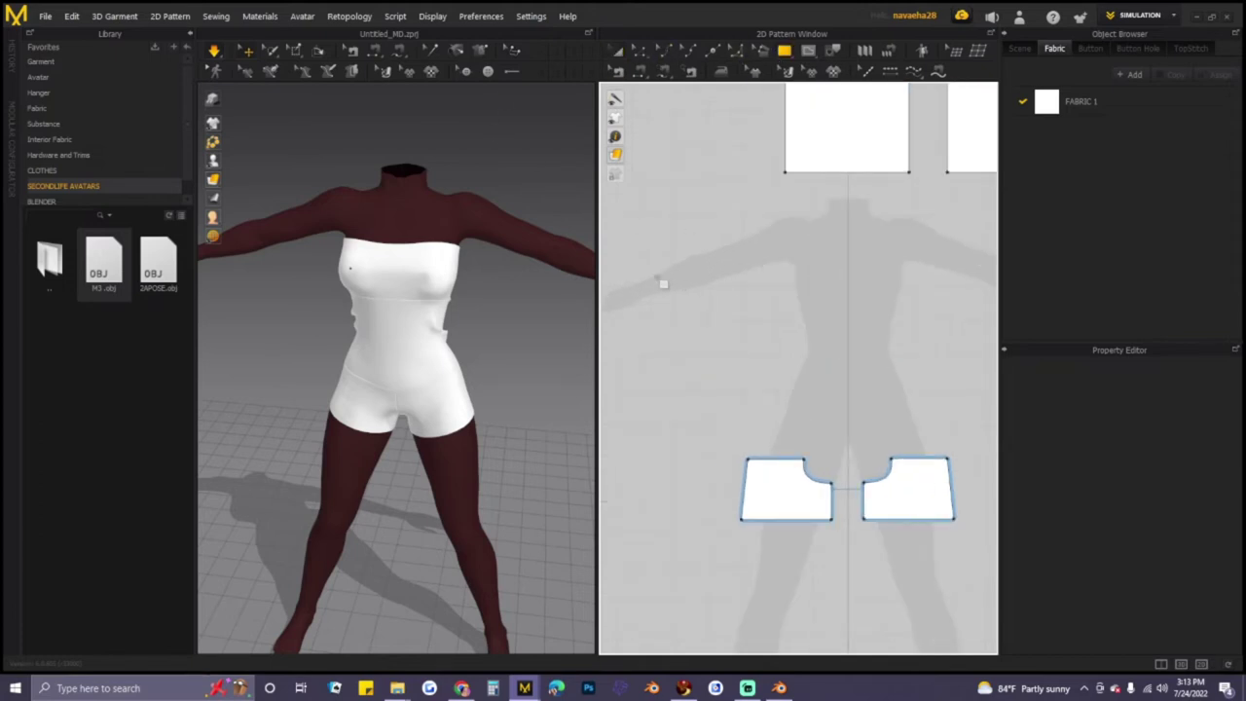
pyautogui.moveTo(682, 313); pyautogui.dragTo(682, 313)
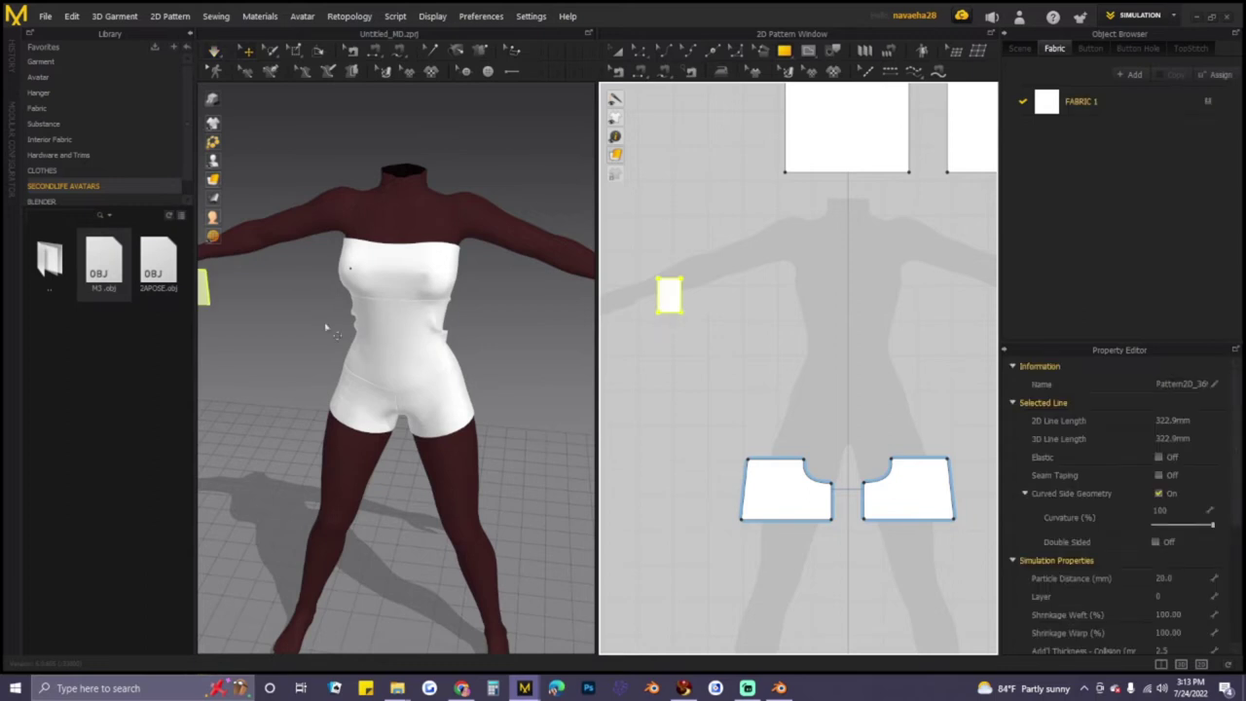
# - Place the small rectangular panel in front of the avatar's right forearm in 3D and rotate it to follow the arm
pyautogui.moveTo(326, 328); pyautogui.dragTo(436, 321, button='right')
pyautogui.moveTo(328, 284); pyautogui.dragTo(333, 251)
pyautogui.moveTo(362, 292); pyautogui.dragTo(491, 297, button='right')
pyautogui.moveTo(317, 255); pyautogui.dragTo(258, 267)
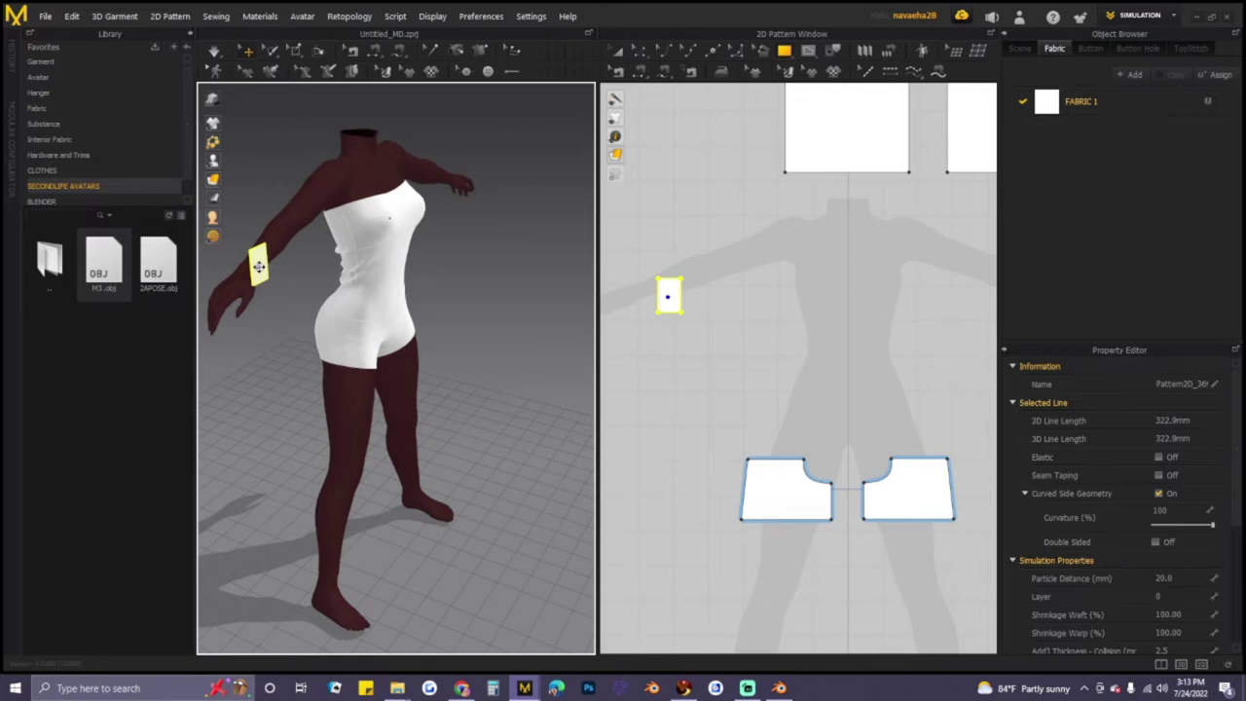
pyautogui.moveTo(288, 279); pyautogui.dragTo(292, 255, button='right')
pyautogui.click(290, 253)
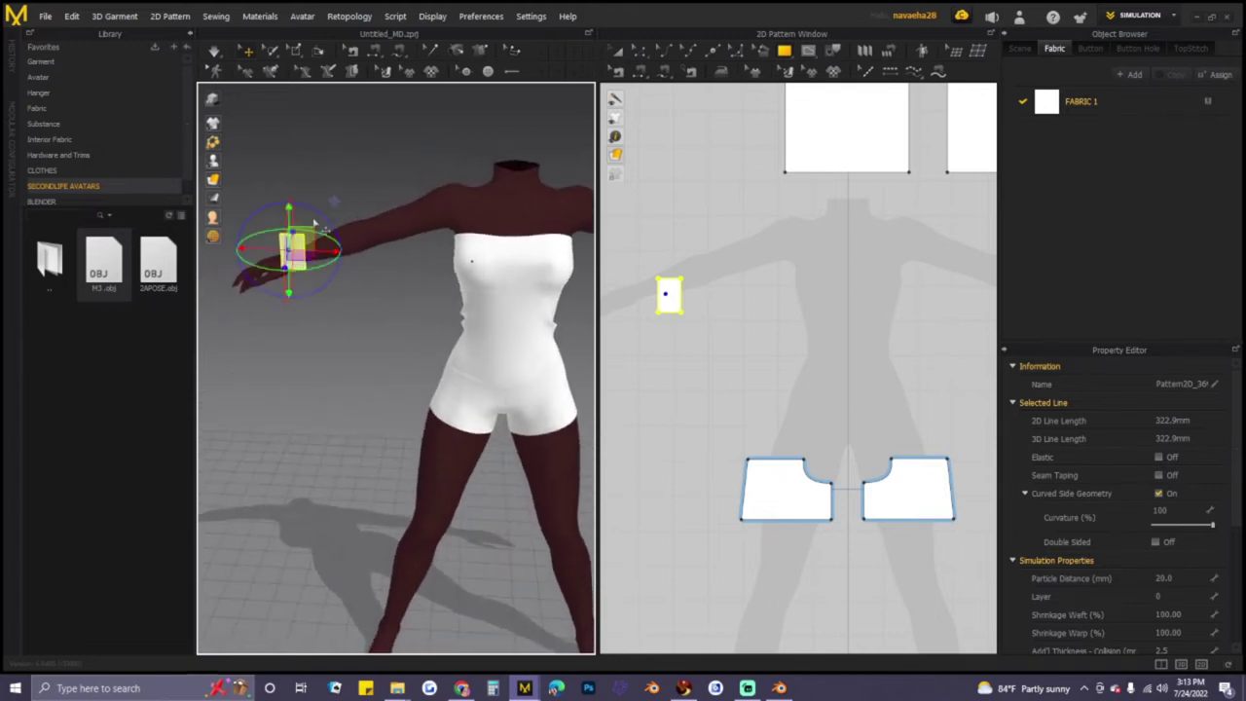
pyautogui.click(331, 315)
pyautogui.click(294, 257)
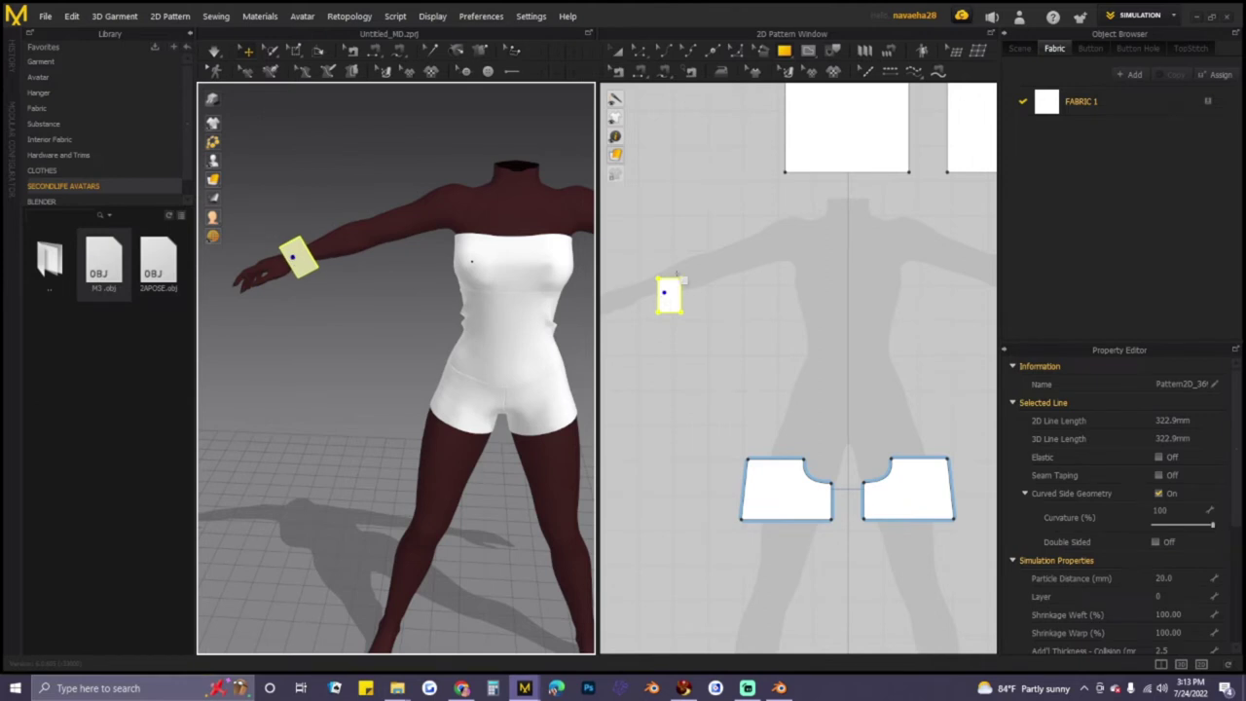
# - Clone the forearm panel as a symmetric pattern with sewing and place the copy beside the original
pyautogui.click(669, 295)
pyautogui.rightClick(669, 295)
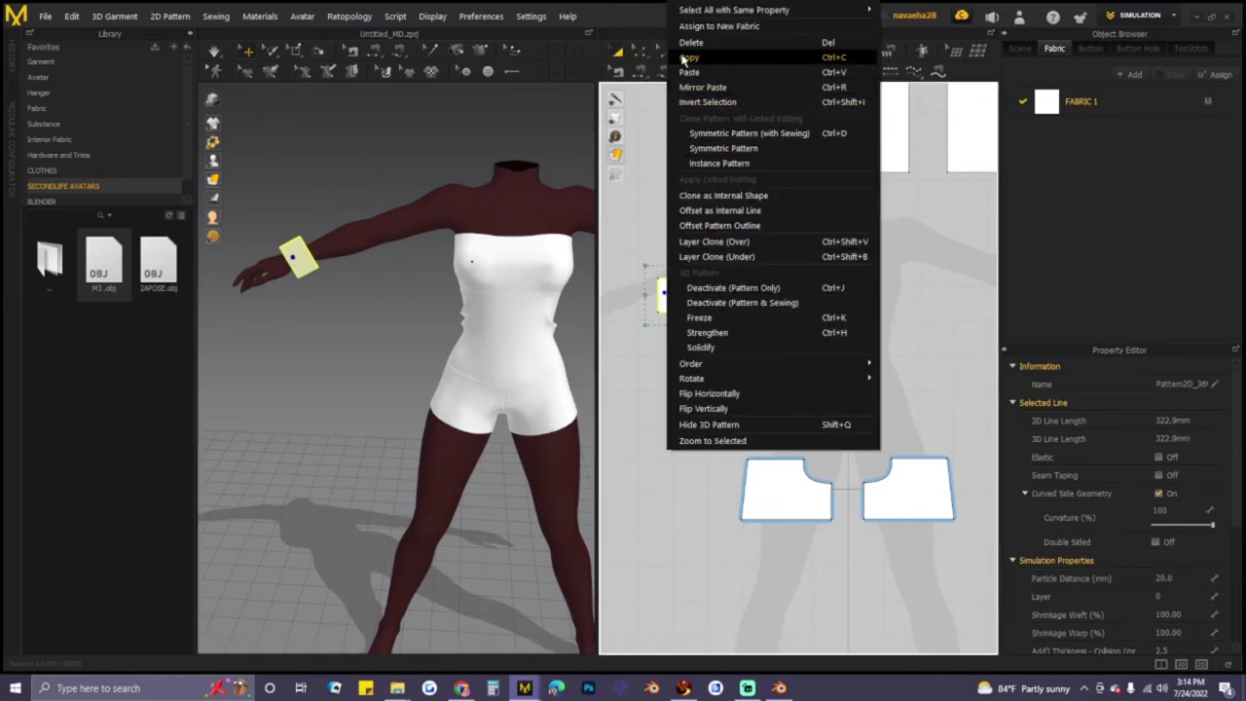
pyautogui.click(720, 133)
pyautogui.click(726, 310)
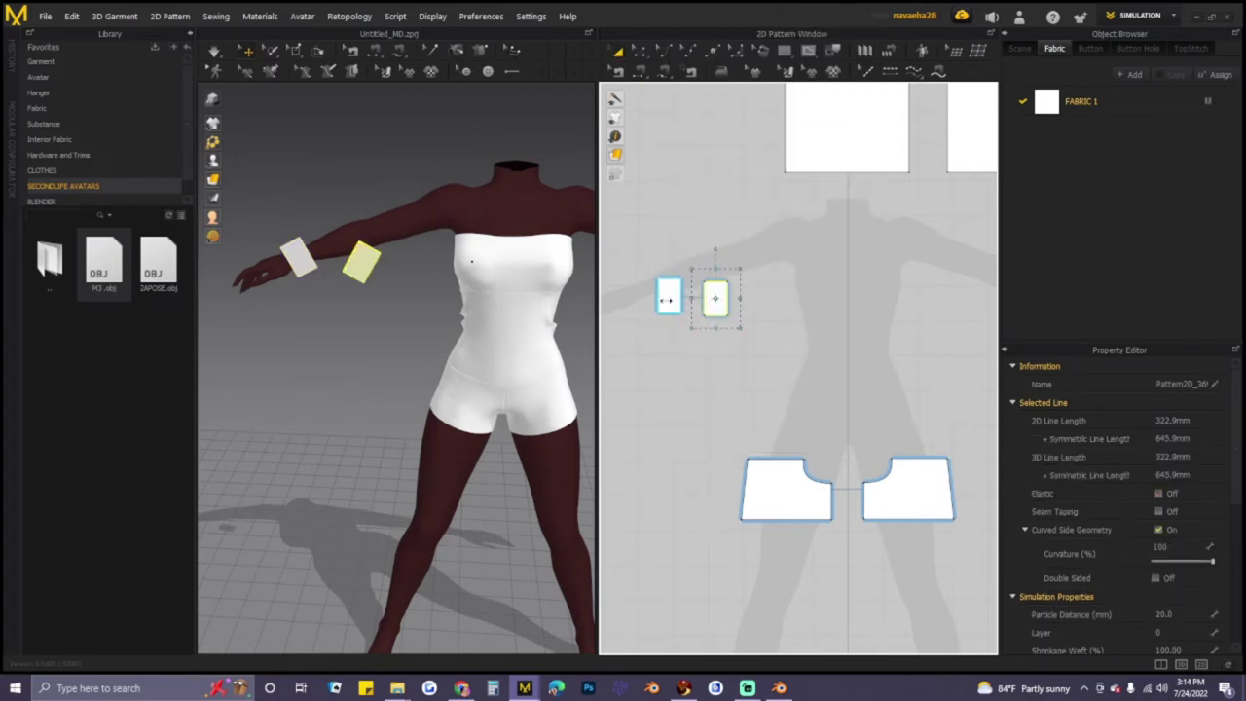
# - Move the cloned forearm panel behind the avatar's right forearm in 3D and rotate it around the arm
pyautogui.moveTo(374, 289); pyautogui.dragTo(564, 312, button='right')
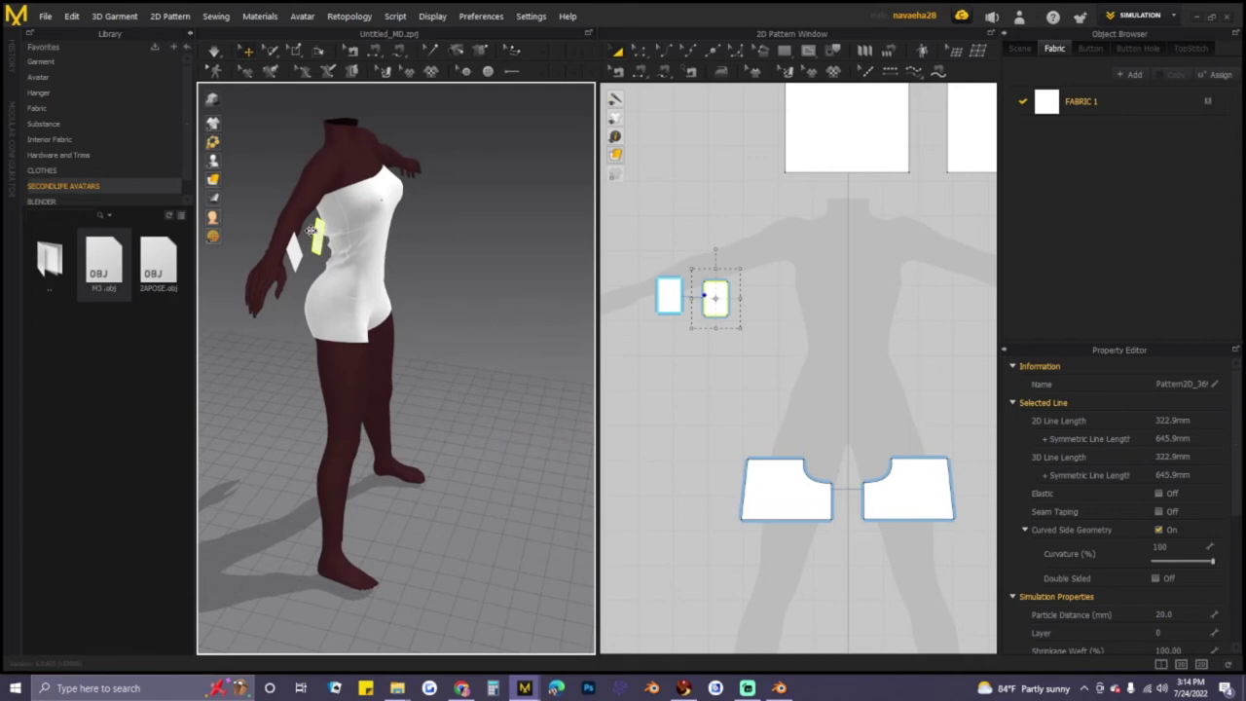
pyautogui.moveTo(278, 255); pyautogui.dragTo(389, 259, button='right')
pyautogui.scroll(3, 426, 261)
pyautogui.moveTo(352, 286); pyautogui.dragTo(373, 243)
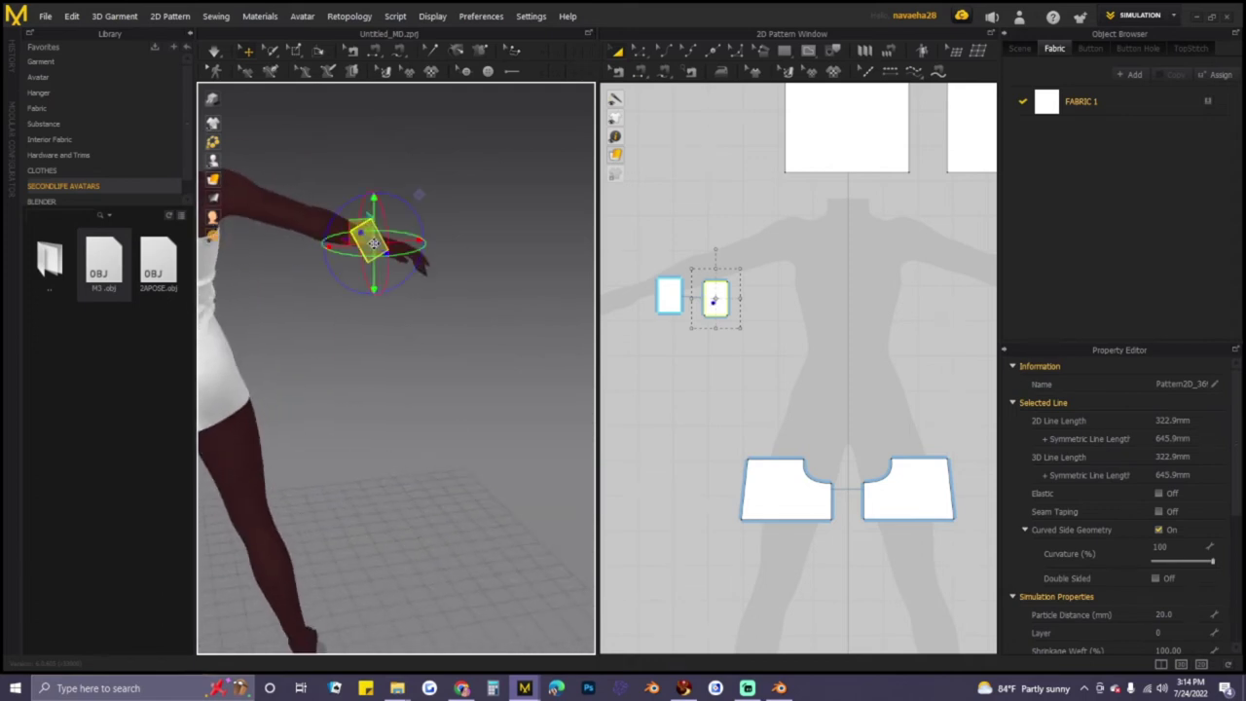
pyautogui.moveTo(406, 201); pyautogui.dragTo(426, 255)
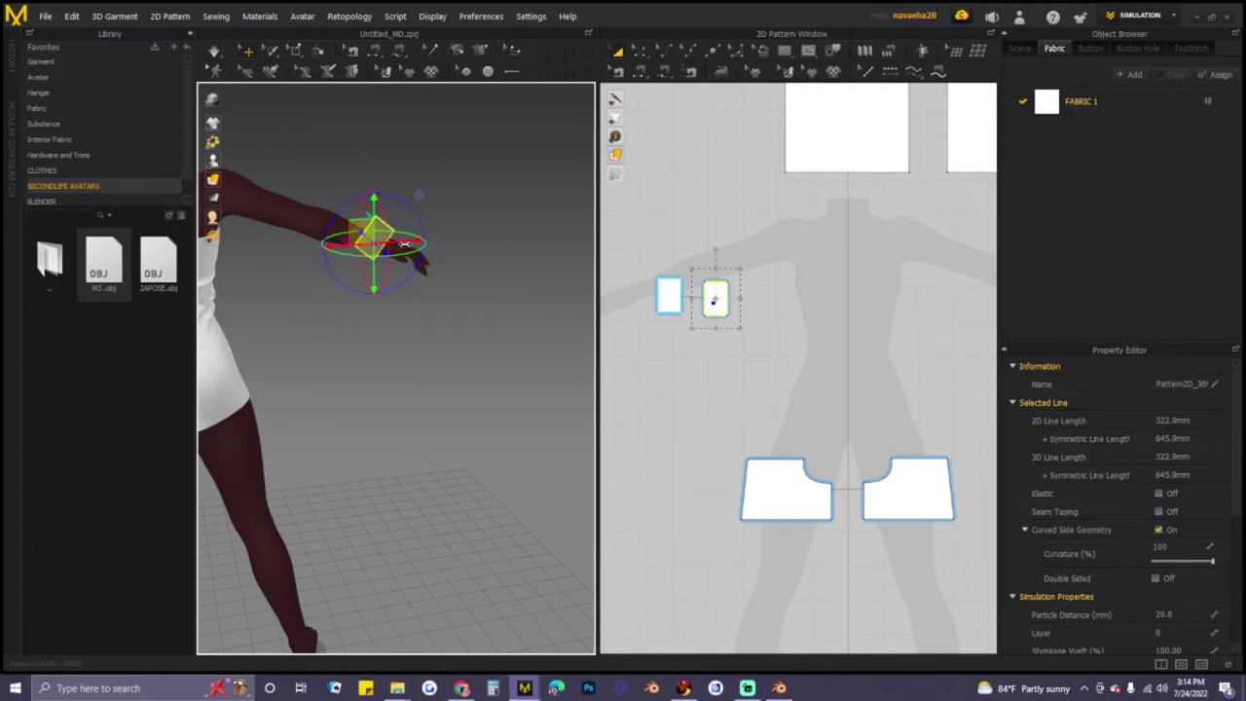
pyautogui.click(463, 252)
# - Flip the cloned forearm panel horizontally in 3D and check its placement behind the arm
pyautogui.rightClick(371, 243)
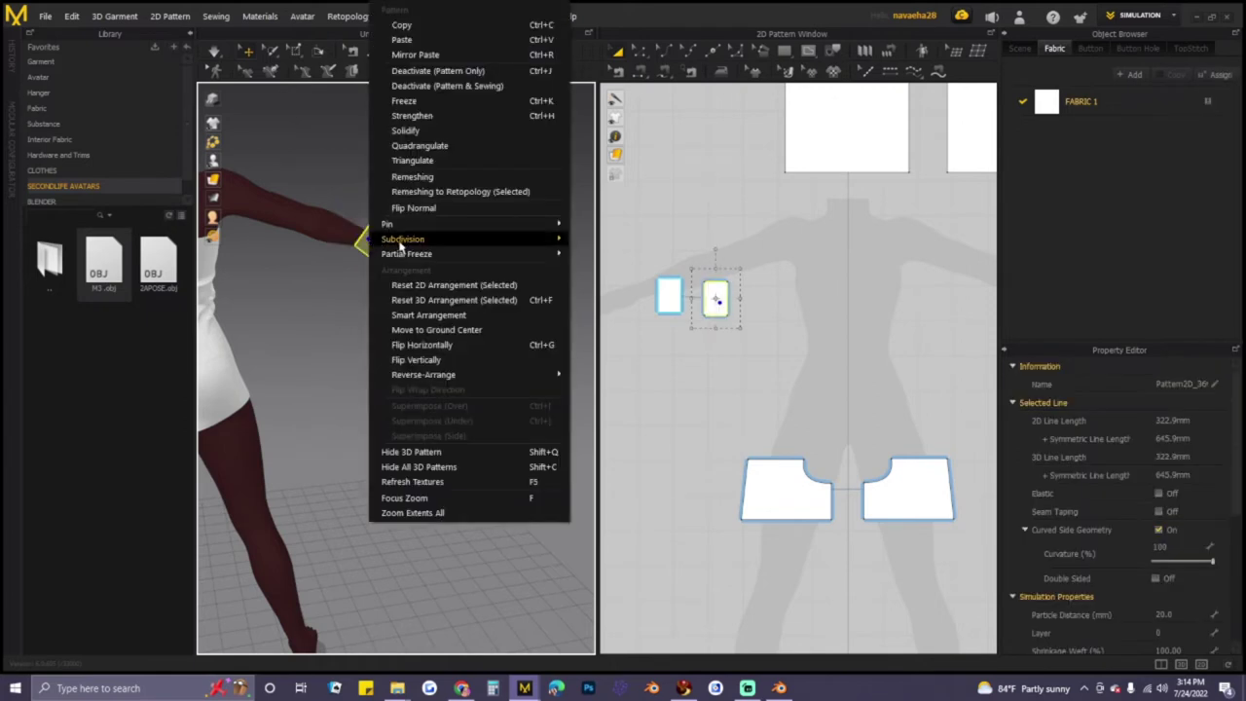
pyautogui.click(404, 346)
pyautogui.click(371, 235)
pyautogui.moveTo(477, 261); pyautogui.dragTo(212, 352, button='right')
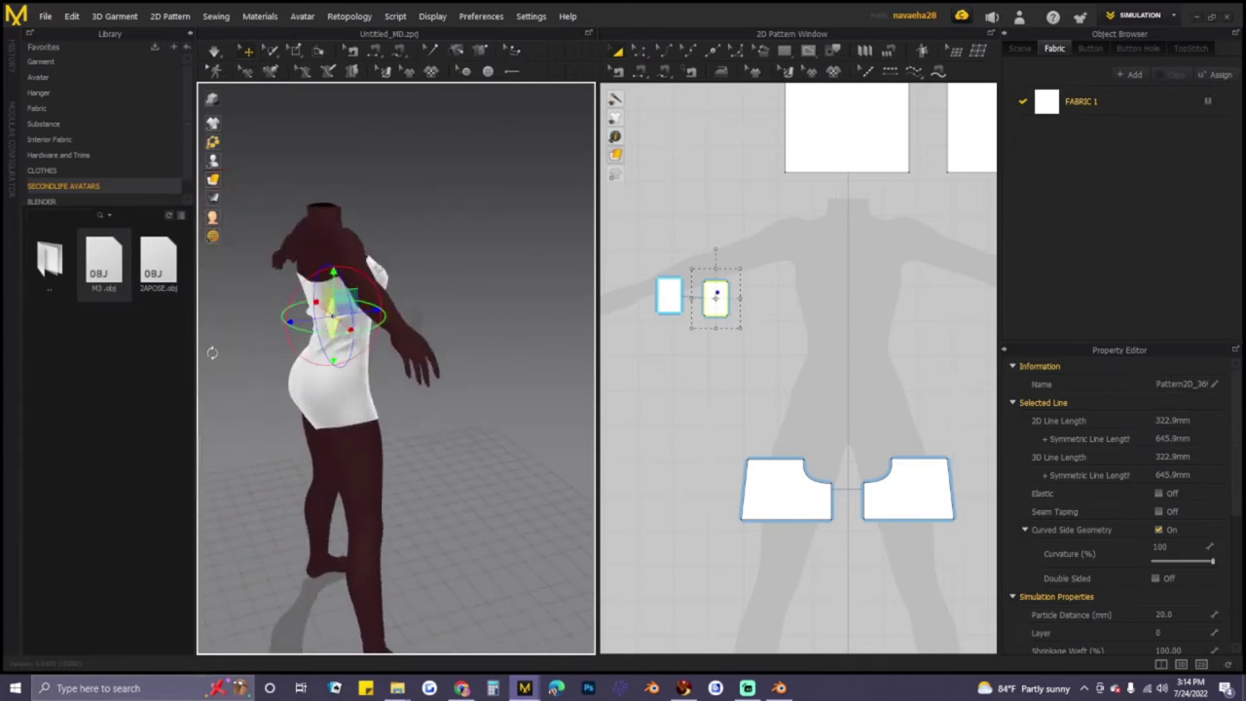
# - Align the cloned forearm panel with the slope of the right forearm in 3D and shift its 2D pattern slightly away from the original
pyautogui.moveTo(325, 320); pyautogui.dragTo(398, 352)
pyautogui.scroll(5, 495, 367)
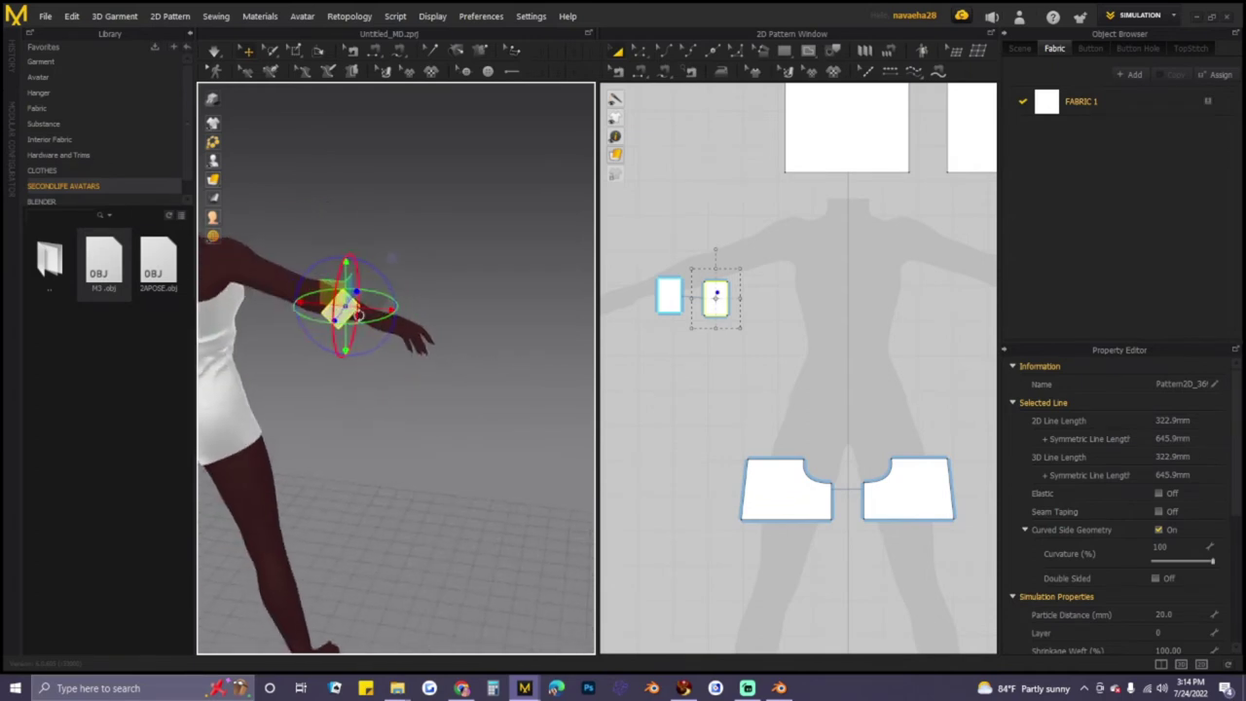
pyautogui.click(379, 317)
pyautogui.click(356, 317)
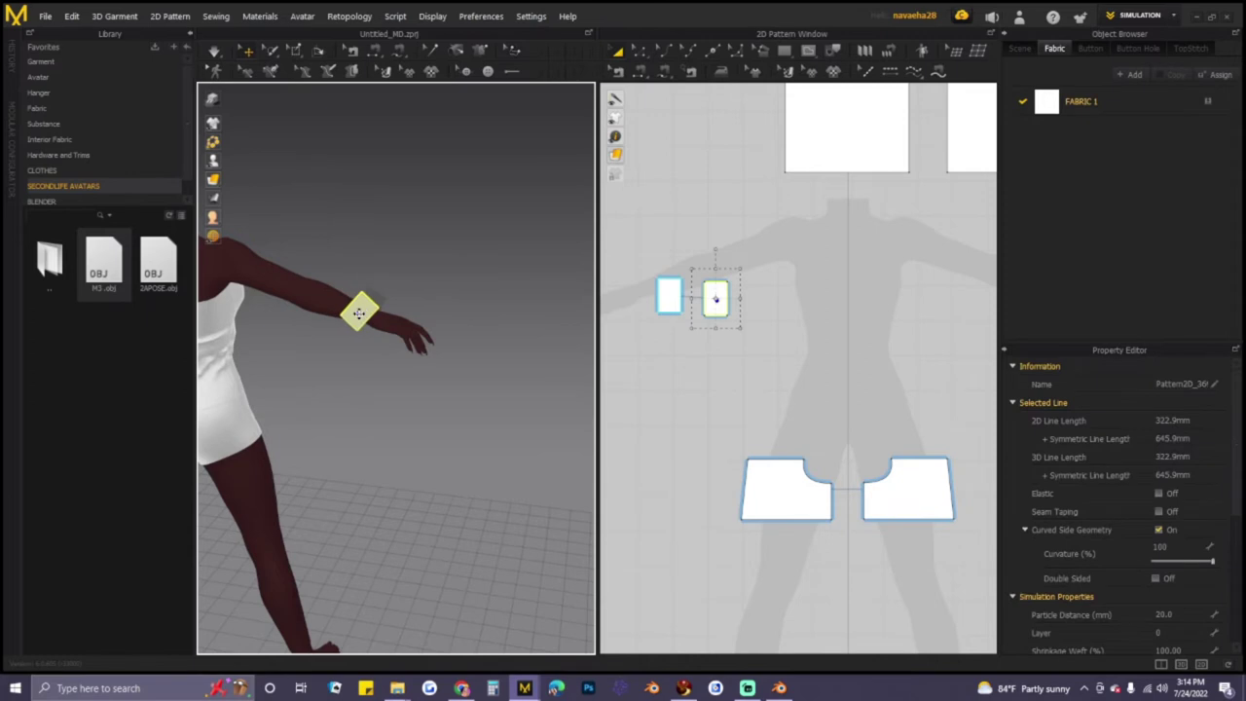
pyautogui.click(375, 324)
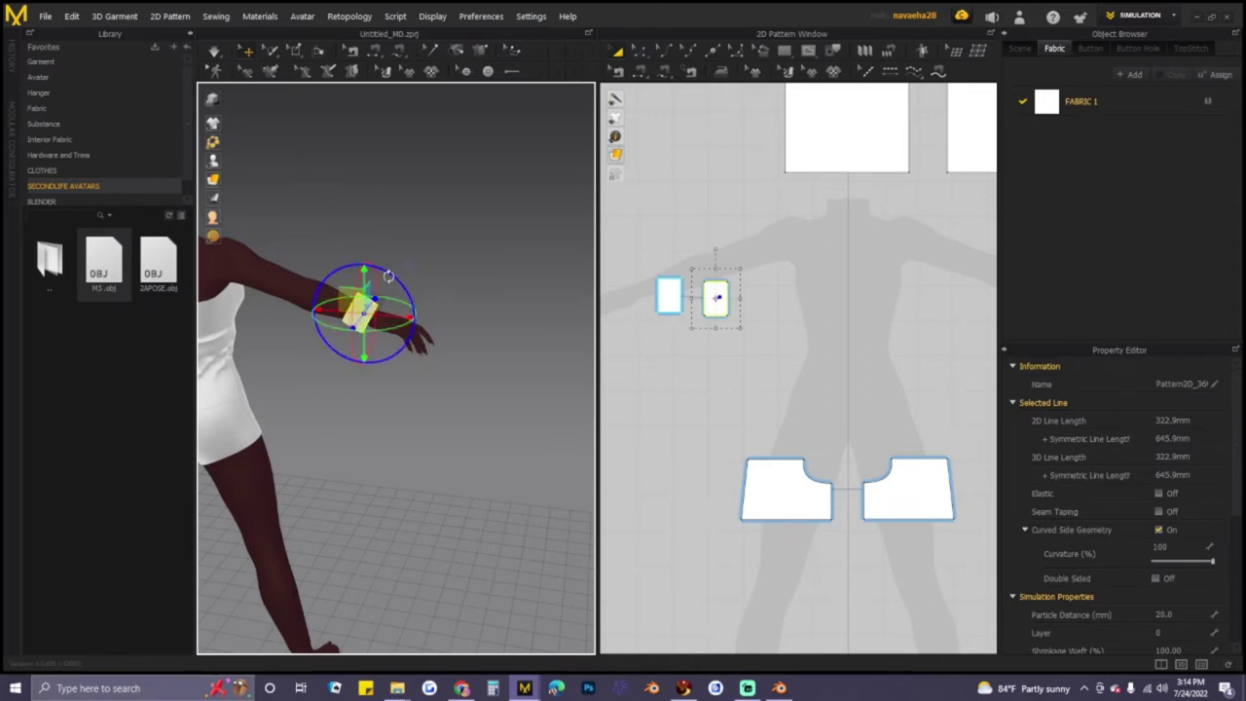
pyautogui.click(454, 298)
pyautogui.click(367, 319)
pyautogui.moveTo(425, 320); pyautogui.dragTo(278, 311, button='right')
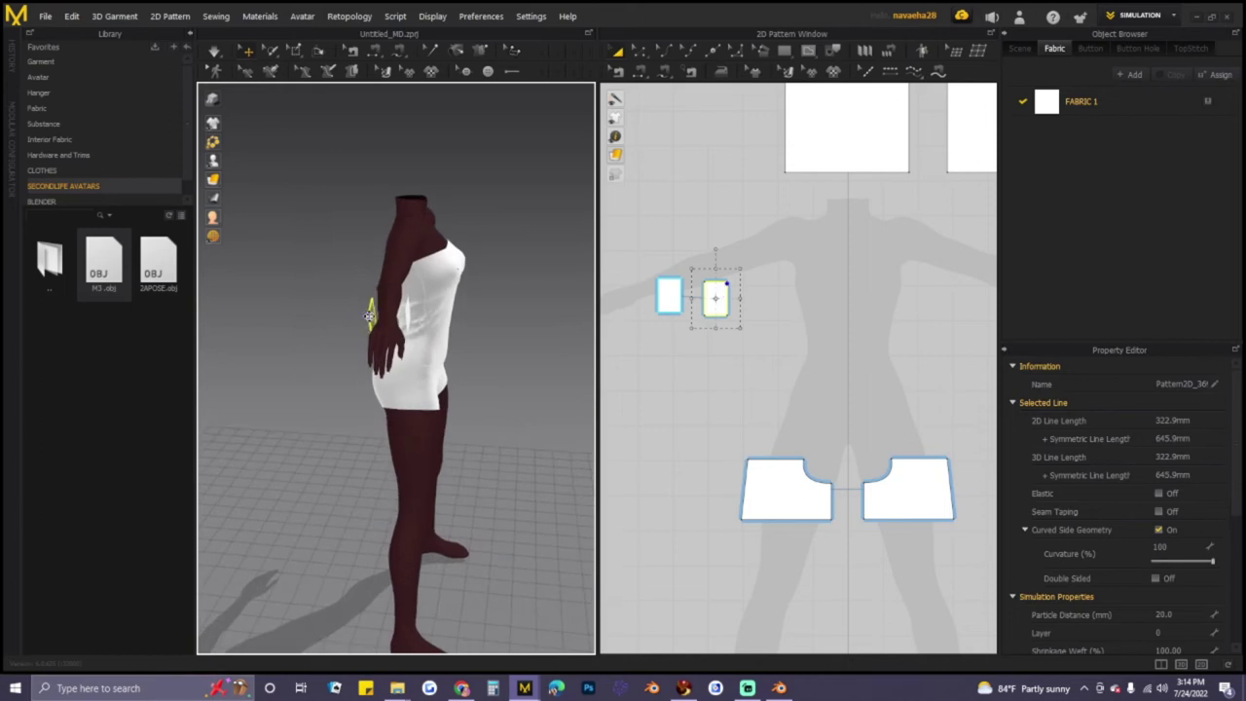
pyautogui.click(412, 326)
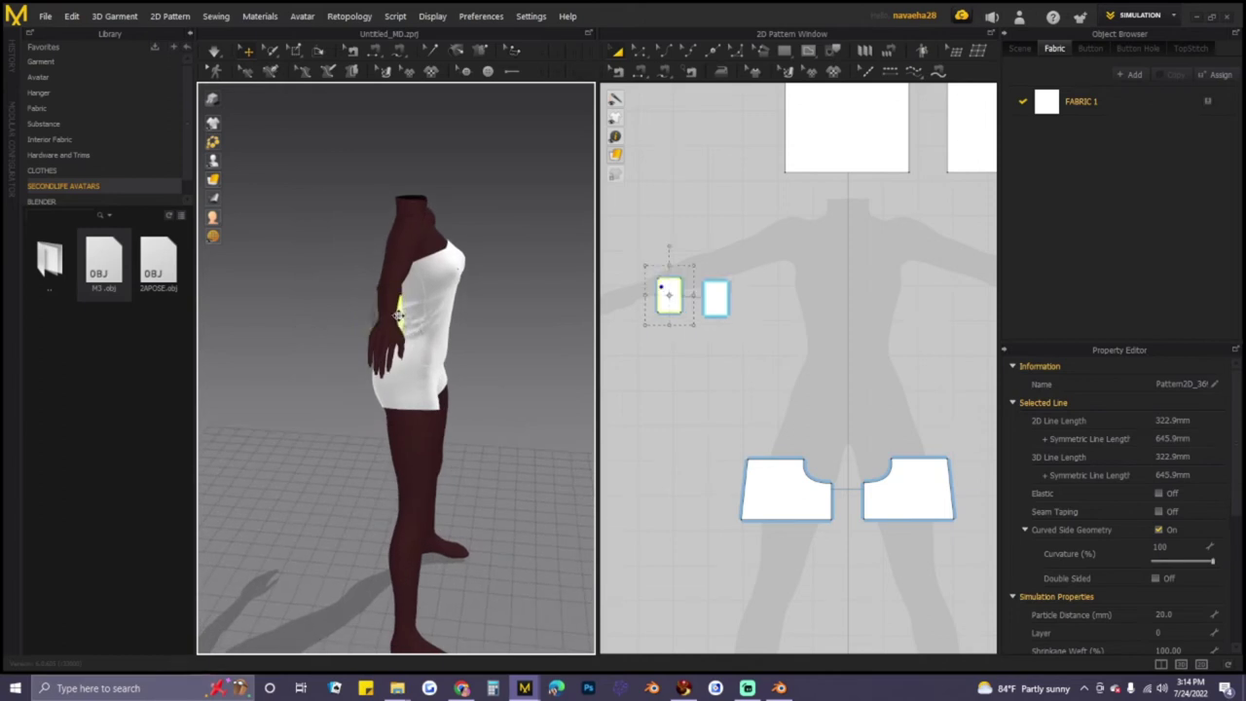
pyautogui.moveTo(712, 296); pyautogui.dragTo(726, 295)
# - Sew the upper edges of the two forearm panels together, and likewise their lower edges
pyautogui.click(639, 71)
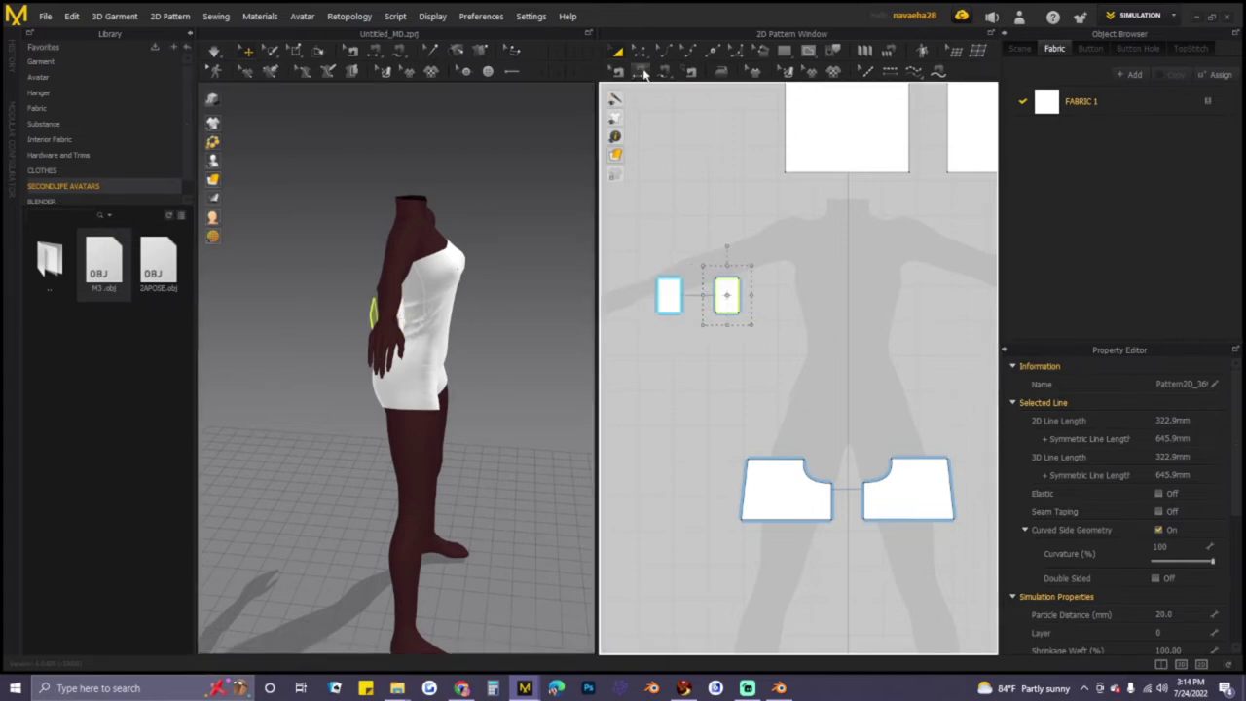
pyautogui.click(729, 283)
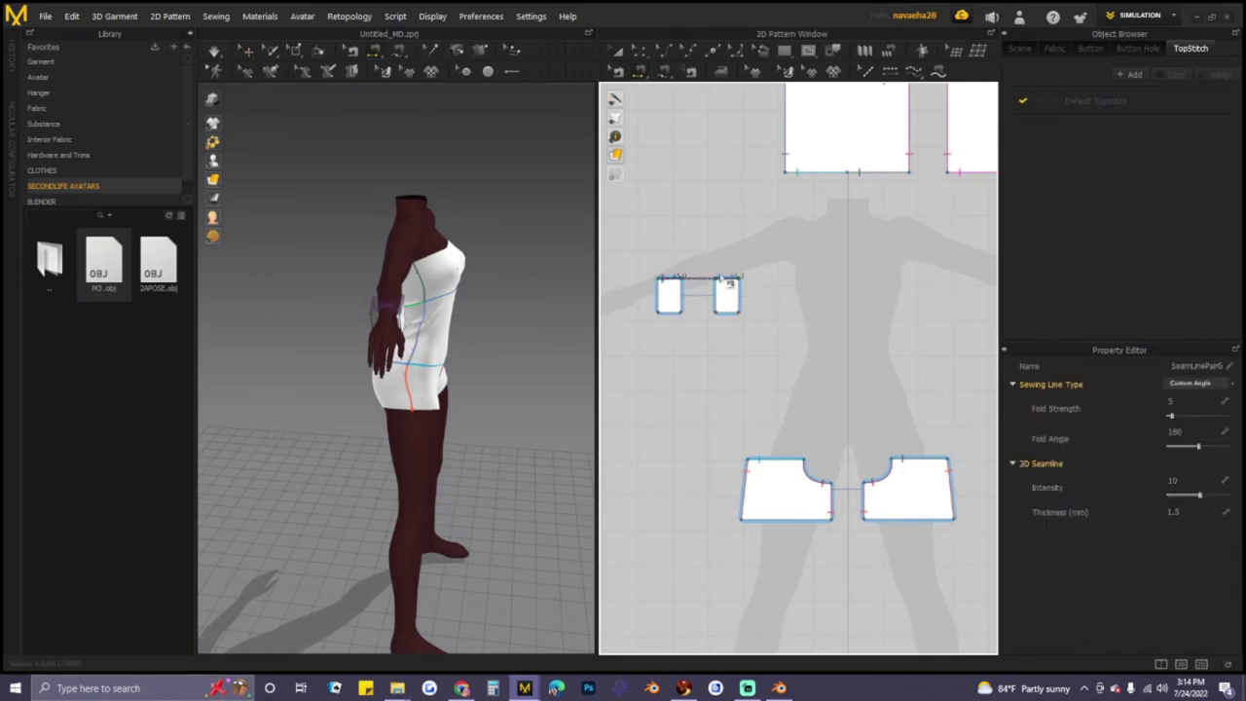
pyautogui.click(728, 313)
# - Reverse the sewing direction of the upper and lower seams joining the two forearm panels
pyautogui.moveTo(541, 322); pyautogui.dragTo(578, 284, button='right')
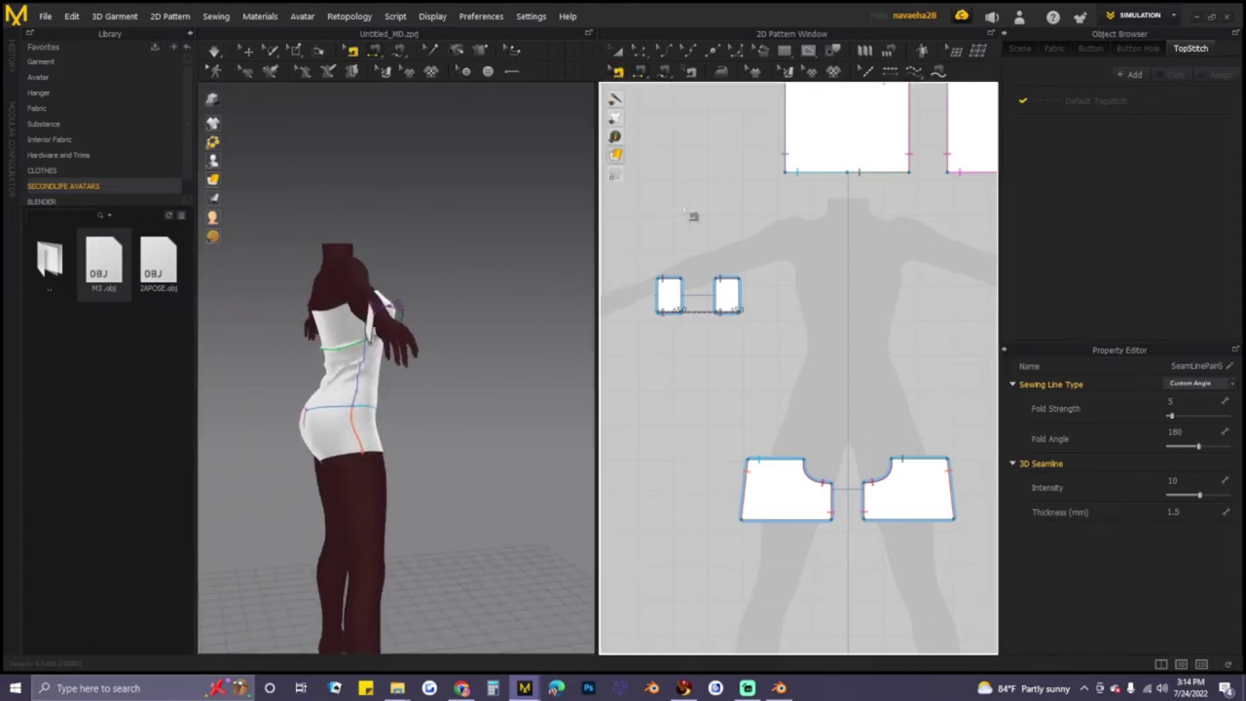
pyautogui.rightClick(674, 284)
pyautogui.click(705, 302)
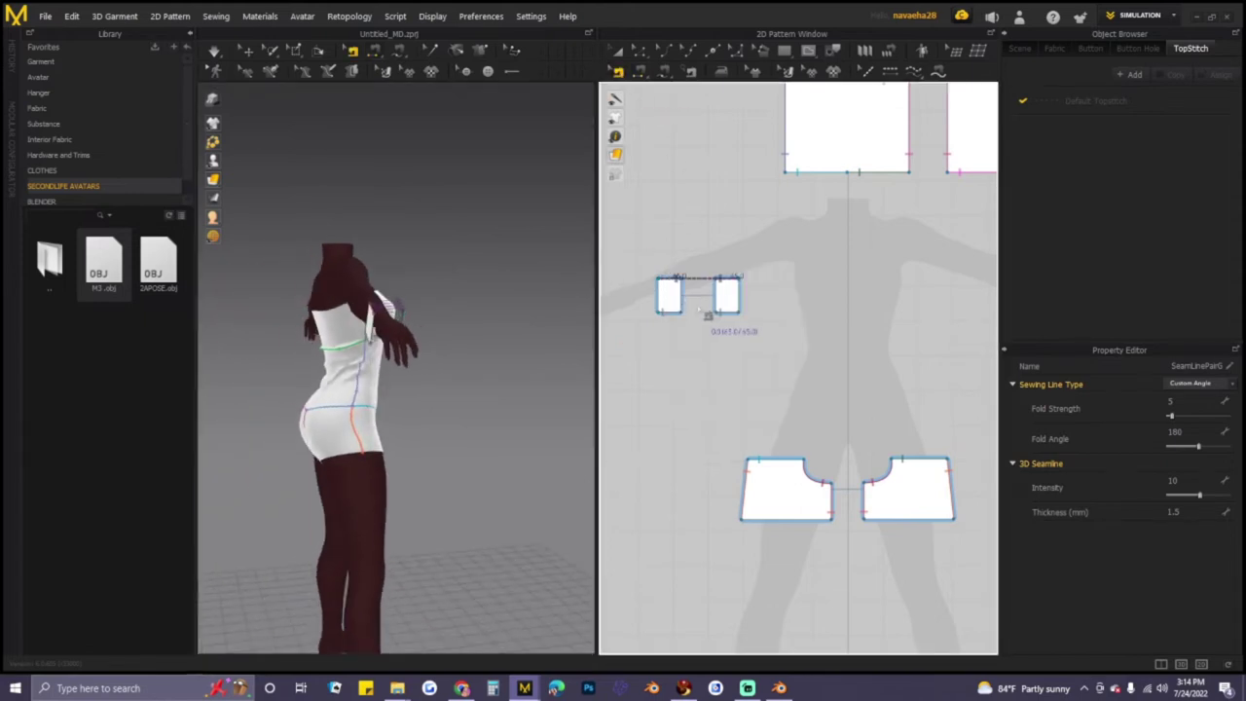
pyautogui.moveTo(494, 314); pyautogui.dragTo(340, 270, button='right')
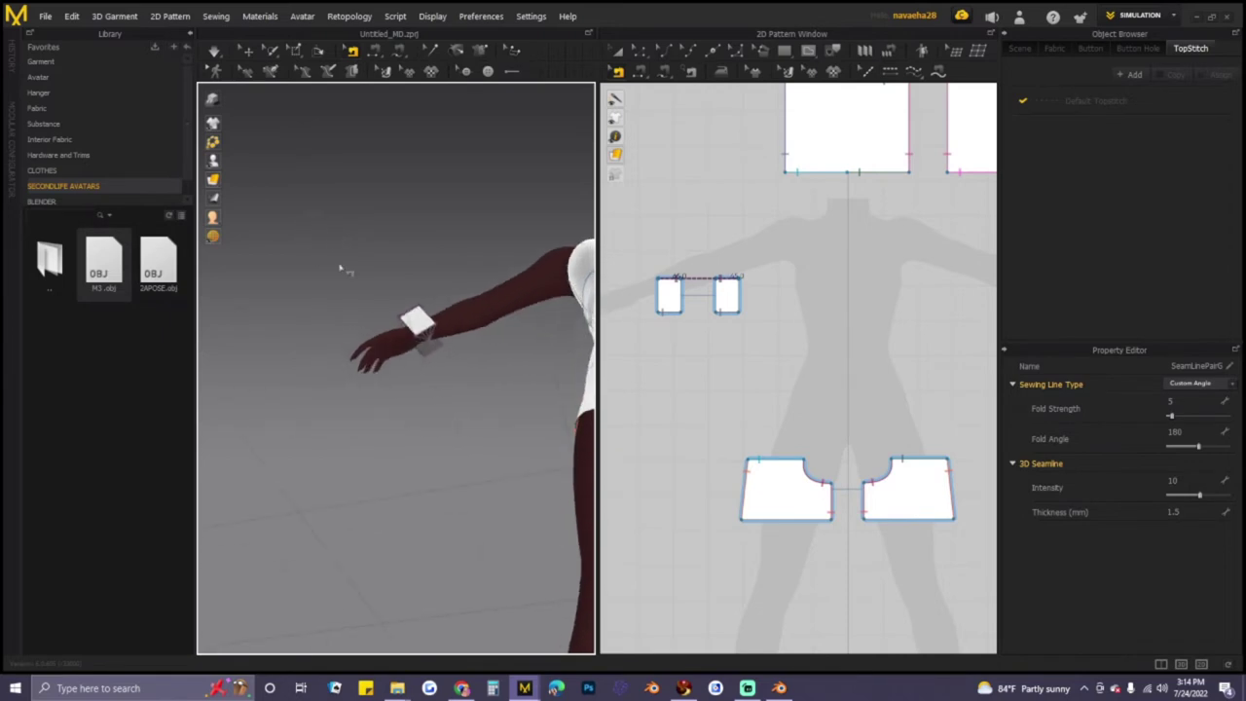
pyautogui.rightClick(665, 312)
pyautogui.click(698, 335)
# - Simulate the garment so the two sewn forearm panels close around the right wrist
pyautogui.moveTo(467, 369); pyautogui.dragTo(525, 448, button='right')
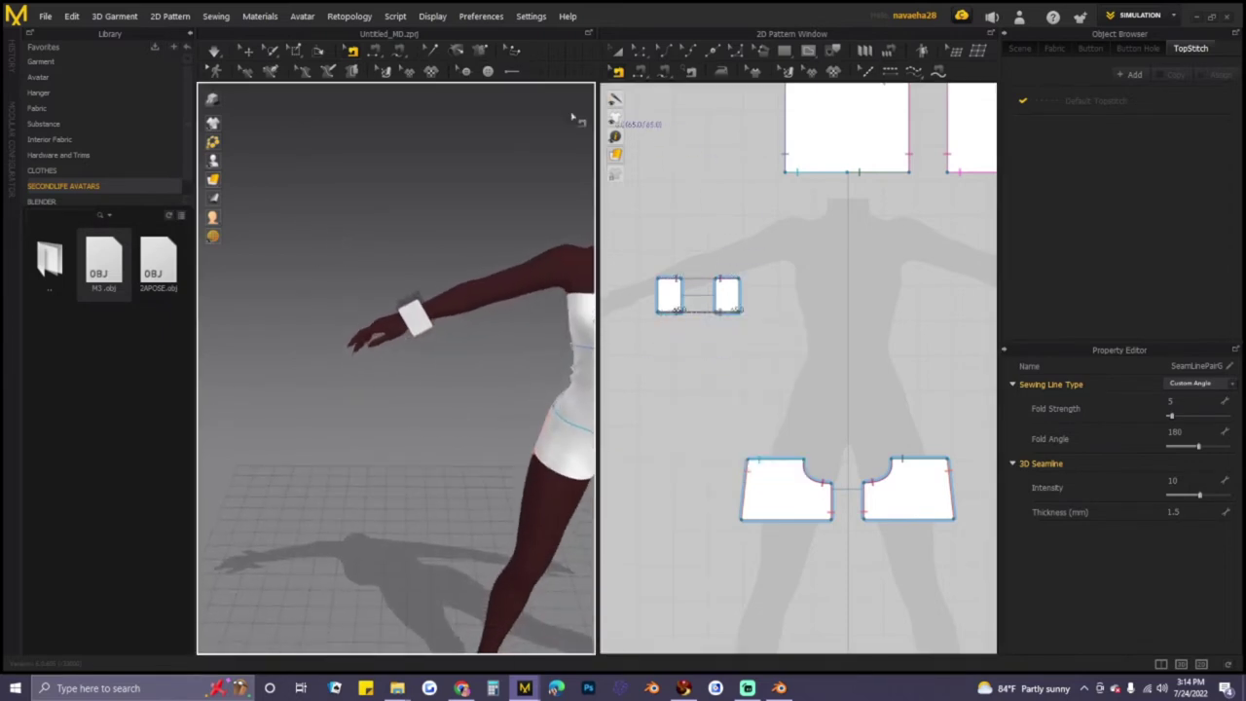
pyautogui.click(213, 52)
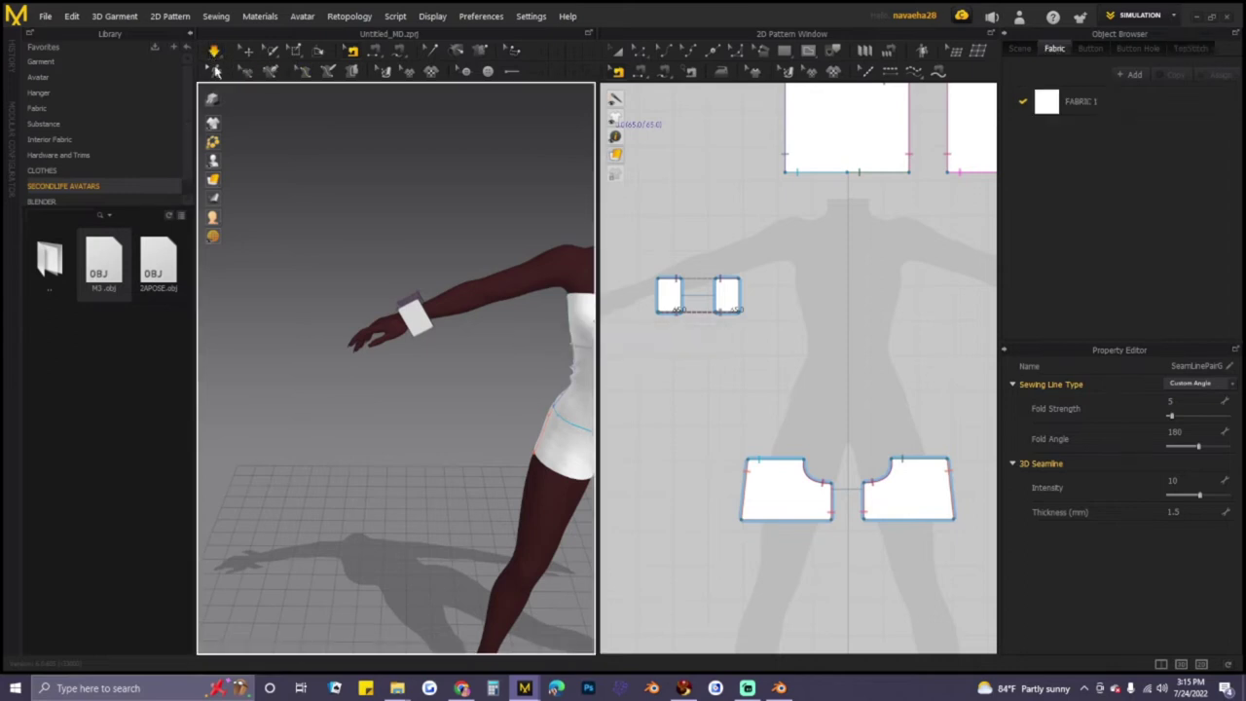
pyautogui.moveTo(435, 339); pyautogui.dragTo(574, 368, button='right')
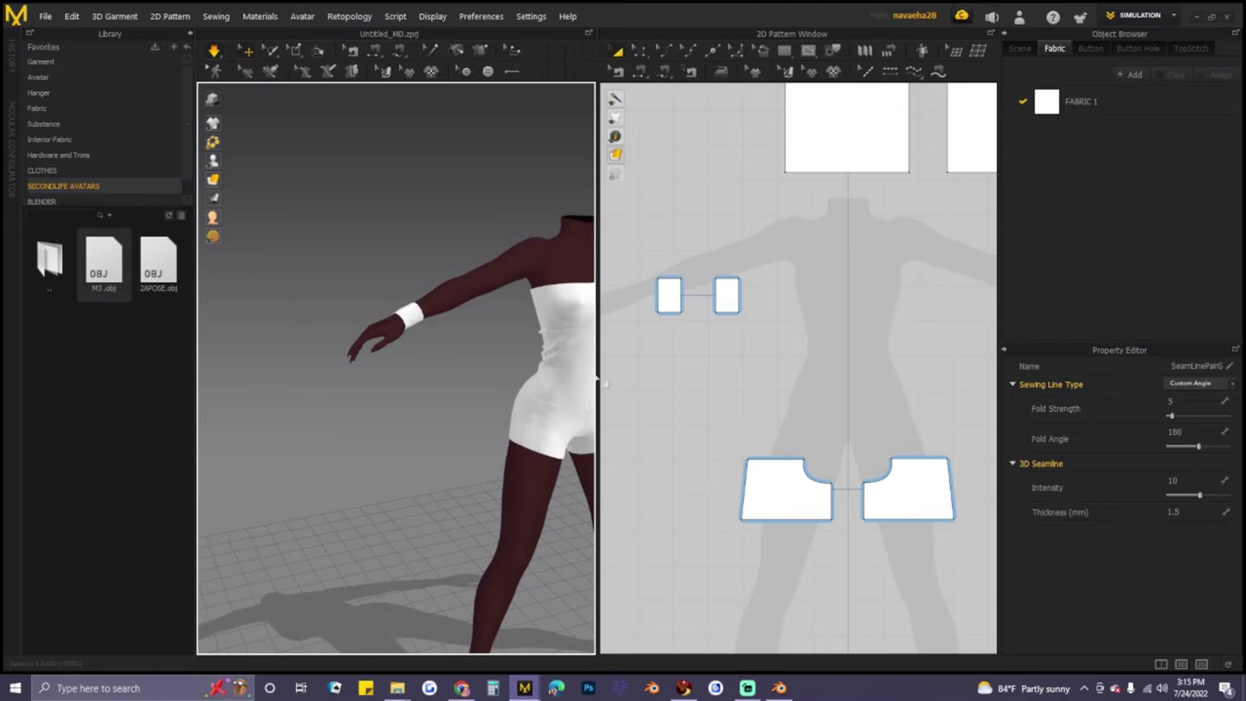
# - Copy both right forearm panels and paste the pair beside the avatar's left hand silhouette in the 2D pattern window
pyautogui.moveTo(645, 263); pyautogui.dragTo(752, 335)
pyautogui.rightClick(724, 304)
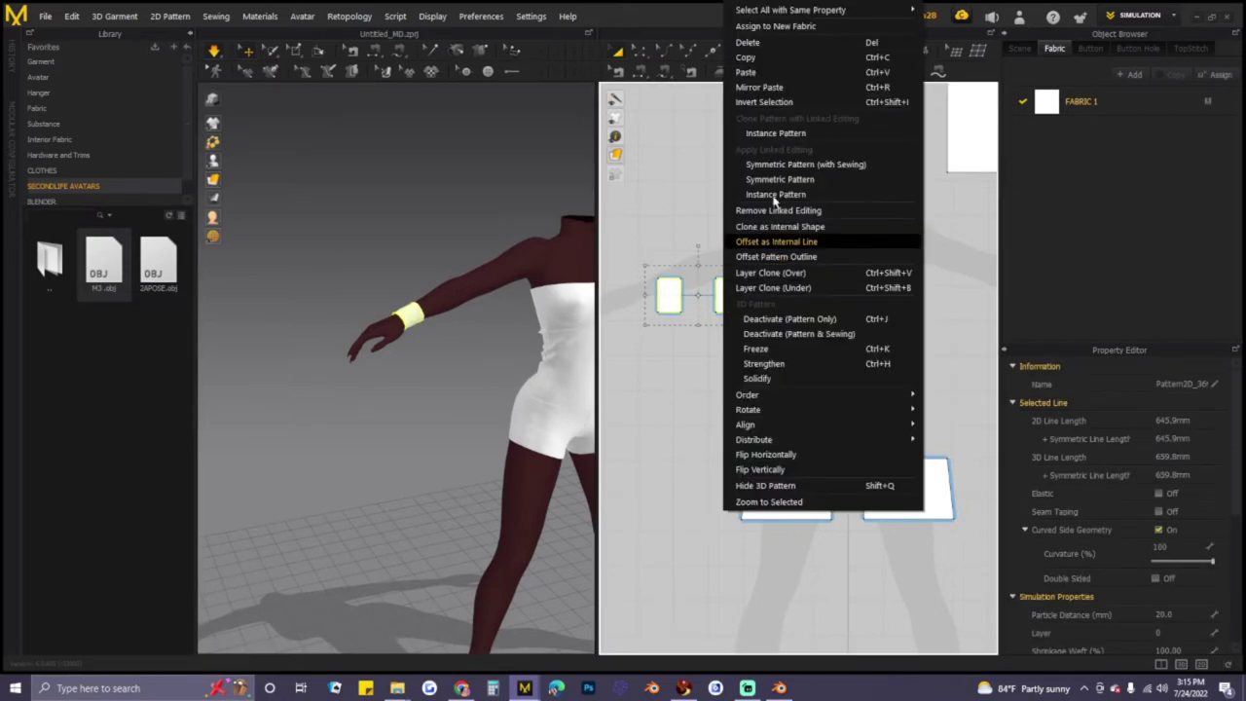
pyautogui.click(754, 60)
pyautogui.scroll(-1, 913, 321)
pyautogui.moveTo(853, 319); pyautogui.dragTo(614, 308, button='middle')
pyautogui.rightClick(780, 313)
pyautogui.click(818, 322)
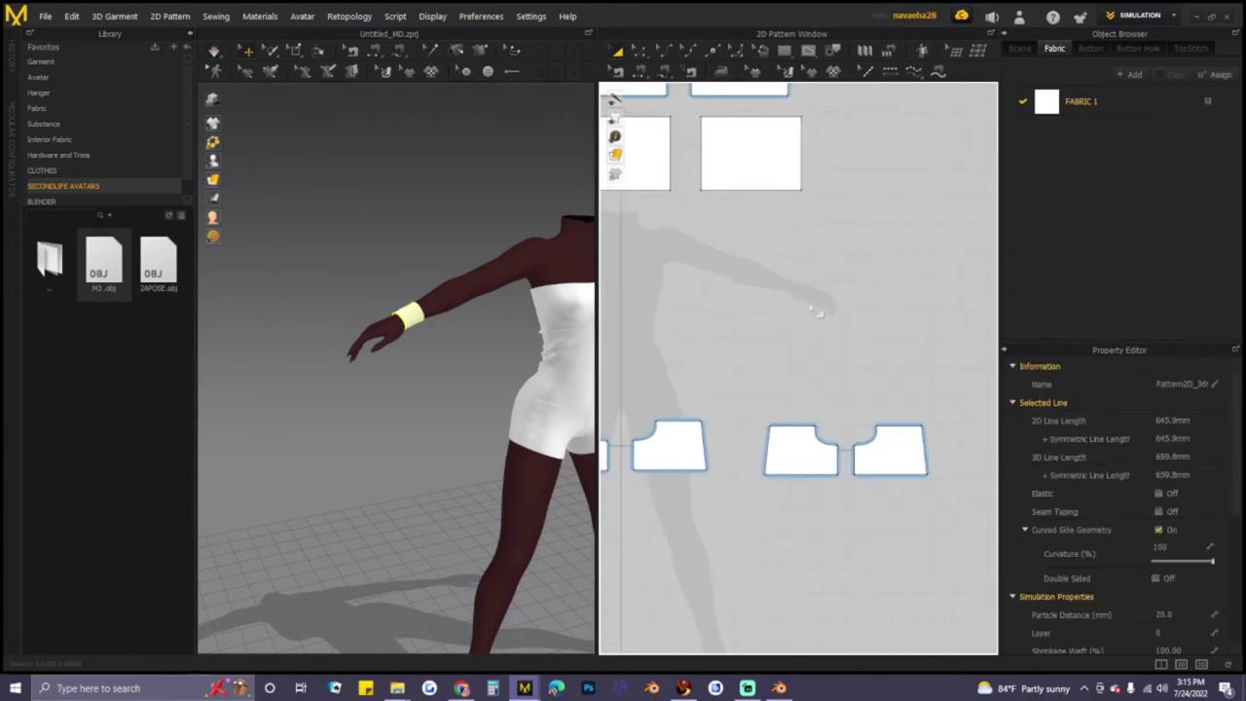
pyautogui.scroll(-4, 881, 290)
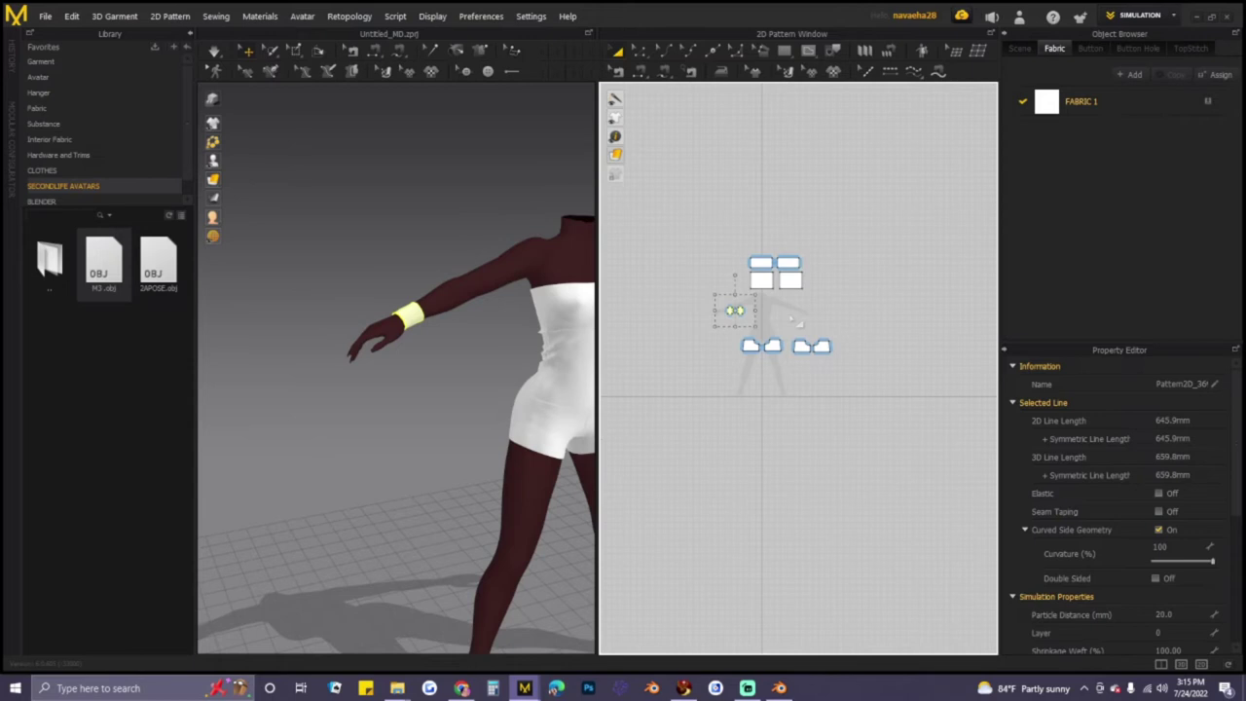
pyautogui.rightClick(796, 317)
pyautogui.click(825, 337)
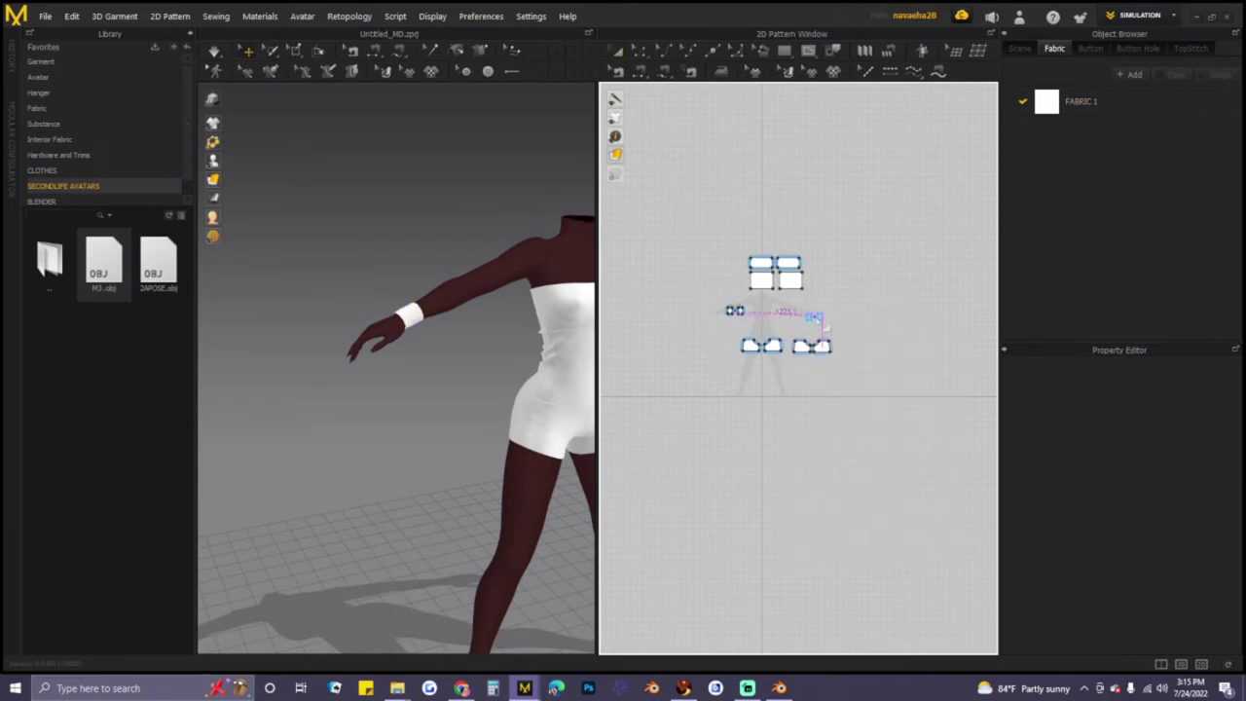
pyautogui.click(822, 321)
# - Move the pasted panel pair slightly farther out from the avatar's left hand in the 2D pattern window
pyautogui.scroll(3, 878, 370)
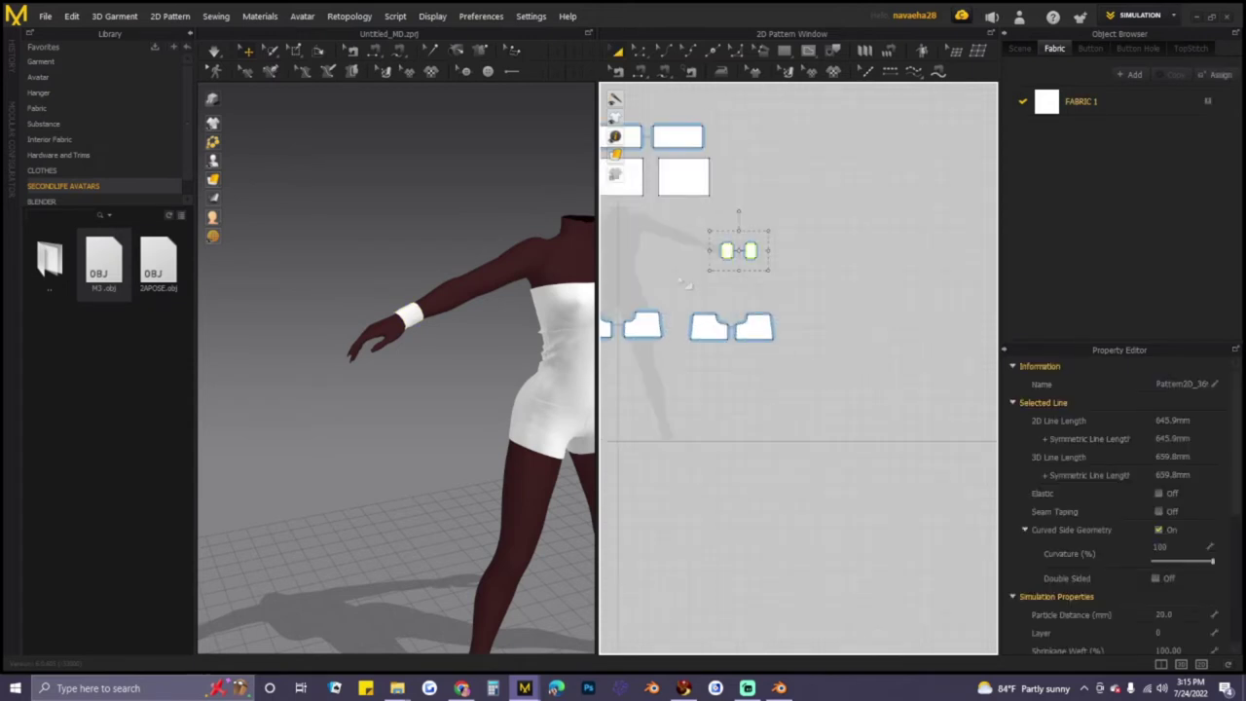
pyautogui.moveTo(684, 283); pyautogui.dragTo(781, 309, button='right')
pyautogui.moveTo(826, 281); pyautogui.dragTo(851, 282)
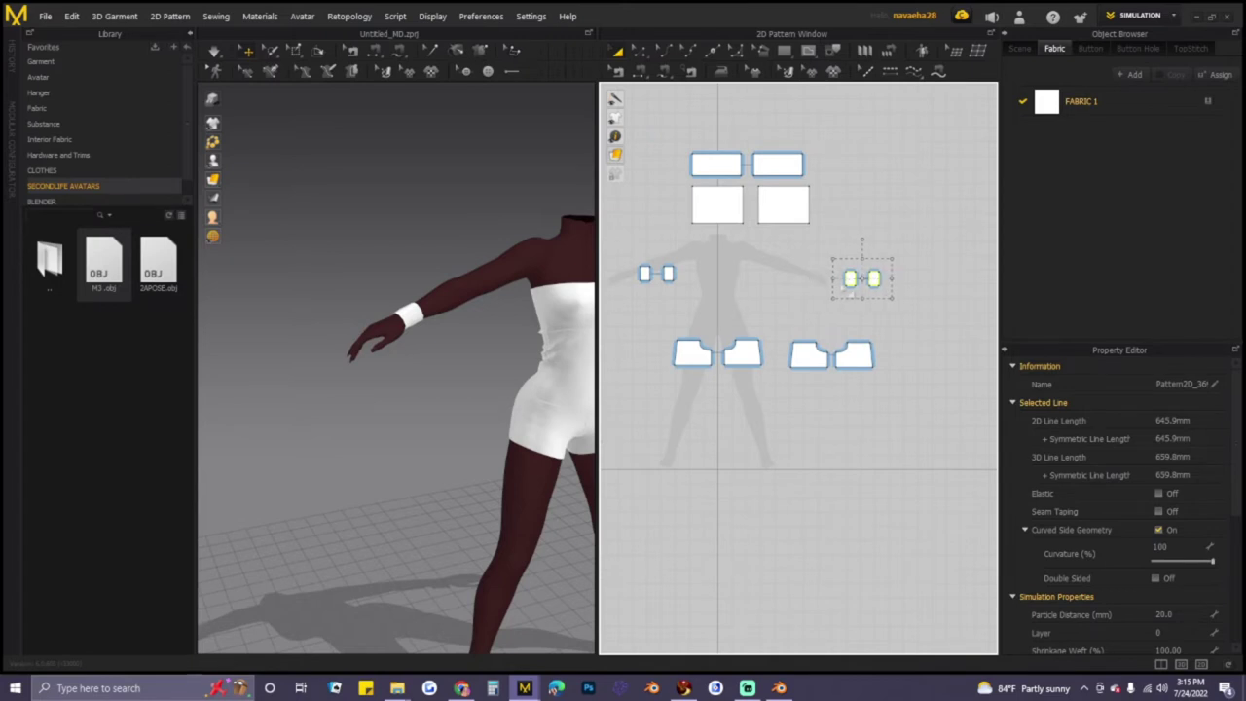
# - Position the pasted wrist band around the avatar's left wrist in 3D so its panels enclose the arm
pyautogui.moveTo(494, 377); pyautogui.dragTo(341, 365, button='right')
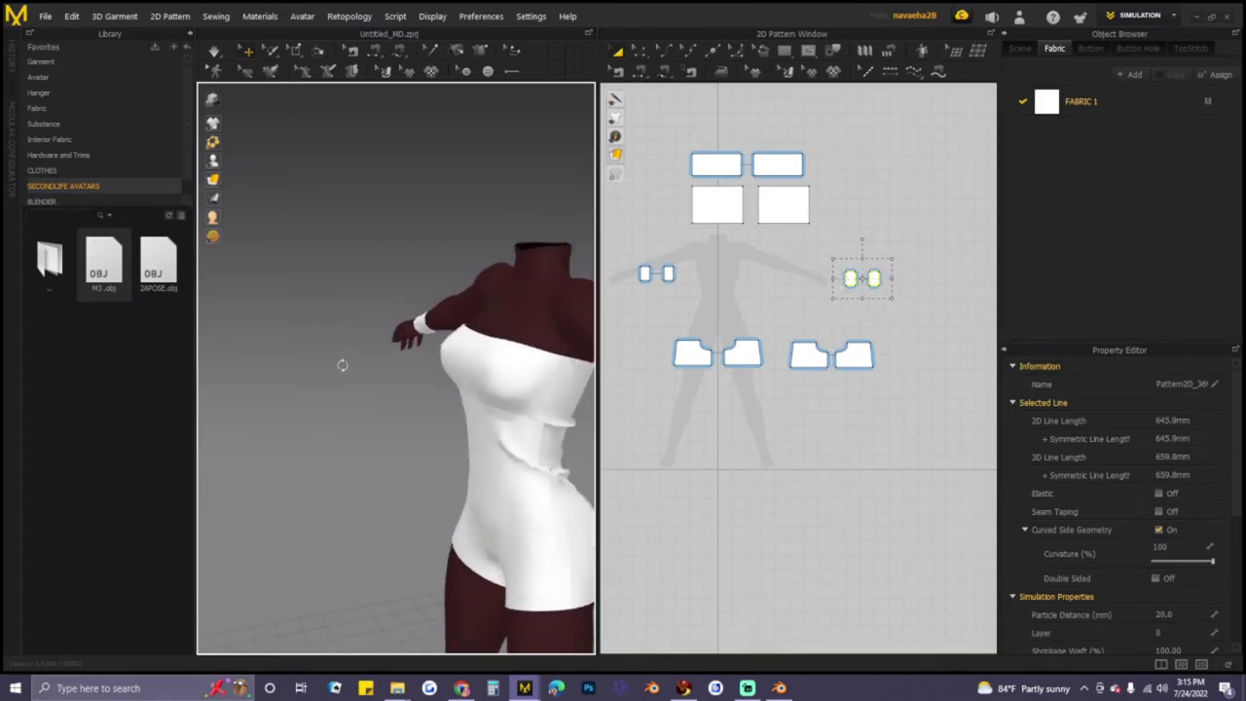
pyautogui.moveTo(488, 442); pyautogui.dragTo(509, 419, button='right')
pyautogui.moveTo(504, 386); pyautogui.dragTo(503, 377)
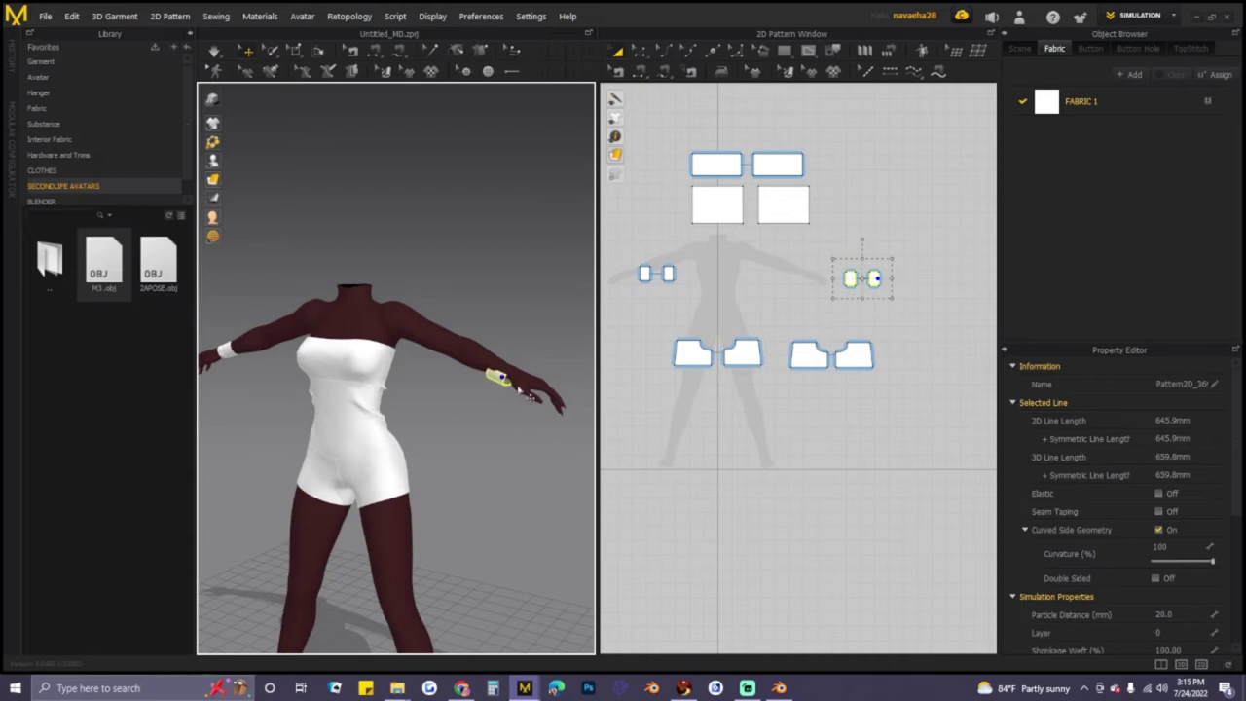
pyautogui.scroll(5, 537, 392)
pyautogui.moveTo(491, 396); pyautogui.dragTo(275, 384, button='right')
pyautogui.moveTo(508, 406); pyautogui.dragTo(472, 392)
pyautogui.moveTo(467, 458); pyautogui.dragTo(666, 451, button='right')
# - Simulate the garment to fit the left wrist band and inspect the drape from the front
pyautogui.click(220, 58)
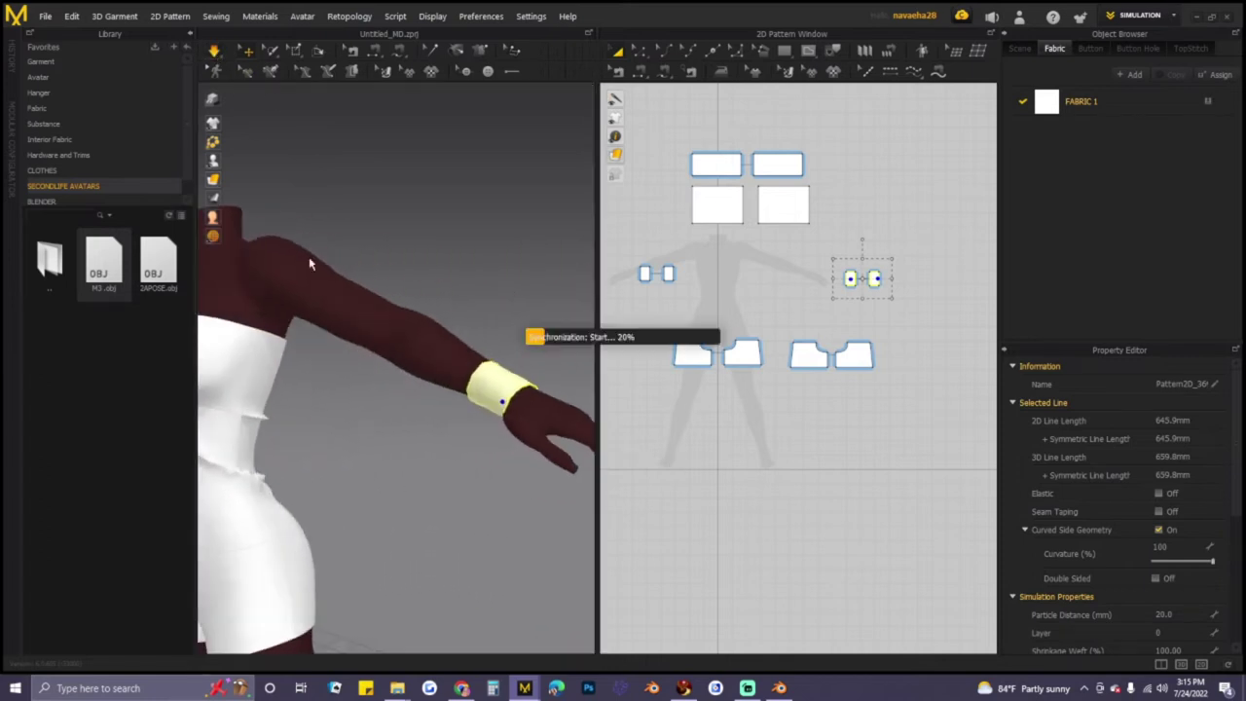
pyautogui.moveTo(445, 461); pyautogui.dragTo(472, 456, button='right')
pyautogui.moveTo(472, 456); pyautogui.dragTo(595, 395, button='middle')
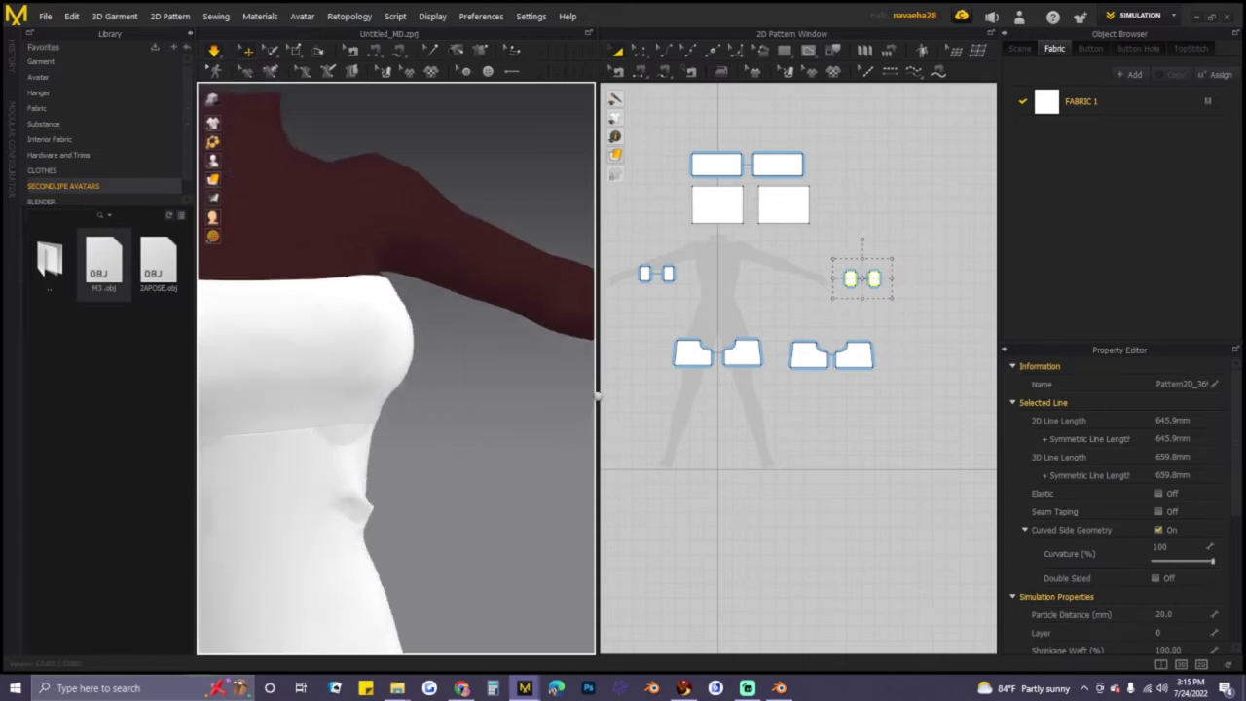
pyautogui.scroll(5, 490, 409)
pyautogui.moveTo(512, 409); pyautogui.dragTo(453, 423, button='right')
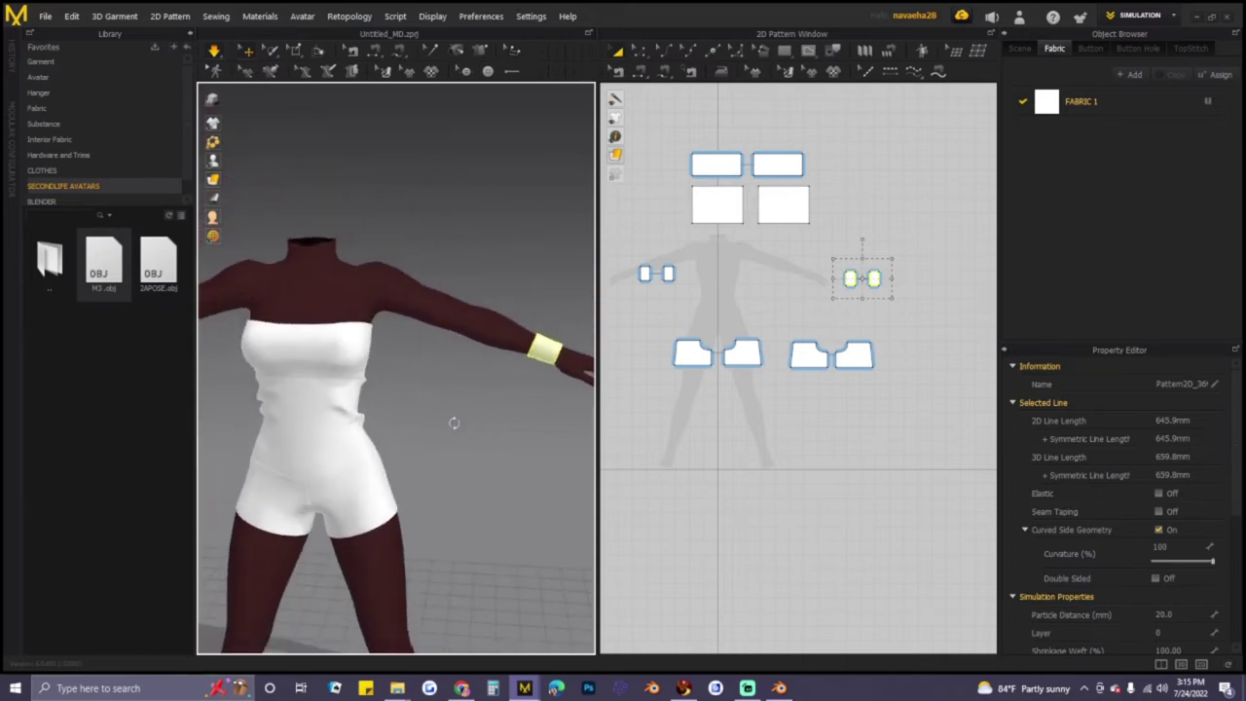
# - Move the right wrist band panels up and outward in 2D, clear of the avatar's arm silhouette
pyautogui.click(309, 337)
pyautogui.click(456, 368)
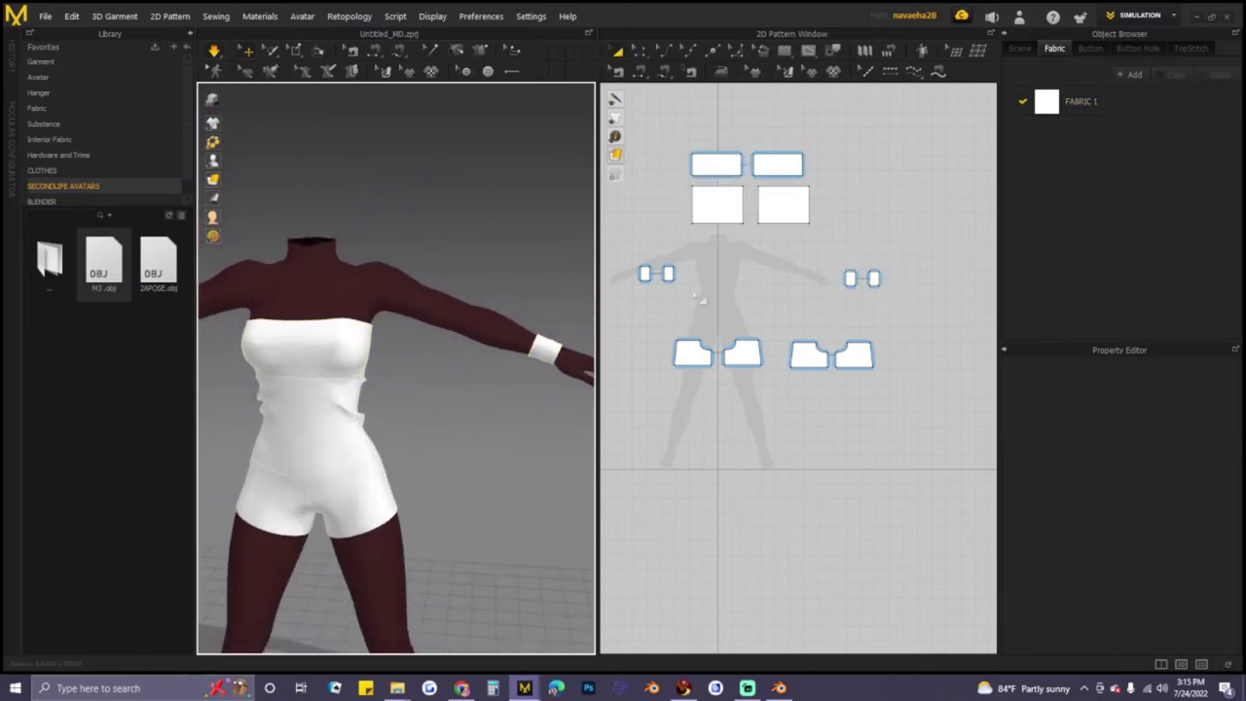
pyautogui.scroll(3, 705, 299)
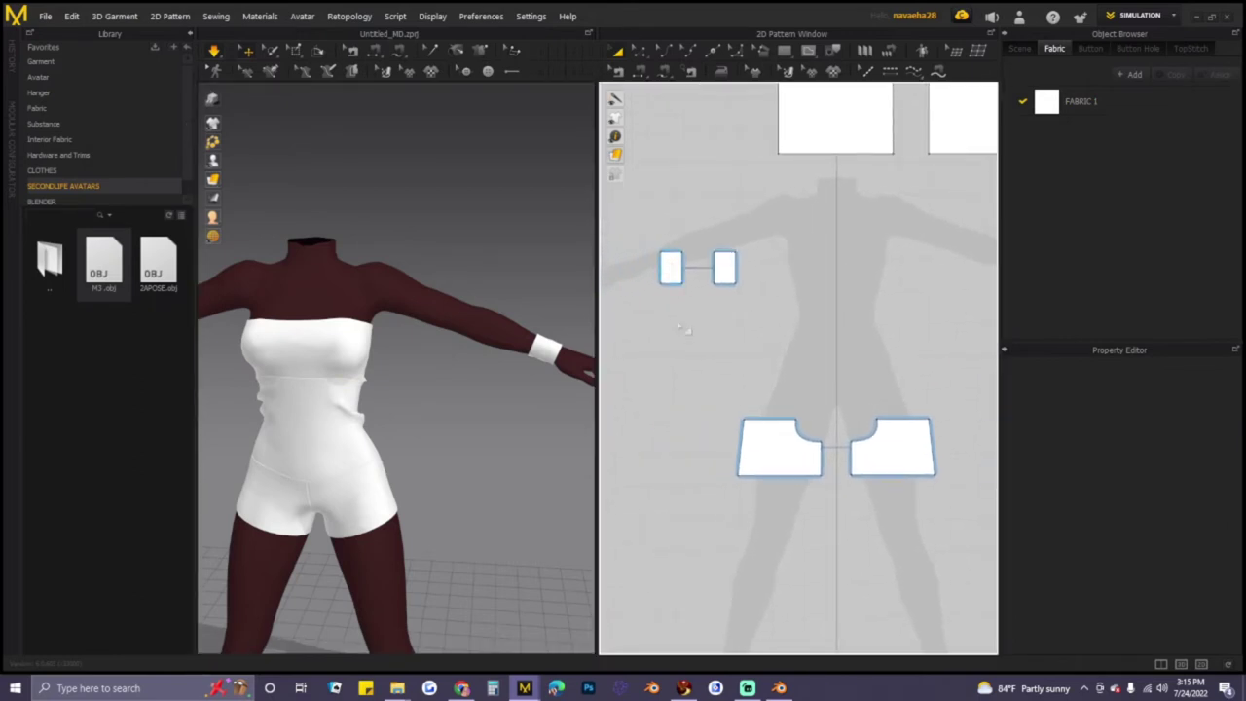
pyautogui.scroll(-3, 683, 329)
pyautogui.click(703, 293)
pyautogui.moveTo(702, 293); pyautogui.dragTo(659, 261)
pyautogui.click(659, 261)
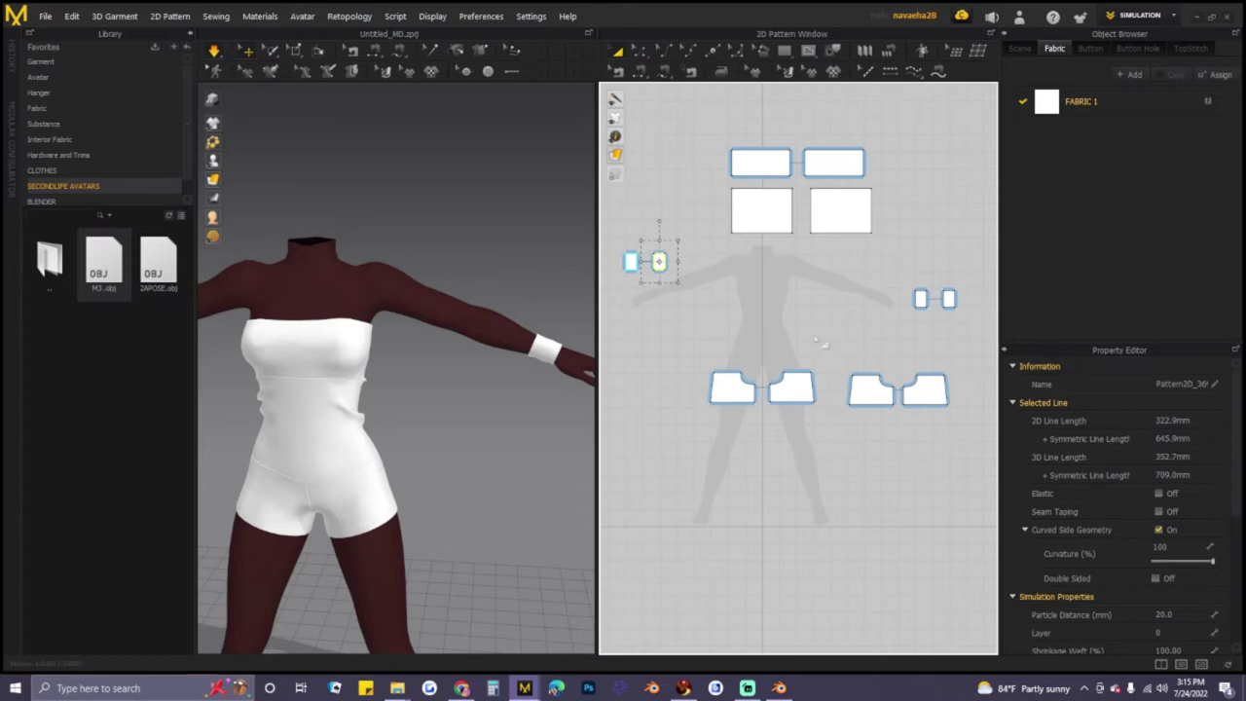
# - Draw a small, nearly square rectangular panel over the avatar's right upper arm in the 2D pattern window
pyautogui.scroll(5, 738, 303)
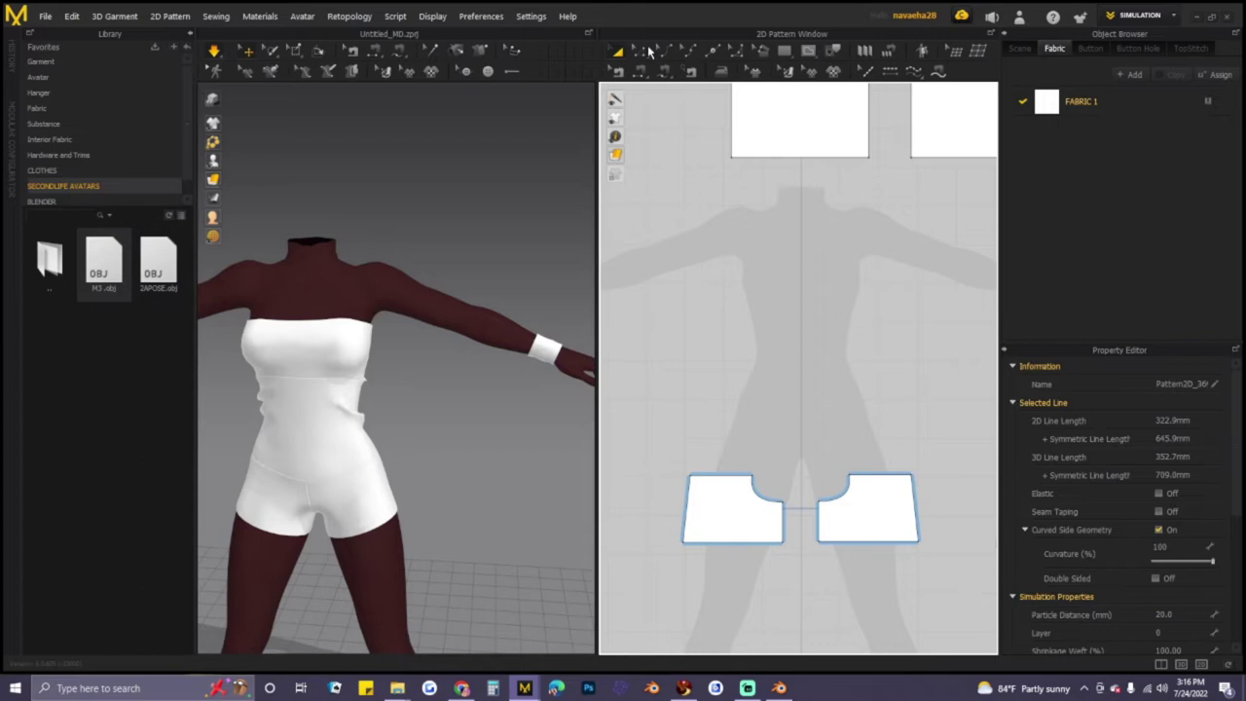
pyautogui.click(783, 51)
pyautogui.moveTo(688, 251); pyautogui.dragTo(730, 281)
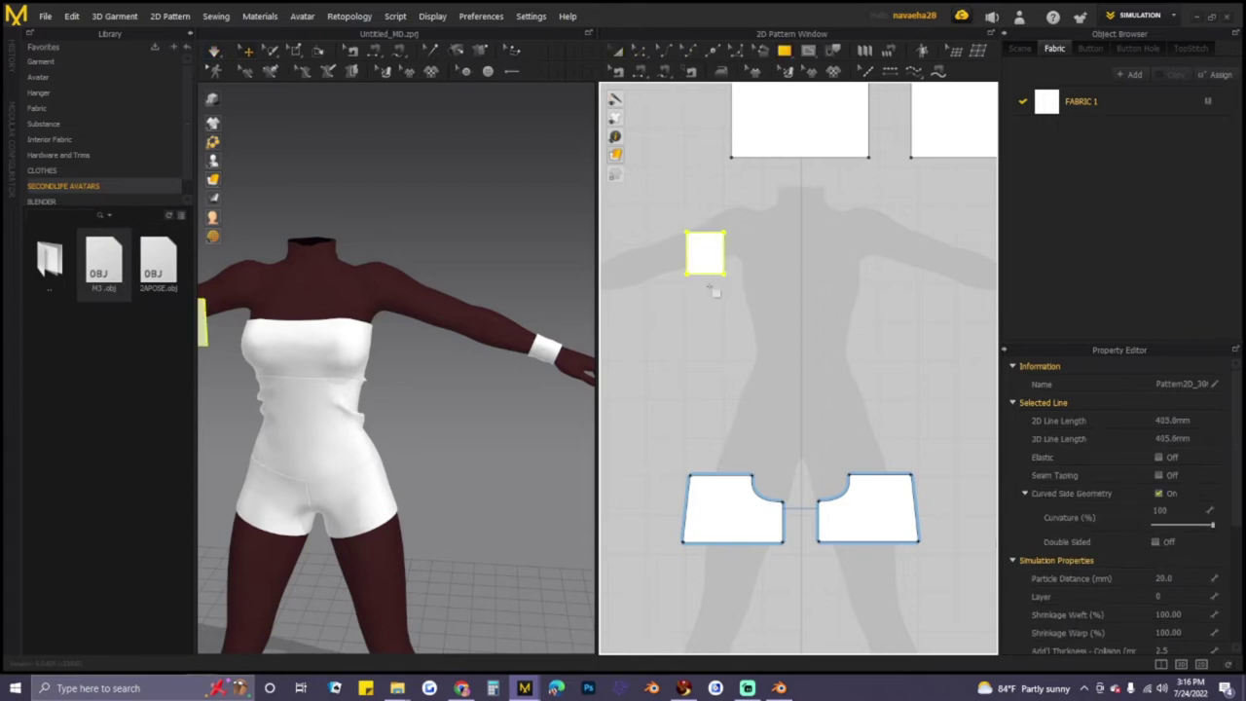
# - Place the new rectangular panel in front of the right upper arm in 3D and rotate it to follow the arm's slope
pyautogui.moveTo(397, 358); pyautogui.dragTo(553, 330, button='middle')
pyautogui.moveTo(359, 291); pyautogui.dragTo(371, 263)
pyautogui.click(403, 230)
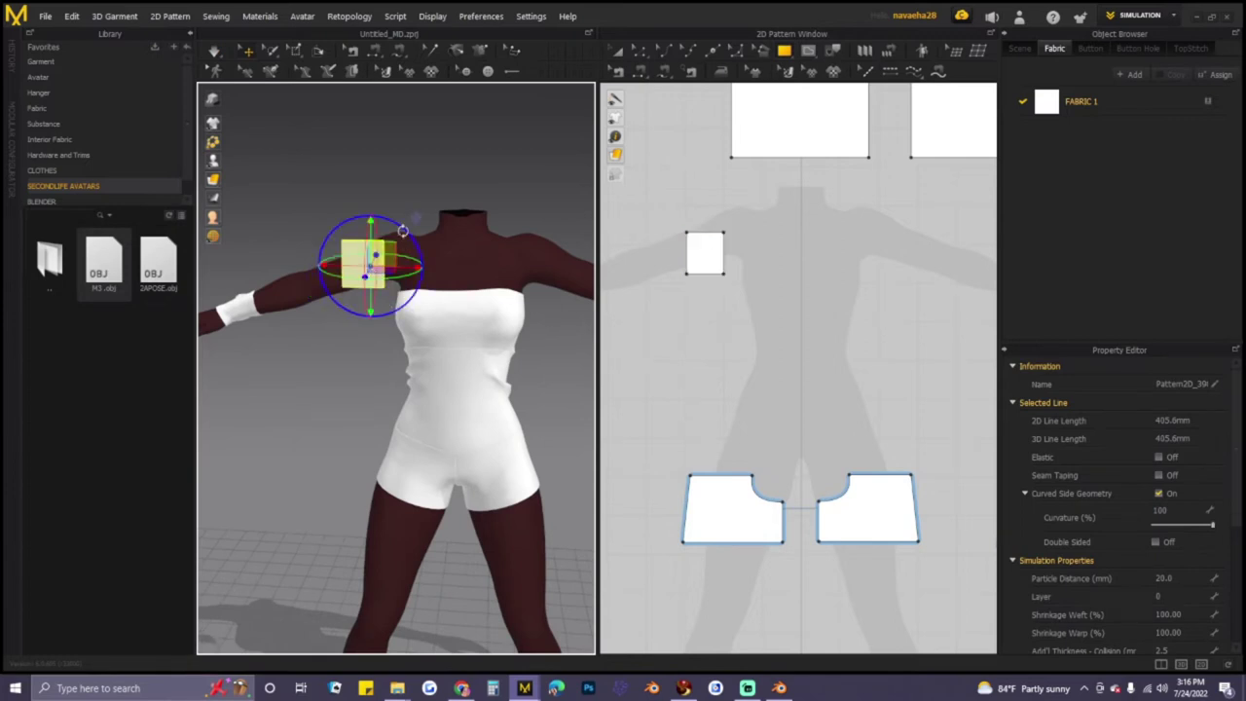
pyautogui.click(359, 261)
pyautogui.click(356, 264)
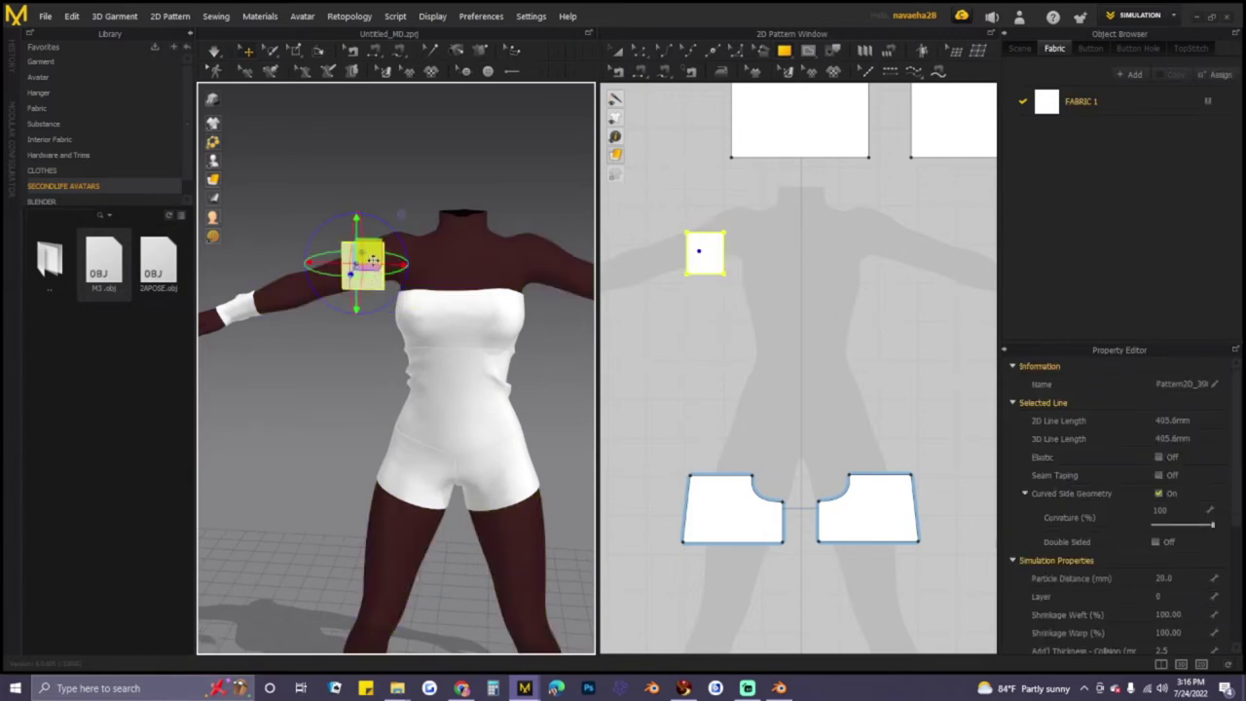
pyautogui.moveTo(387, 228); pyautogui.dragTo(366, 227)
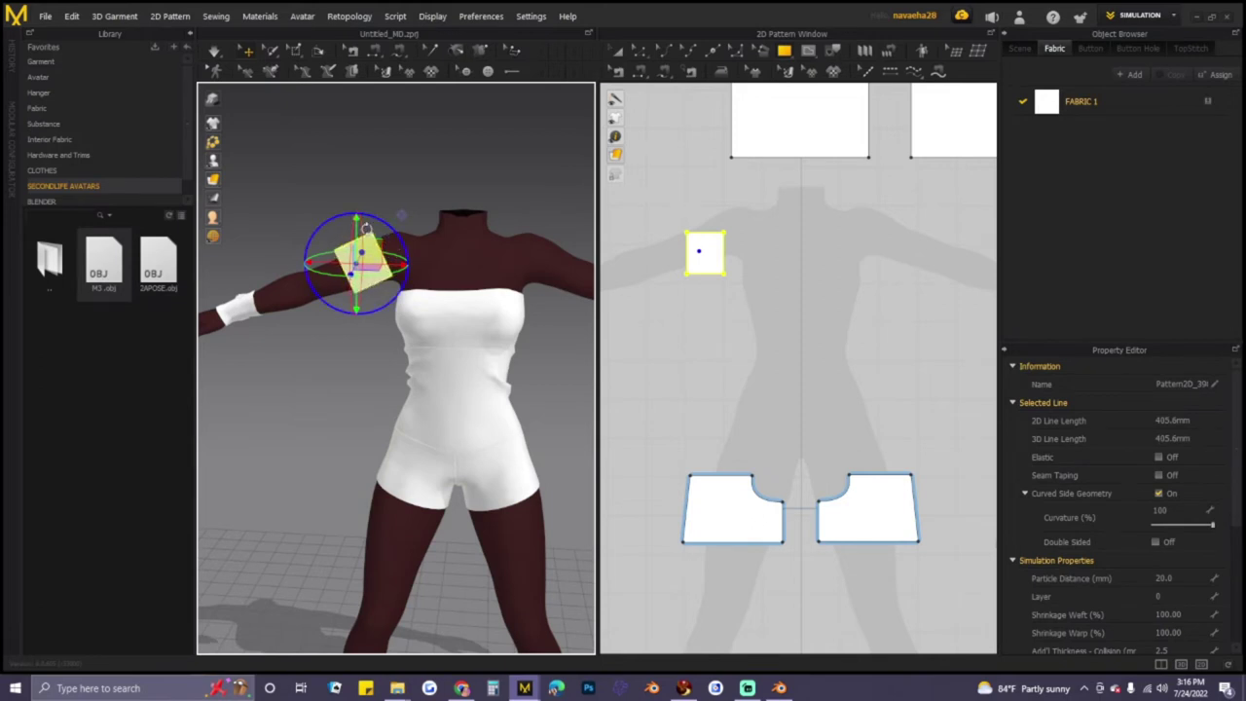
pyautogui.press('s')
pyautogui.click(701, 251)
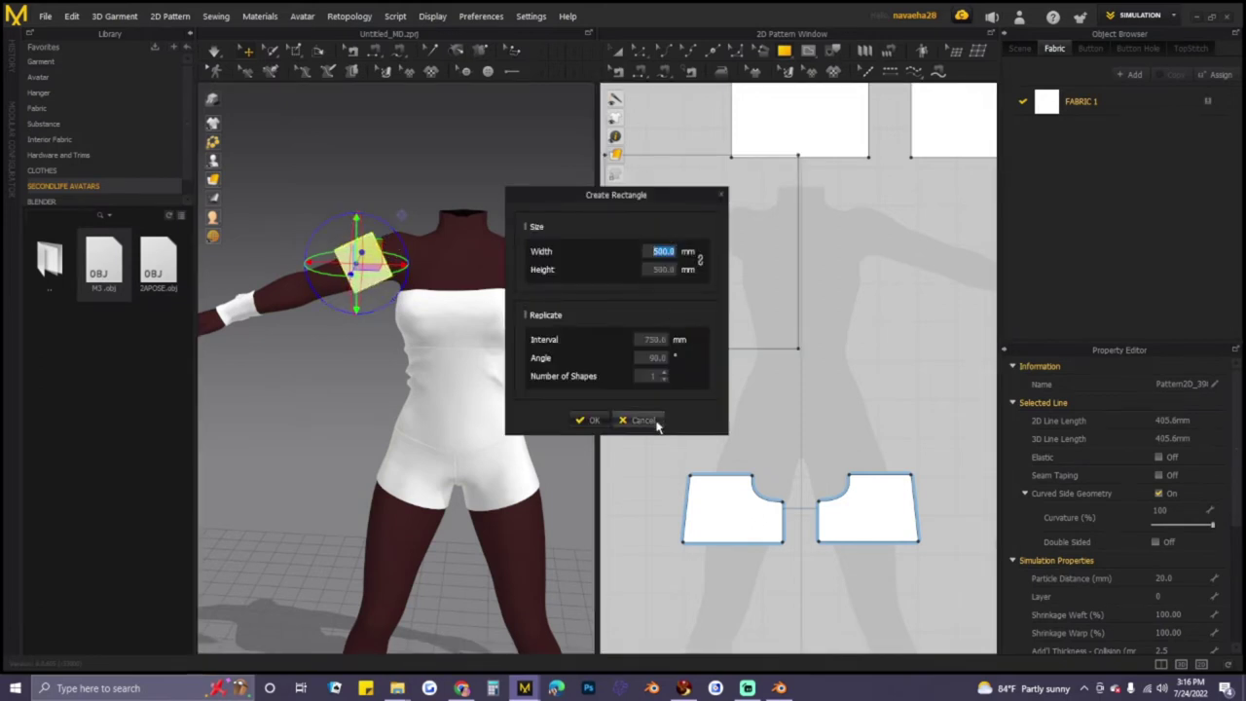
pyautogui.click(655, 423)
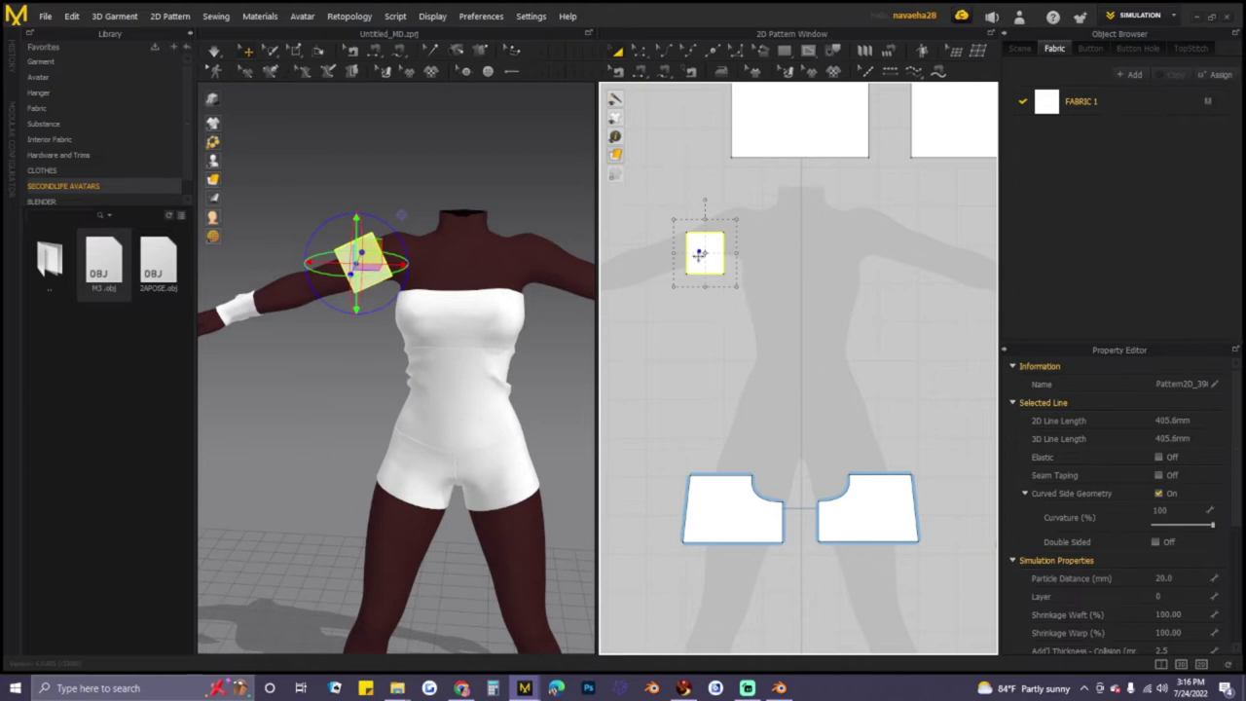
# - Clone the right upper-arm panel as a linked symmetric pattern and place it beside the original in the 2D pattern window
pyautogui.rightClick(699, 255)
pyautogui.click(732, 136)
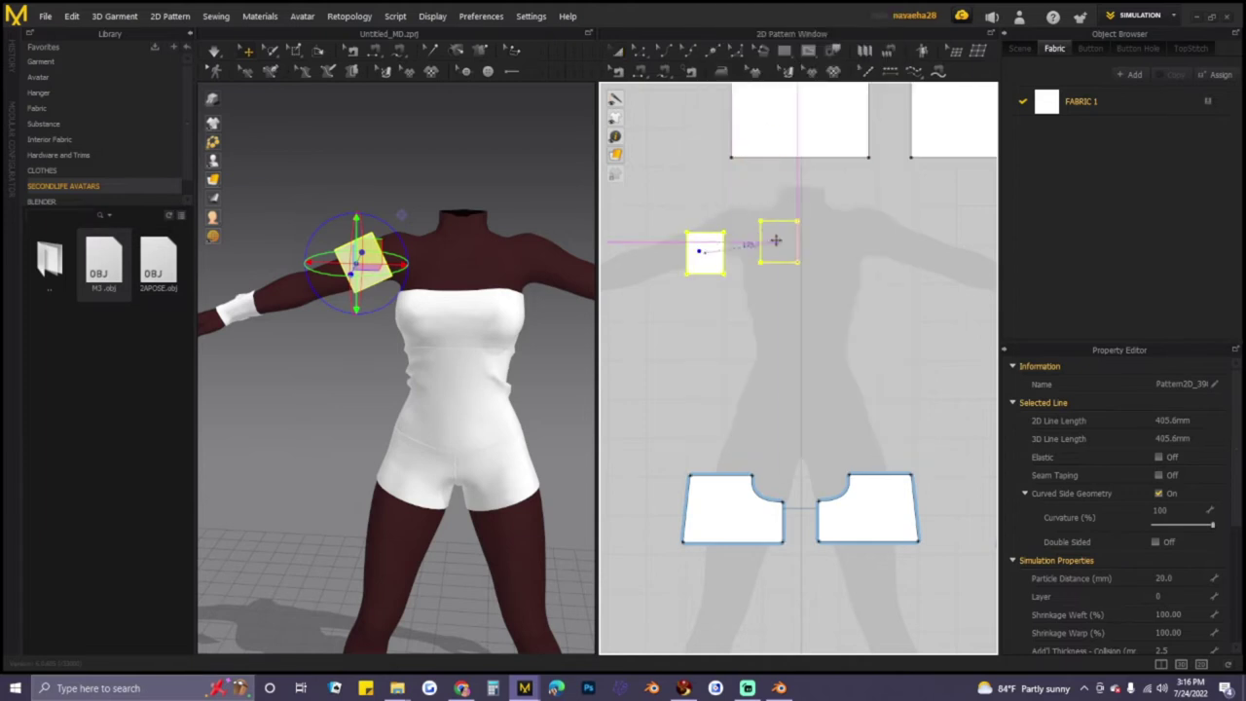
pyautogui.click(331, 319)
# - Position the original and cloned panels in front of and behind the right upper arm in 3D, and flip the back panel horizontally
pyautogui.scroll(-3, 344, 339)
pyautogui.moveTo(431, 299); pyautogui.dragTo(359, 275)
pyautogui.moveTo(357, 349); pyautogui.dragTo(412, 296, button='right')
pyautogui.moveTo(440, 293); pyautogui.dragTo(340, 314)
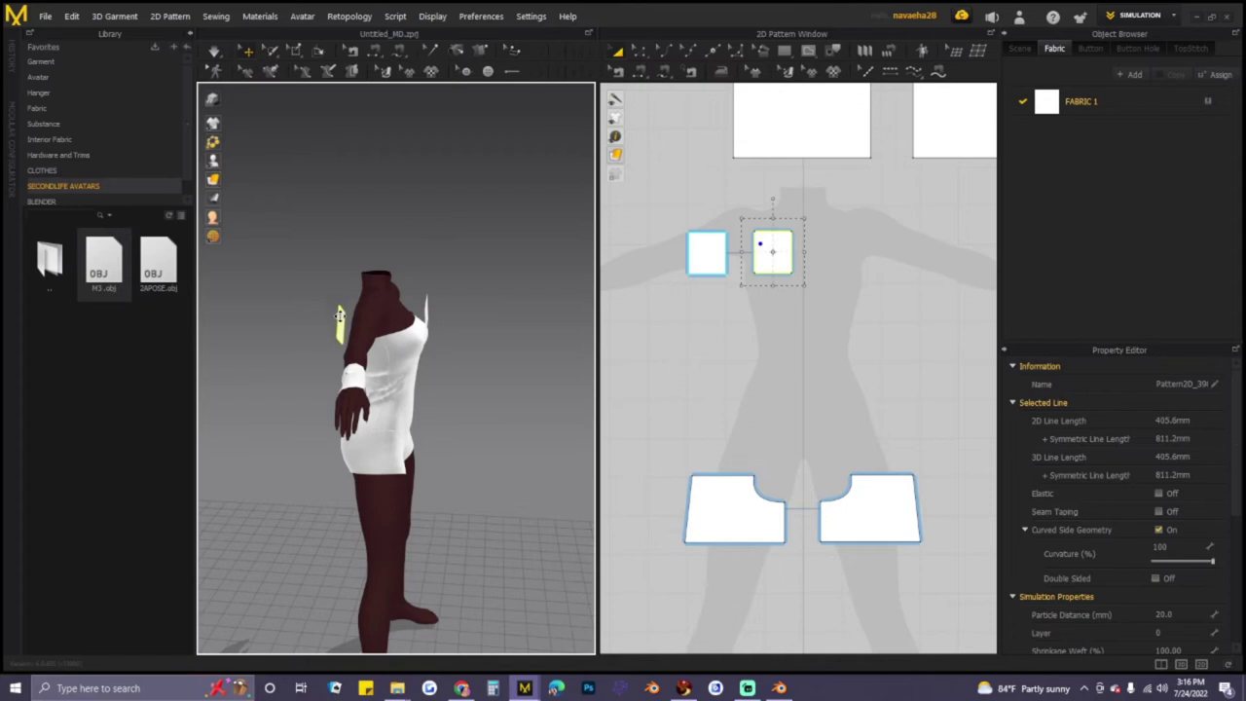
pyautogui.moveTo(426, 311); pyautogui.dragTo(385, 317)
pyautogui.moveTo(380, 321); pyautogui.dragTo(440, 346, button='right')
pyautogui.rightClick(440, 346)
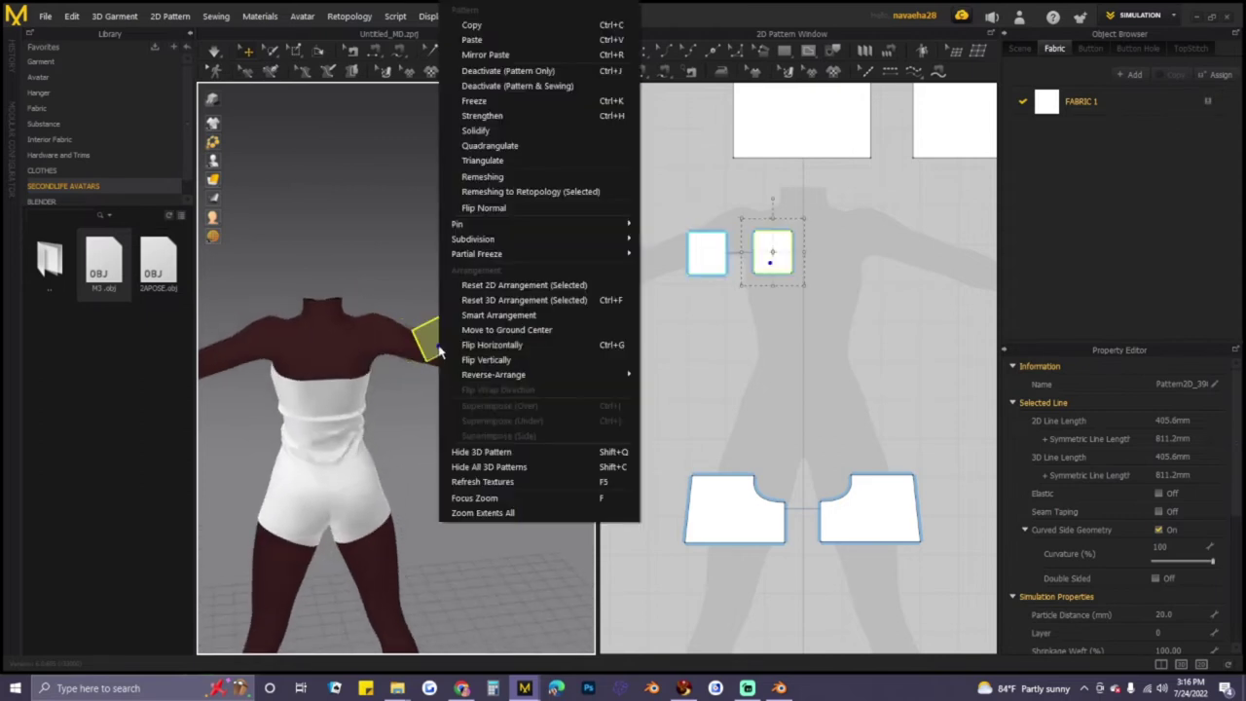
pyautogui.click(488, 346)
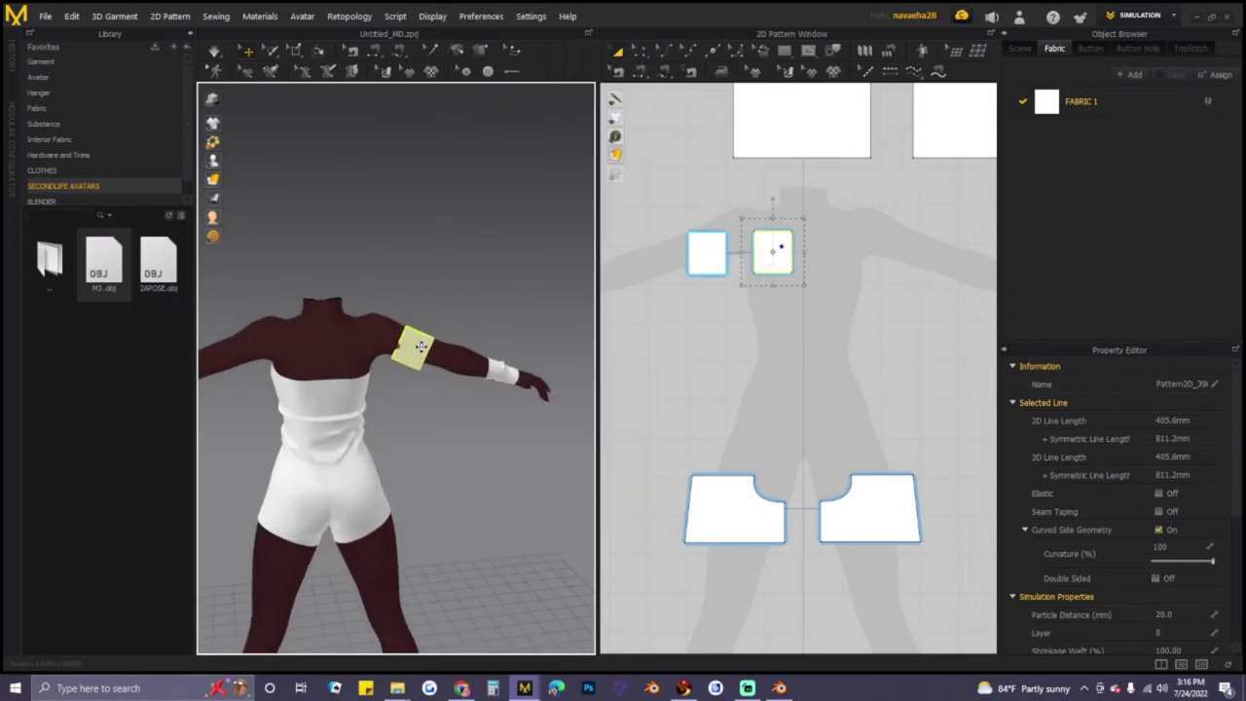
# - Move the cloned upper-arm panel directly below the original in the 2D pattern window
pyautogui.click(619, 71)
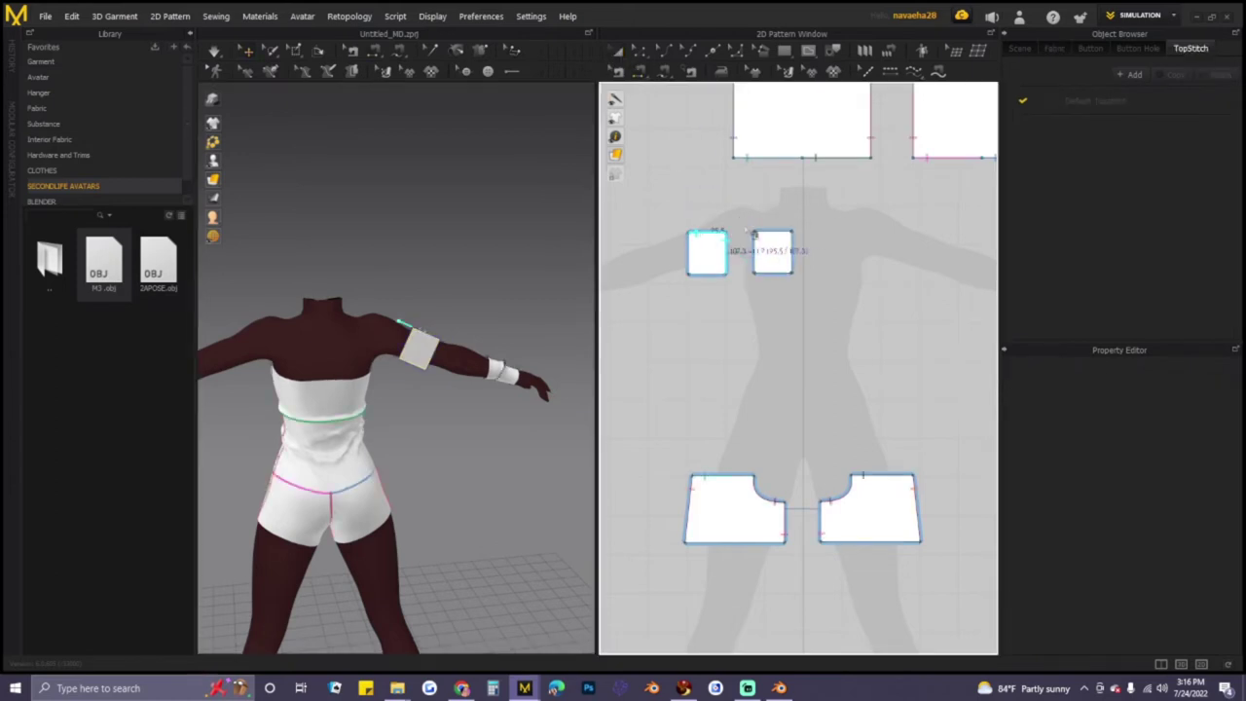
pyautogui.press('a')
pyautogui.moveTo(775, 253); pyautogui.dragTo(718, 335)
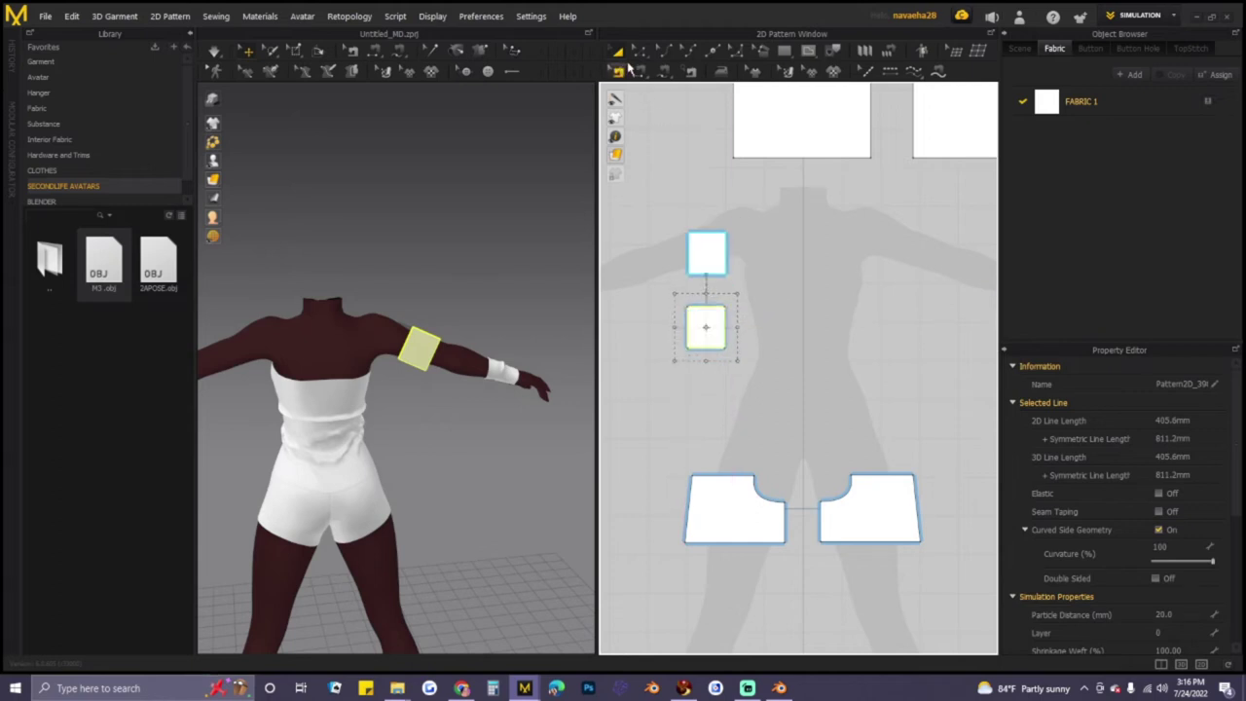
# - Sew the two upper-arm panels together, joining their upper edges to each other and their lower edges to each other
pyautogui.click(621, 71)
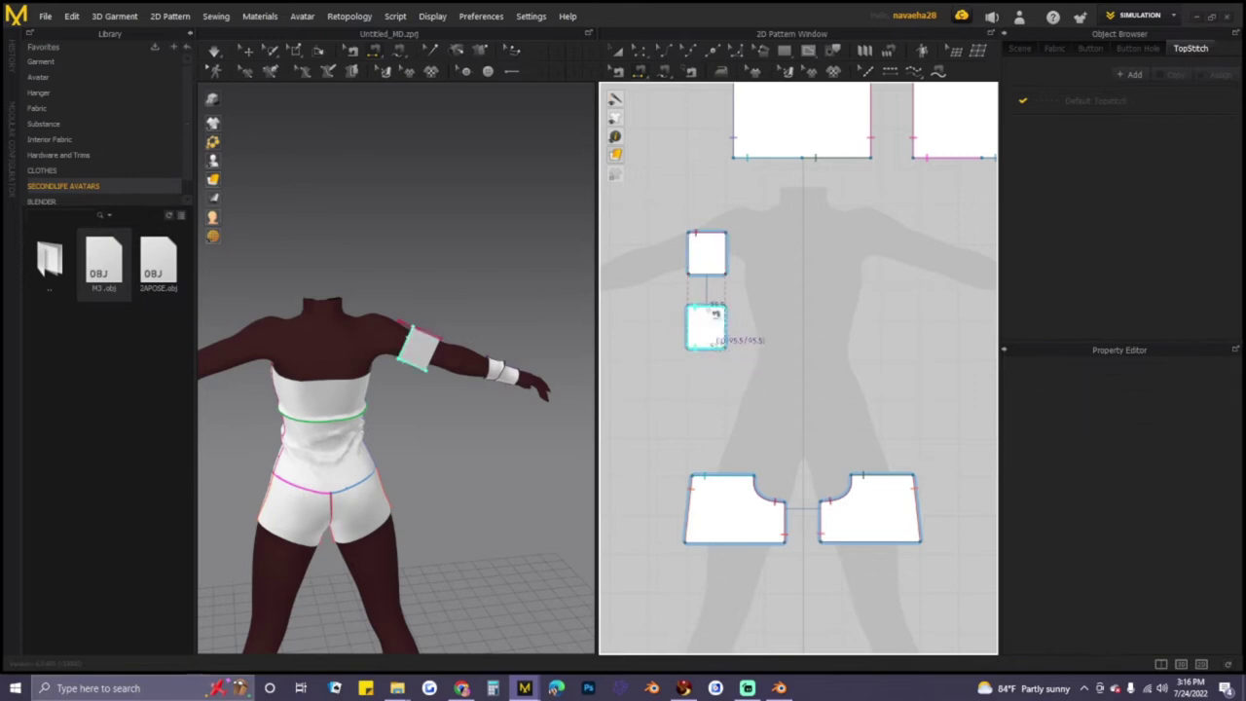
pyautogui.click(715, 290)
pyautogui.moveTo(493, 298); pyautogui.dragTo(537, 146, button='right')
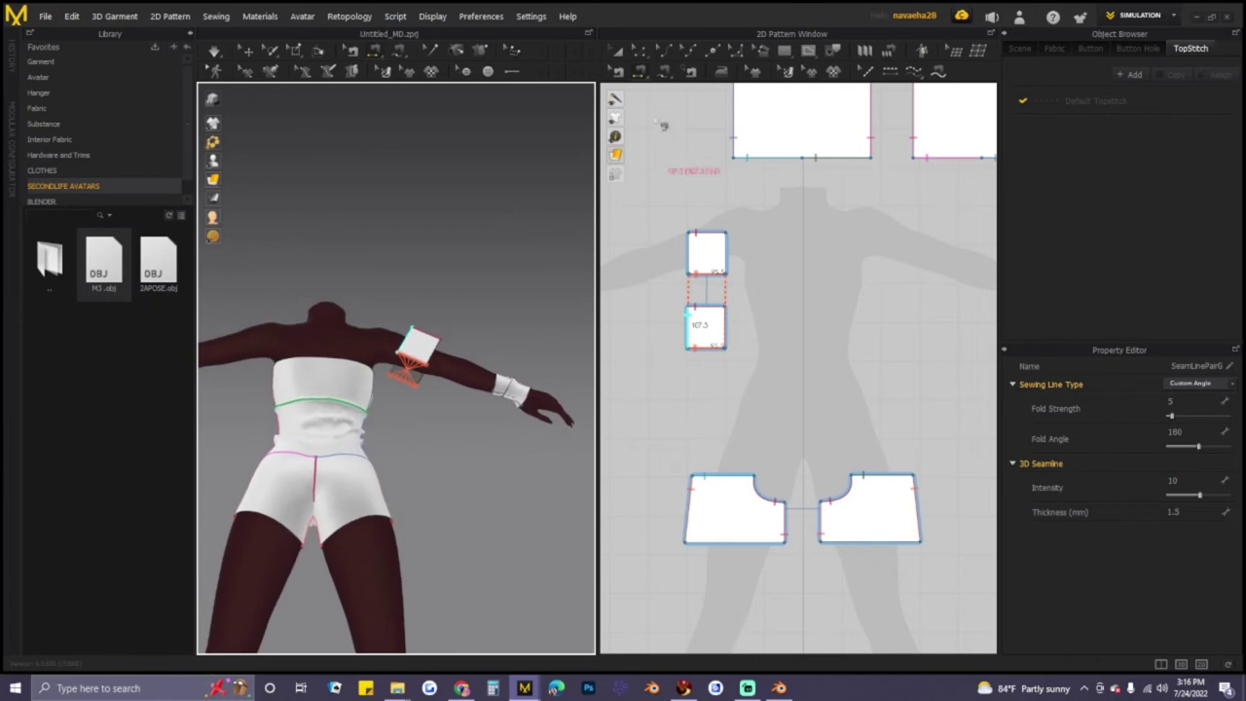
# - Reverse the sewing direction of both seams joining the right upper-arm panels
pyautogui.click(617, 71)
pyautogui.rightClick(711, 286)
pyautogui.click(728, 305)
pyautogui.rightClick(701, 237)
pyautogui.click(739, 256)
# - Simulate the garment to wrap the new band around the right upper arm and inspect it from the front
pyautogui.moveTo(575, 298); pyautogui.dragTo(375, 248, button='right')
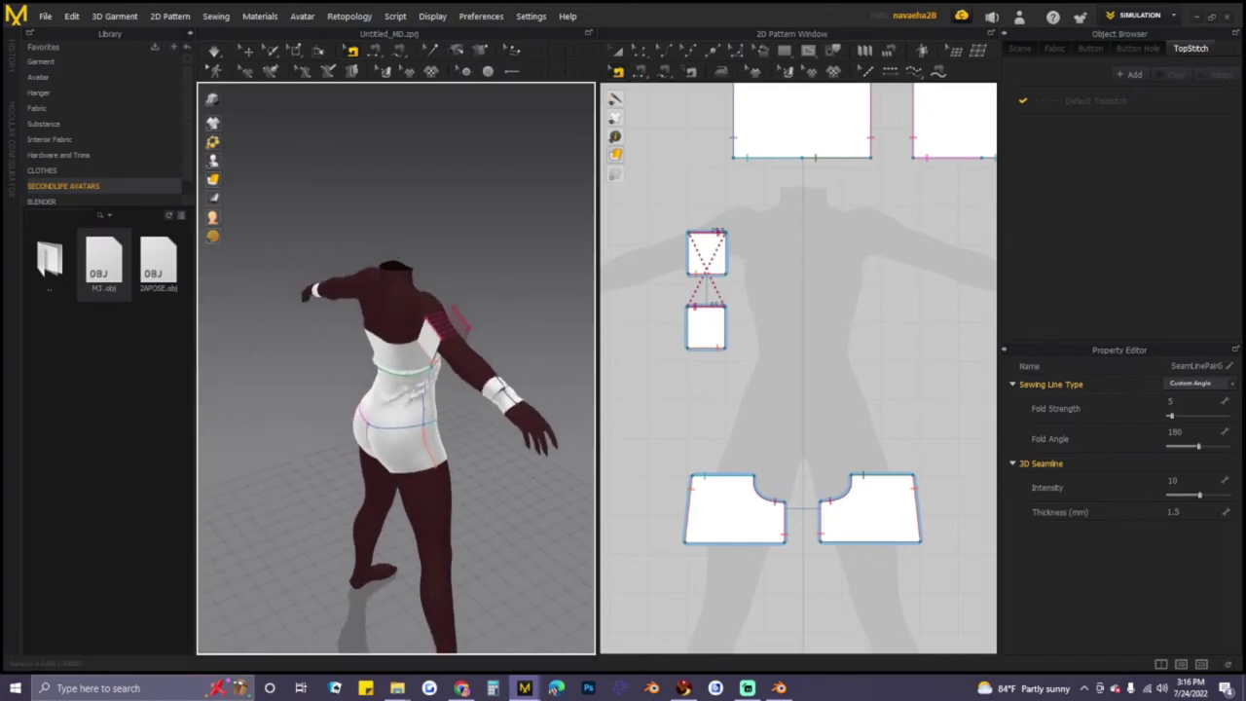
pyautogui.click(216, 53)
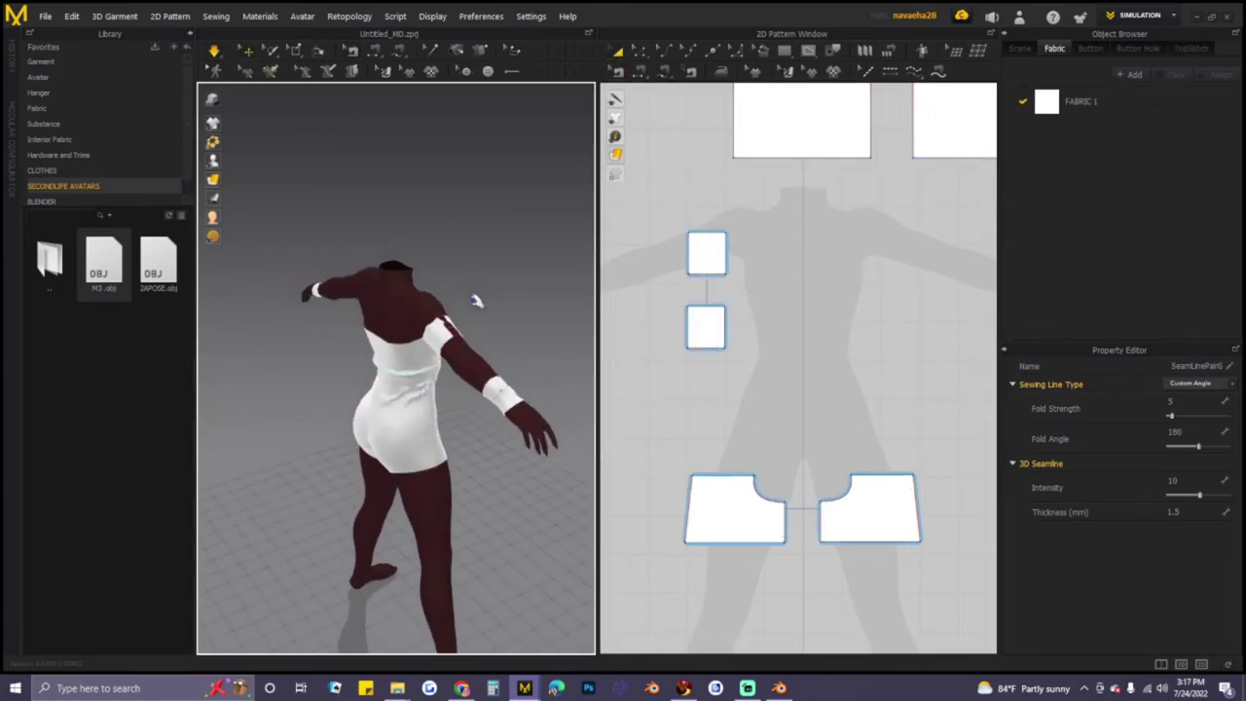
pyautogui.moveTo(527, 311); pyautogui.dragTo(347, 295, button='right')
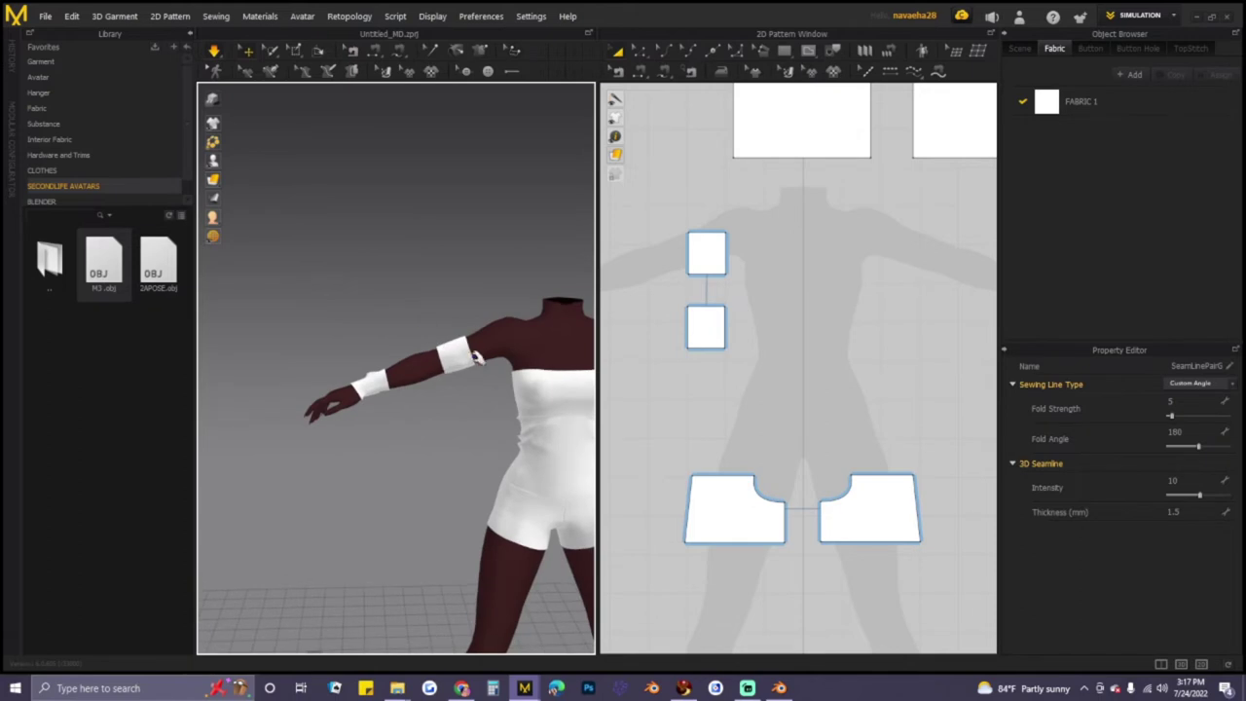
# - Pull the right wrist band slightly up the forearm toward the elbow while the simulation runs
pyautogui.click(466, 354)
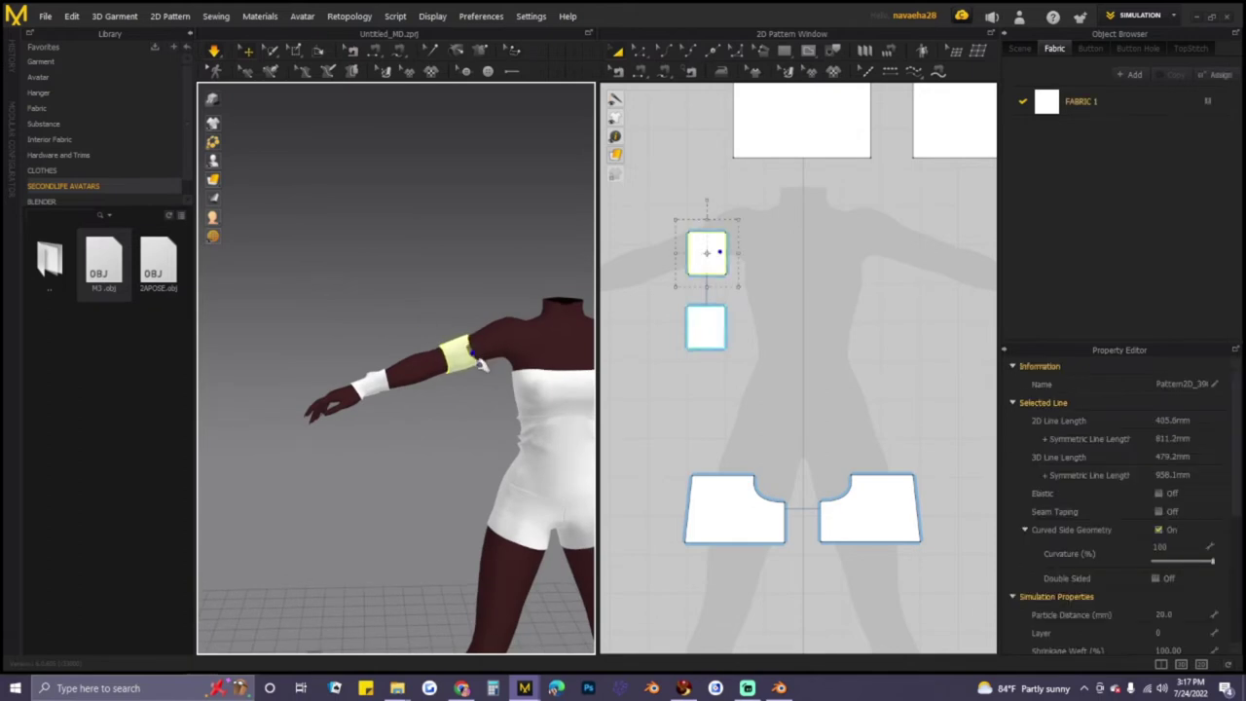
pyautogui.click(381, 389)
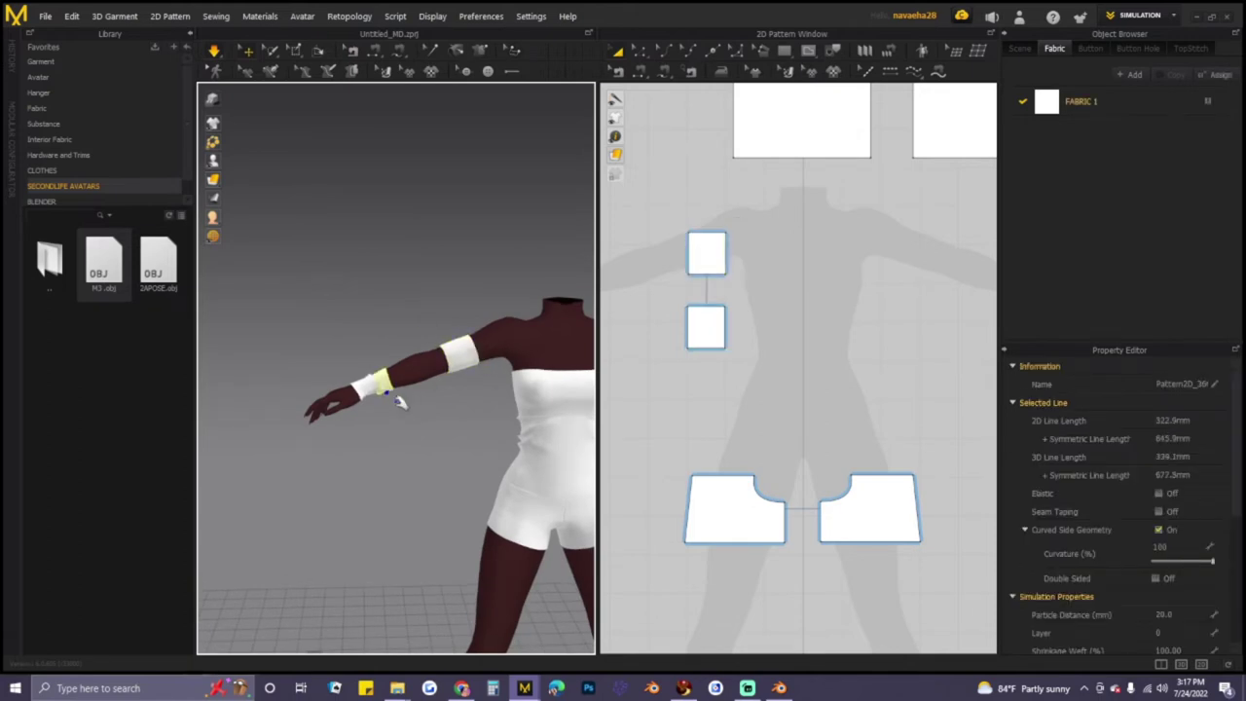
pyautogui.moveTo(381, 389); pyautogui.dragTo(404, 386)
pyautogui.scroll(1, 476, 410)
pyautogui.moveTo(481, 415); pyautogui.dragTo(287, 418, button='middle')
pyautogui.scroll(2, 414, 417)
pyautogui.moveTo(414, 417); pyautogui.dragTo(435, 418, button='right')
# - Duplicate the two right wrist band panels and place the copies just above the originals in 2D
pyautogui.scroll(-4, 764, 414)
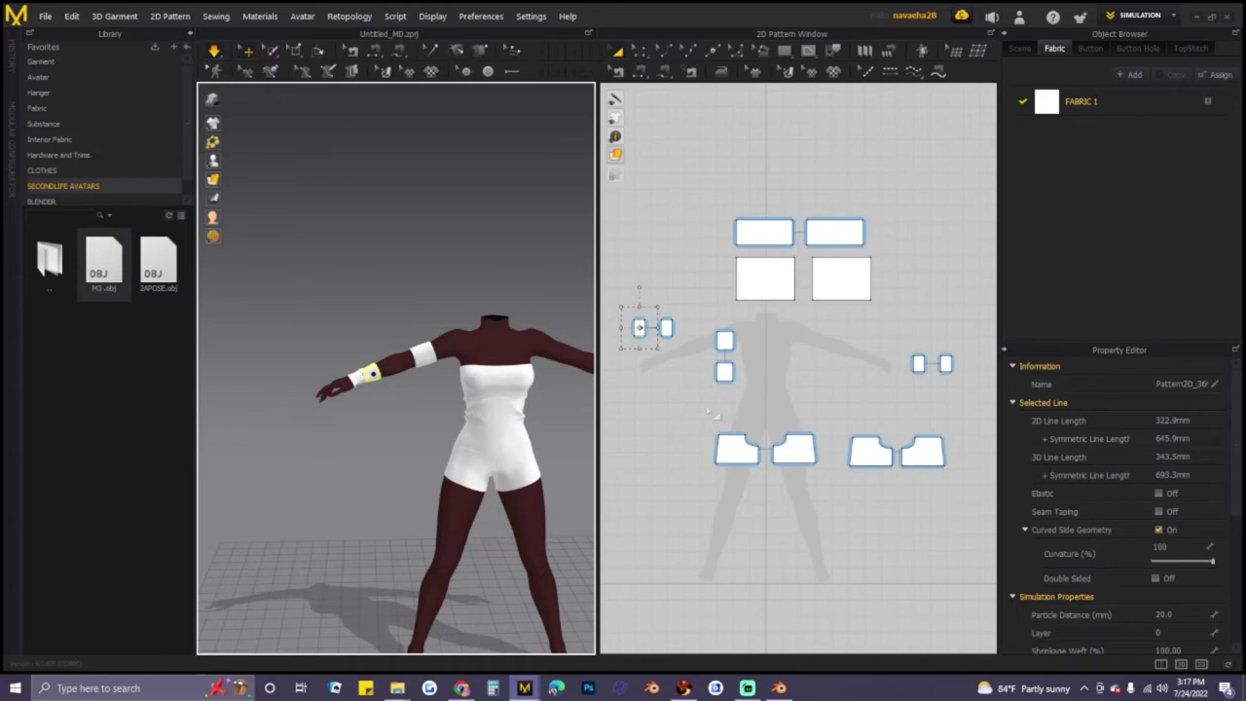
pyautogui.moveTo(712, 413); pyautogui.dragTo(803, 377, button='right')
pyautogui.scroll(-2, 735, 297)
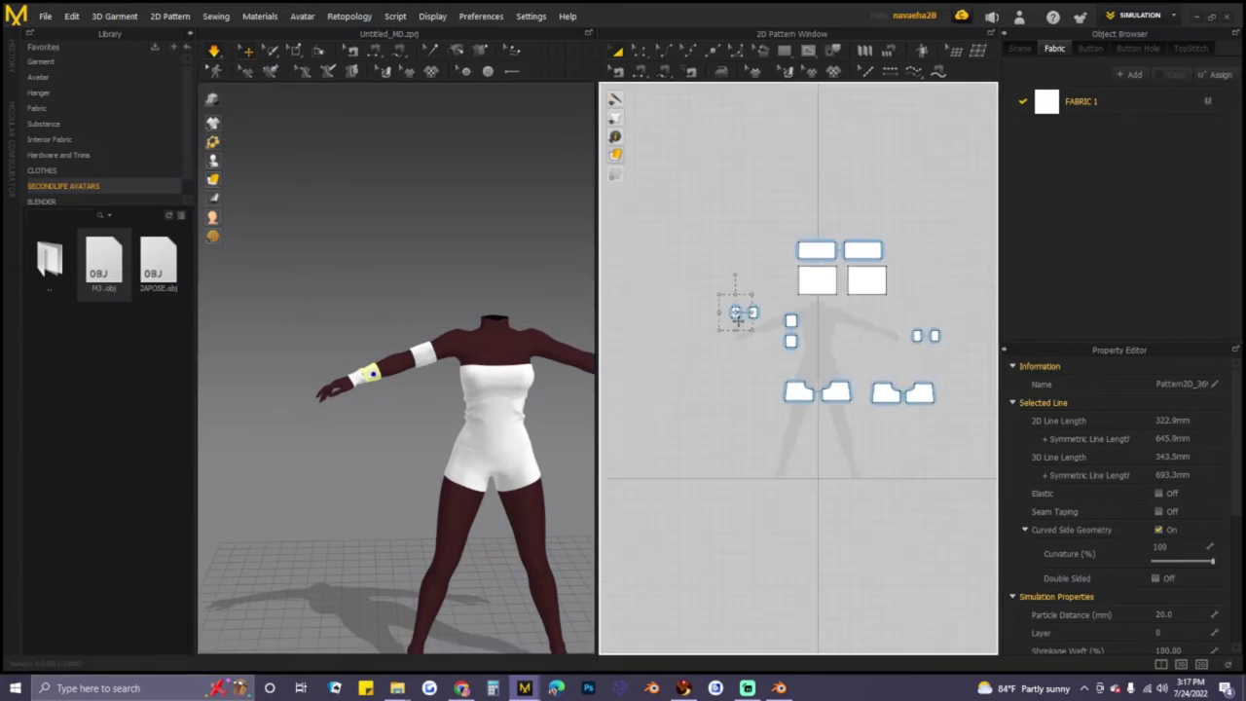
pyautogui.scroll(4, 732, 300)
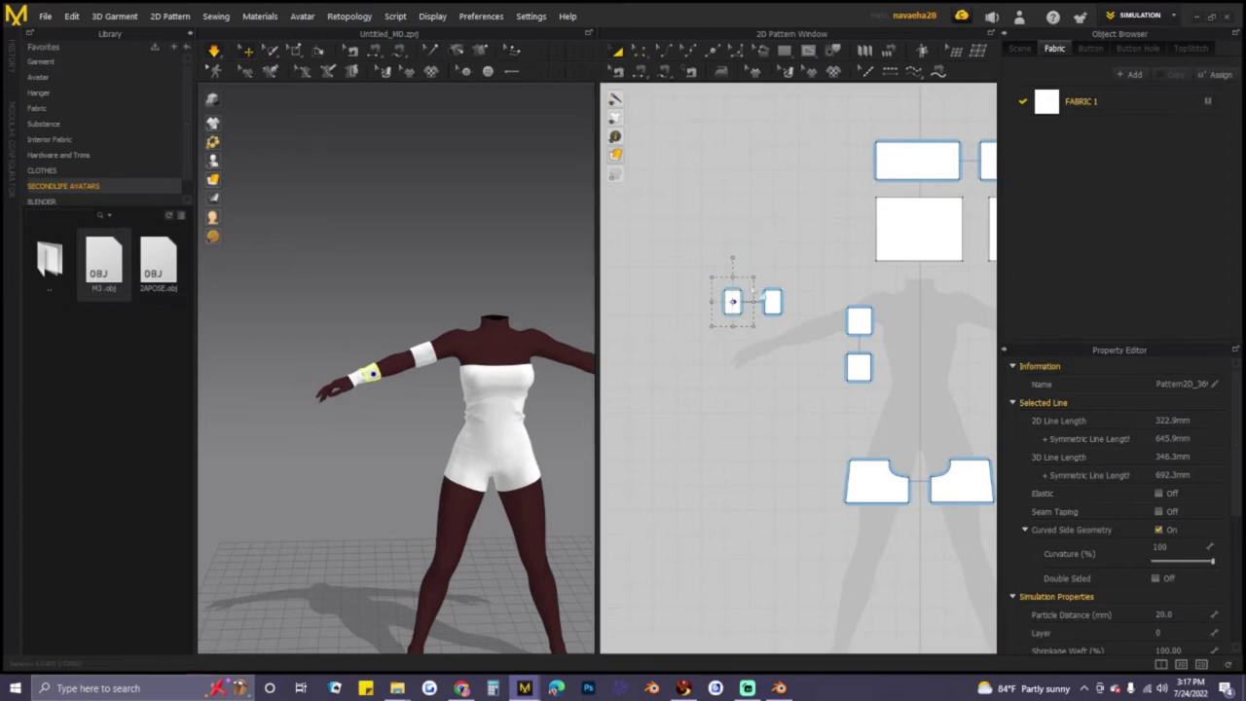
pyautogui.hotkey('ctrl', 'c')
pyautogui.hotkey('ctrl', 'v')
pyautogui.click(729, 258)
pyautogui.click(773, 300)
pyautogui.hotkey('ctrl', 'c')
pyautogui.hotkey('ctrl', 'v')
pyautogui.moveTo(770, 269); pyautogui.dragTo(764, 260)
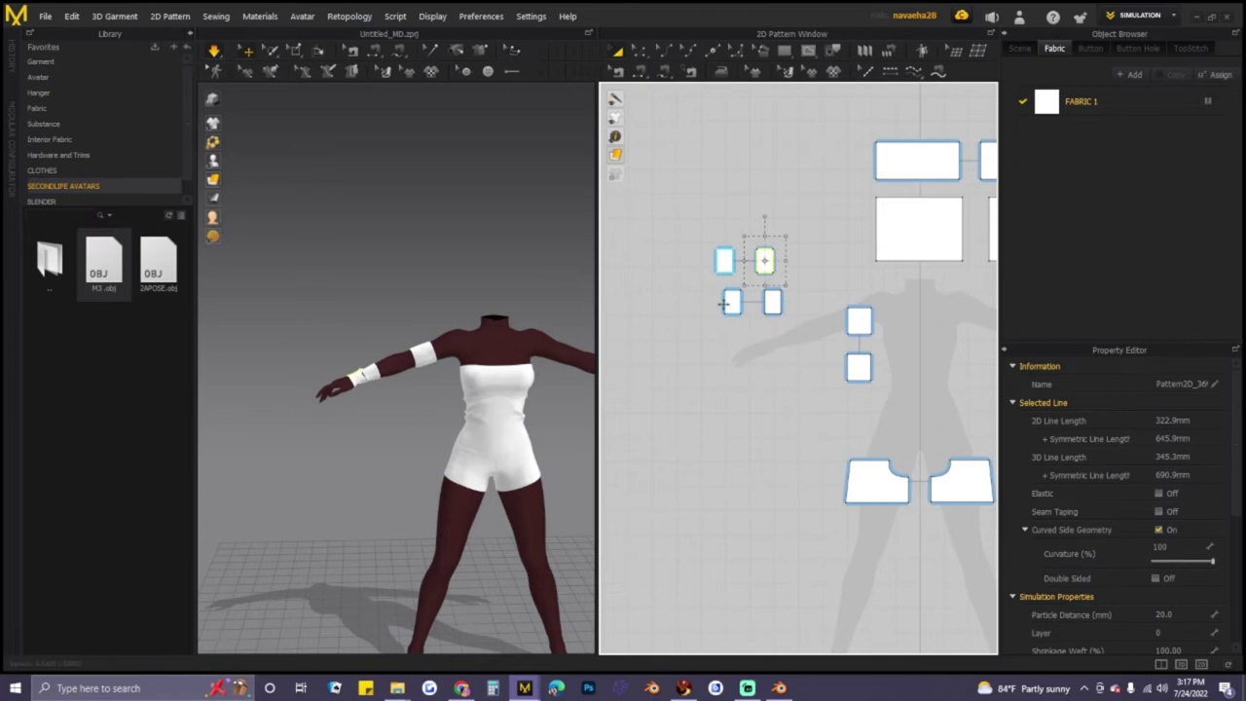
# - Delete the lower, original pair of right wrist band panels
pyautogui.moveTo(396, 393); pyautogui.dragTo(598, 412, button='right')
pyautogui.moveTo(708, 290); pyautogui.dragTo(798, 331)
pyautogui.rightClick(730, 299)
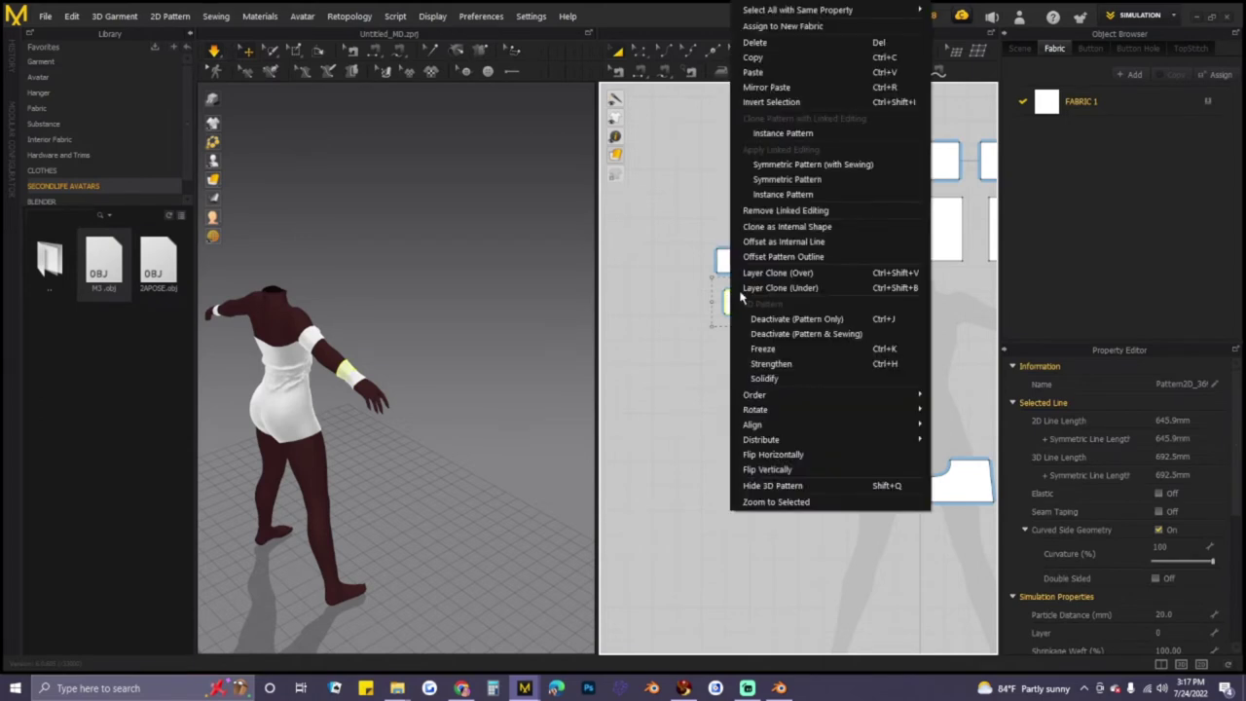
pyautogui.click(755, 45)
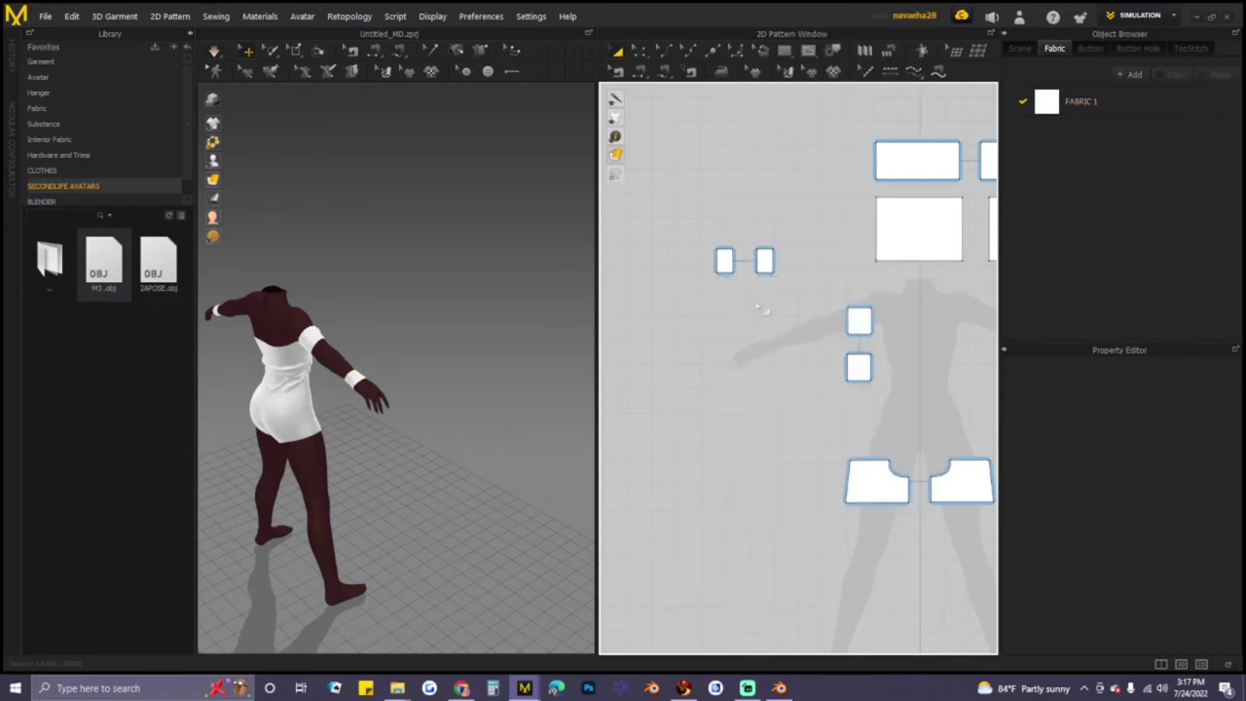
pyautogui.moveTo(506, 321); pyautogui.dragTo(327, 308, button='right')
pyautogui.moveTo(495, 361); pyautogui.dragTo(433, 330, button='middle')
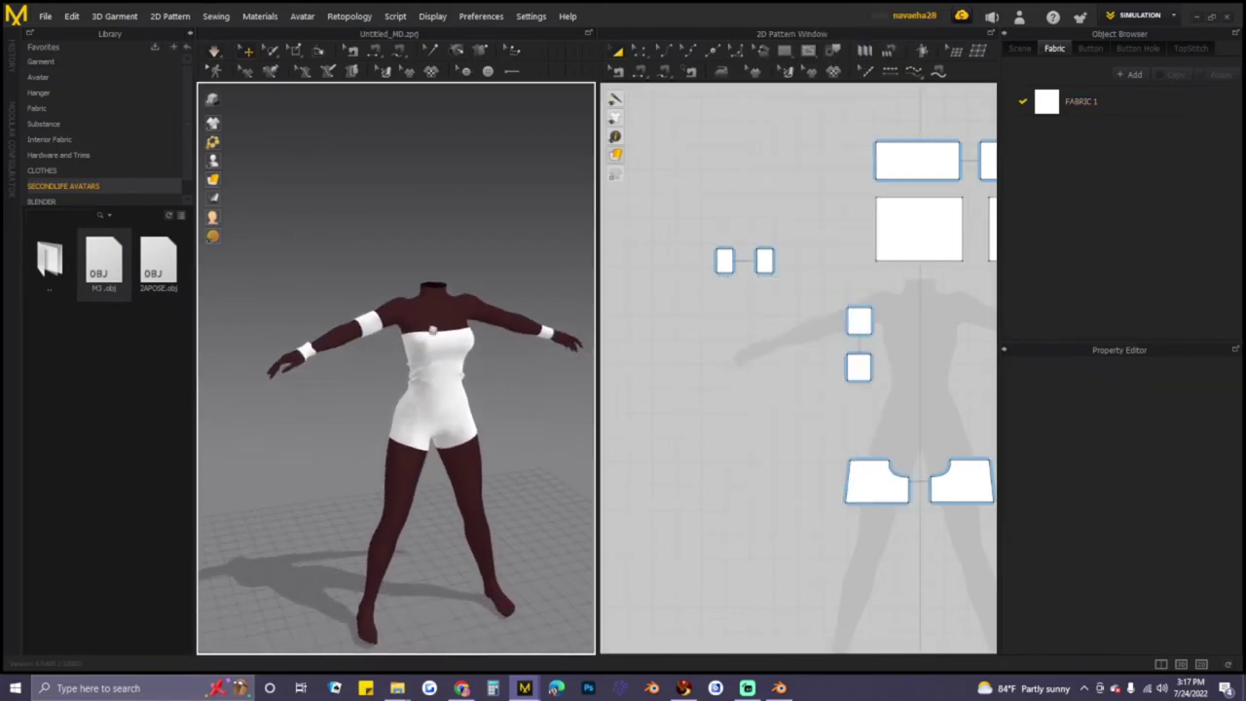
# - Move the left wrist band panels slightly upward in the 2D pattern window, keeping the pair level
pyautogui.scroll(2, 745, 341)
pyautogui.scroll(-5, 806, 353)
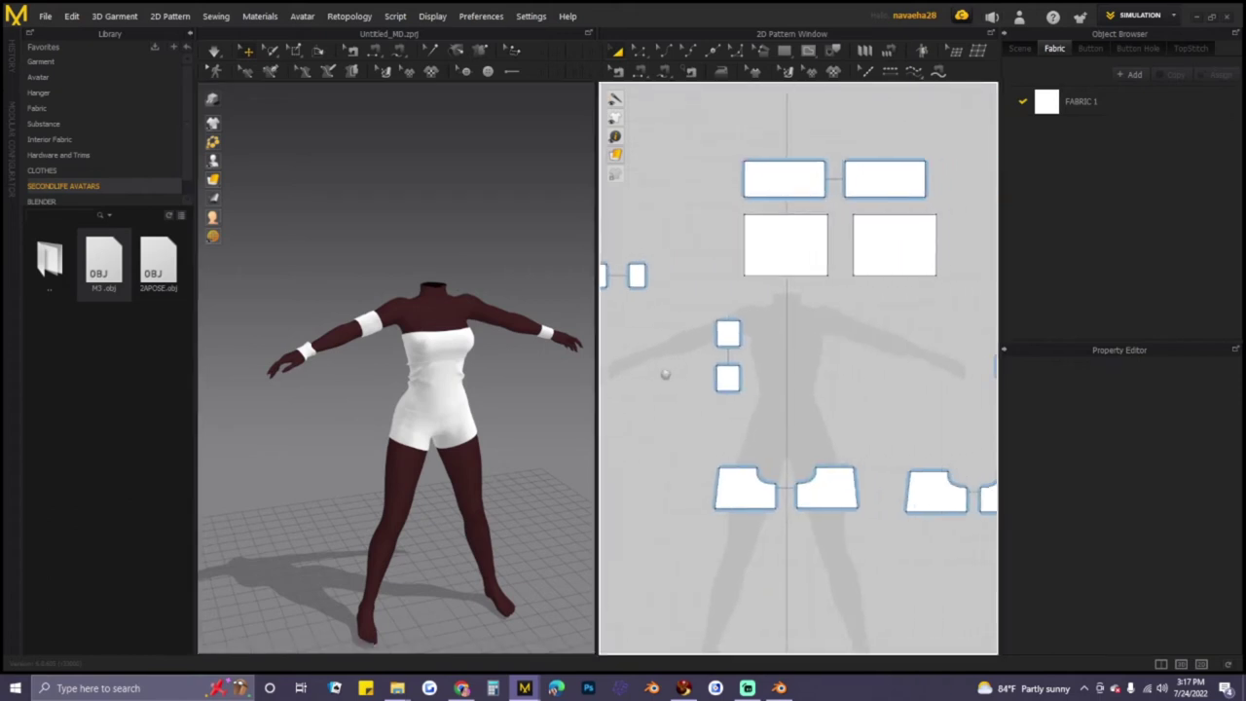
pyautogui.moveTo(883, 381); pyautogui.dragTo(839, 374, button='right')
pyautogui.moveTo(854, 374); pyautogui.dragTo(855, 353)
pyautogui.click(880, 373)
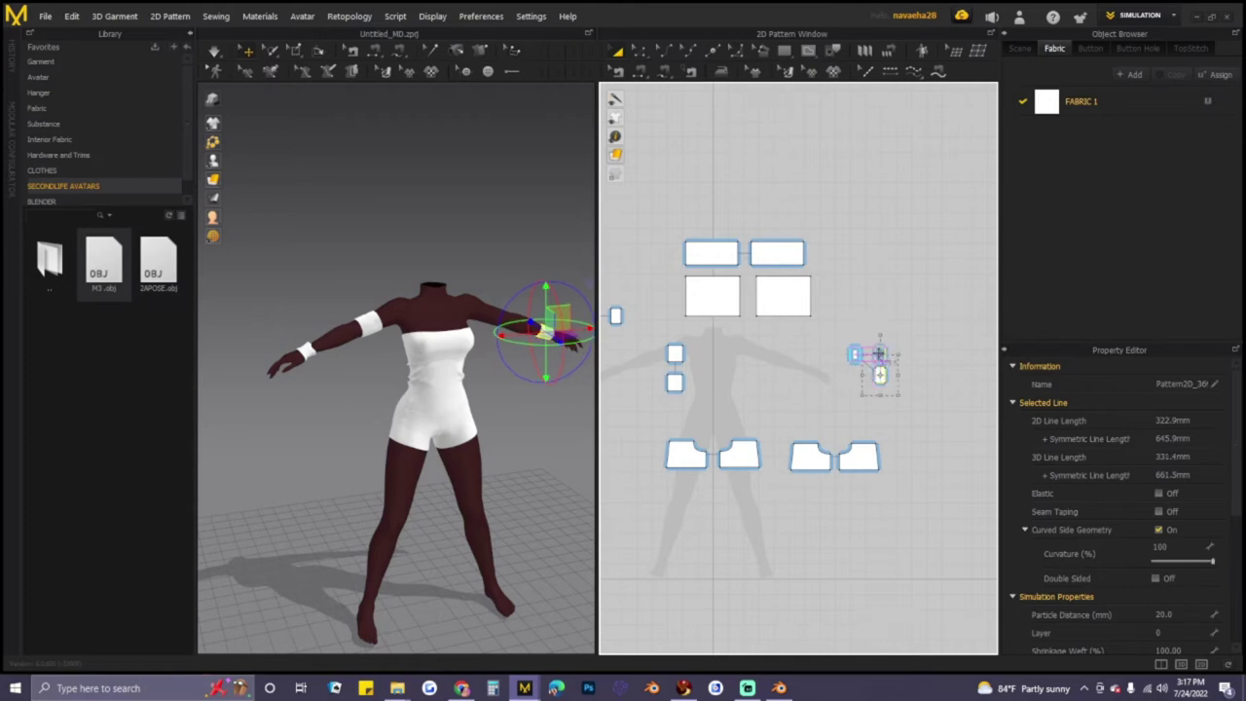
pyautogui.moveTo(788, 405); pyautogui.dragTo(911, 380, button='right')
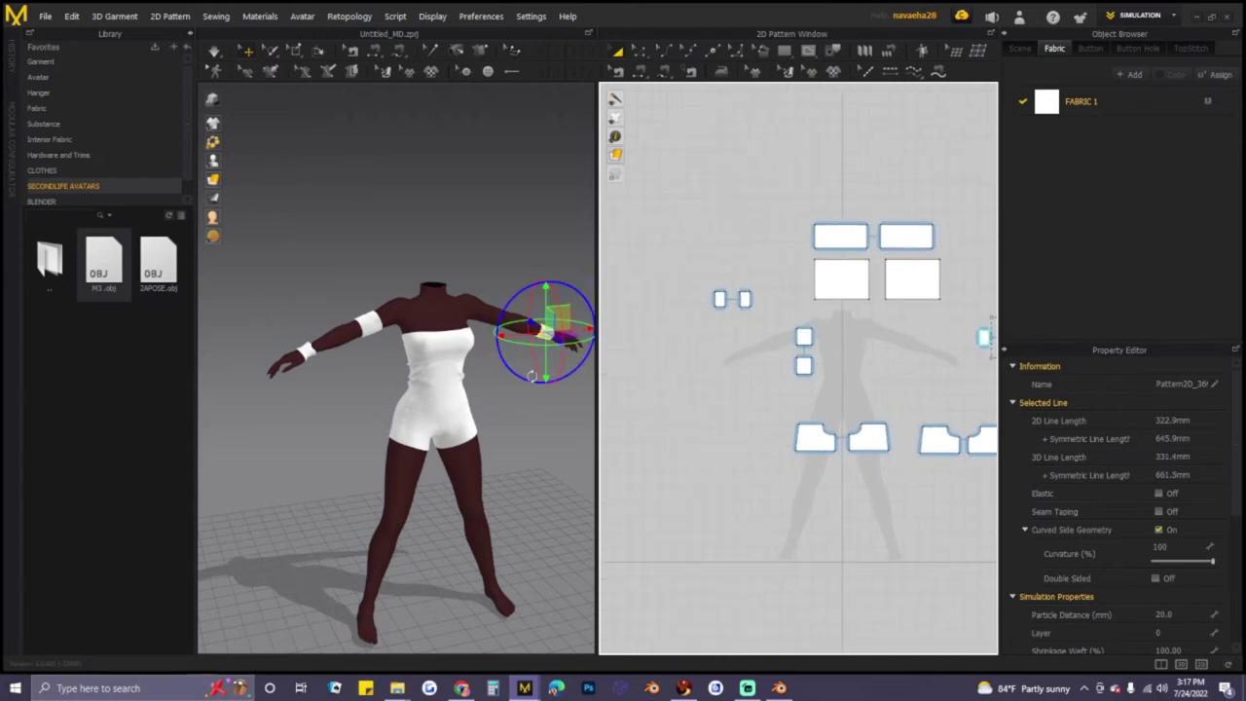
pyautogui.click(544, 413)
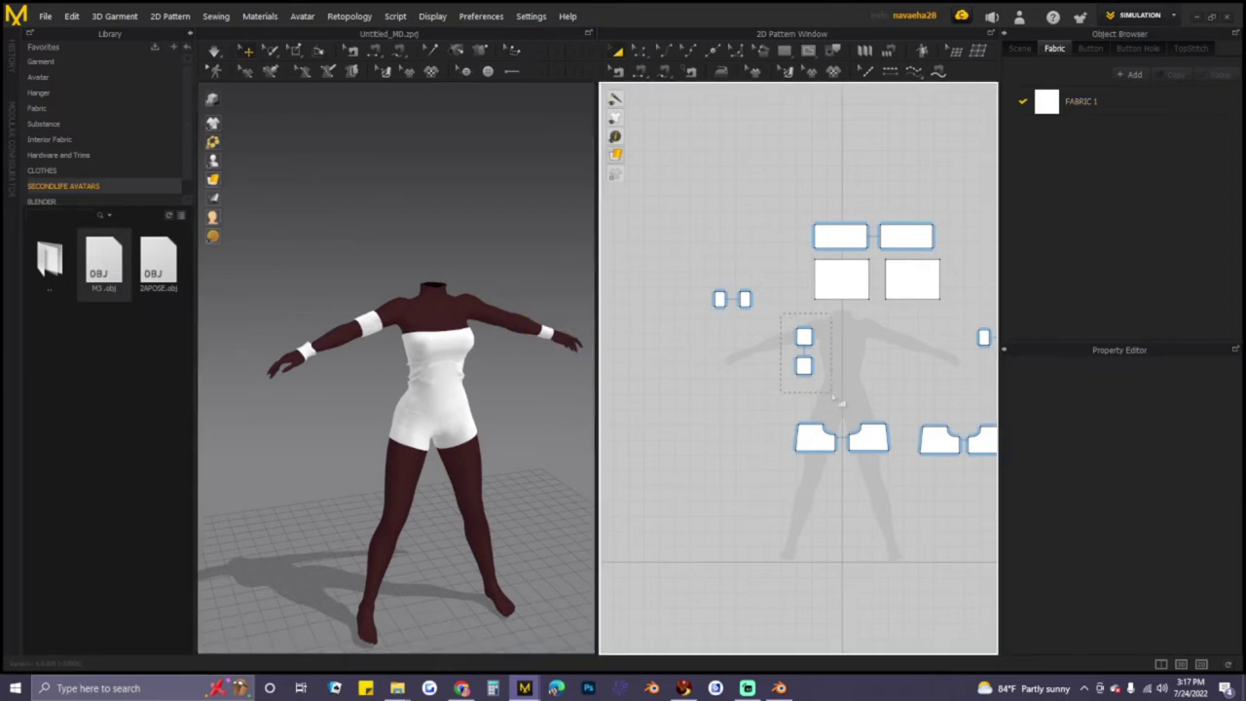
# - Copy both right upper-arm panels and mirror-paste them over the avatar's left upper arm in the 2D pattern window
pyautogui.click(804, 336)
pyautogui.rightClick(806, 341)
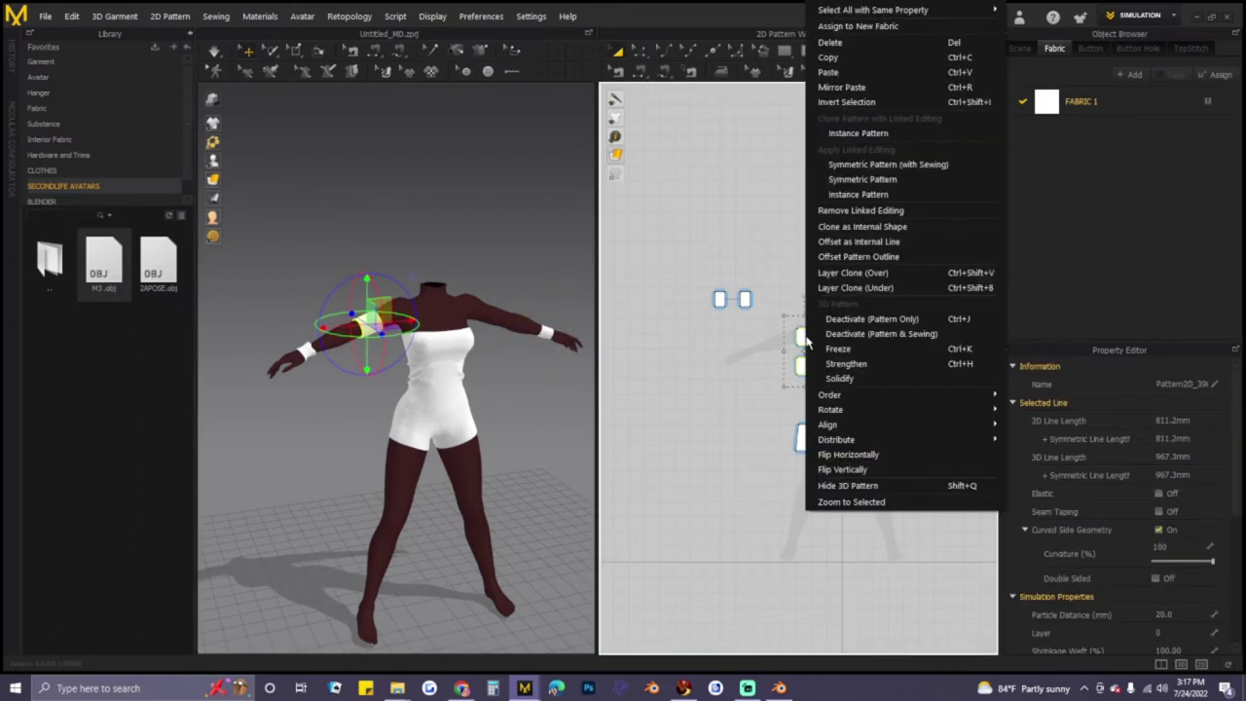
pyautogui.click(834, 58)
pyautogui.rightClick(930, 365)
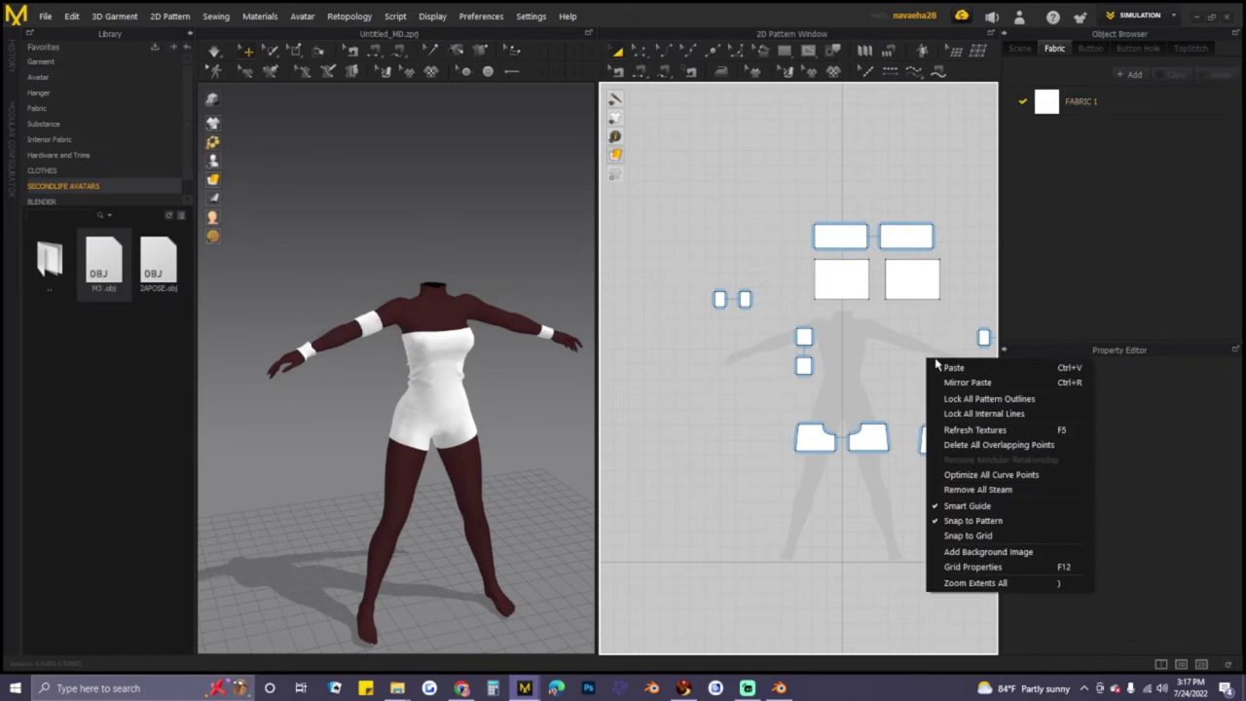
pyautogui.click(934, 380)
pyautogui.click(934, 367)
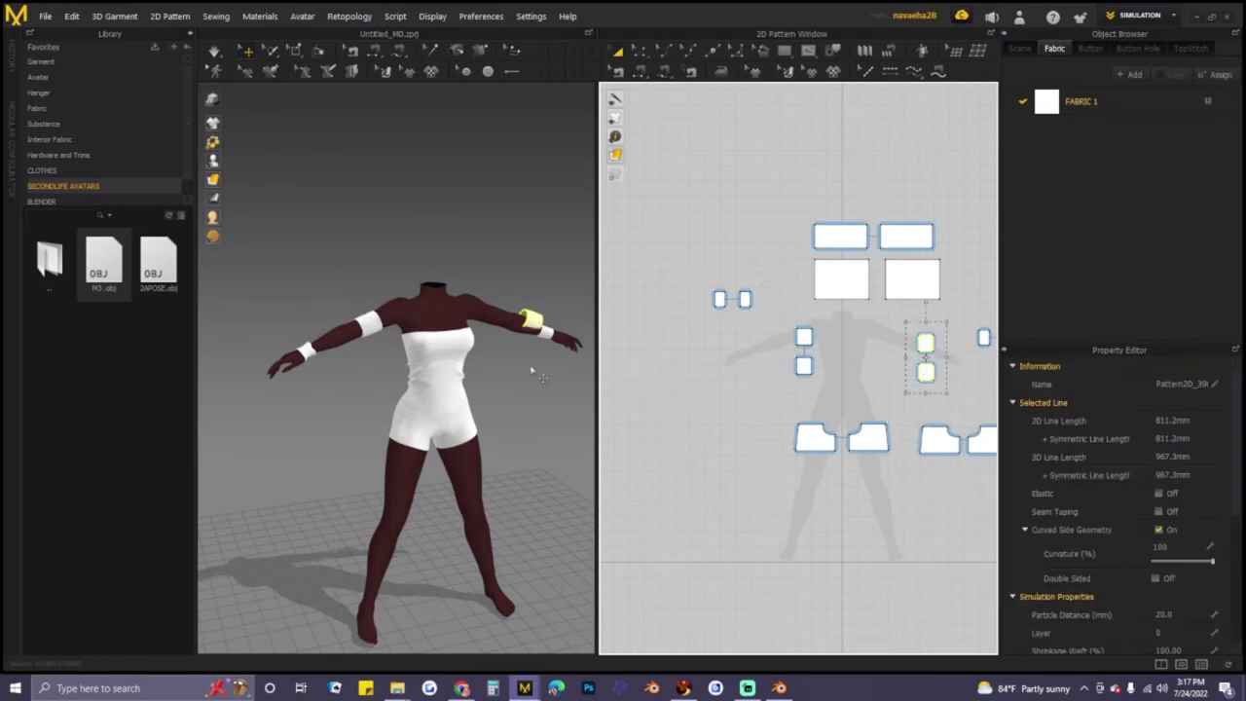
# - Move the mirrored band in 3D until it wraps around the left upper arm, aligning it from the front and side
pyautogui.moveTo(575, 359); pyautogui.dragTo(484, 378, button='right')
pyautogui.moveTo(484, 379); pyautogui.dragTo(450, 385, button='middle')
pyautogui.moveTo(508, 349); pyautogui.dragTo(457, 334)
pyautogui.scroll(3, 510, 378)
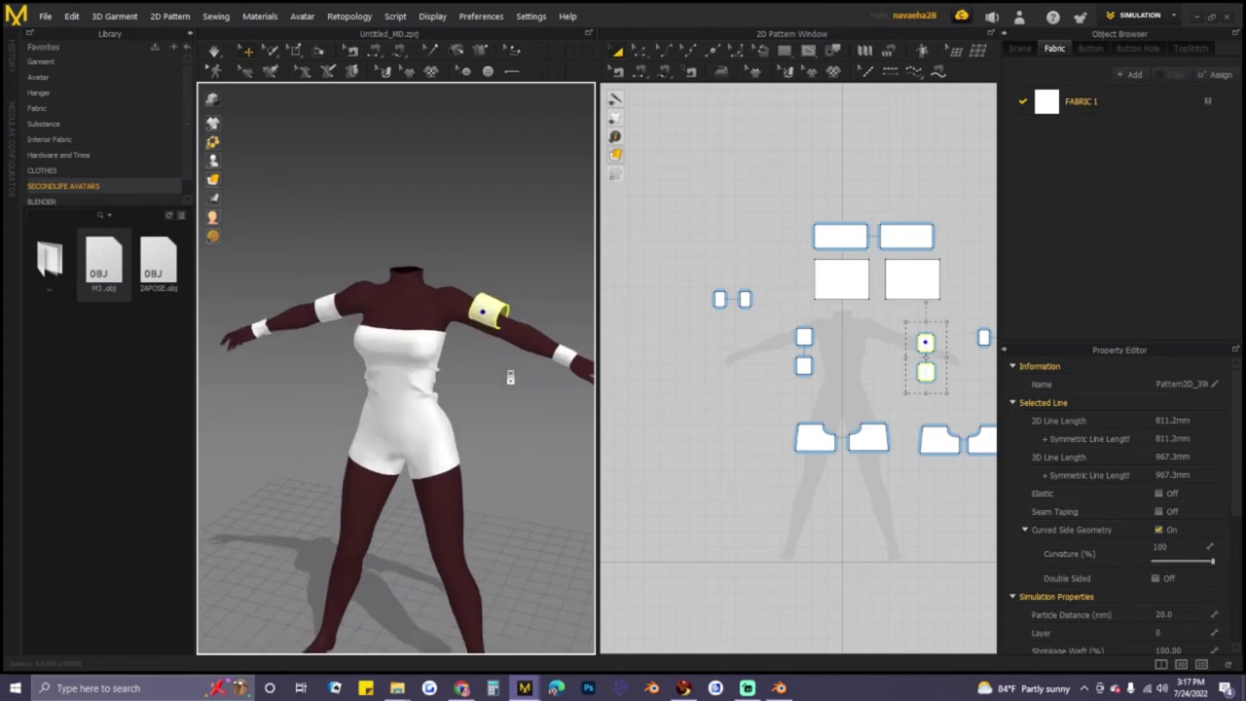
pyautogui.scroll(4, 510, 378)
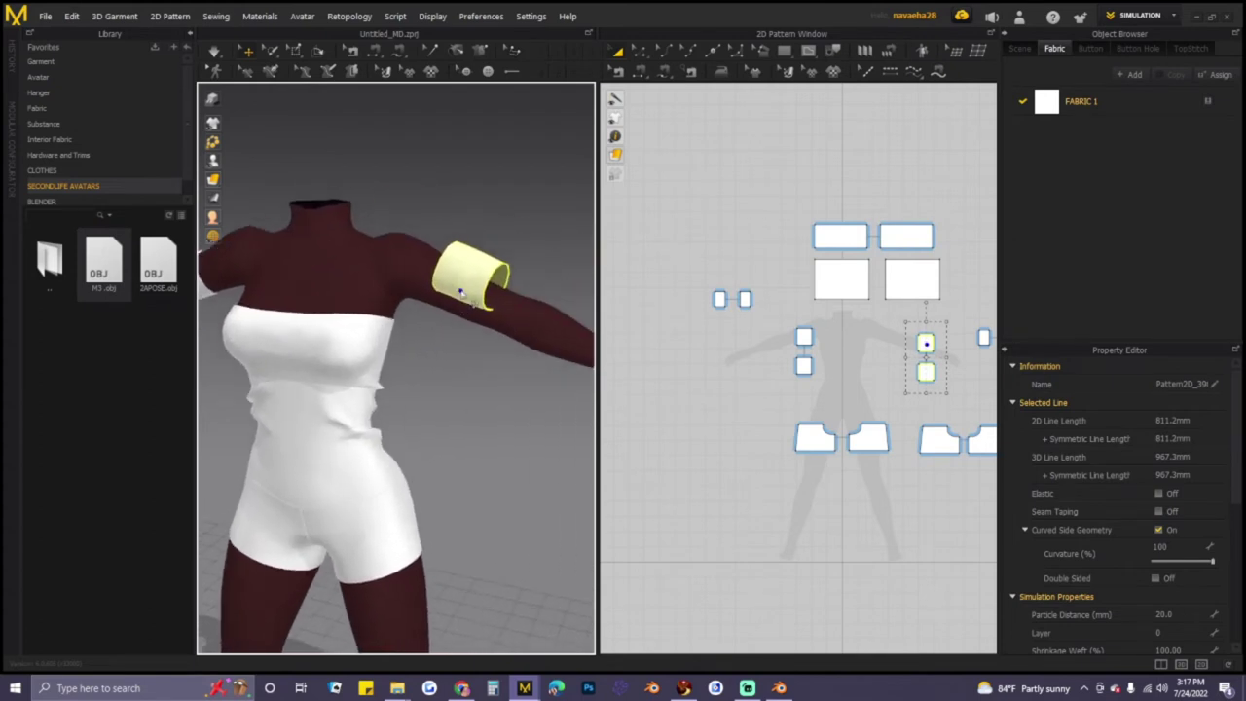
pyautogui.moveTo(462, 294); pyautogui.dragTo(388, 355, button='right')
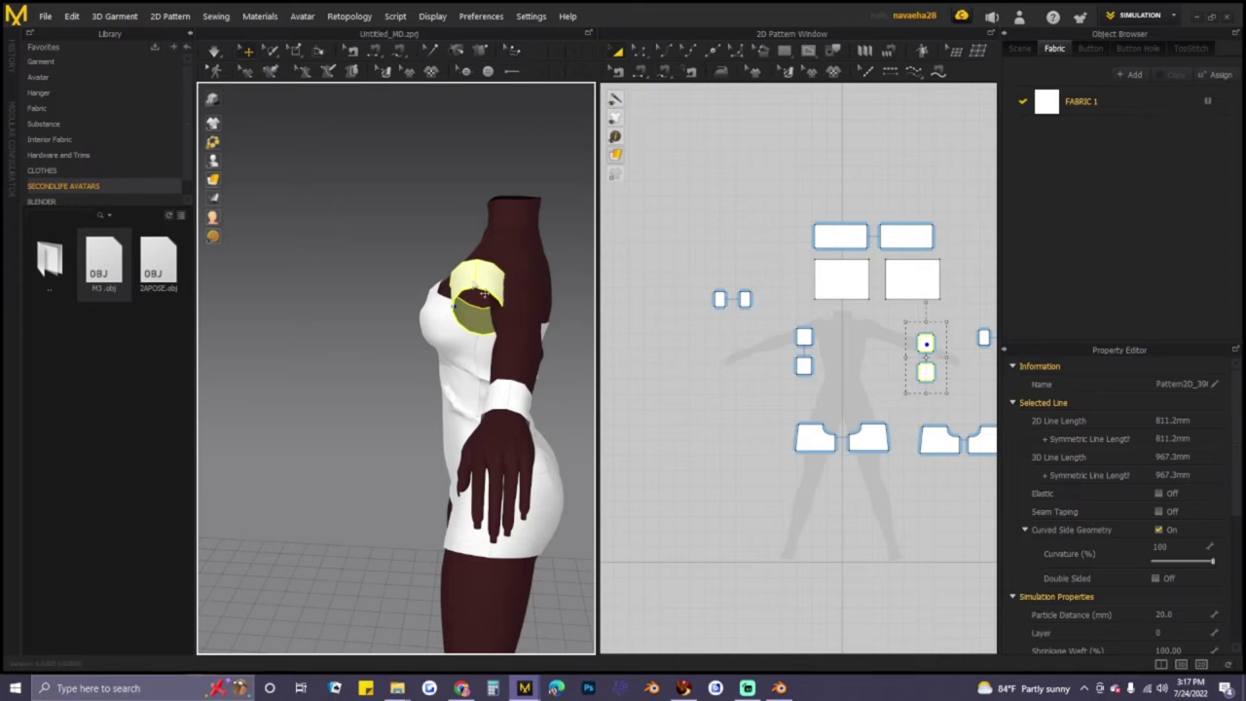
pyautogui.moveTo(484, 294); pyautogui.dragTo(507, 290)
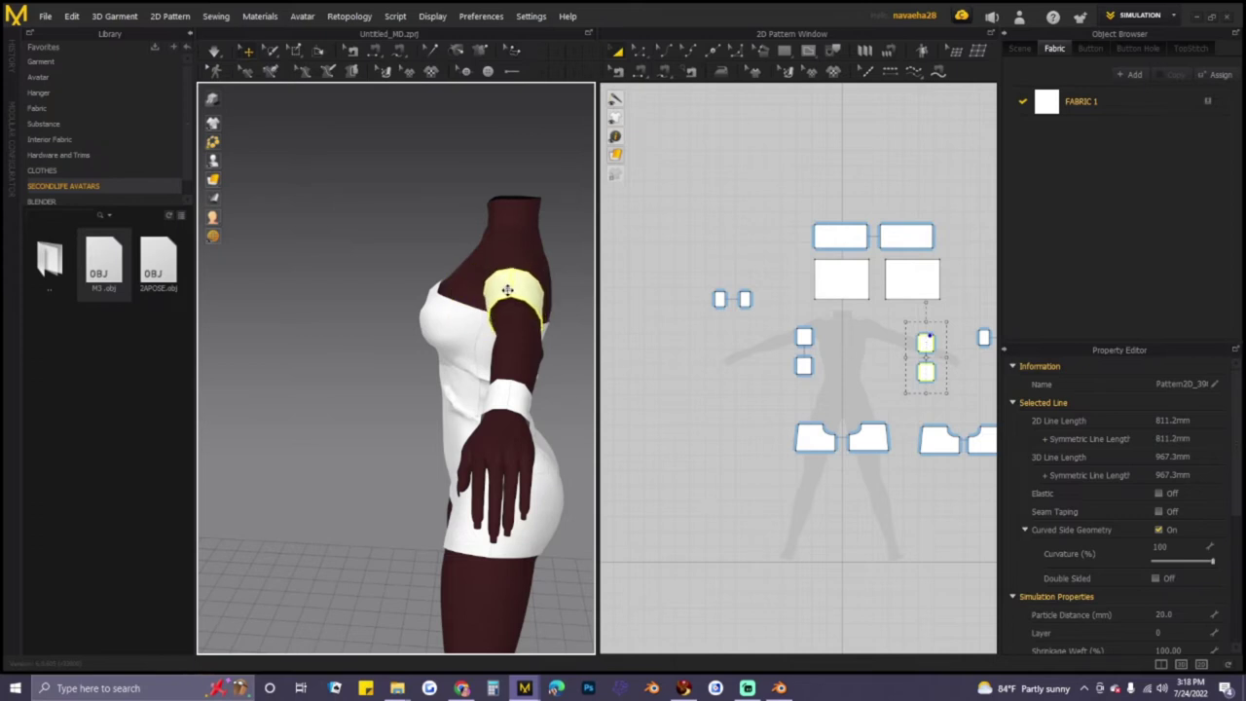
pyautogui.moveTo(482, 325); pyautogui.dragTo(581, 310, button='right')
pyautogui.scroll(-2, 452, 292)
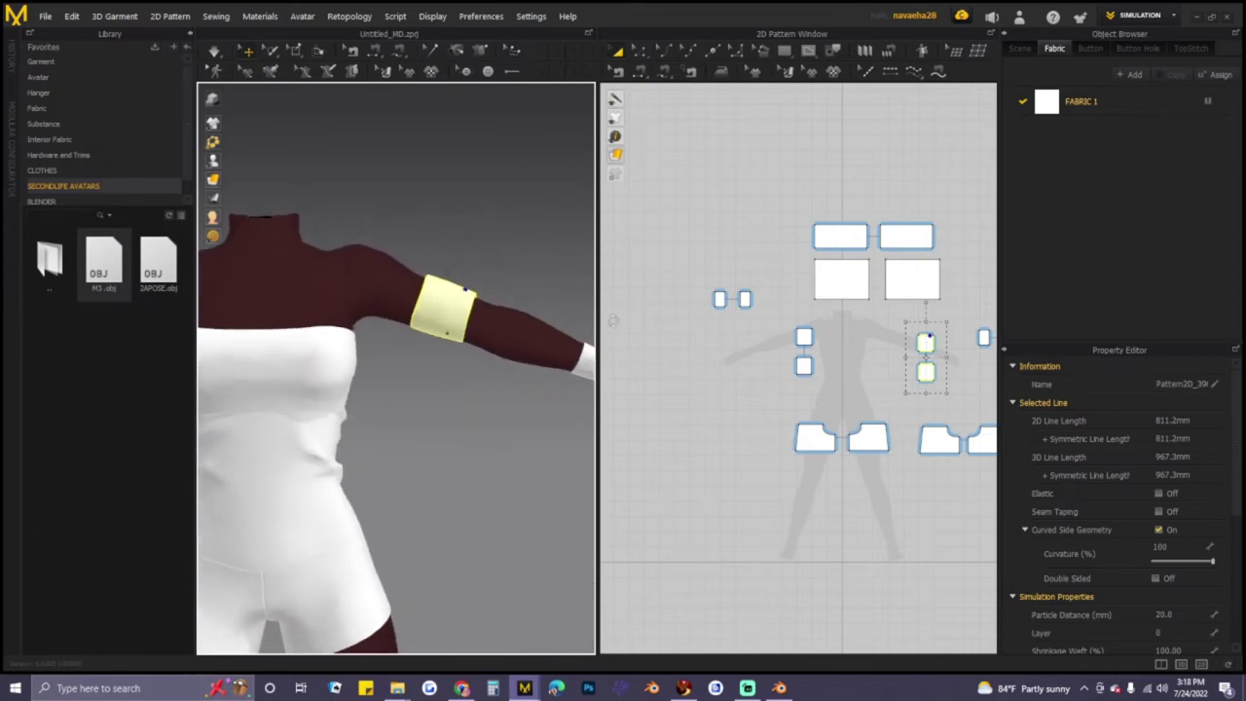
# - Simulate the garment to fit the mirrored band to the left upper arm
pyautogui.click(214, 50)
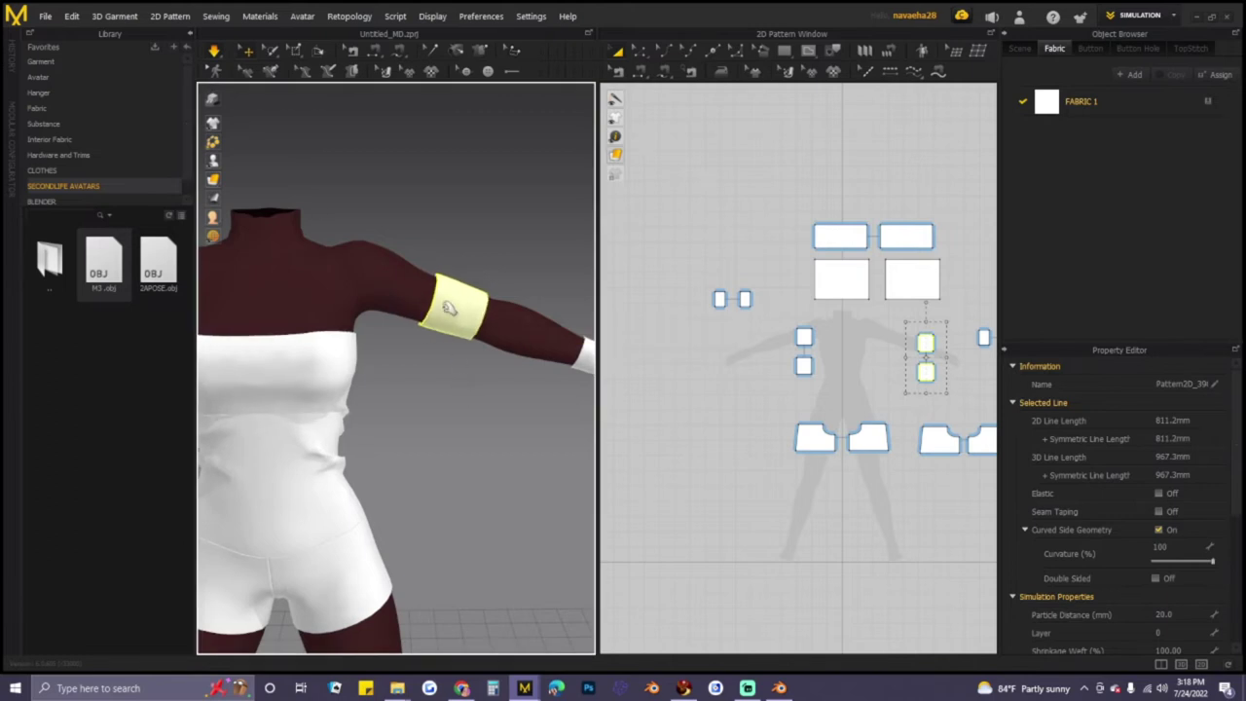
pyautogui.moveTo(431, 344); pyautogui.dragTo(392, 332, button='right')
# - Pull the upper edge of the chest panel upward on both sides while the simulation runs
pyautogui.click(407, 334)
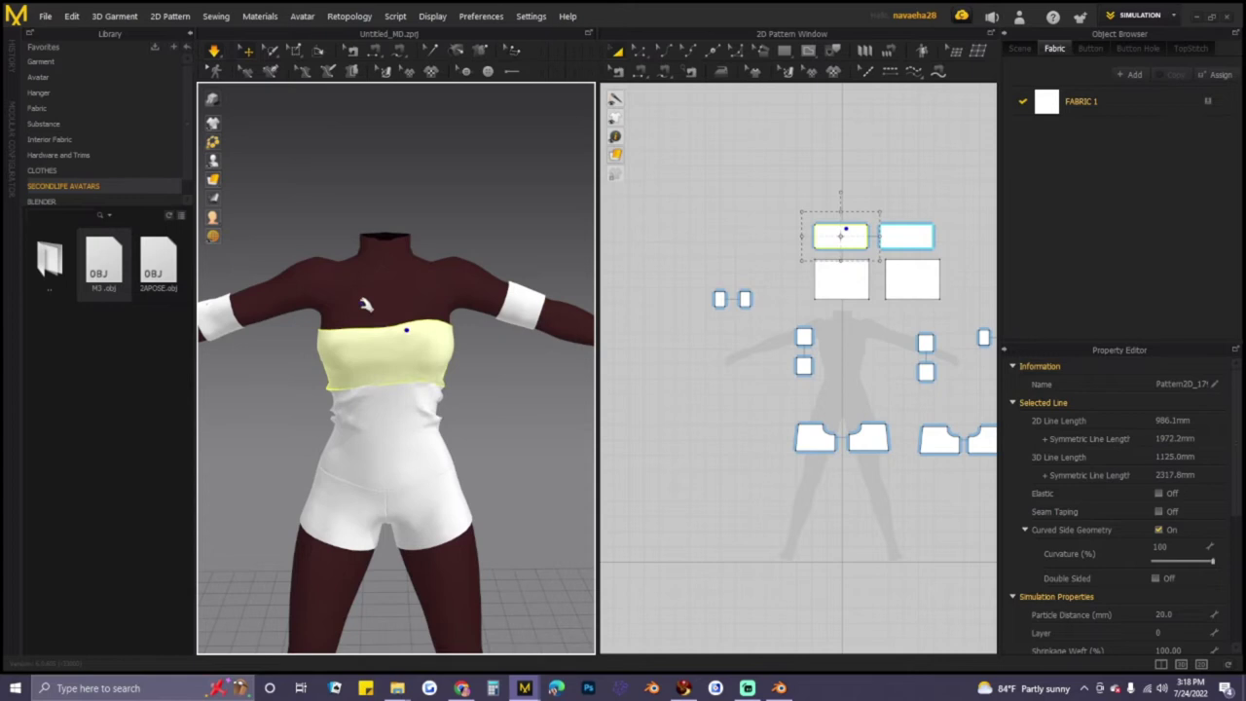
pyautogui.moveTo(335, 339); pyautogui.dragTo(343, 288)
pyautogui.moveTo(437, 322); pyautogui.dragTo(438, 288)
pyautogui.click(479, 376)
# - Pull the right upper-arm band toward the shoulder from the front and back while the simulation runs
pyautogui.scroll(-2, 500, 379)
pyautogui.moveTo(502, 379); pyautogui.dragTo(334, 346, button='right')
pyautogui.click(290, 323)
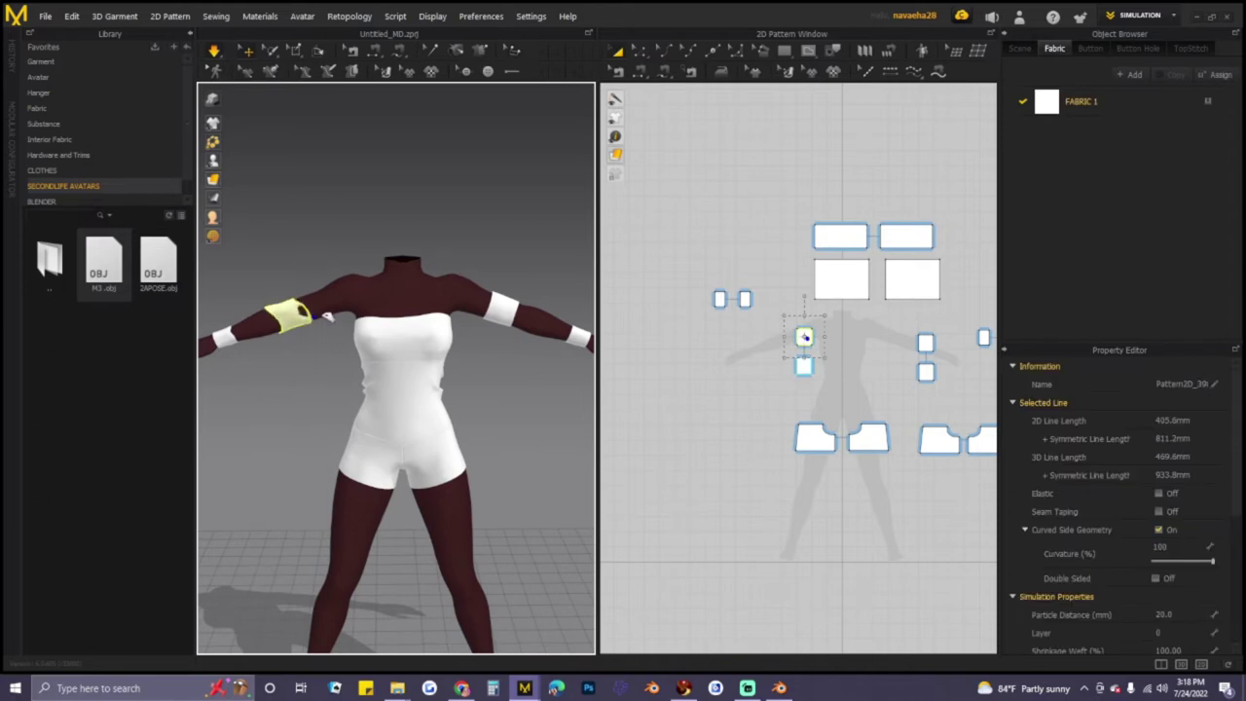
pyautogui.moveTo(339, 288)
pyautogui.mouseDown()
pyautogui.moveTo(314, 317)
pyautogui.moveTo(327, 298)
pyautogui.mouseUp()
pyautogui.click(312, 292)
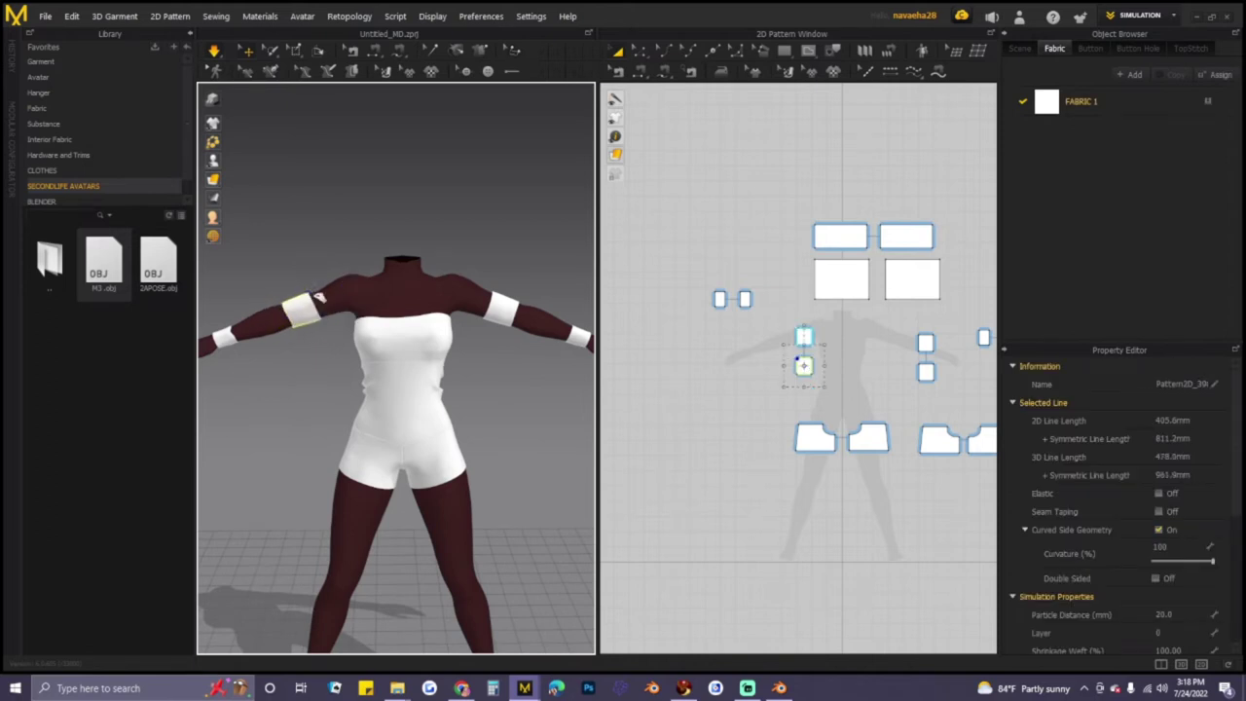
pyautogui.click(312, 316)
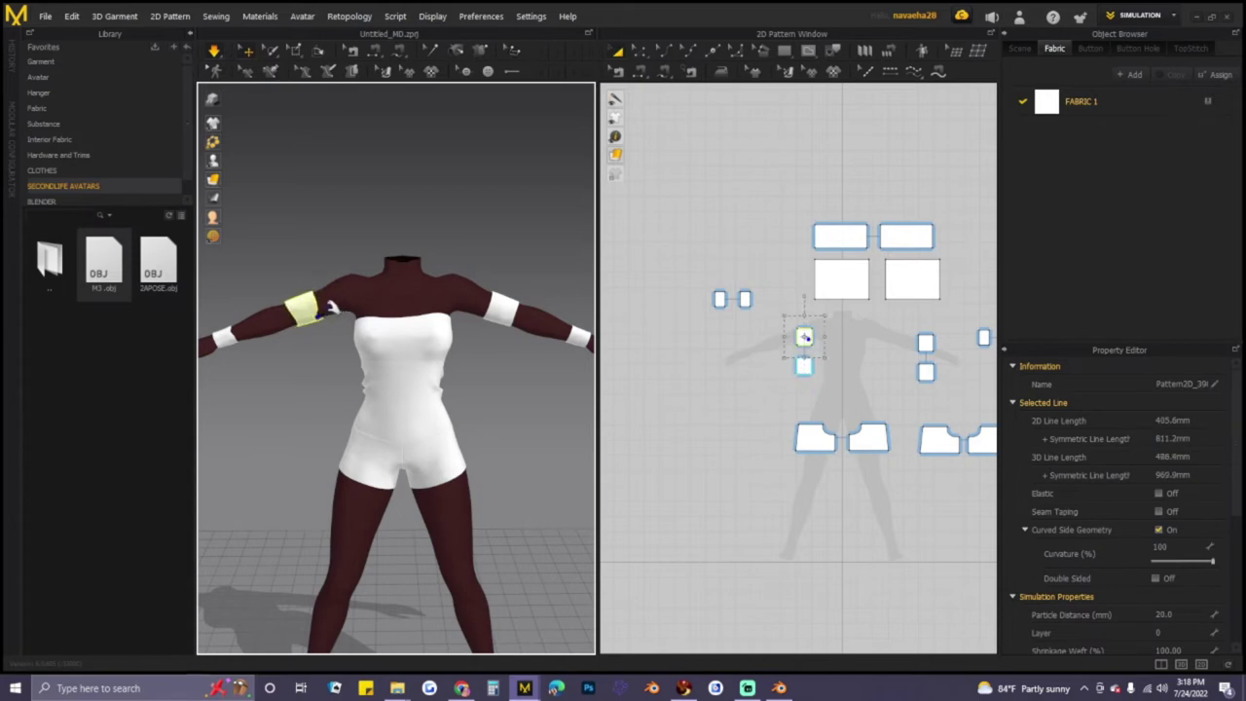
pyautogui.click(332, 256)
pyautogui.moveTo(332, 256); pyautogui.dragTo(504, 295, button='right')
pyautogui.click(479, 314)
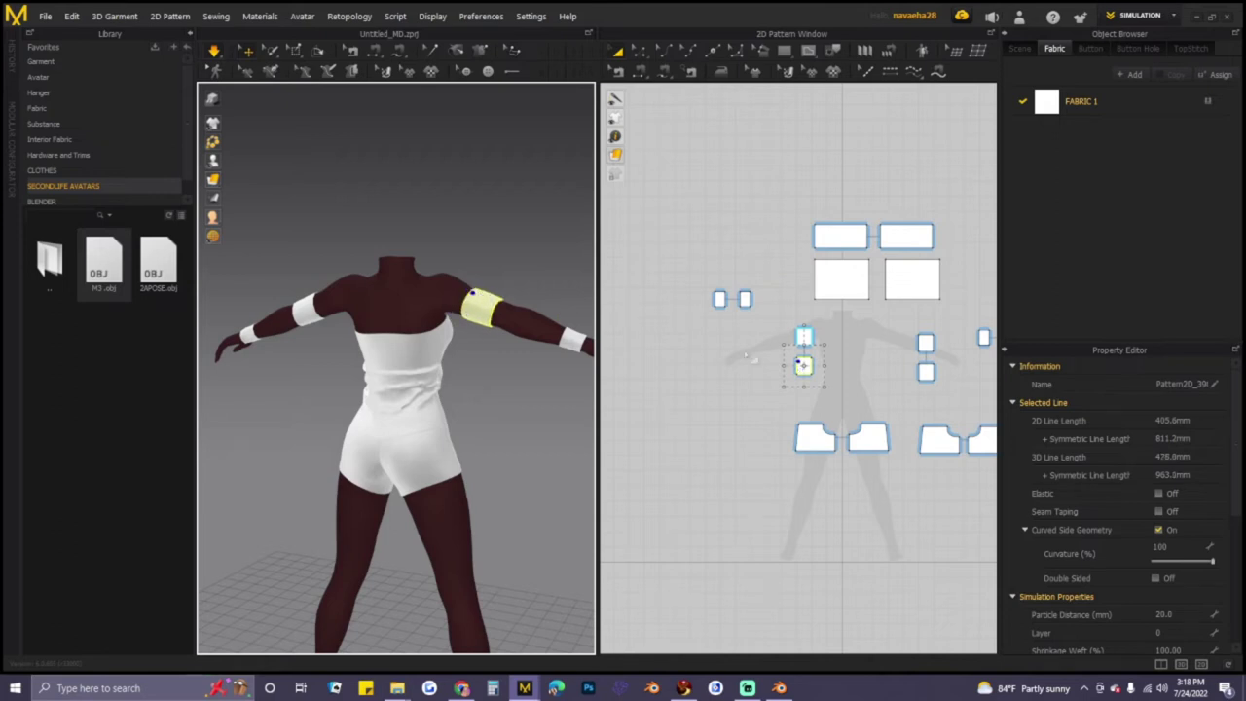
# - Pull the left upper-arm band toward the shoulder from the back and front while the simulation runs
pyautogui.moveTo(325, 318); pyautogui.dragTo(352, 319, button='right')
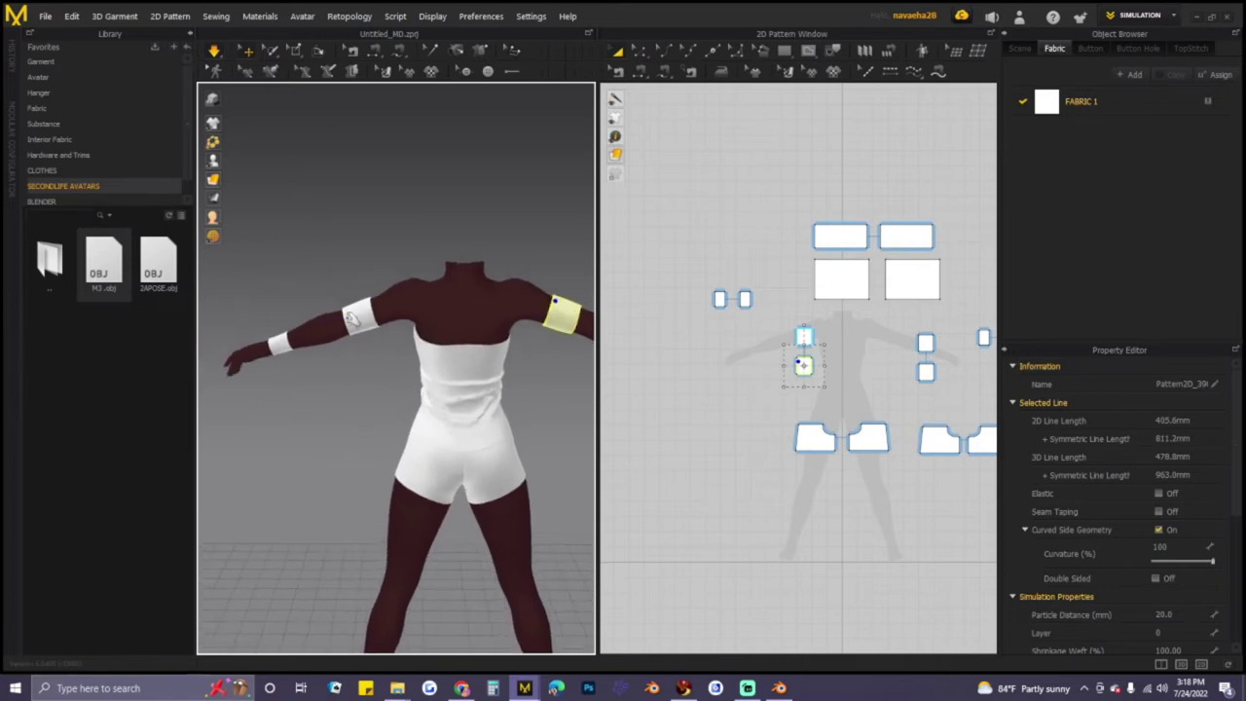
pyautogui.click(379, 319)
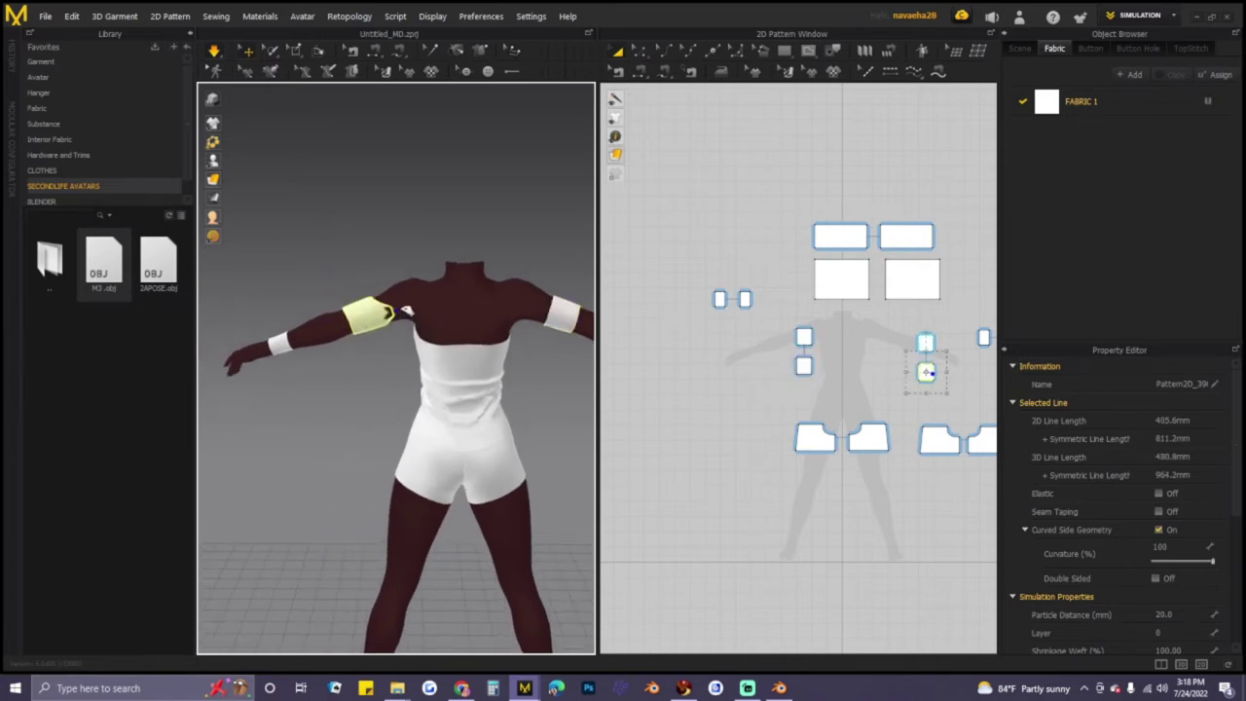
pyautogui.click(387, 295)
pyautogui.moveTo(370, 308); pyautogui.dragTo(650, 348, button='right')
pyautogui.click(379, 317)
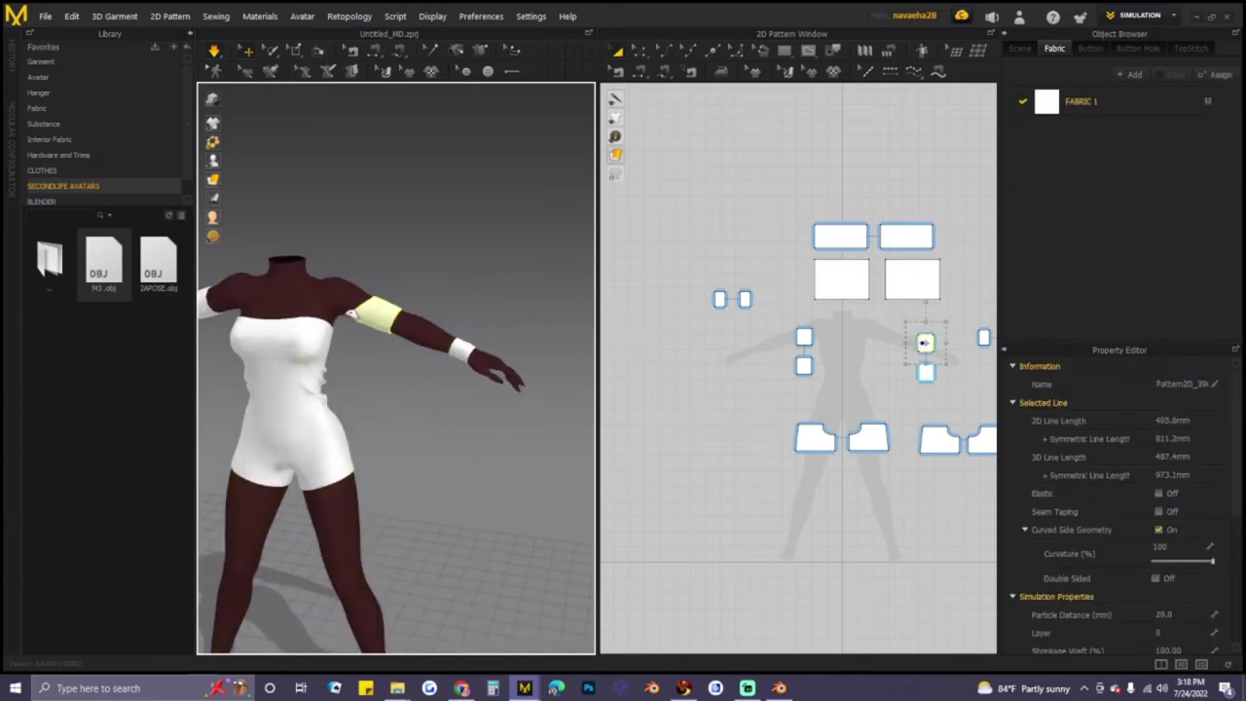
pyautogui.moveTo(455, 303); pyautogui.dragTo(478, 340, button='right')
pyautogui.click(478, 339)
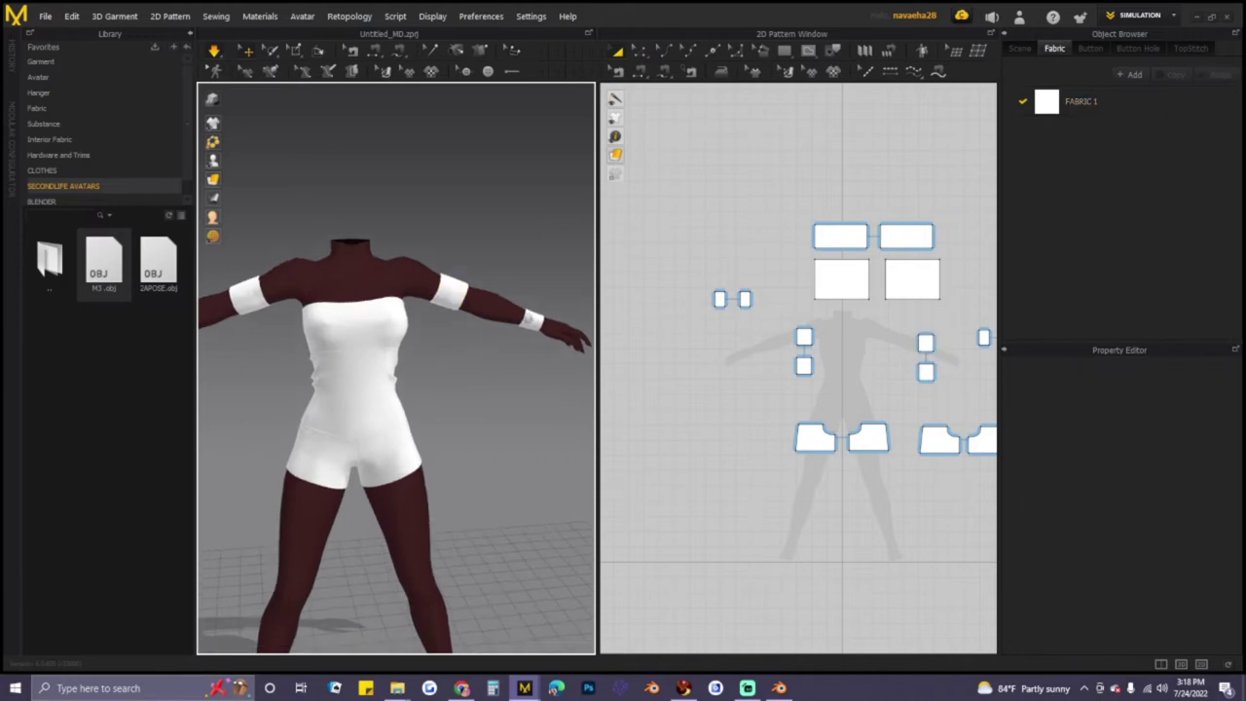
# - Draw a rectangular sleeve panel beside the avatar's right arm in the 2D pattern window and move it to the forearm in 3D
pyautogui.moveTo(529, 319); pyautogui.dragTo(577, 290, button='middle')
pyautogui.click(784, 51)
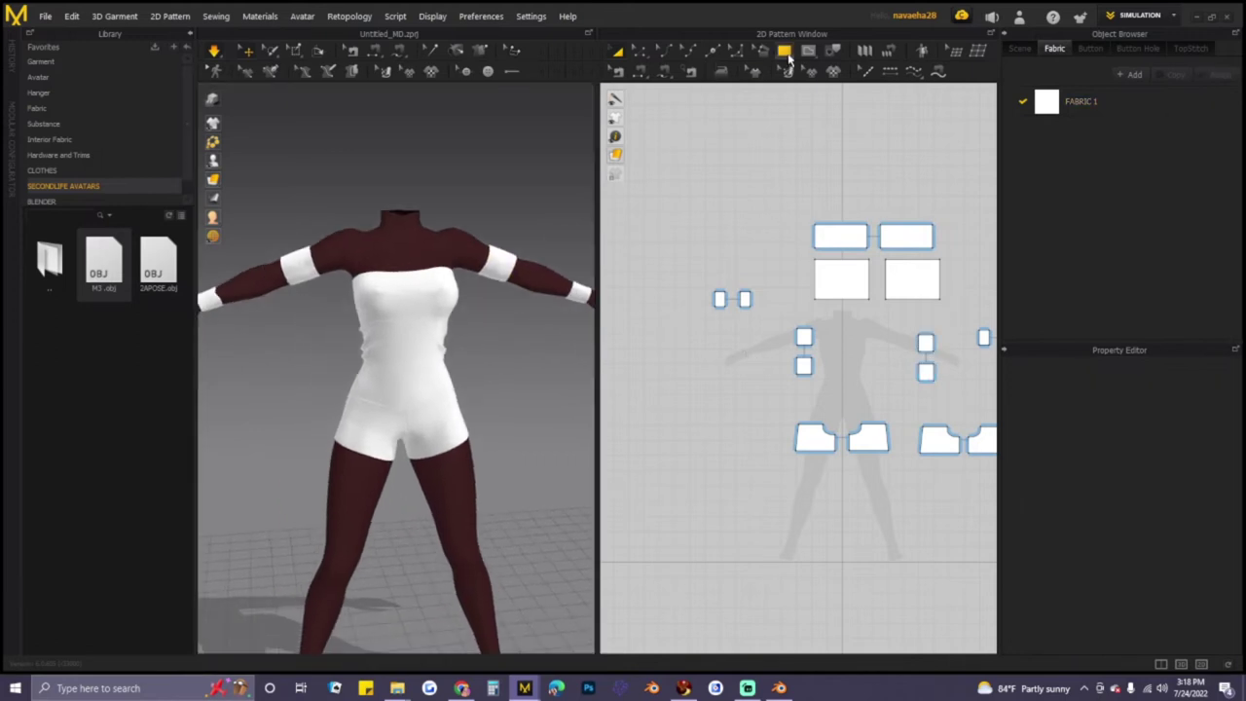
pyautogui.moveTo(701, 383)
pyautogui.mouseDown()
pyautogui.moveTo(702, 399)
pyautogui.moveTo(720, 394)
pyautogui.mouseUp()
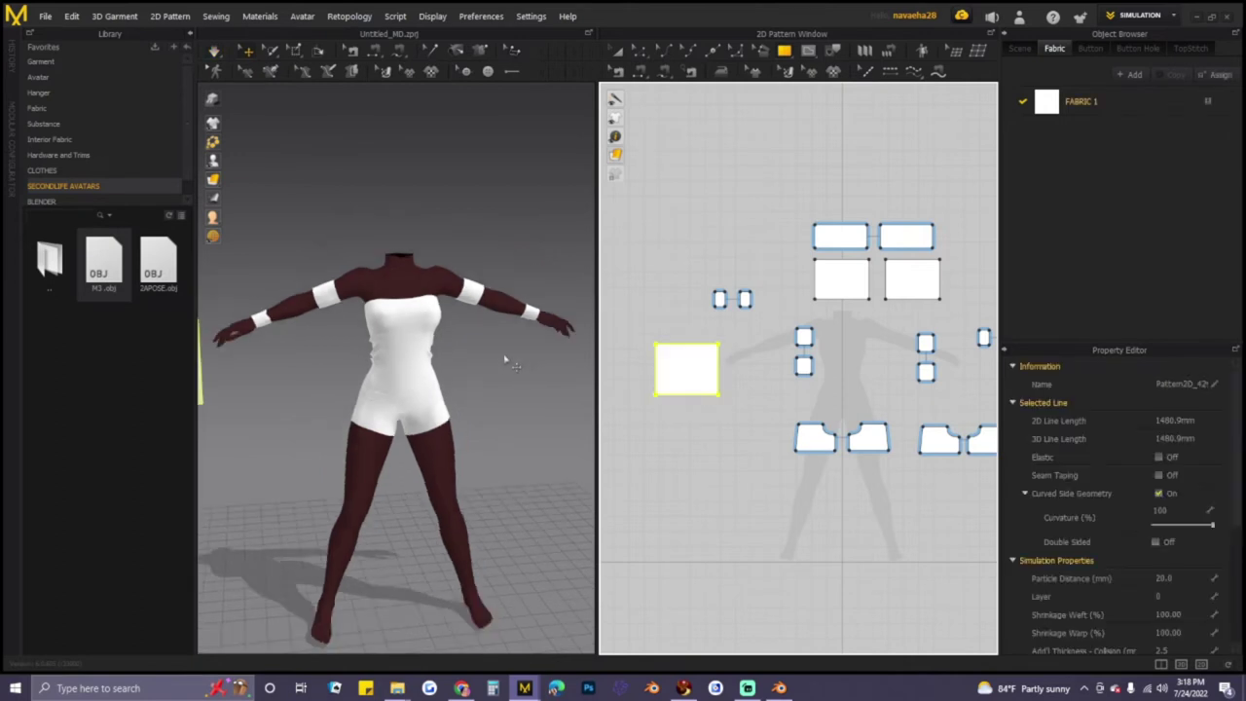
pyautogui.moveTo(502, 359); pyautogui.dragTo(576, 336, button='middle')
pyautogui.moveTo(356, 352); pyautogui.dragTo(433, 331, button='middle')
pyautogui.moveTo(331, 329); pyautogui.dragTo(522, 307)
pyautogui.click(454, 272)
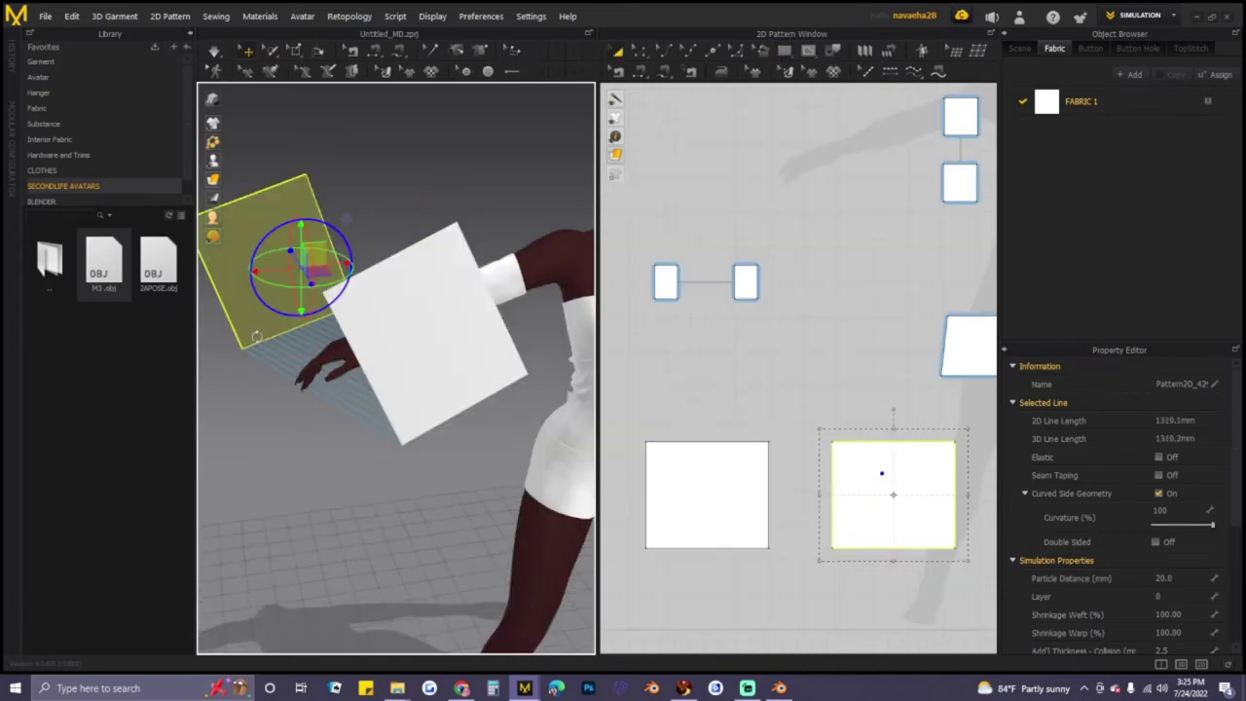
# - Move the second sleeve panel behind the avatar's right arm in 3D, opposite the front sleeve panel
pyautogui.moveTo(279, 227); pyautogui.dragTo(389, 228)
pyautogui.moveTo(392, 259); pyautogui.dragTo(285, 282, button='right')
pyautogui.moveTo(284, 282); pyautogui.dragTo(311, 266)
pyautogui.moveTo(578, 279); pyautogui.dragTo(519, 269, button='right')
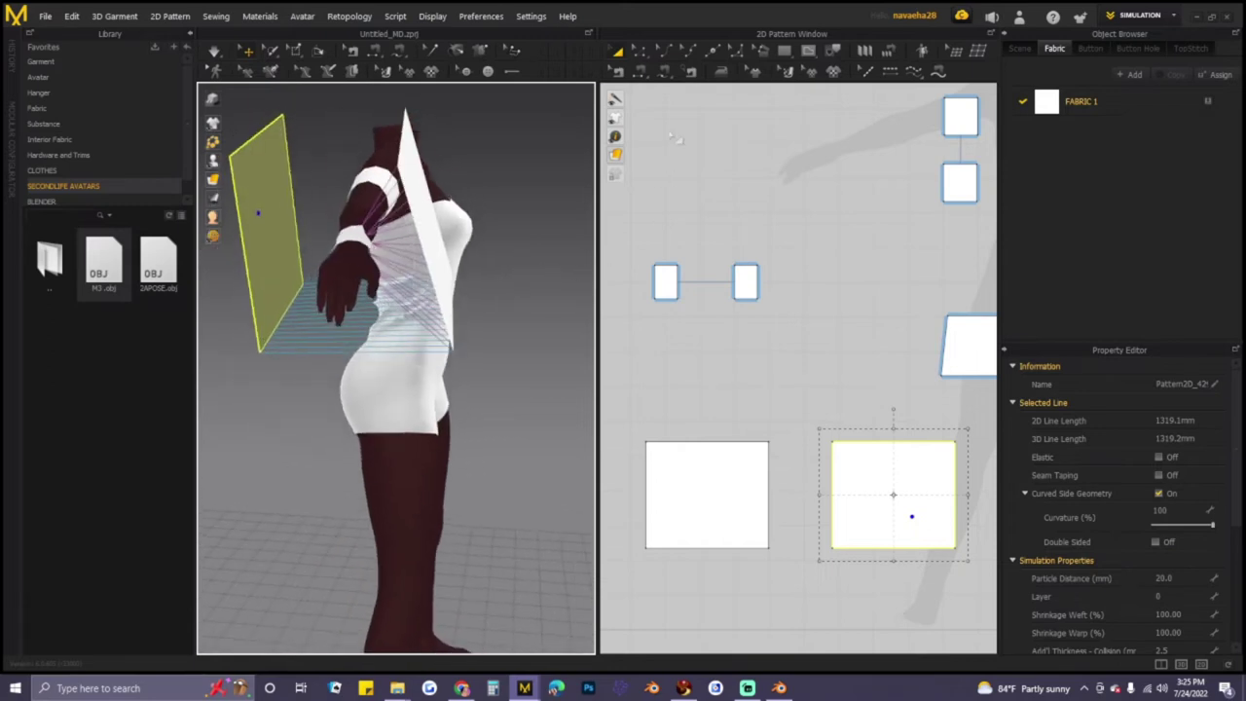
# - Sew the outer side edges of the two sleeve panels together and sew the back sleeve panel's lower edge to its wrist band panel
pyautogui.click(662, 51)
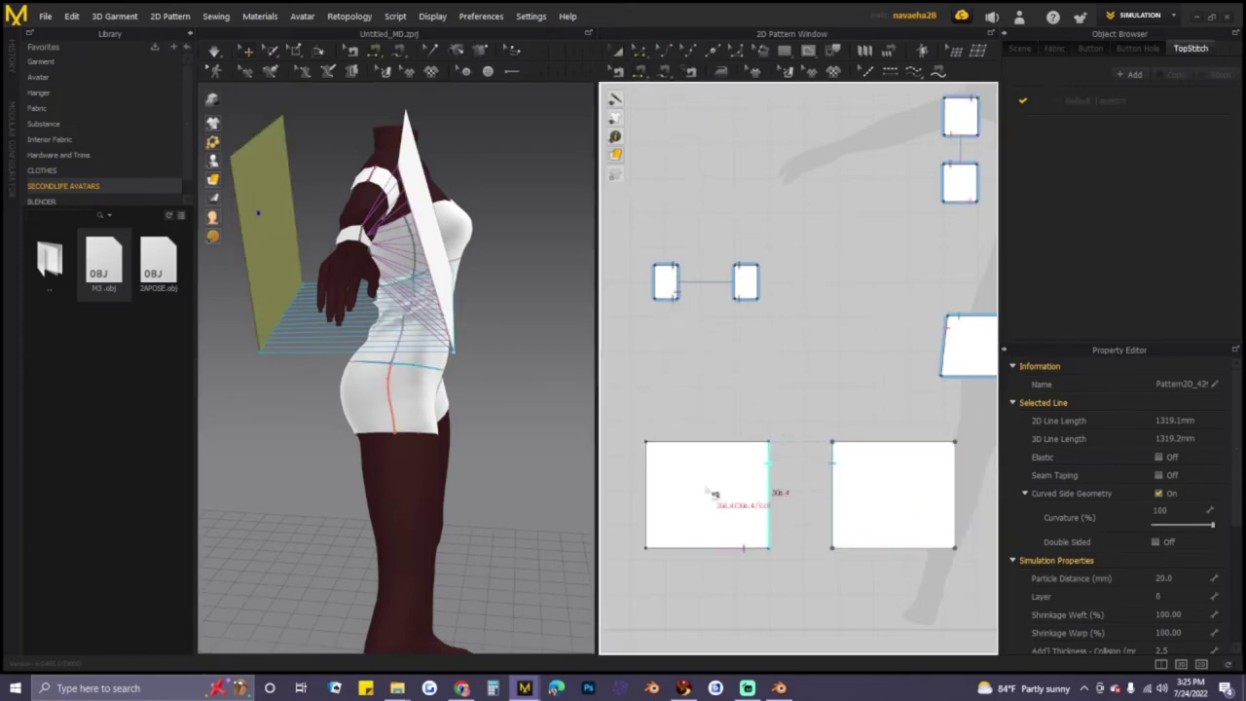
pyautogui.click(652, 495)
pyautogui.click(963, 494)
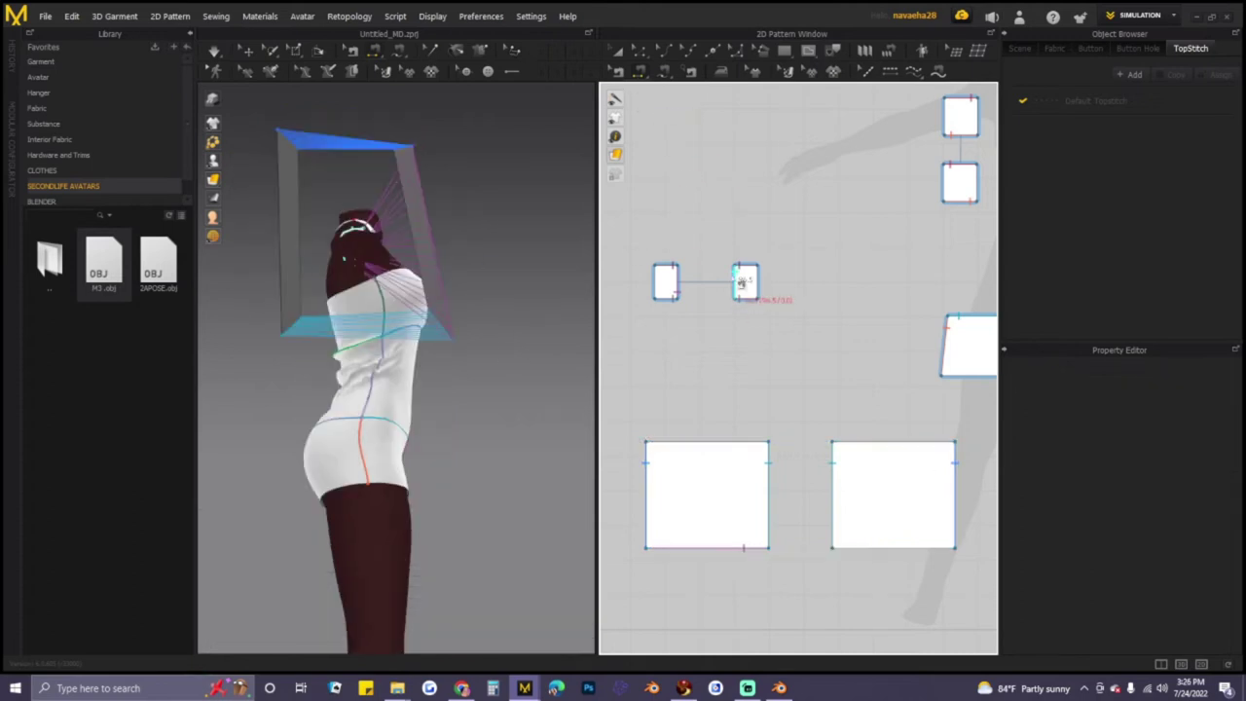
pyautogui.click(742, 283)
pyautogui.click(885, 557)
pyautogui.moveTo(528, 327); pyautogui.dragTo(429, 361, button='right')
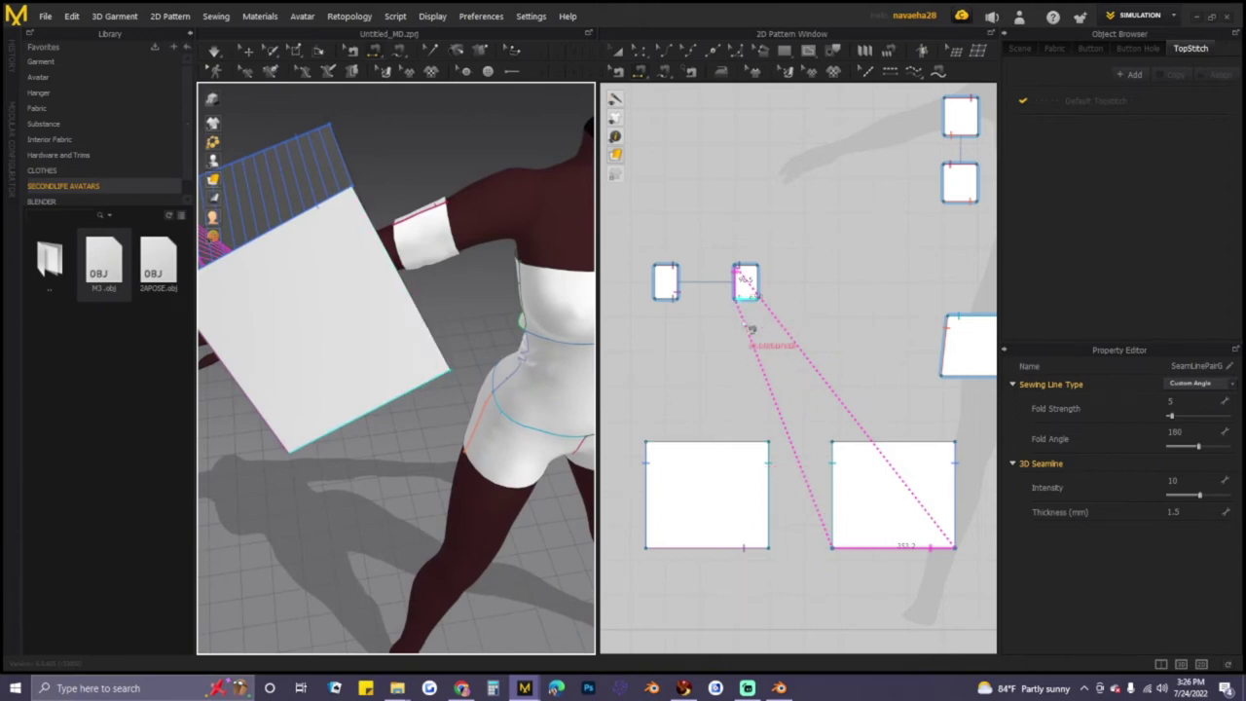
# - Reverse the sewing between the back sleeve panel's upper edge and the lower of the two right upper-arm band panels
pyautogui.scroll(1, 744, 324)
pyautogui.moveTo(807, 350); pyautogui.dragTo(767, 392, button='middle')
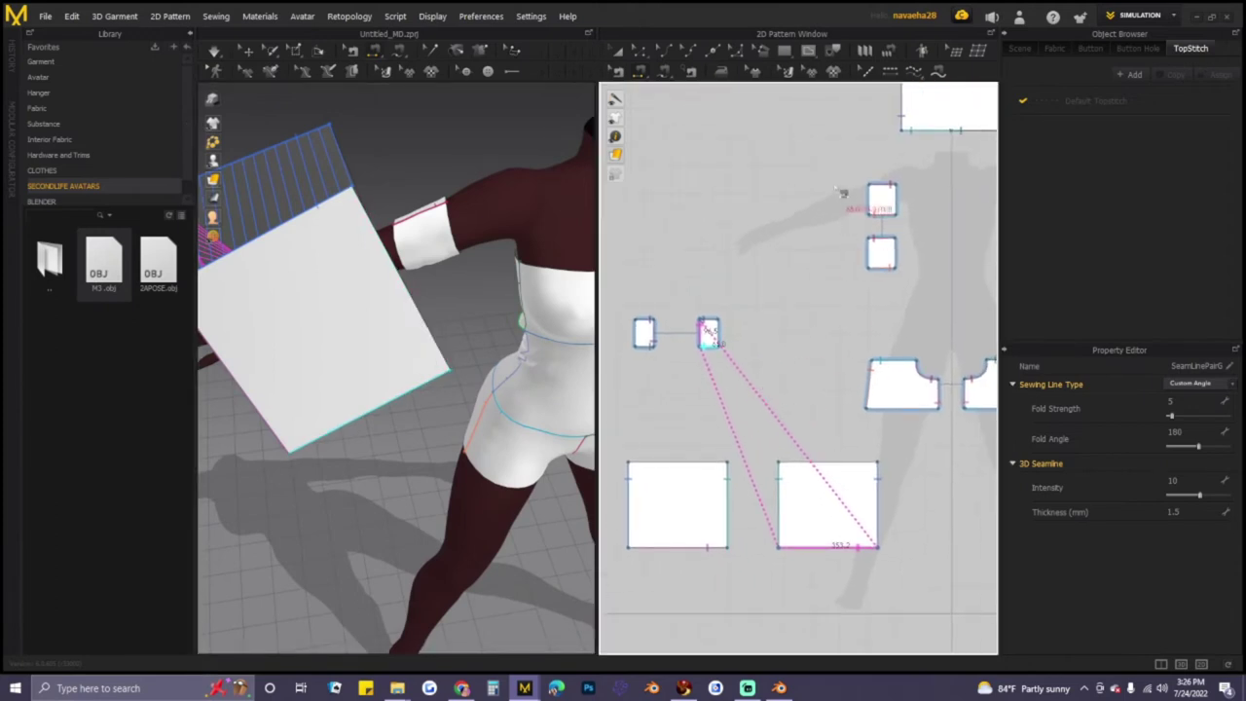
pyautogui.click(854, 158)
pyautogui.moveTo(854, 158); pyautogui.dragTo(913, 286)
pyautogui.moveTo(880, 203); pyautogui.dragTo(790, 150)
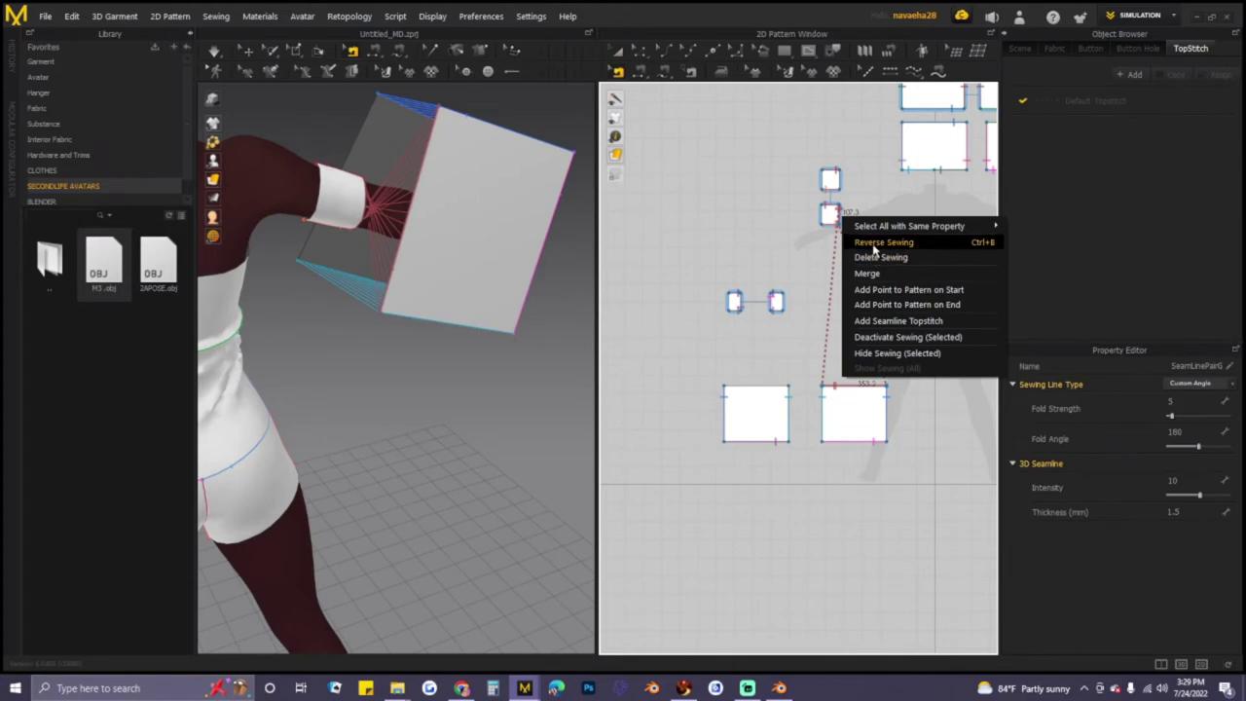
pyautogui.click(873, 242)
pyautogui.moveTo(494, 331); pyautogui.dragTo(534, 334, button='right')
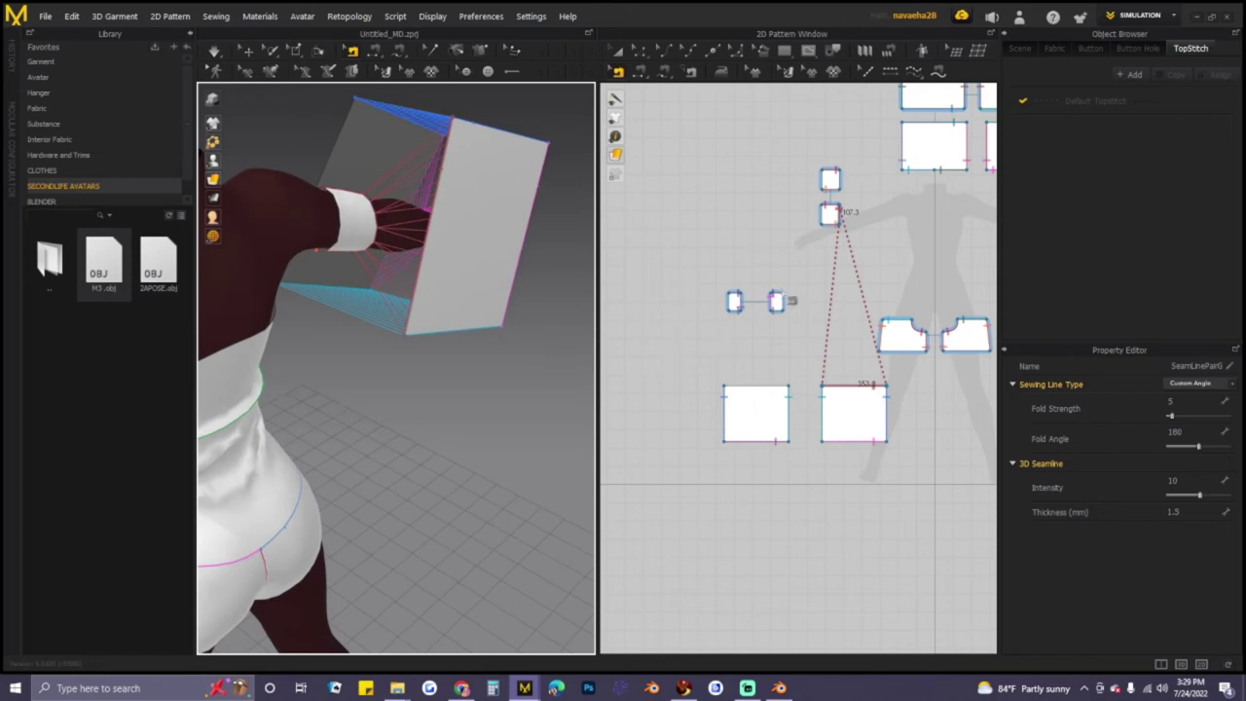
# - Sew the other right upper-arm band panel to the front sleeve panel's upper edge and reverse that sewing
pyautogui.click(643, 74)
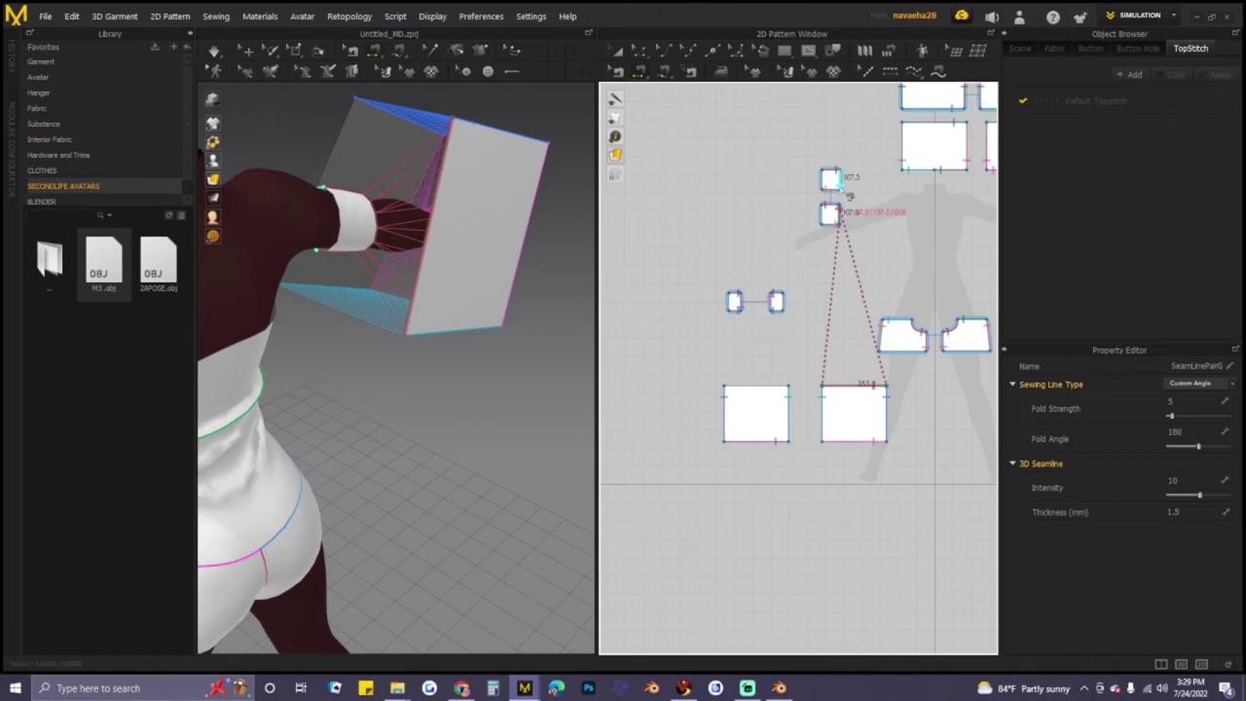
pyautogui.click(822, 185)
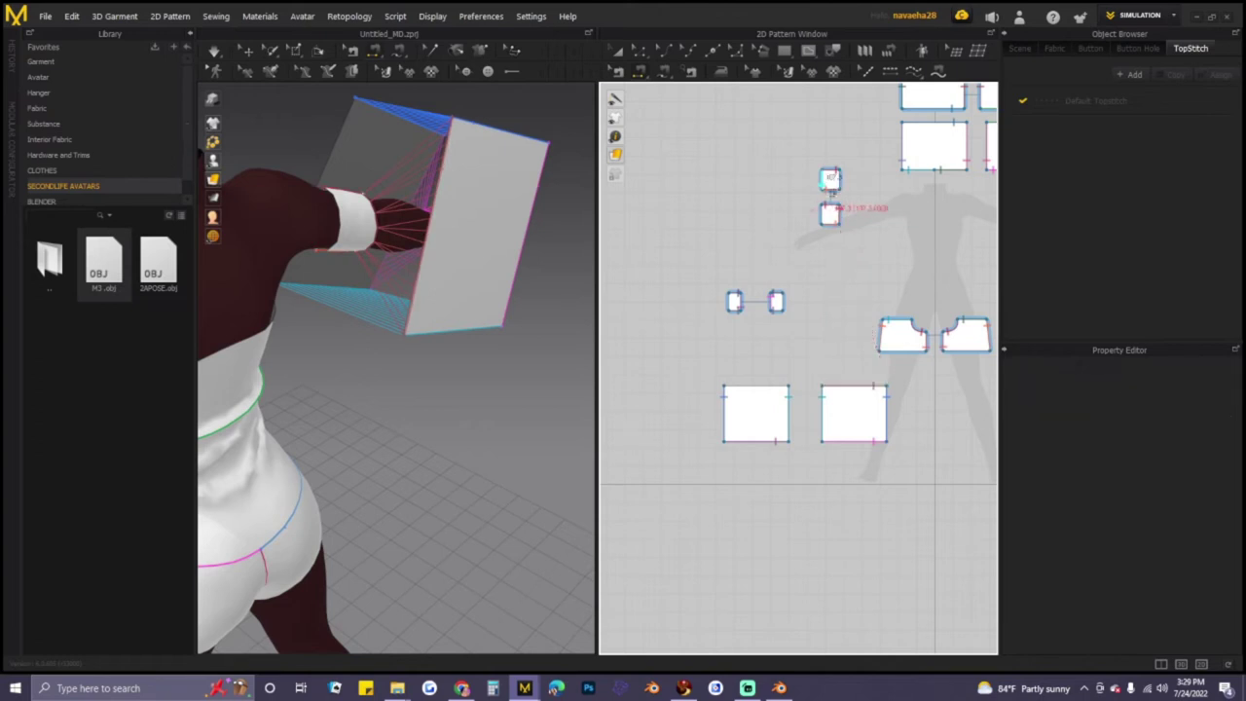
pyautogui.click(752, 386)
pyautogui.moveTo(473, 361); pyautogui.dragTo(587, 376, button='right')
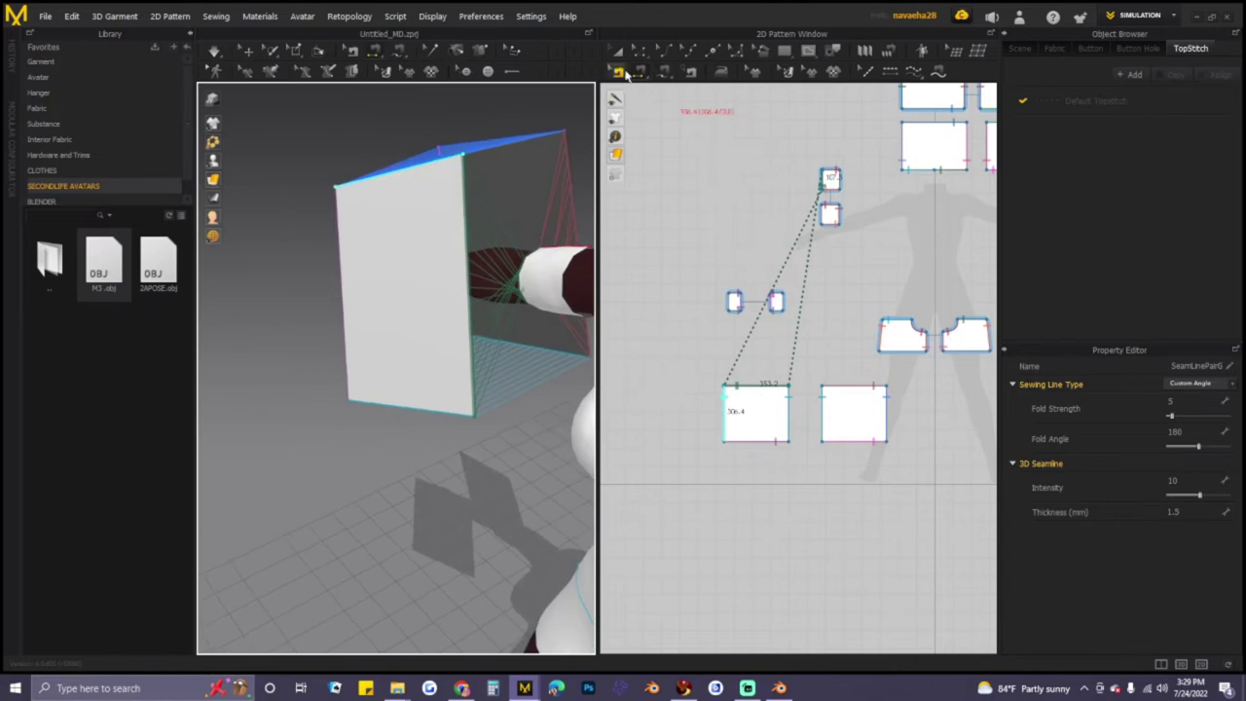
pyautogui.rightClick(825, 178)
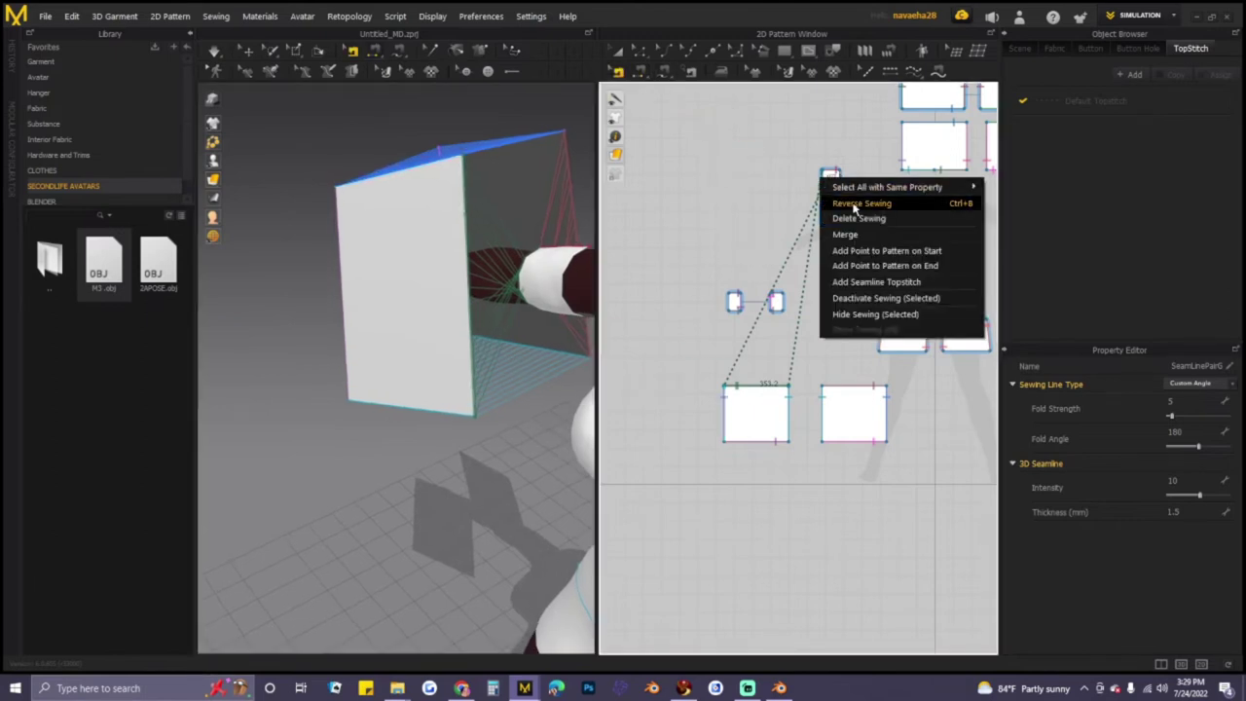
pyautogui.click(860, 204)
pyautogui.moveTo(498, 324); pyautogui.dragTo(383, 338, button='right')
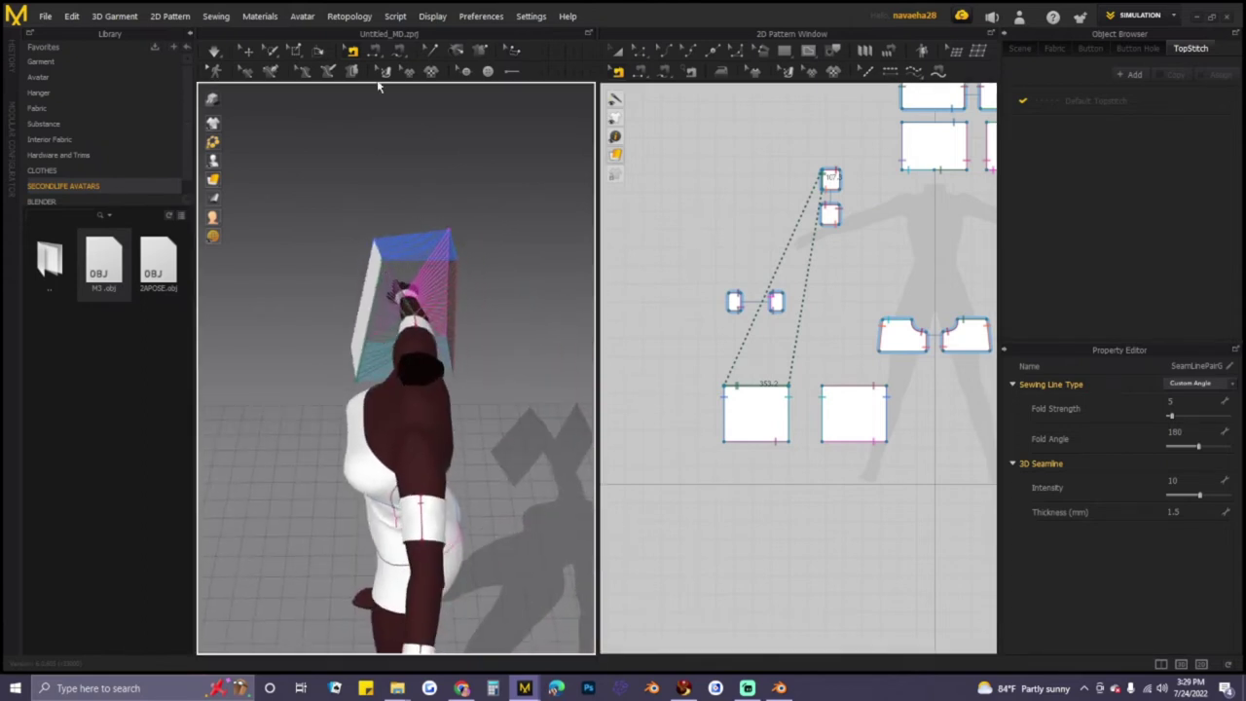
# - Simulate the sewn puff sleeve and pull its upper-arm band up the avatar's right arm
pyautogui.click(215, 51)
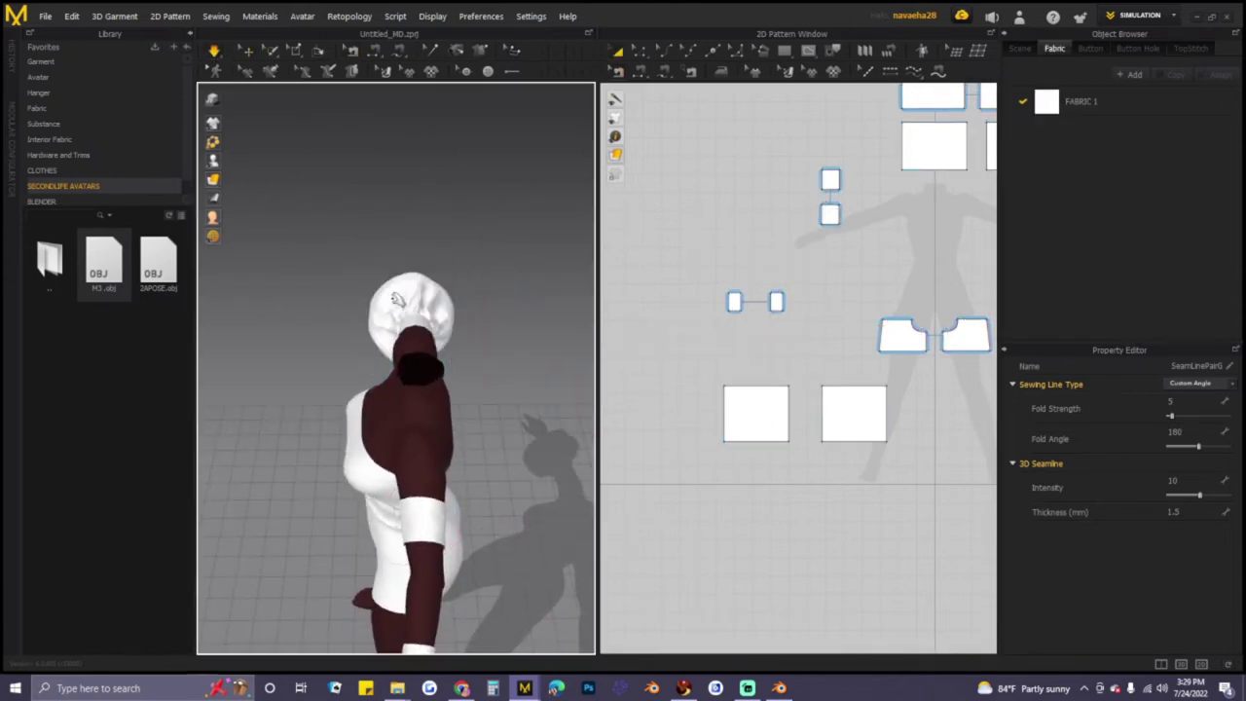
pyautogui.moveTo(436, 328); pyautogui.dragTo(387, 265, button='right')
pyautogui.click(385, 264)
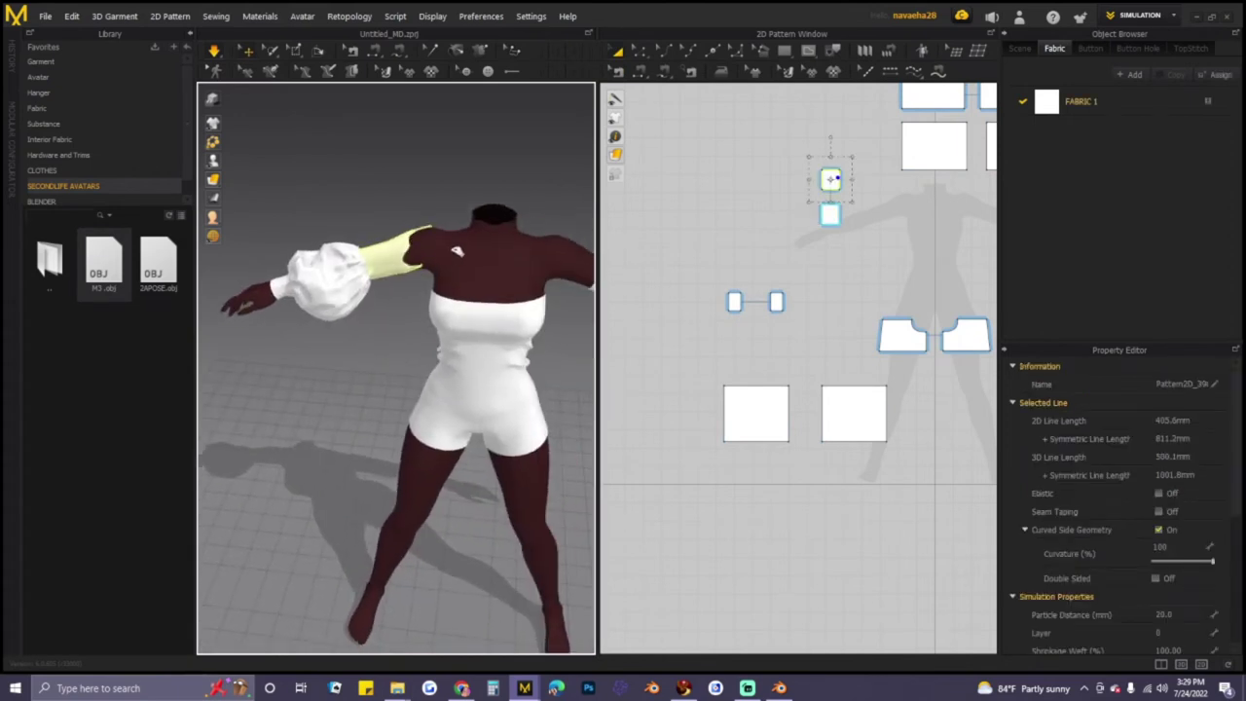
pyautogui.moveTo(398, 284); pyautogui.dragTo(413, 274, button='right')
pyautogui.moveTo(390, 265); pyautogui.dragTo(399, 220)
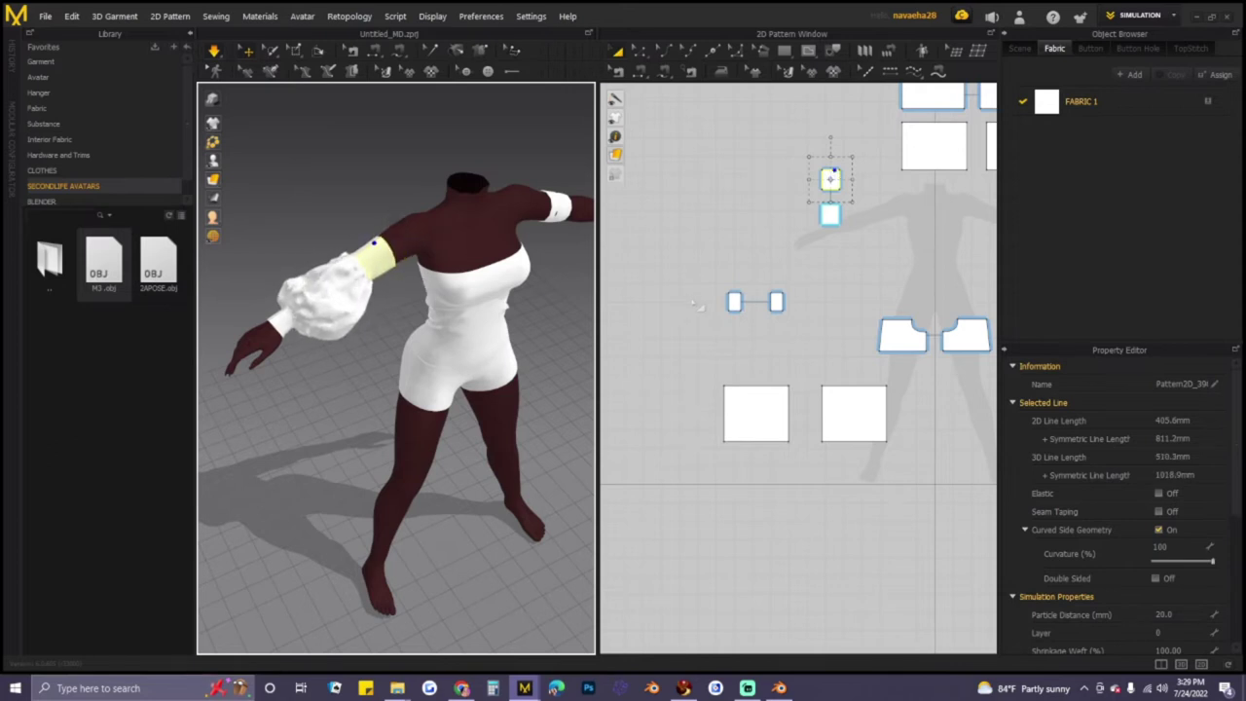
# - Try a reduced height on both right upper-arm band panels in the simulation and undo it
pyautogui.click(774, 164)
pyautogui.moveTo(854, 235); pyautogui.dragTo(855, 236)
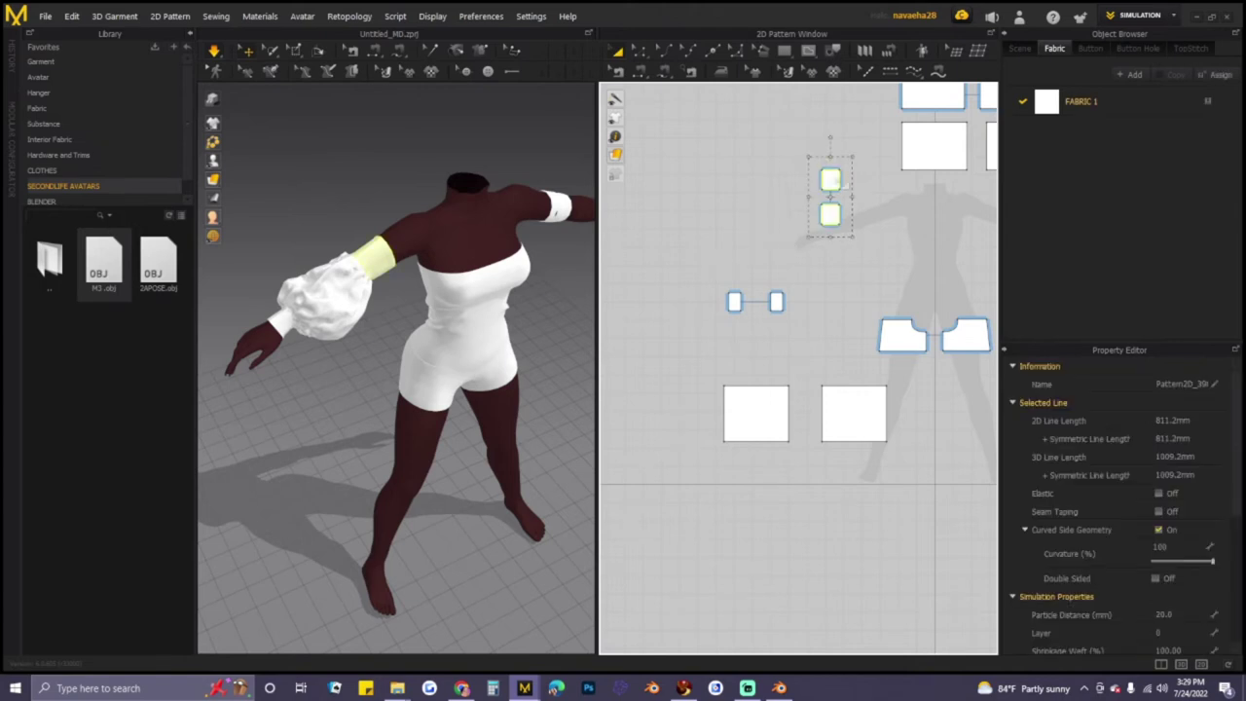
pyautogui.moveTo(832, 156); pyautogui.dragTo(832, 166)
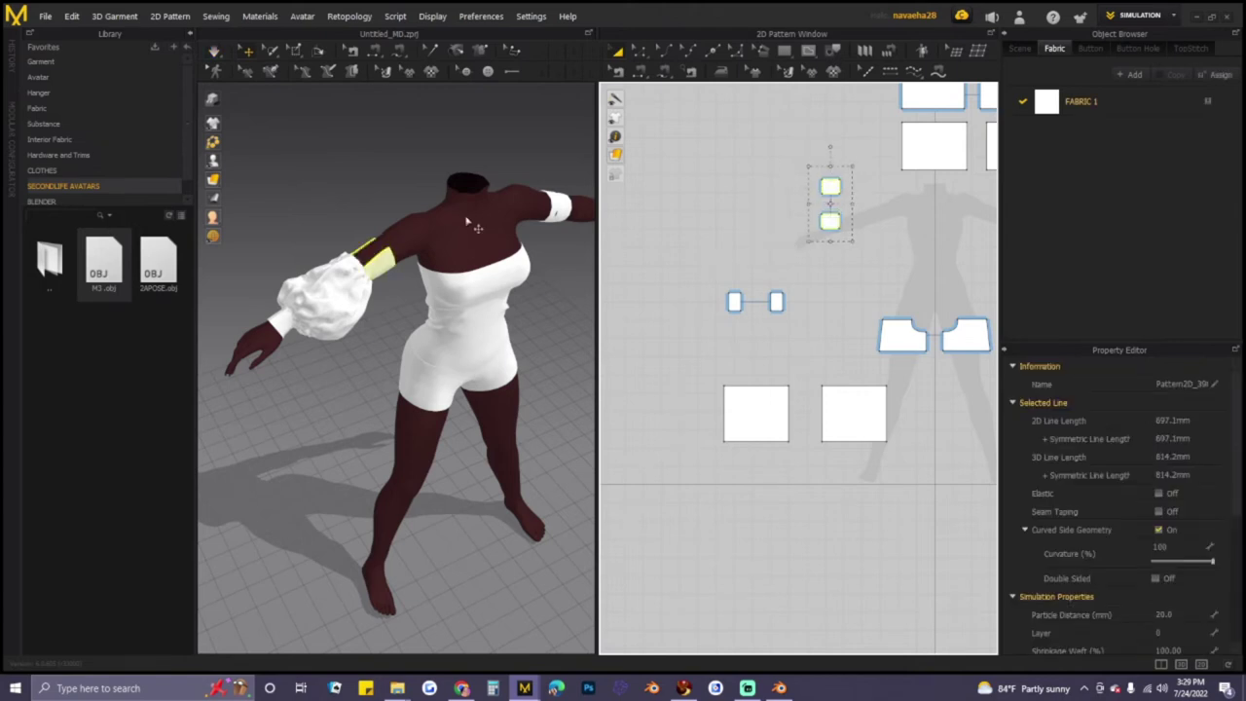
pyautogui.click(213, 51)
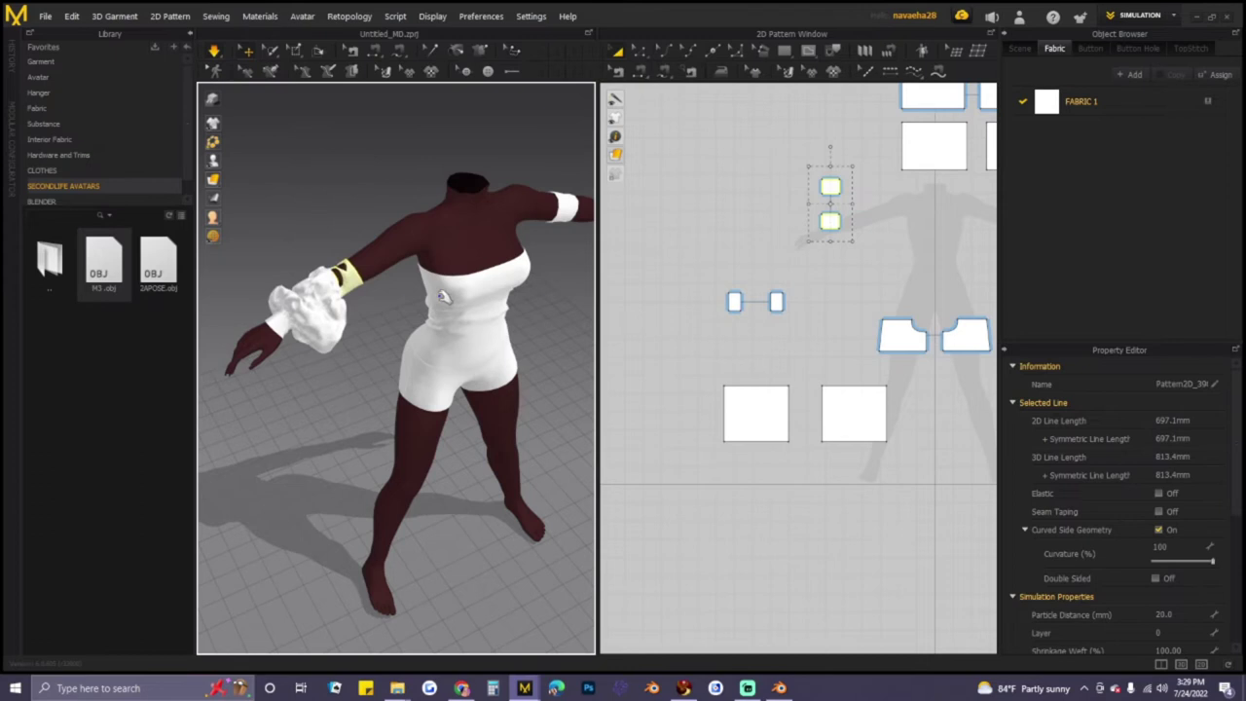
pyautogui.moveTo(352, 277); pyautogui.dragTo(392, 198)
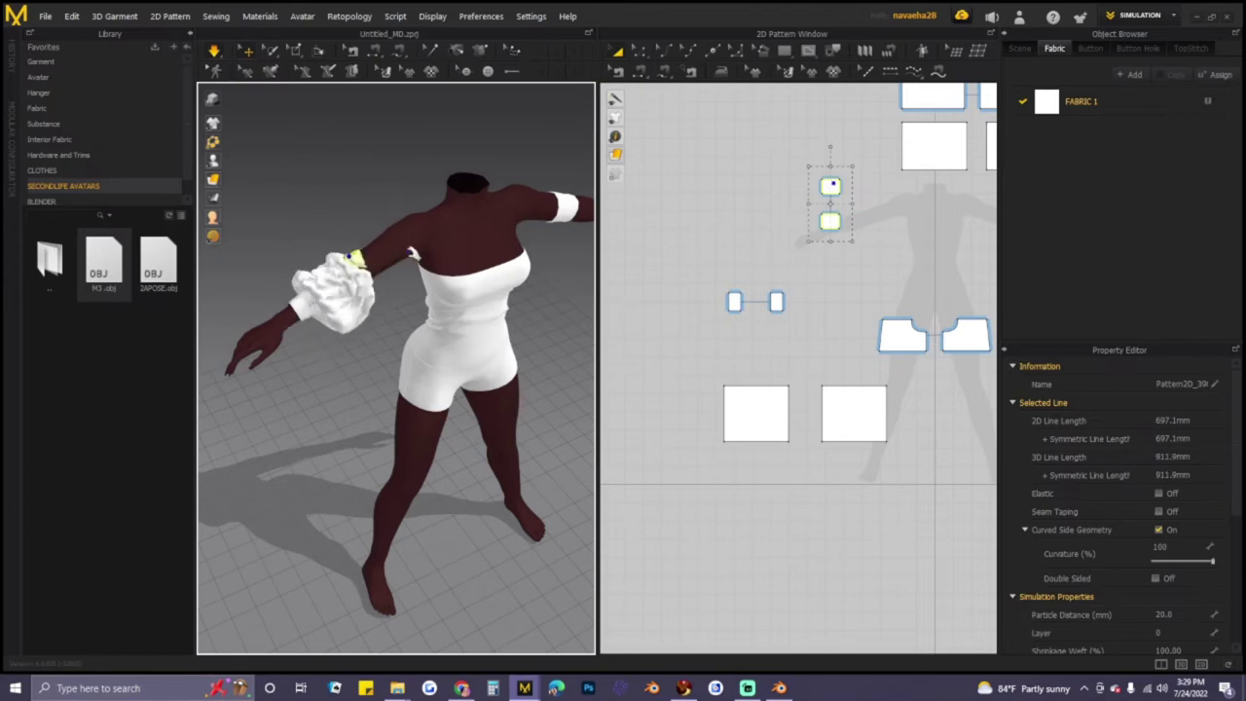
pyautogui.hotkey('ctrl', 'z')
pyautogui.hotkey('ctrl', 'z')
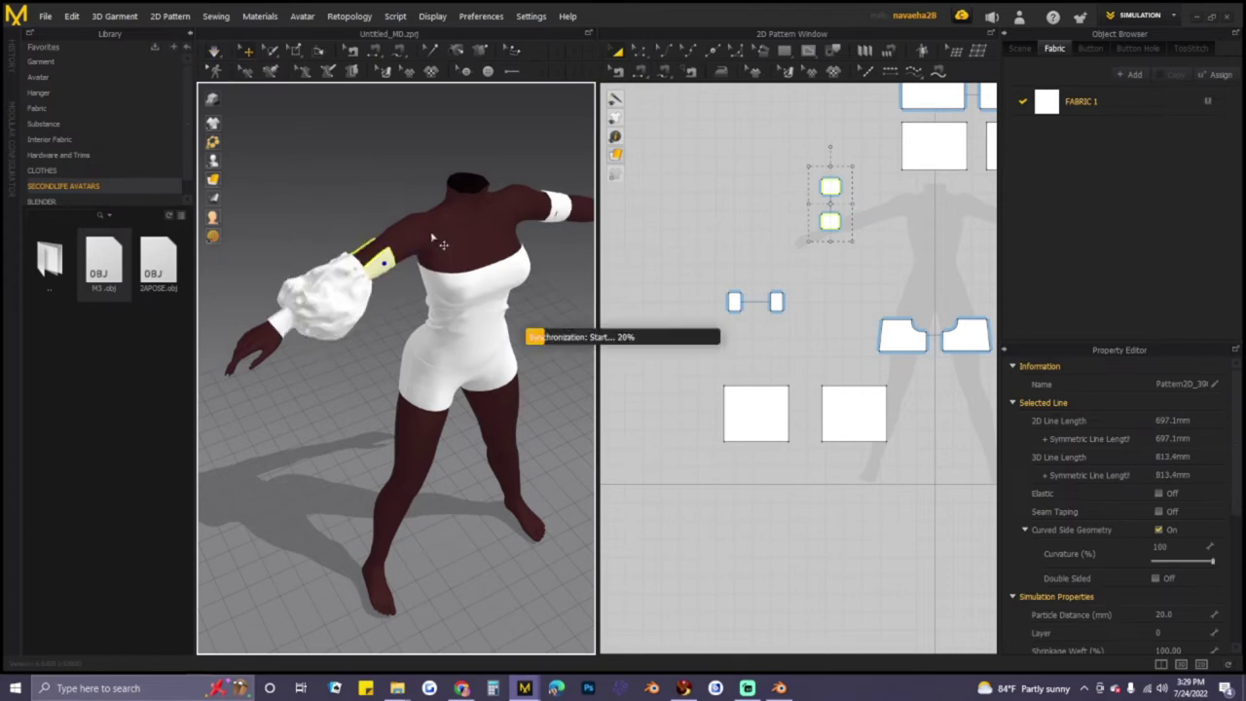
# - Narrow the linked right upper-arm band panels to an outline length of about 370 mm each and simulate the garment
pyautogui.moveTo(560, 264); pyautogui.dragTo(509, 236, button='right')
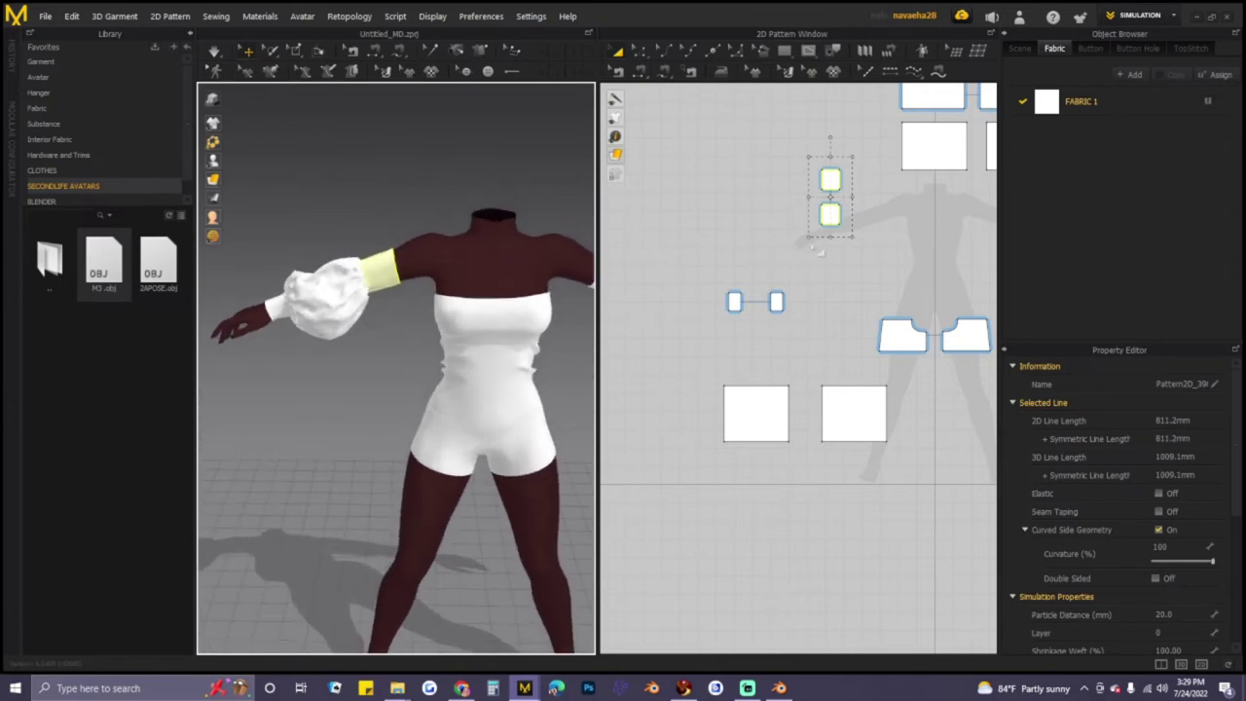
pyautogui.click(853, 198)
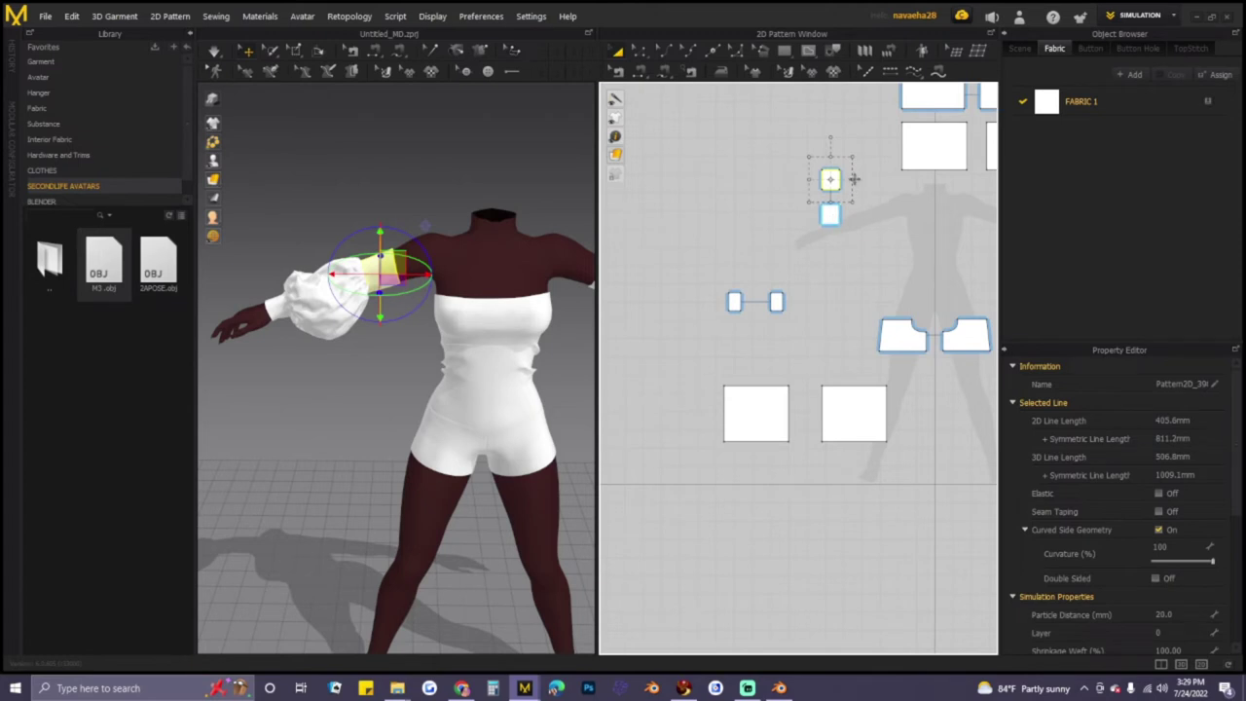
pyautogui.moveTo(853, 179); pyautogui.dragTo(850, 178)
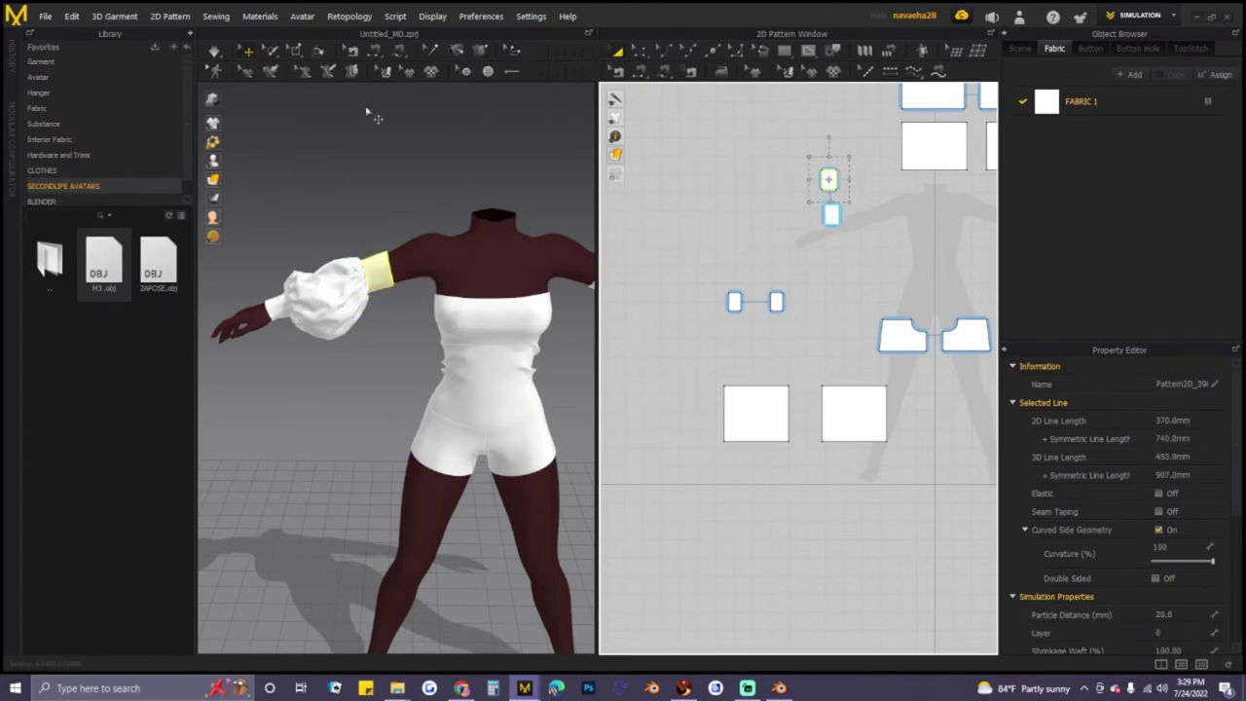
pyautogui.click(213, 50)
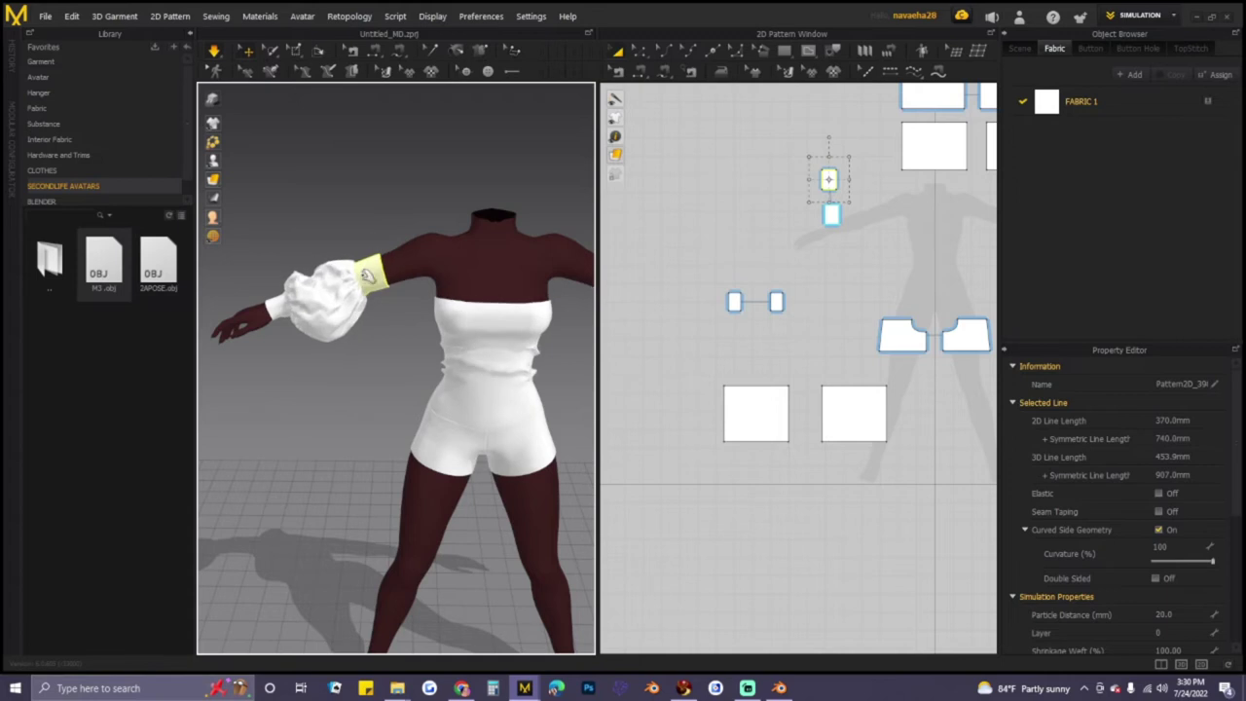
# - Pull the right upper-arm band higher up the avatar's arm from the front and back during simulation
pyautogui.moveTo(388, 276); pyautogui.dragTo(412, 260)
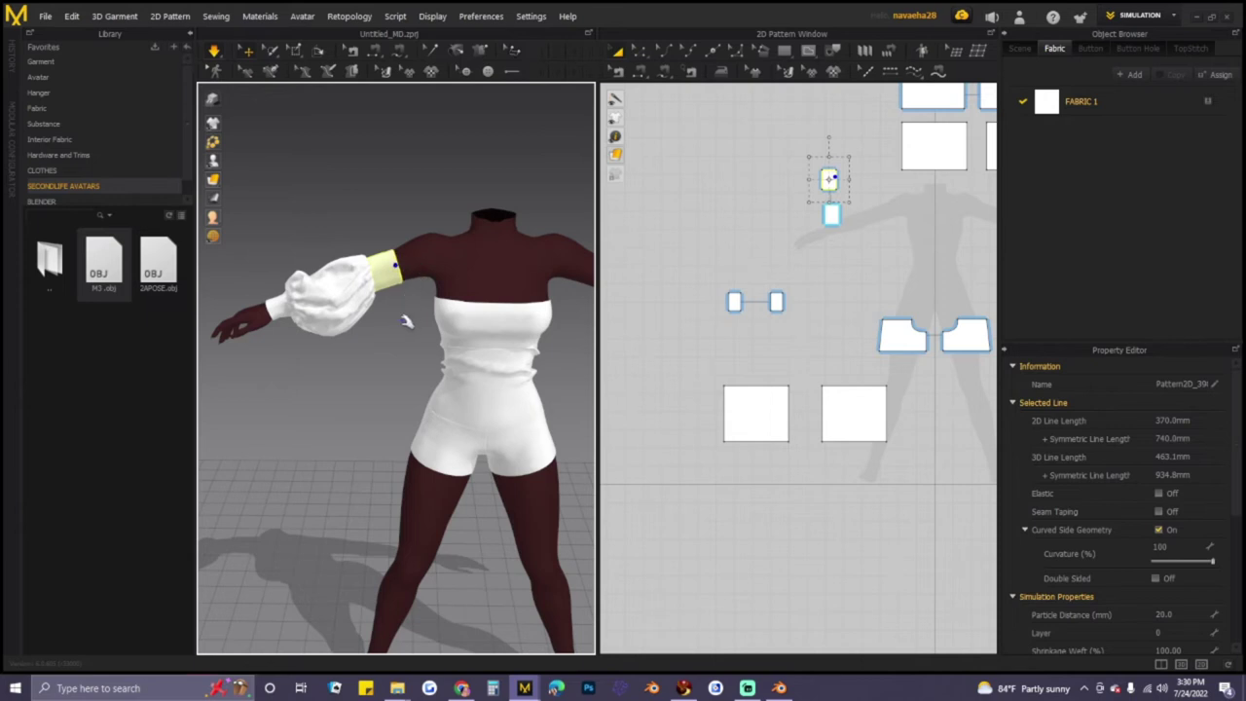
pyautogui.click(357, 272)
pyautogui.moveTo(412, 327); pyautogui.dragTo(318, 267, button='right')
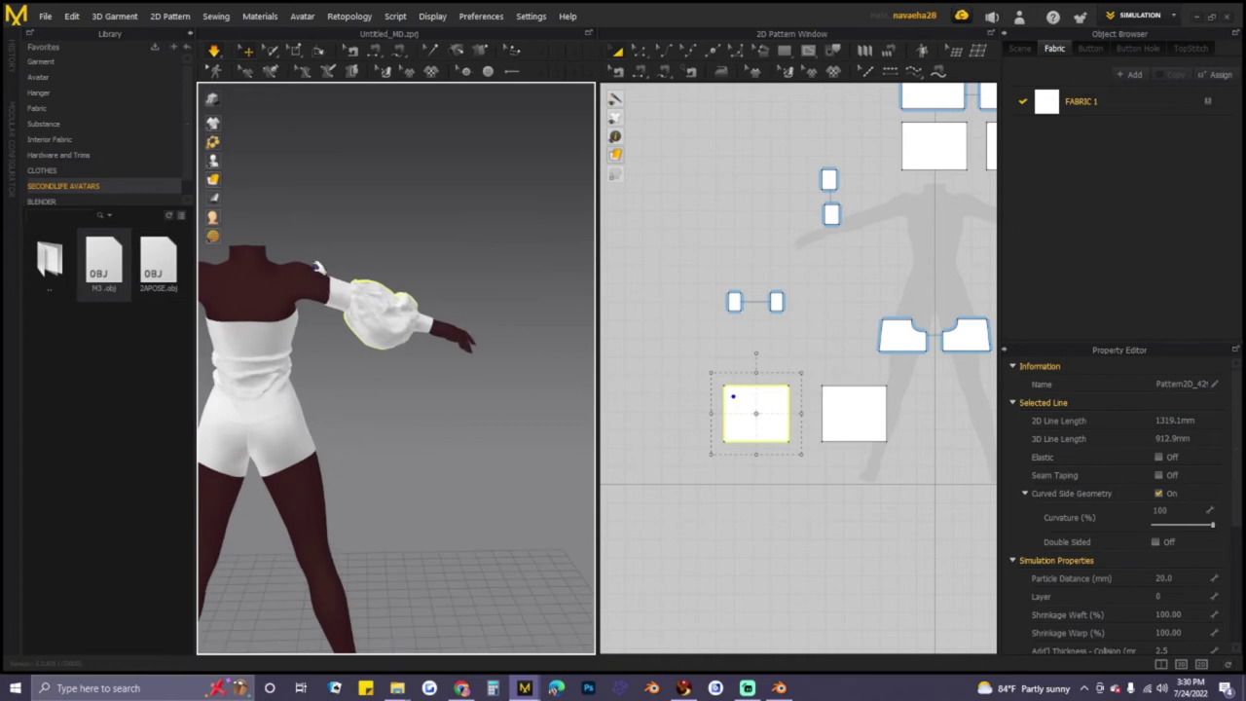
pyautogui.click(324, 295)
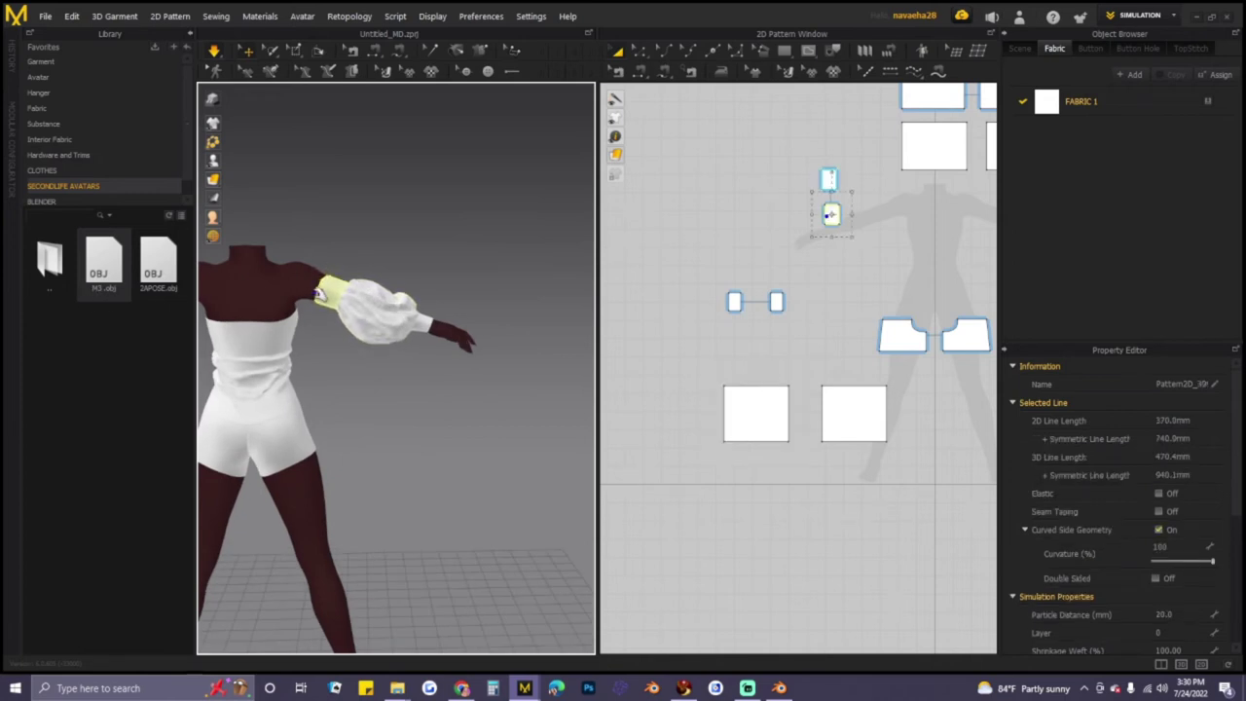
pyautogui.click(374, 287)
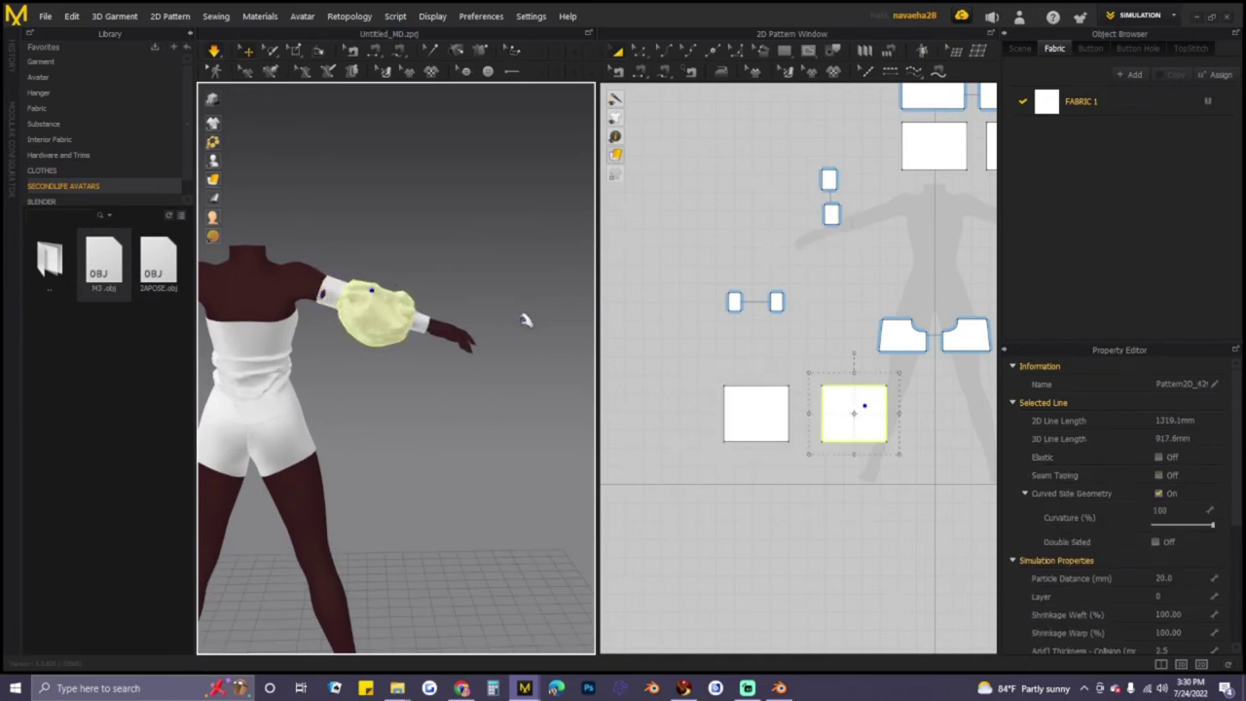
# - Enlarge both puff sleeve panels in height and width to an outline length of about 1431 mm each and simulate the garment
pyautogui.moveTo(672, 353); pyautogui.dragTo(799, 447)
pyautogui.moveTo(915, 478); pyautogui.dragTo(886, 471)
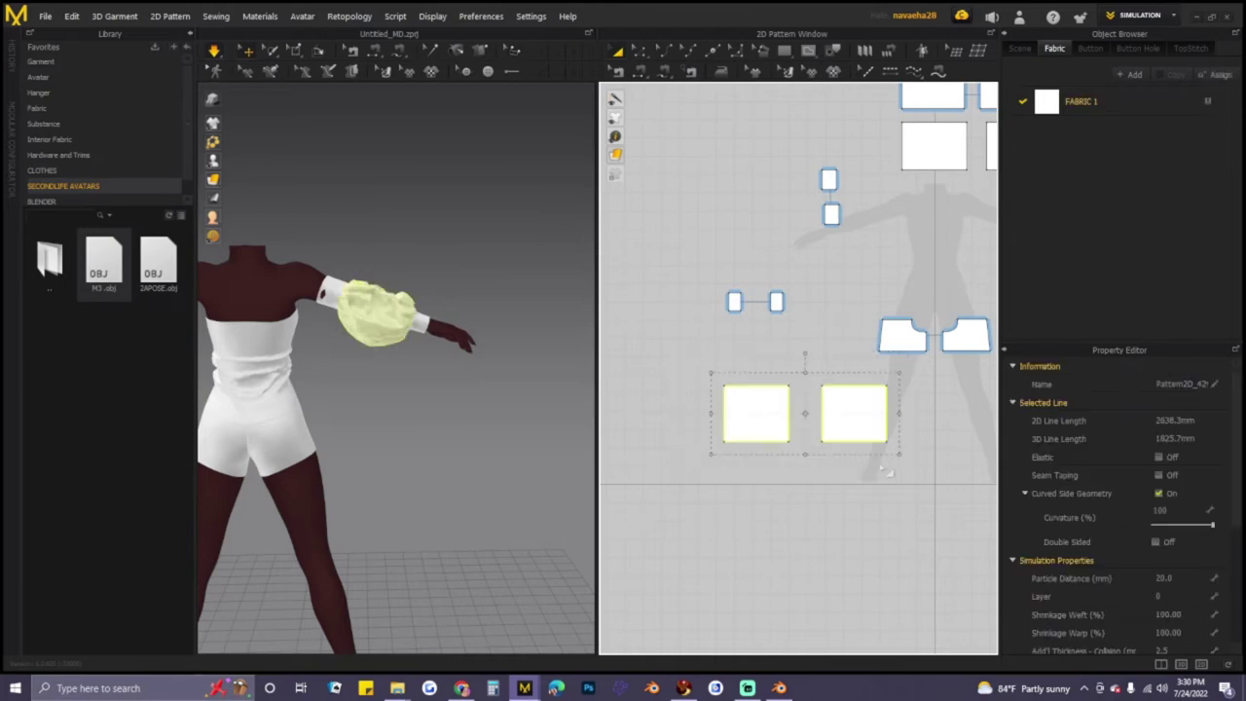
pyautogui.moveTo(803, 450); pyautogui.dragTo(804, 457)
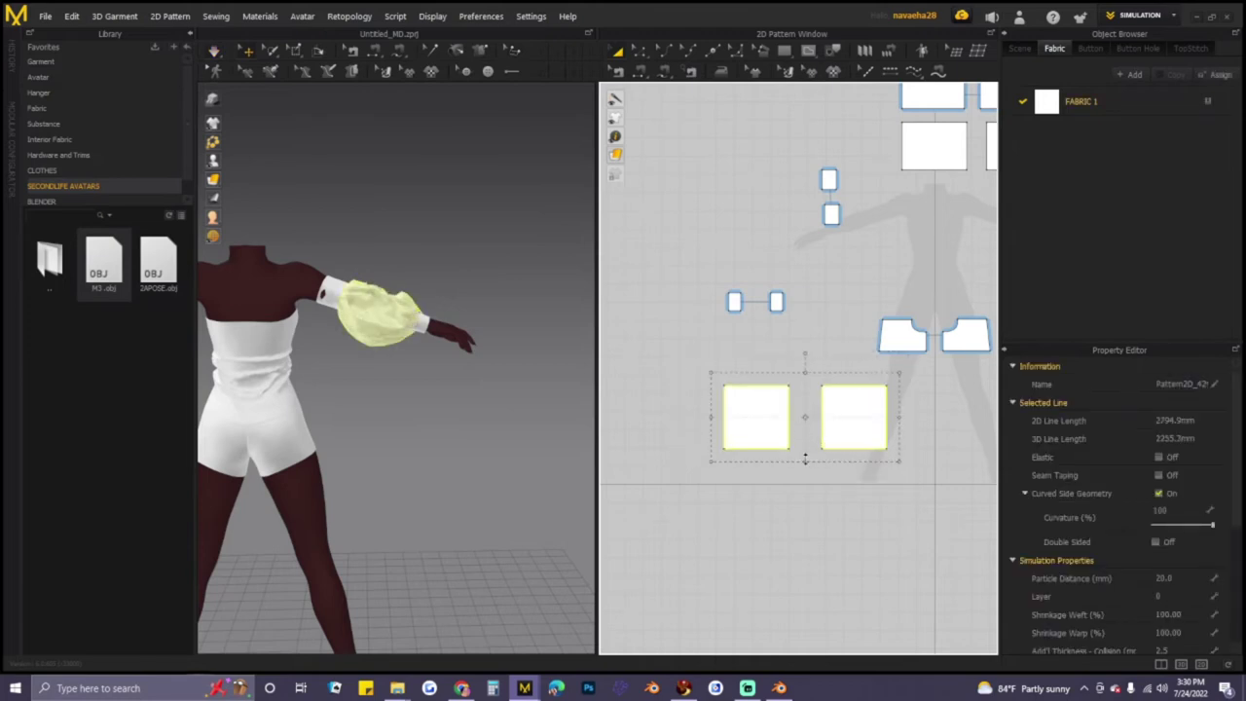
pyautogui.moveTo(709, 416); pyautogui.dragTo(703, 416)
pyautogui.click(214, 52)
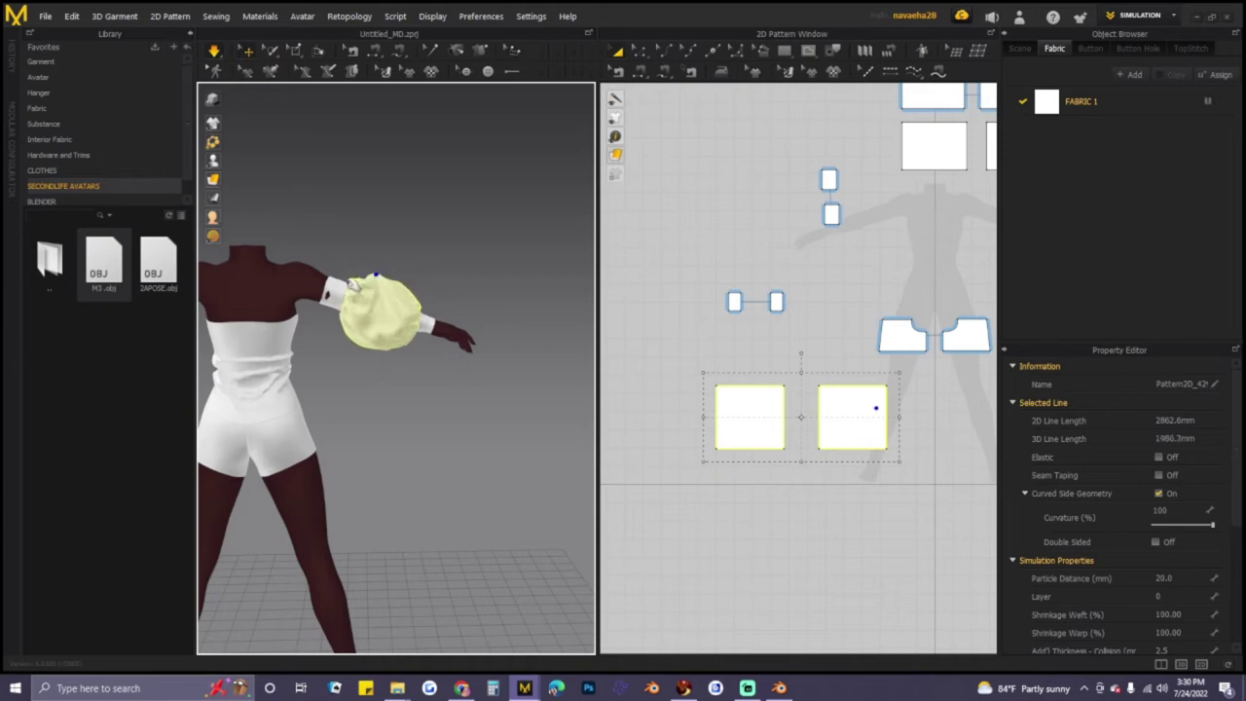
# - Pull the back of the right upper-arm band up the arm and adjust the puff sleeve at the front
pyautogui.click(327, 292)
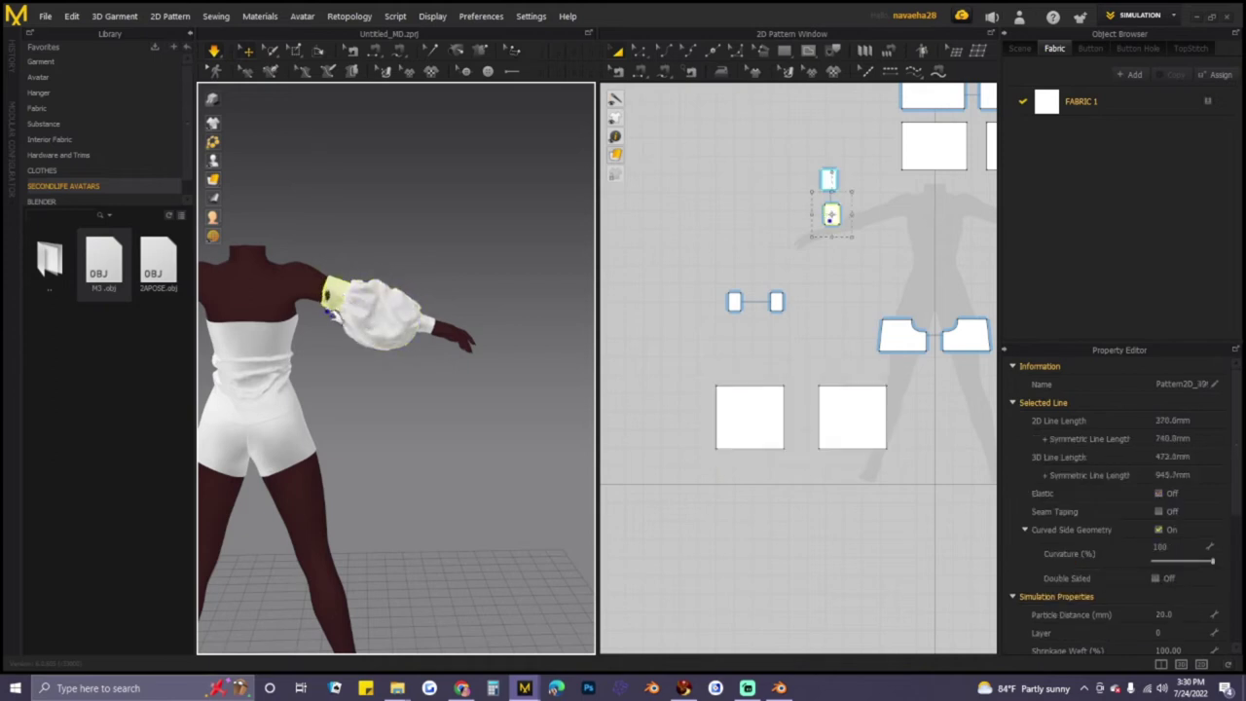
pyautogui.click(337, 304)
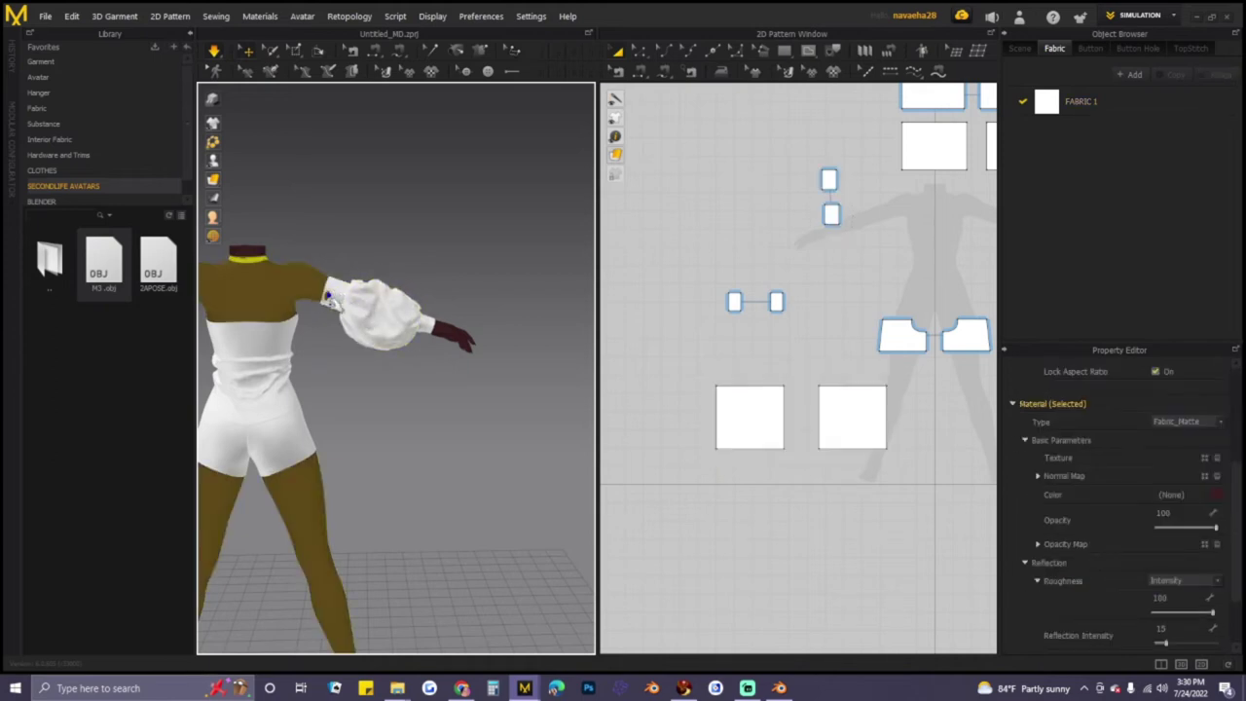
pyautogui.click(329, 295)
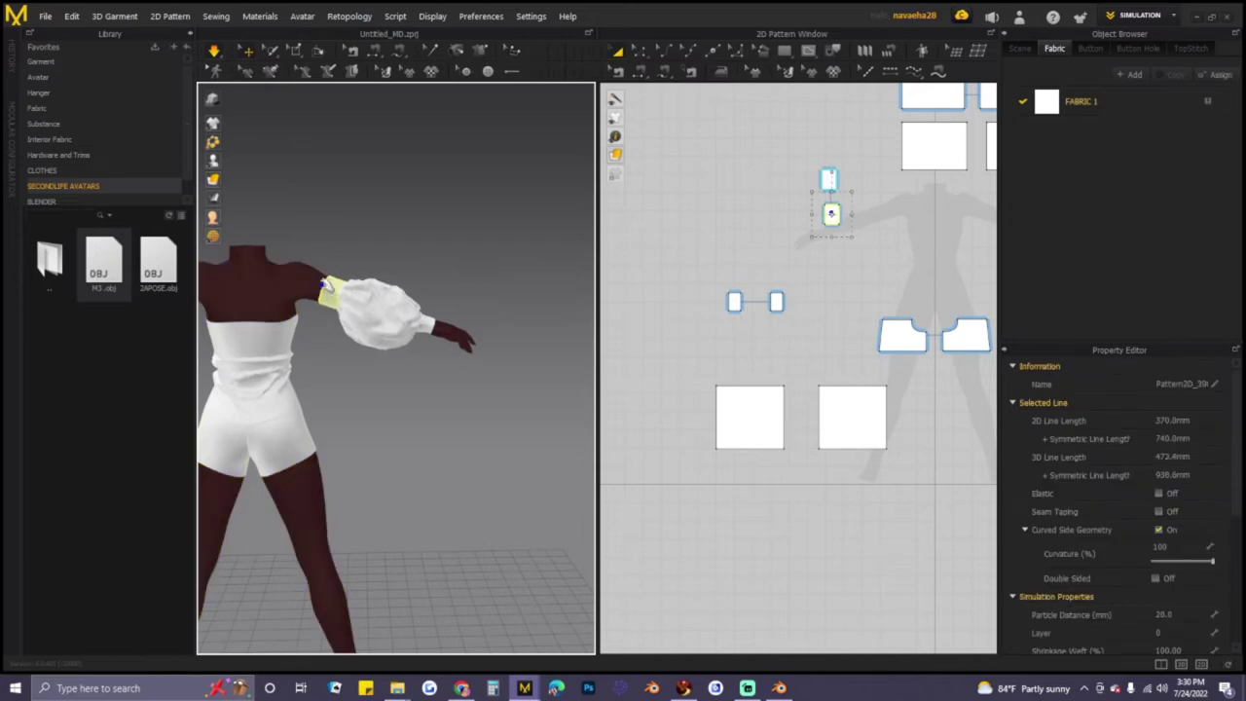
pyautogui.click(468, 278)
pyautogui.moveTo(480, 281); pyautogui.dragTo(370, 279, button='right')
pyautogui.click(279, 269)
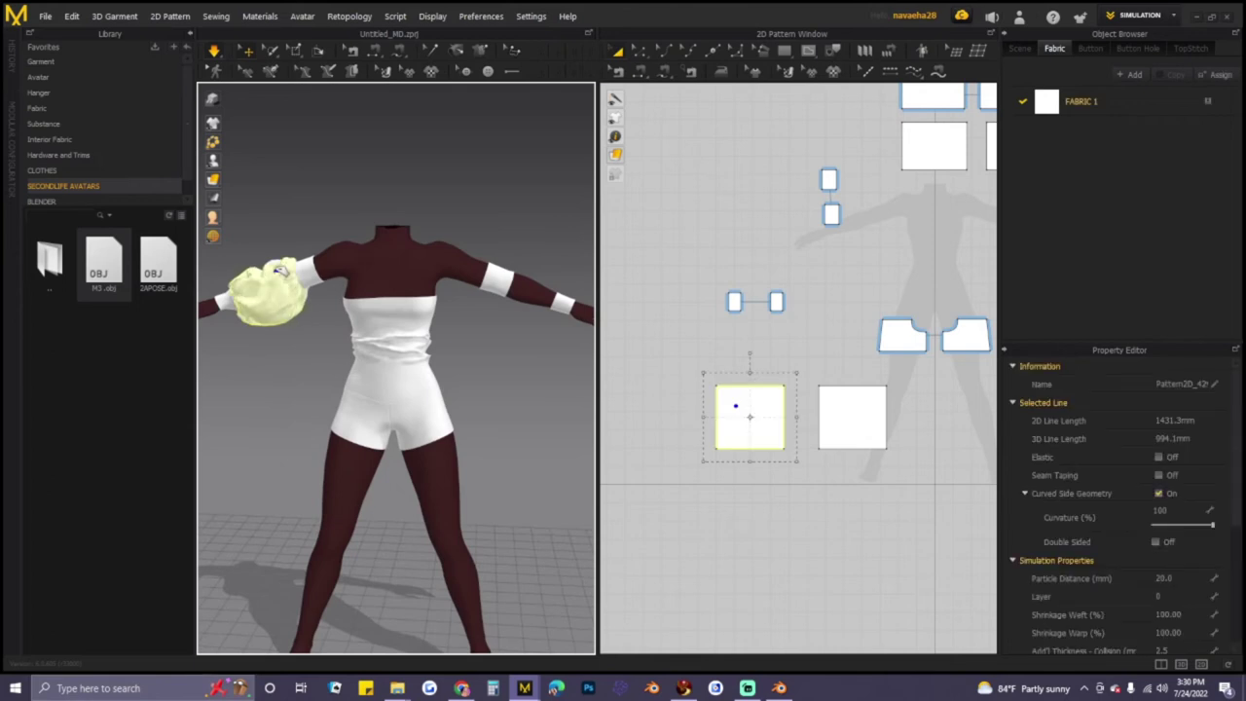
pyautogui.click(370, 302)
# - Delete the four band panels on the avatar's left wrist and upper arm
pyautogui.moveTo(373, 230); pyautogui.dragTo(371, 224)
pyautogui.moveTo(426, 290); pyautogui.dragTo(425, 242)
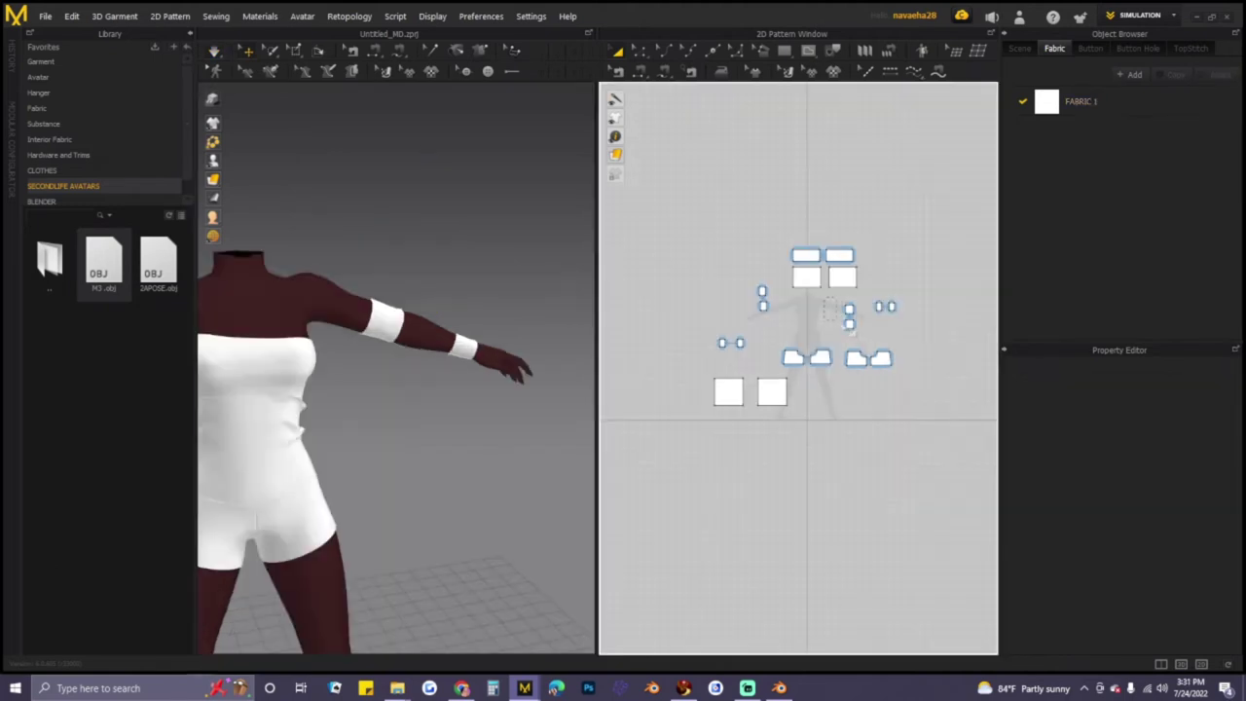
pyautogui.moveTo(928, 347); pyautogui.dragTo(926, 346)
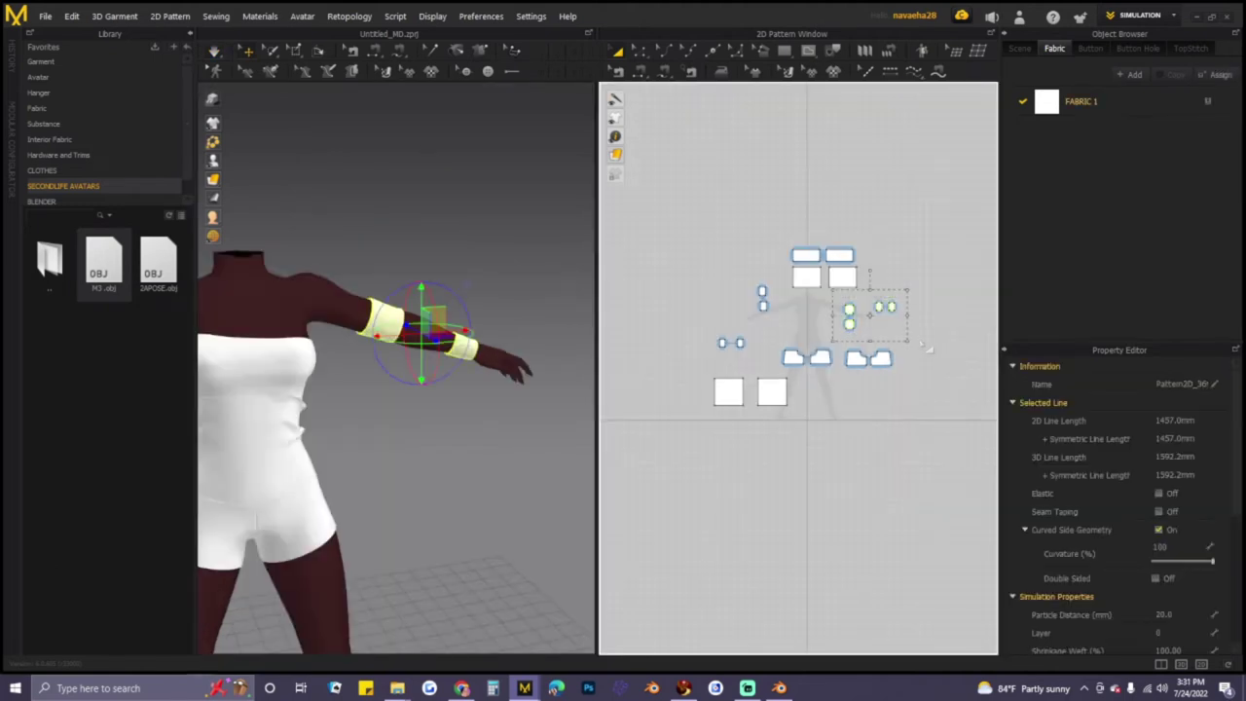
pyautogui.rightClick(887, 307)
pyautogui.click(910, 47)
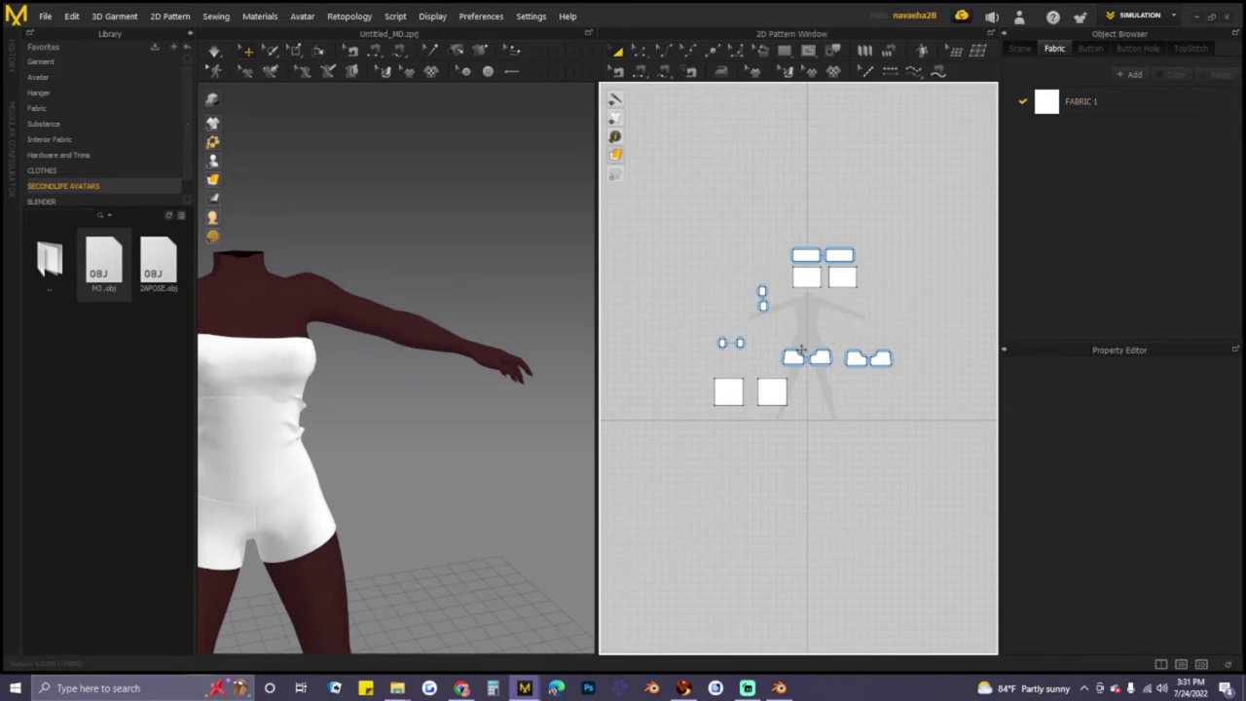
# - Rearrange the right upper-arm band and puff sleeve panels, and link the two sleeve panels as symmetric patterns with sewing
pyautogui.moveTo(782, 325); pyautogui.dragTo(714, 301)
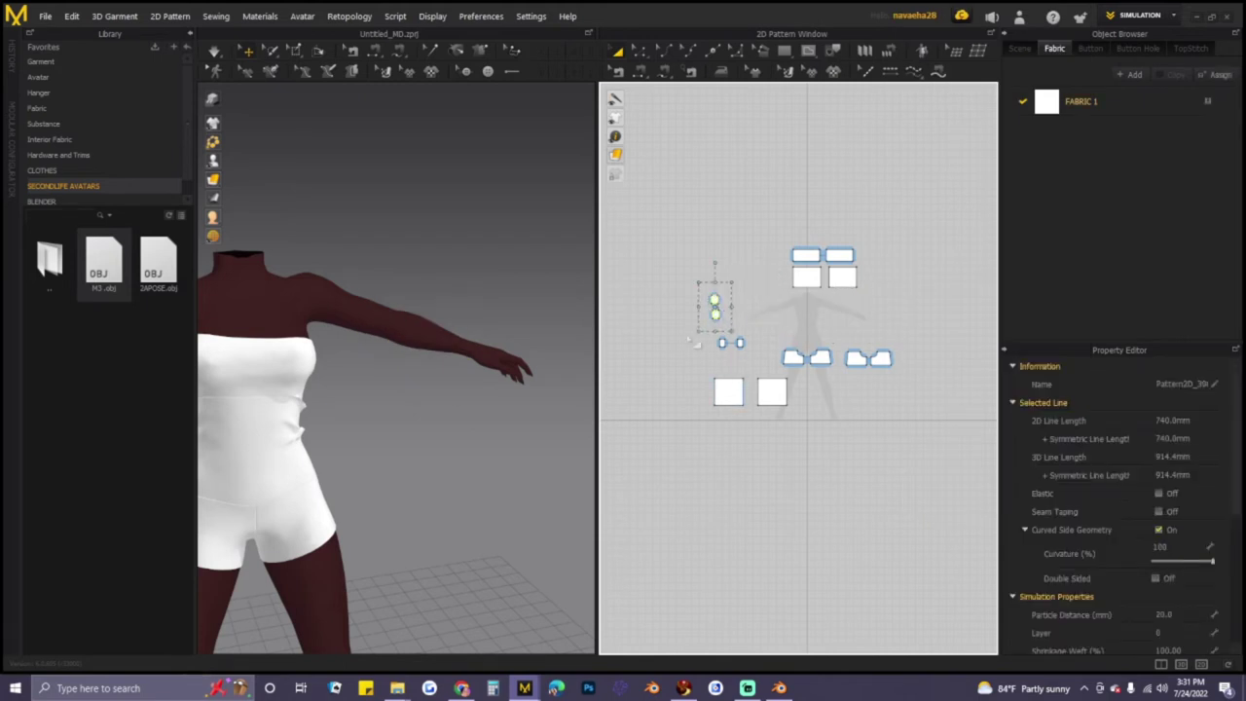
pyautogui.moveTo(683, 368); pyautogui.dragTo(730, 382)
pyautogui.moveTo(648, 254); pyautogui.dragTo(696, 402)
pyautogui.moveTo(765, 426); pyautogui.dragTo(758, 418)
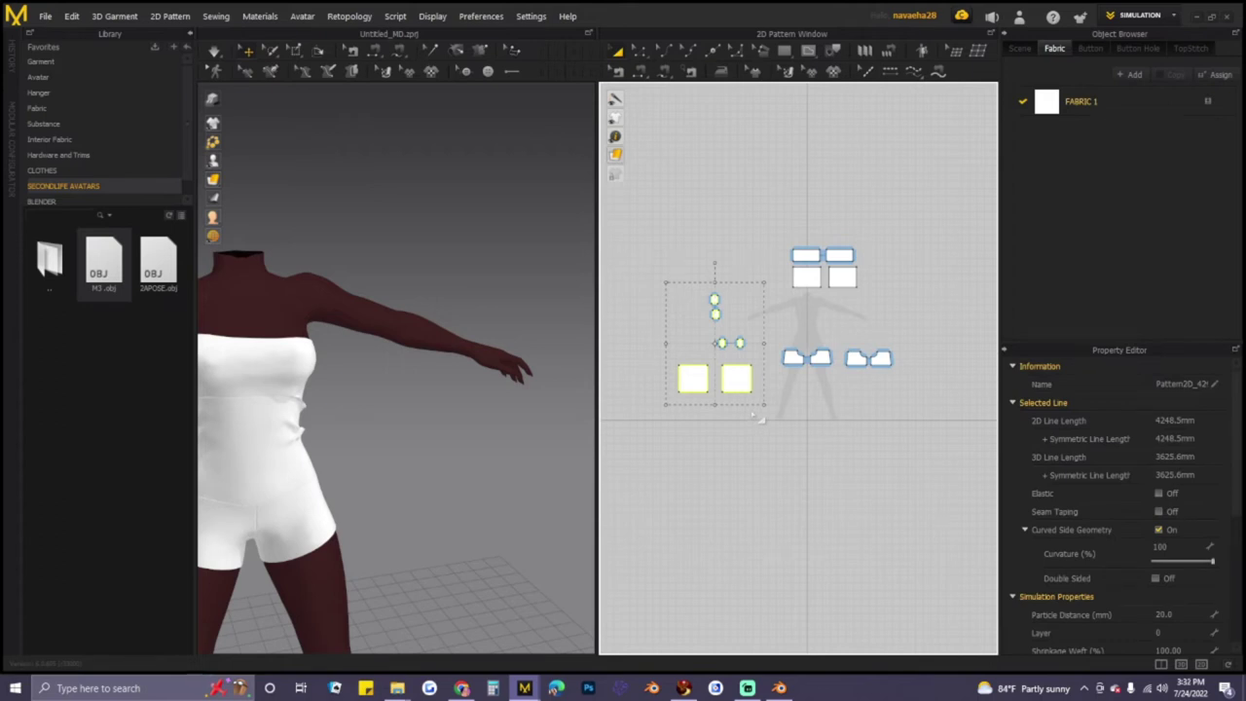
pyautogui.rightClick(730, 374)
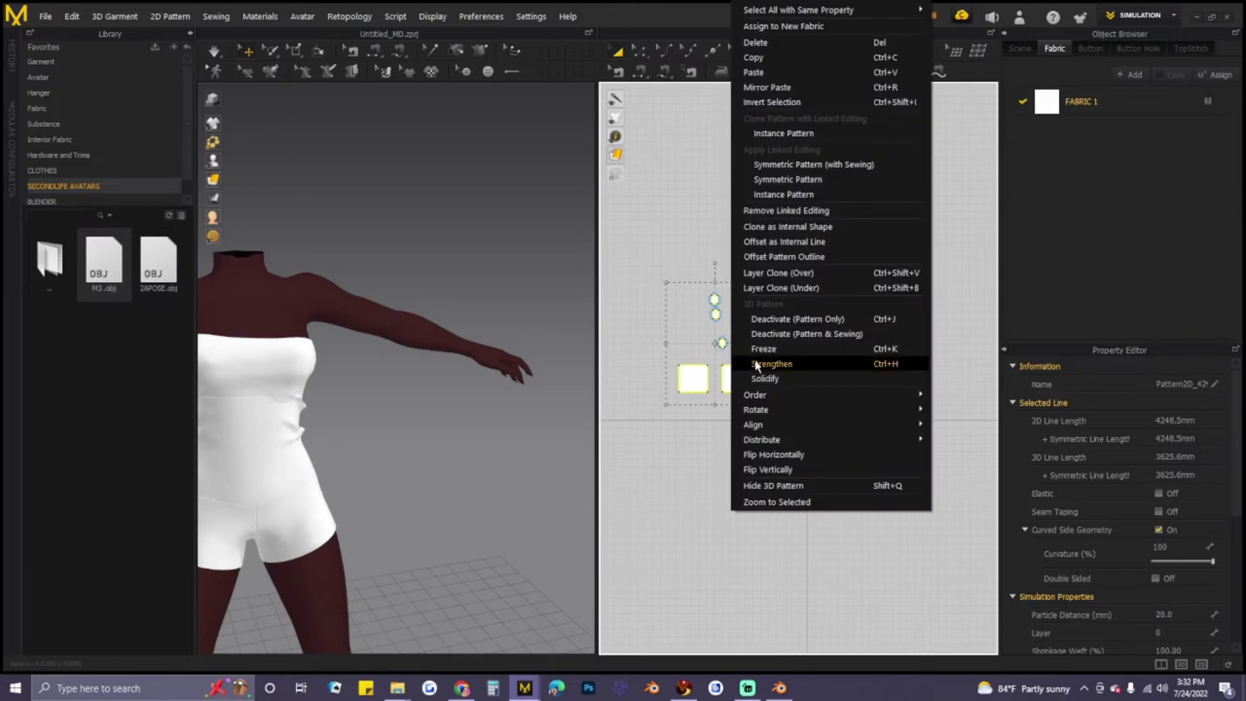
pyautogui.click(769, 165)
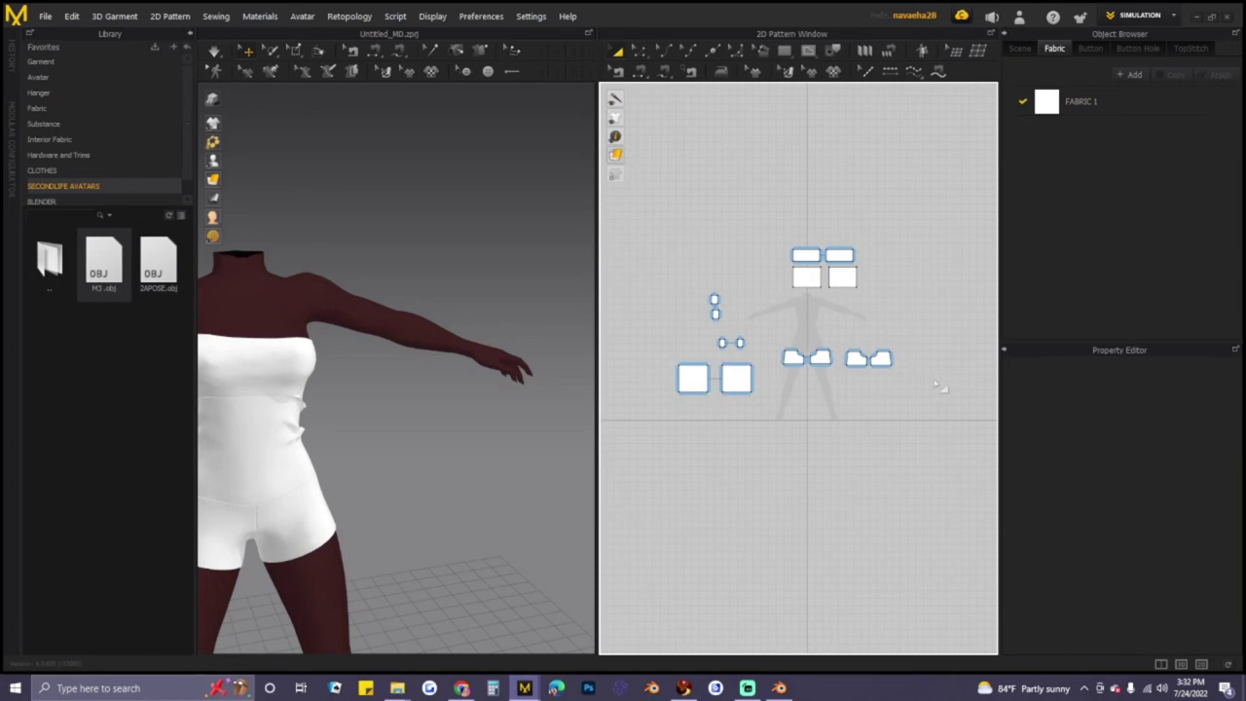
pyautogui.rightClick(937, 387)
pyautogui.click(958, 385)
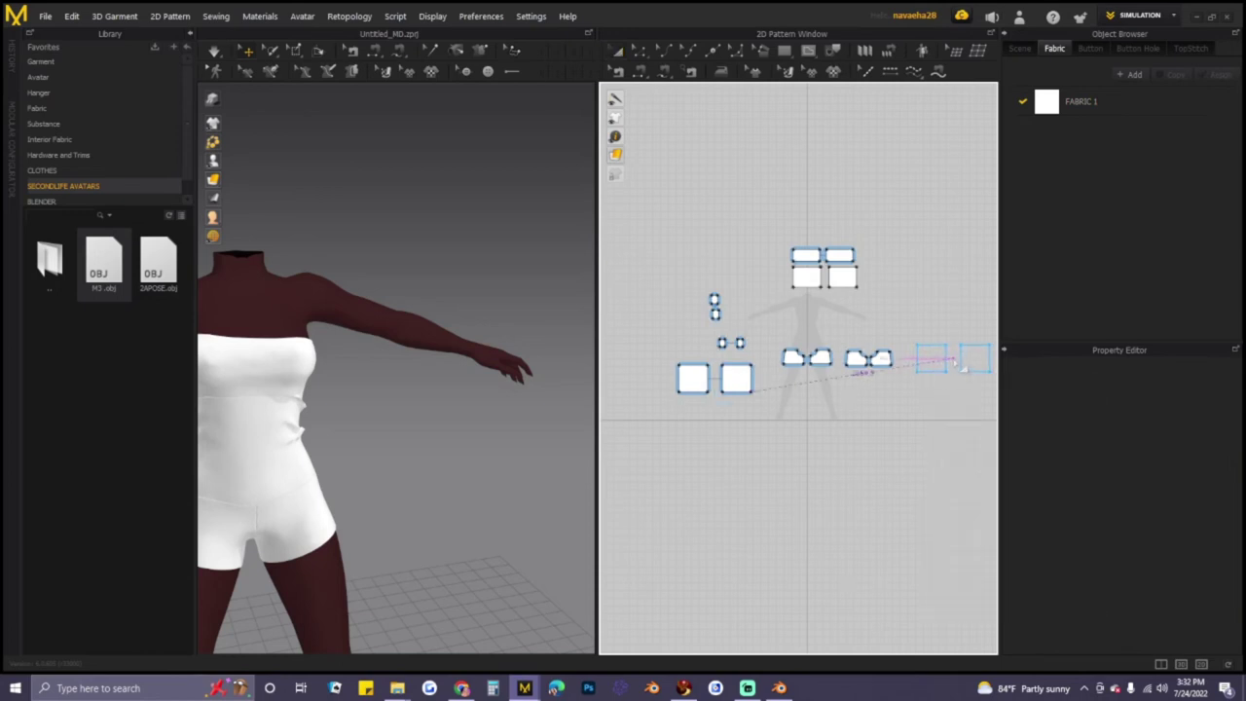
pyautogui.click(785, 352)
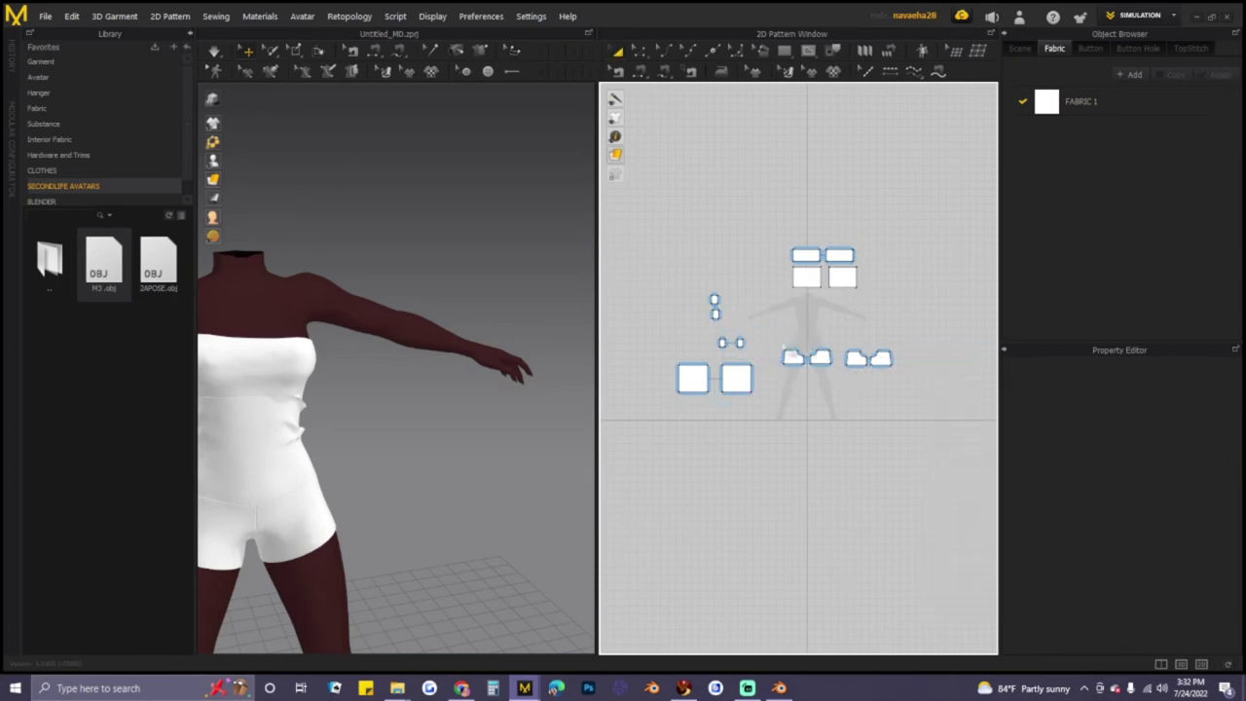
# - Copy all right sleeve, wrist and upper-arm band panels and mirror-paste them on the opposite side of the 2D avatar silhouette
pyautogui.moveTo(485, 384); pyautogui.dragTo(480, 374, button='right')
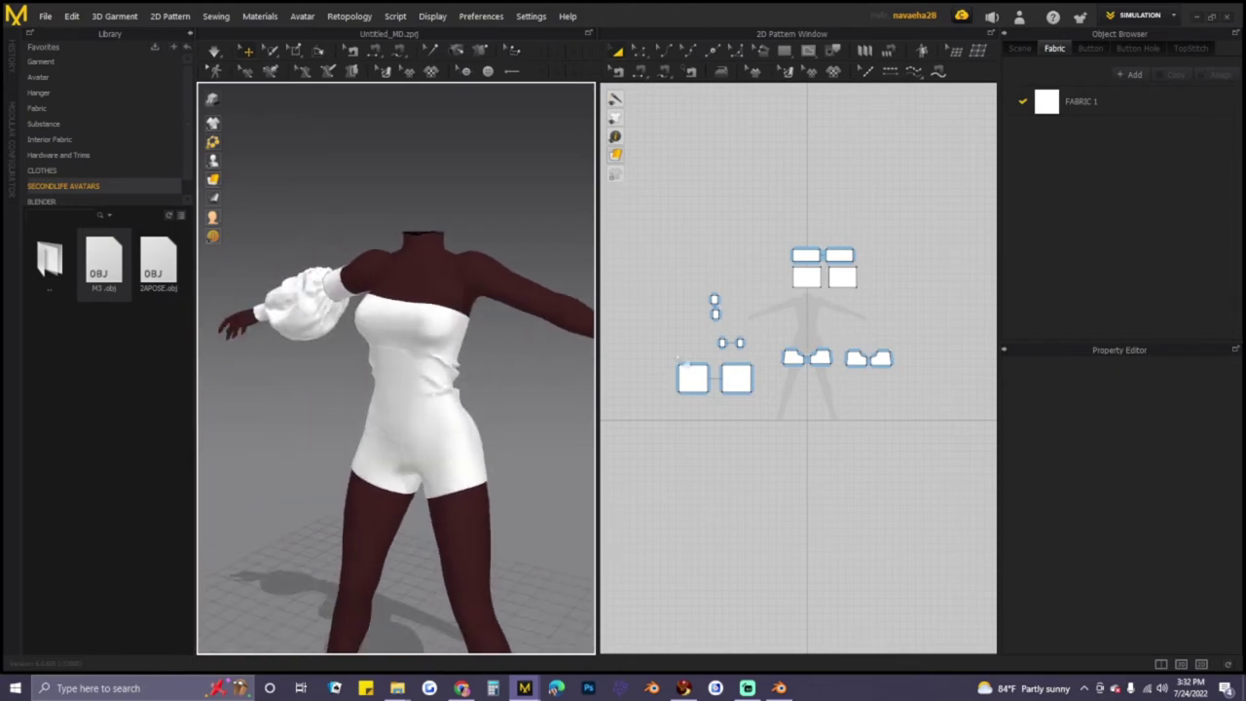
pyautogui.moveTo(644, 282); pyautogui.dragTo(651, 311)
pyautogui.moveTo(762, 442); pyautogui.dragTo(758, 431)
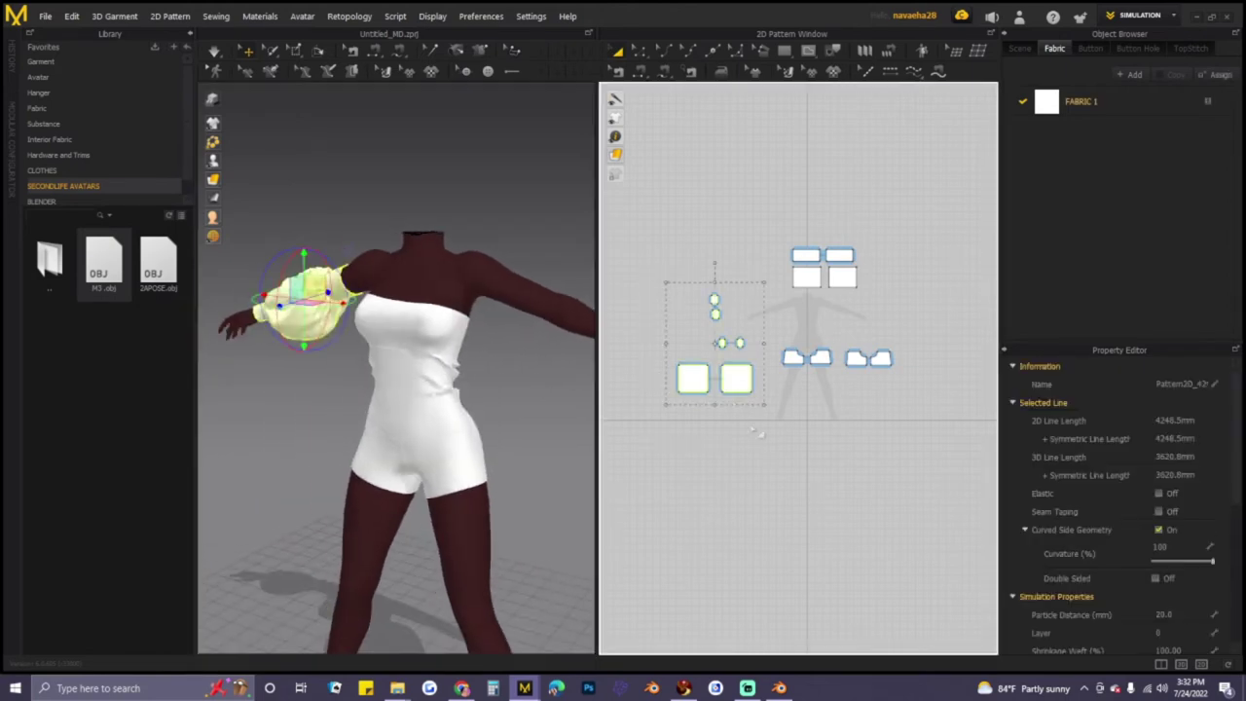
pyautogui.rightClick(725, 376)
pyautogui.click(757, 80)
pyautogui.moveTo(824, 394); pyautogui.dragTo(733, 388, button='middle')
pyautogui.rightClick(854, 368)
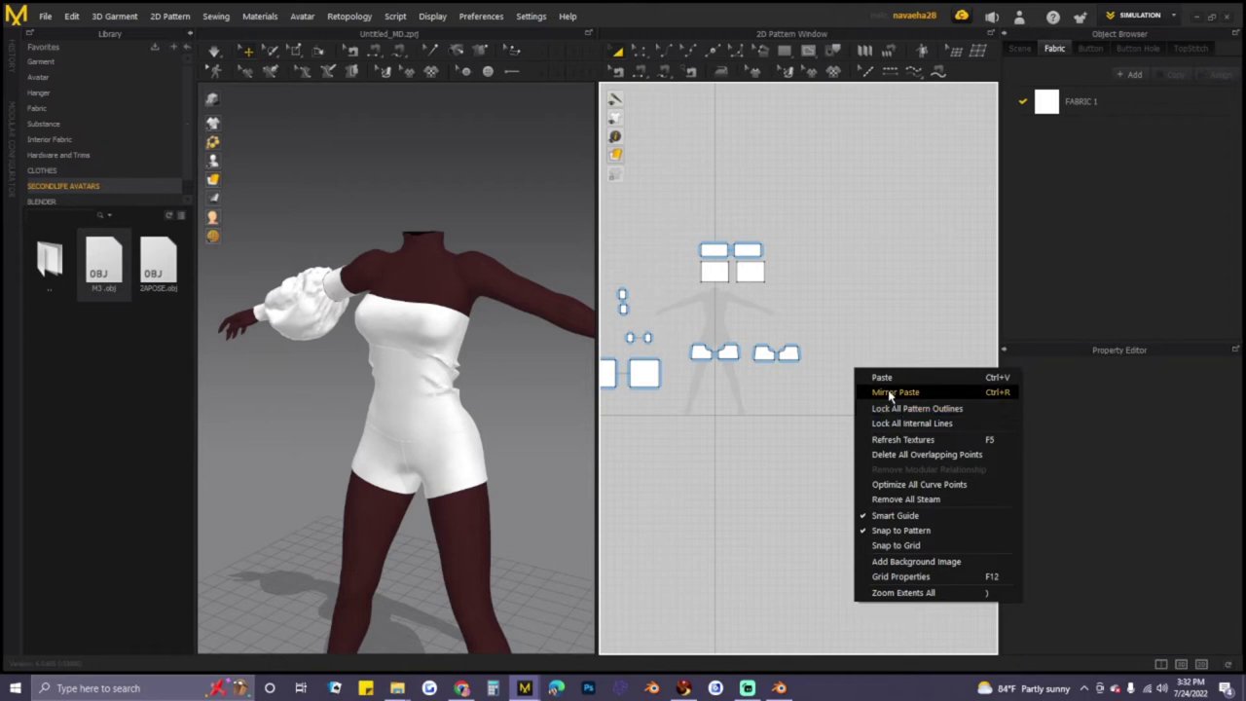
pyautogui.click(896, 391)
pyautogui.click(879, 331)
# - Position the mirrored sleeve with its bands around the avatar's left arm in the 3D view
pyautogui.scroll(-2, 506, 408)
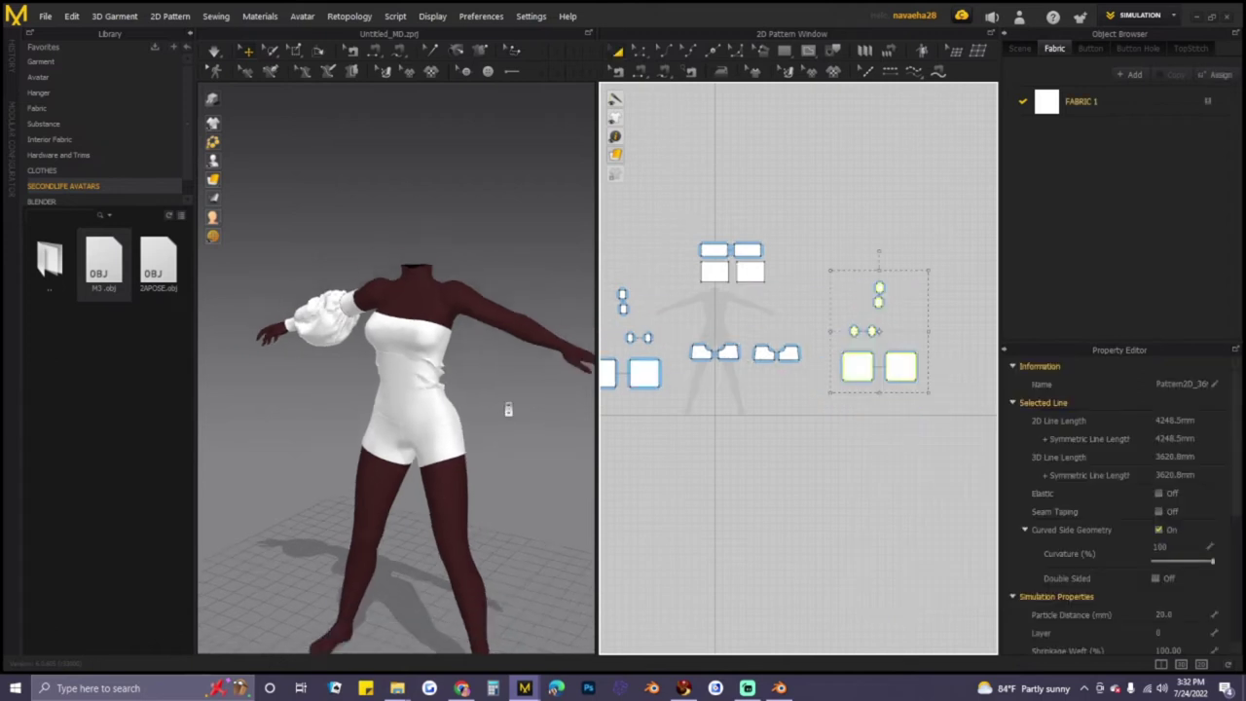
pyautogui.moveTo(523, 409); pyautogui.dragTo(332, 416, button='right')
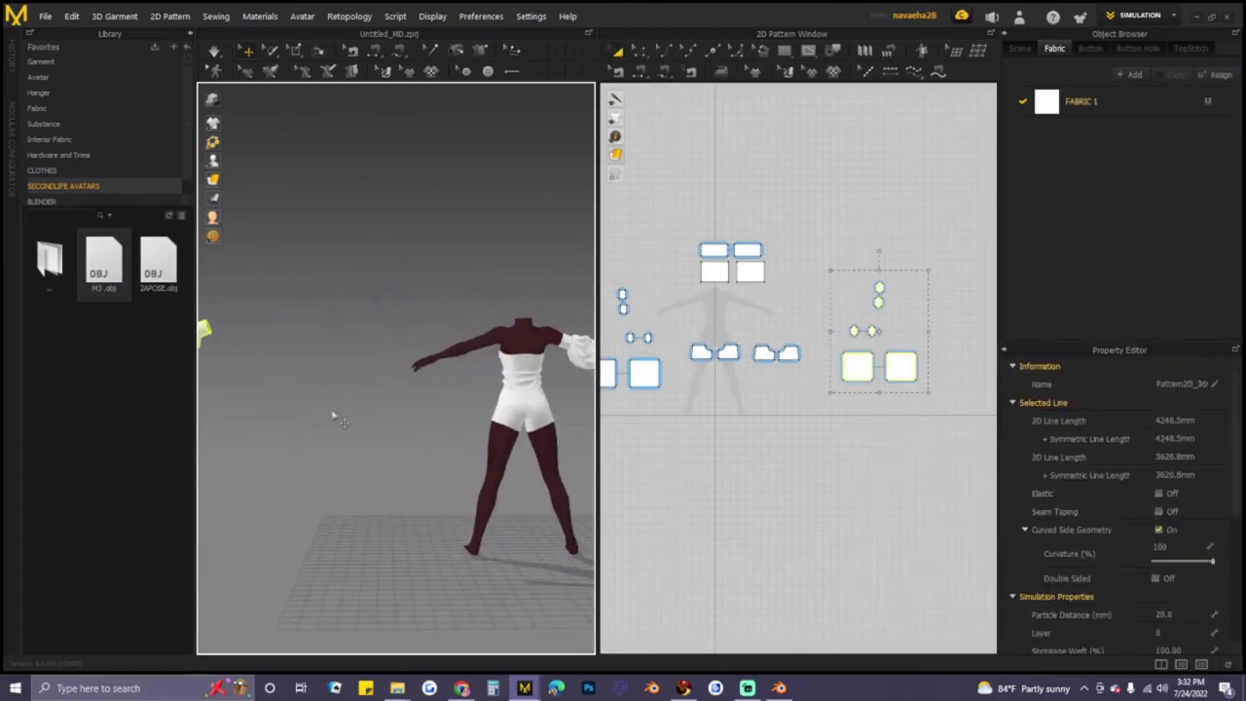
pyautogui.moveTo(214, 343); pyautogui.dragTo(509, 342)
pyautogui.moveTo(509, 370); pyautogui.dragTo(635, 425, button='right')
pyautogui.moveTo(414, 381); pyautogui.dragTo(646, 442, button='right')
pyautogui.scroll(-2, 476, 384)
pyautogui.scroll(3, 482, 388)
pyautogui.scroll(4, 483, 389)
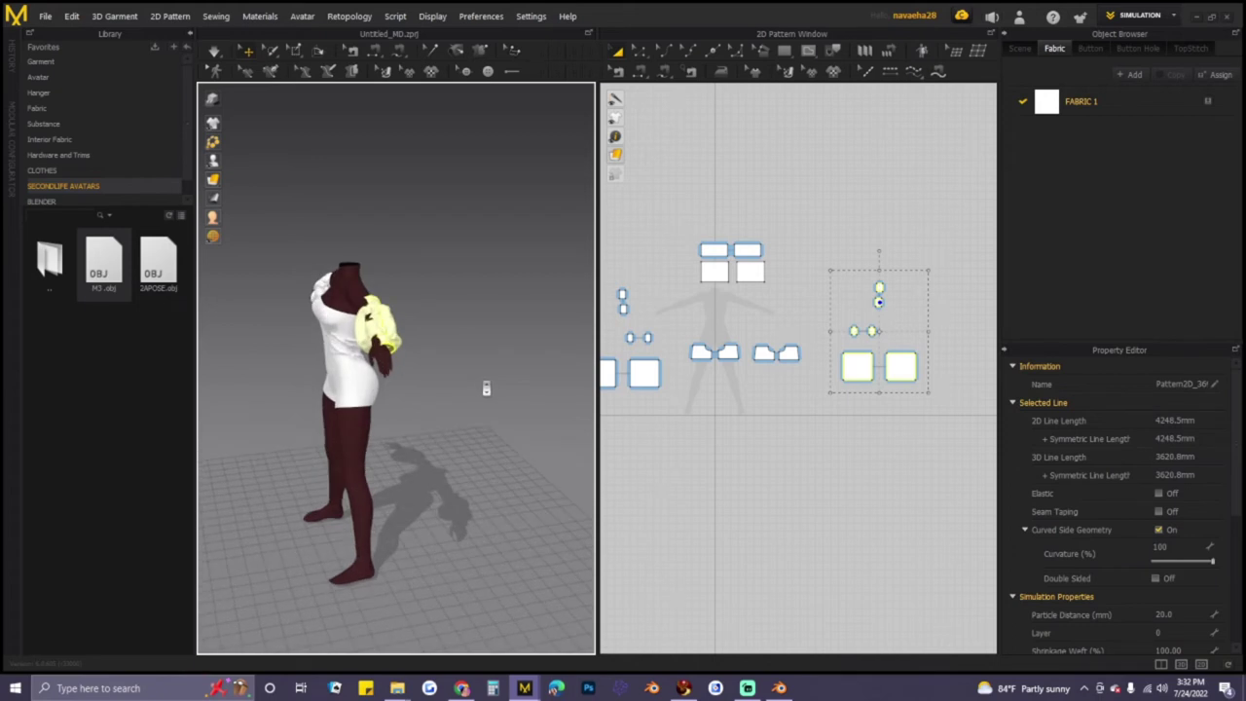
pyautogui.moveTo(380, 300); pyautogui.dragTo(356, 288)
pyautogui.moveTo(357, 287); pyautogui.dragTo(379, 348, button='right')
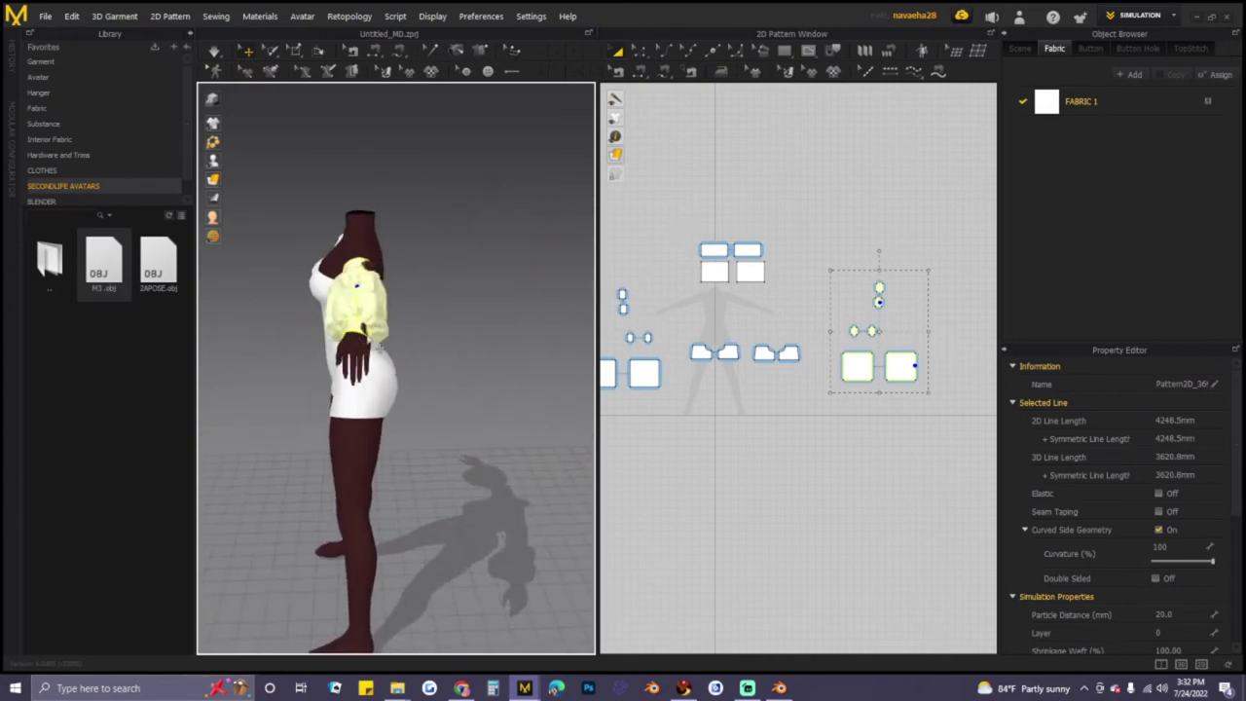
pyautogui.moveTo(392, 319); pyautogui.dragTo(380, 306)
pyautogui.moveTo(383, 307); pyautogui.dragTo(727, 272, button='right')
# - Simulate the garment and pull the left sleeve's upper-arm band up toward the shoulder
pyautogui.click(214, 51)
pyautogui.moveTo(435, 301); pyautogui.dragTo(496, 286)
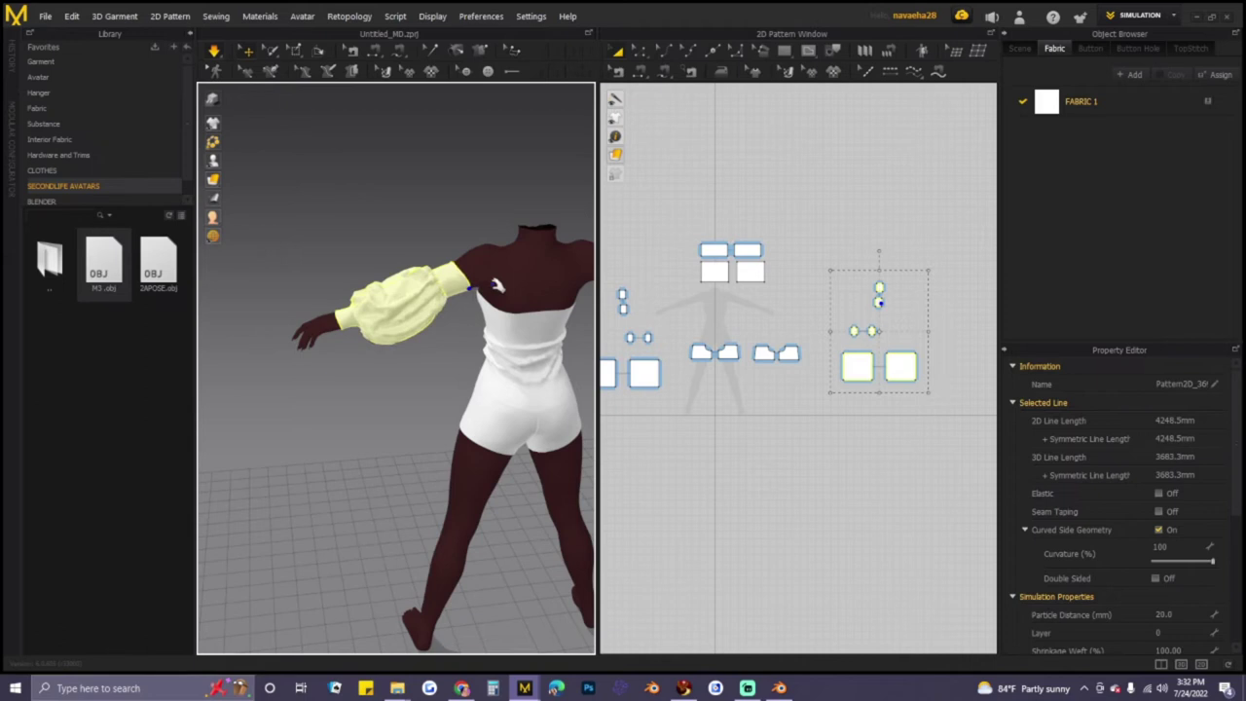
pyautogui.moveTo(451, 342); pyautogui.dragTo(552, 317, button='right')
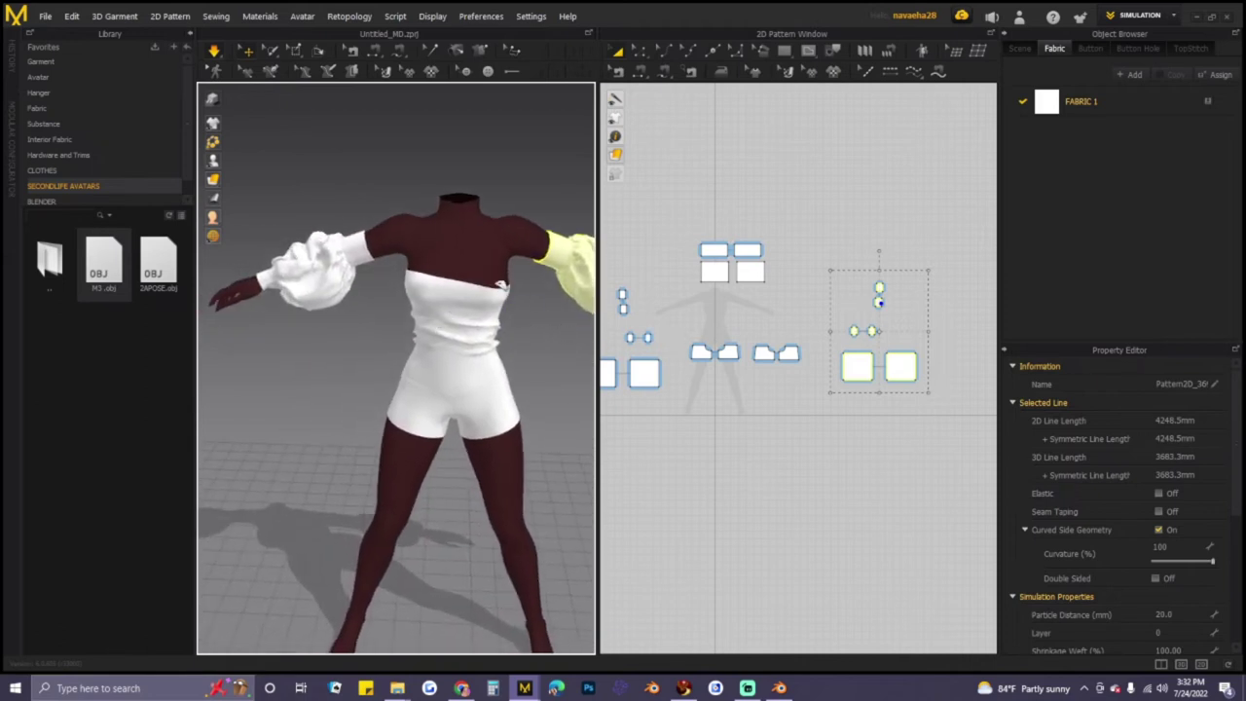
# - Pull the upper edge of the strapless bust panel higher up the avatar's chest on both sides during simulation
pyautogui.click(498, 285)
pyautogui.moveTo(433, 284); pyautogui.dragTo(505, 234)
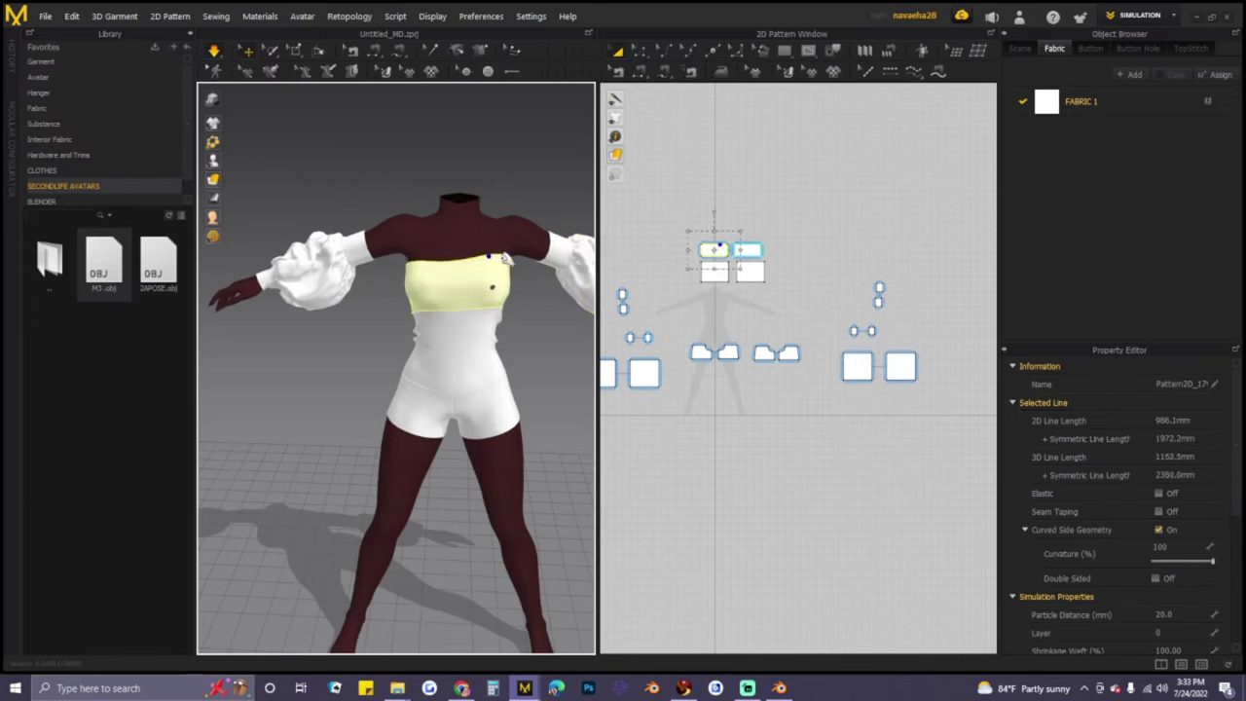
pyautogui.moveTo(501, 292); pyautogui.dragTo(484, 294)
pyautogui.moveTo(418, 273); pyautogui.dragTo(428, 224)
pyautogui.click(540, 294)
pyautogui.moveTo(541, 294); pyautogui.dragTo(504, 352, button='middle')
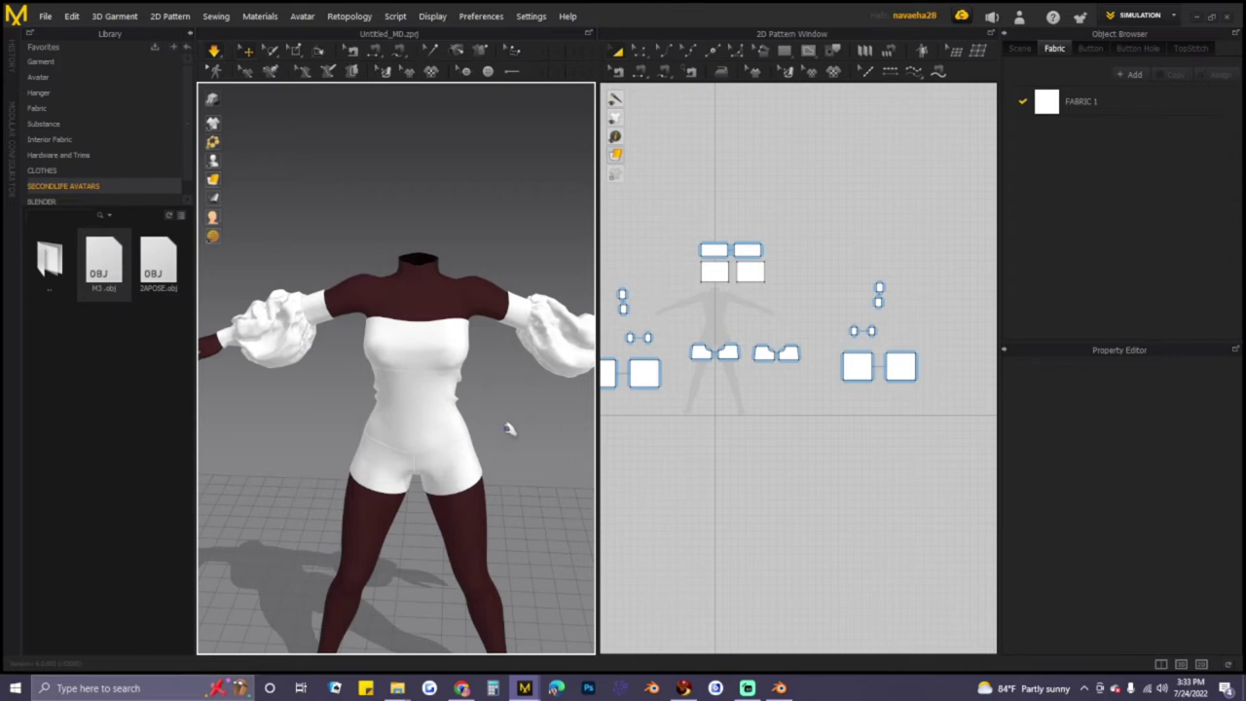
# - Add three points along the upper edge of the linked bust panels
pyautogui.scroll(2, 524, 402)
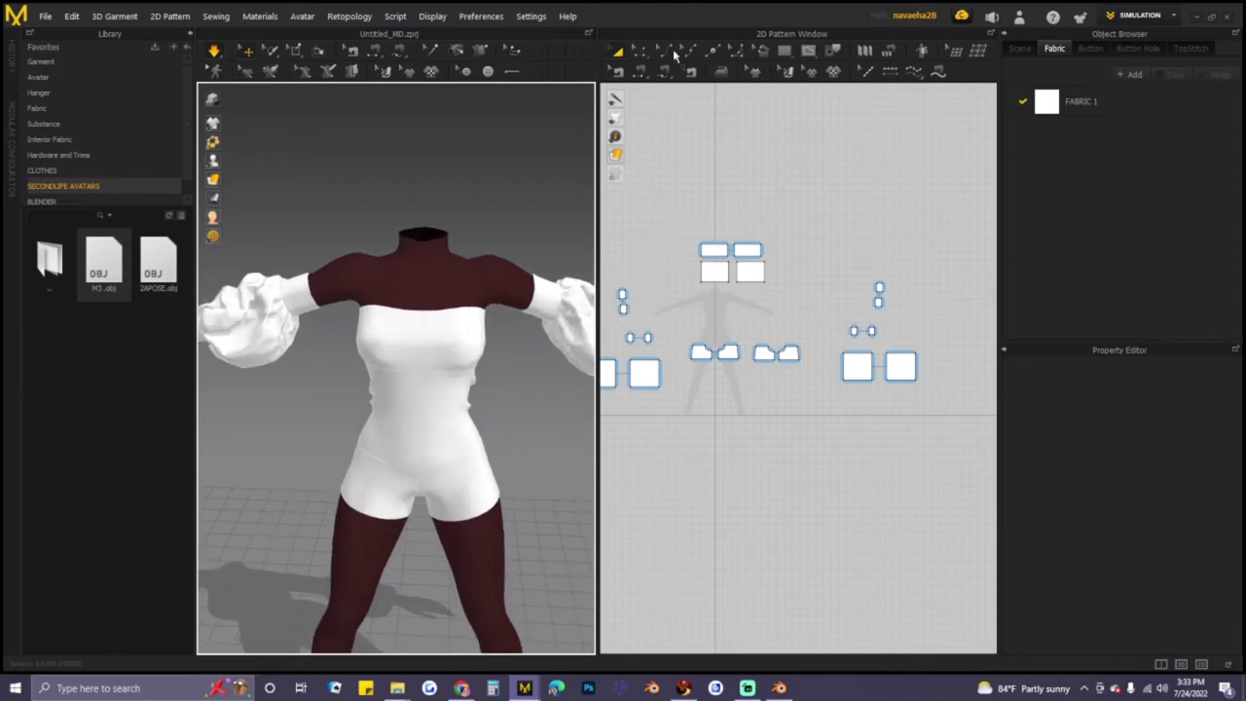
pyautogui.moveTo(763, 274); pyautogui.dragTo(932, 264, button='middle')
pyautogui.scroll(5, 878, 251)
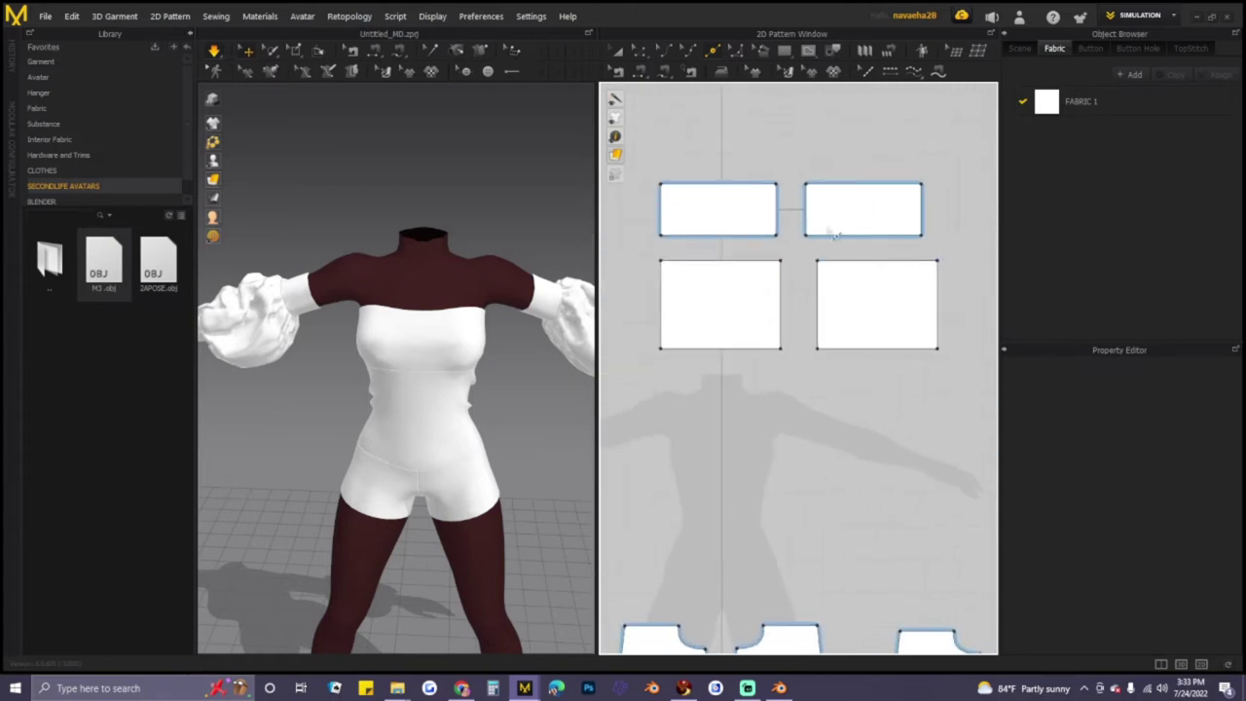
pyautogui.click(702, 187)
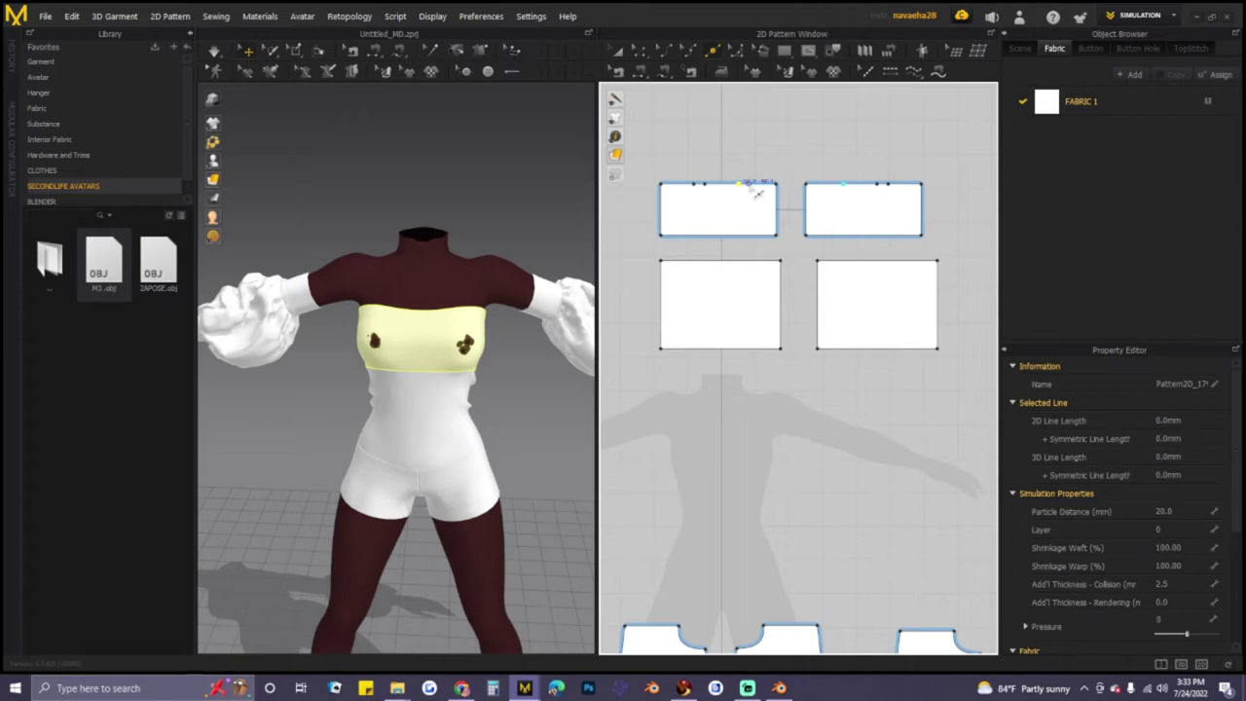
# - Draw a narrow upright rectangle about 51 by 296 mm above the bust panels as a shoulder strap
pyautogui.scroll(-2, 765, 153)
pyautogui.scroll(-2, 765, 153)
pyautogui.moveTo(779, 179); pyautogui.dragTo(813, 290, button='middle')
pyautogui.click(784, 51)
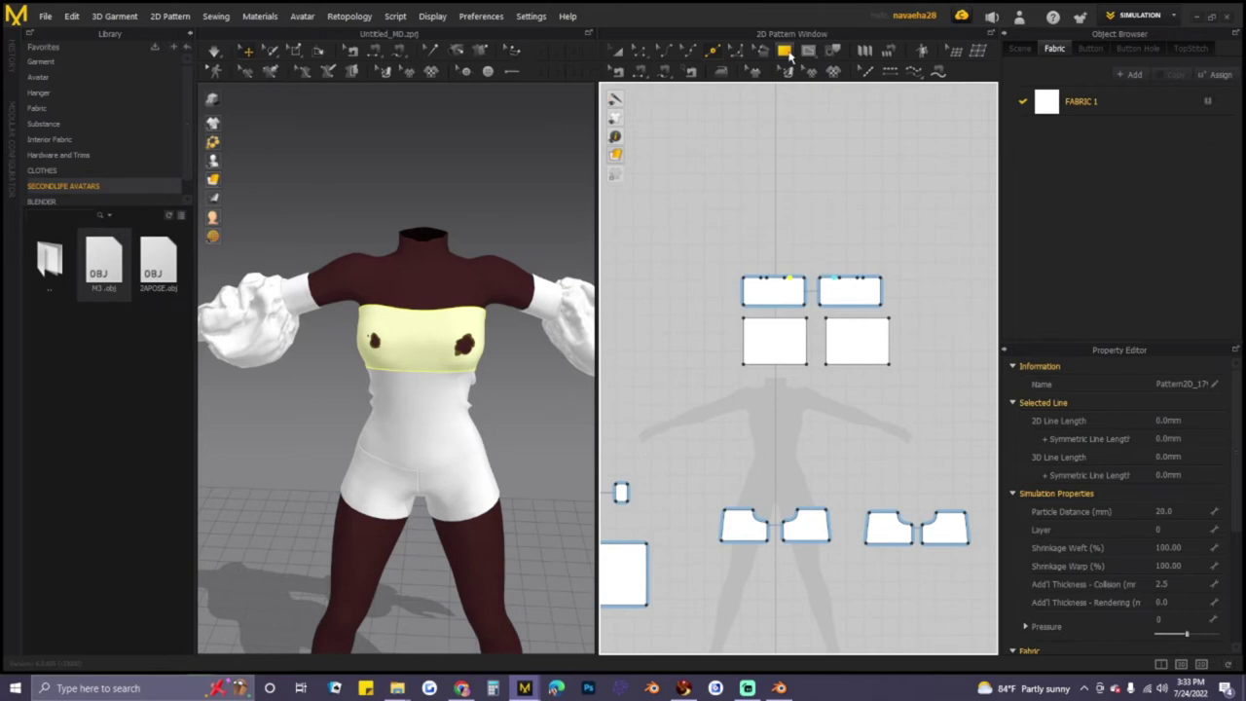
pyautogui.moveTo(751, 207); pyautogui.dragTo(763, 245)
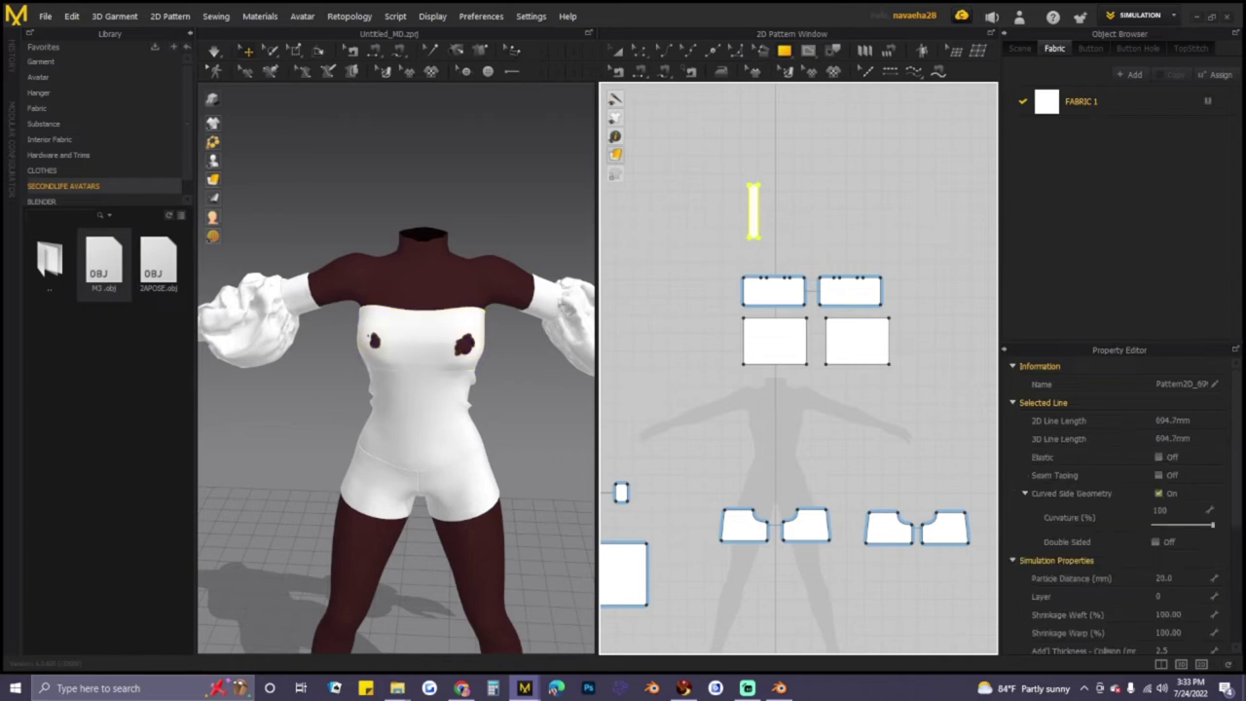
# - Sew the strap's lower end to the short segment on the front bust panel's upper edge
pyautogui.click(639, 71)
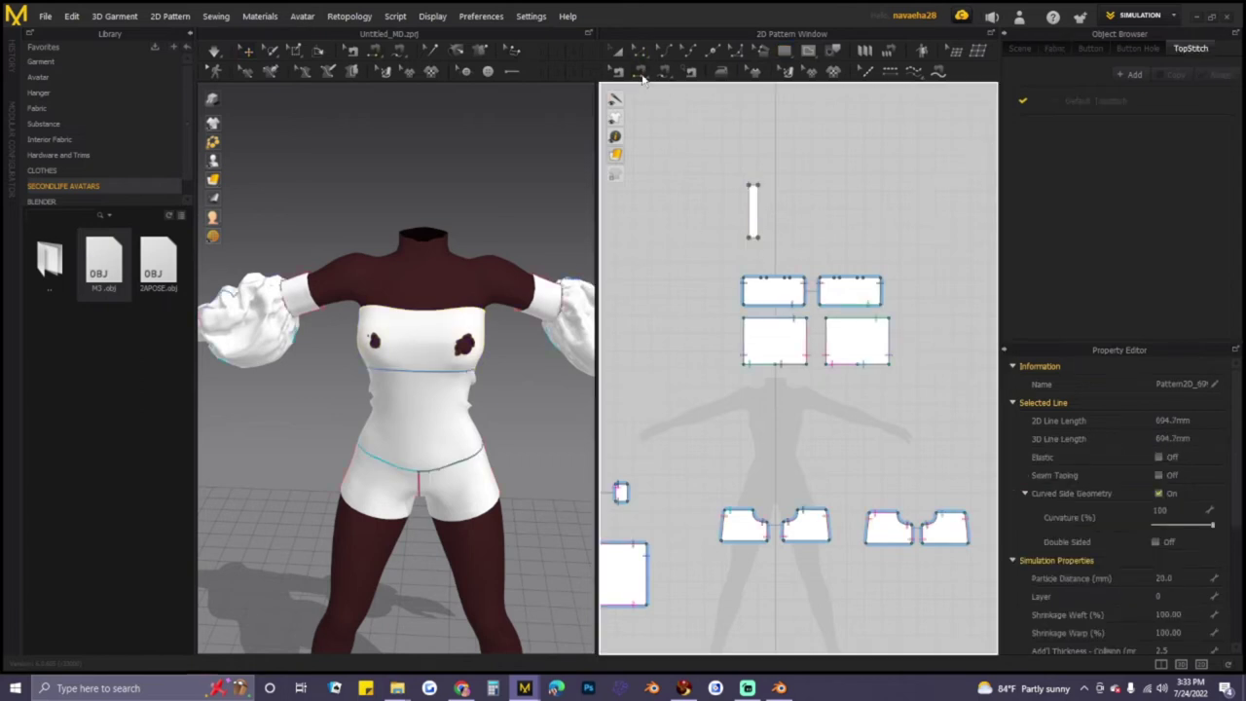
pyautogui.click(767, 254)
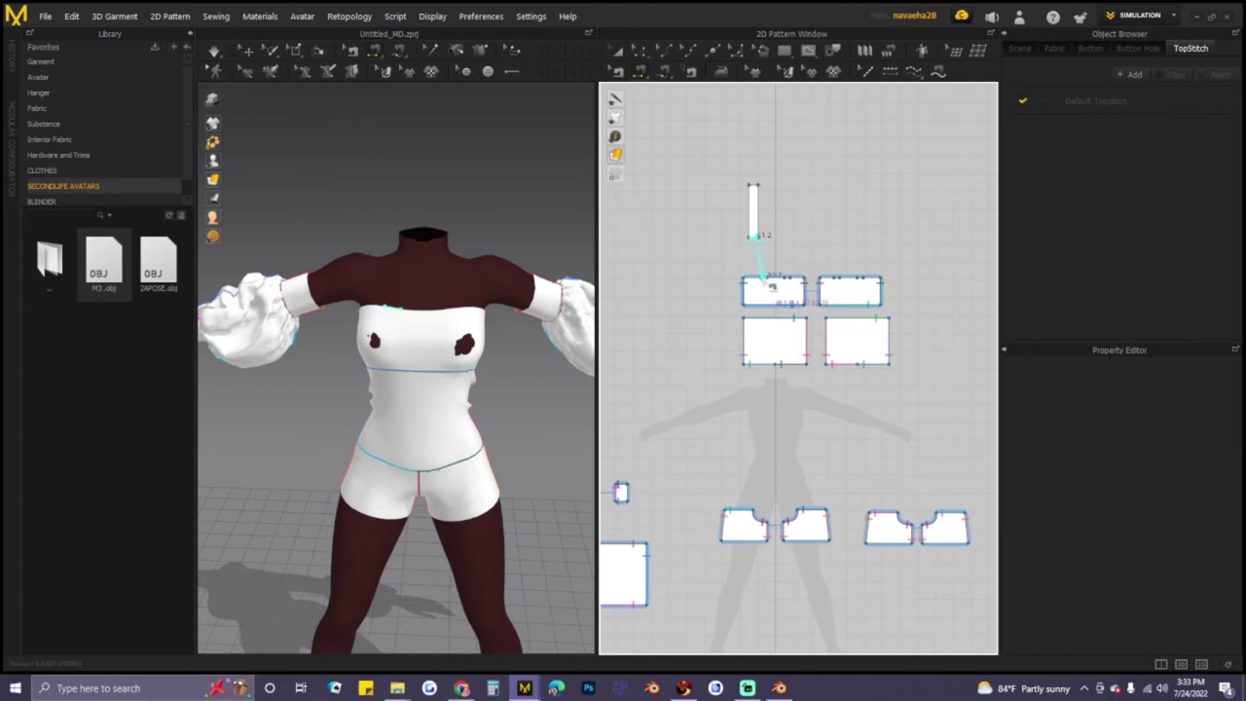
pyautogui.click(774, 283)
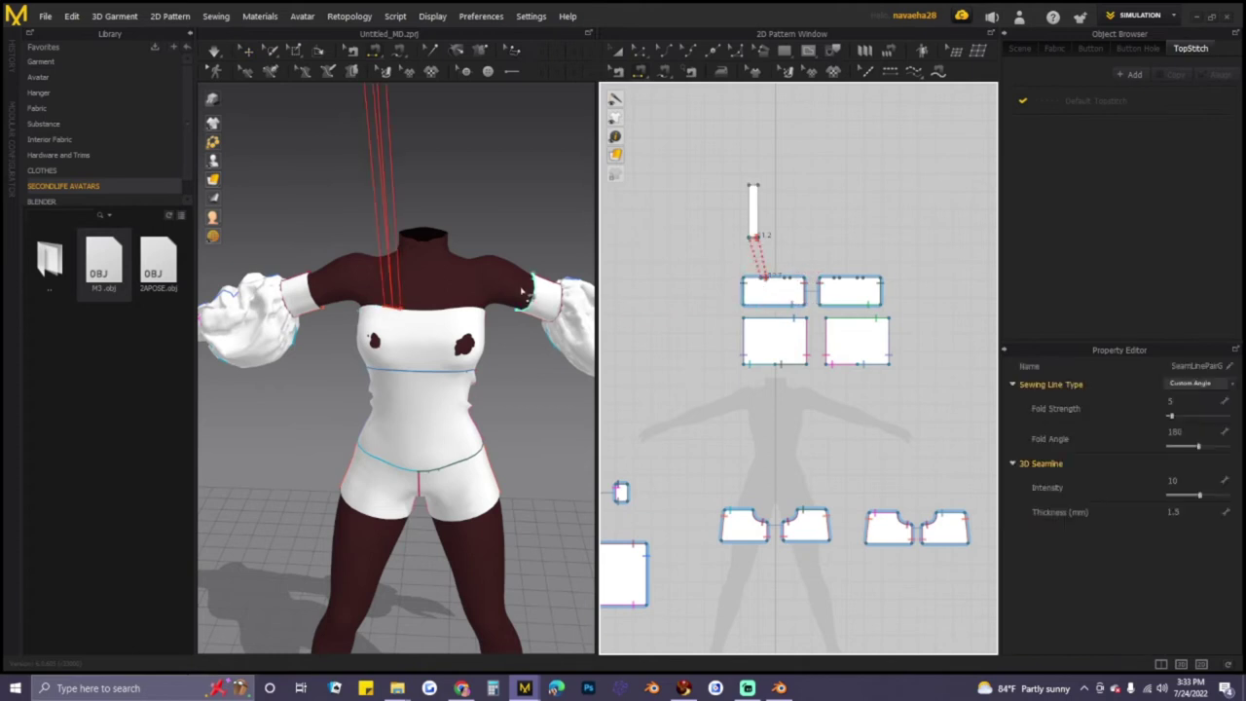
# - Bring the strap down to the avatar's right shoulder in the 3D view and rotate it to lie flat above it
pyautogui.scroll(-5, 506, 269)
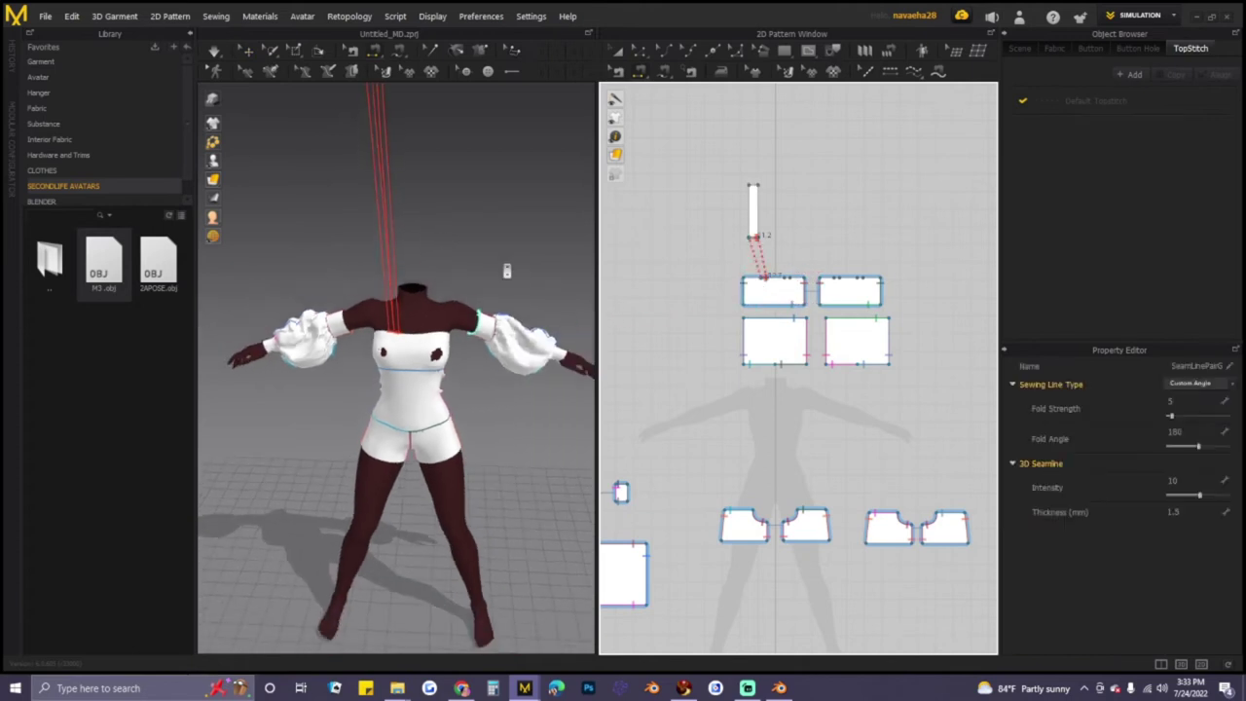
pyautogui.click(617, 50)
pyautogui.moveTo(391, 164); pyautogui.dragTo(388, 315)
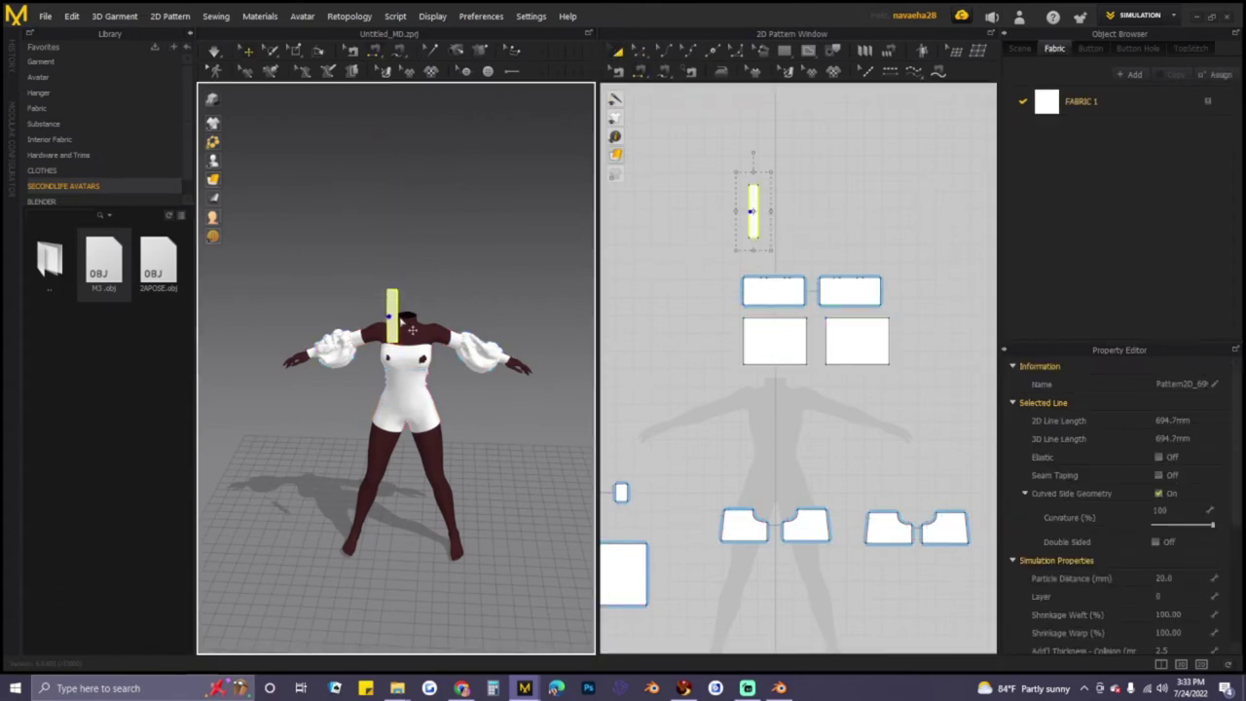
pyautogui.scroll(5, 412, 331)
pyautogui.click(384, 250)
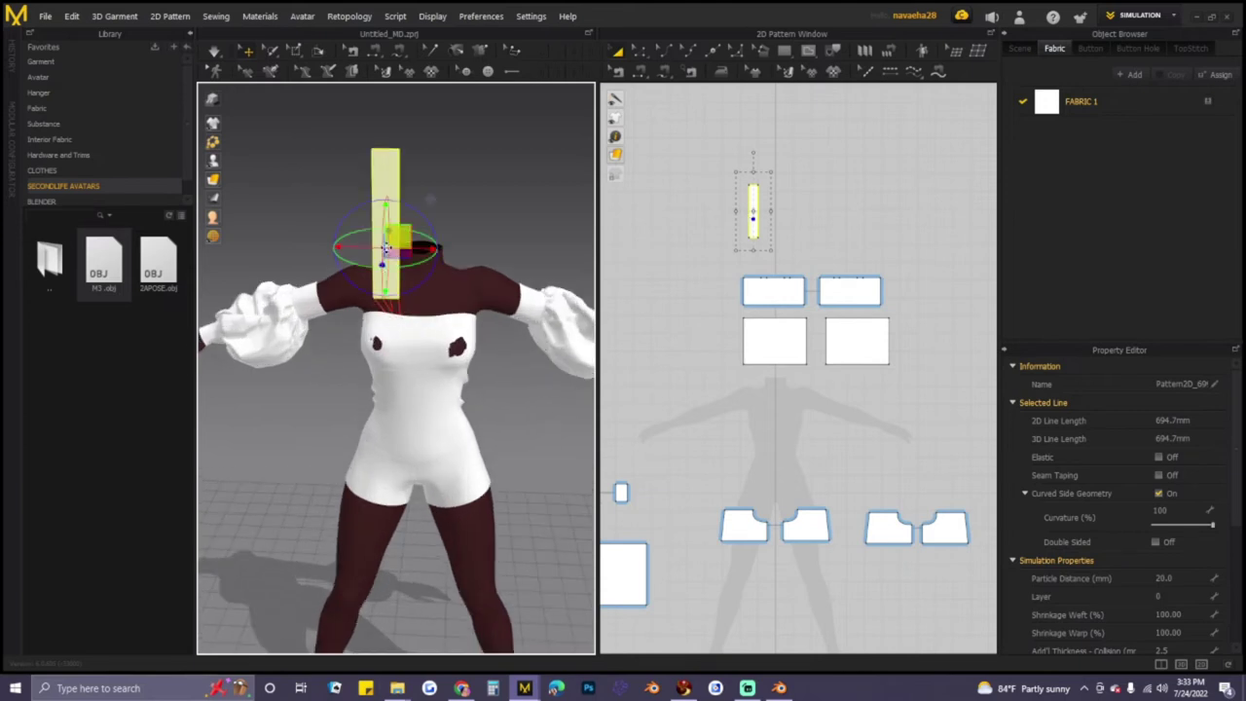
pyautogui.moveTo(386, 199)
pyautogui.mouseDown()
pyautogui.moveTo(387, 136)
pyautogui.moveTo(389, 184)
pyautogui.mouseUp()
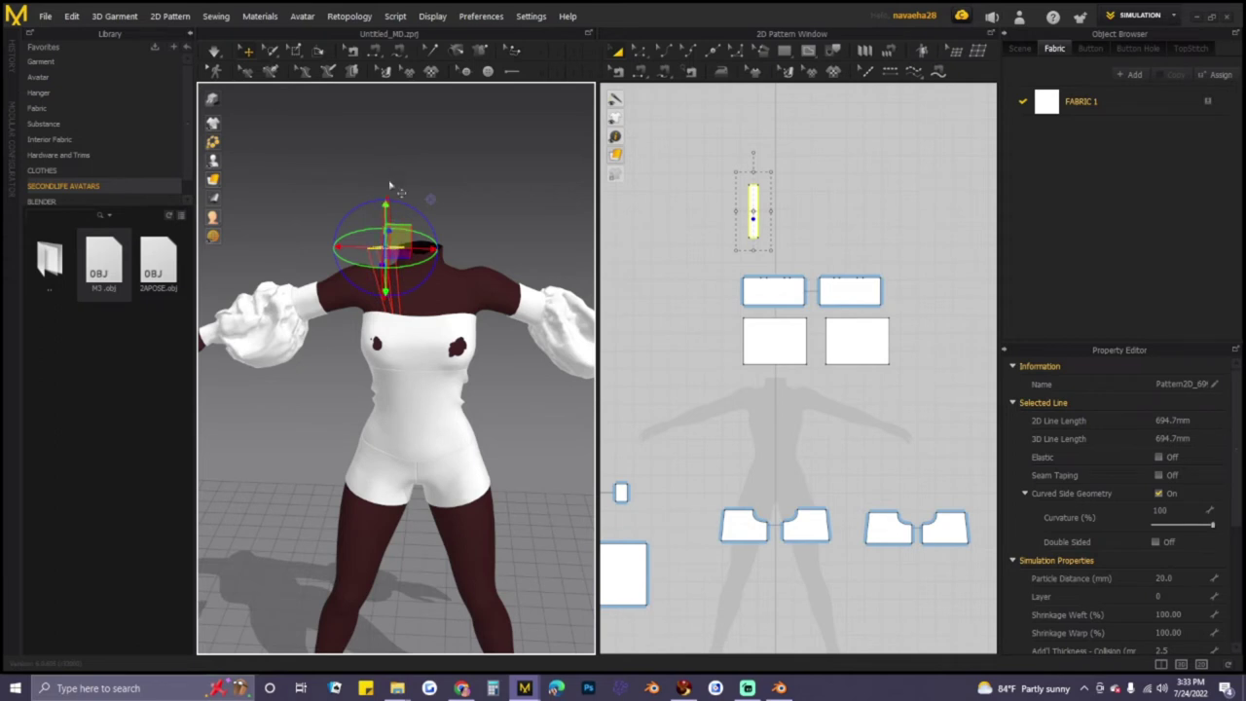
pyautogui.moveTo(534, 251); pyautogui.dragTo(467, 298, button='right')
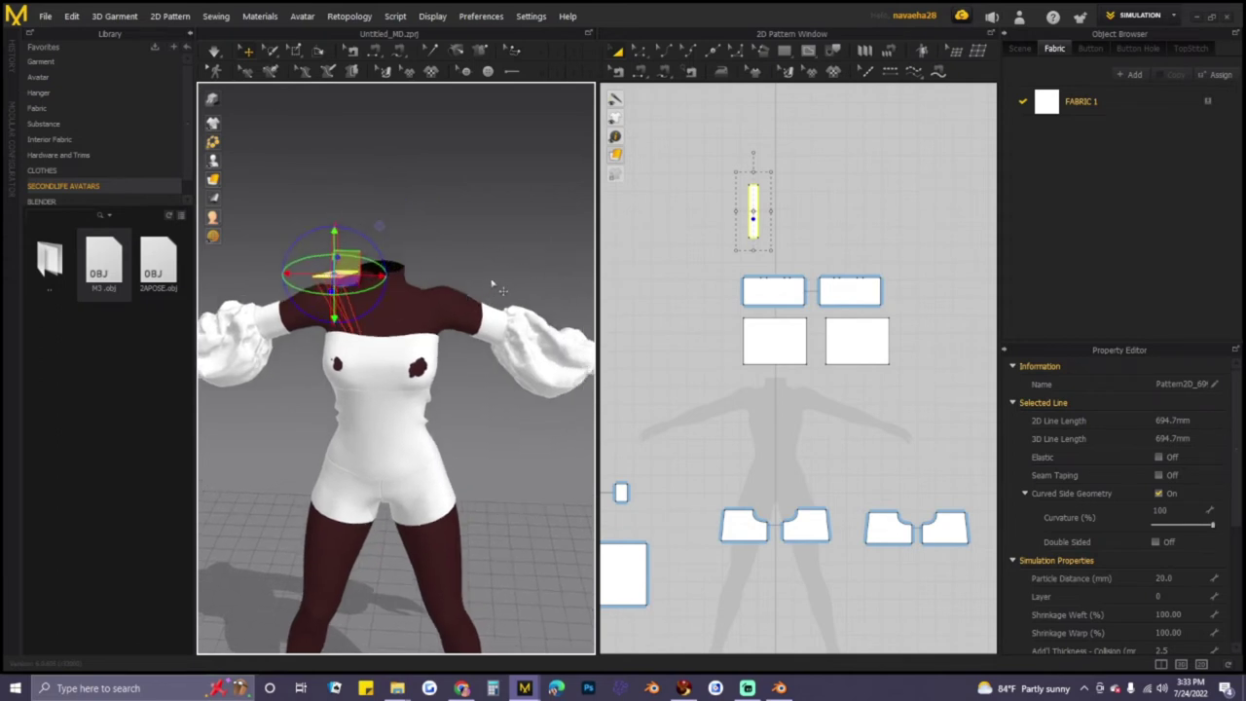
pyautogui.moveTo(368, 274); pyautogui.dragTo(356, 276)
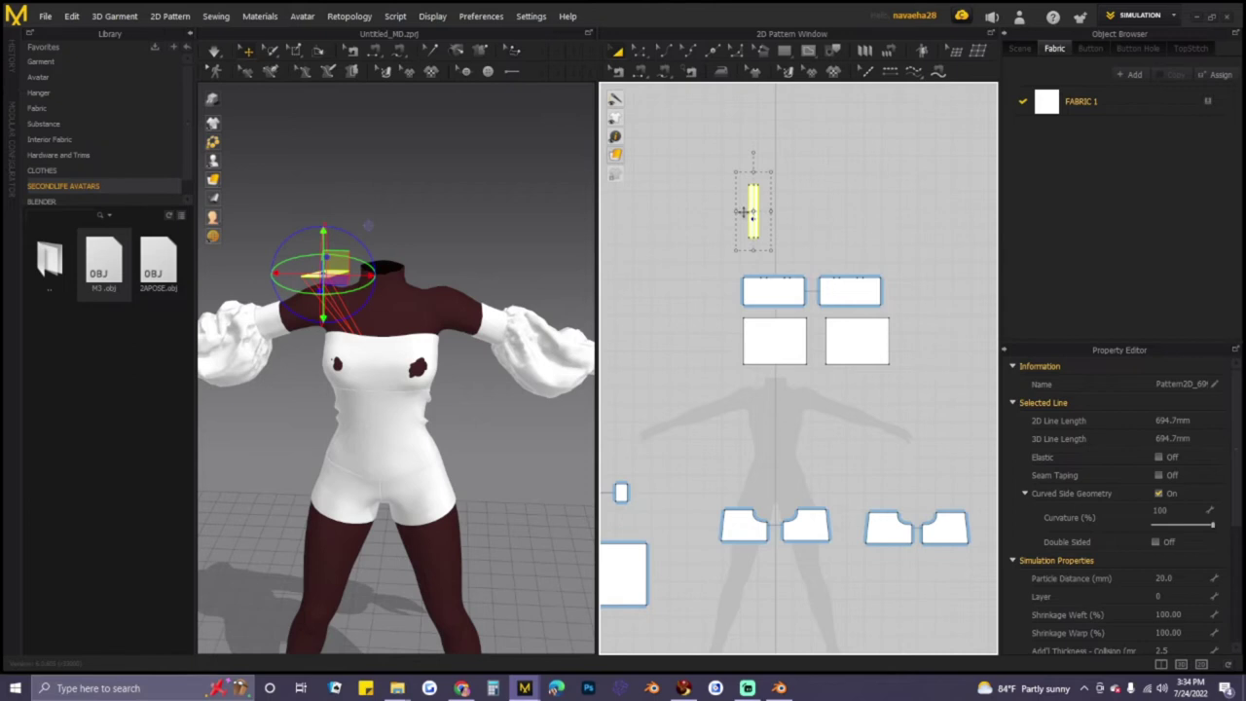
# - Narrow the strap to about 33 mm wide and sew its upper end to the back bust panel's upper edge
pyautogui.moveTo(740, 212); pyautogui.dragTo(744, 212)
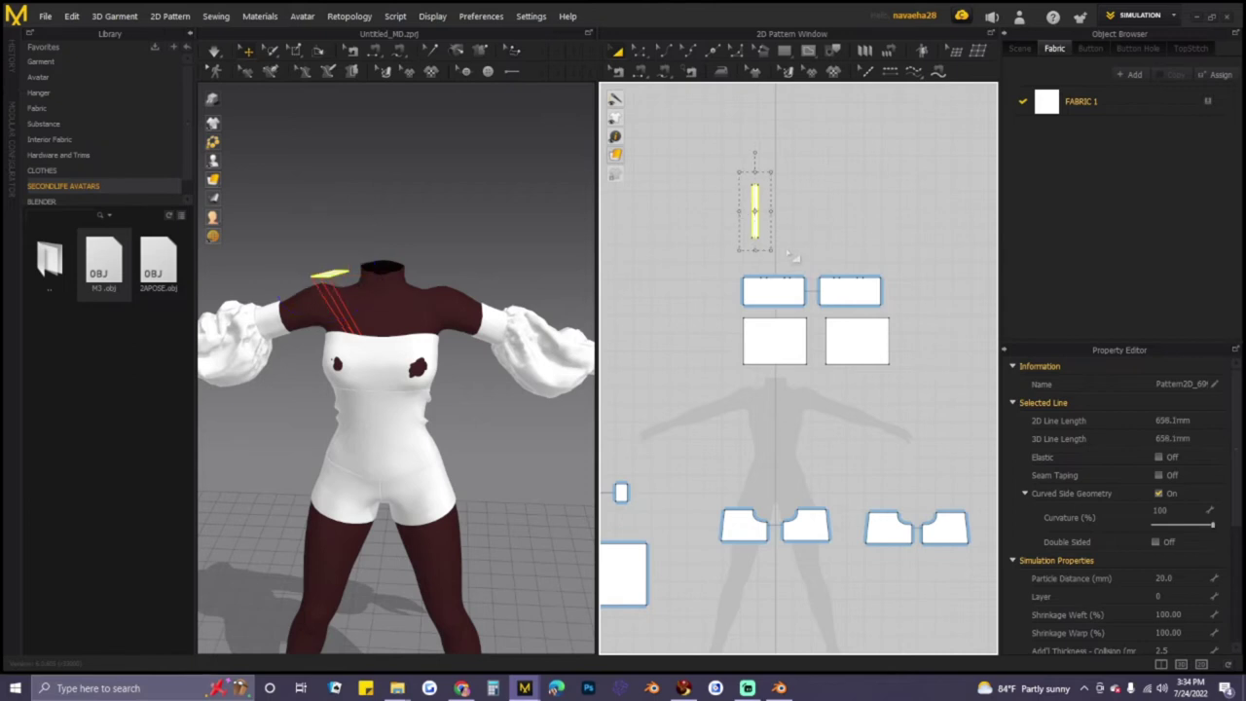
pyautogui.scroll(3, 793, 256)
pyautogui.moveTo(773, 275); pyautogui.dragTo(711, 277, button='middle')
pyautogui.click(641, 69)
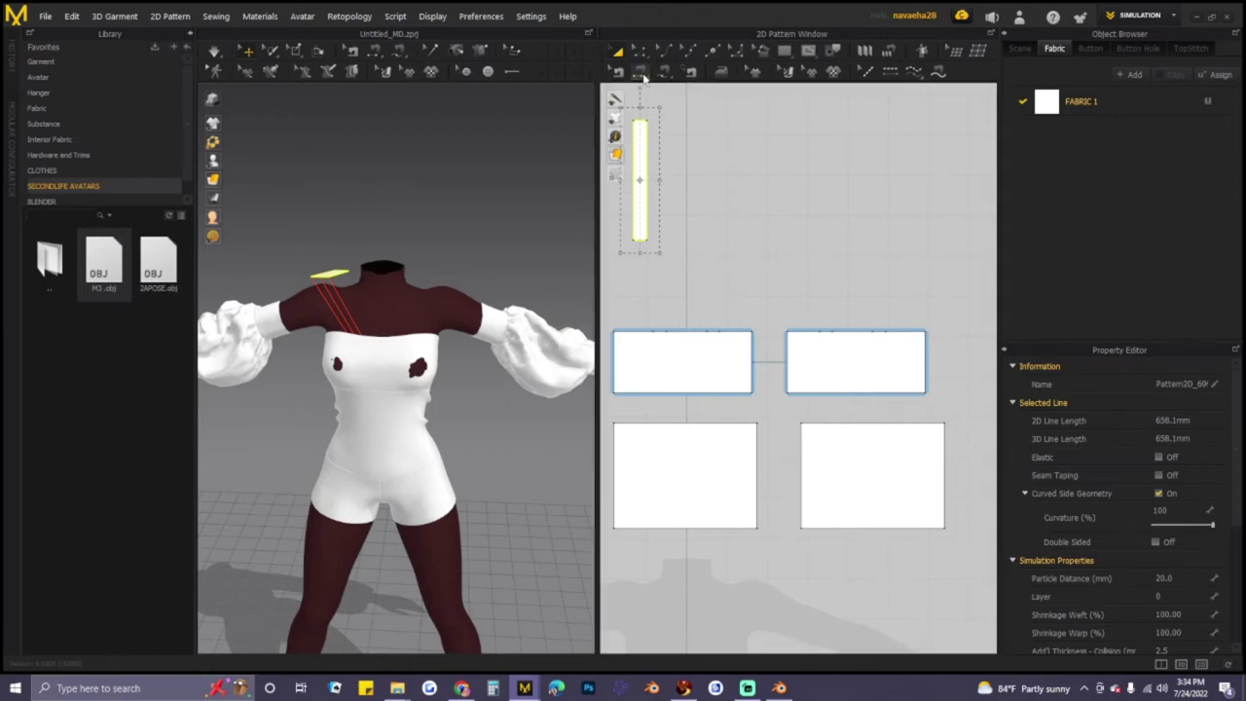
pyautogui.click(643, 120)
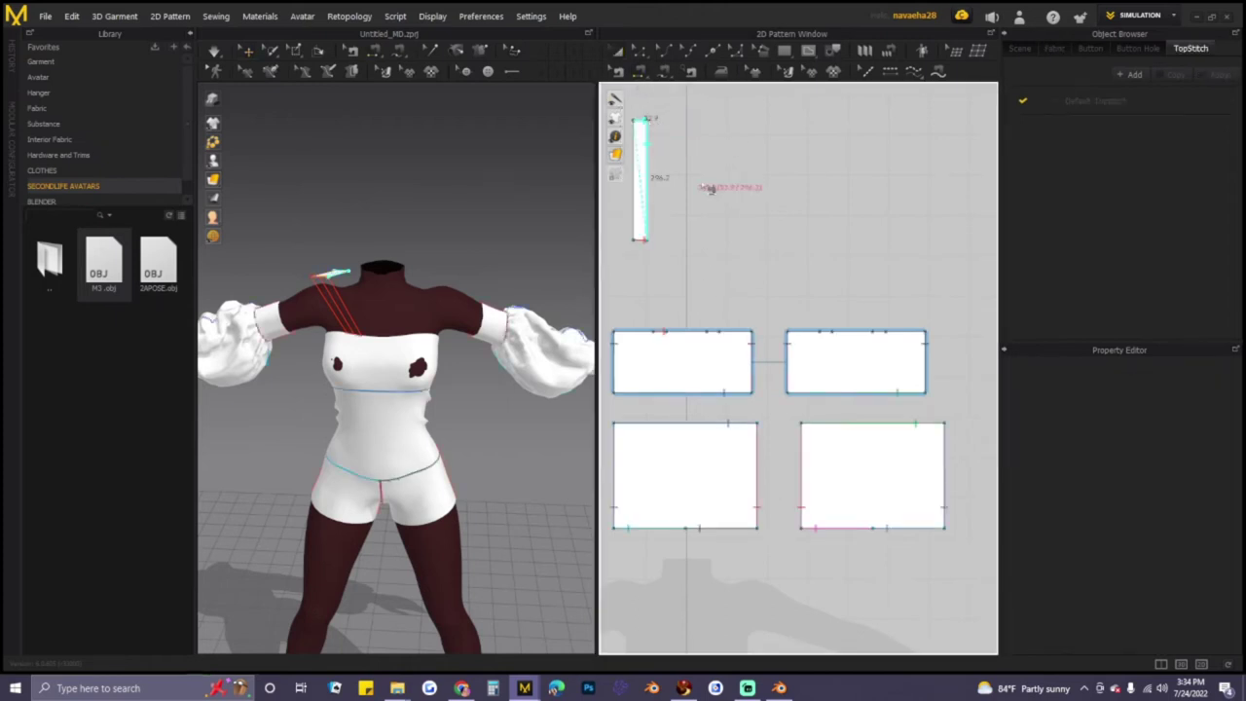
pyautogui.click(889, 337)
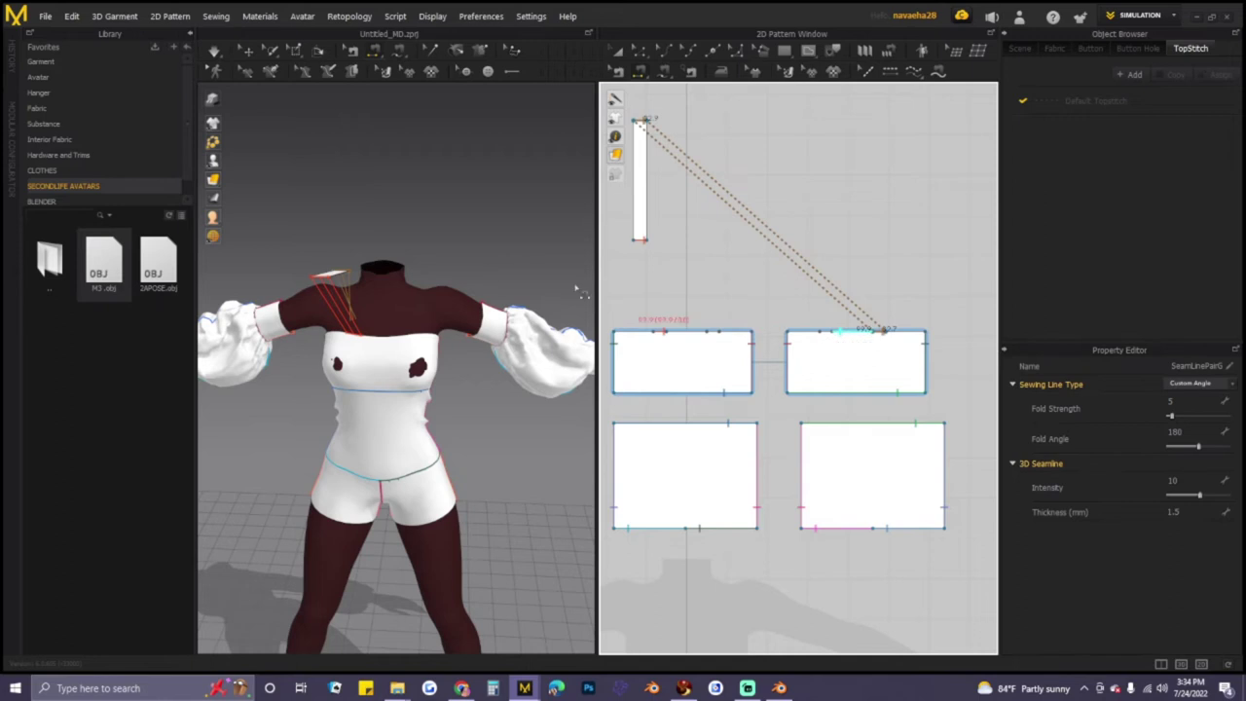
# - Move the strap in the 3D view so it spans the avatar's right shoulder from front to back
pyautogui.moveTo(462, 267); pyautogui.dragTo(386, 294, button='right')
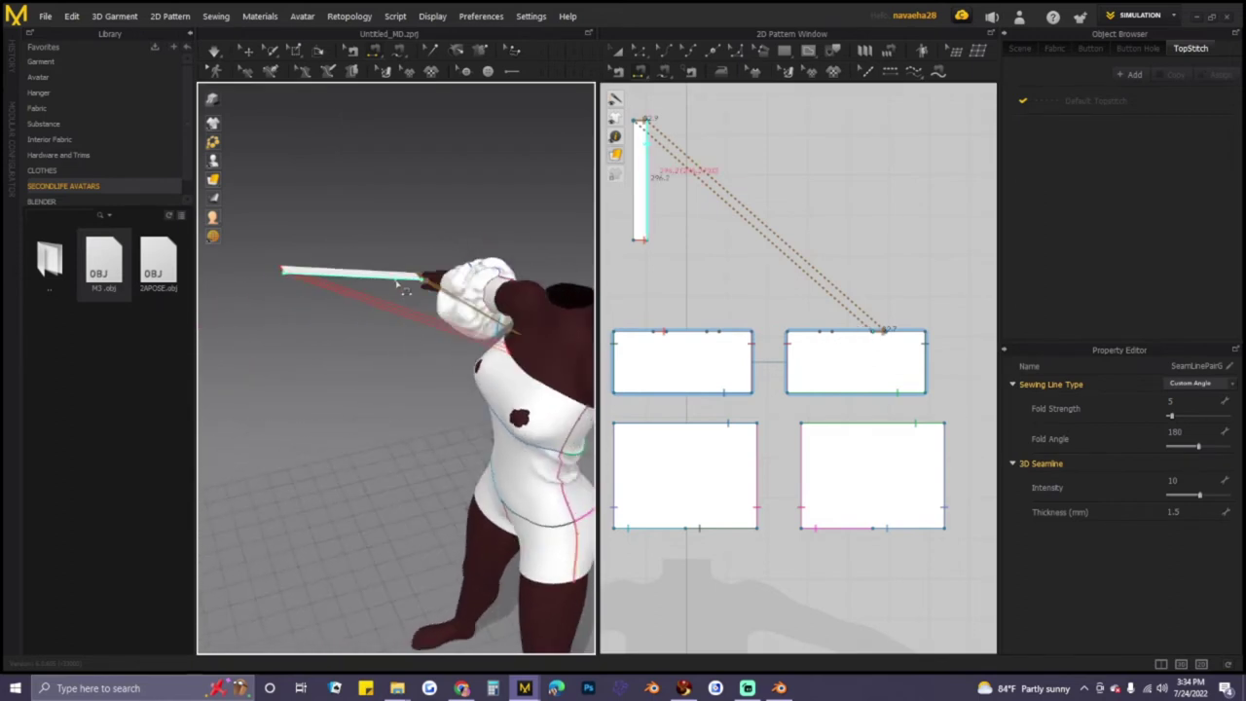
pyautogui.click(617, 52)
pyautogui.moveTo(416, 276); pyautogui.dragTo(535, 266)
pyautogui.rightClick(494, 304)
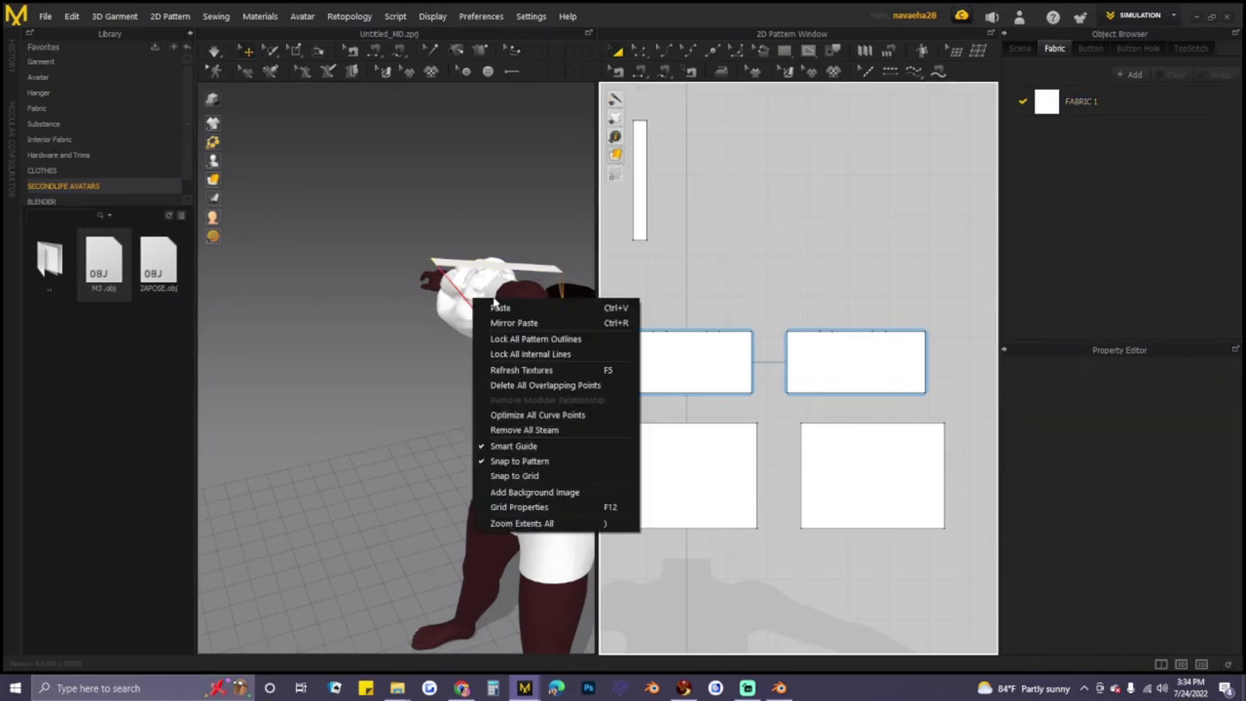
pyautogui.click(505, 201)
pyautogui.moveTo(557, 292); pyautogui.dragTo(458, 277, button='right')
pyautogui.moveTo(515, 292); pyautogui.dragTo(409, 284, button='middle')
pyautogui.moveTo(419, 275); pyautogui.dragTo(522, 309)
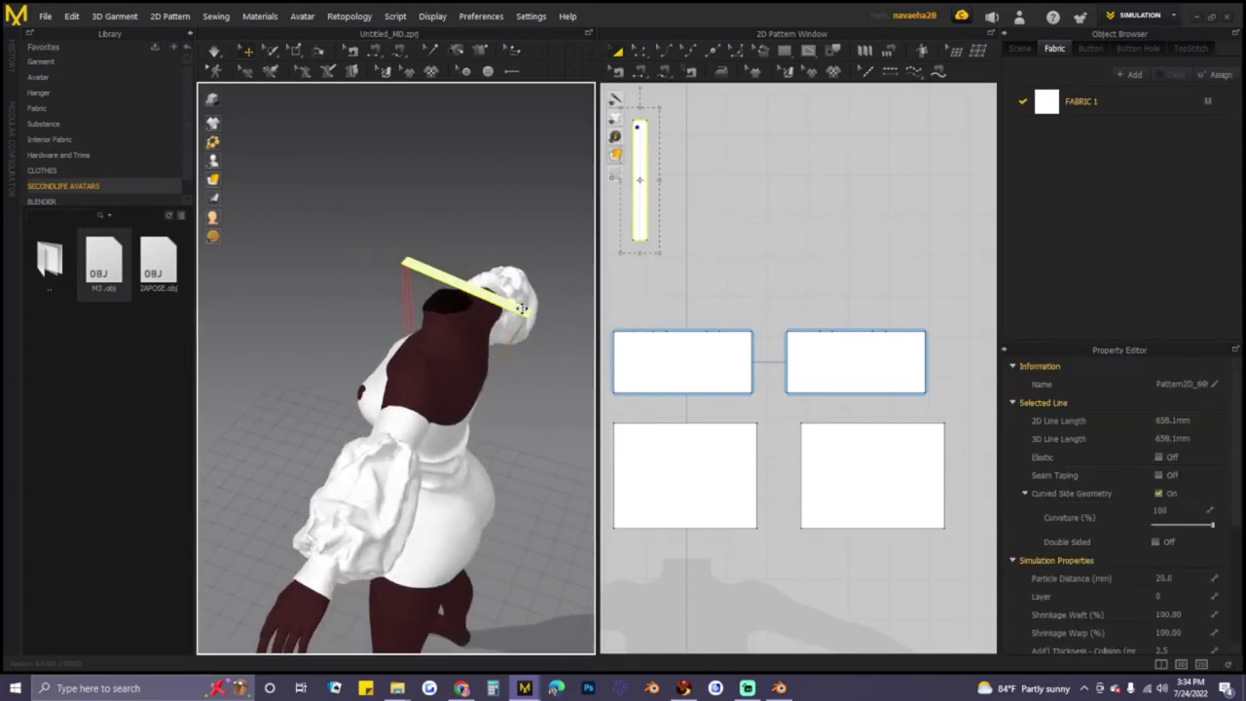
pyautogui.moveTo(521, 308); pyautogui.dragTo(438, 305, button='right')
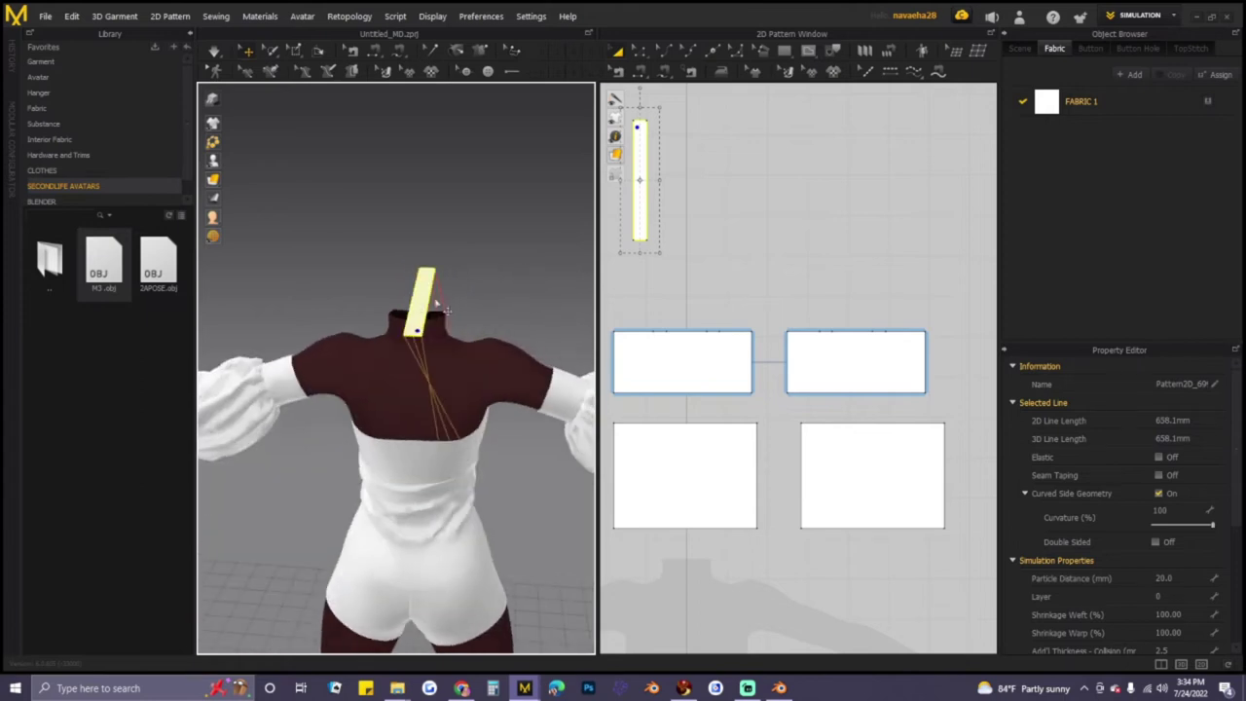
pyautogui.moveTo(436, 311); pyautogui.dragTo(464, 319)
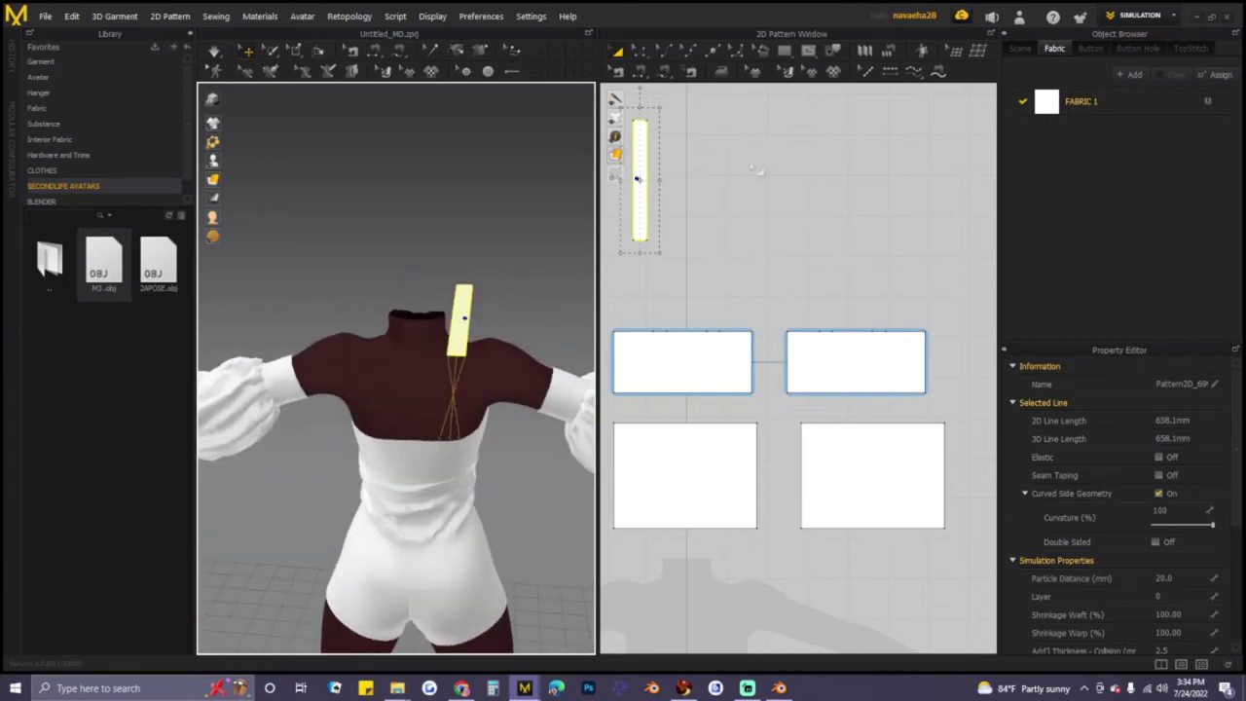
# - Reverse the twisted sewing between the strap's upper end and the back bust panel
pyautogui.click(618, 72)
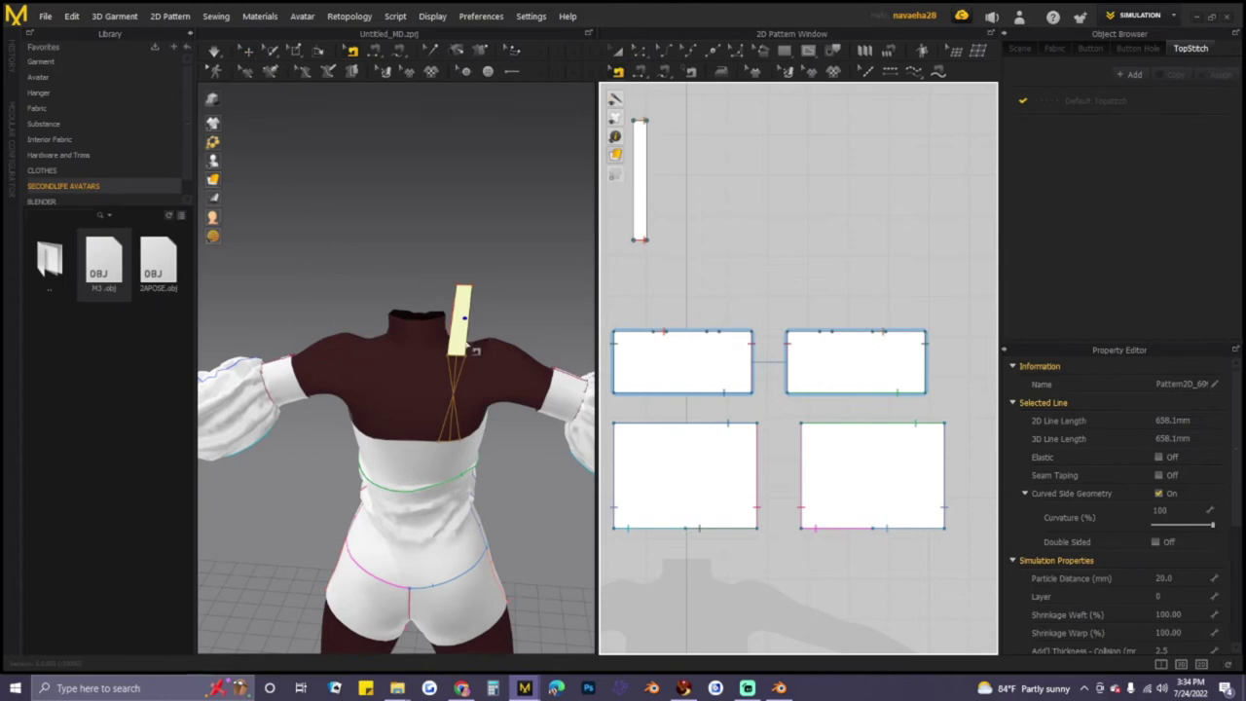
pyautogui.rightClick(882, 335)
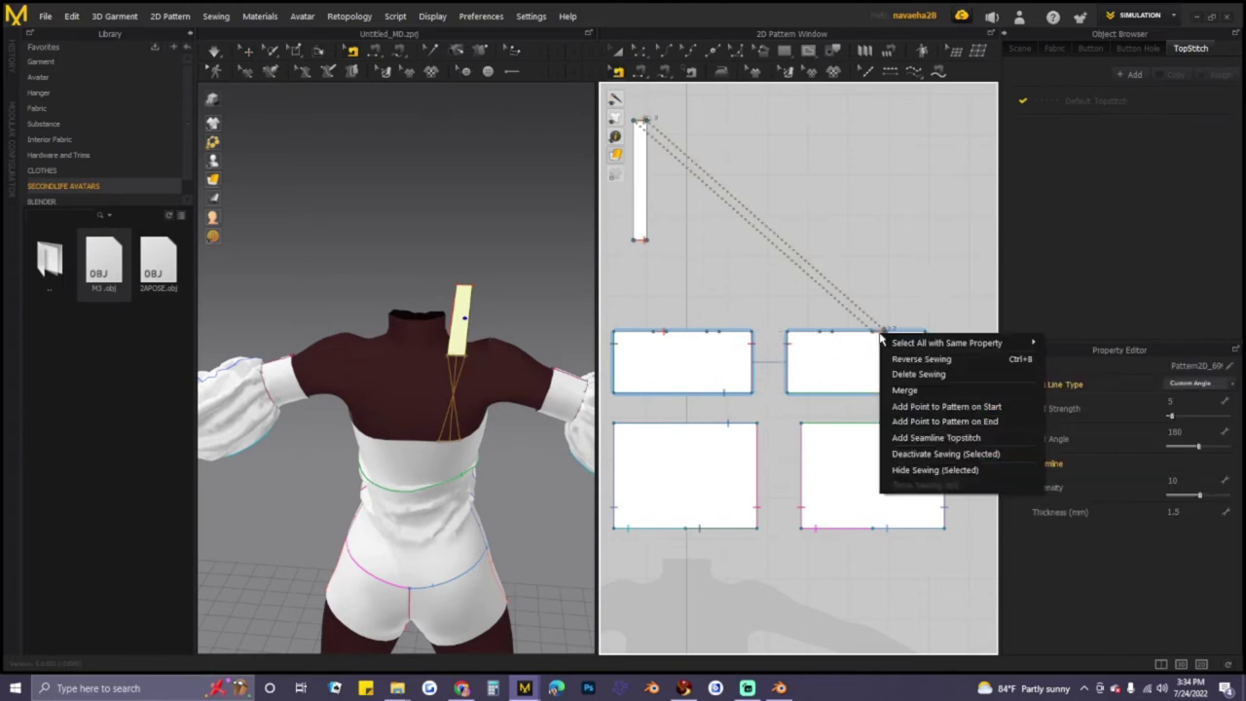
pyautogui.click(920, 360)
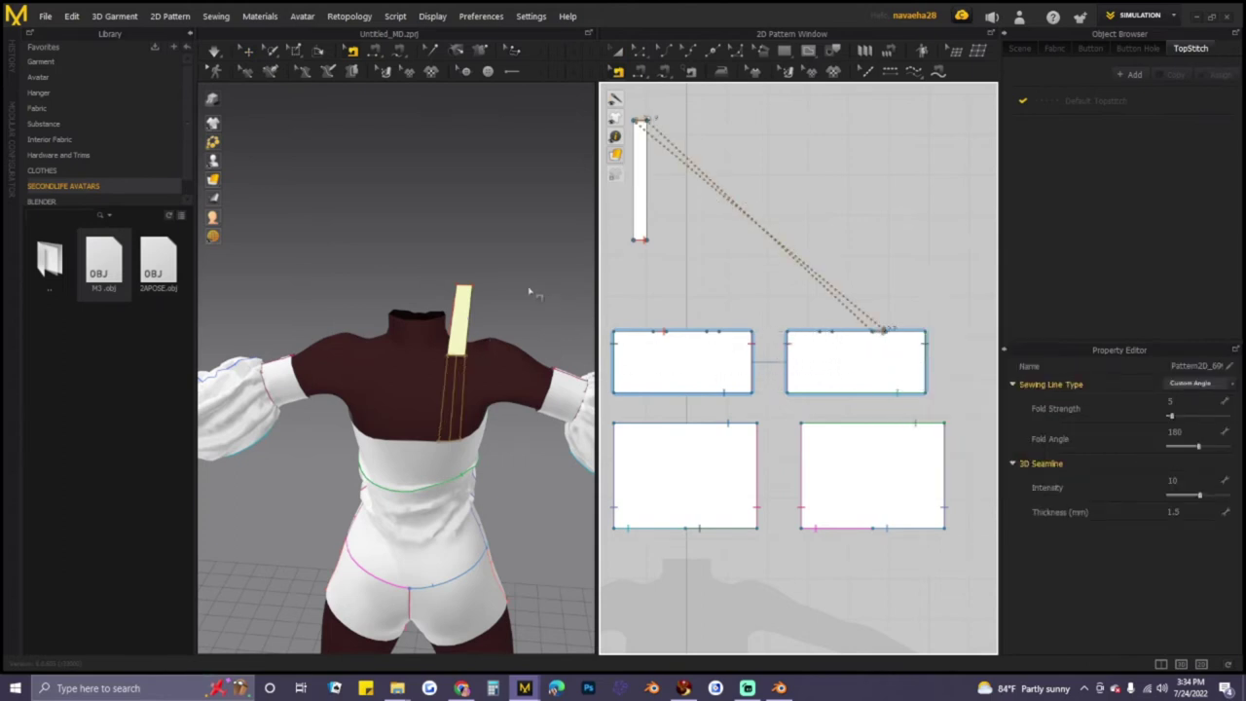
# - Lower the strap in the 3D view so it sits closer to the avatar's right shoulder
pyautogui.moveTo(509, 286); pyautogui.dragTo(482, 297, button='right')
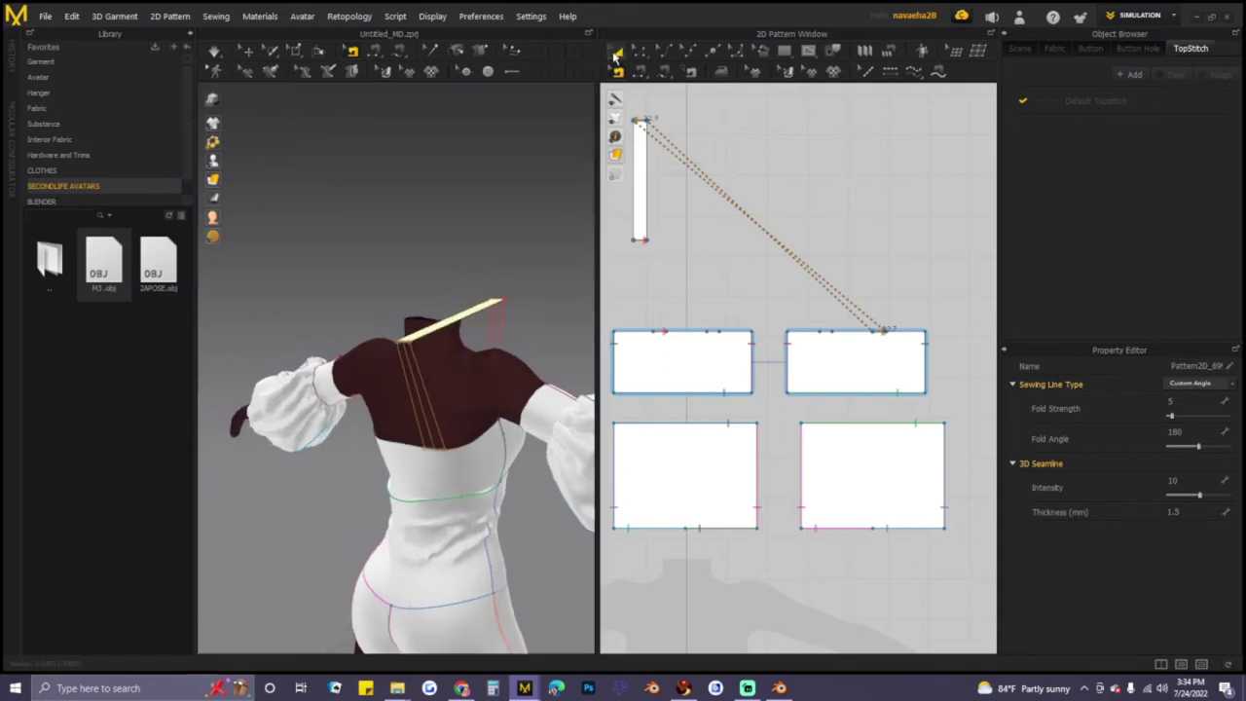
pyautogui.click(489, 311)
pyautogui.moveTo(489, 312); pyautogui.dragTo(498, 329)
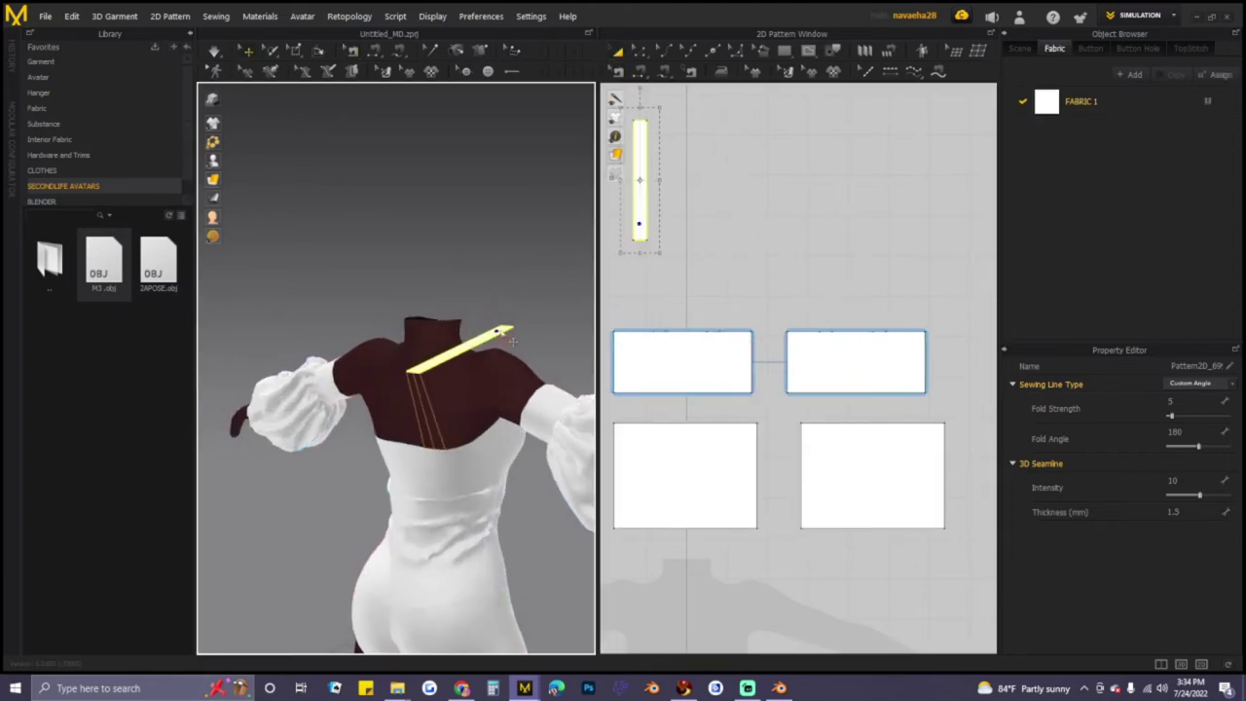
# - Copy the strap and paste a mirrored duplicate beside it above the back bust panel
pyautogui.scroll(-2, 699, 243)
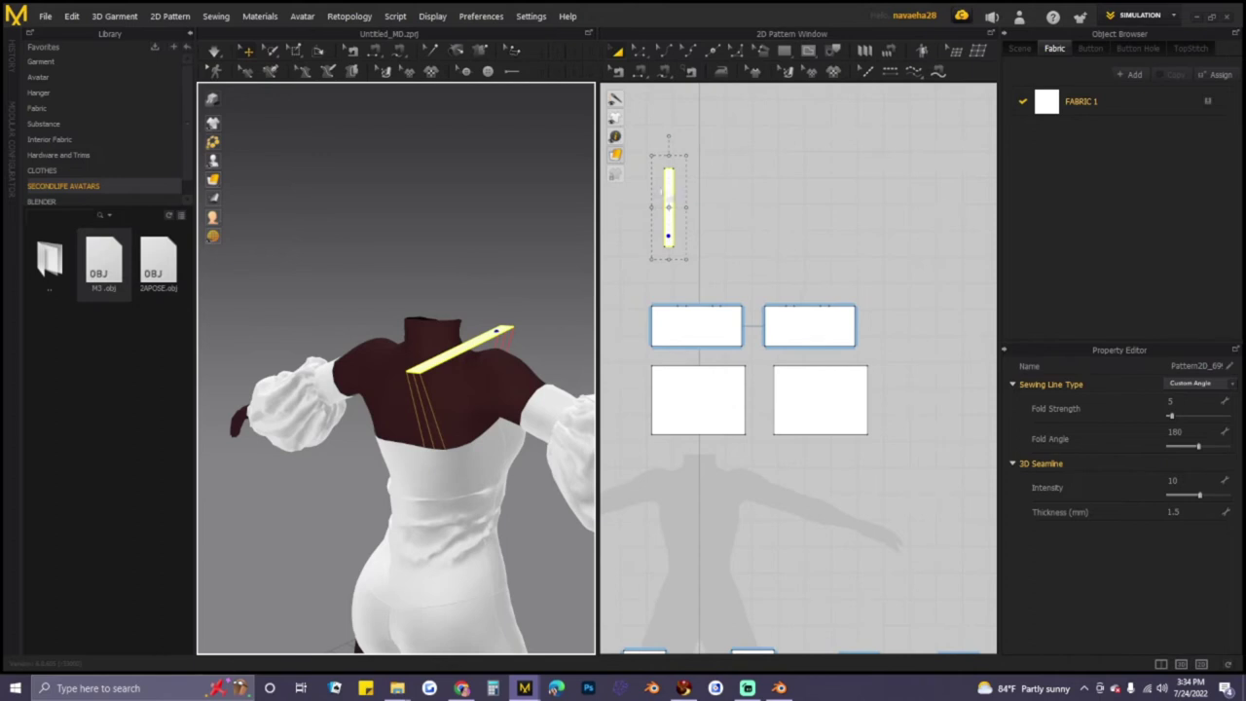
pyautogui.scroll(2, 665, 192)
pyautogui.rightClick(665, 191)
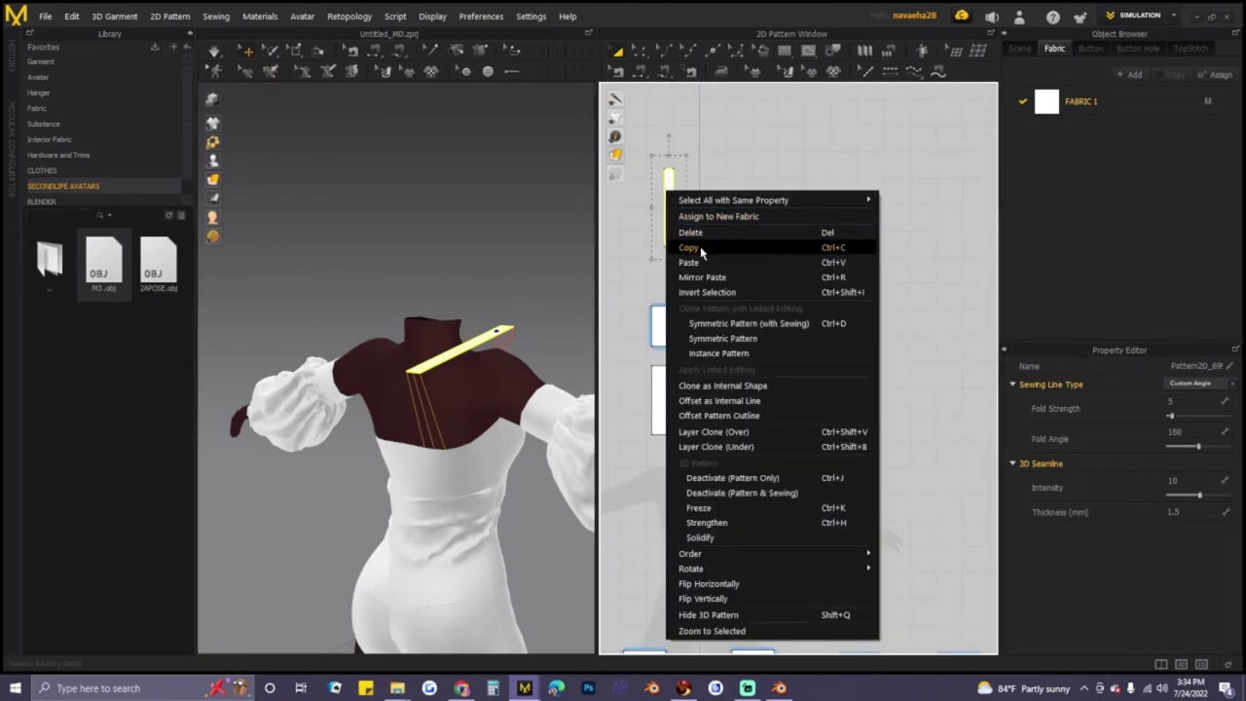
pyautogui.click(700, 247)
pyautogui.rightClick(808, 234)
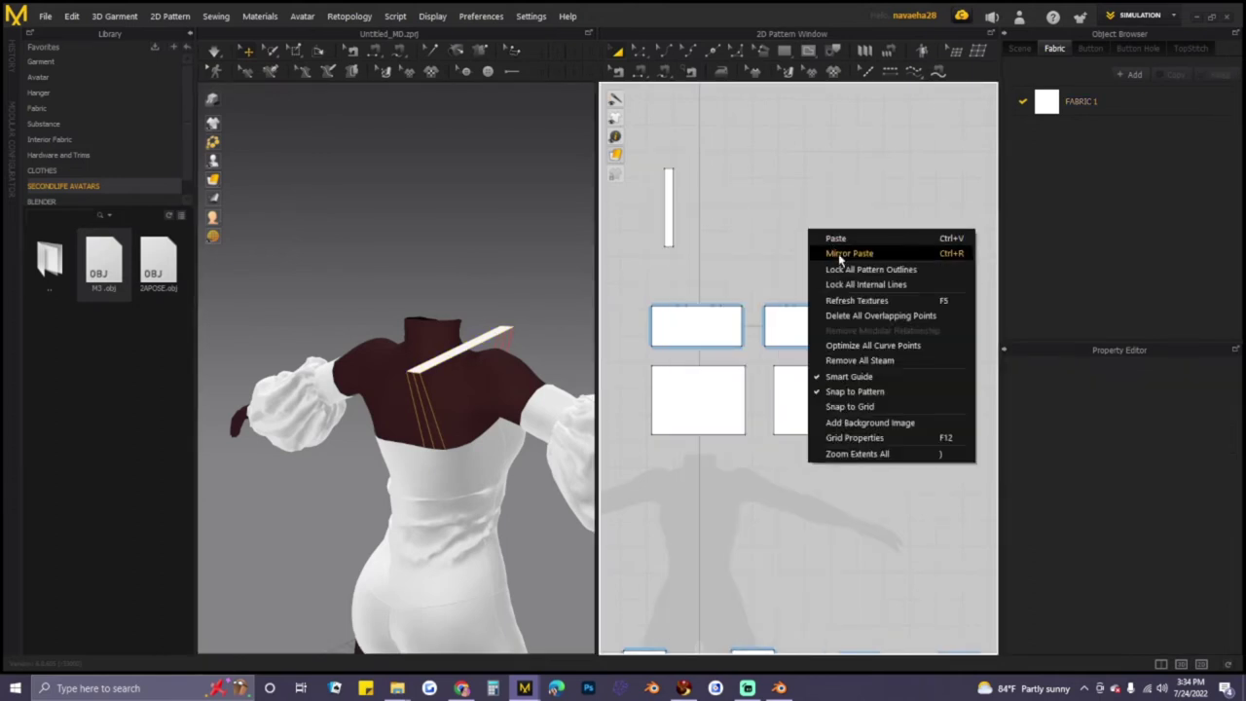
pyautogui.click(838, 253)
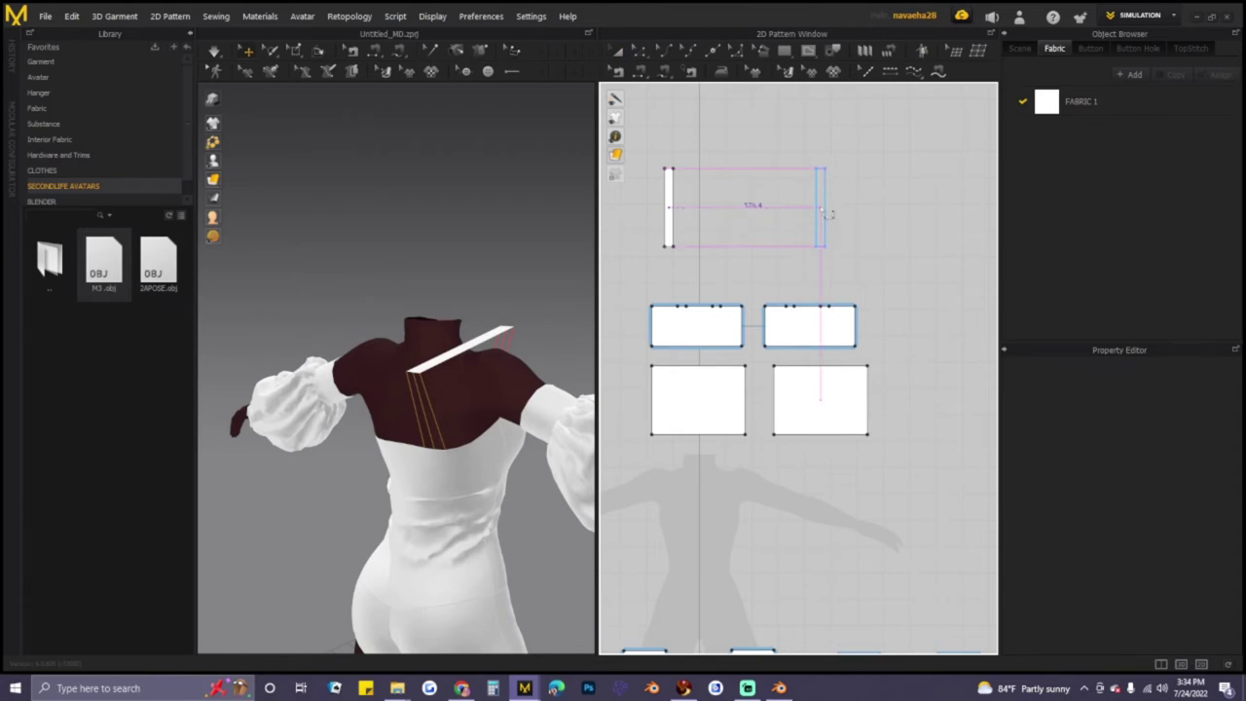
pyautogui.click(827, 213)
# - Position the mirrored strap over the avatar's left shoulder in the 3D view
pyautogui.moveTo(290, 322); pyautogui.dragTo(399, 331)
pyautogui.moveTo(401, 331); pyautogui.dragTo(508, 340, button='right')
pyautogui.moveTo(384, 347); pyautogui.dragTo(364, 331, button='right')
pyautogui.moveTo(329, 334); pyautogui.dragTo(409, 325)
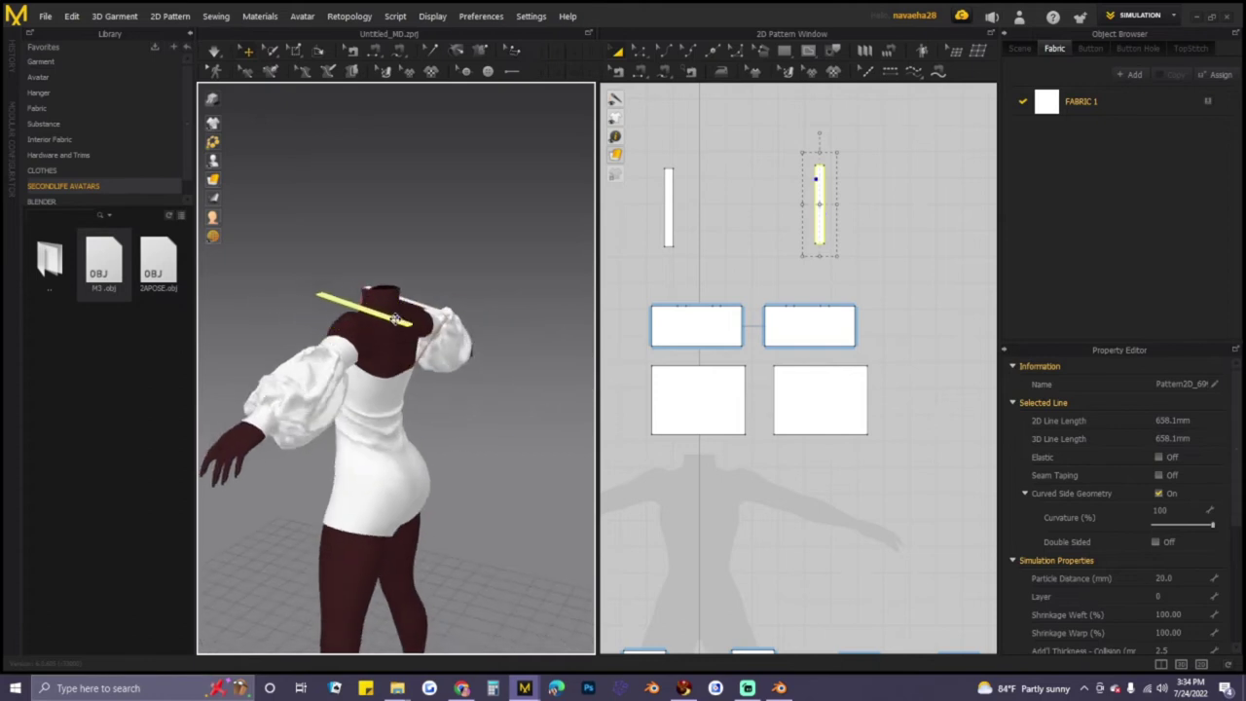
# - Sew the mirrored strap's lower end to the front bust panel and its upper end to the back bust panel
pyautogui.click(641, 71)
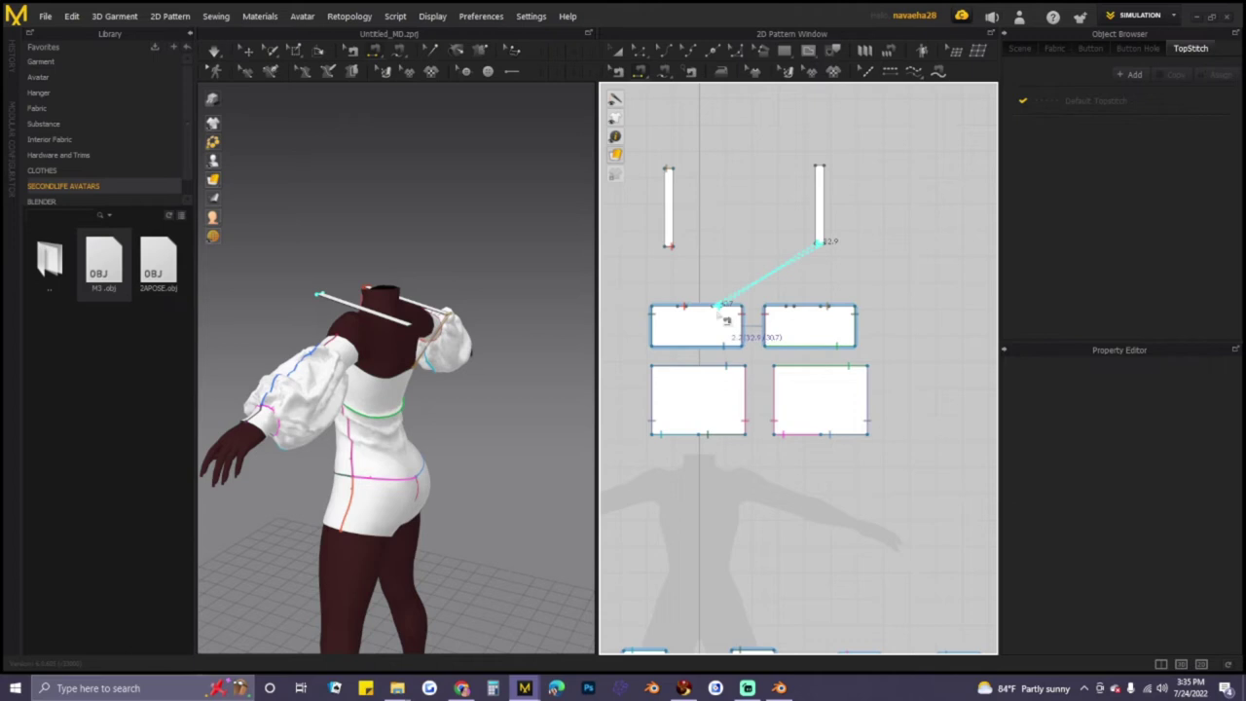
pyautogui.click(717, 309)
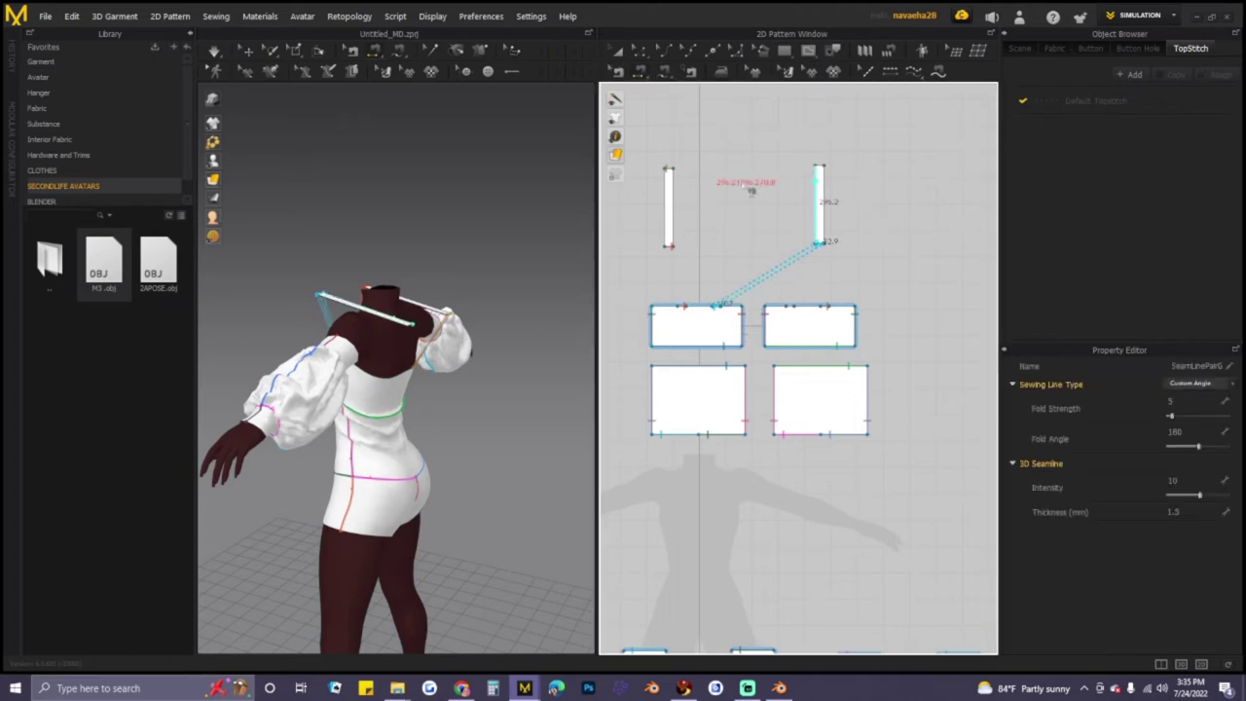
pyautogui.click(822, 166)
pyautogui.click(827, 173)
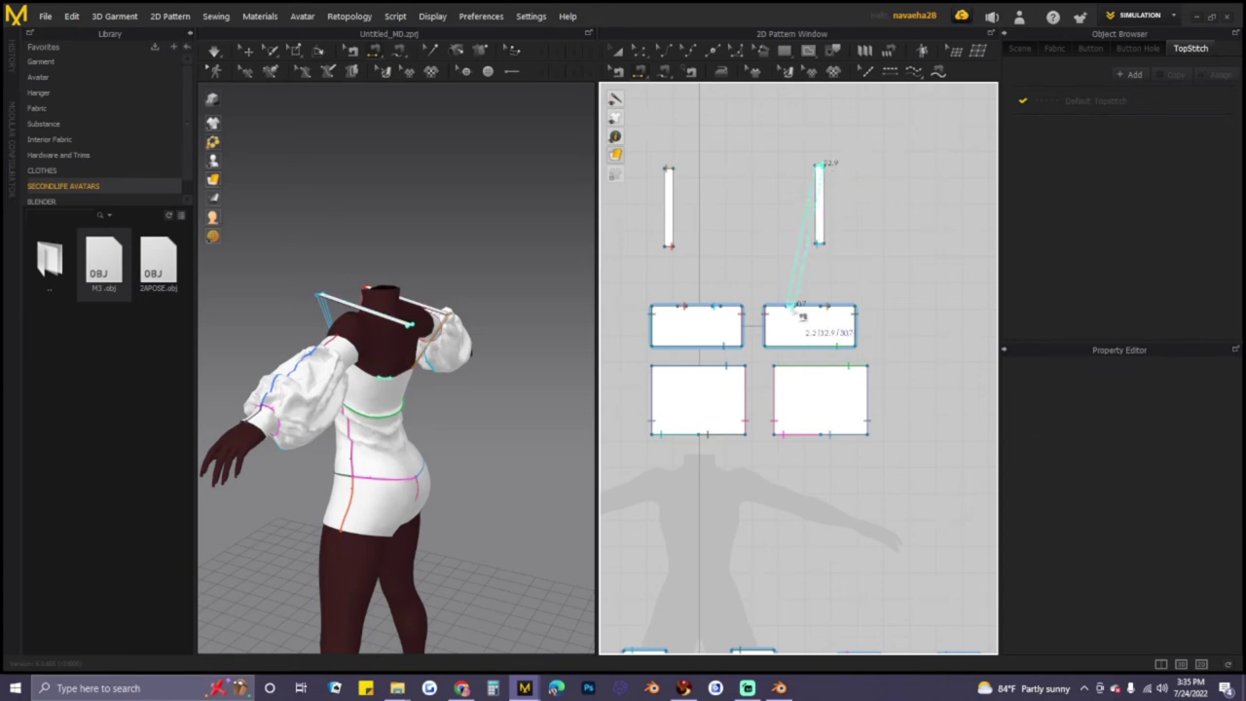
pyautogui.click(801, 314)
# - Reverse the twisted sewing between the mirrored strap's upper end and the back bust panel
pyautogui.moveTo(477, 368); pyautogui.dragTo(569, 356, button='right')
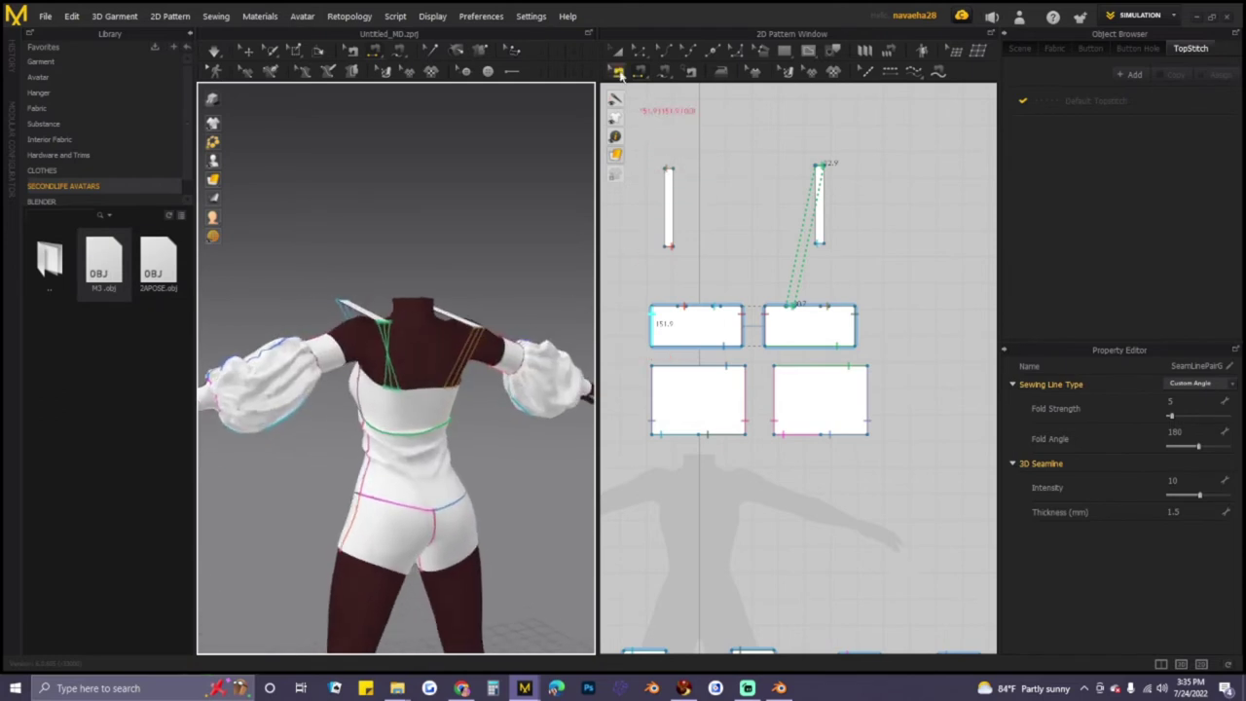
pyautogui.rightClick(824, 167)
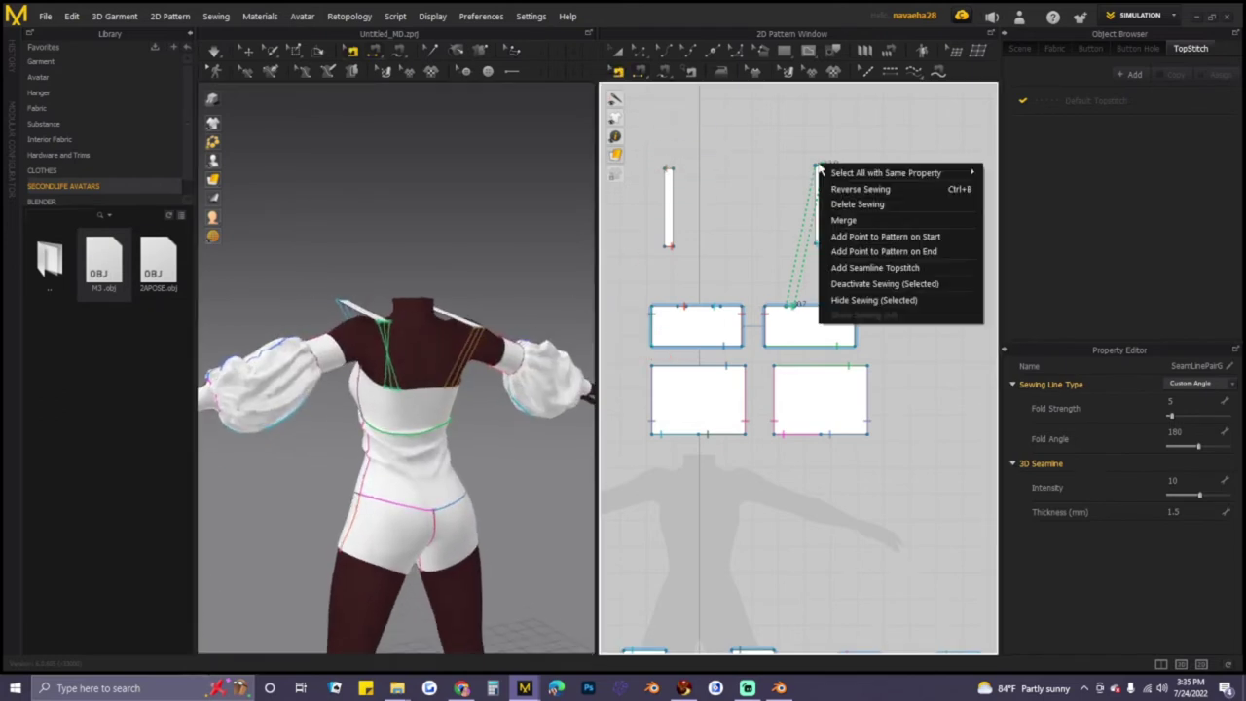
pyautogui.click(846, 189)
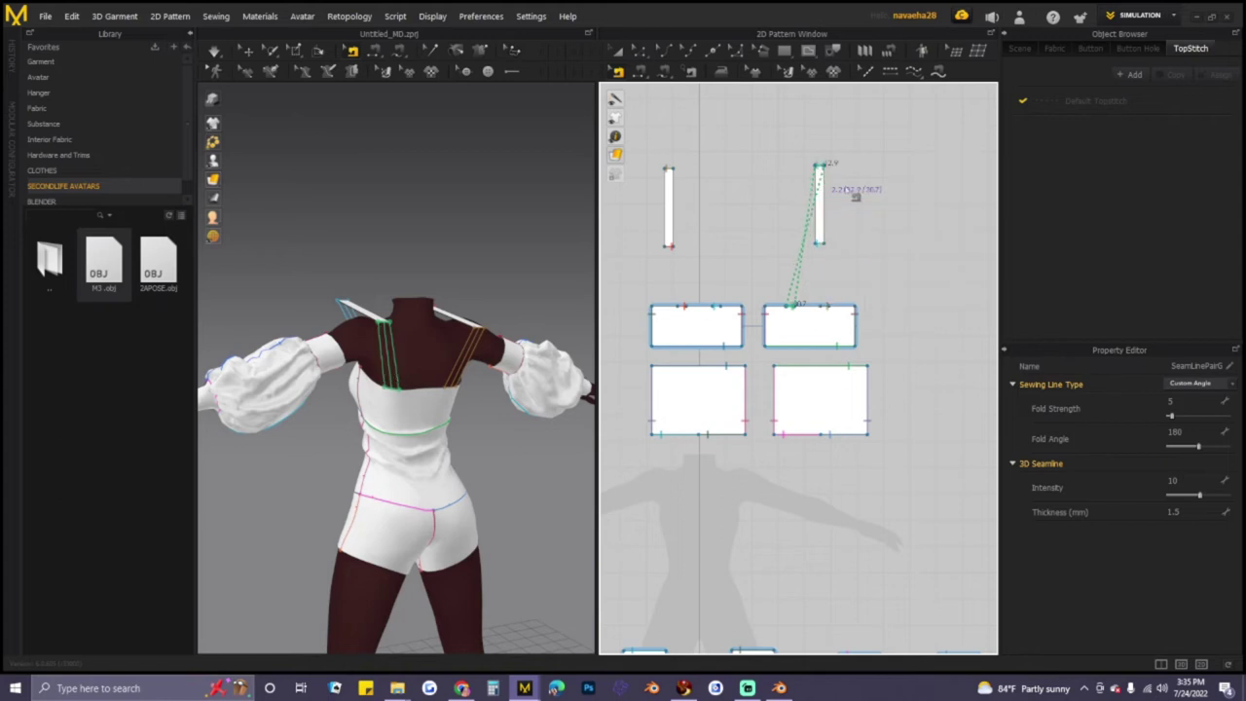
# - Simulate the garment with both straps sewn and tug the front bust panel into place on the avatar
pyautogui.click(214, 50)
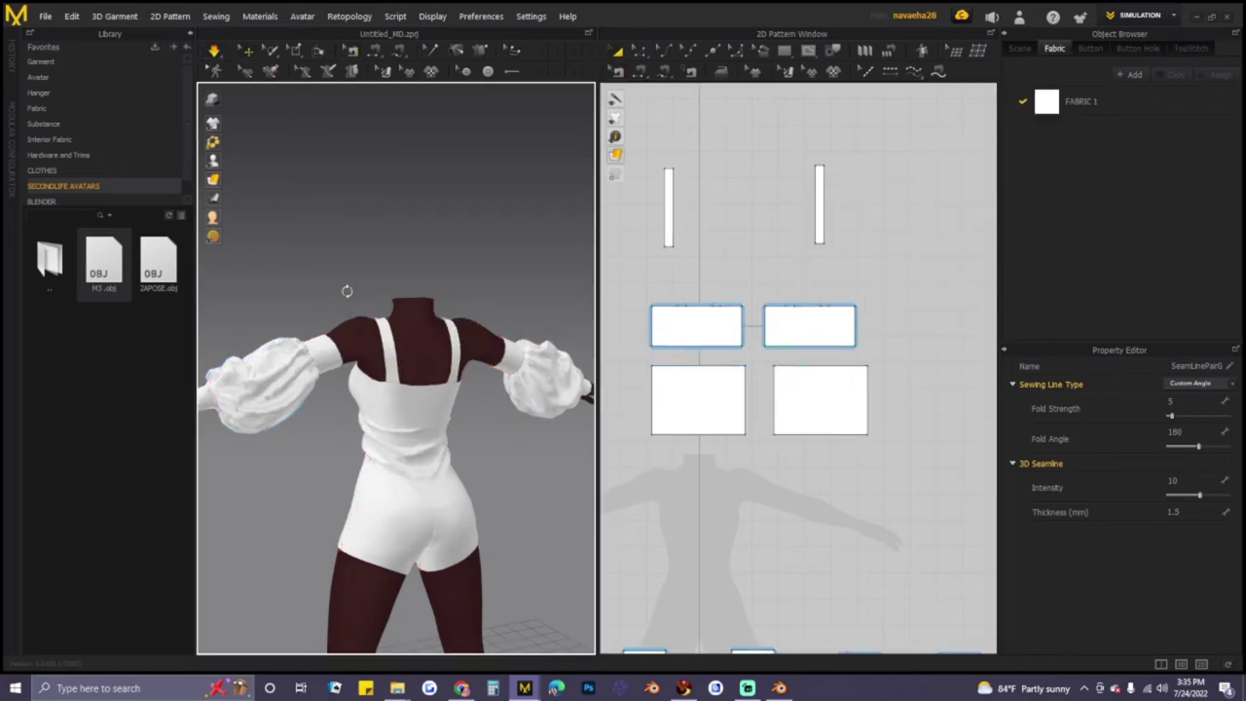
pyautogui.moveTo(347, 291); pyautogui.dragTo(539, 317, button='right')
pyautogui.moveTo(397, 309); pyautogui.dragTo(581, 292, button='middle')
pyautogui.moveTo(511, 330); pyautogui.dragTo(475, 324, button='right')
pyautogui.moveTo(436, 365); pyautogui.dragTo(487, 358)
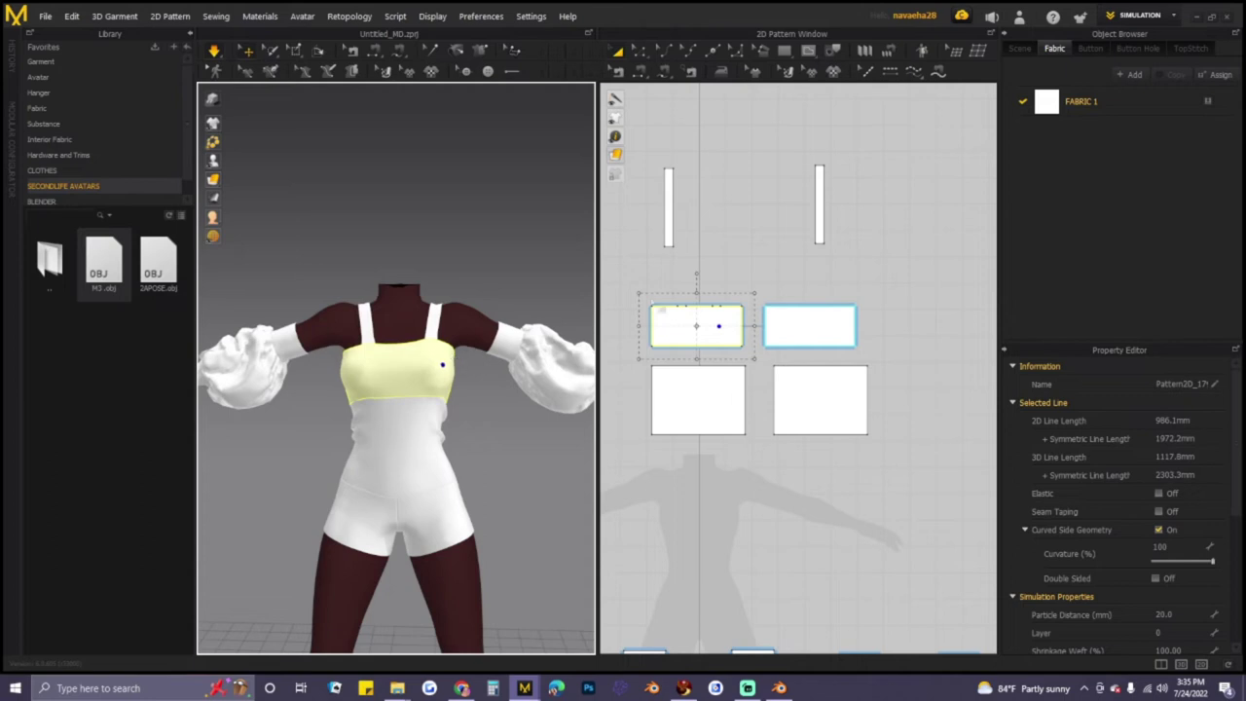
# - Move the mirrored strap pattern closer to the first strap and scale both straps together to be slightly narrower
pyautogui.scroll(3, 710, 270)
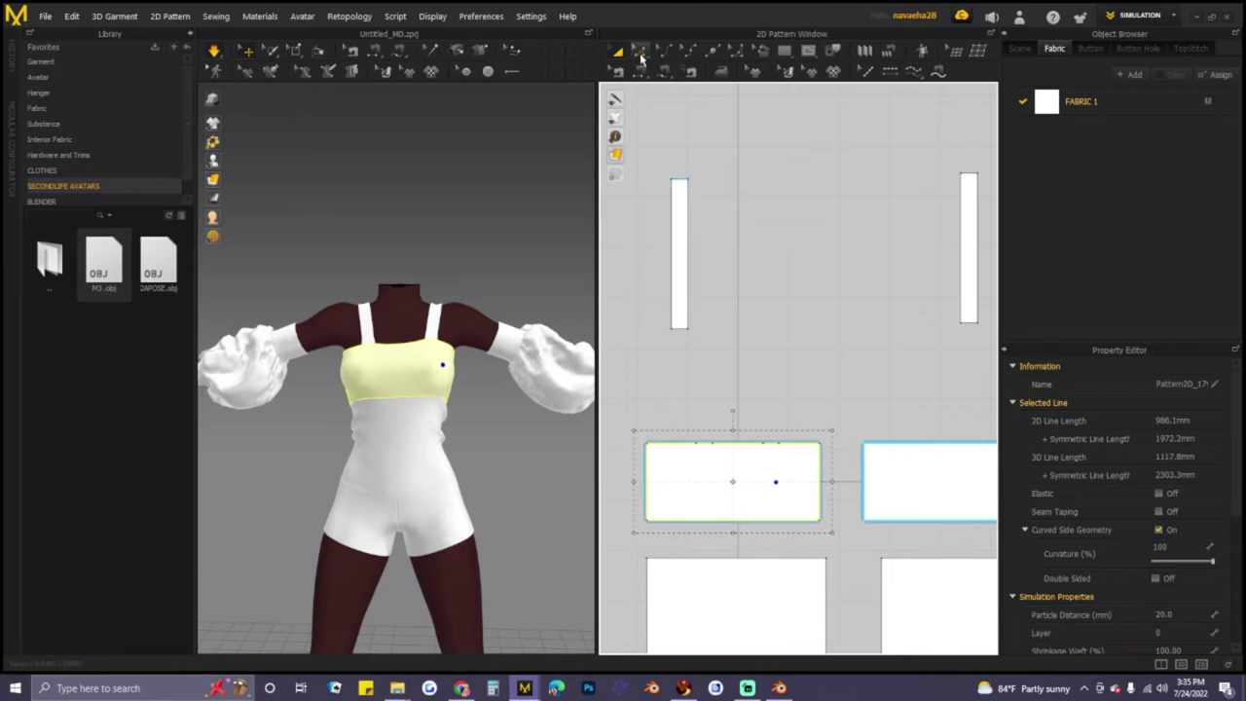
pyautogui.scroll(-3, 676, 243)
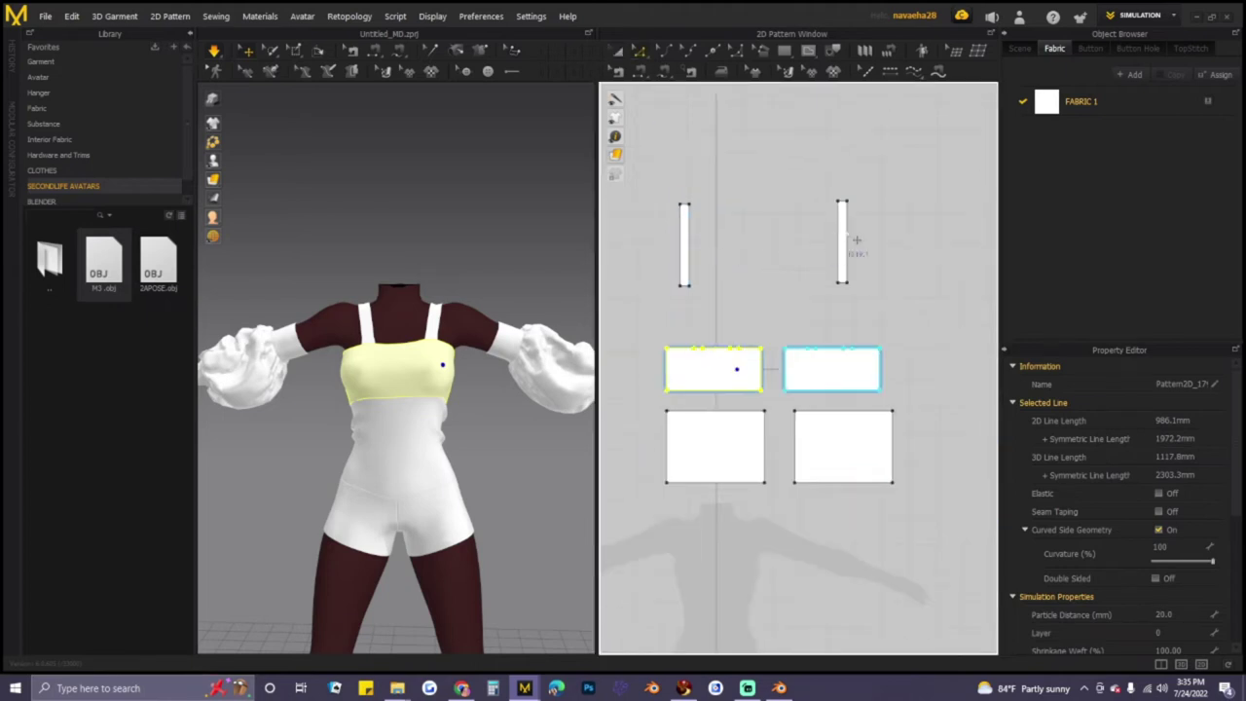
pyautogui.press('a')
pyautogui.moveTo(843, 243); pyautogui.dragTo(769, 245)
pyautogui.moveTo(660, 207); pyautogui.dragTo(792, 292)
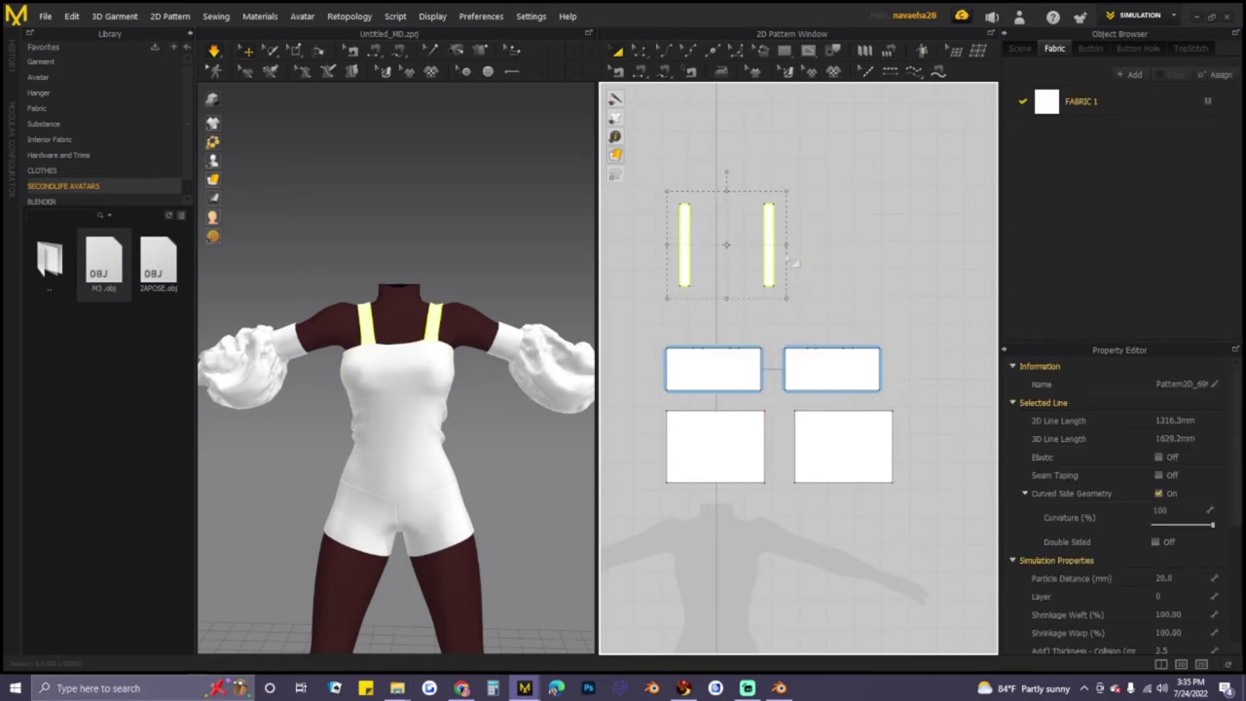
pyautogui.moveTo(786, 246); pyautogui.dragTo(780, 247)
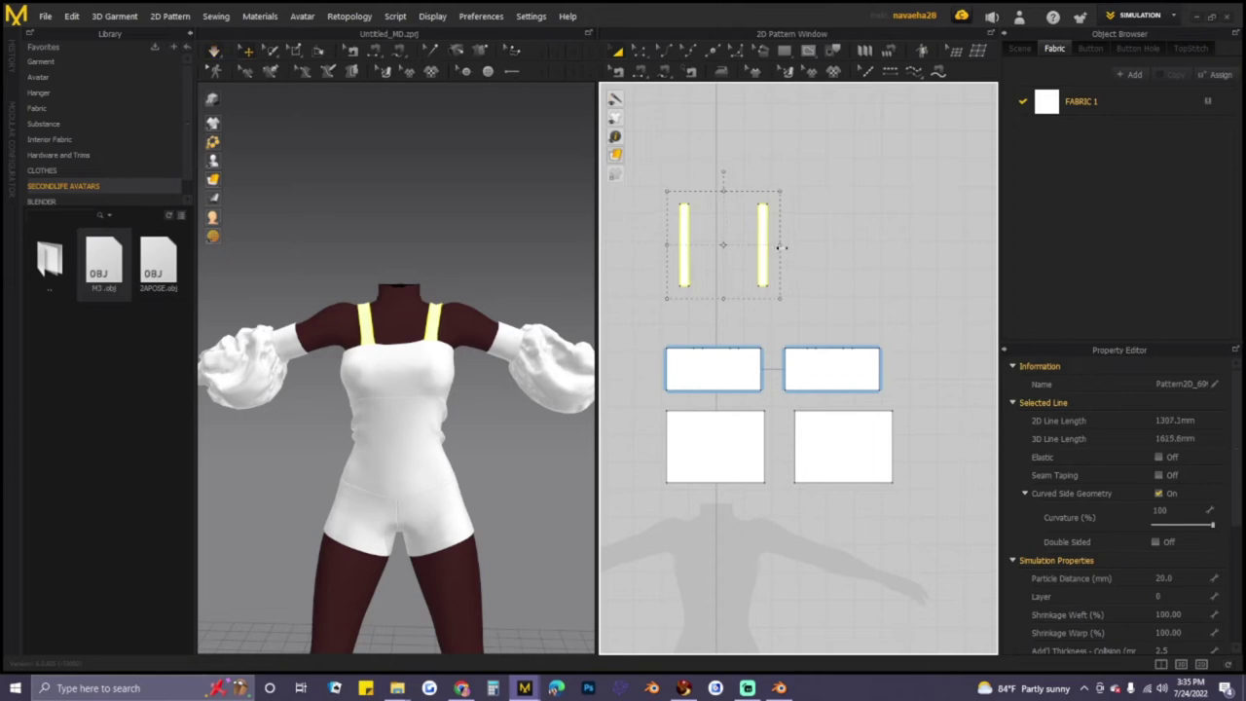
# - Narrow the two shoulder strap patterns by scaling them horizontally together from both sides
pyautogui.moveTo(662, 243); pyautogui.dragTo(680, 247)
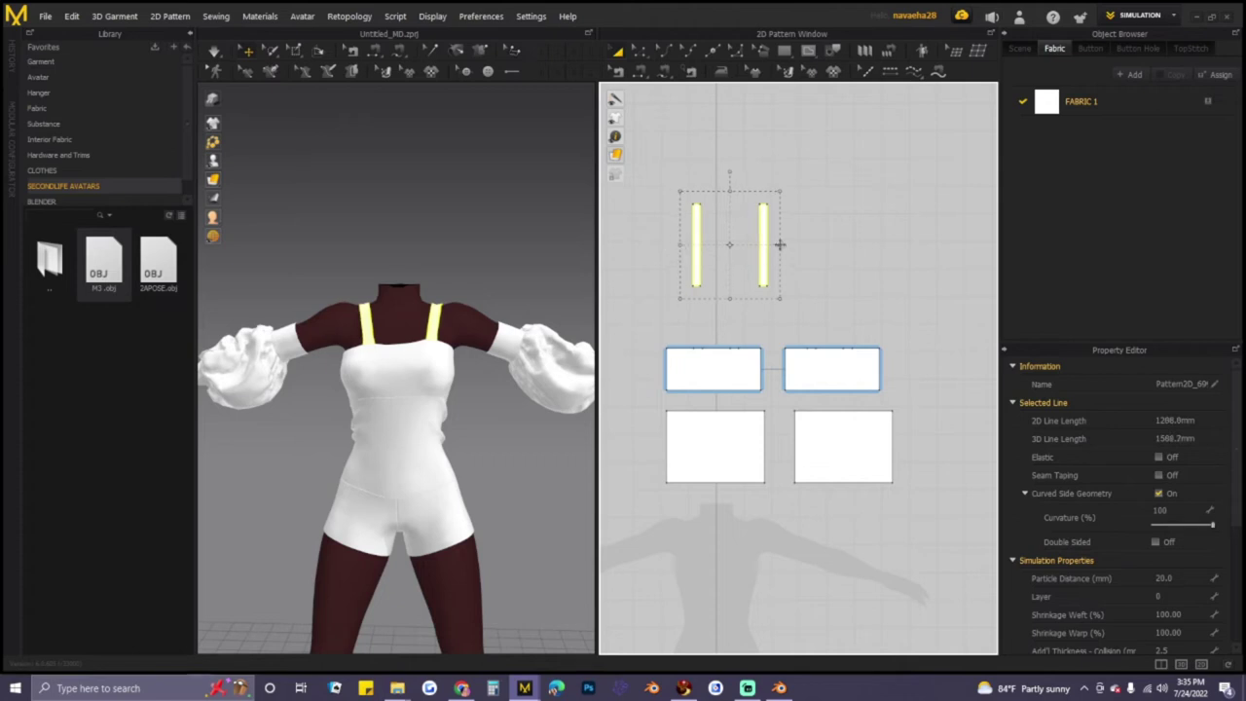
pyautogui.moveTo(780, 244); pyautogui.dragTo(774, 246)
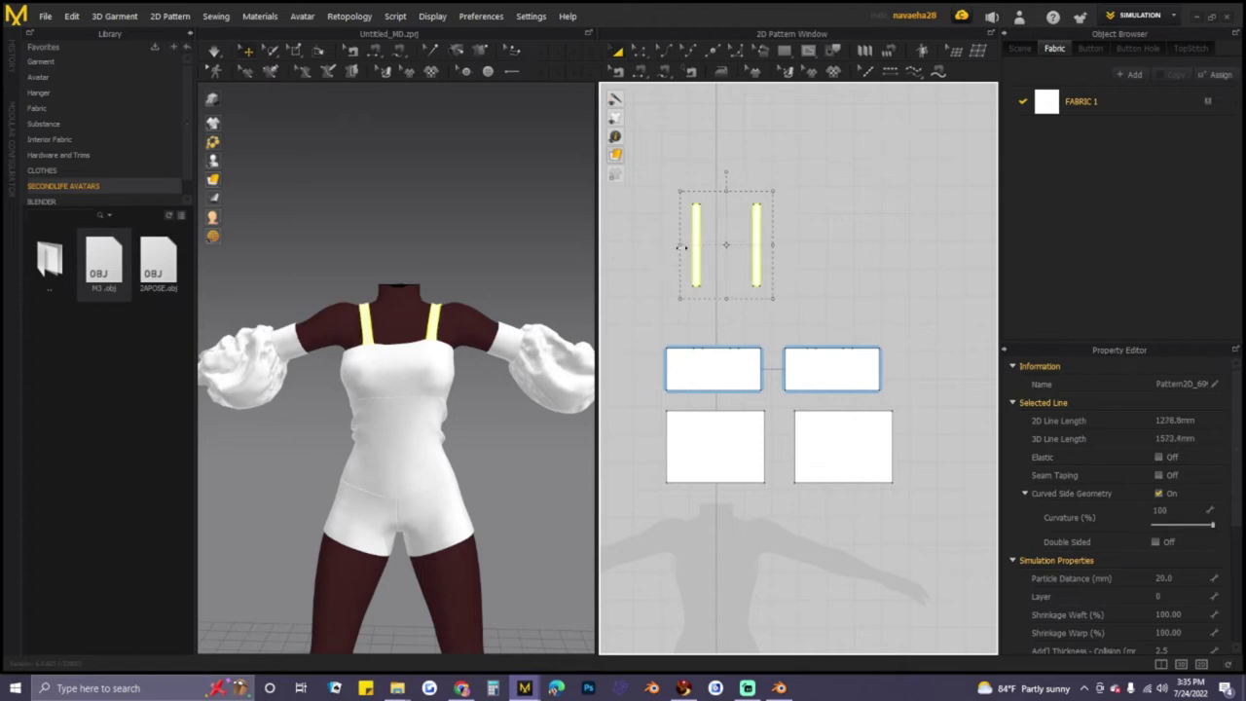
pyautogui.moveTo(682, 247); pyautogui.dragTo(685, 247)
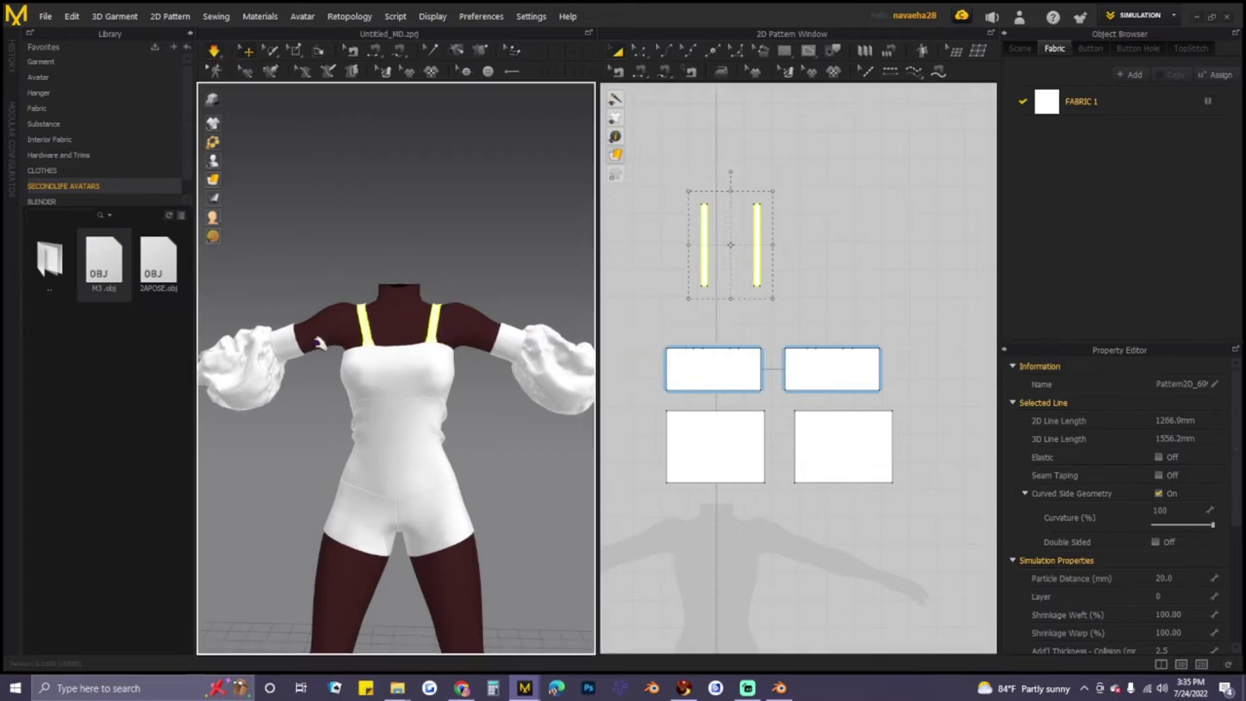
# - Pull the upper arm cuff up the arm and adjust the tube top on the avatar during simulation
pyautogui.moveTo(307, 345); pyautogui.dragTo(341, 334, button='right')
pyautogui.moveTo(382, 322); pyautogui.dragTo(465, 295, button='middle')
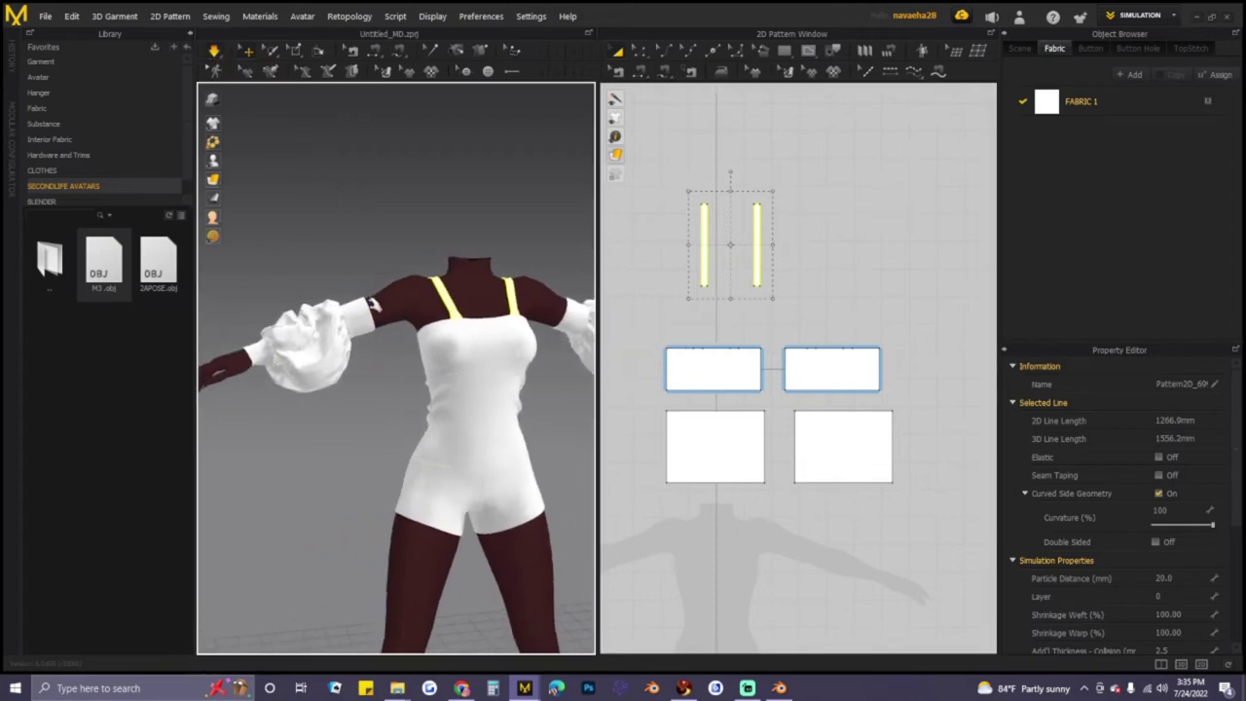
pyautogui.moveTo(364, 319); pyautogui.dragTo(407, 297)
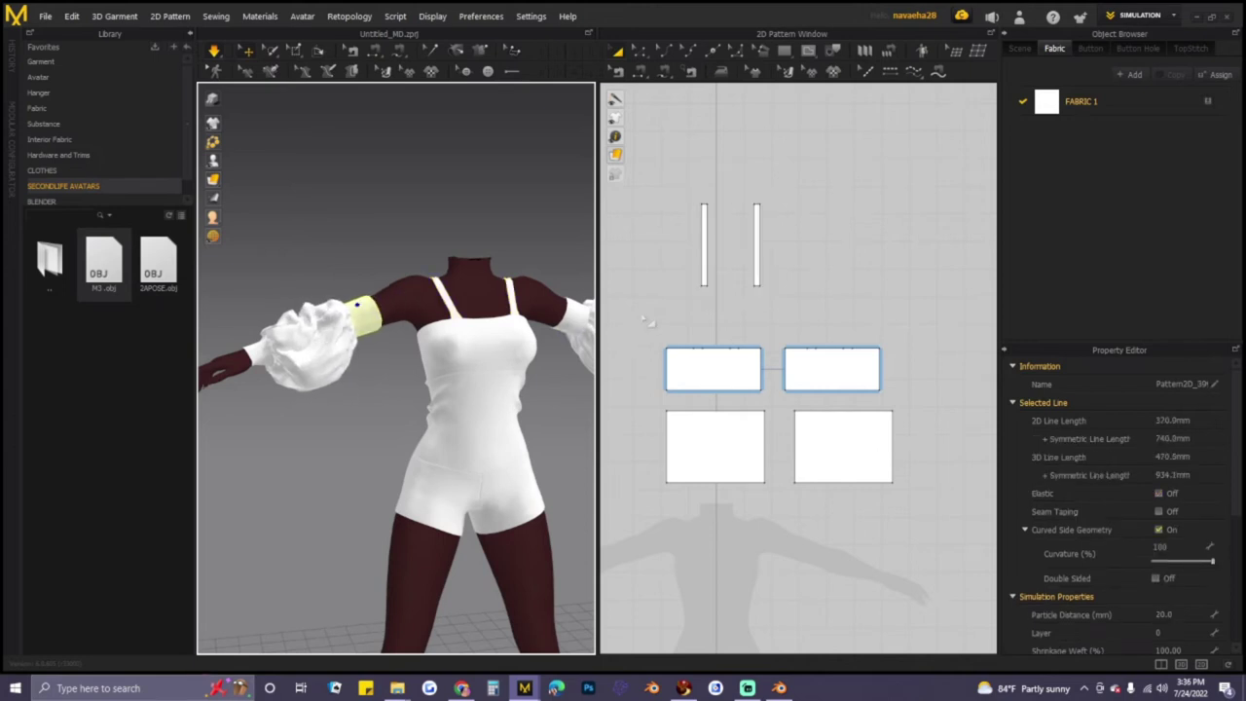
pyautogui.click(445, 309)
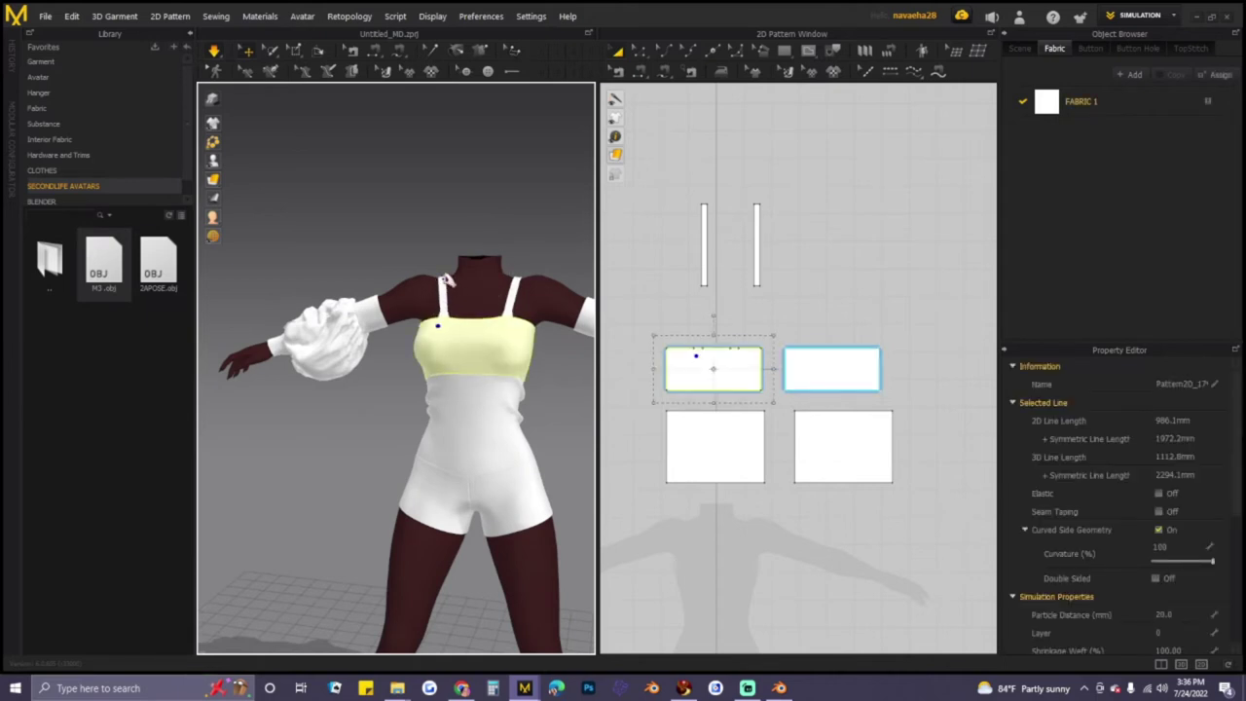
pyautogui.click(561, 238)
# - Shorten all four shorts patterns slightly from their lower edge and simulate the garment
pyautogui.moveTo(528, 267); pyautogui.dragTo(277, 262, button='right')
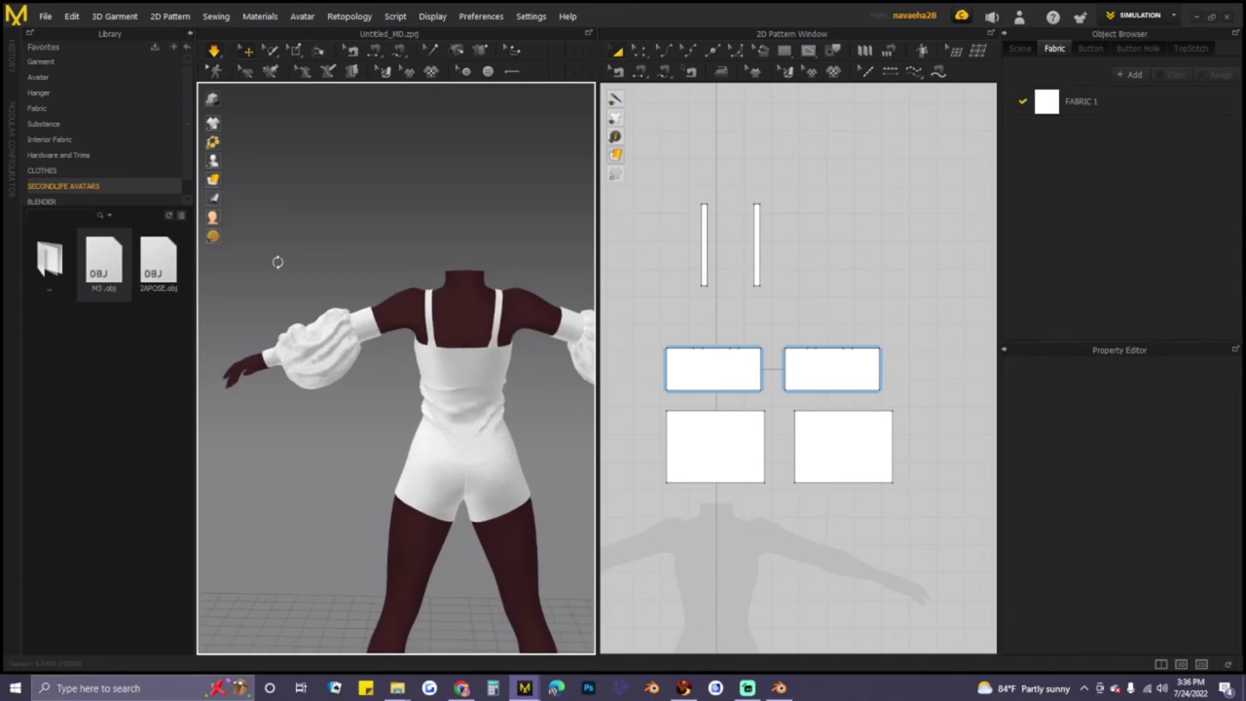
pyautogui.click(454, 504)
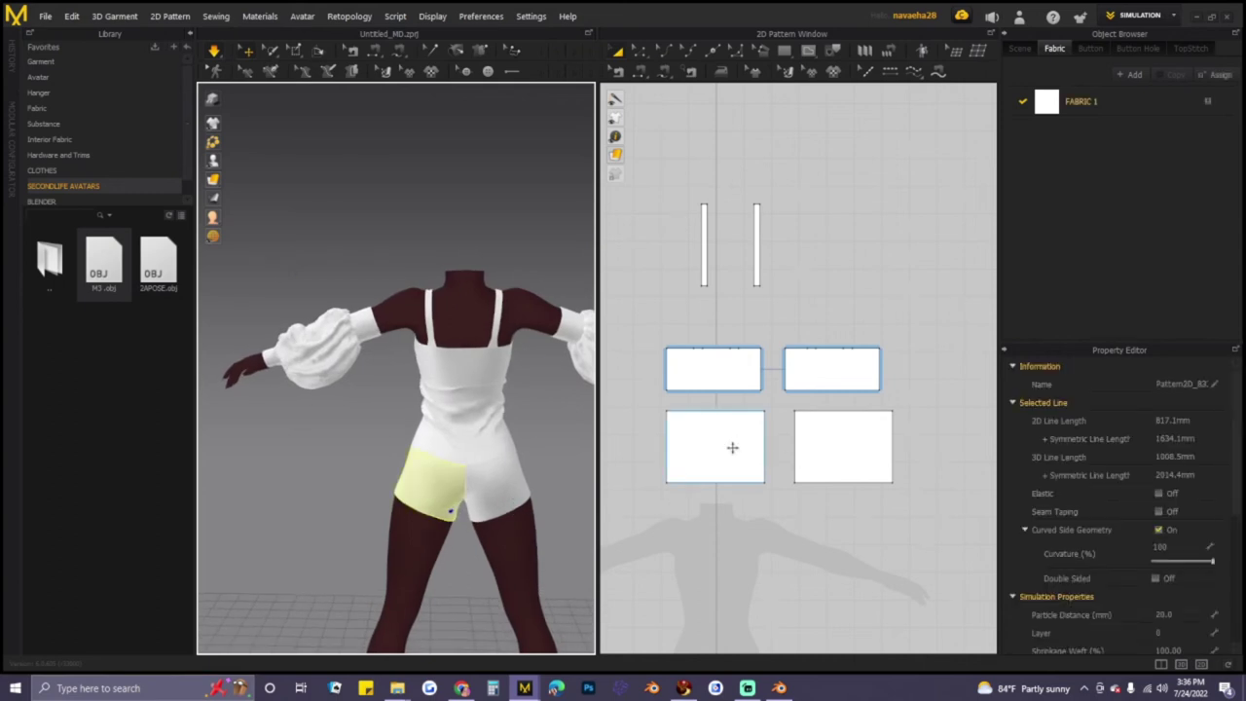
pyautogui.scroll(-3, 737, 437)
pyautogui.moveTo(737, 437); pyautogui.dragTo(758, 230, button='middle')
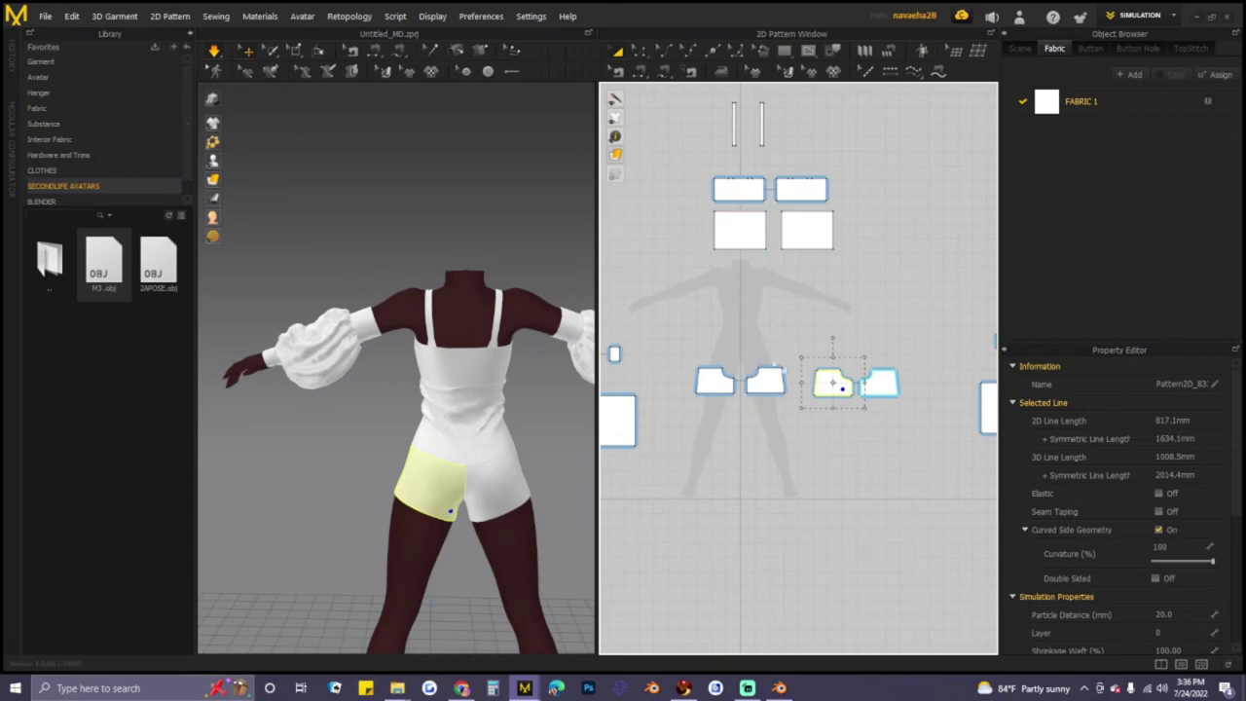
pyautogui.moveTo(684, 352); pyautogui.dragTo(918, 423)
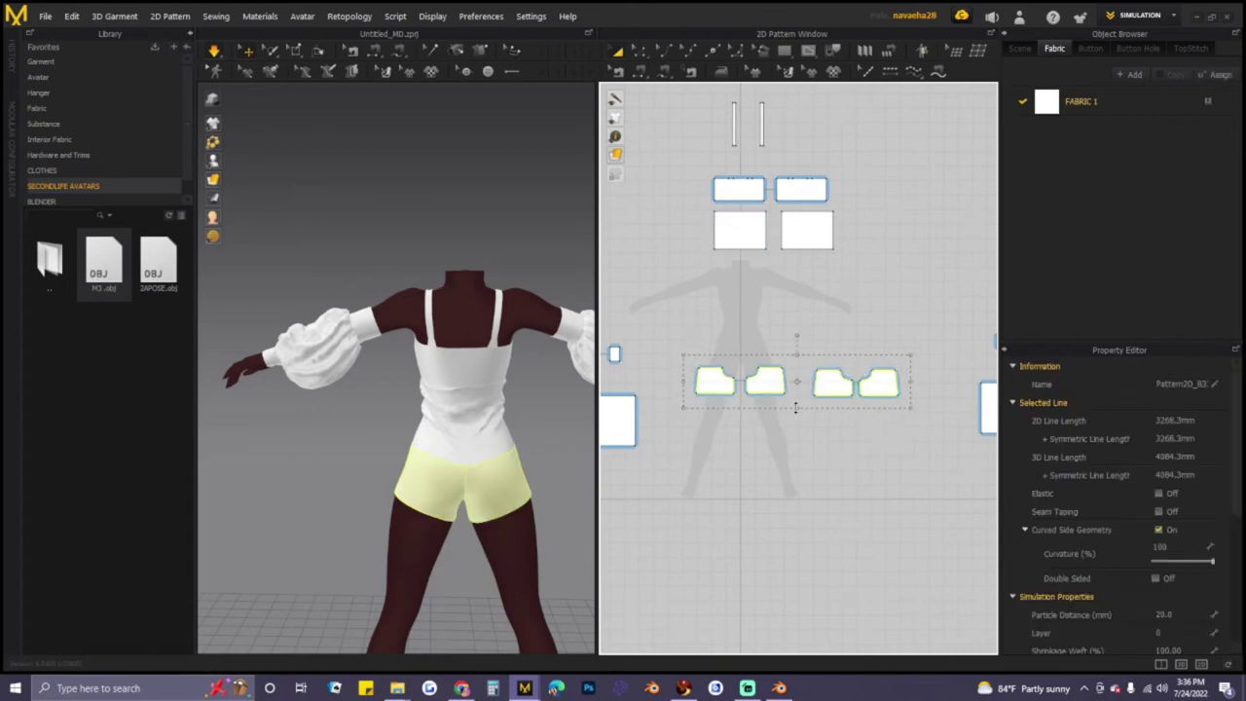
pyautogui.moveTo(796, 408); pyautogui.dragTo(796, 403)
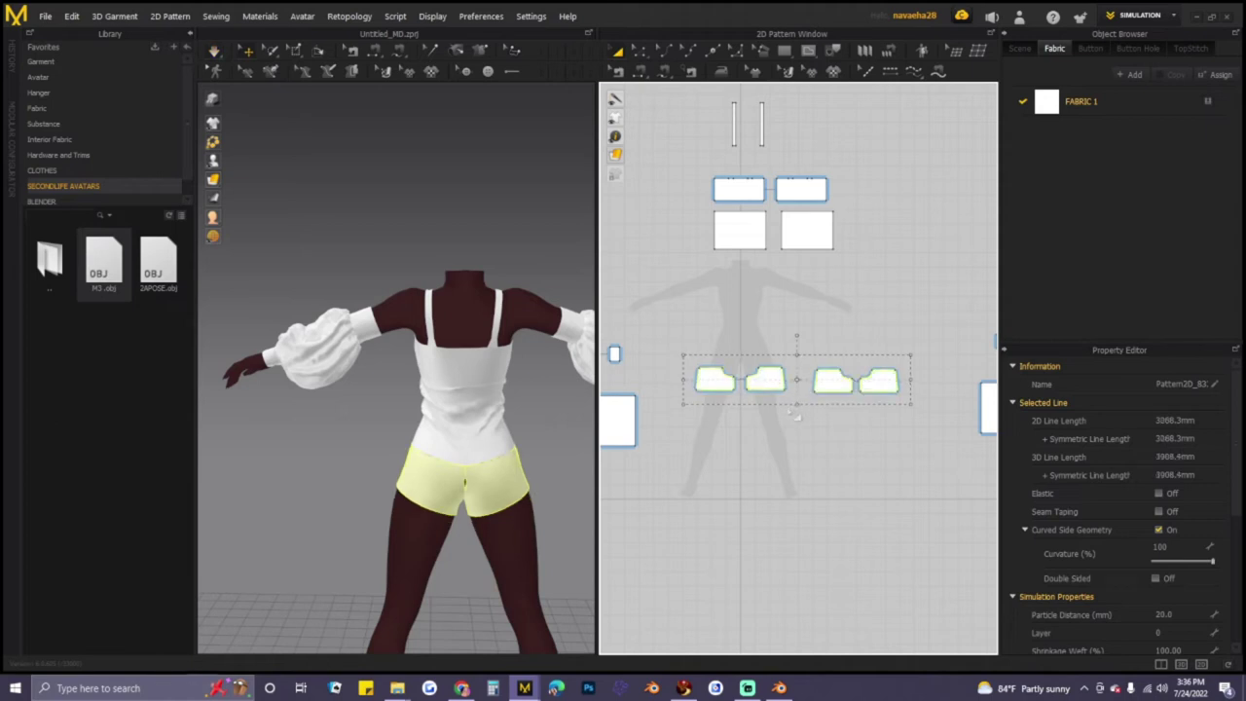
pyautogui.click(214, 51)
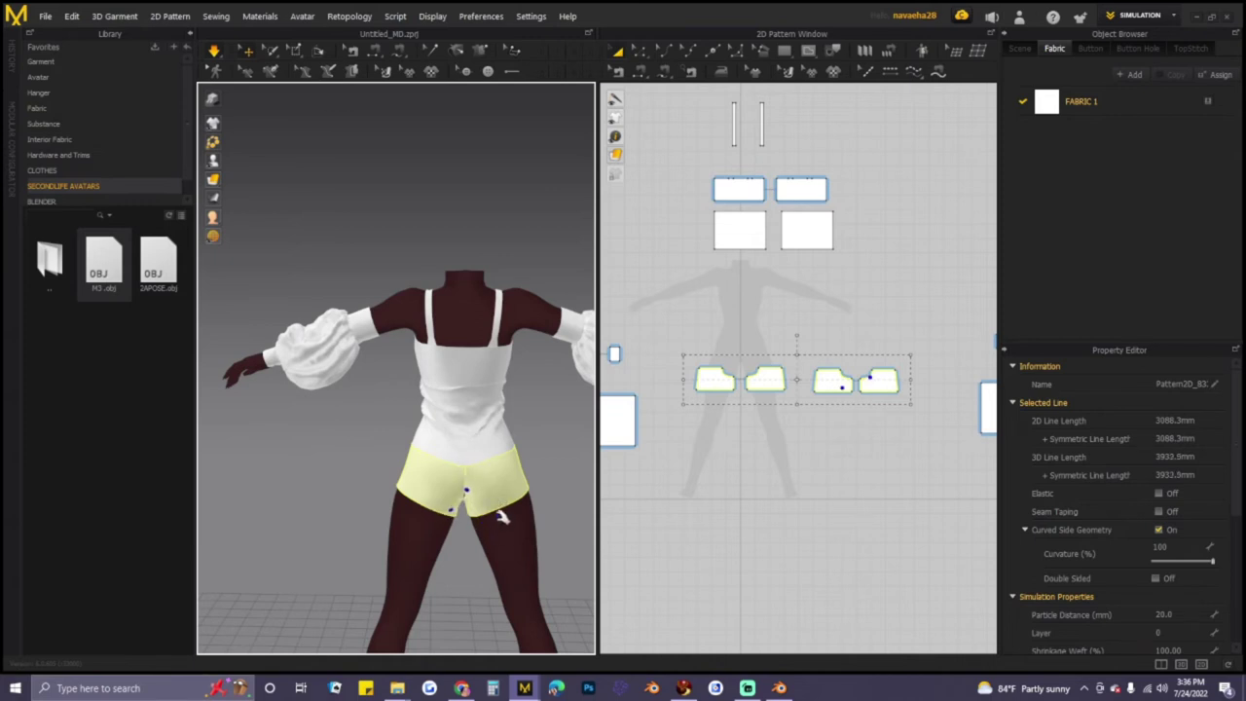
# - Adjust the front of the shorts and pull the upper arm cuff higher on the simulated avatar
pyautogui.click(544, 424)
pyautogui.moveTo(545, 468); pyautogui.dragTo(261, 353, button='right')
pyautogui.click(441, 383)
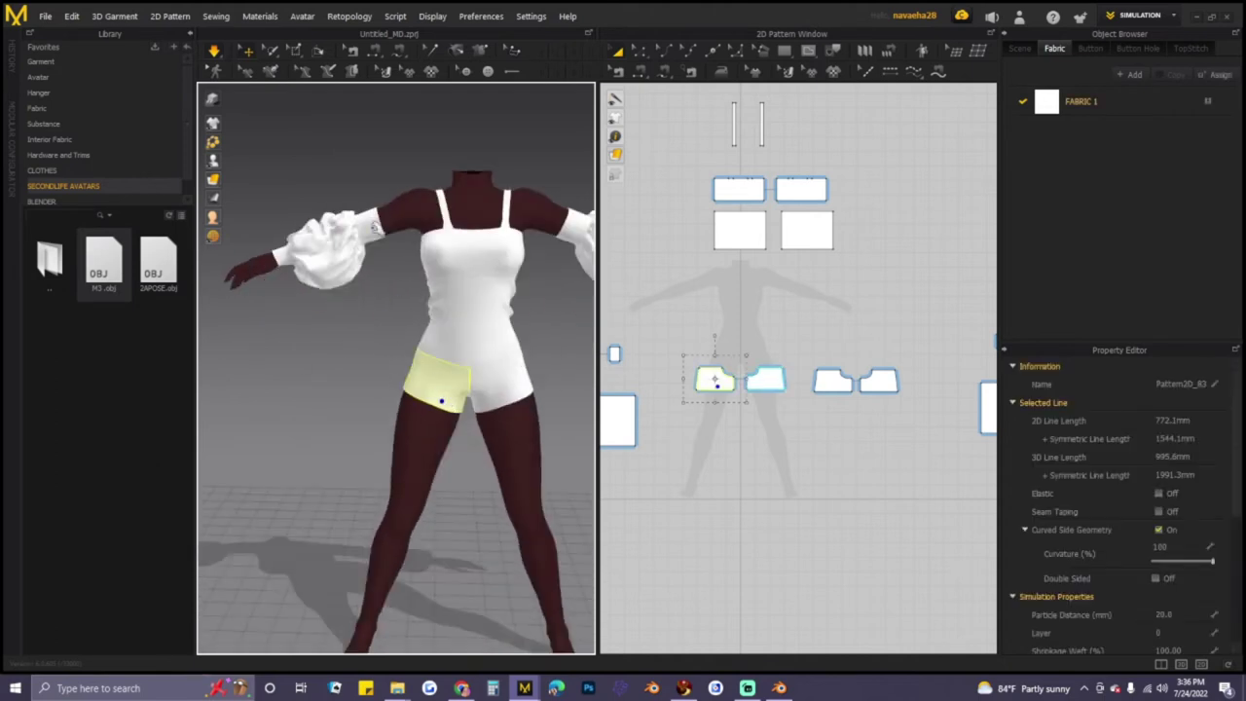
pyautogui.moveTo(387, 214)
pyautogui.mouseDown()
pyautogui.moveTo(377, 225)
pyautogui.moveTo(395, 202)
pyautogui.mouseUp()
pyautogui.click(403, 283)
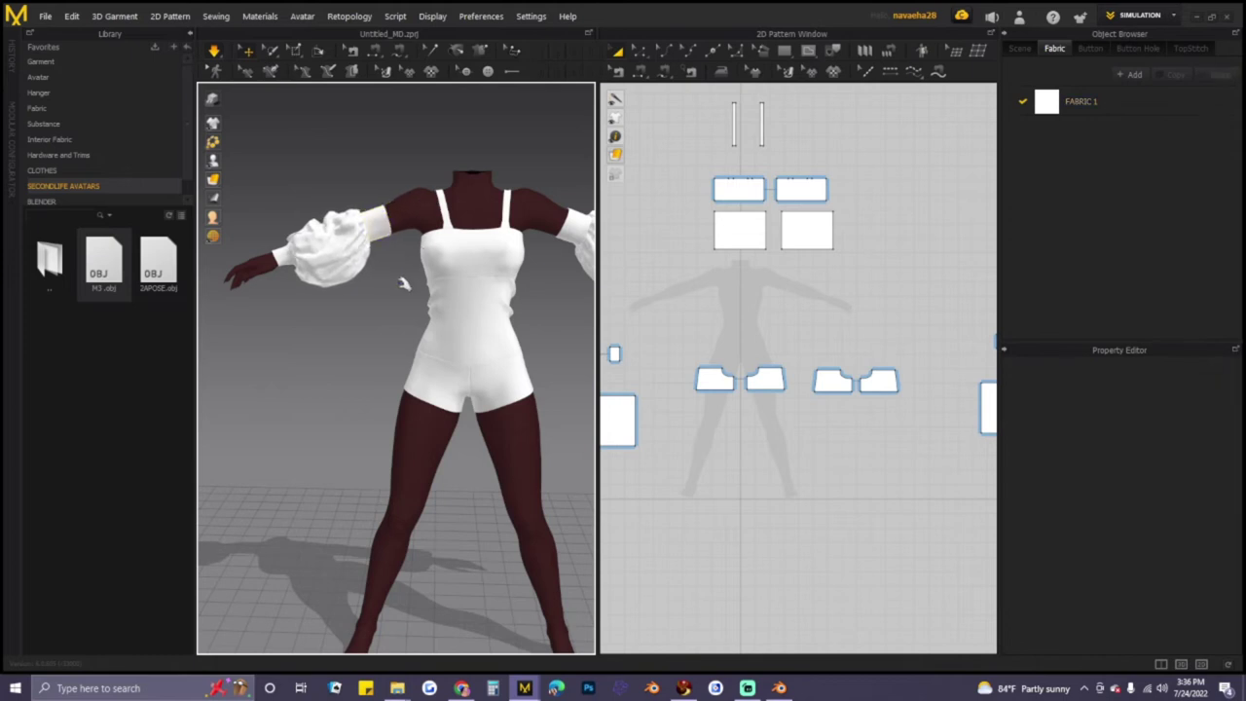
# - Set the particle distance of all garment patterns to 15 mm and simulate the garment
pyautogui.scroll(1, 426, 338)
pyautogui.scroll(2, 456, 346)
pyautogui.scroll(3, 732, 383)
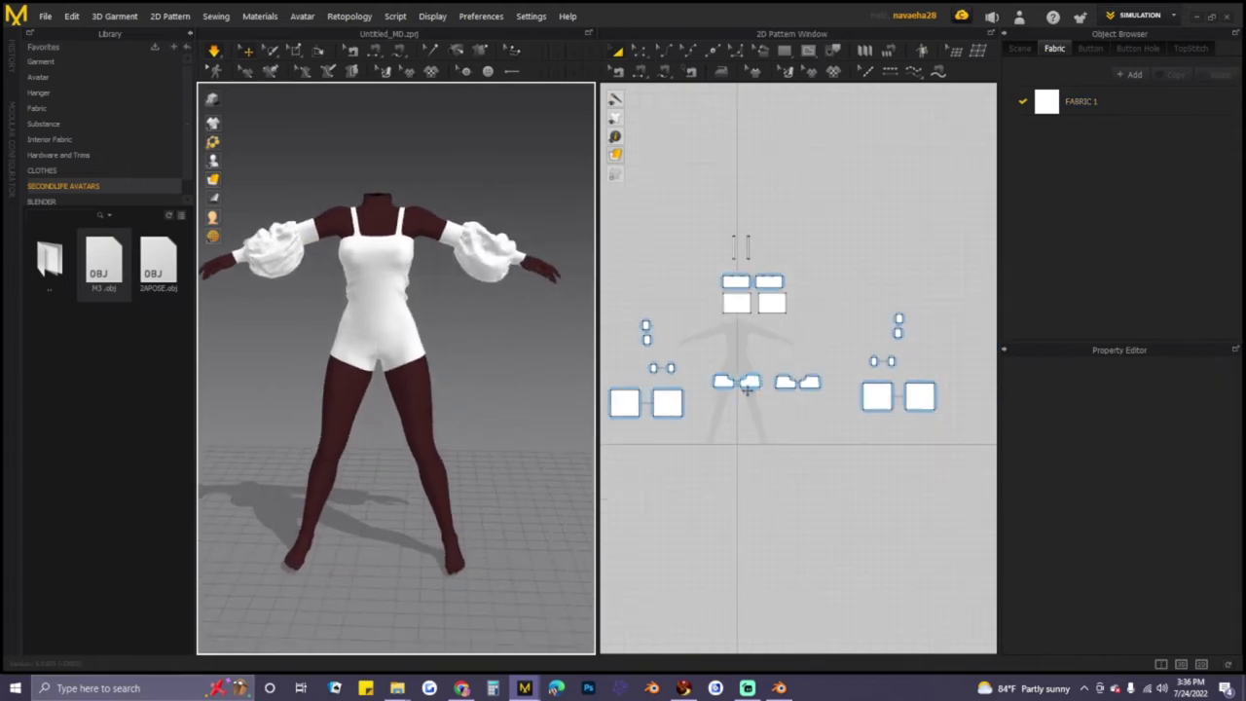
pyautogui.scroll(-1, 749, 420)
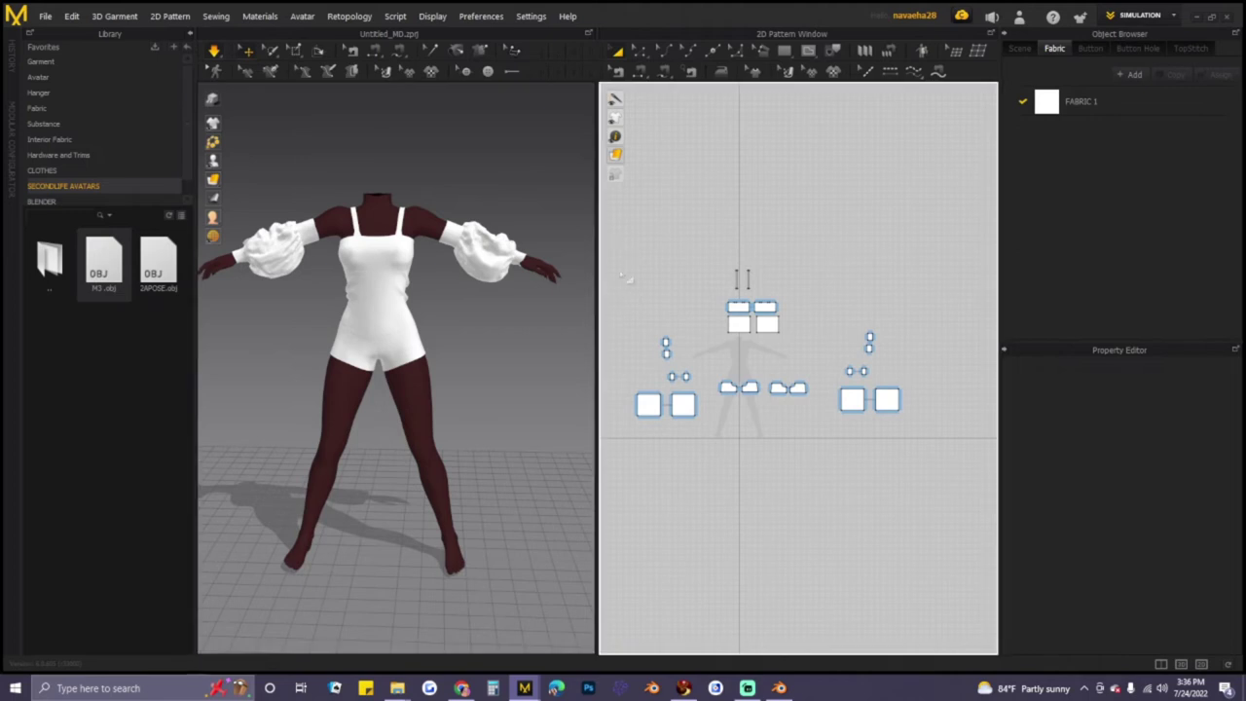
pyautogui.moveTo(915, 472); pyautogui.dragTo(956, 464)
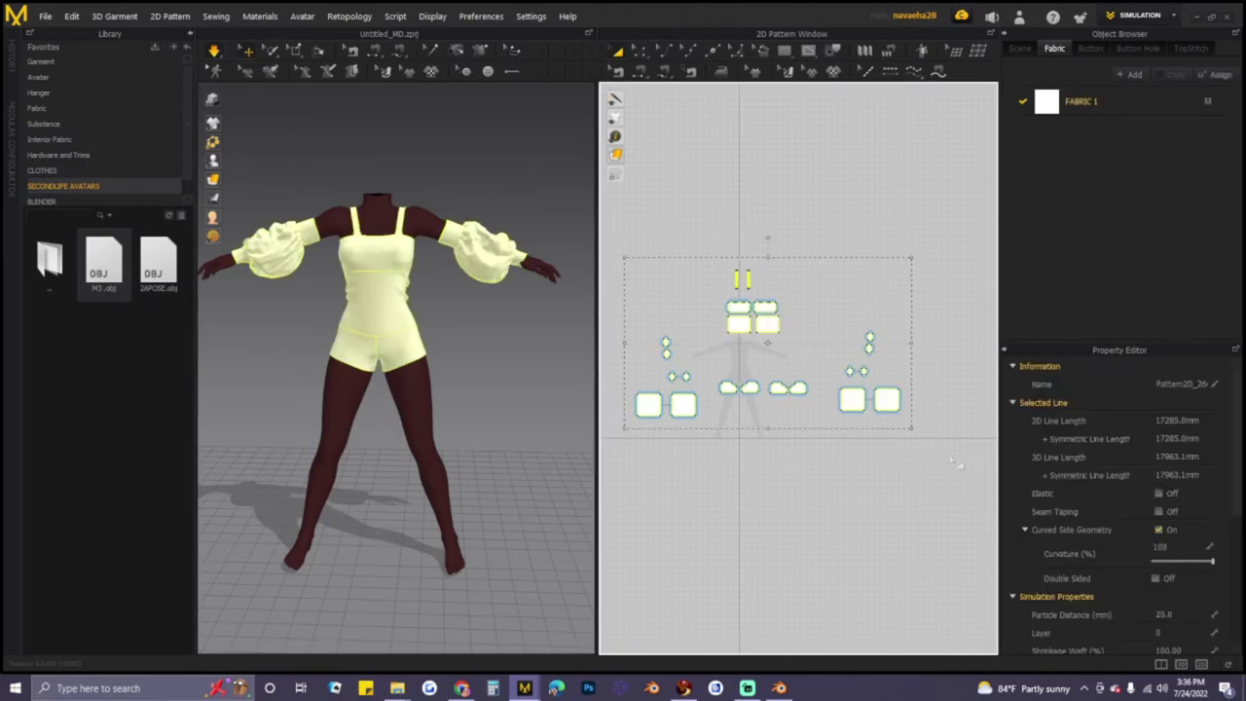
pyautogui.click(1173, 614)
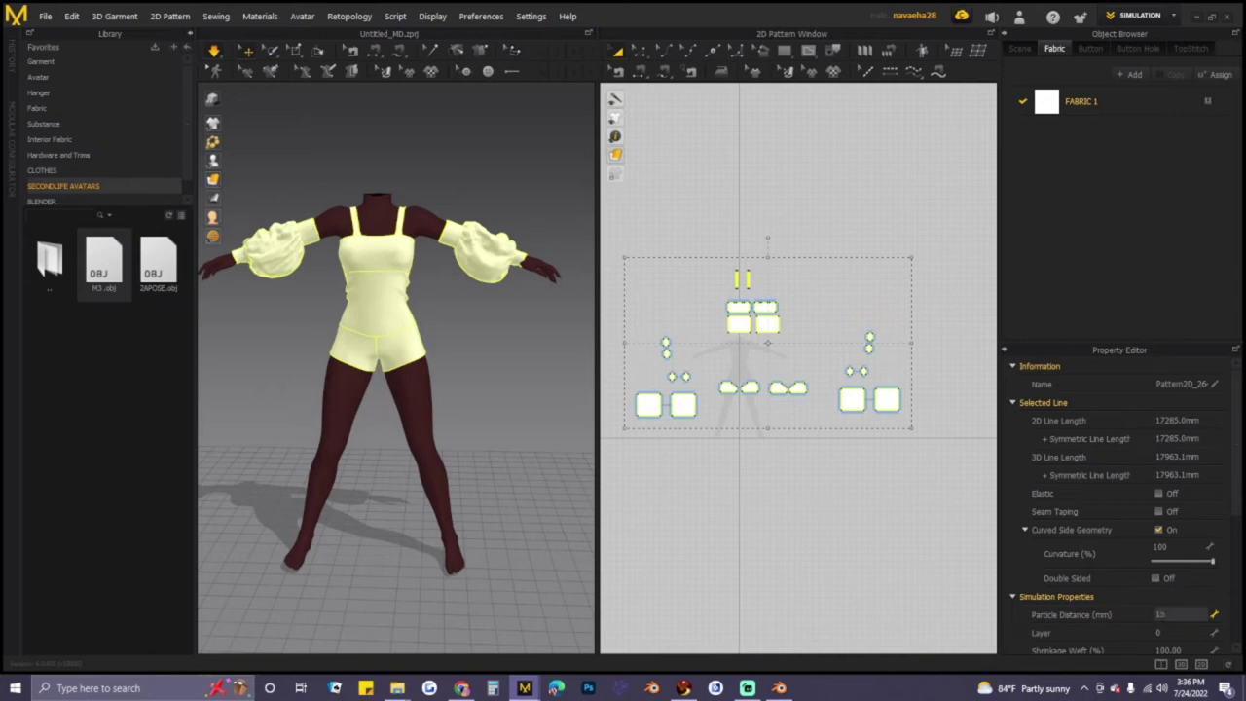
pyautogui.write('10')
pyautogui.press('Return')
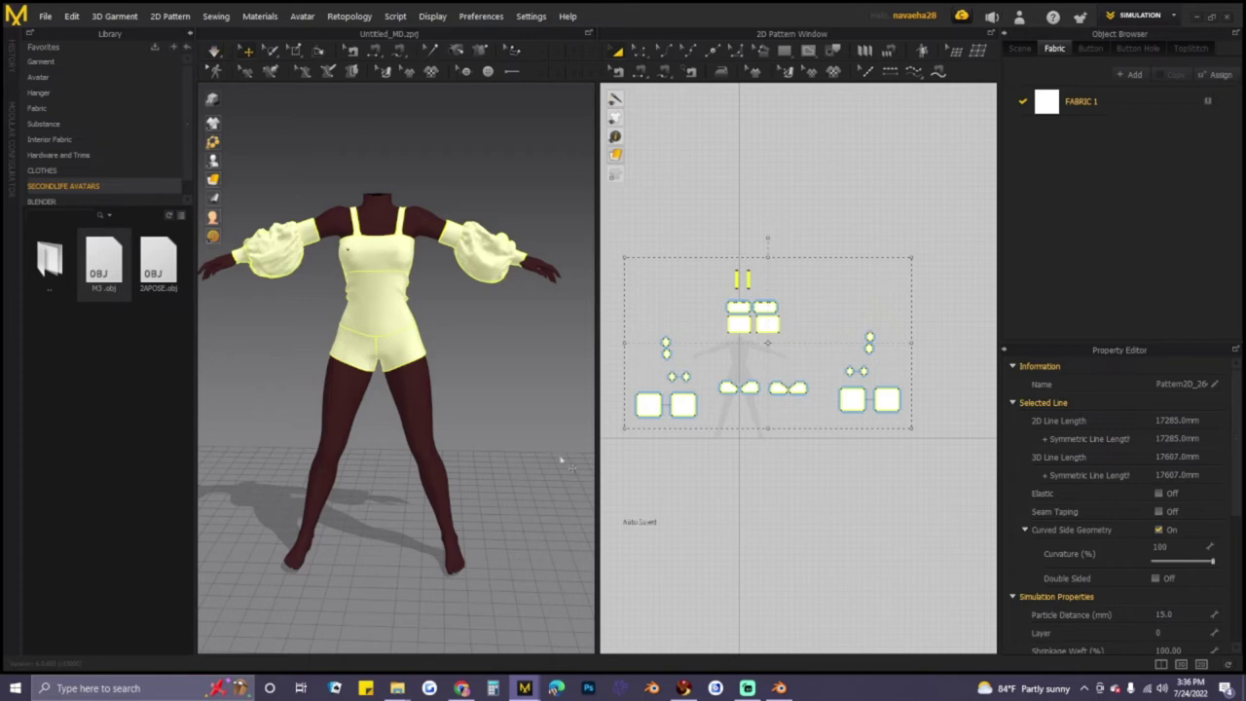
pyautogui.click(214, 51)
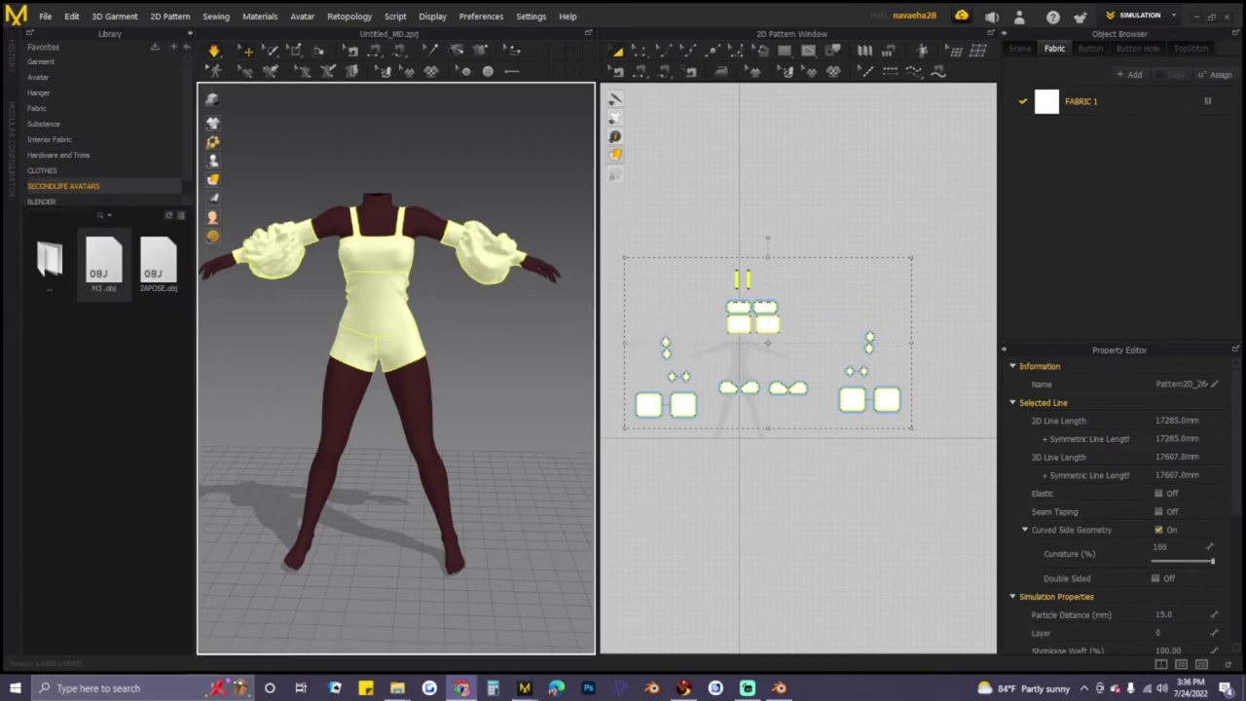
pyautogui.click(300, 244)
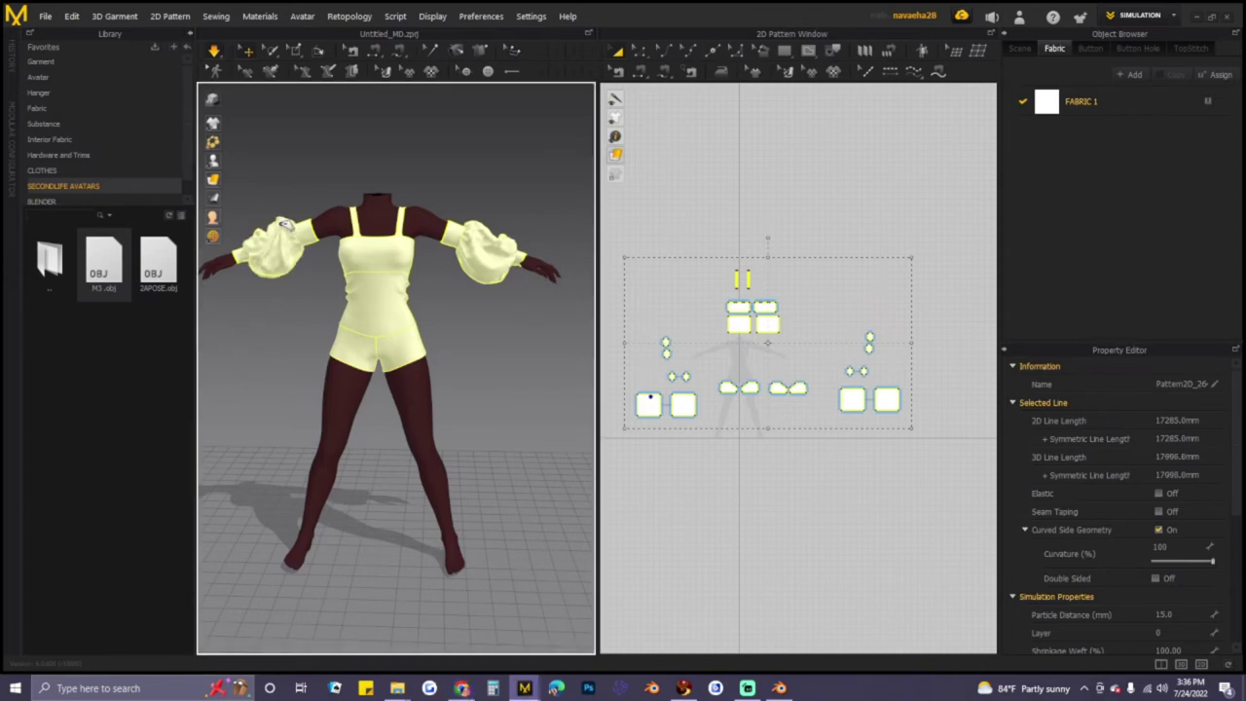
# - Add two new fabrics and rename FABRIC 1 as STRAPS
pyautogui.click(1135, 75)
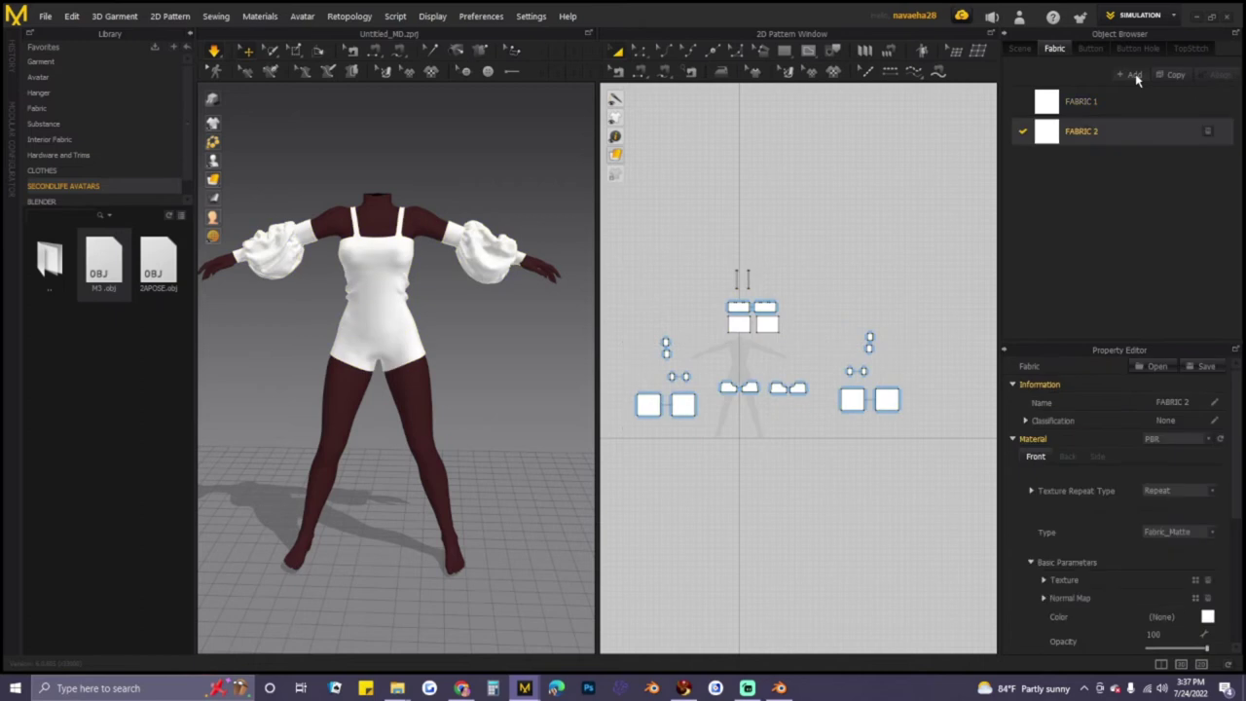
pyautogui.click(1135, 76)
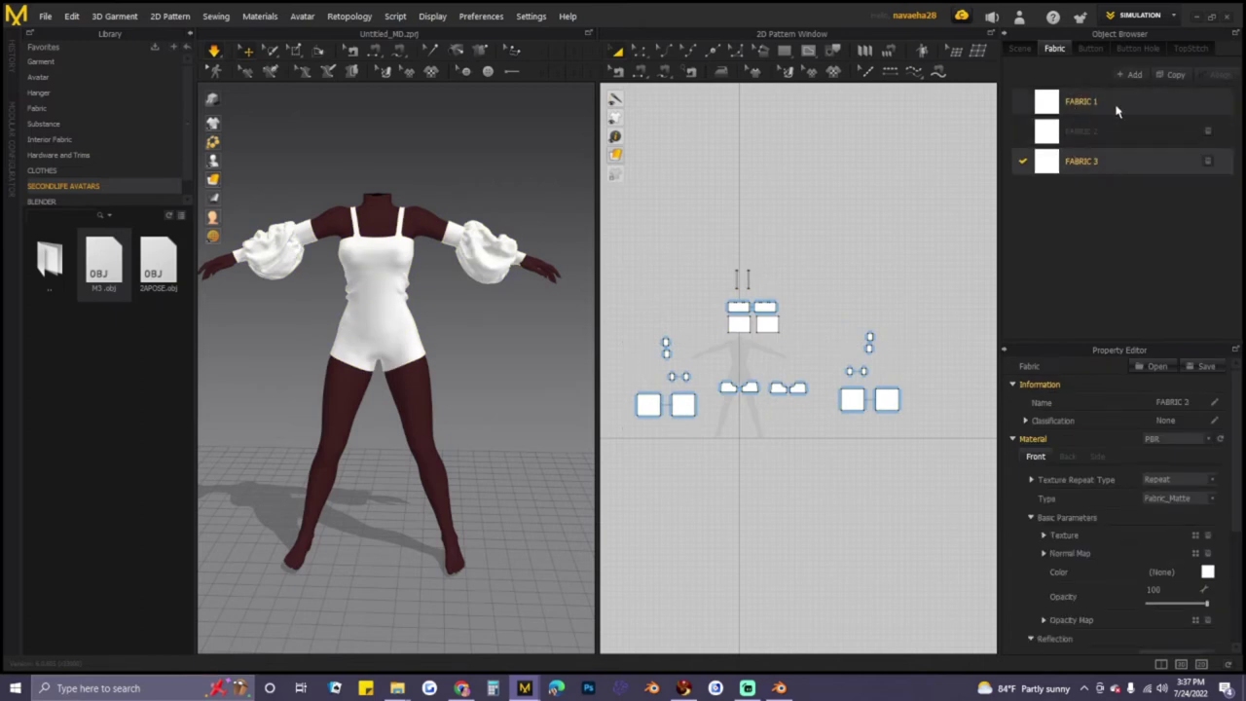
pyautogui.click(1118, 105)
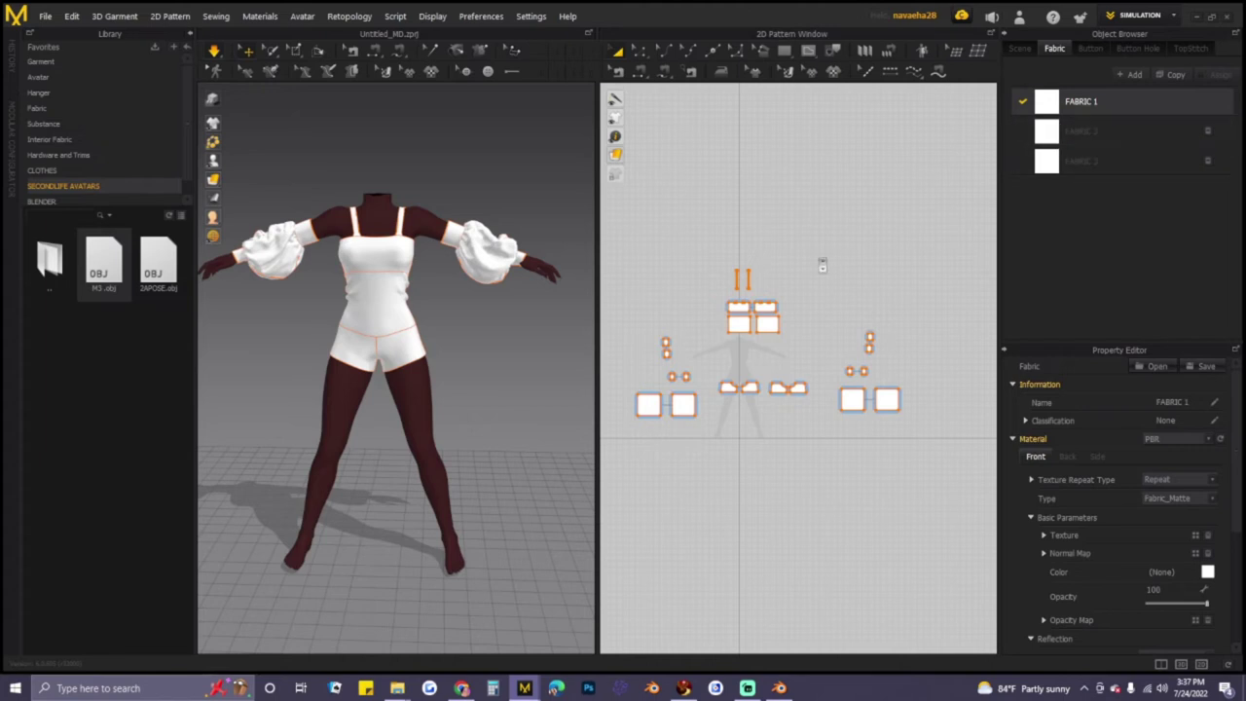
pyautogui.scroll(3, 823, 264)
pyautogui.doubleClick(1078, 101)
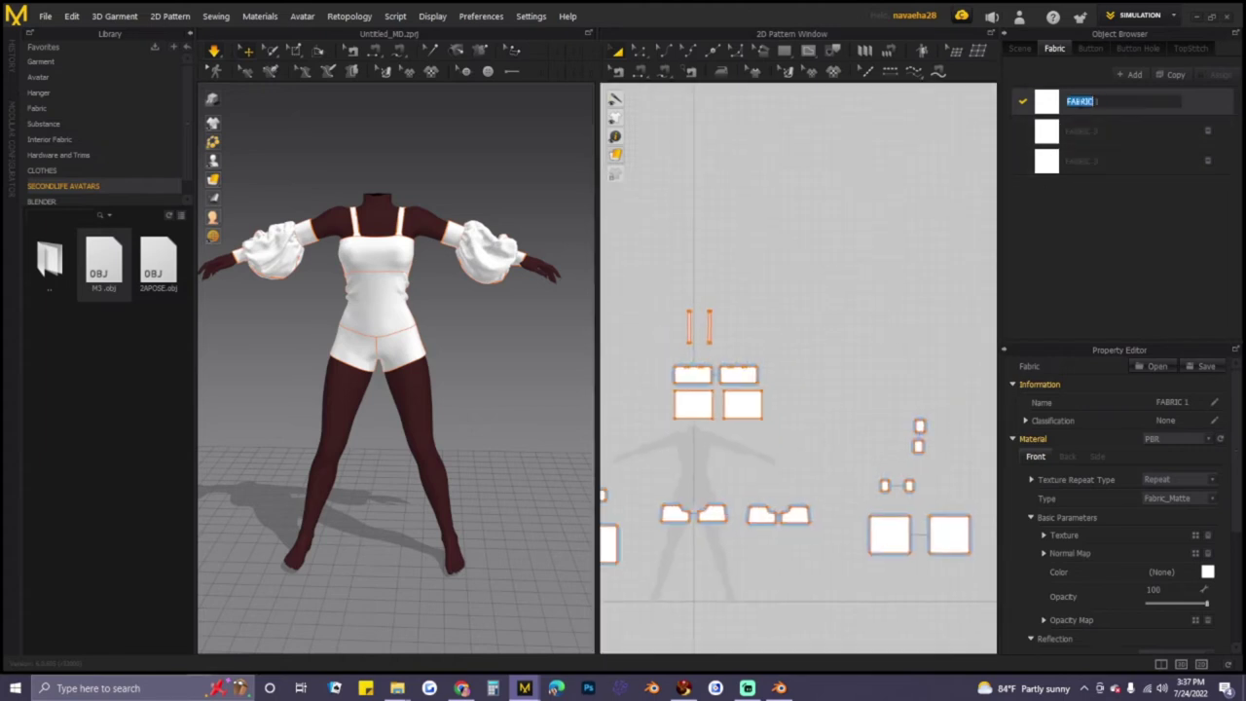
pyautogui.press('BackSpace')
# - Rename FABRIC 2 as TUBE TOP and FABRIC 3 as MIDDLE TOP
pyautogui.doubleClick(1092, 132)
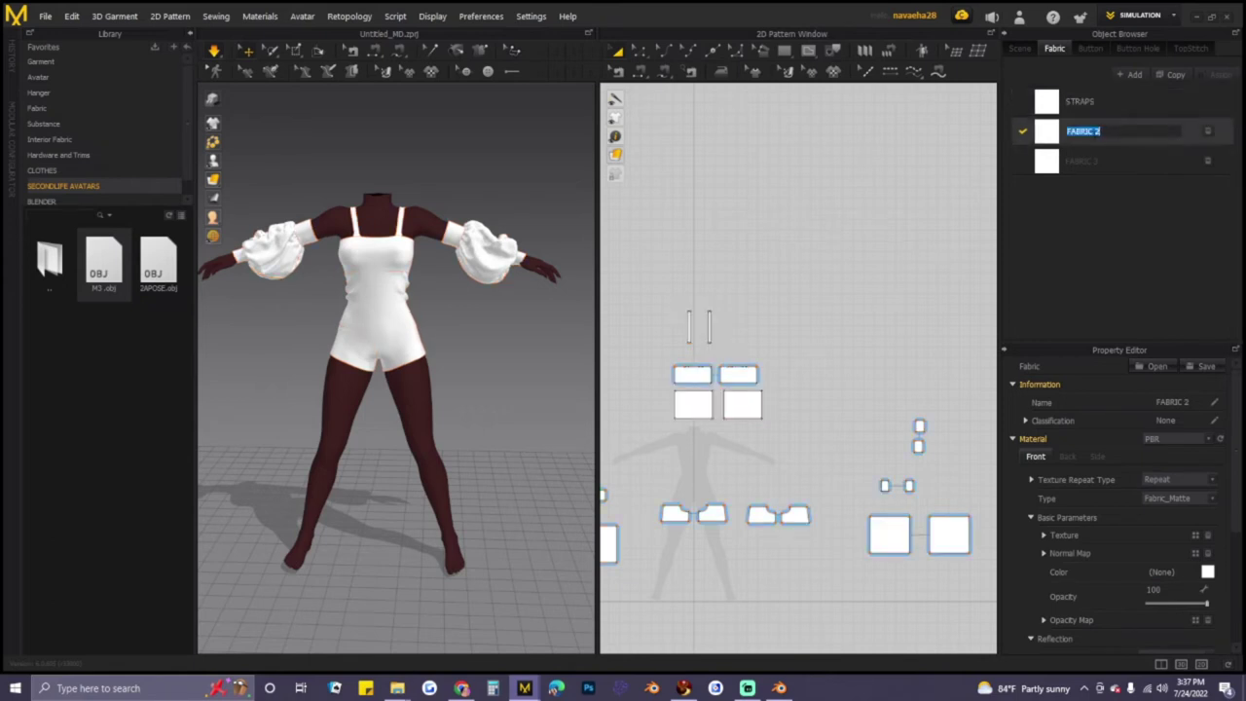
pyautogui.write('TUBE TOP')
pyautogui.click(1094, 162)
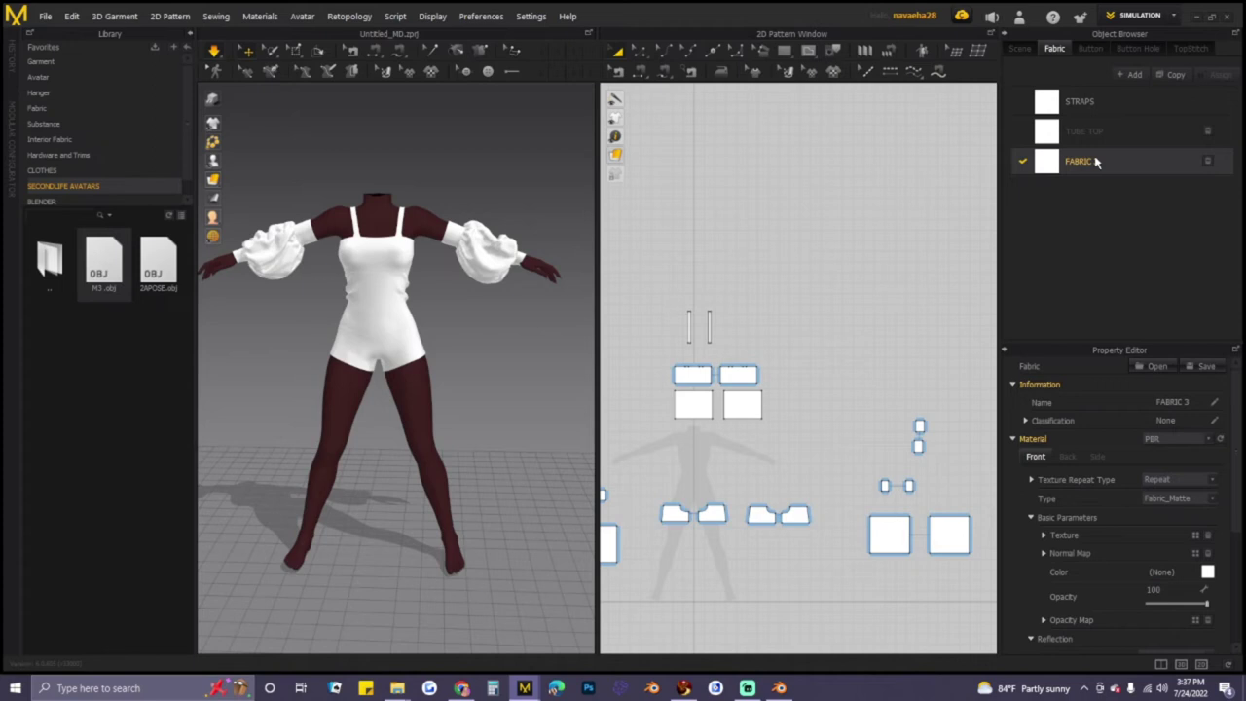
pyautogui.press('k')
pyautogui.press('i')
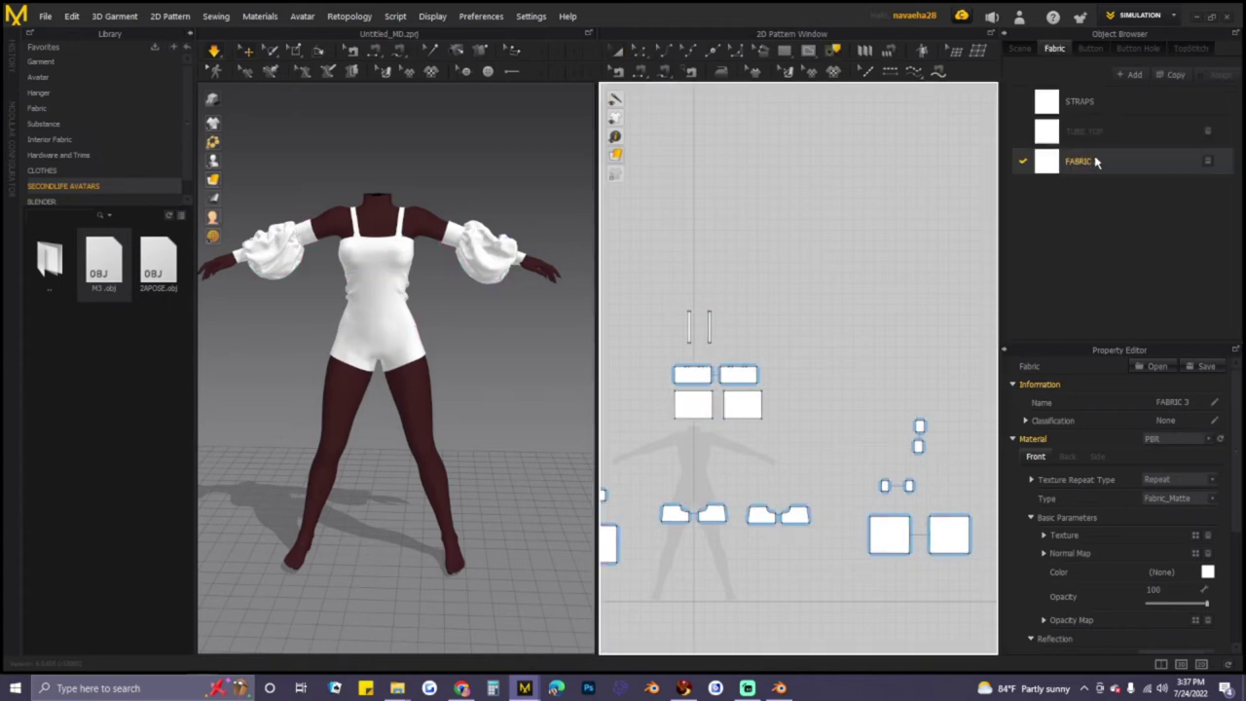
pyautogui.doubleClick(1094, 162)
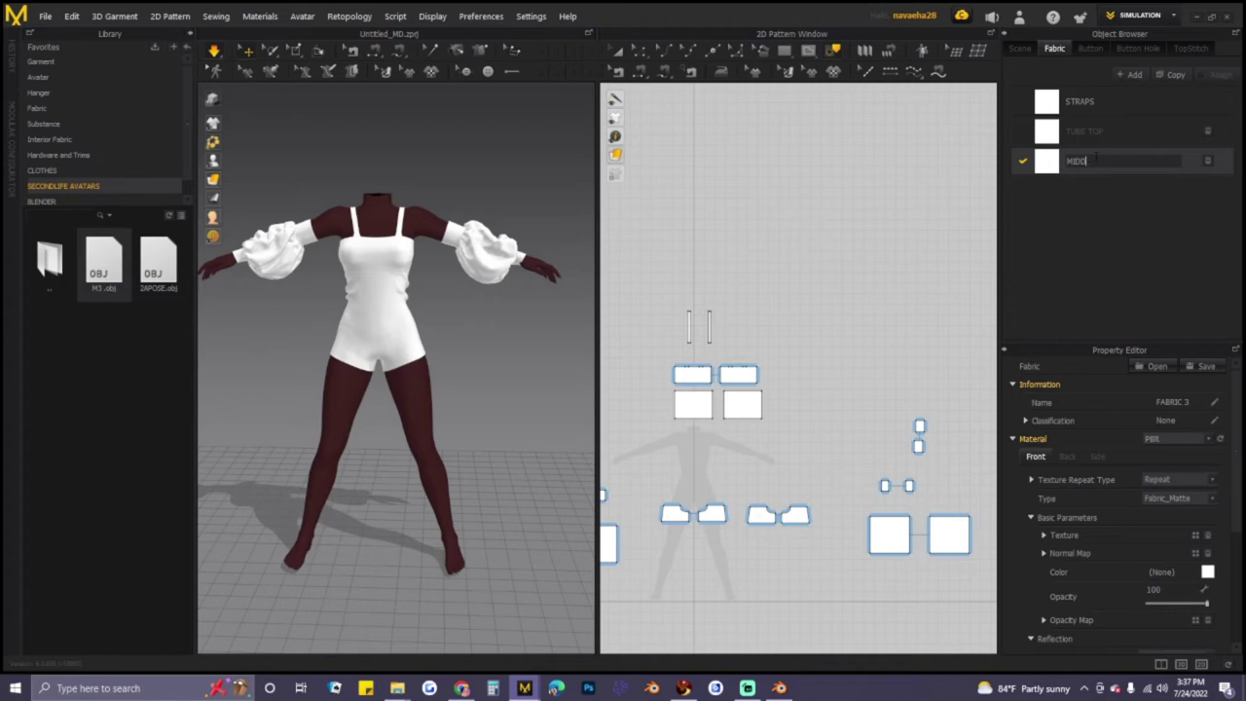
# - Add two more fabrics and name them SHORTS and ARM CUFFS
pyautogui.click(1128, 73)
pyautogui.doubleClick(1101, 192)
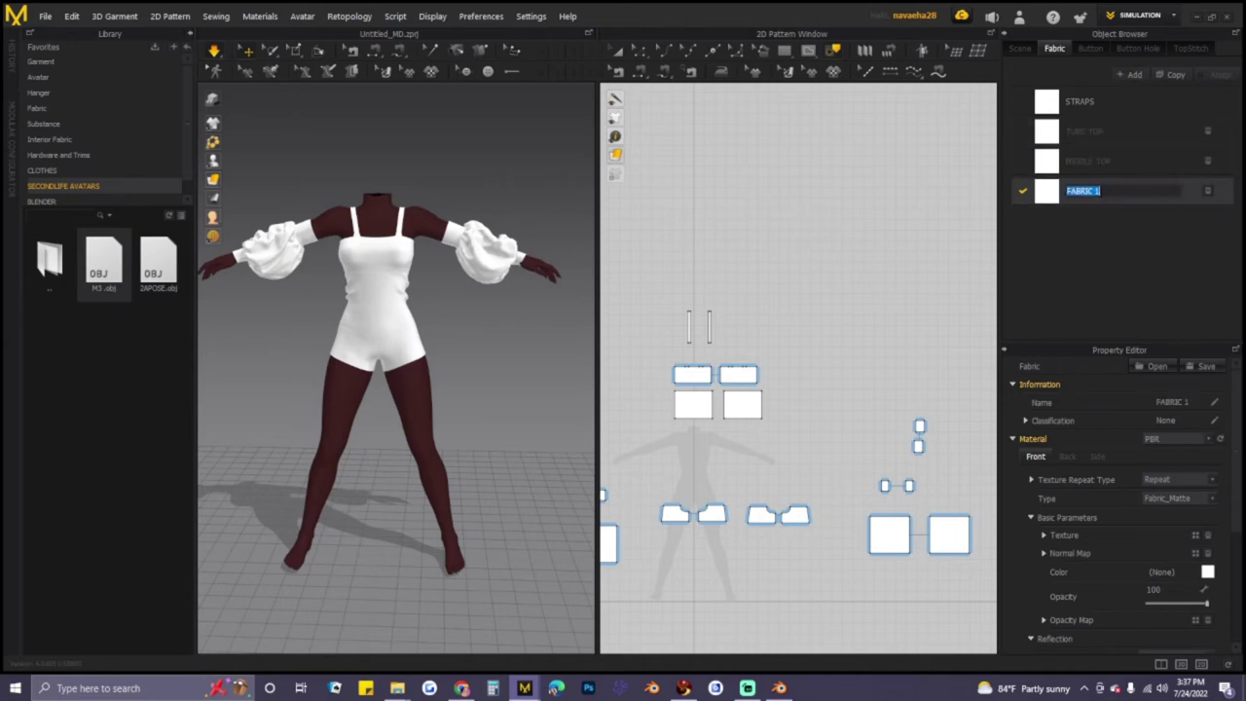
pyautogui.write('SHORTS')
pyautogui.click(1130, 74)
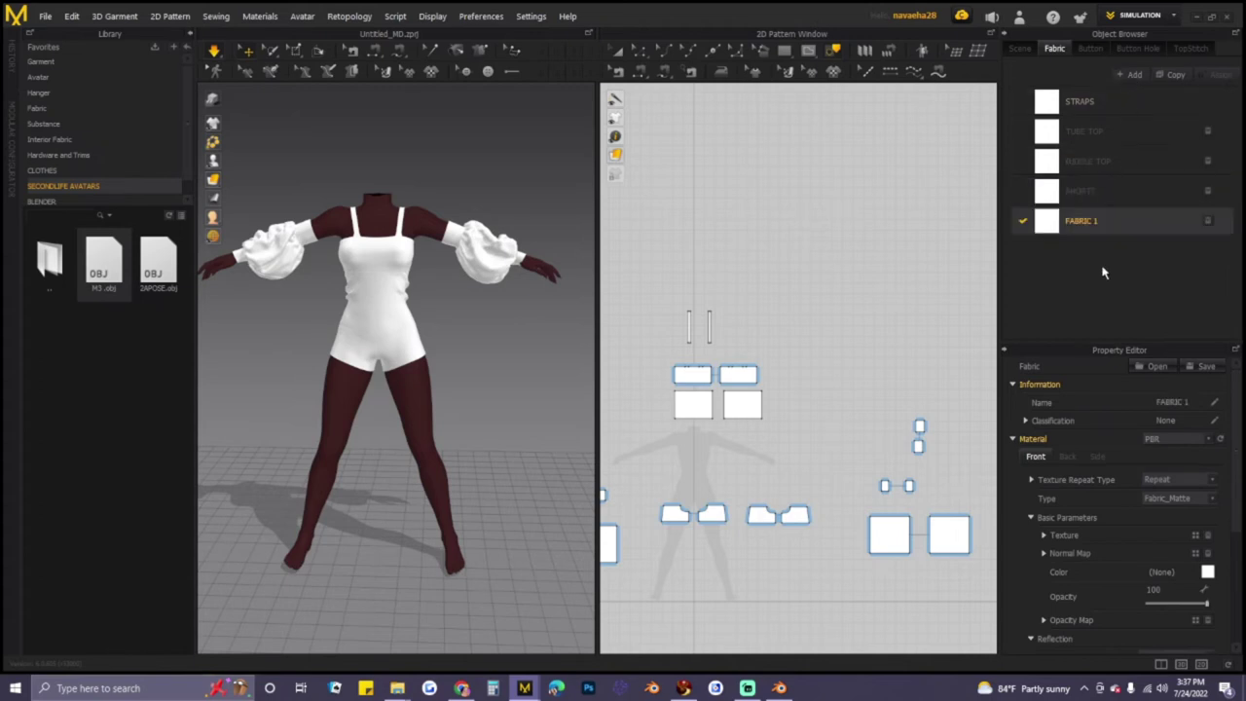
pyautogui.doubleClick(1088, 225)
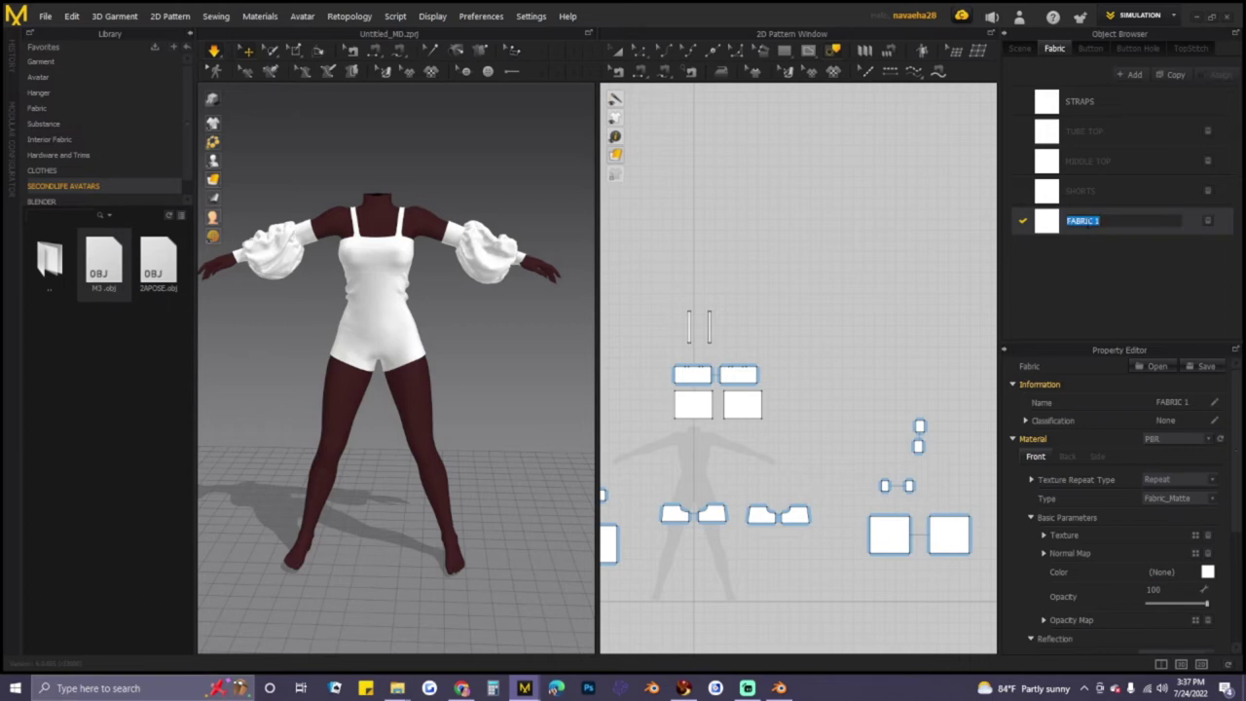
pyautogui.write('ARM CUFFS')
# - Add another fabric and name it PUFFY SLEEVES
pyautogui.click(1129, 74)
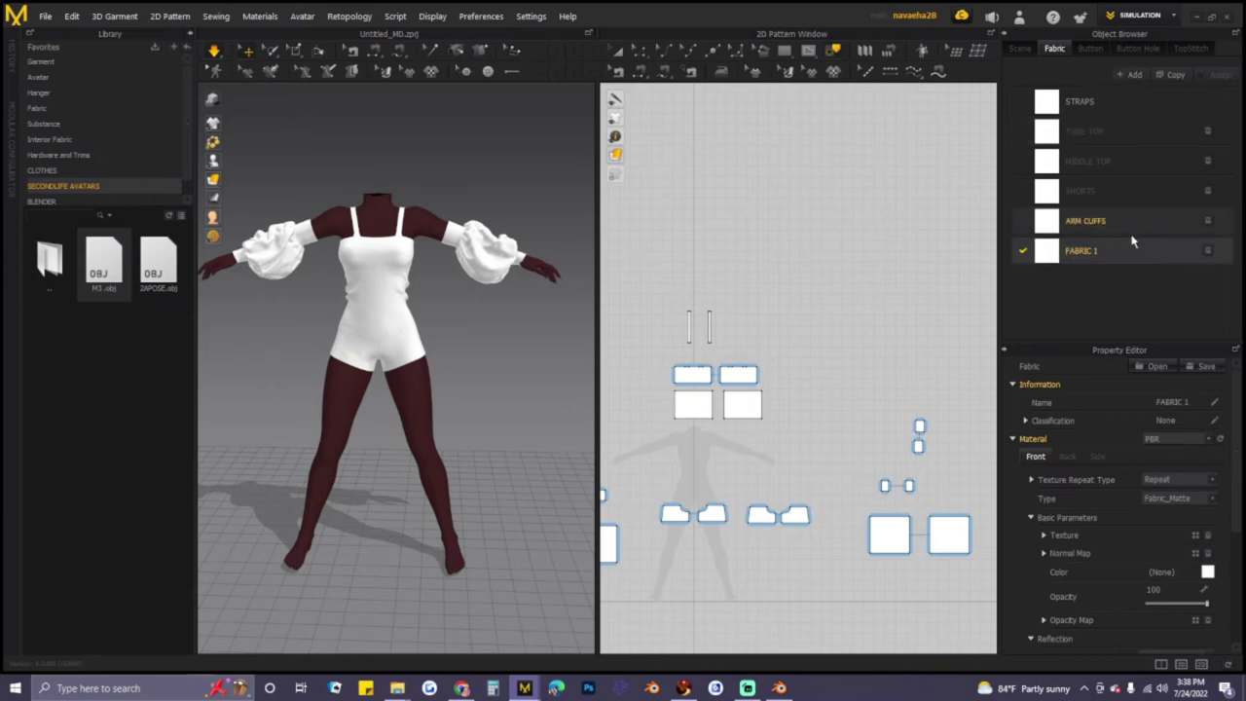
pyautogui.doubleClick(1088, 252)
pyautogui.write('B')
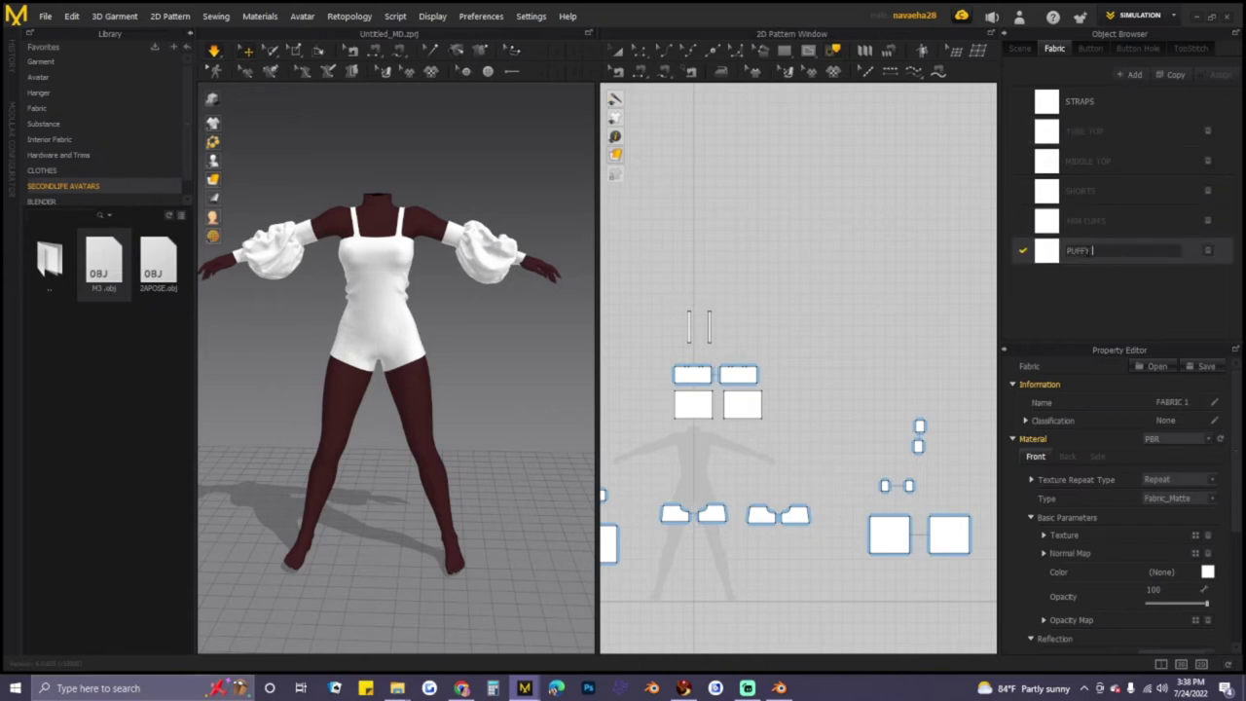
pyautogui.press('BackSpace')
pyautogui.press('BackSpace')
pyautogui.press('Return')
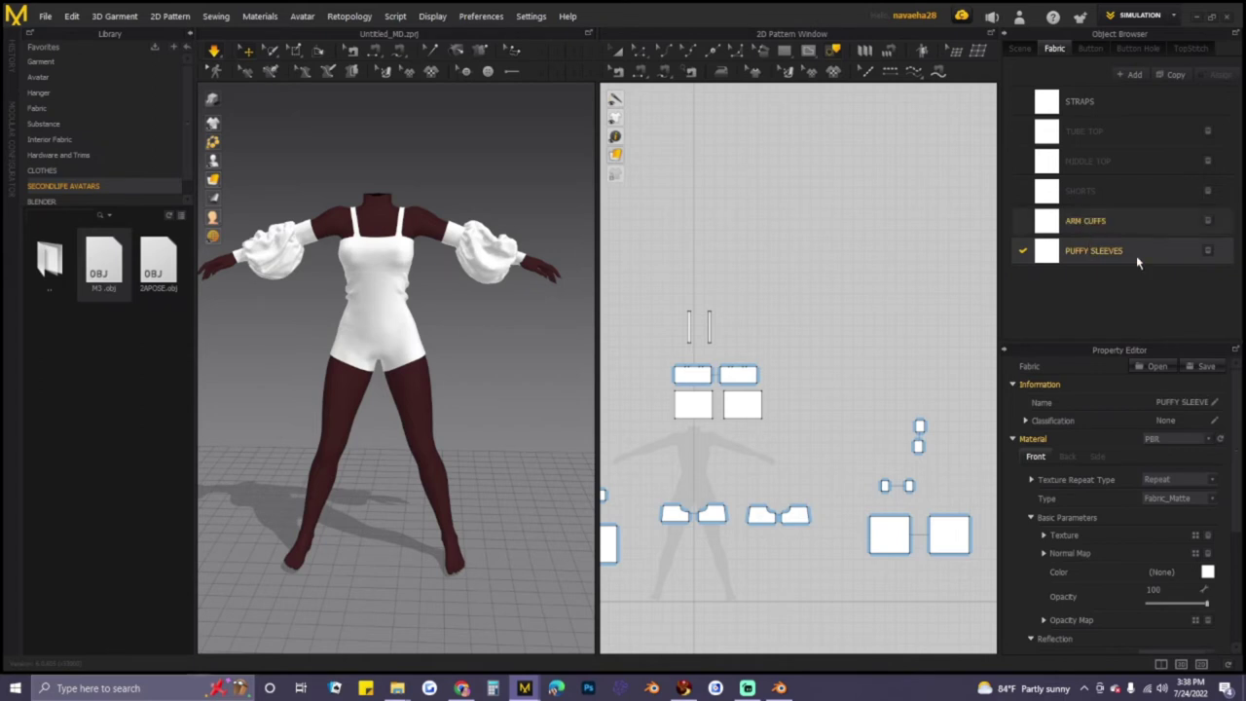
# - Set the STRAPS fabric colour to dark red 791A1A
pyautogui.click(1111, 105)
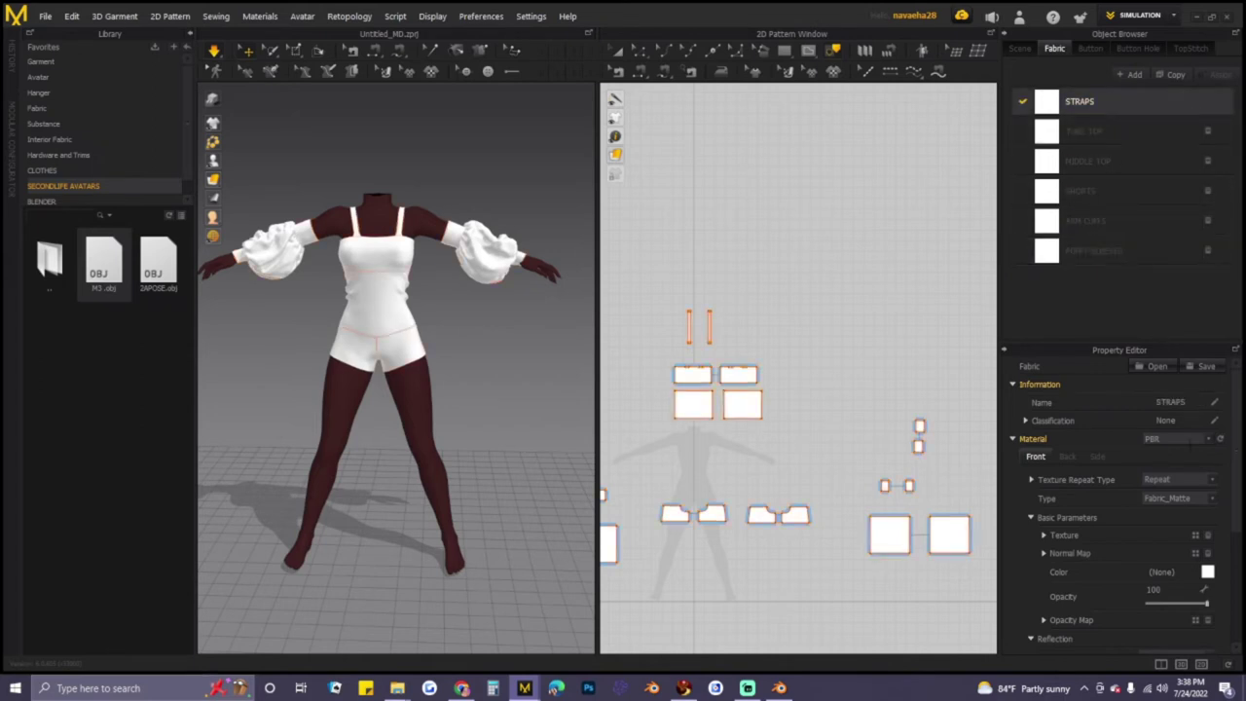
pyautogui.scroll(-1, 1223, 409)
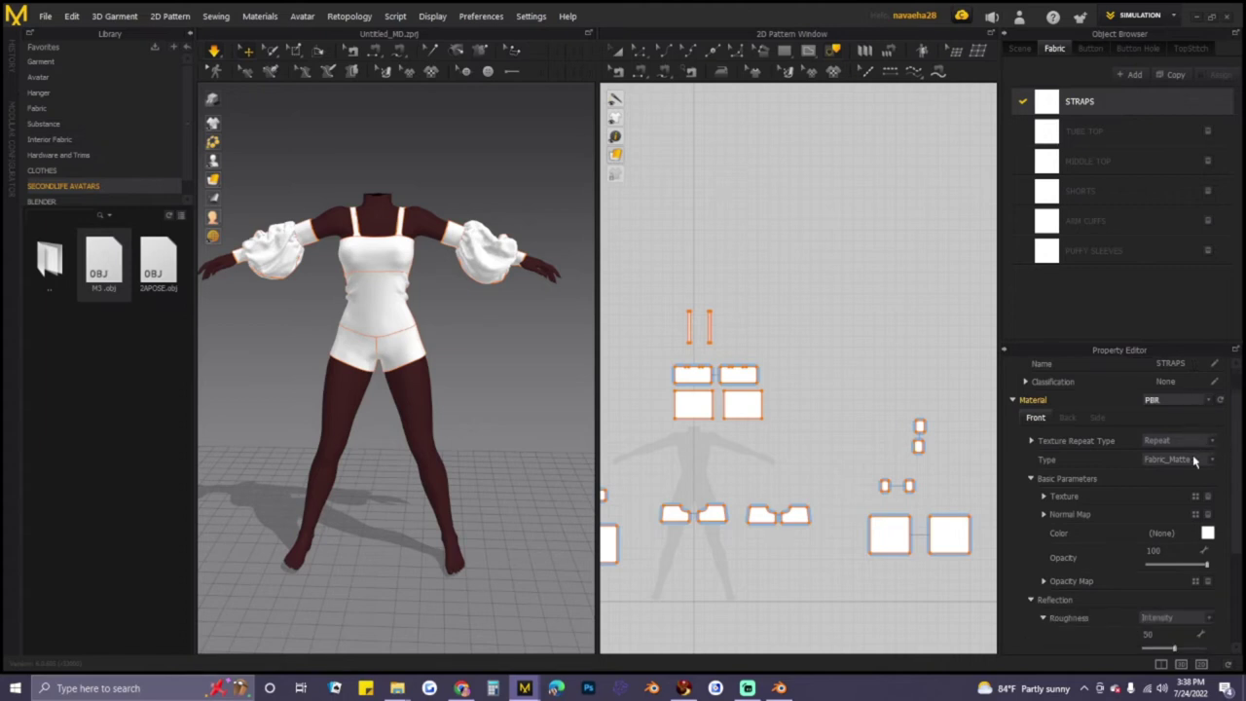
pyautogui.scroll(1, 1195, 460)
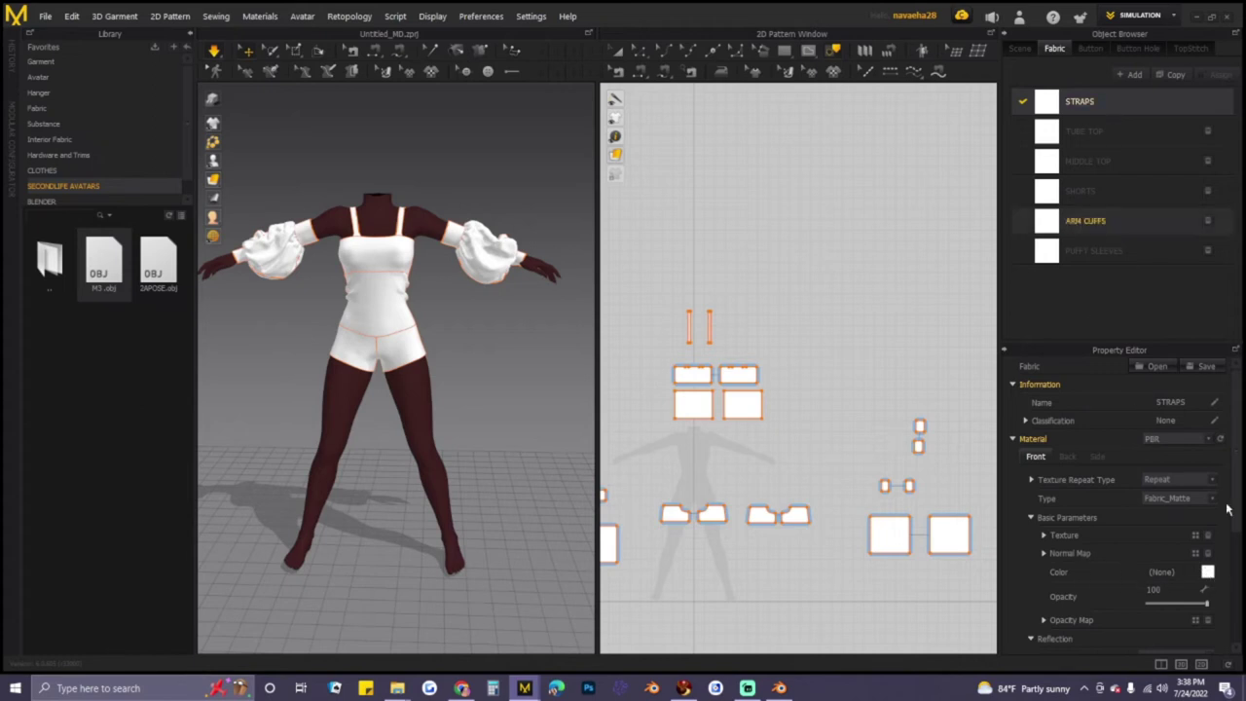
pyautogui.click(1207, 572)
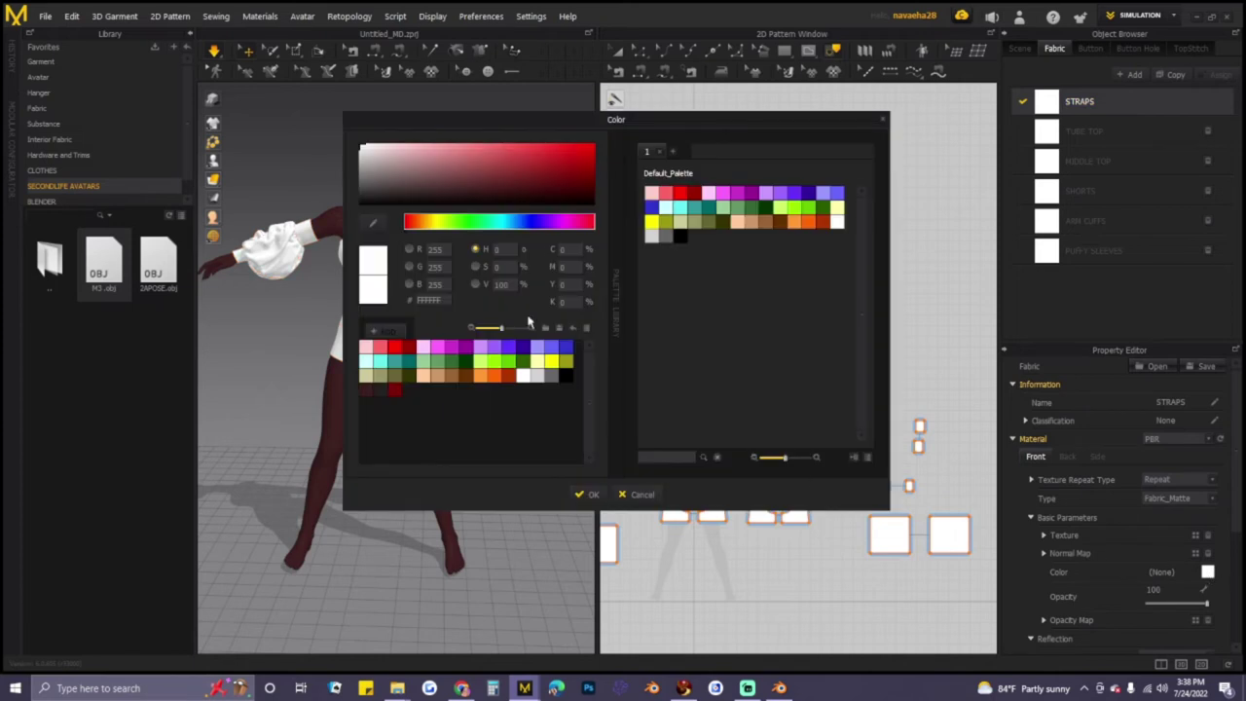
pyautogui.click(544, 175)
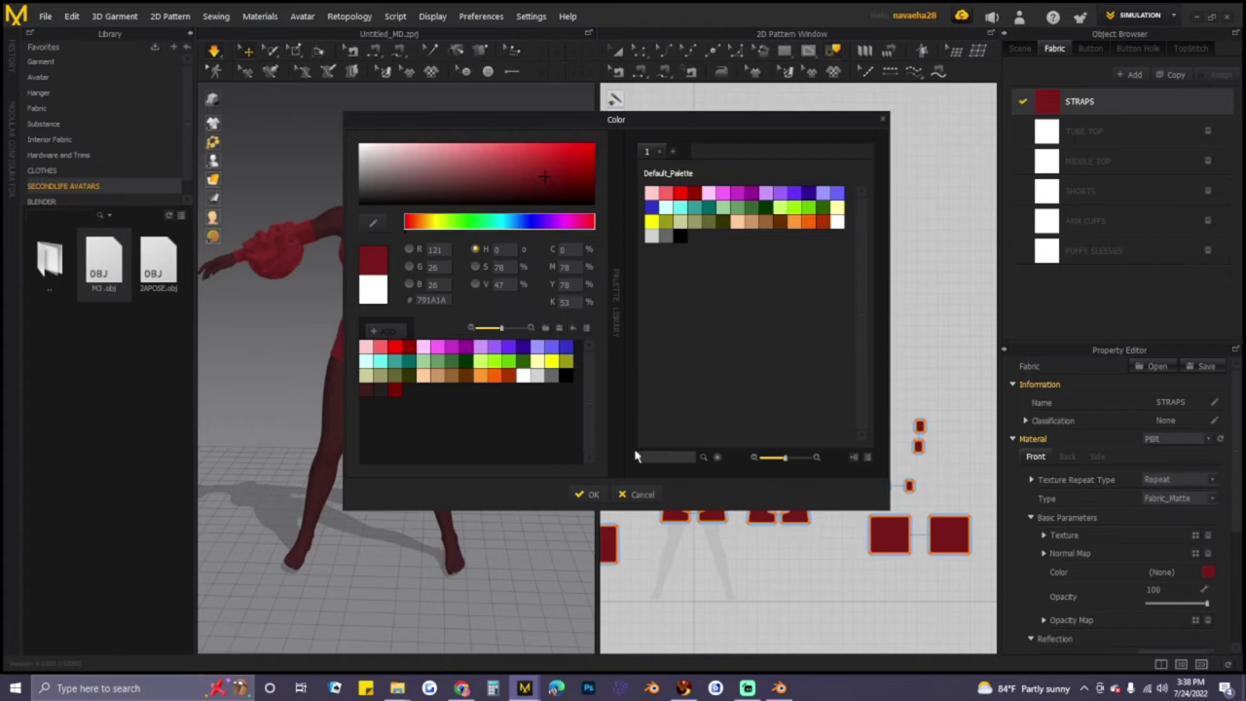
pyautogui.click(592, 495)
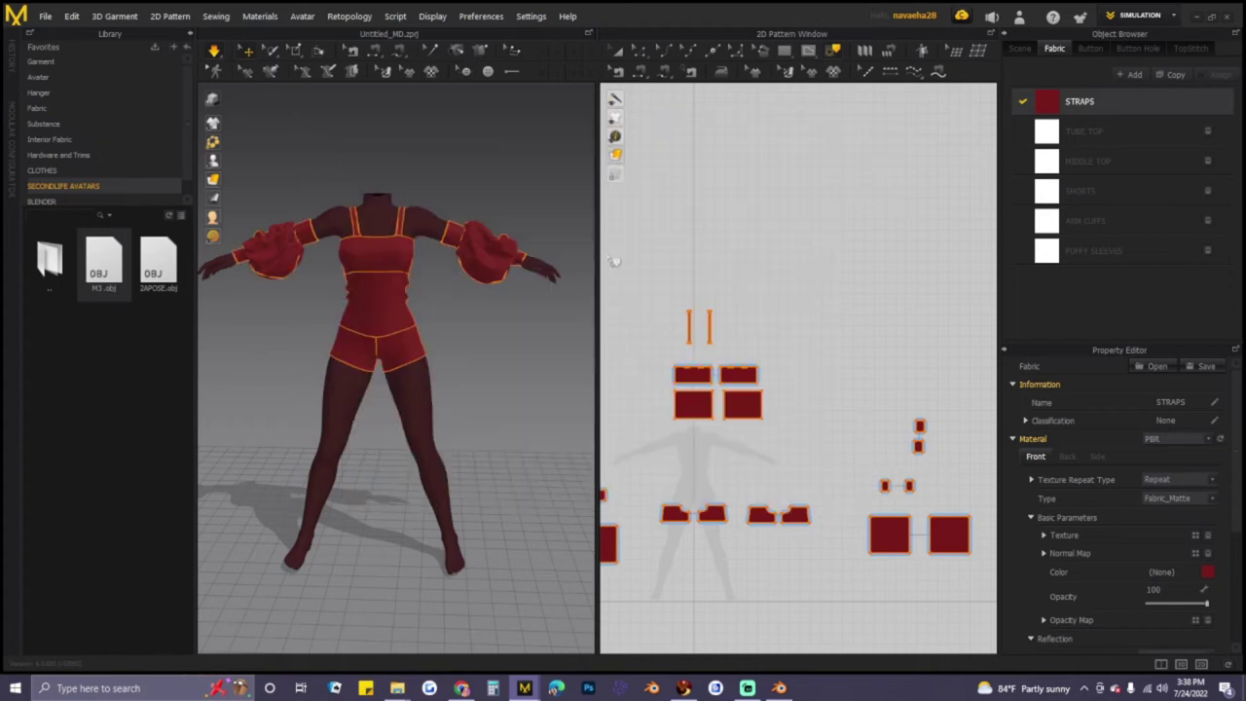
pyautogui.click(662, 201)
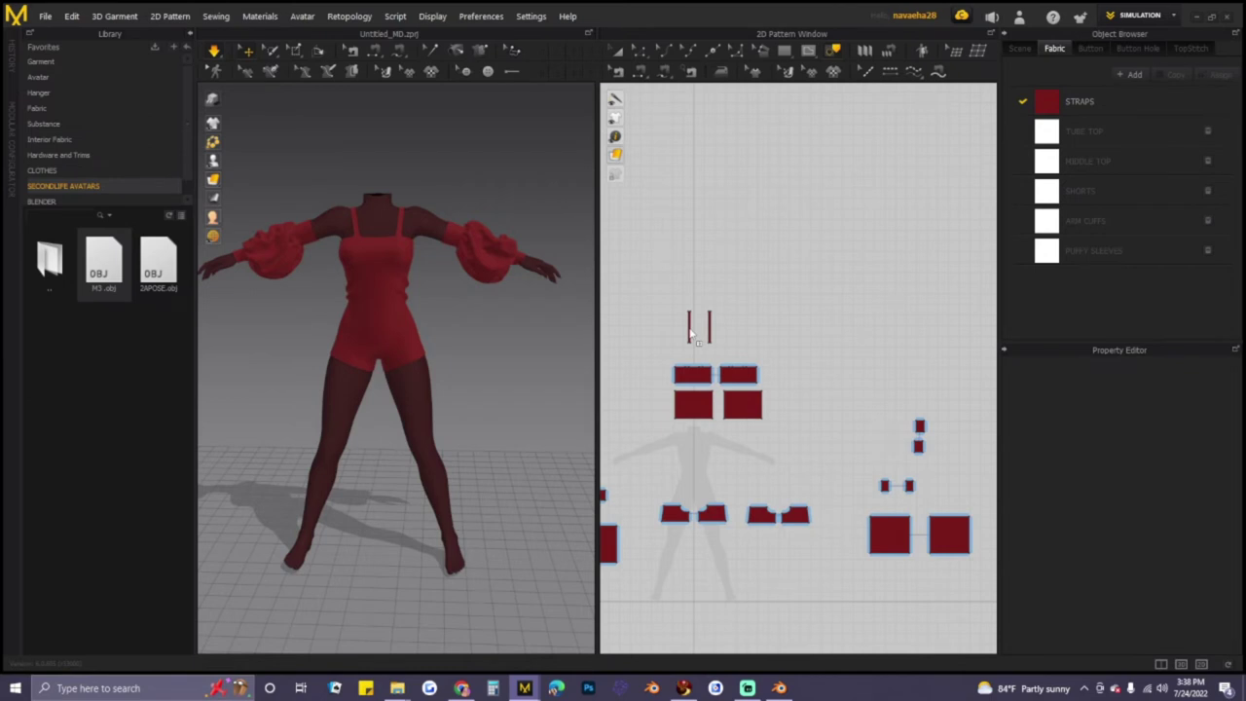
# - Assign the TUBE TOP fabric to the two upper bodice pieces and MIDDLE TOP to the two pieces below them
pyautogui.click(689, 331)
pyautogui.click(709, 331)
pyautogui.moveTo(1040, 139); pyautogui.dragTo(691, 375)
pyautogui.moveTo(1048, 136); pyautogui.dragTo(742, 376)
pyautogui.moveTo(1048, 161); pyautogui.dragTo(704, 405)
pyautogui.moveTo(1051, 163); pyautogui.dragTo(745, 409)
# - Assign the SHORTS fabric to the front and back shorts pattern pieces
pyautogui.moveTo(1049, 188); pyautogui.dragTo(675, 512)
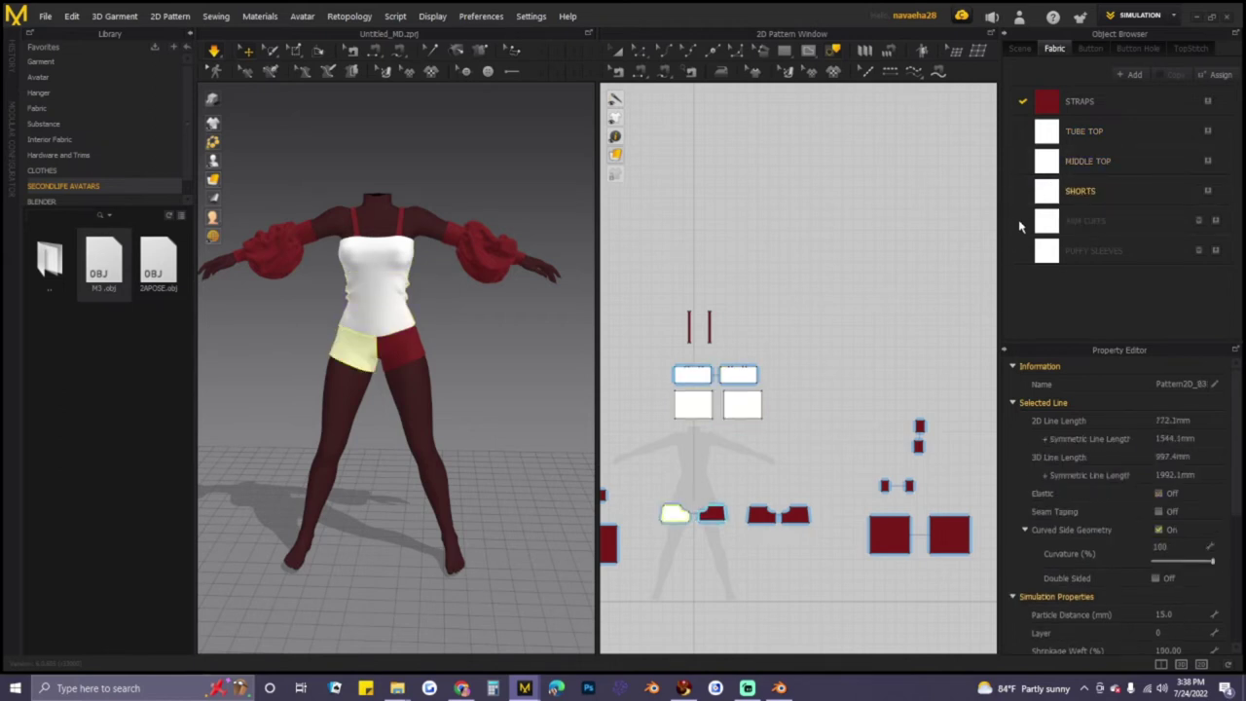
pyautogui.moveTo(1046, 190); pyautogui.dragTo(720, 516)
pyautogui.moveTo(1049, 196); pyautogui.dragTo(799, 515)
pyautogui.scroll(2, 831, 415)
pyautogui.moveTo(837, 403); pyautogui.dragTo(871, 304, button='middle')
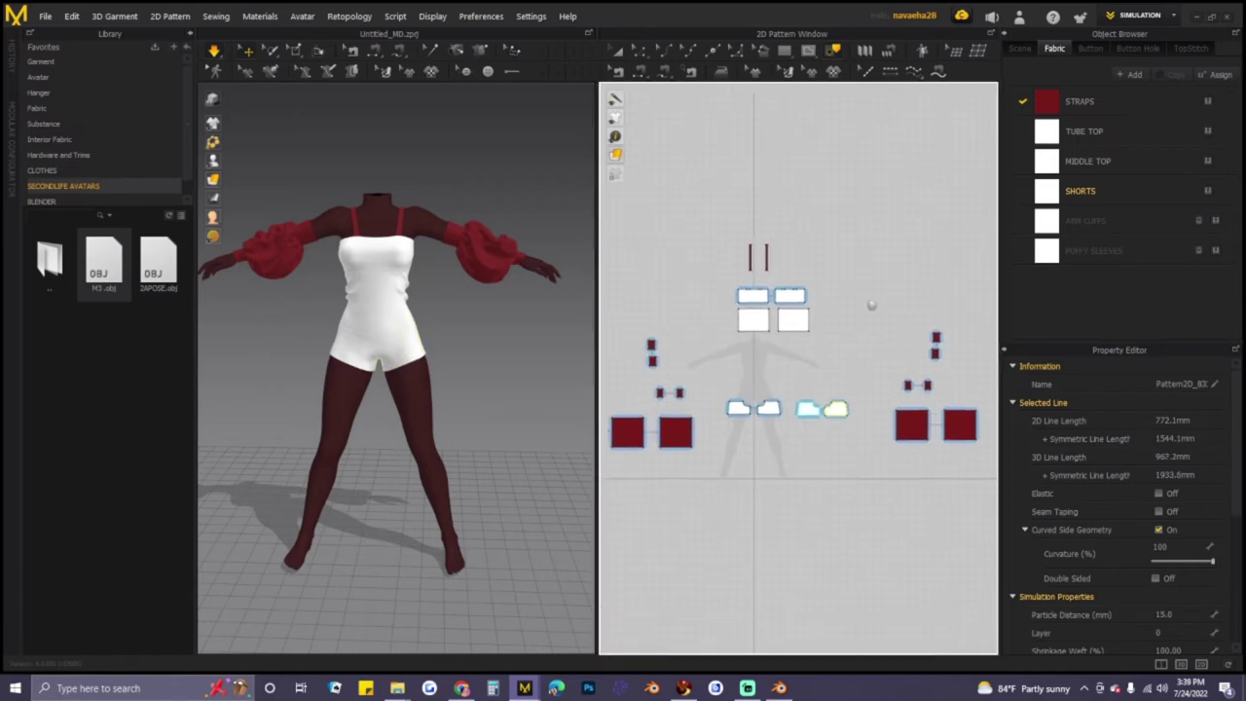
# - Move the four cuff pieces of one arm beside the other arm's cuff pieces in the 2D pattern layout
pyautogui.click(634, 331)
pyautogui.click(617, 51)
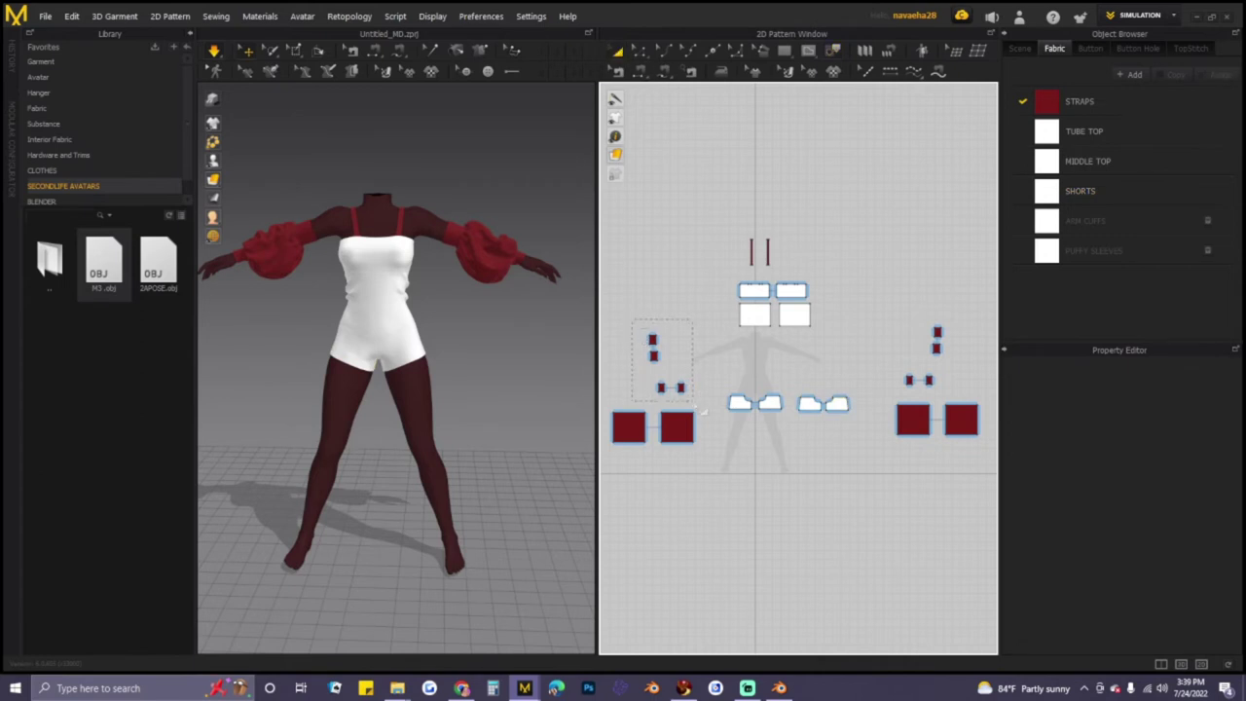
pyautogui.moveTo(695, 403); pyautogui.dragTo(695, 403)
pyautogui.moveTo(654, 353); pyautogui.dragTo(864, 349)
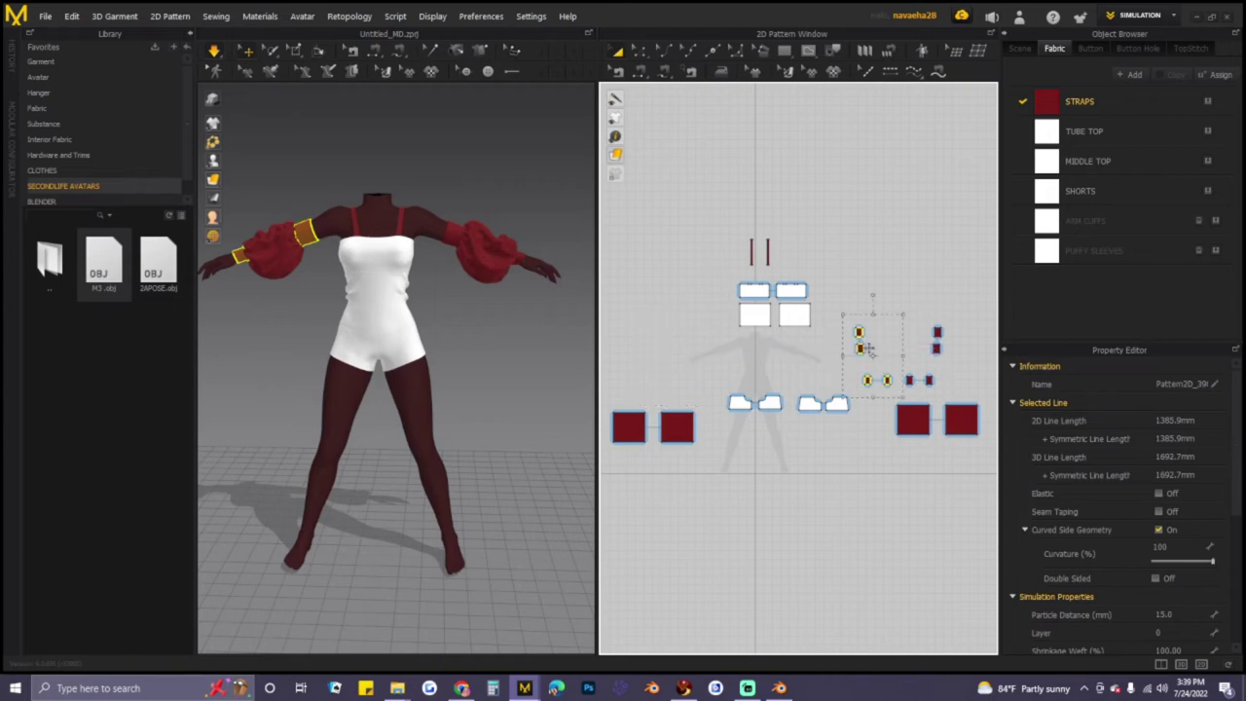
pyautogui.click(877, 428)
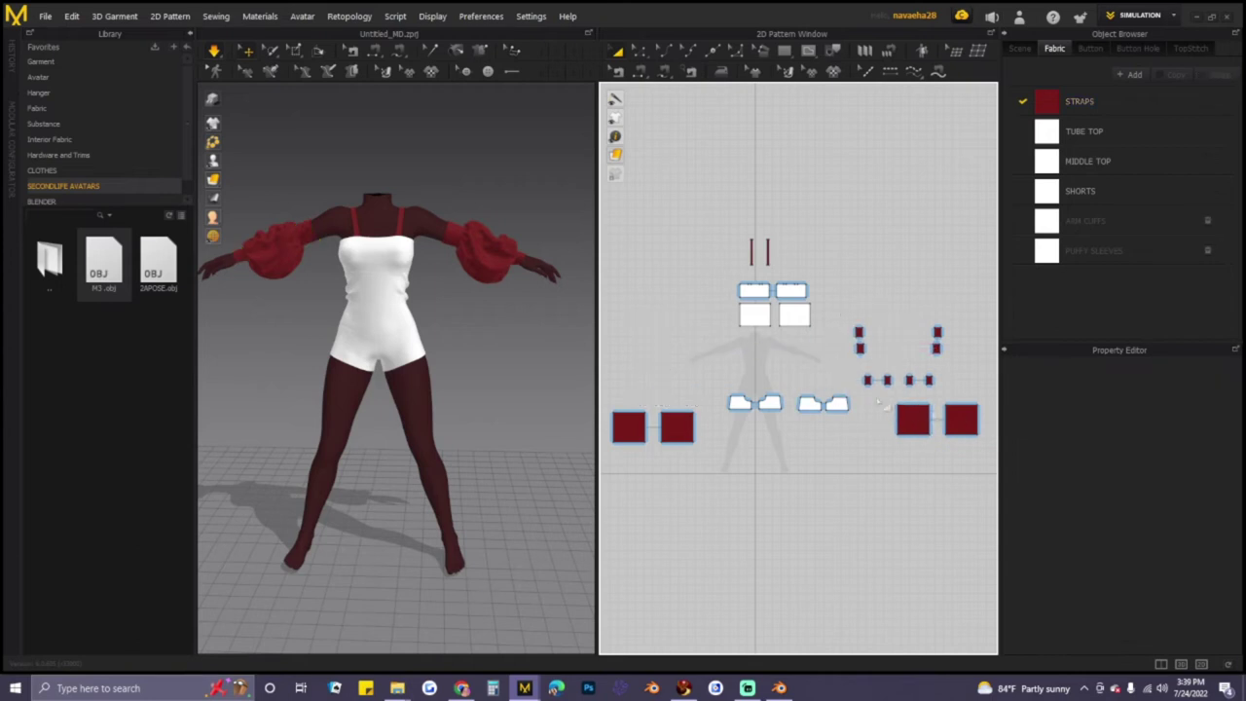
# - Group the four large puffy sleeve panels together in two rows beside the bodice pieces in the 2D layout
pyautogui.moveTo(988, 452); pyautogui.dragTo(682, 380)
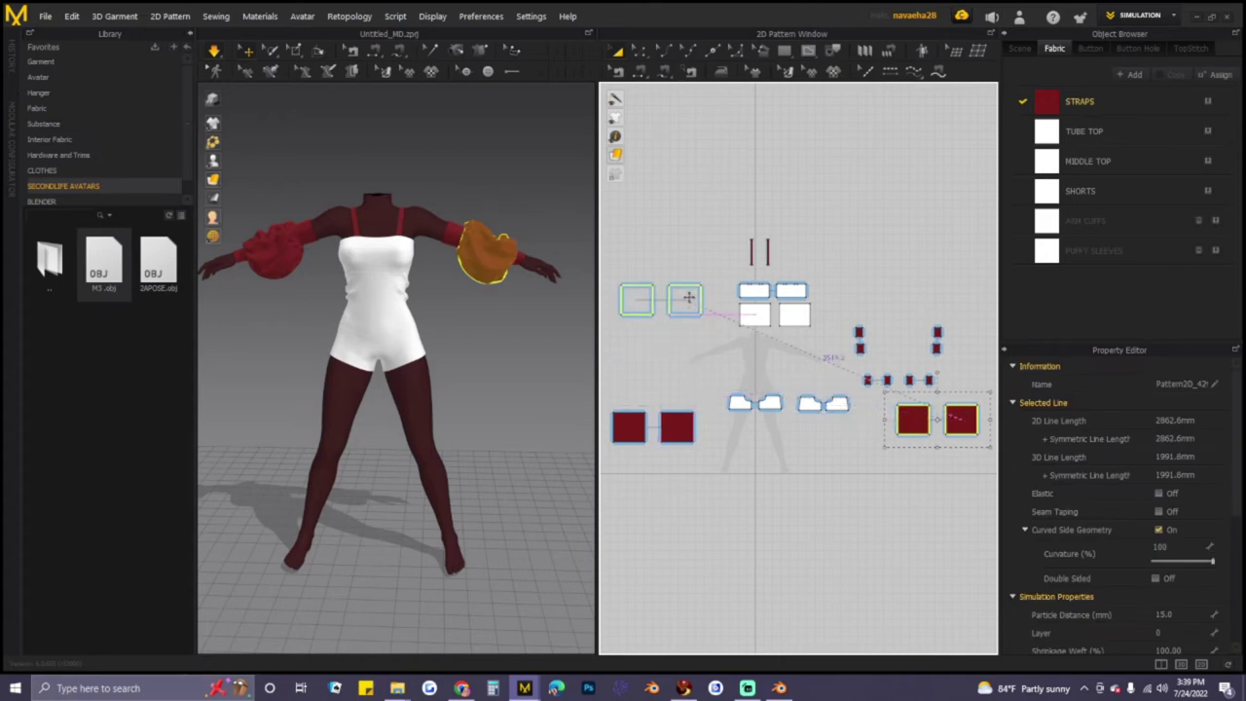
pyautogui.click(683, 303)
pyautogui.moveTo(610, 405); pyautogui.dragTo(707, 454)
pyautogui.hotkey('ctrl', 'c')
pyautogui.hotkey('ctrl', 'v')
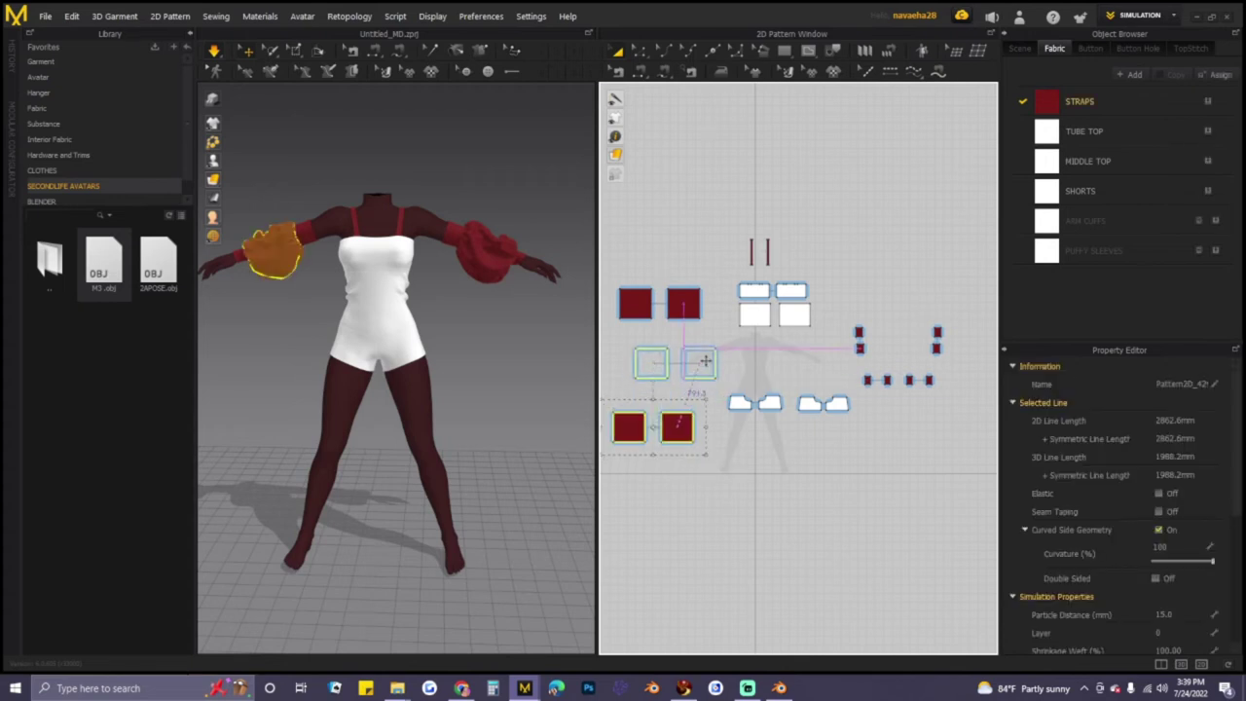
pyautogui.click(690, 352)
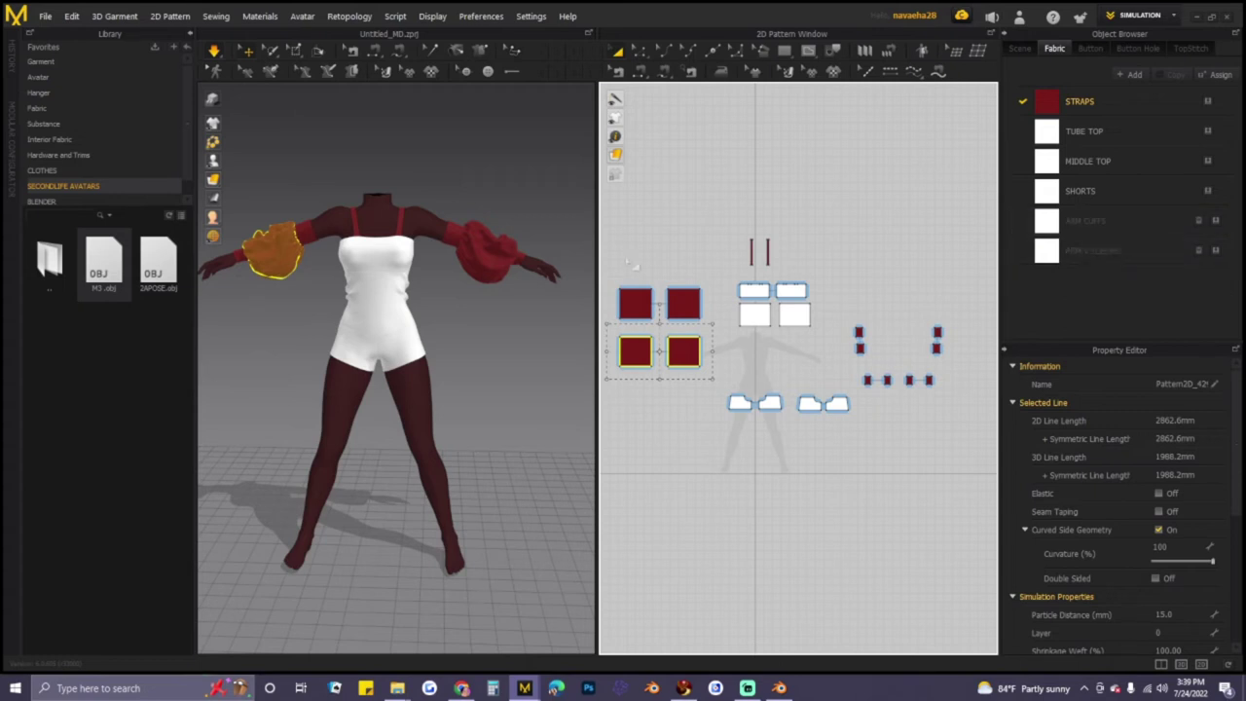
# - Assign the ARM CUFFS fabric to the eight small cuff pieces and PUFFY SLEEVES to the four large sleeve panels
pyautogui.moveTo(847, 314); pyautogui.dragTo(973, 414)
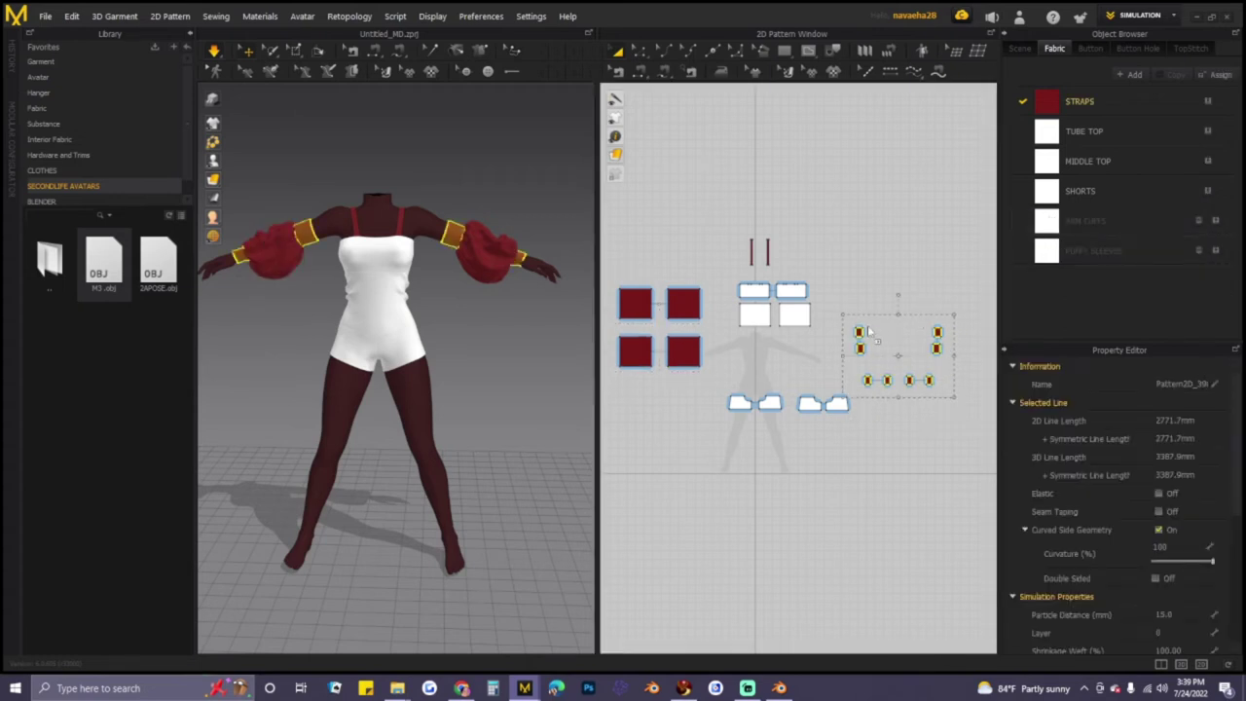
pyautogui.moveTo(869, 336); pyautogui.dragTo(865, 333)
pyautogui.moveTo(644, 295); pyautogui.dragTo(694, 293, button='middle')
pyautogui.moveTo(645, 263); pyautogui.dragTo(719, 392)
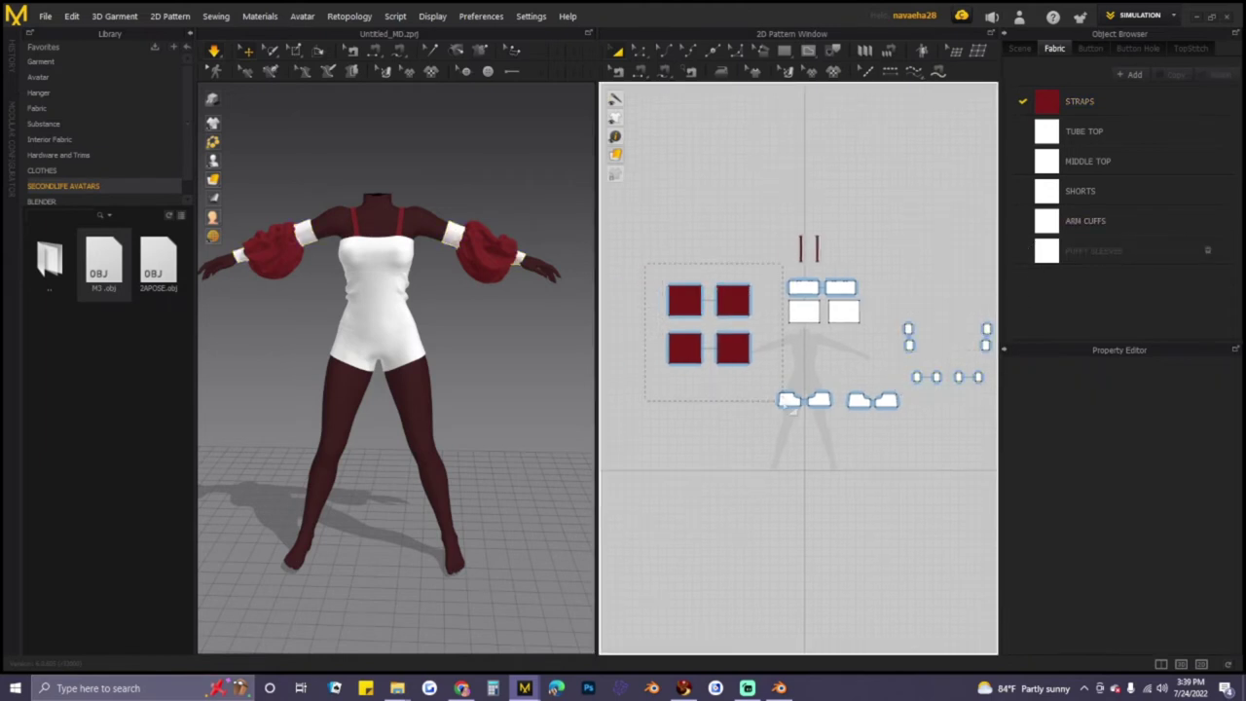
pyautogui.moveTo(790, 407); pyautogui.dragTo(790, 406)
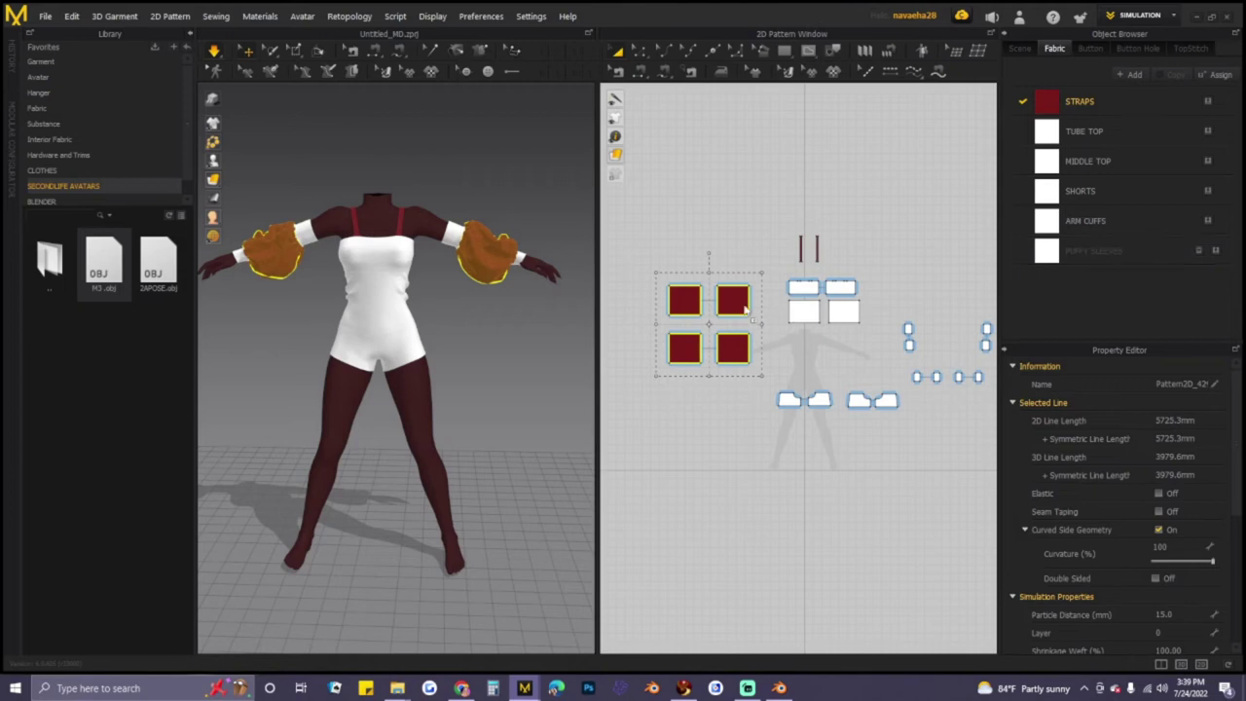
pyautogui.click(570, 354)
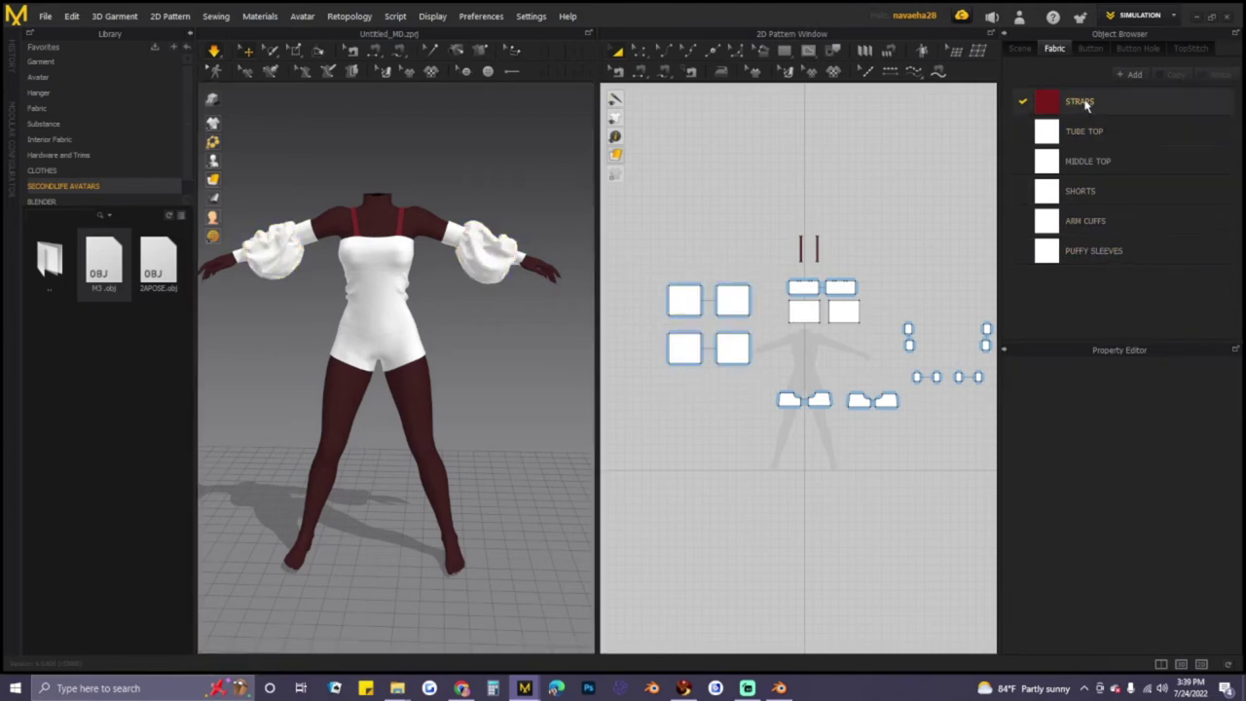
# - Load a solid black texture onto the STRAPS fabric
pyautogui.click(1082, 103)
pyautogui.moveTo(886, 452); pyautogui.dragTo(837, 417, button='right')
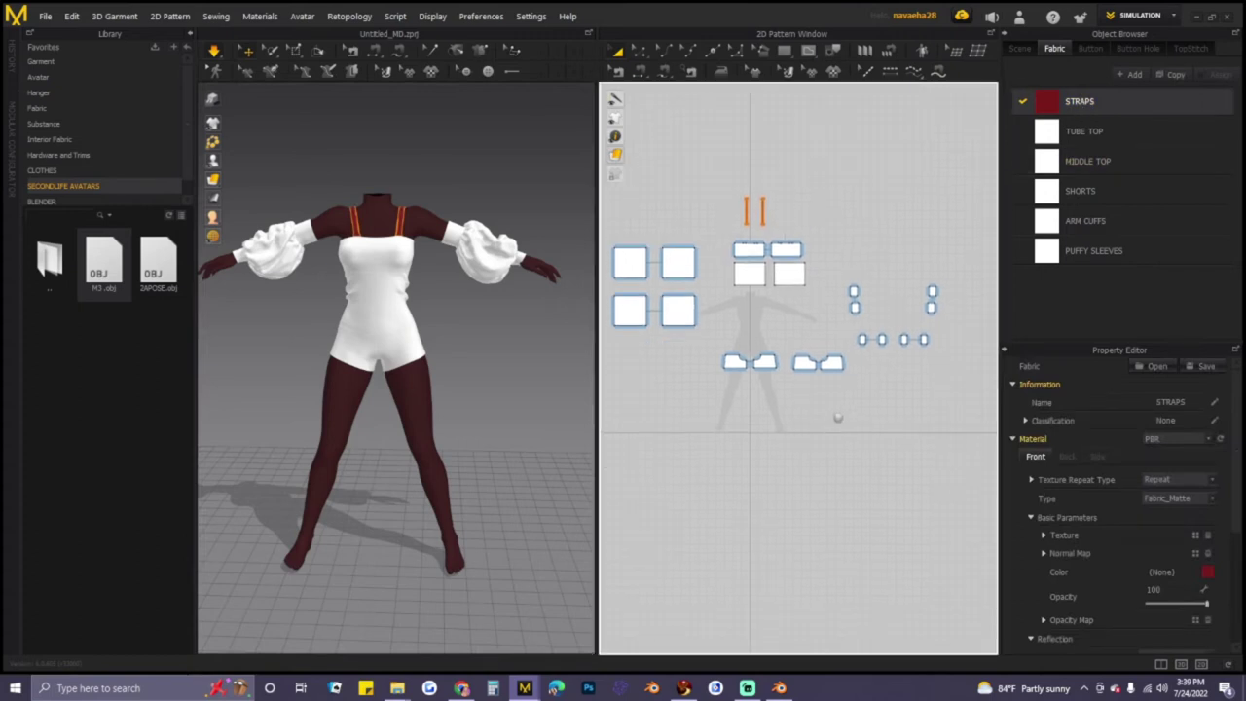
pyautogui.click(1090, 131)
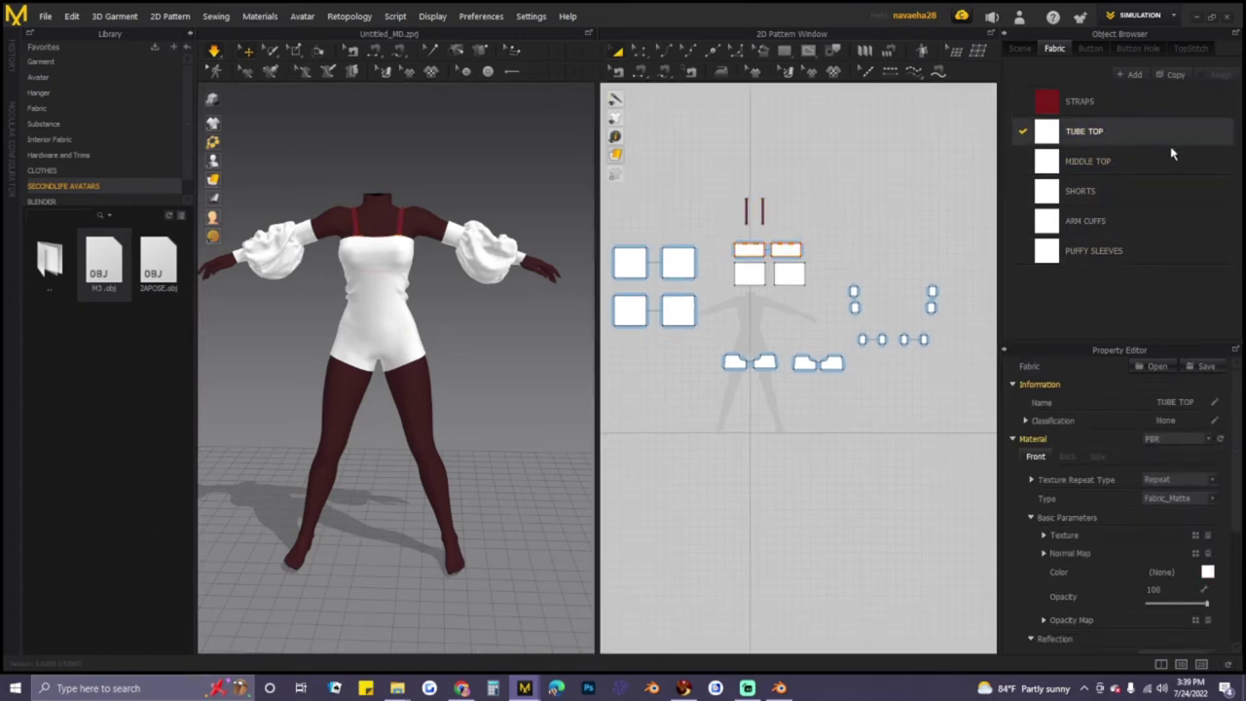
pyautogui.click(1085, 102)
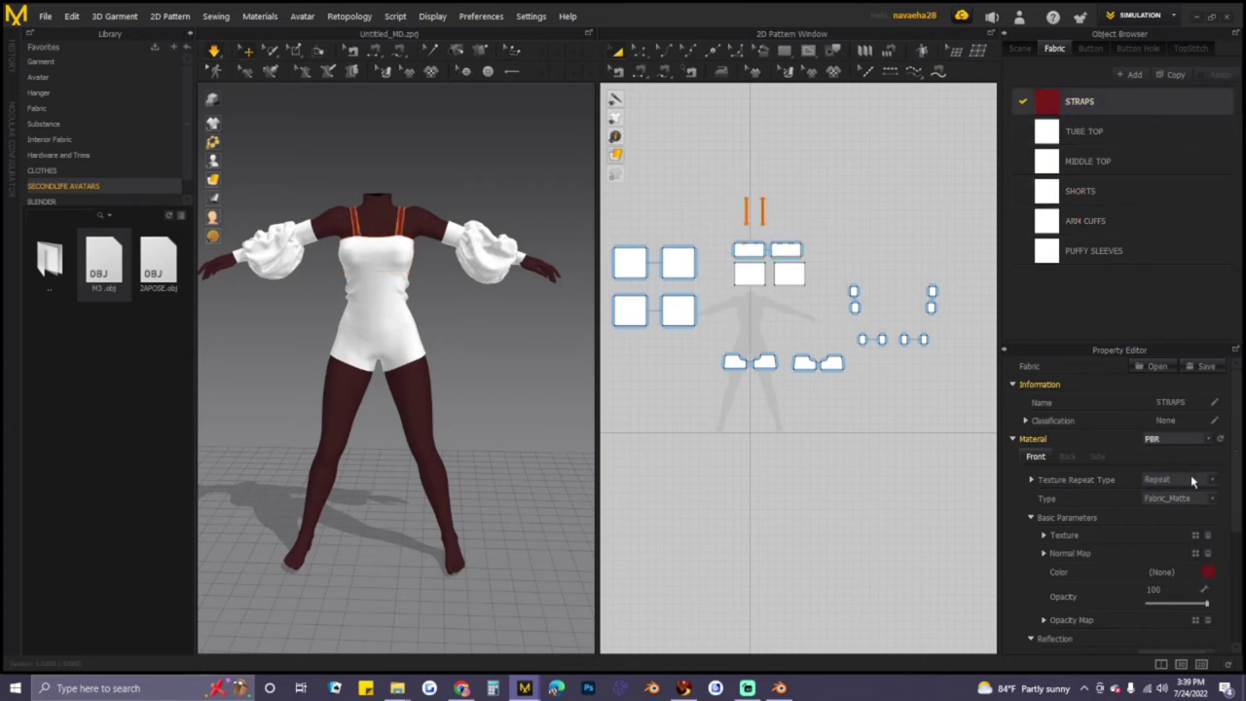
pyautogui.click(1196, 536)
pyautogui.moveTo(409, 15); pyautogui.dragTo(1245, 195)
# - Load the black texture with white geometric squares onto the TUBE TOP fabric
pyautogui.scroll(4, 467, 334)
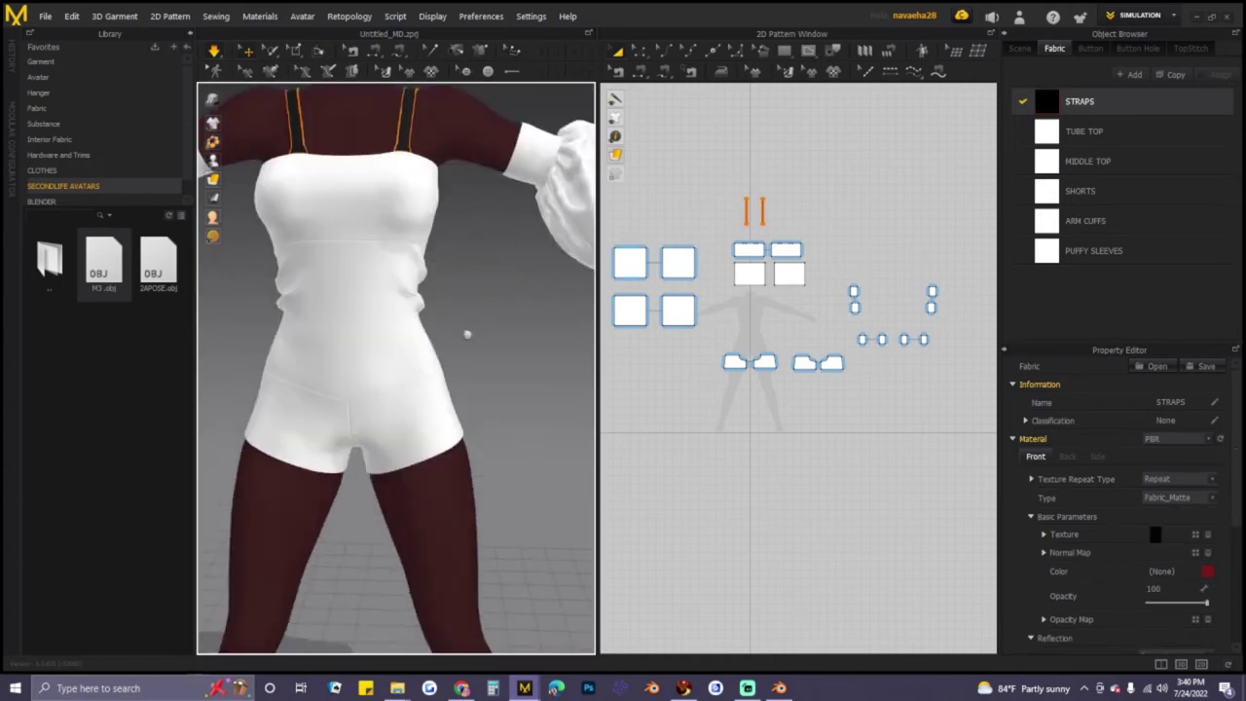
pyautogui.moveTo(467, 334); pyautogui.dragTo(503, 439, button='middle')
pyautogui.click(1118, 130)
pyautogui.click(1195, 535)
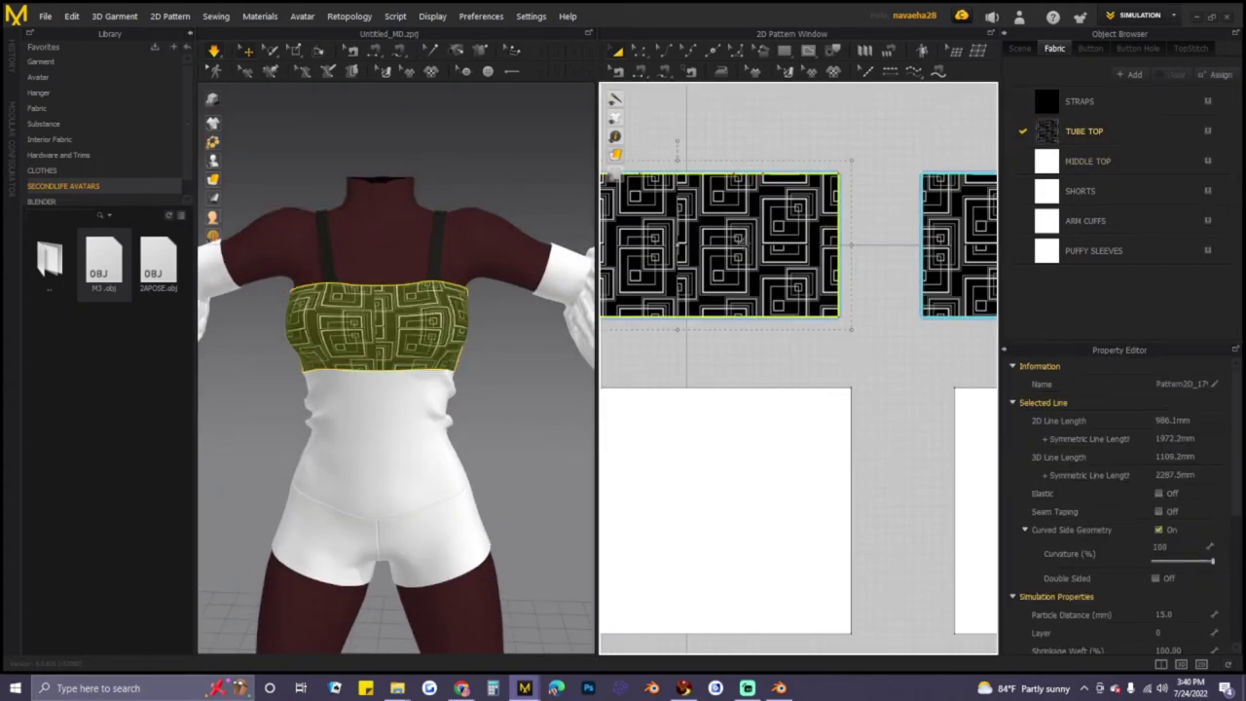
# - Enlarge and reposition the geometric texture on the tube top pattern pieces with the Edit Texture tool
pyautogui.click(787, 71)
pyautogui.moveTo(741, 234); pyautogui.dragTo(874, 242)
pyautogui.scroll(-3, 878, 240)
pyautogui.scroll(2, 879, 239)
pyautogui.moveTo(948, 132); pyautogui.dragTo(959, 158)
pyautogui.scroll(-2, 784, 297)
pyautogui.moveTo(784, 297); pyautogui.dragTo(727, 287, button='middle')
pyautogui.moveTo(915, 251); pyautogui.dragTo(902, 251)
pyautogui.moveTo(777, 383)
pyautogui.mouseDown(button='middle')
pyautogui.moveTo(614, 374)
pyautogui.moveTo(759, 375)
pyautogui.mouseUp(button='middle')
pyautogui.click(759, 375)
# - Load the geometric squares texture onto the MIDDLE TOP fabric and enlarge its pattern to suit the tube top
pyautogui.click(1104, 165)
pyautogui.click(1193, 535)
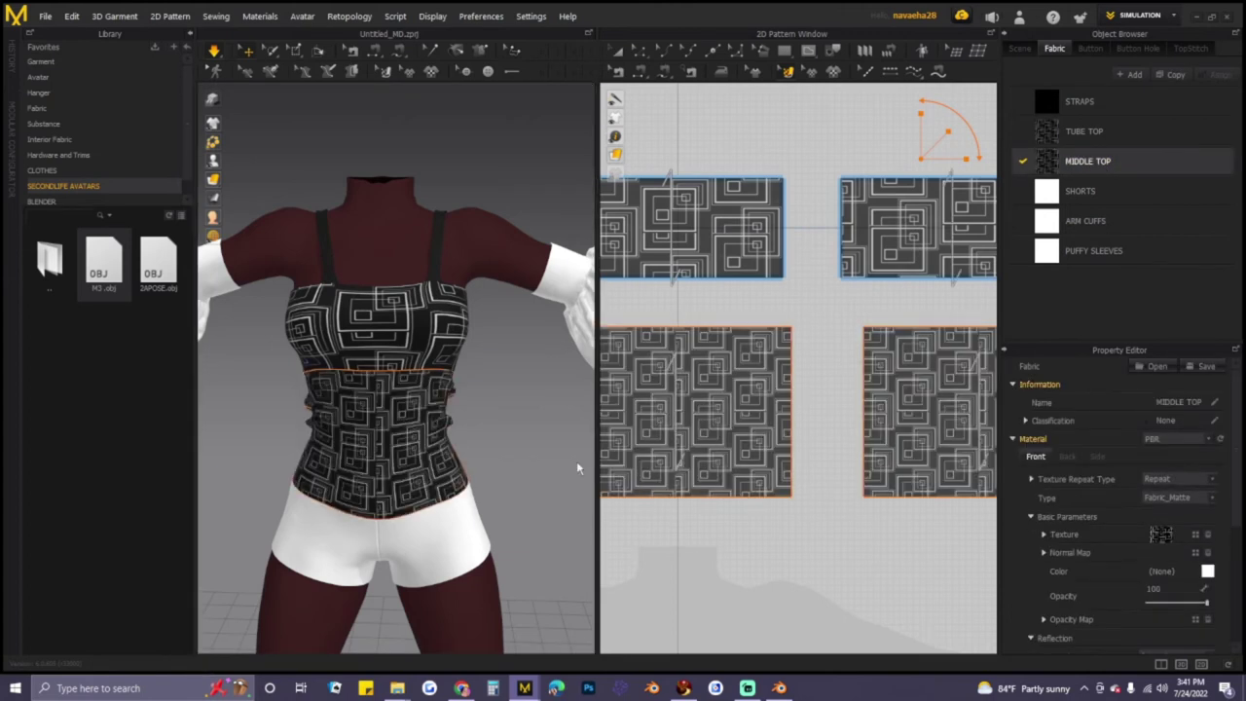
pyautogui.moveTo(510, 438); pyautogui.dragTo(528, 341, button='middle')
pyautogui.click(754, 412)
pyautogui.moveTo(754, 413); pyautogui.dragTo(717, 396)
pyautogui.scroll(3, 461, 383)
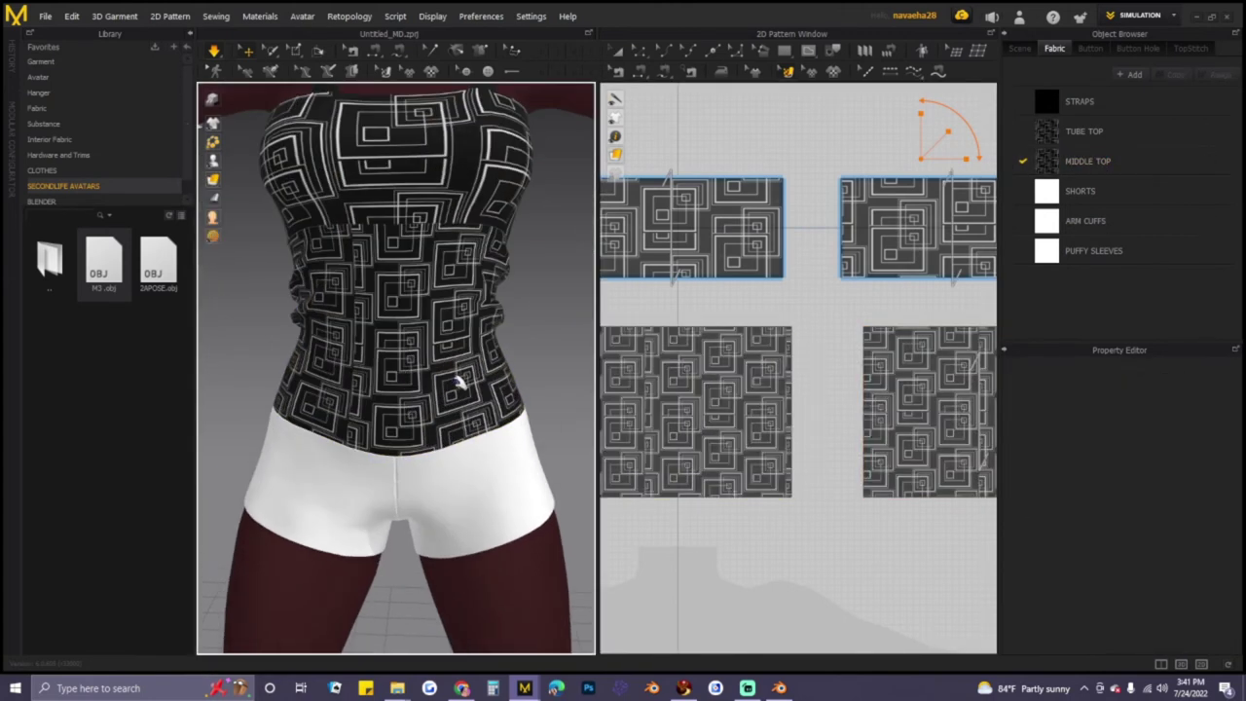
pyautogui.scroll(-3, 462, 384)
pyautogui.click(526, 397)
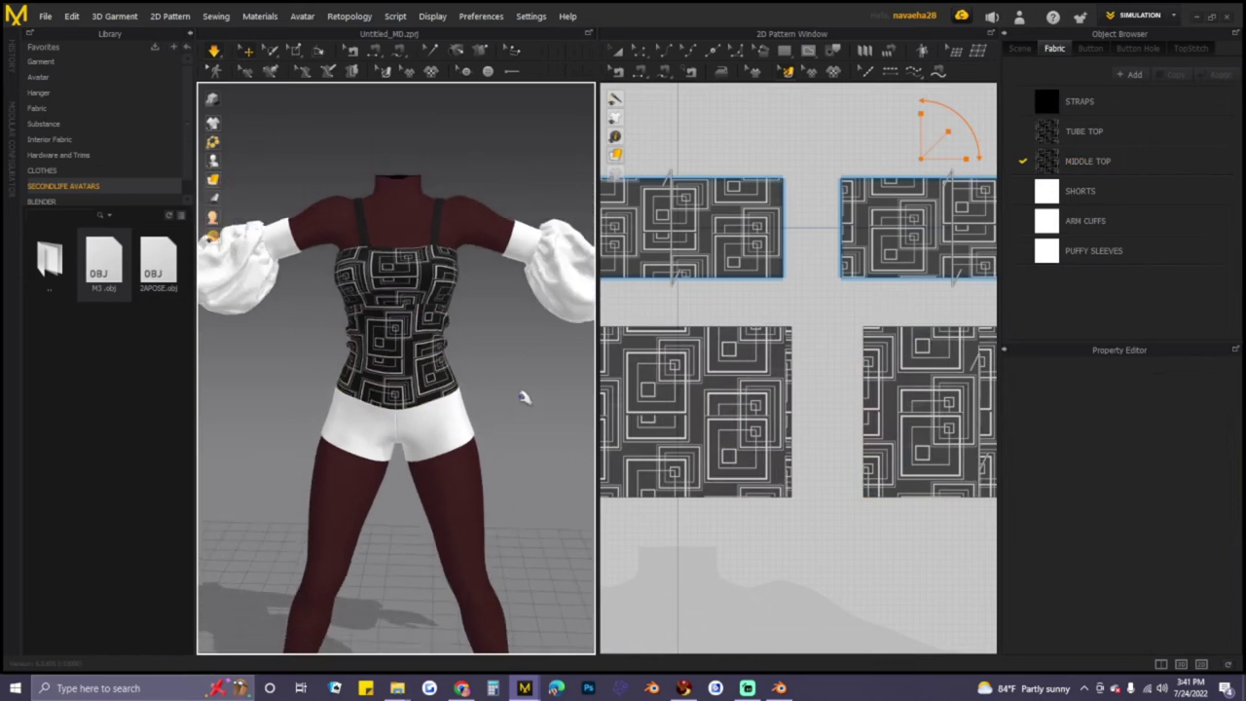
# - Shift the geometric texture on the middle top pieces to line up with the tube top pattern
pyautogui.scroll(2, 492, 377)
pyautogui.moveTo(713, 371)
pyautogui.mouseDown()
pyautogui.moveTo(706, 402)
pyautogui.moveTo(698, 387)
pyautogui.mouseUp()
pyautogui.click(510, 361)
pyautogui.click(697, 371)
pyautogui.click(545, 341)
pyautogui.click(548, 350)
# - Load the solid black texture onto SHORTS and ARM CUFFS, and the geometric squares texture onto PUFFY SLEEVES
pyautogui.click(1075, 192)
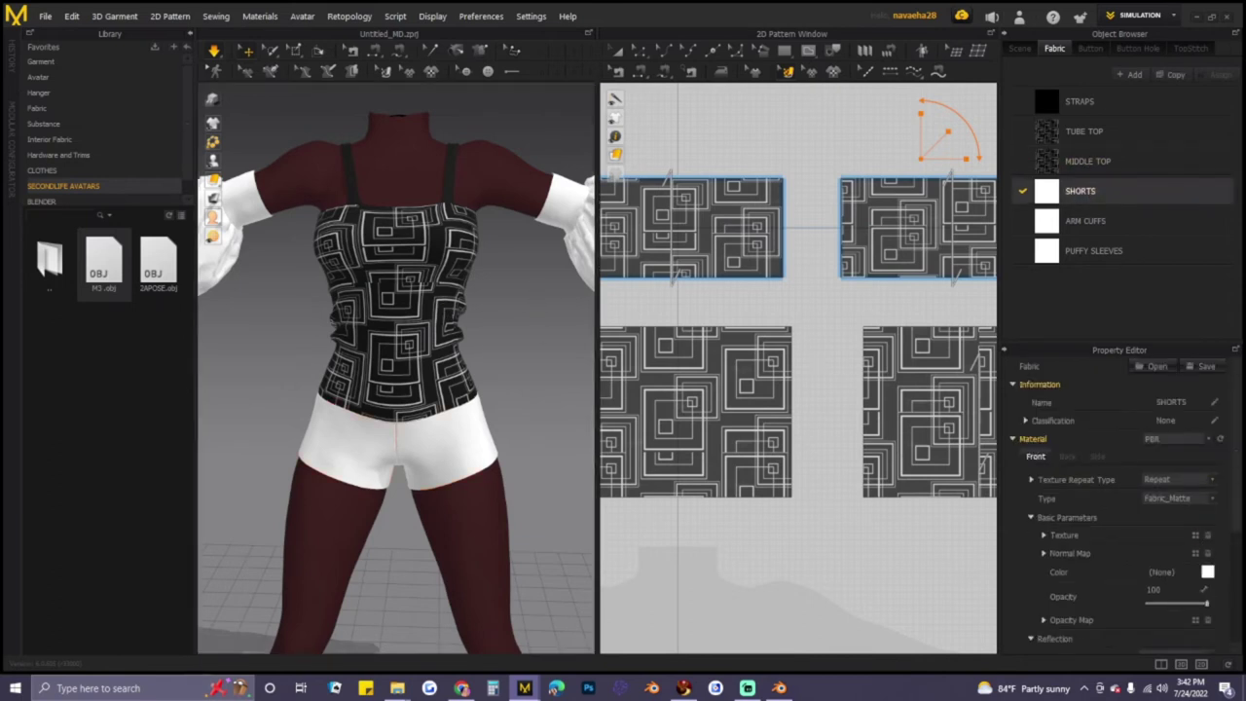
pyautogui.click(1086, 221)
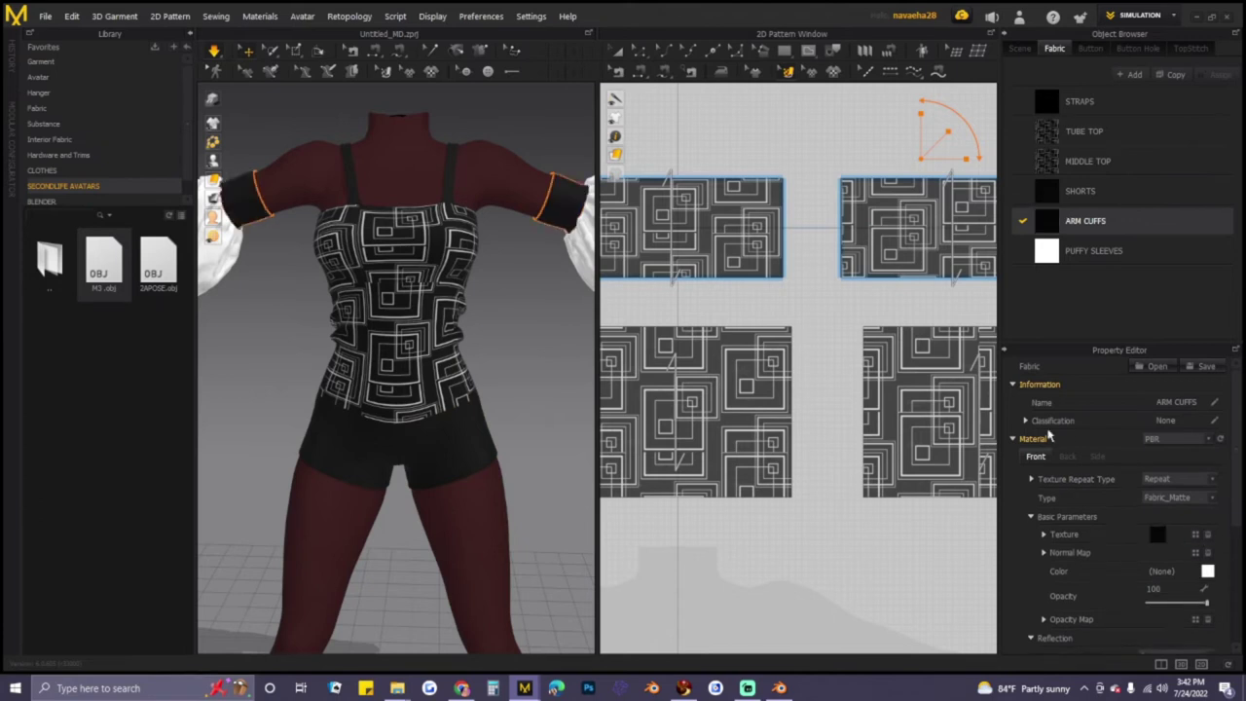
pyautogui.click(1094, 250)
pyautogui.click(1195, 535)
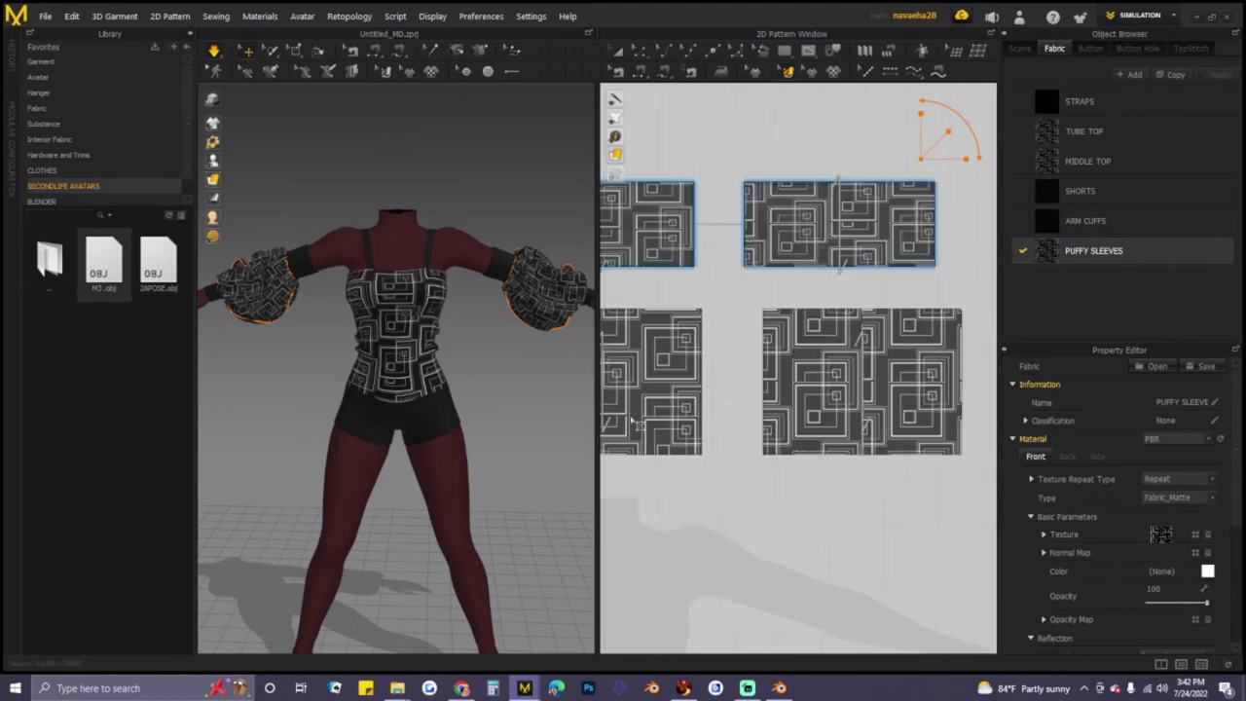
pyautogui.click(516, 354)
pyautogui.scroll(2, 512, 350)
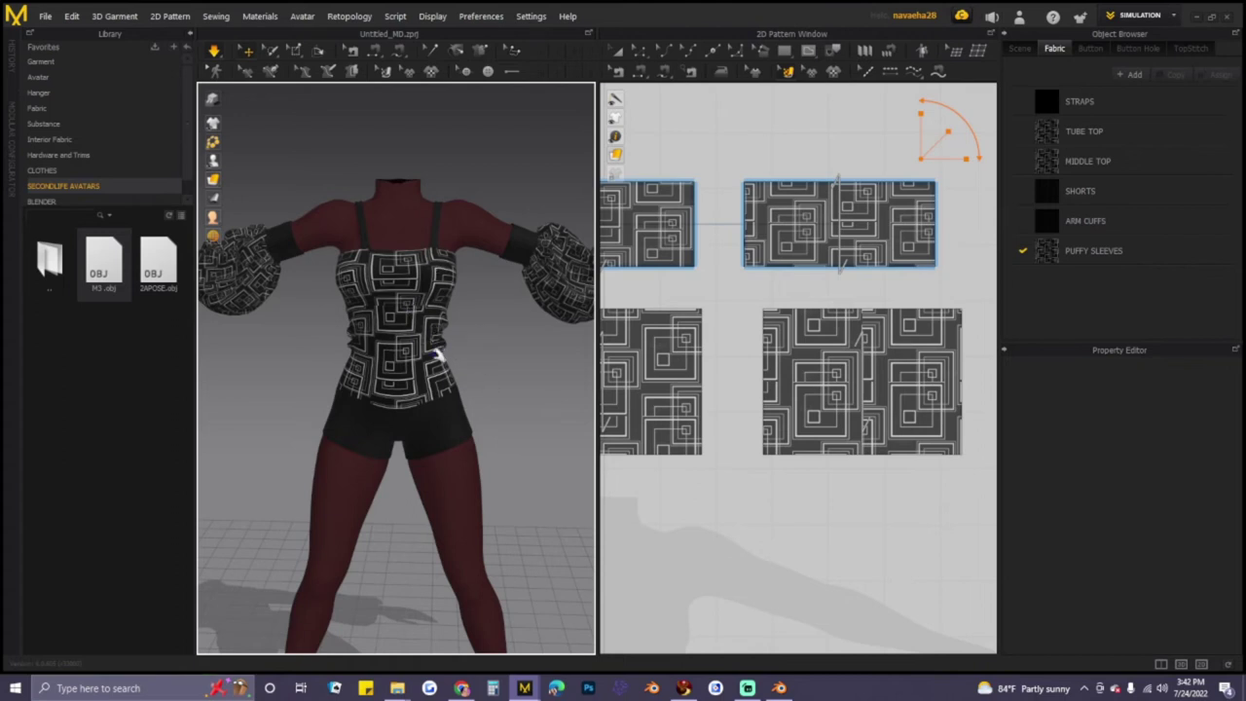
pyautogui.moveTo(523, 379)
pyautogui.mouseDown(button='right')
pyautogui.moveTo(529, 361)
pyautogui.moveTo(253, 347)
pyautogui.moveTo(516, 364)
pyautogui.mouseUp(button='right')
# - Set the PUFFY SLEEVES fabric's physical property preset to Denim Stretch
pyautogui.click(1094, 251)
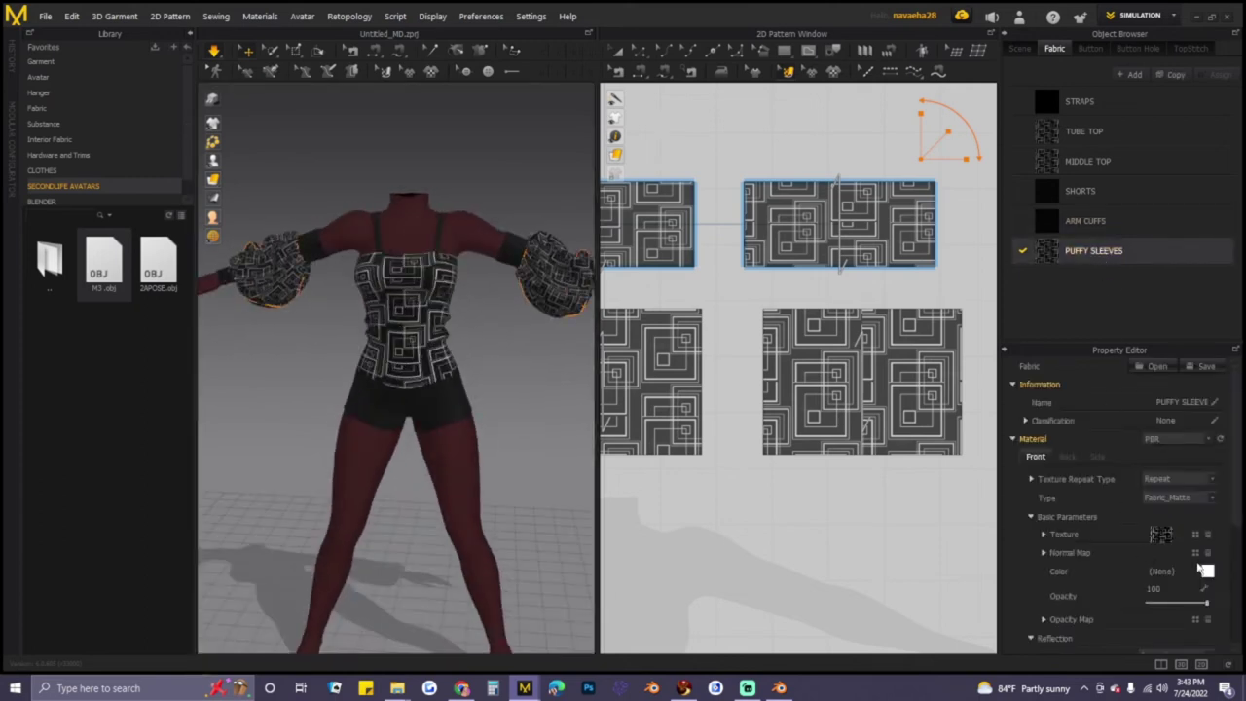
pyautogui.scroll(-3, 1205, 571)
pyautogui.scroll(-2, 1203, 565)
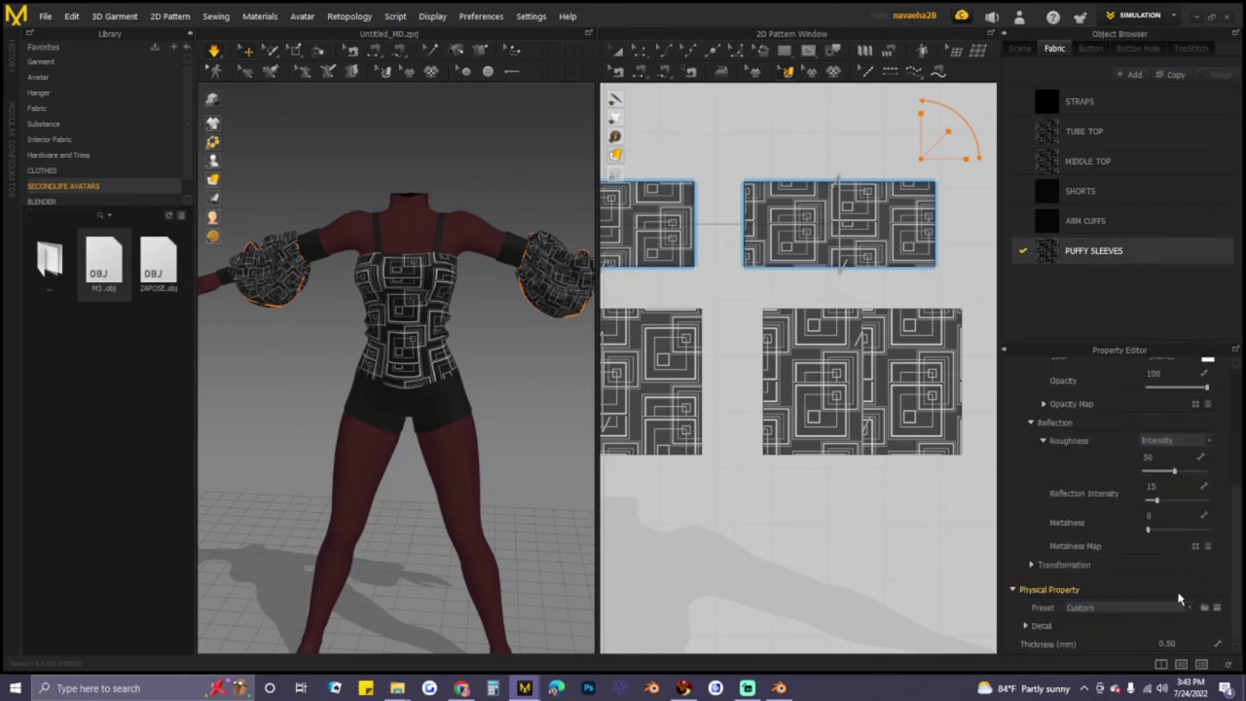
pyautogui.click(1188, 608)
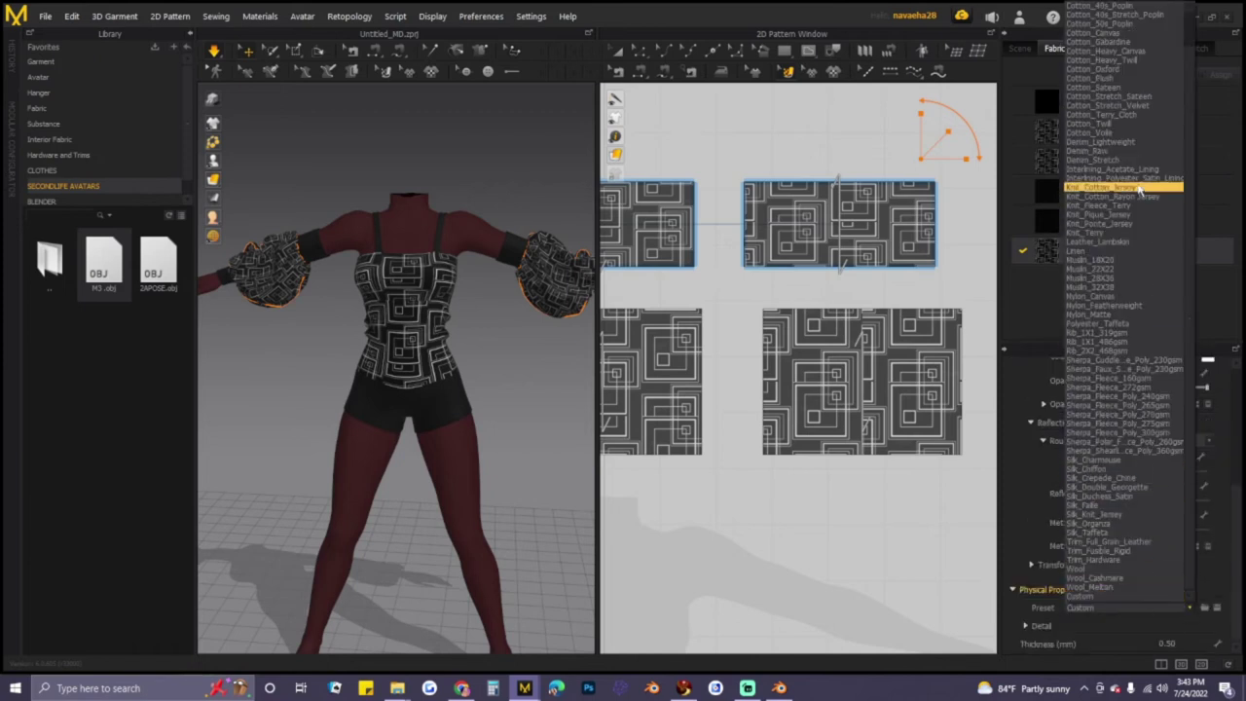
pyautogui.click(1105, 159)
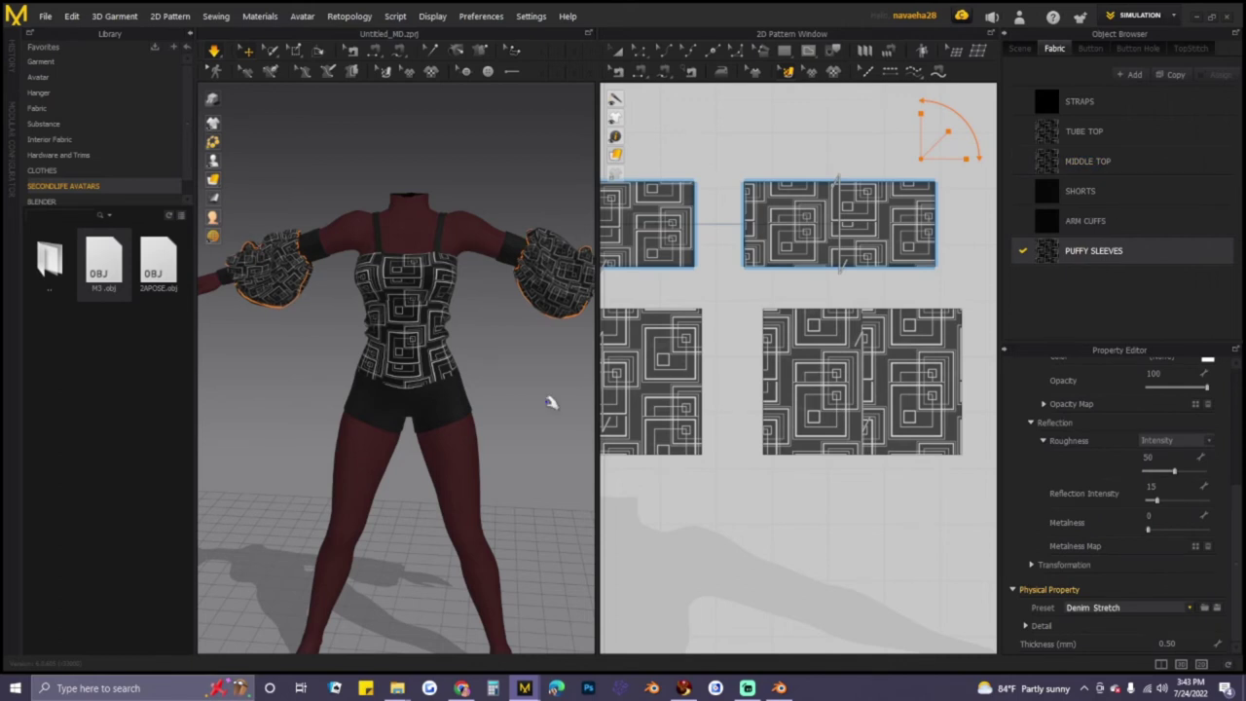
# - Set the physical property preset of the ARM CUFFS and SHORTS fabrics to Denim Stretch
pyautogui.click(284, 275)
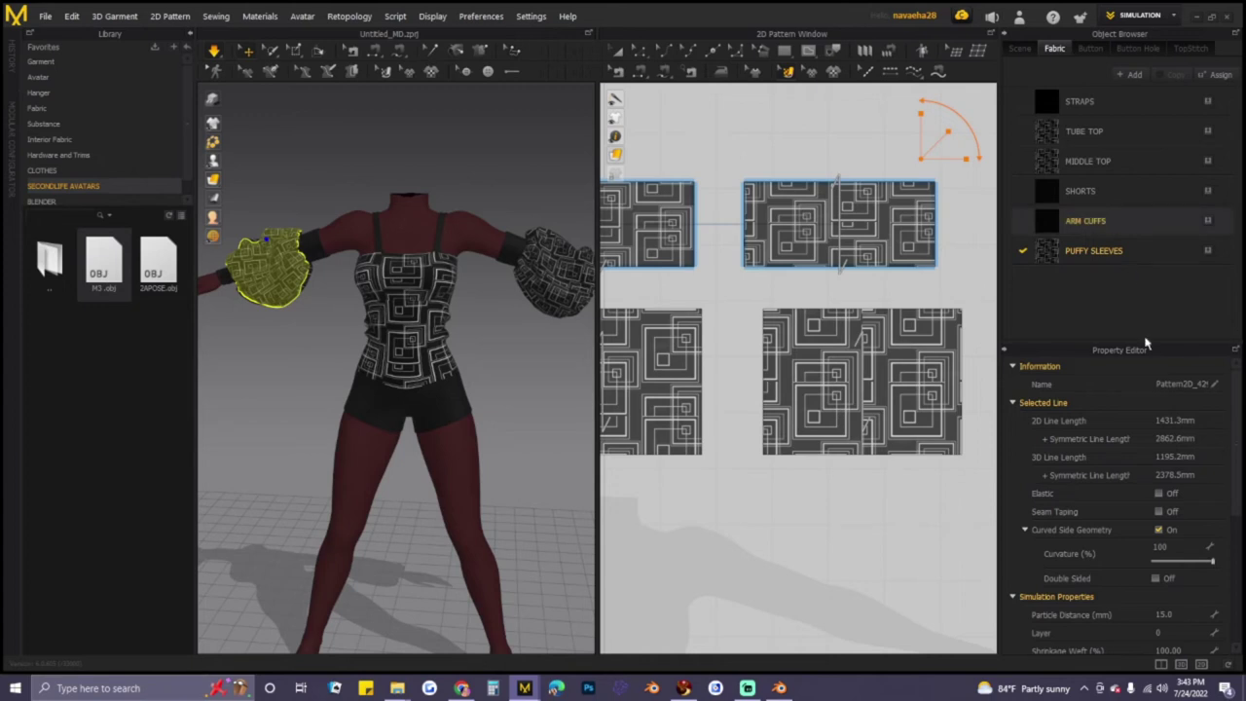
pyautogui.click(1189, 607)
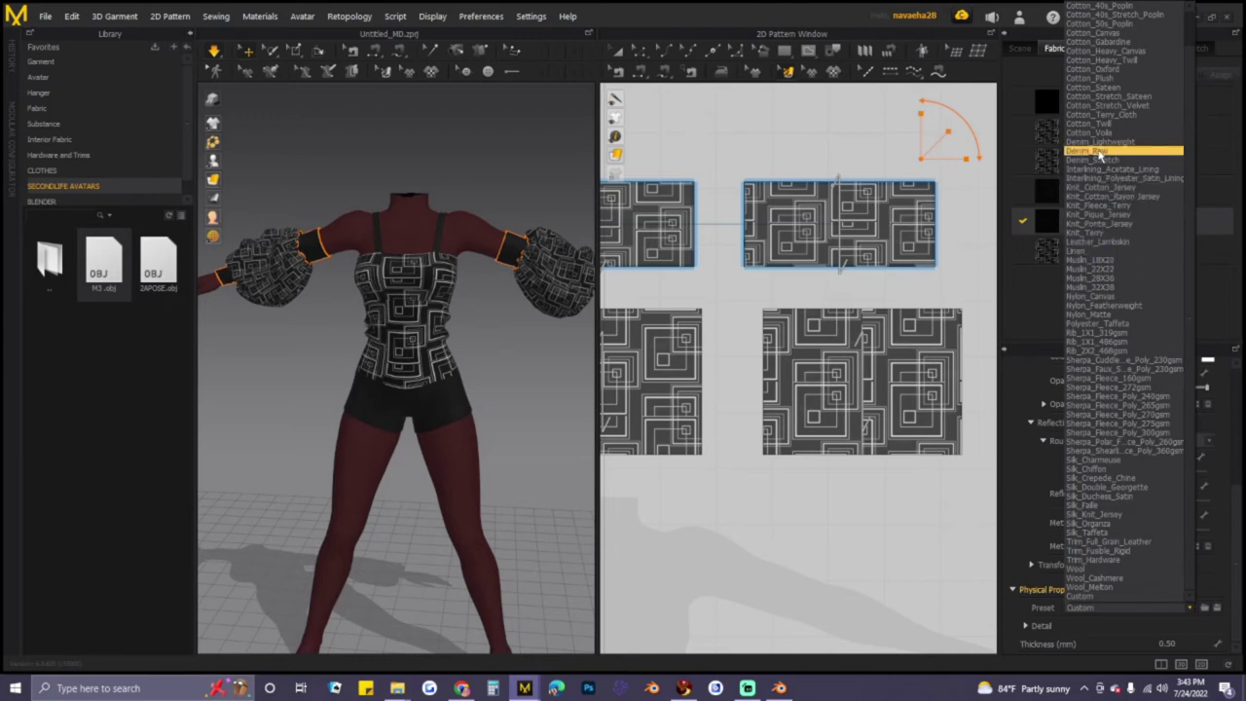
pyautogui.click(1099, 160)
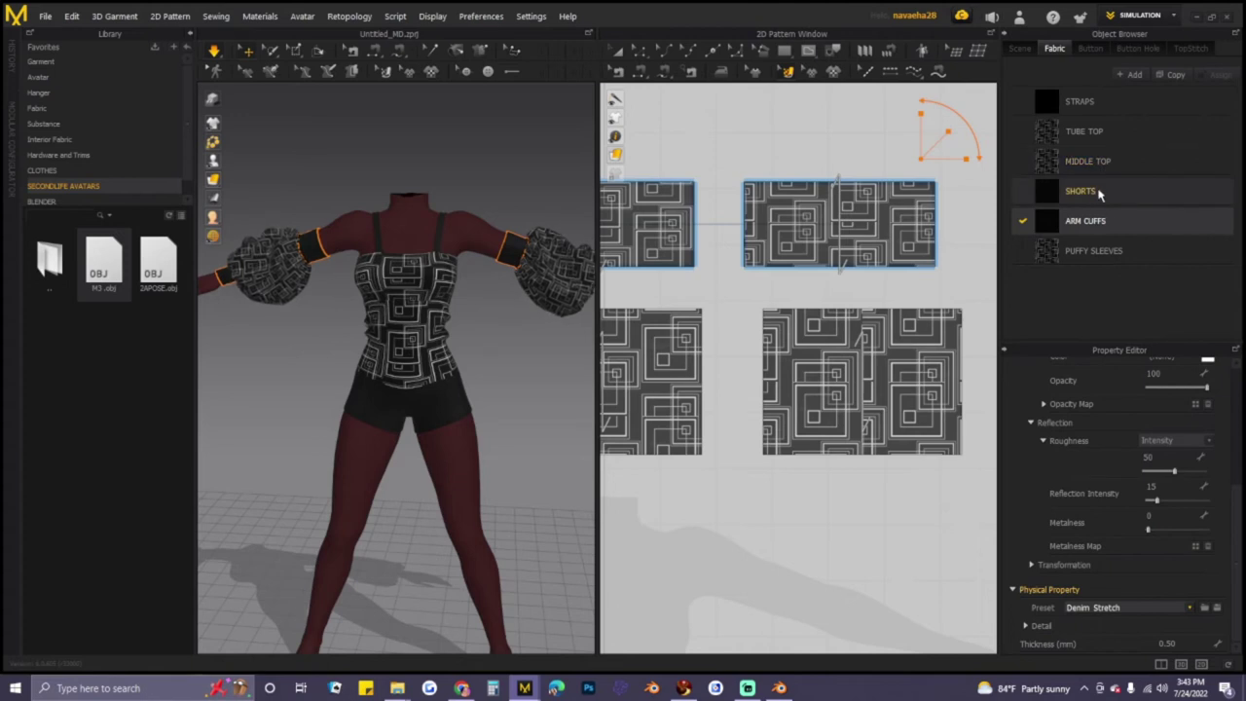
pyautogui.click(1080, 191)
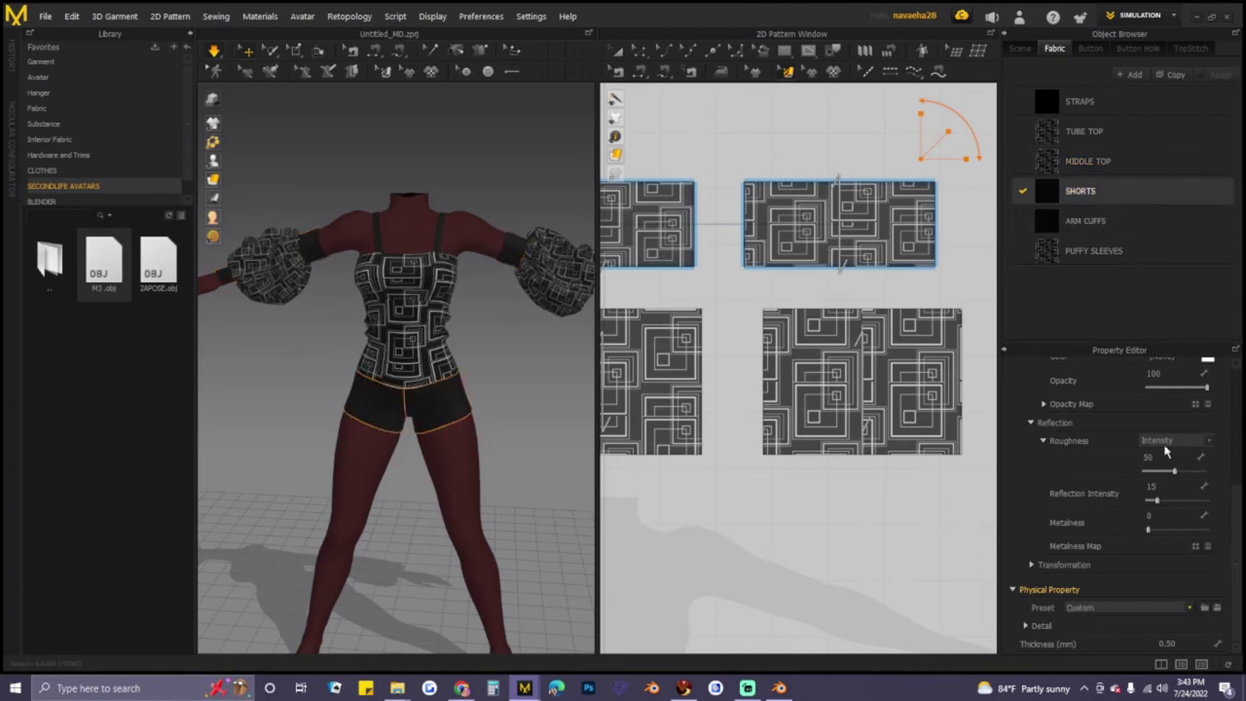
pyautogui.click(1191, 608)
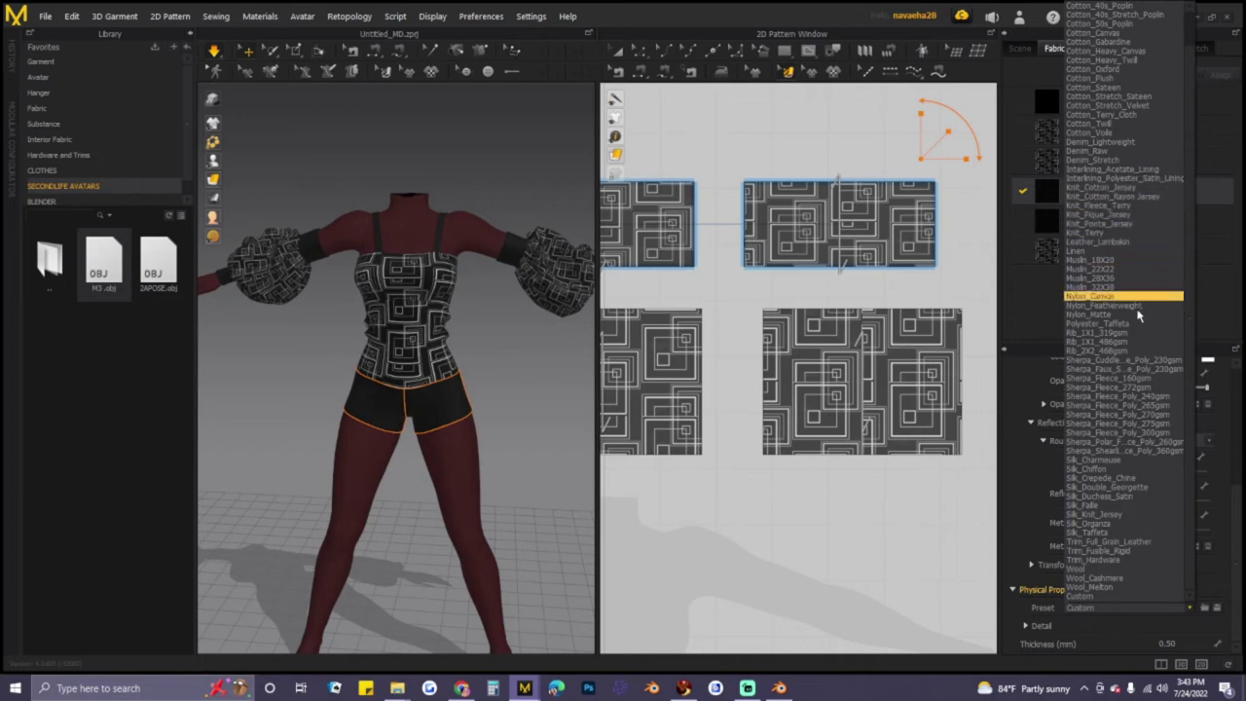
pyautogui.click(1102, 160)
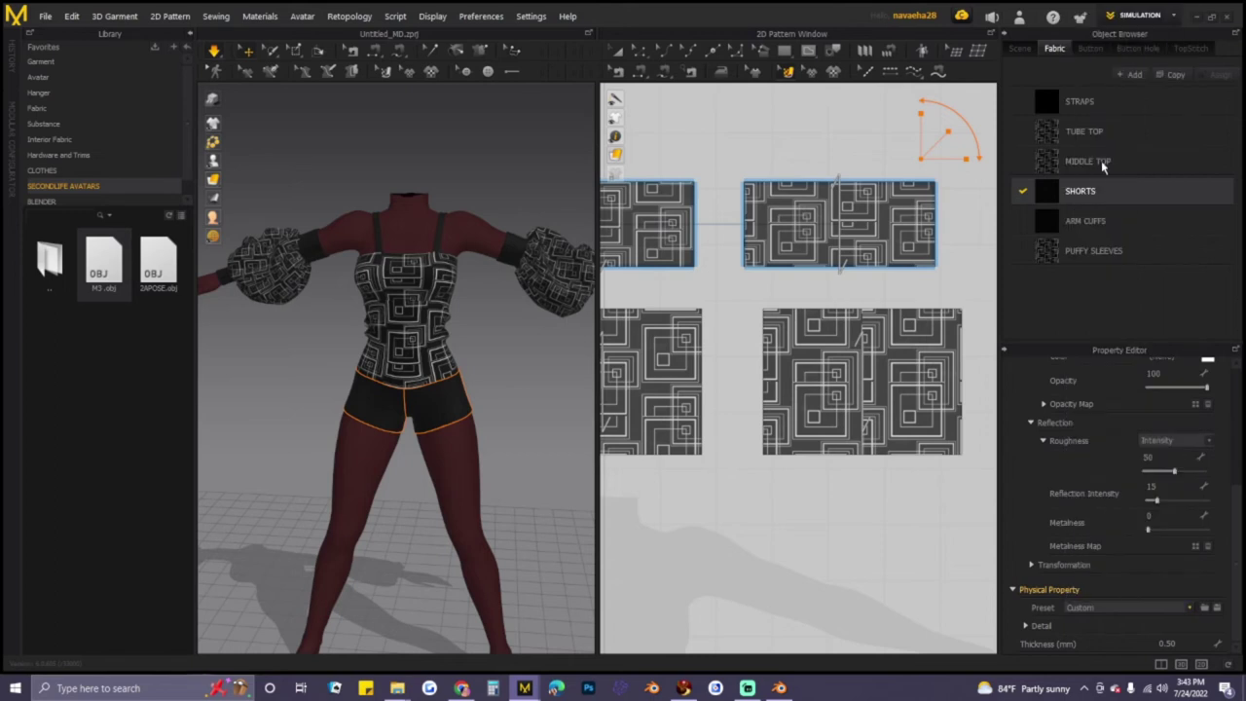
# - Set the physical property preset of the MIDDLE TOP and TUBE TOP fabrics to Cotton Stretch Sateen
pyautogui.click(1088, 161)
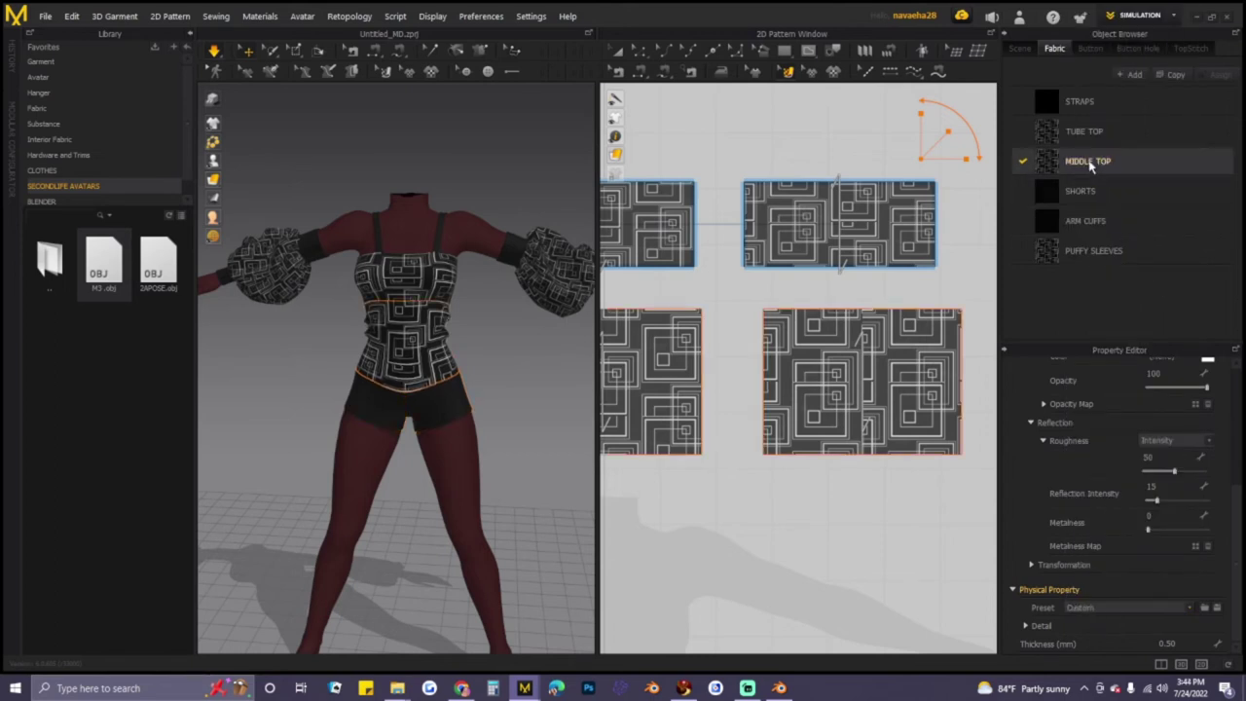
pyautogui.click(1190, 607)
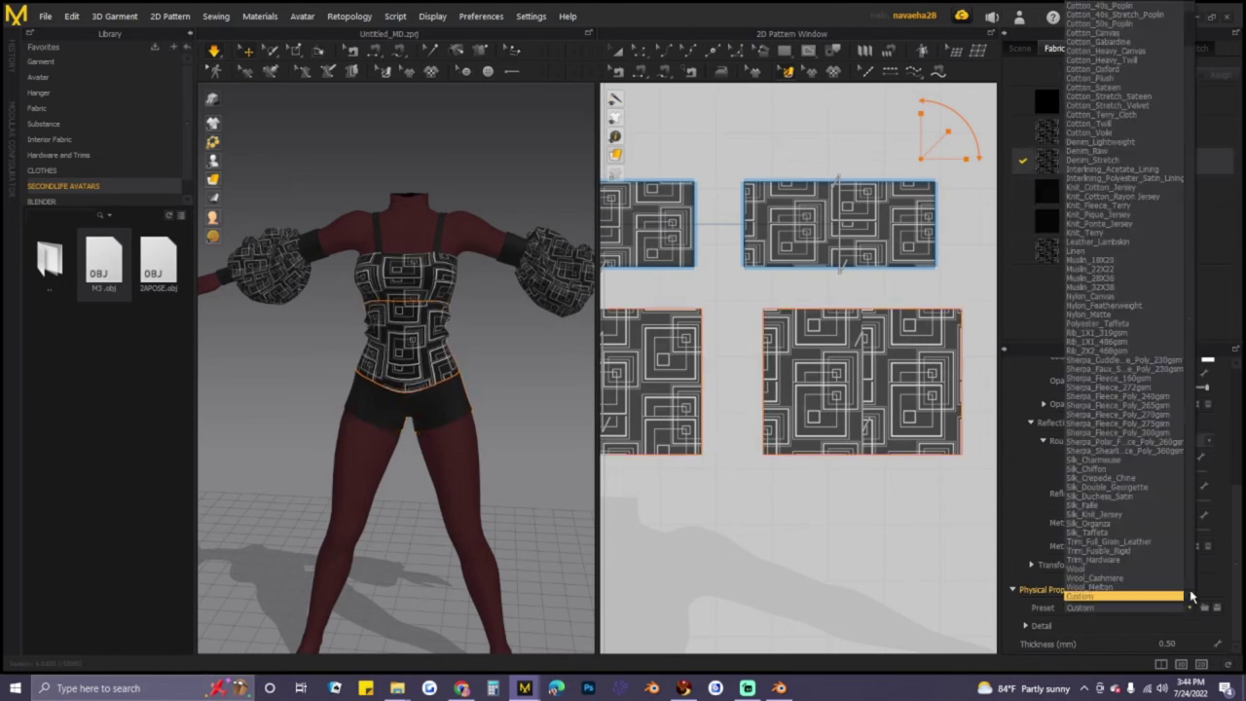
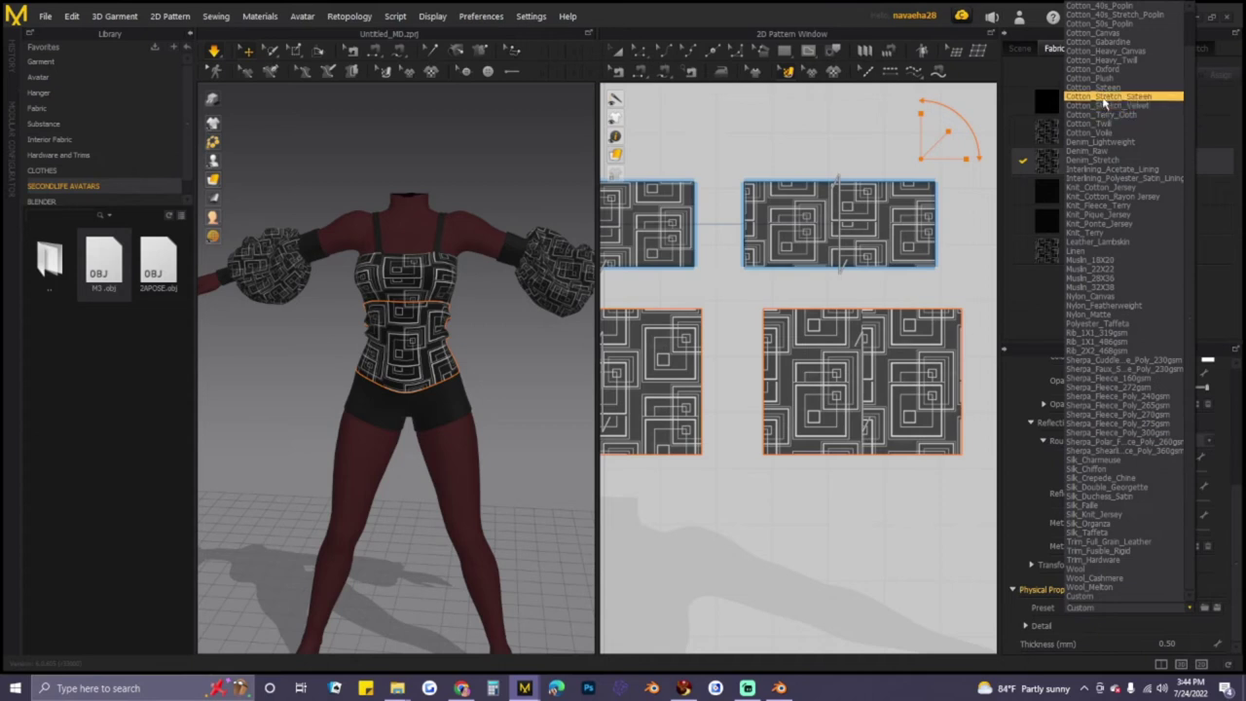
pyautogui.click(1104, 98)
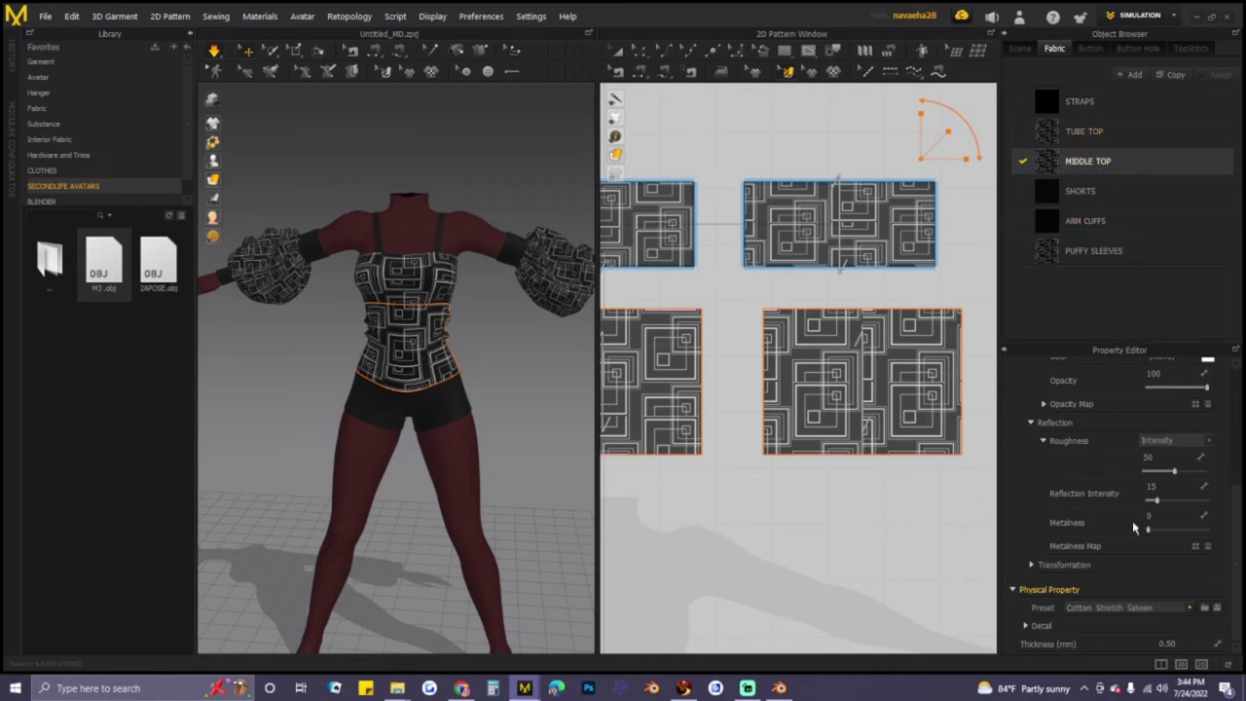
pyautogui.click(1189, 608)
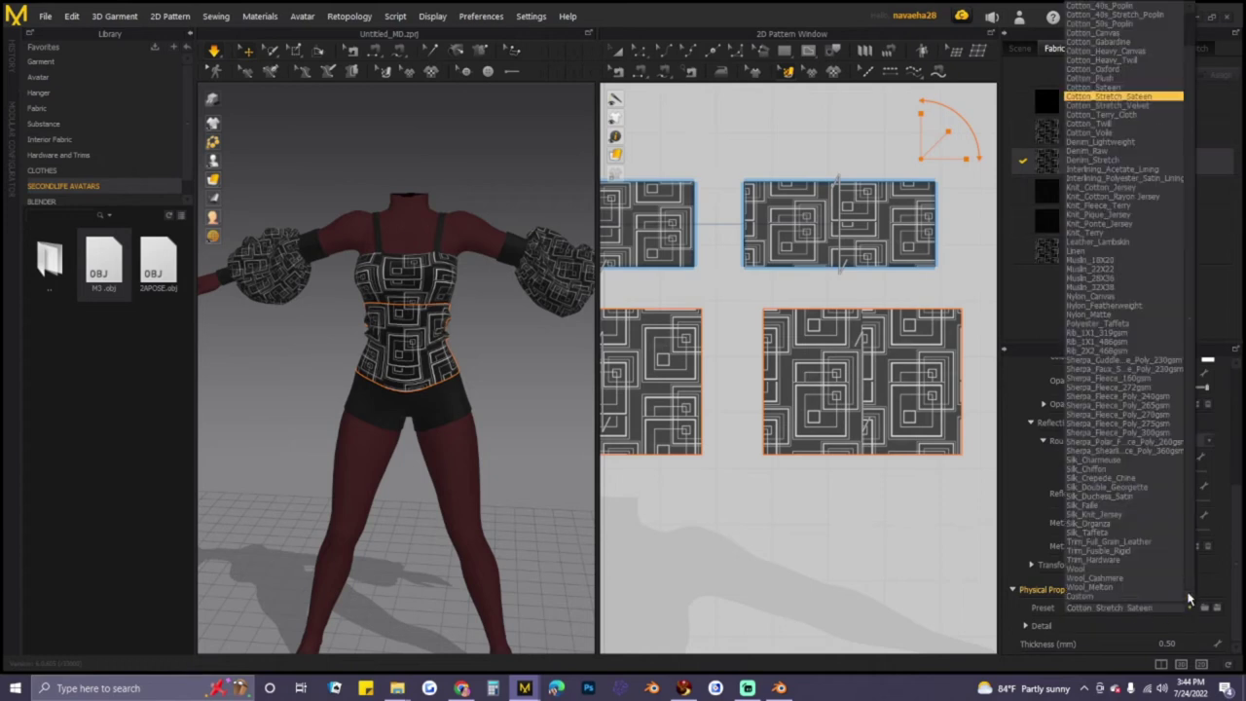
pyautogui.click(1110, 97)
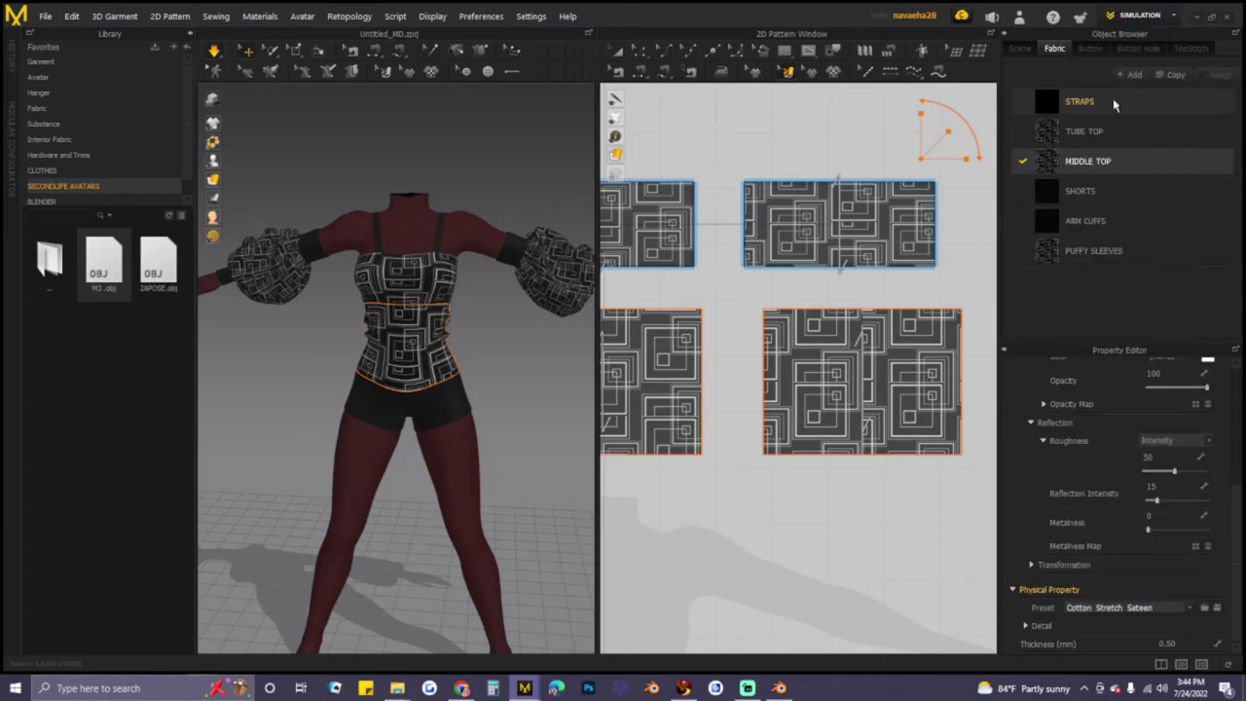
pyautogui.click(1081, 138)
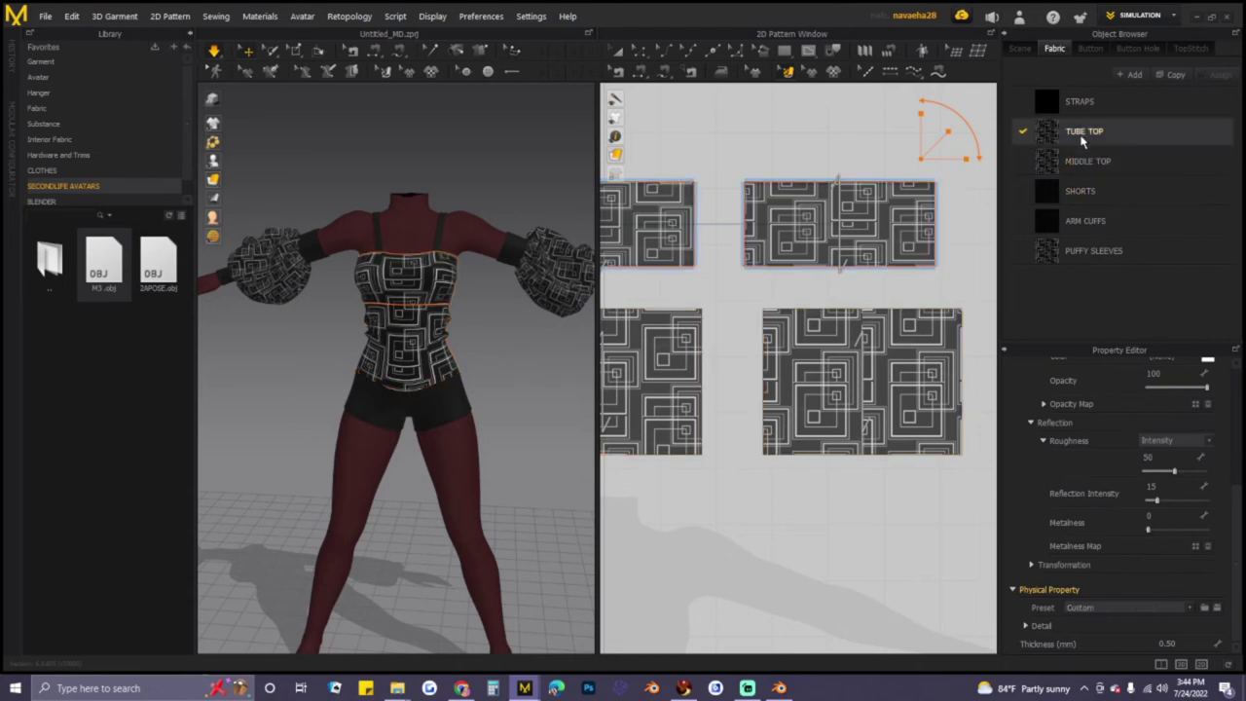
pyautogui.click(1189, 608)
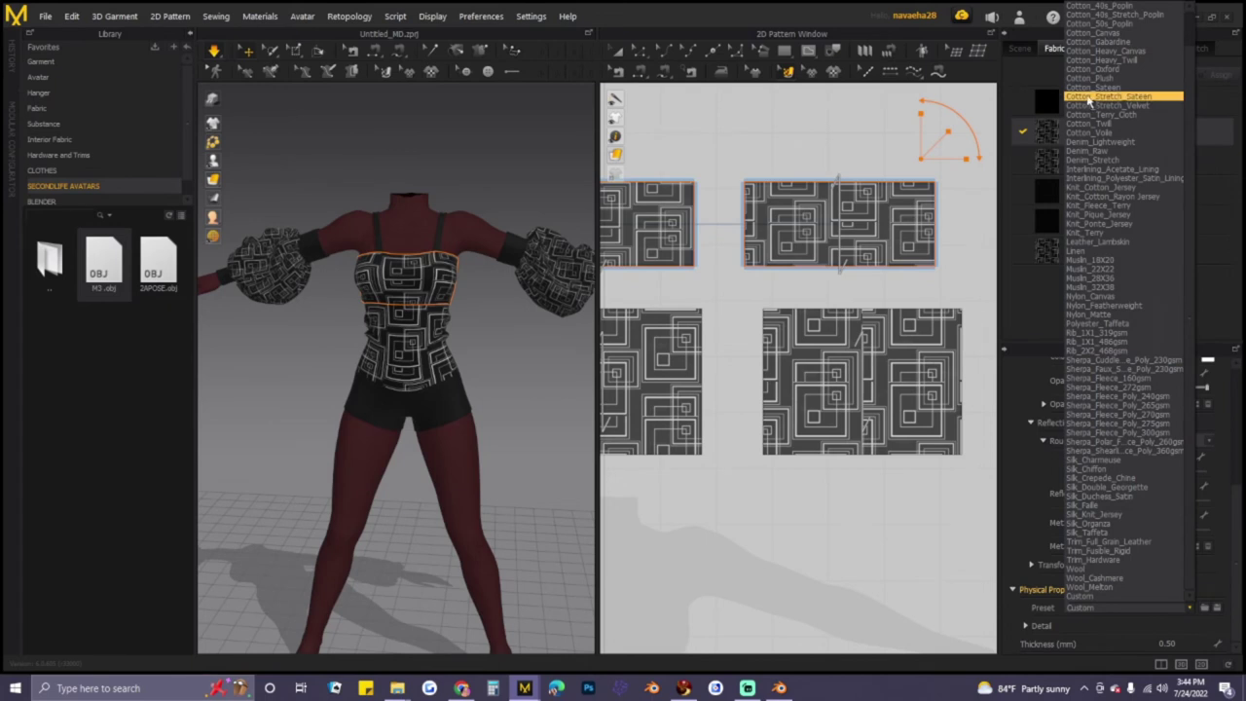
pyautogui.click(1091, 98)
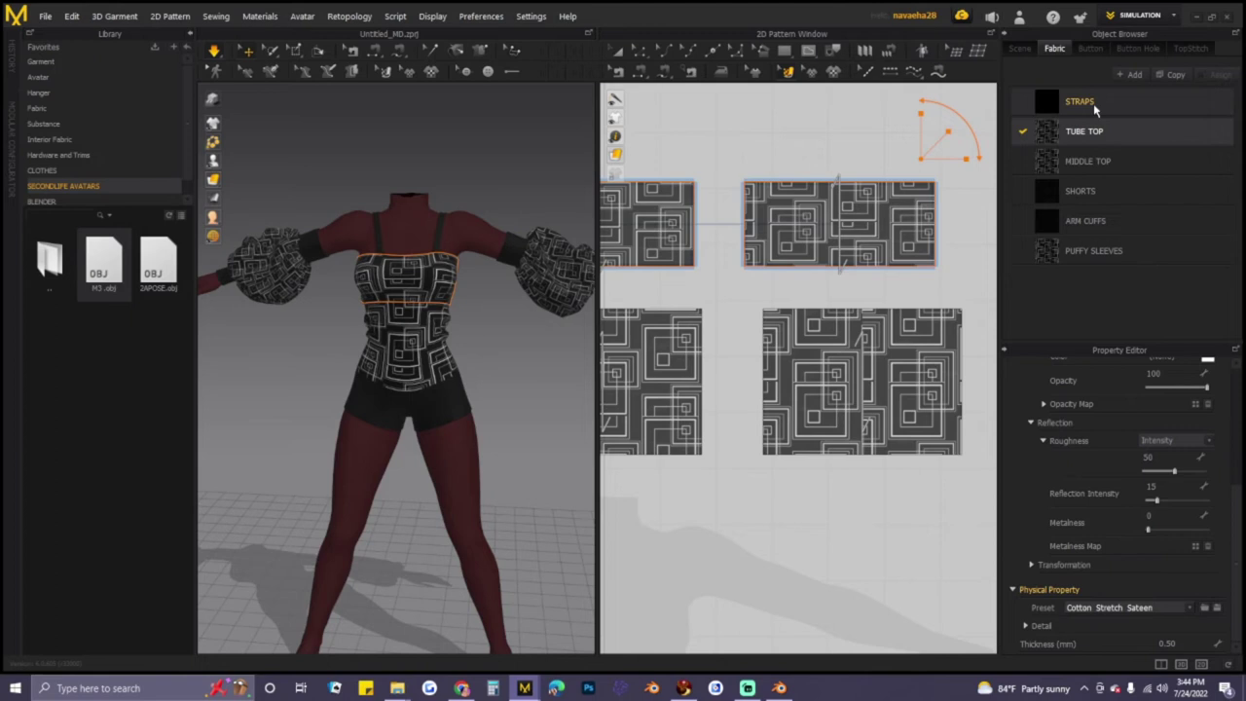
# - Set the STRAPS fabric's physical property preset to Denim Stretch and check the presets of the other fabrics
pyautogui.click(1086, 223)
pyautogui.click(1080, 102)
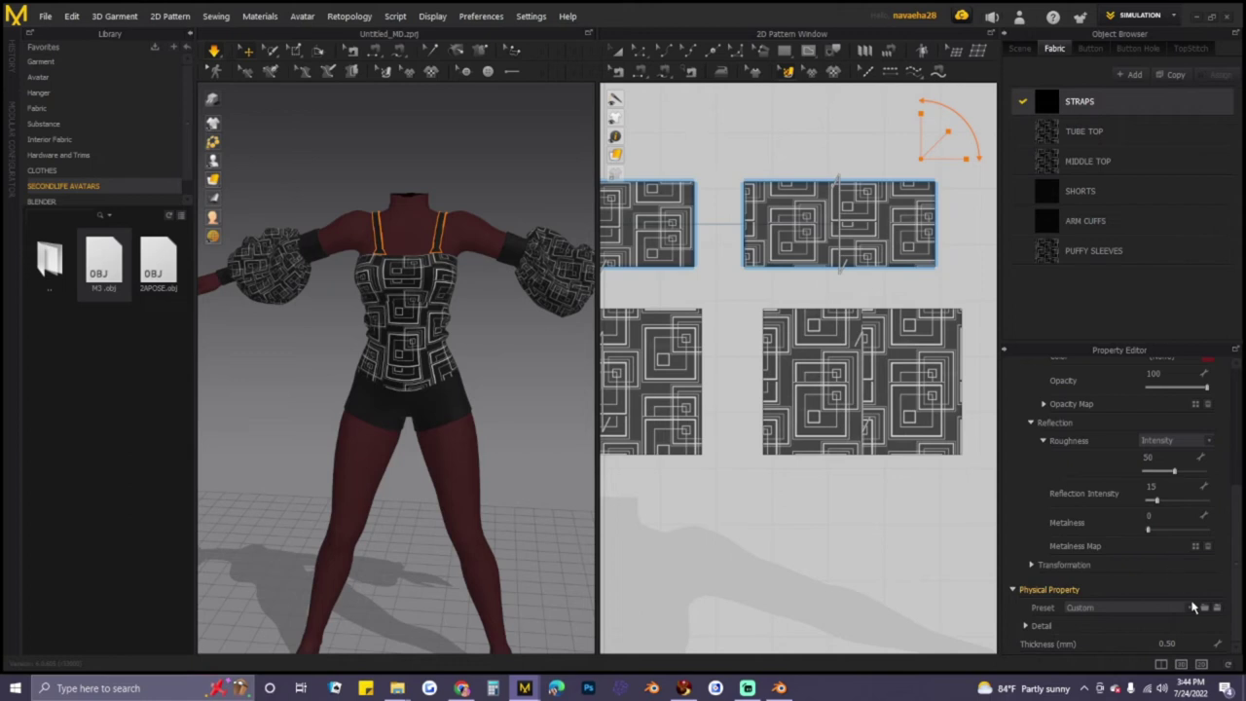
pyautogui.click(1191, 608)
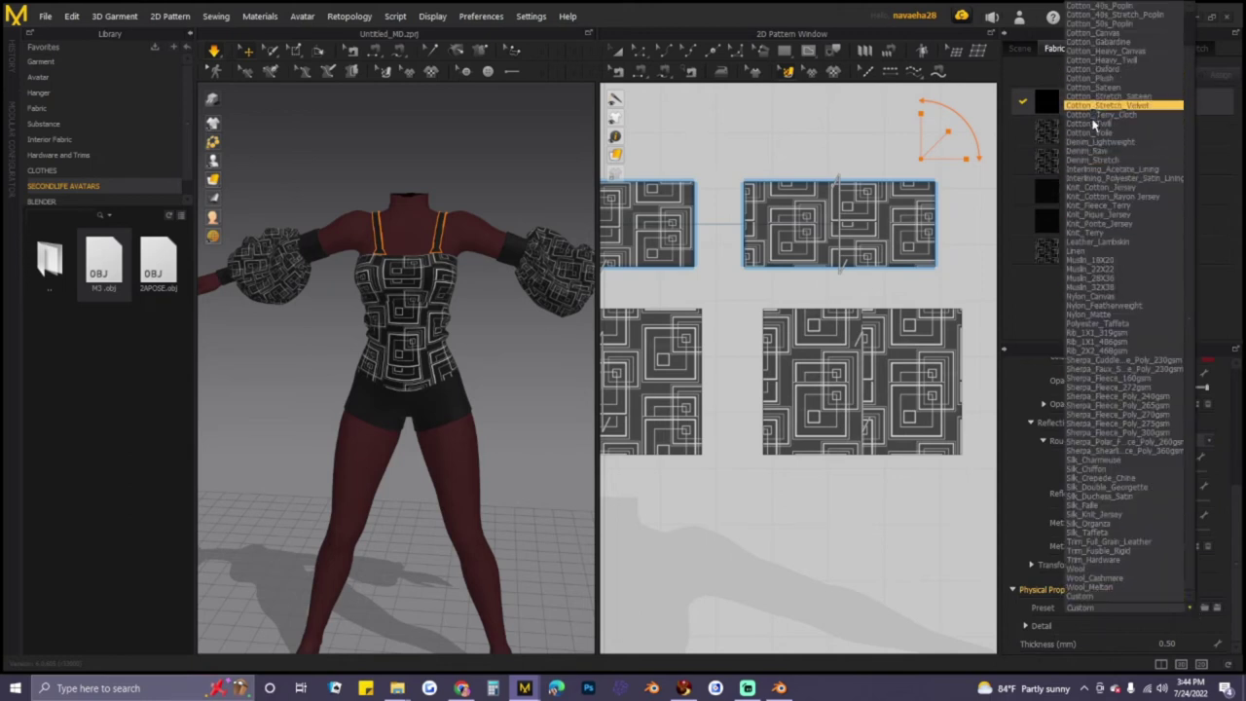
pyautogui.click(1094, 160)
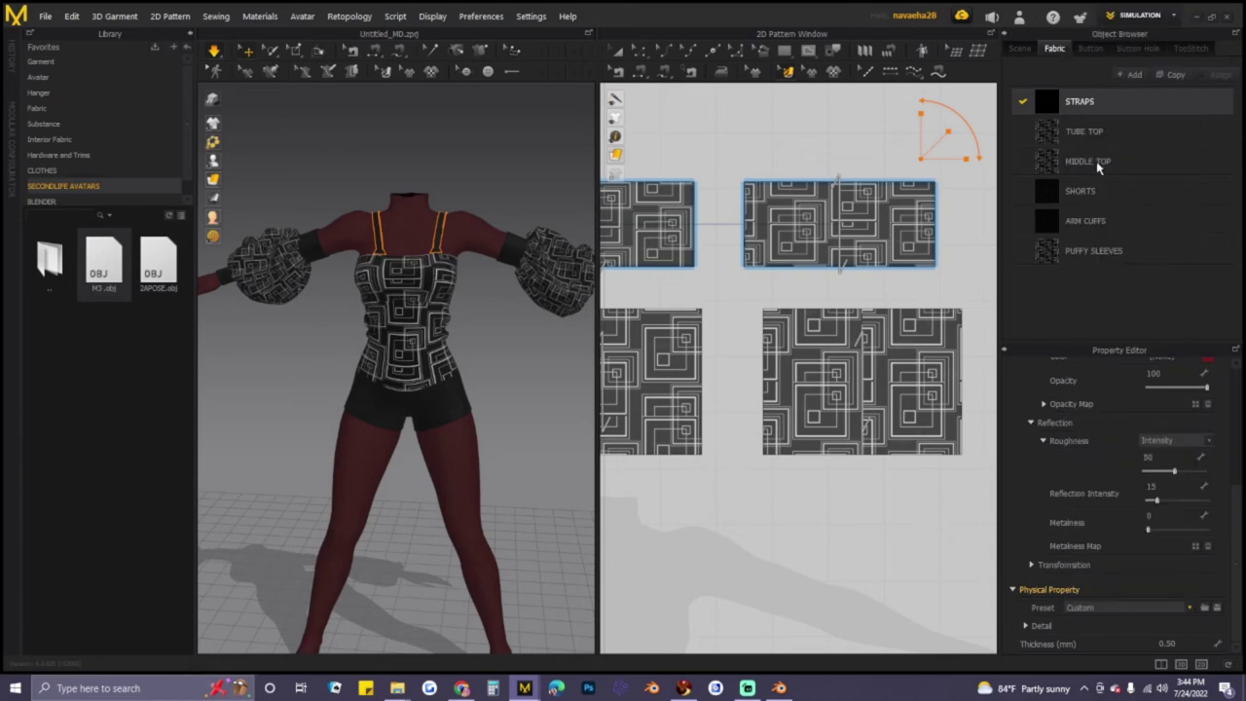
pyautogui.click(1081, 132)
pyautogui.click(1089, 161)
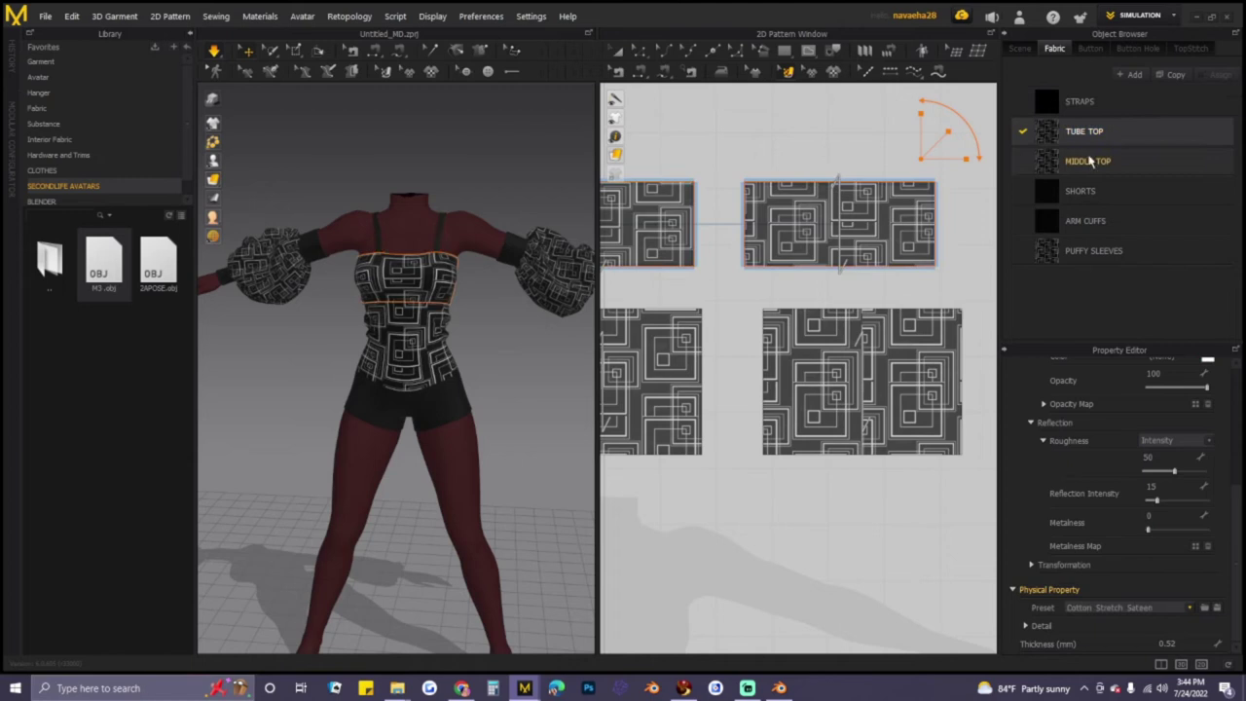
pyautogui.click(1096, 193)
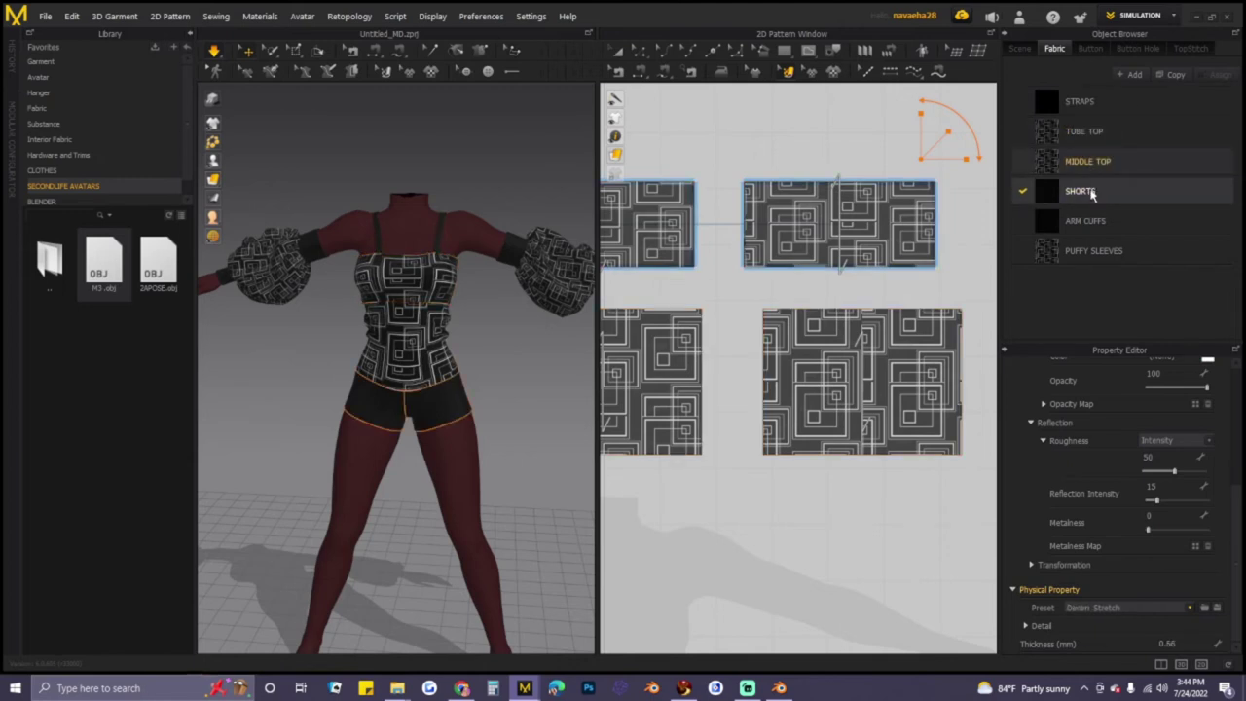
pyautogui.click(1097, 222)
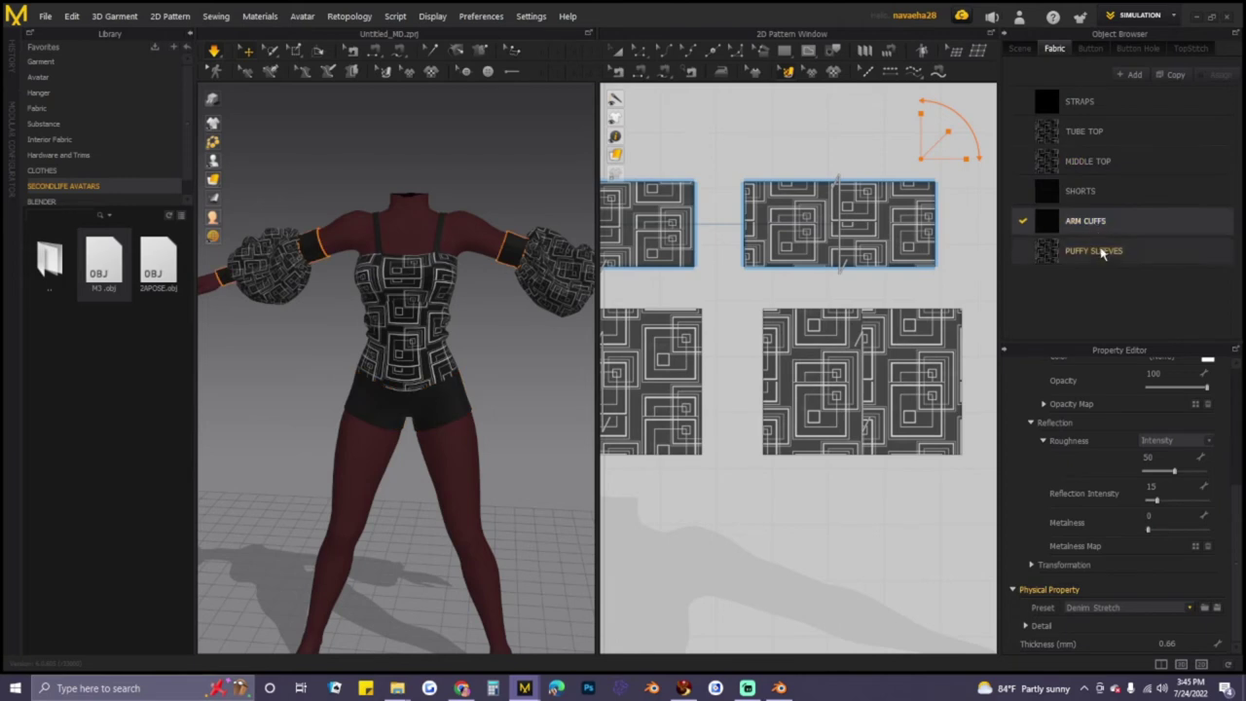
pyautogui.click(1099, 263)
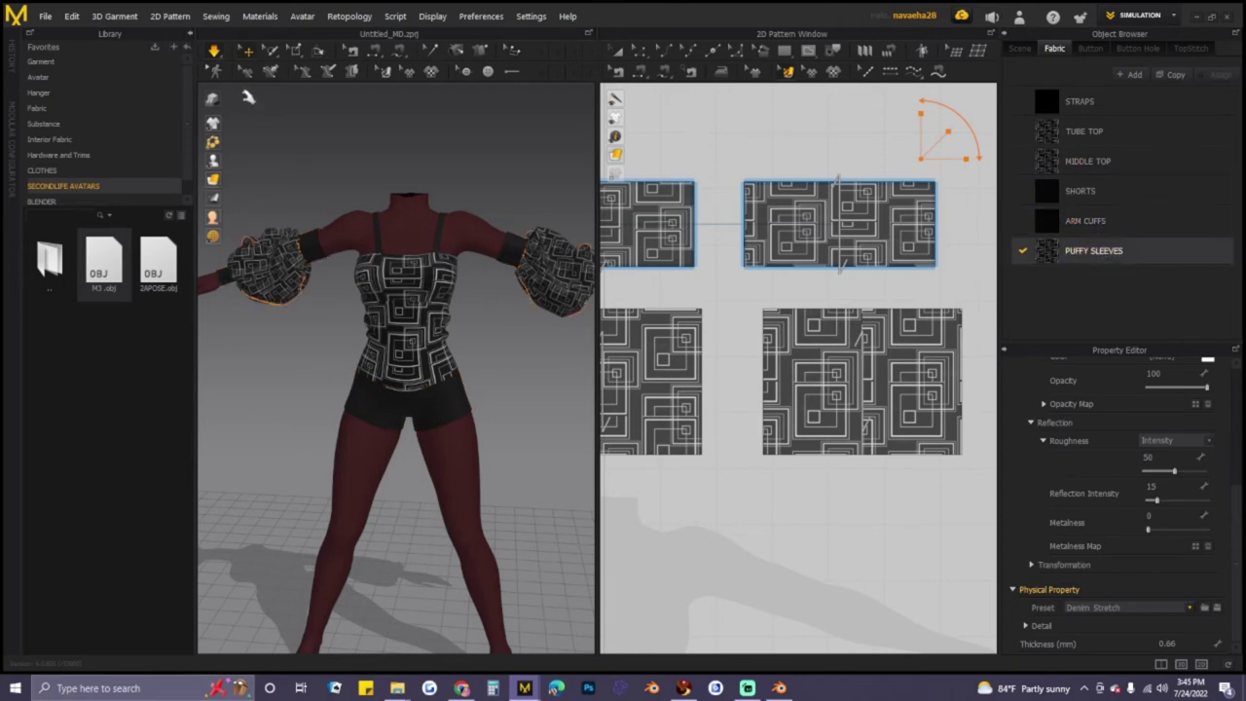
# - Run the simulation to drape the romper with its new fabric properties and check both puffy sleeves
pyautogui.click(435, 154)
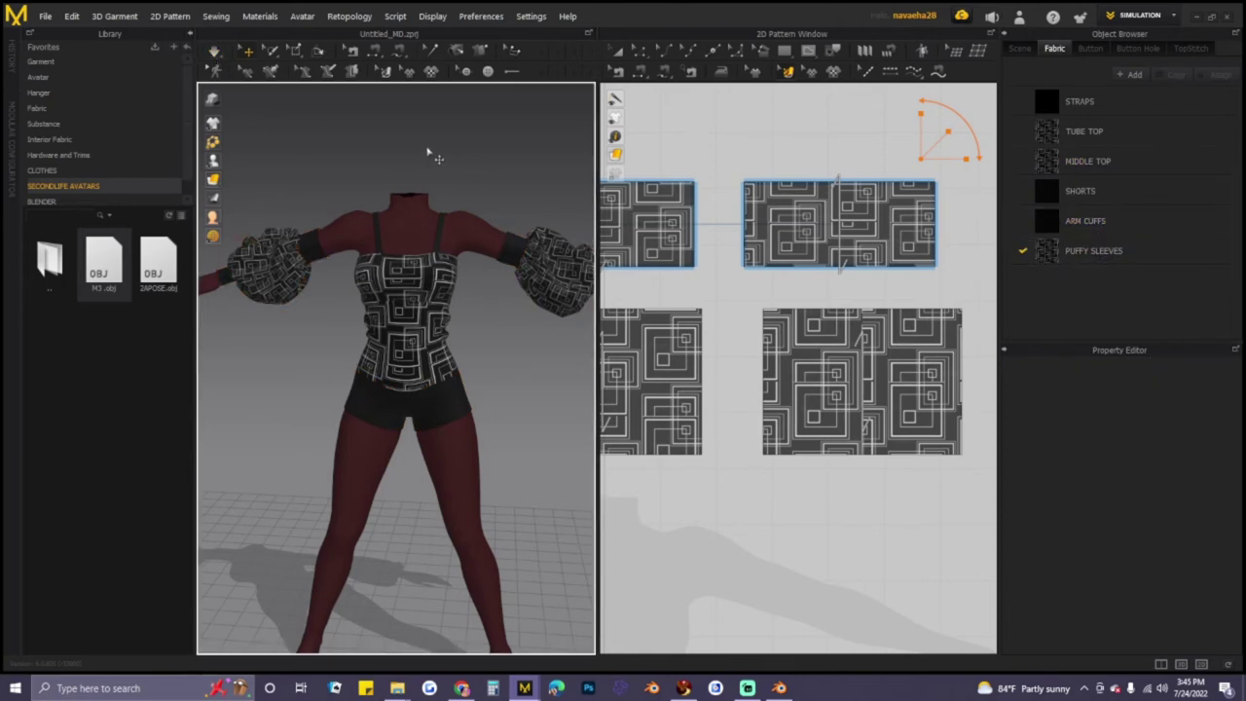
pyautogui.click(213, 55)
pyautogui.moveTo(447, 347)
pyautogui.mouseDown(button='right')
pyautogui.moveTo(493, 345)
pyautogui.moveTo(472, 348)
pyautogui.mouseUp(button='right')
pyautogui.moveTo(524, 357); pyautogui.dragTo(517, 303, button='middle')
pyautogui.moveTo(537, 311); pyautogui.dragTo(557, 244, button='right')
pyautogui.click(556, 244)
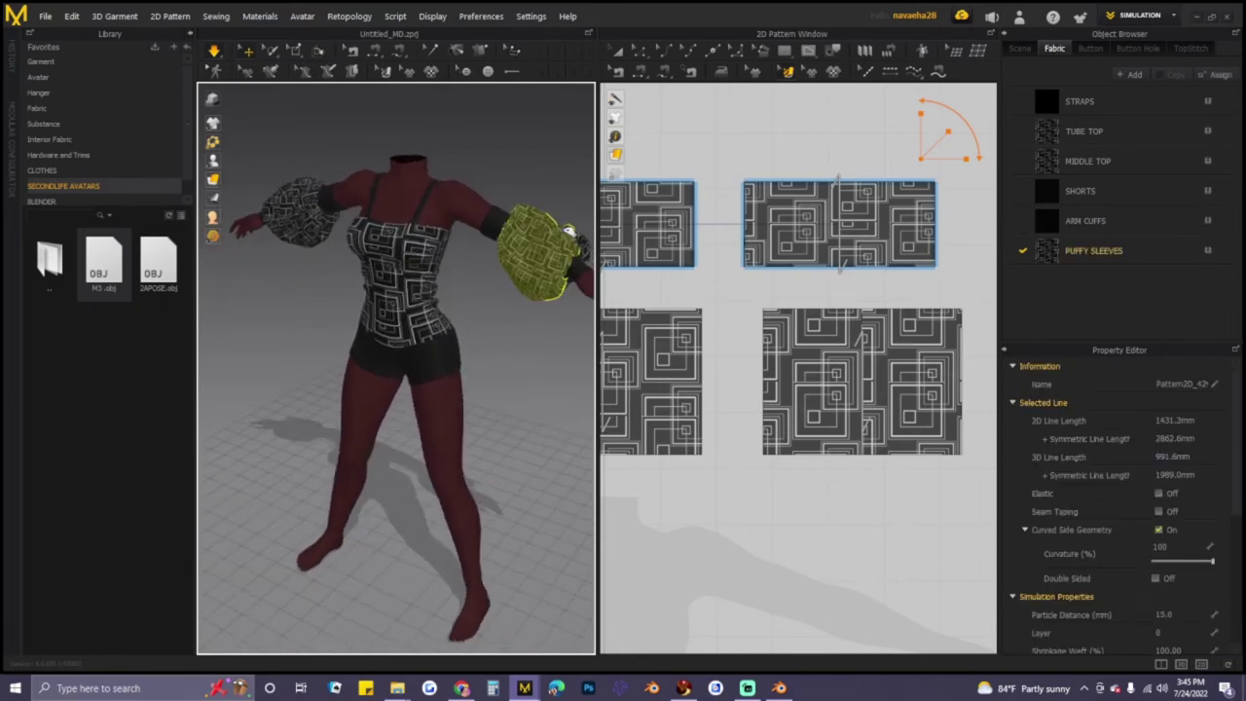
pyautogui.moveTo(513, 304)
pyautogui.mouseDown(button='right')
pyautogui.moveTo(558, 296)
pyautogui.moveTo(524, 298)
pyautogui.mouseUp(button='right')
pyautogui.click(267, 247)
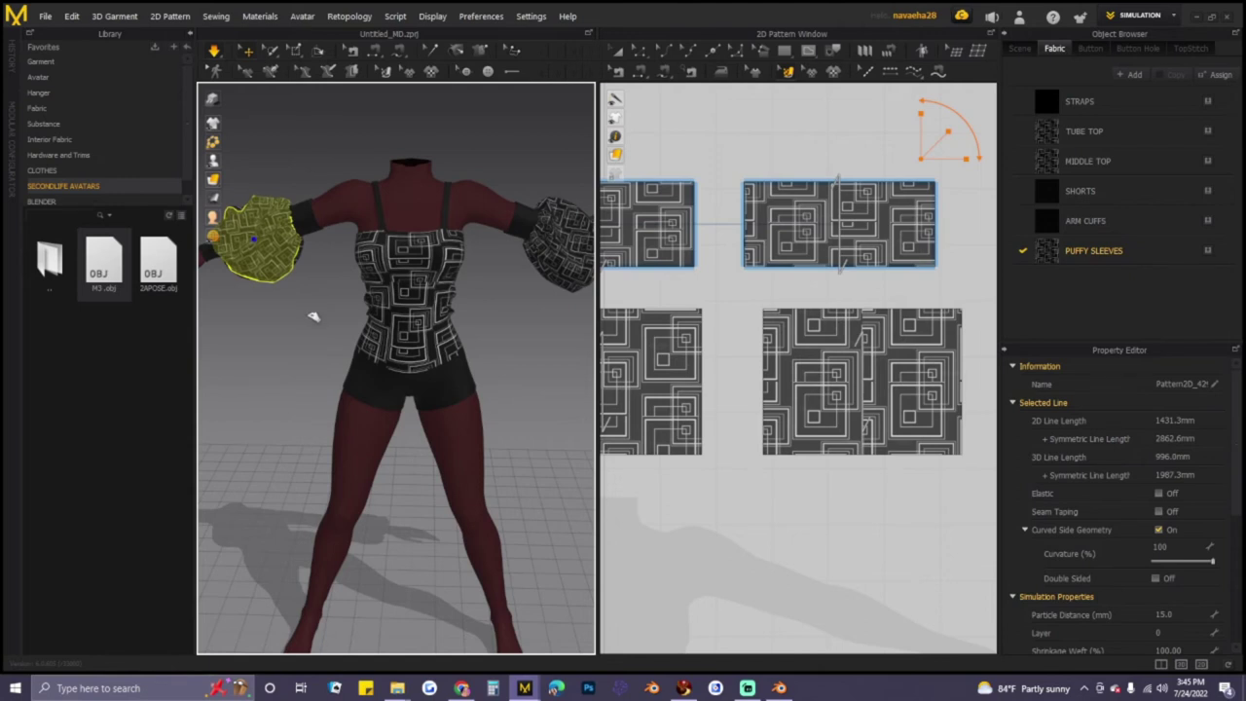
pyautogui.click(314, 317)
# - Select all pattern pieces of the romper with Transform Pattern and switch to the UV Editor workspace
pyautogui.scroll(-1, 560, 366)
pyautogui.scroll(-4, 812, 507)
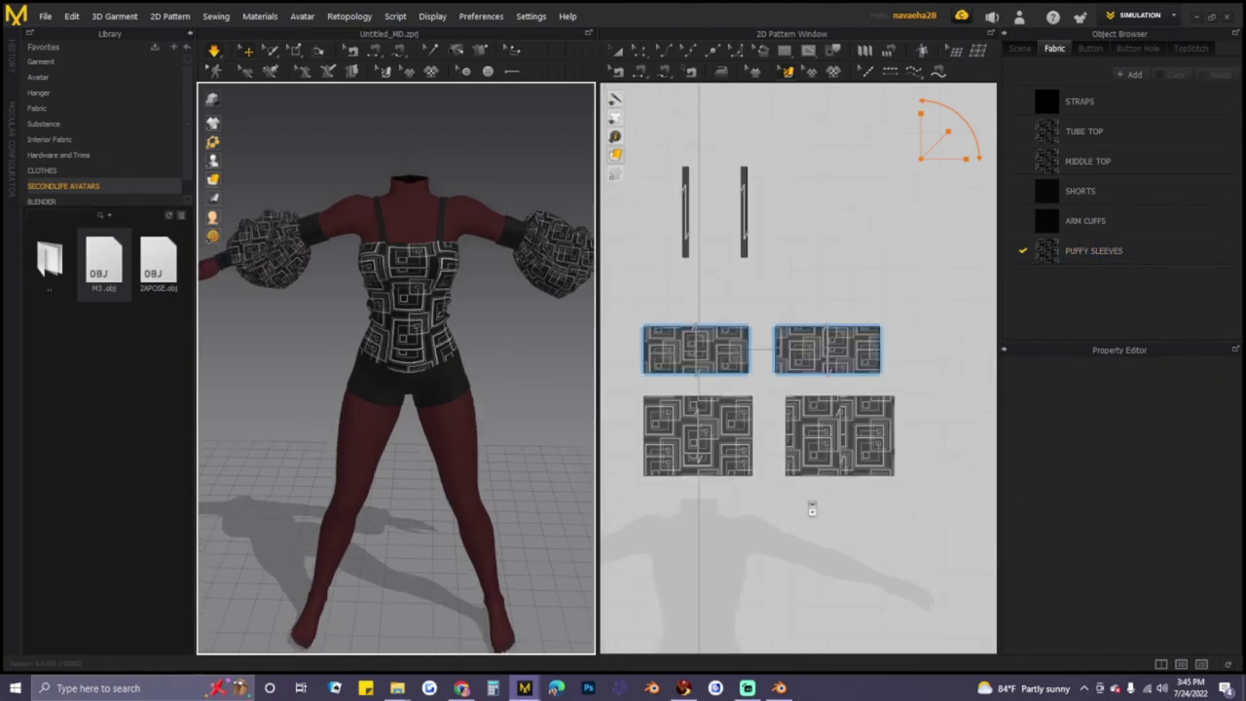
pyautogui.moveTo(792, 490); pyautogui.dragTo(866, 444, button='middle')
pyautogui.scroll(-3, 866, 444)
pyautogui.click(617, 52)
pyautogui.scroll(-3, 743, 315)
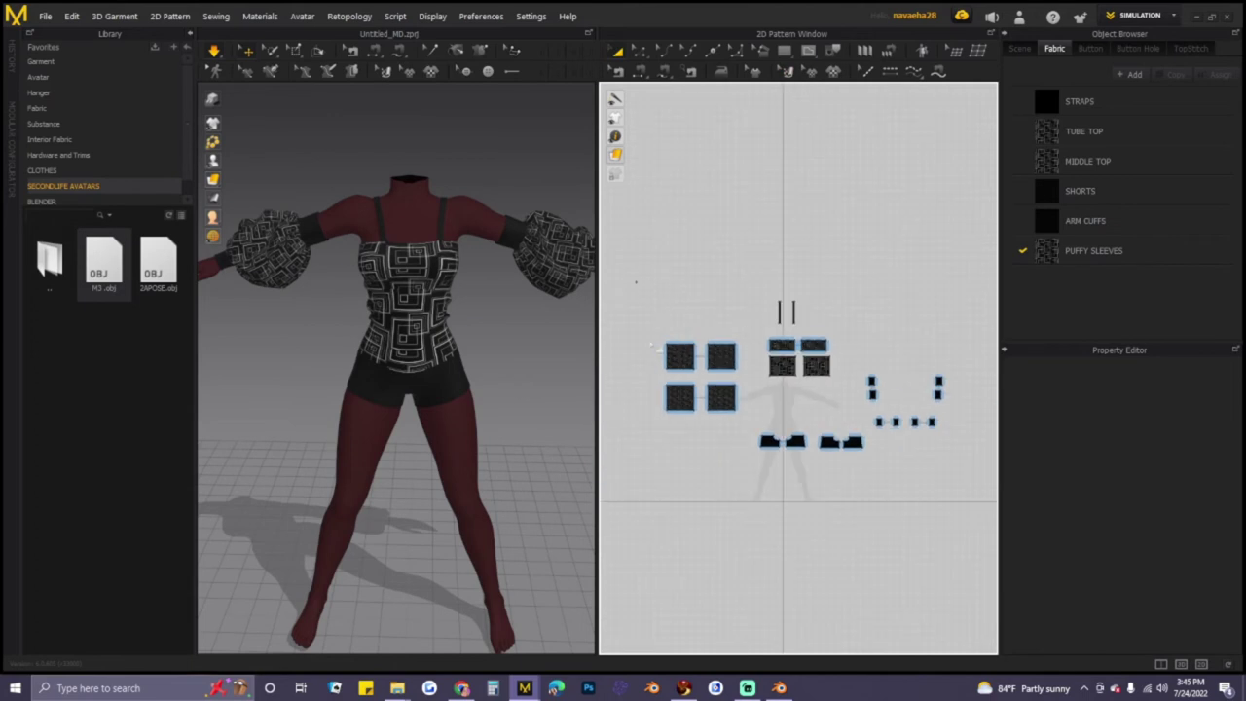
pyautogui.moveTo(963, 500); pyautogui.dragTo(965, 498)
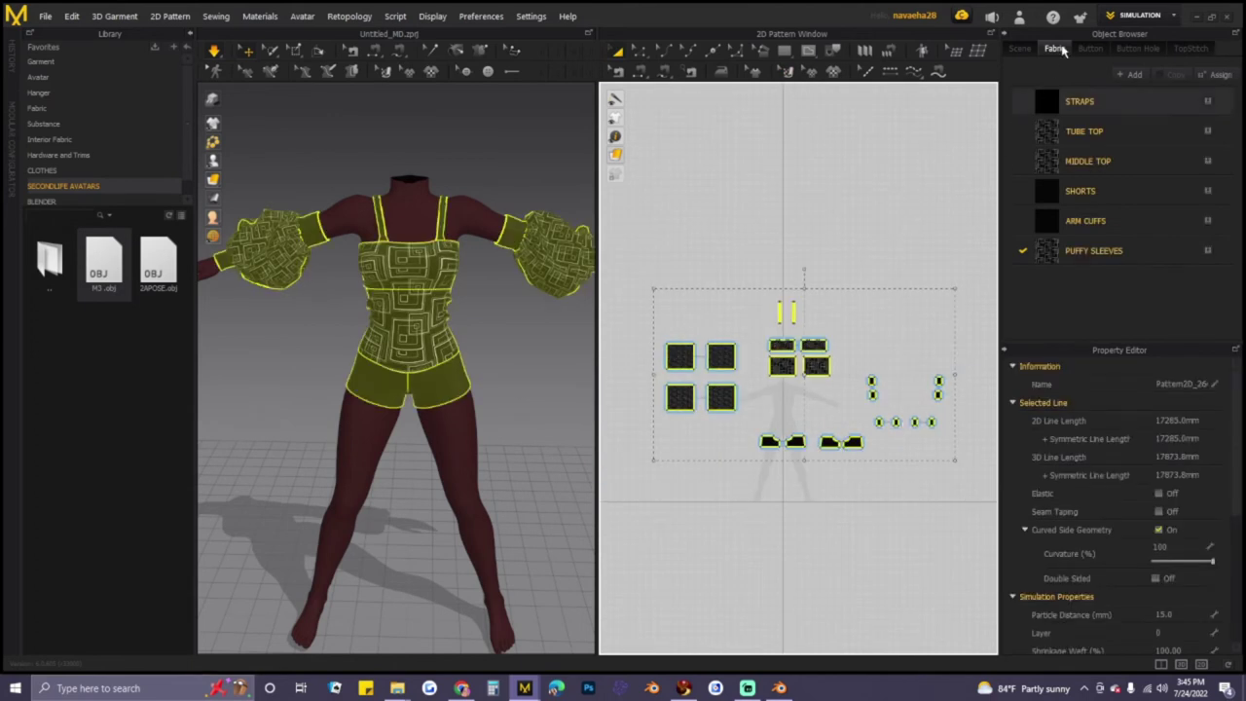
pyautogui.click(1175, 16)
pyautogui.click(1130, 111)
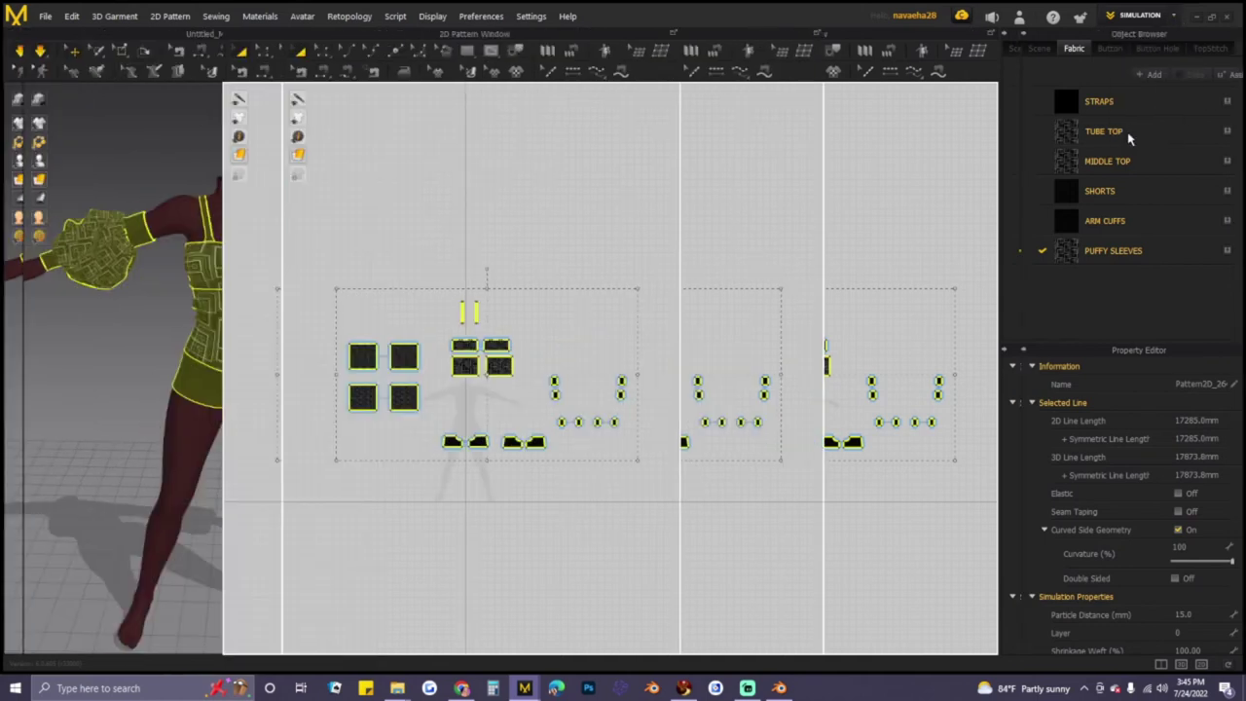
# - Scale down the UVs of all pattern pieces together and move them down near the 0–1 UV tile
pyautogui.scroll(4, 695, 438)
pyautogui.moveTo(562, 325); pyautogui.dragTo(852, 473)
pyautogui.scroll(-5, 873, 488)
pyautogui.scroll(-2, 873, 488)
pyautogui.moveTo(762, 450); pyautogui.dragTo(871, 413, button='middle')
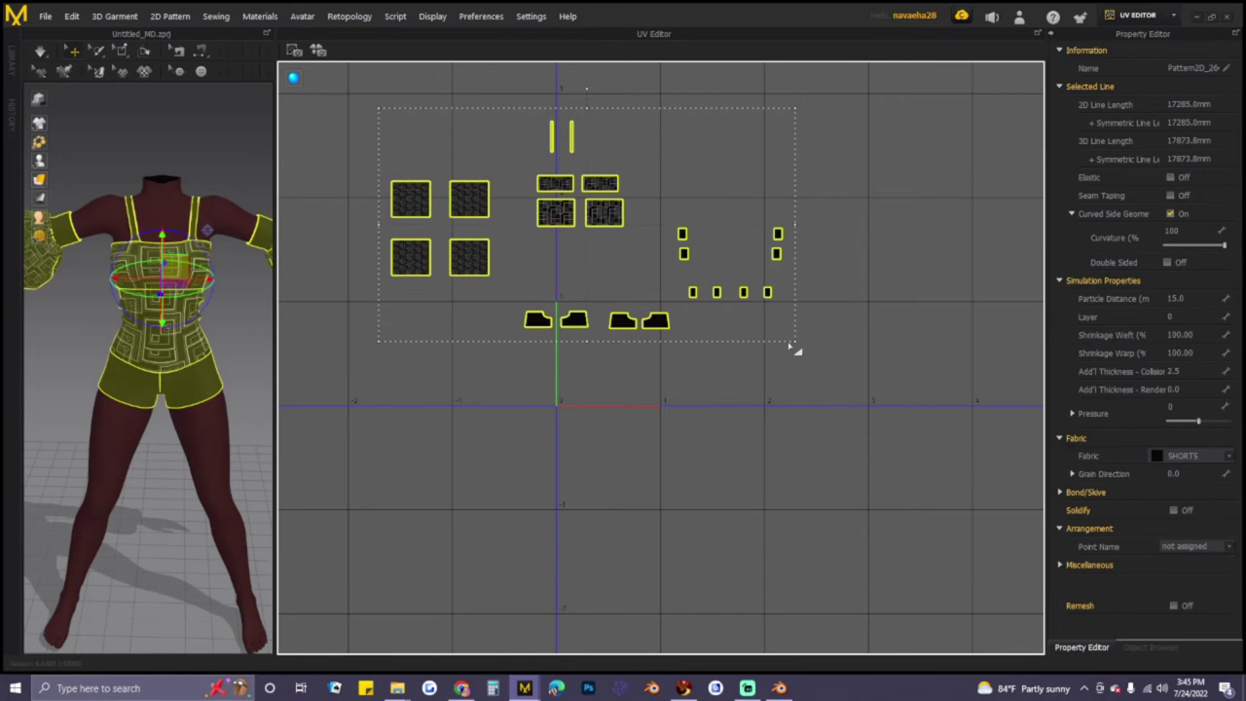
pyautogui.moveTo(792, 340); pyautogui.dragTo(557, 216)
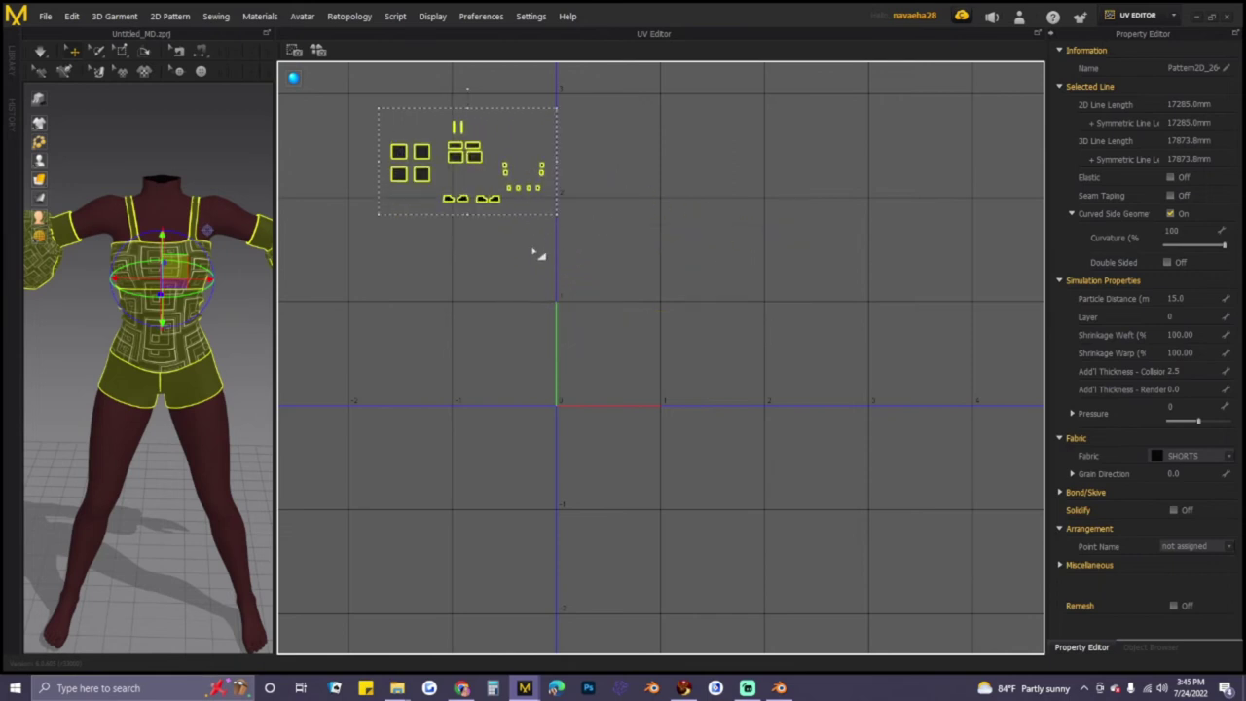
pyautogui.moveTo(452, 182); pyautogui.dragTo(632, 384)
pyautogui.click(742, 412)
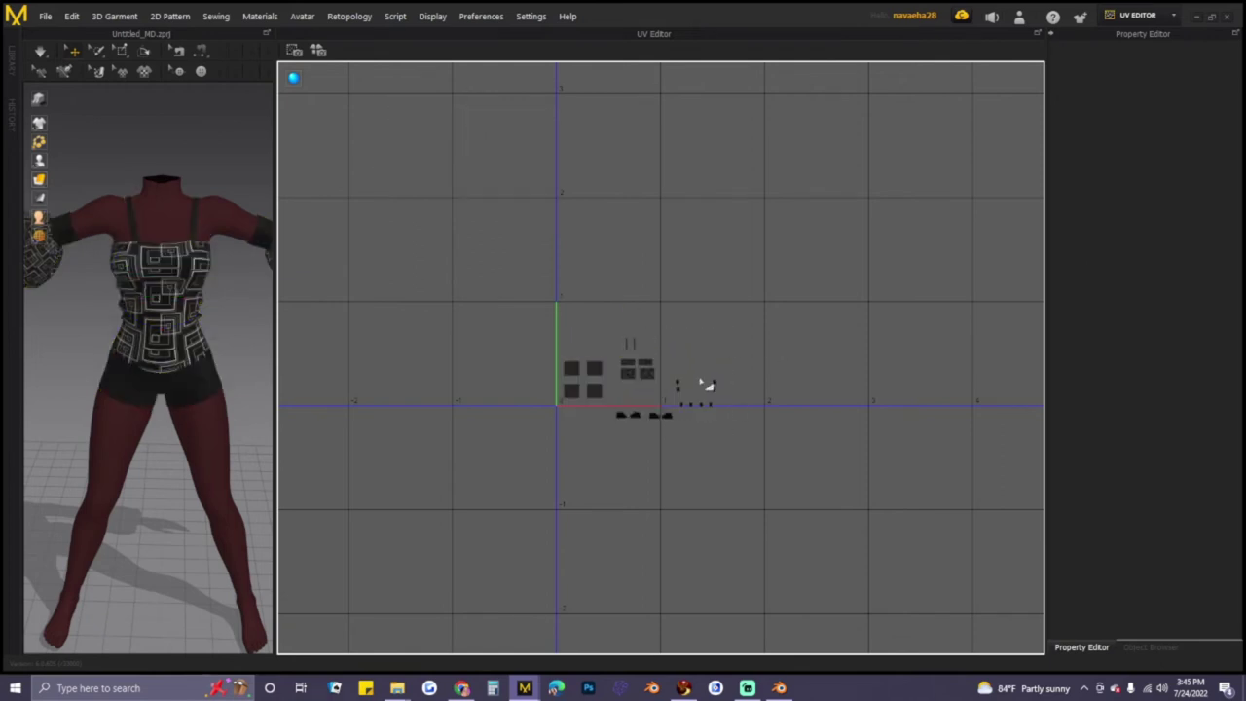
# - Move the tube top and middle top UVs to the tile's upper-left corner and the straps to its upper-right corner
pyautogui.scroll(3, 703, 383)
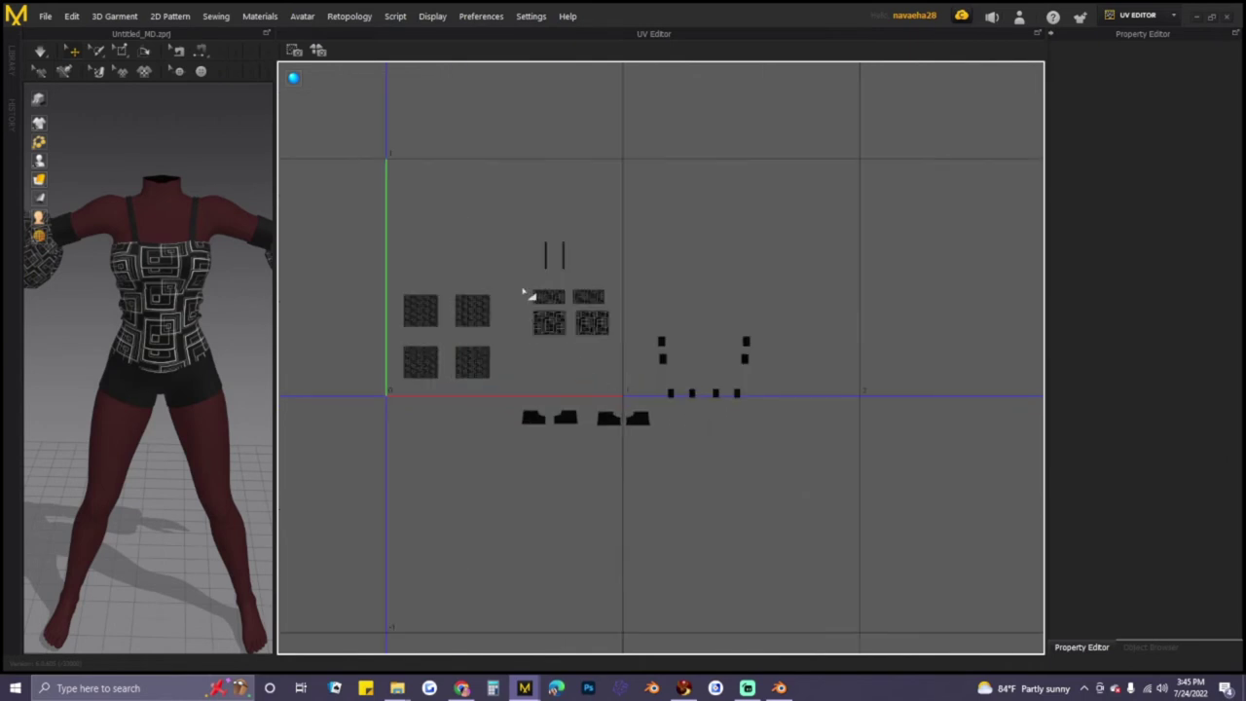
pyautogui.moveTo(594, 332); pyautogui.dragTo(464, 223)
pyautogui.click(554, 255)
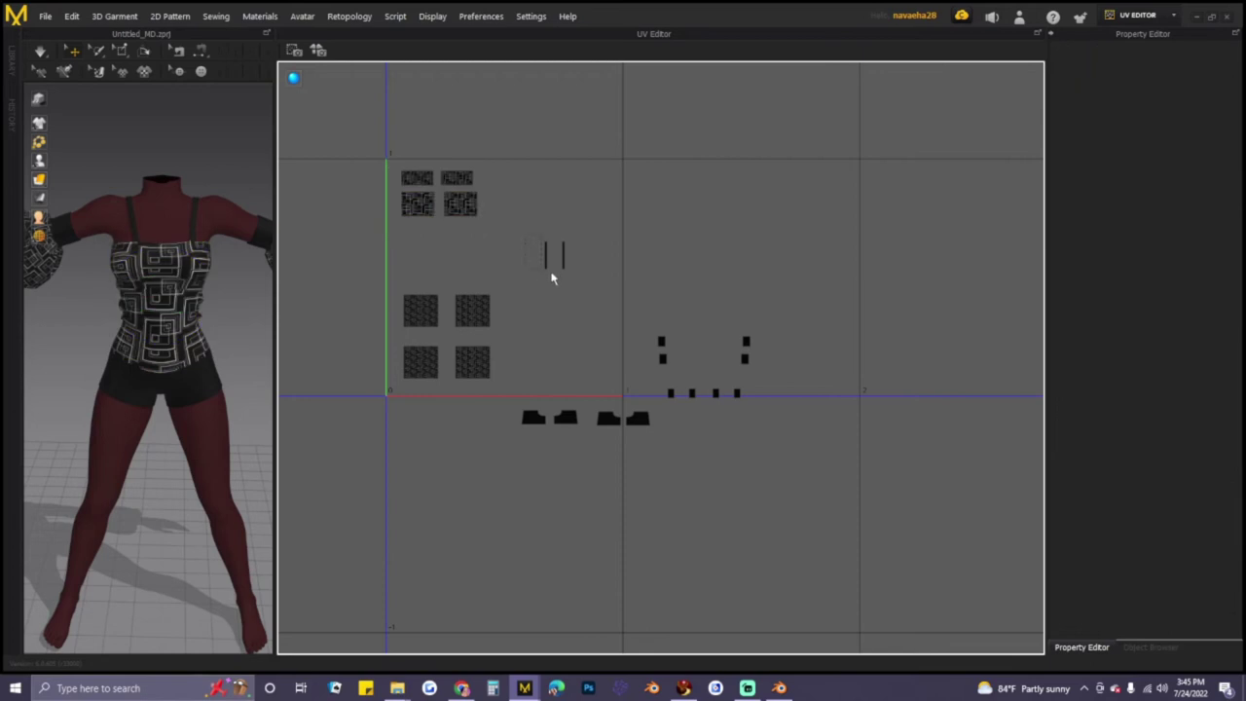
pyautogui.moveTo(563, 262); pyautogui.dragTo(598, 194)
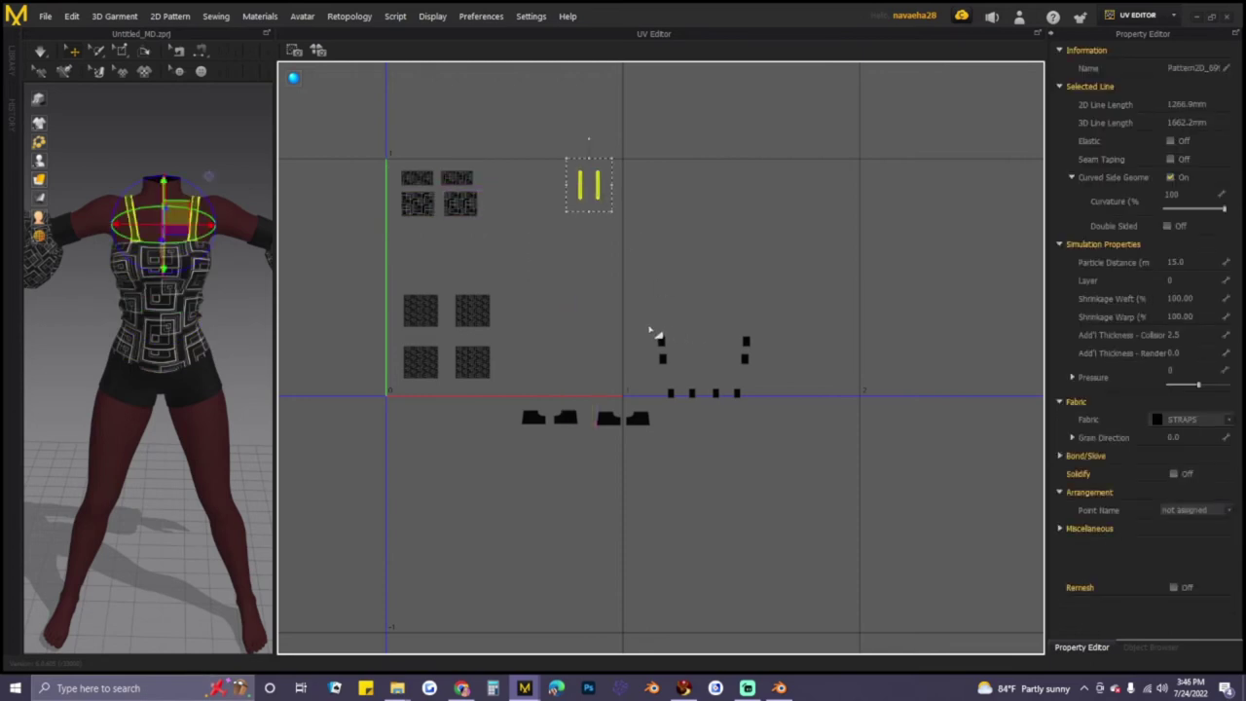
# - Move the four larger arm cuff UVs into the middle of the UV tile, between the middle top and puffy sleeve UVs
pyautogui.moveTo(643, 327); pyautogui.dragTo(461, 245)
pyautogui.moveTo(729, 329); pyautogui.dragTo(618, 311)
pyautogui.click(487, 249)
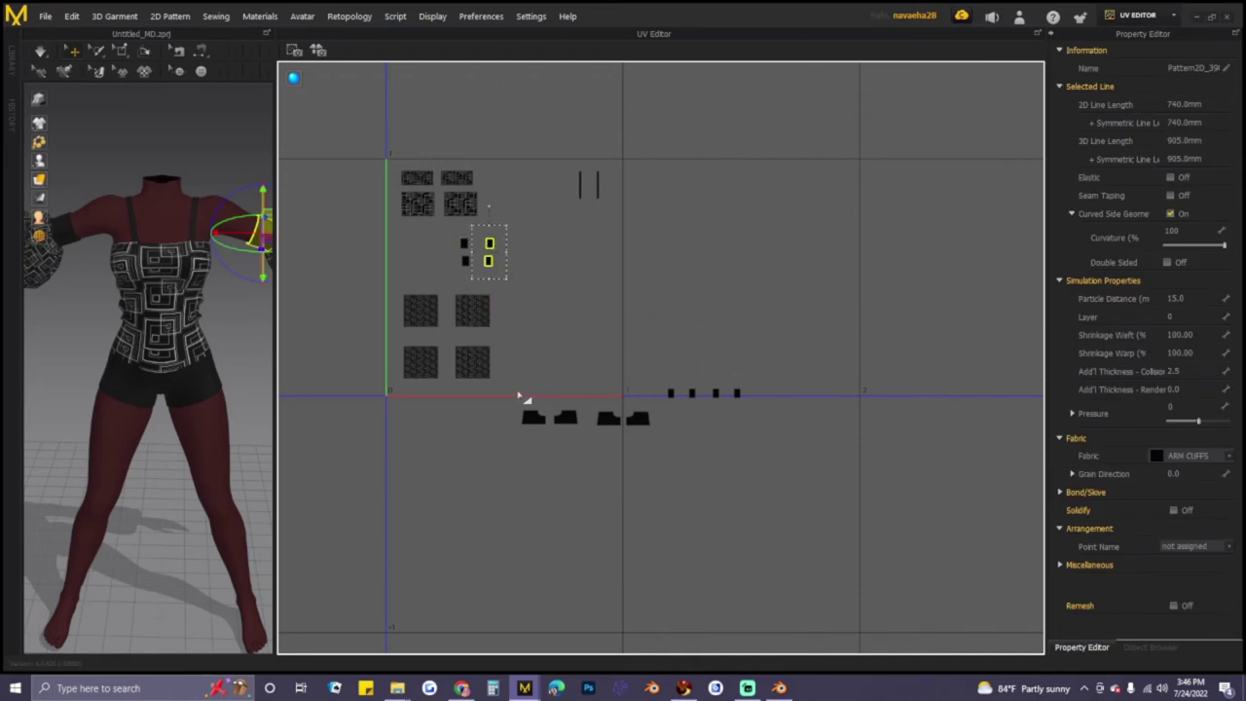
# - Move both pairs of shorts UVs into the tile's lower-right area, one pair above the other beside the puffy sleeves
pyautogui.moveTo(508, 401); pyautogui.dragTo(583, 304)
pyautogui.click(585, 402)
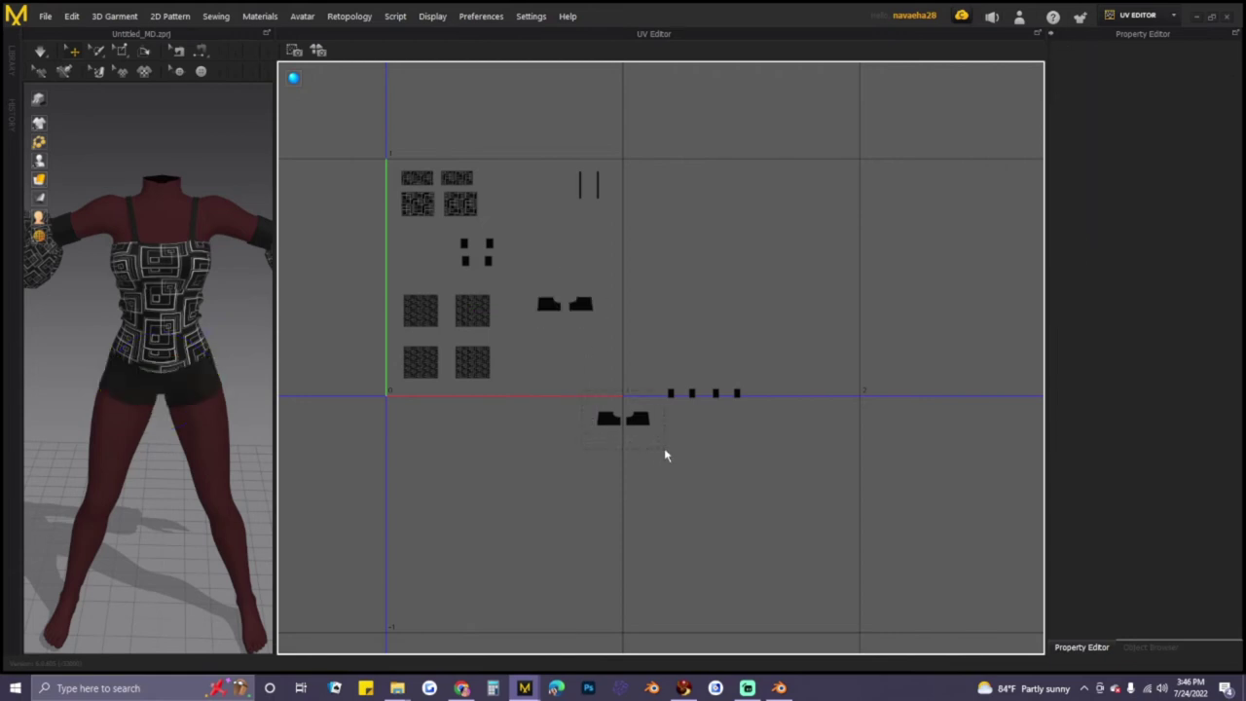
pyautogui.moveTo(630, 420); pyautogui.dragTo(579, 357)
pyautogui.click(658, 385)
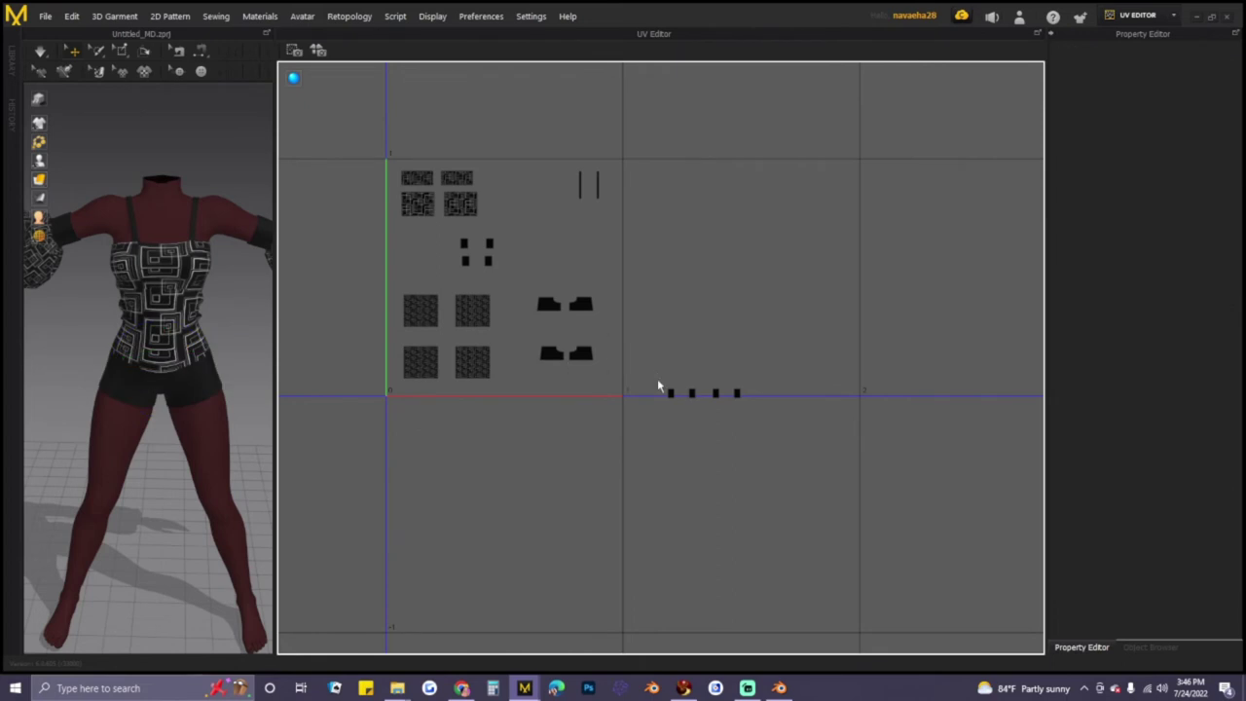
# - Move the four remaining small arm cuff UVs into the tile in two rows above the shorts UVs
pyautogui.moveTo(695, 415); pyautogui.dragTo(564, 241)
pyautogui.moveTo(694, 358); pyautogui.dragTo(565, 269)
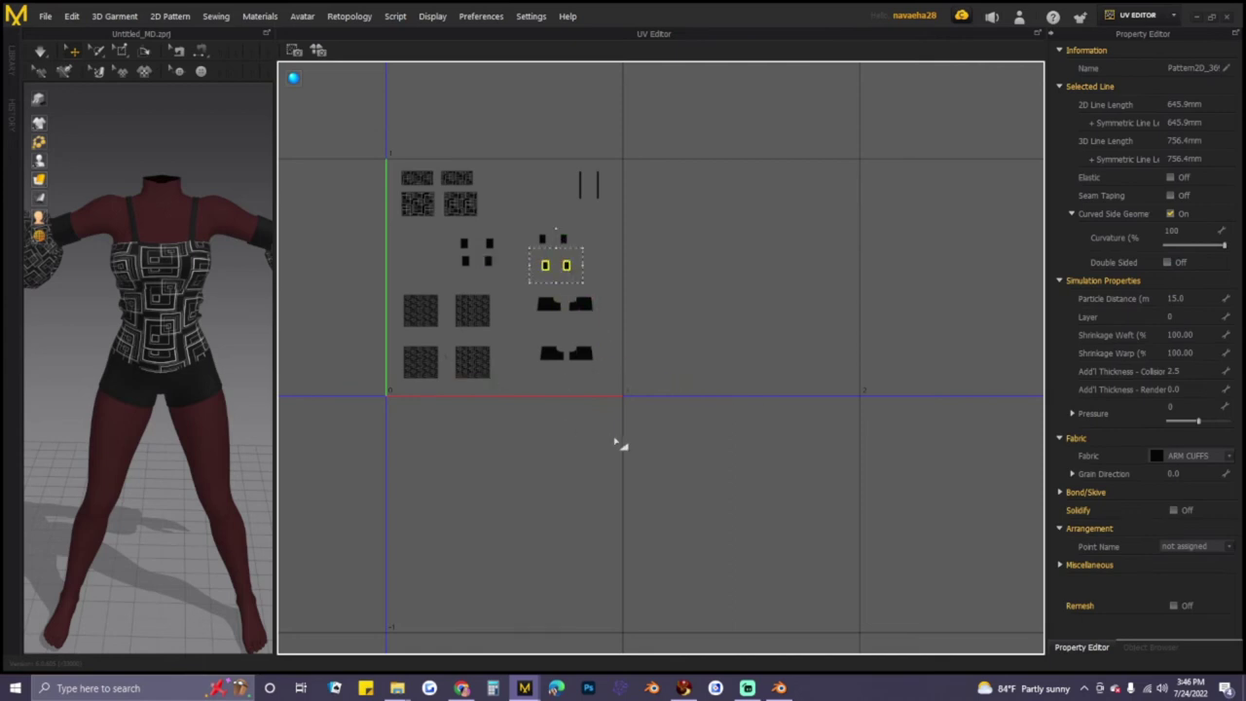
pyautogui.click(616, 442)
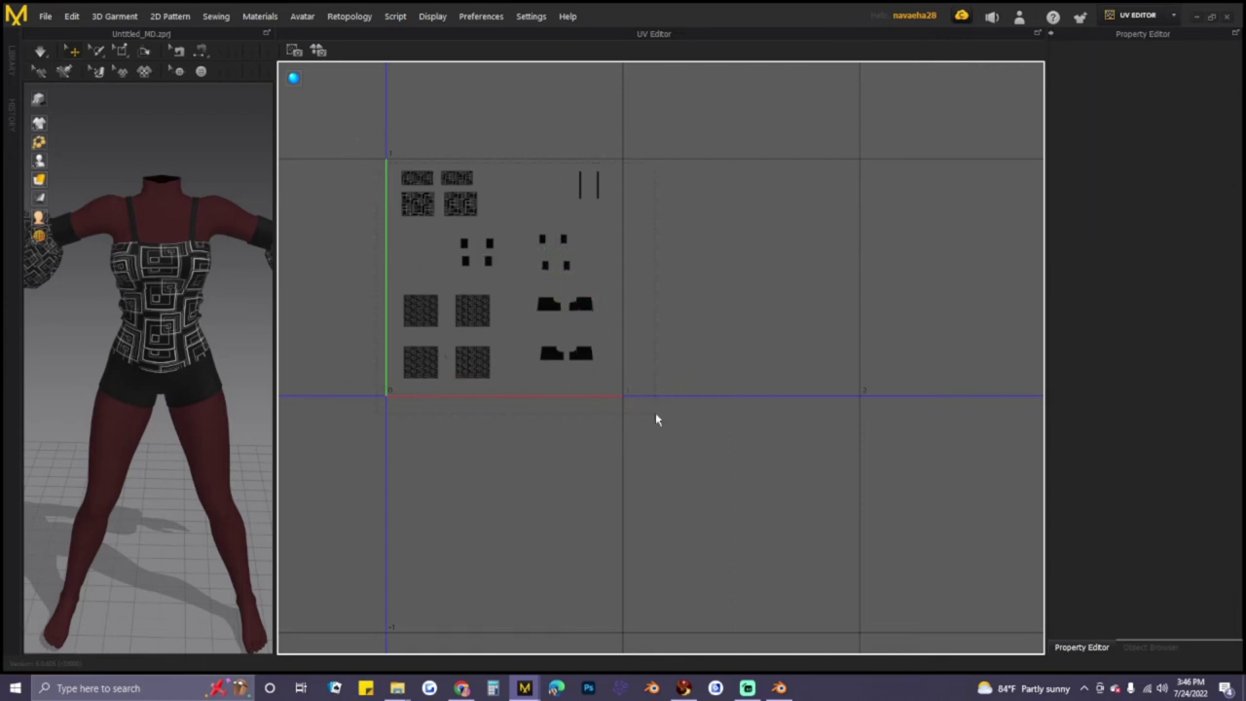
# - Select all the pattern UVs and shift them slightly down to centre the layout within the UV tile
pyautogui.hotkey('ctrl', 'a')
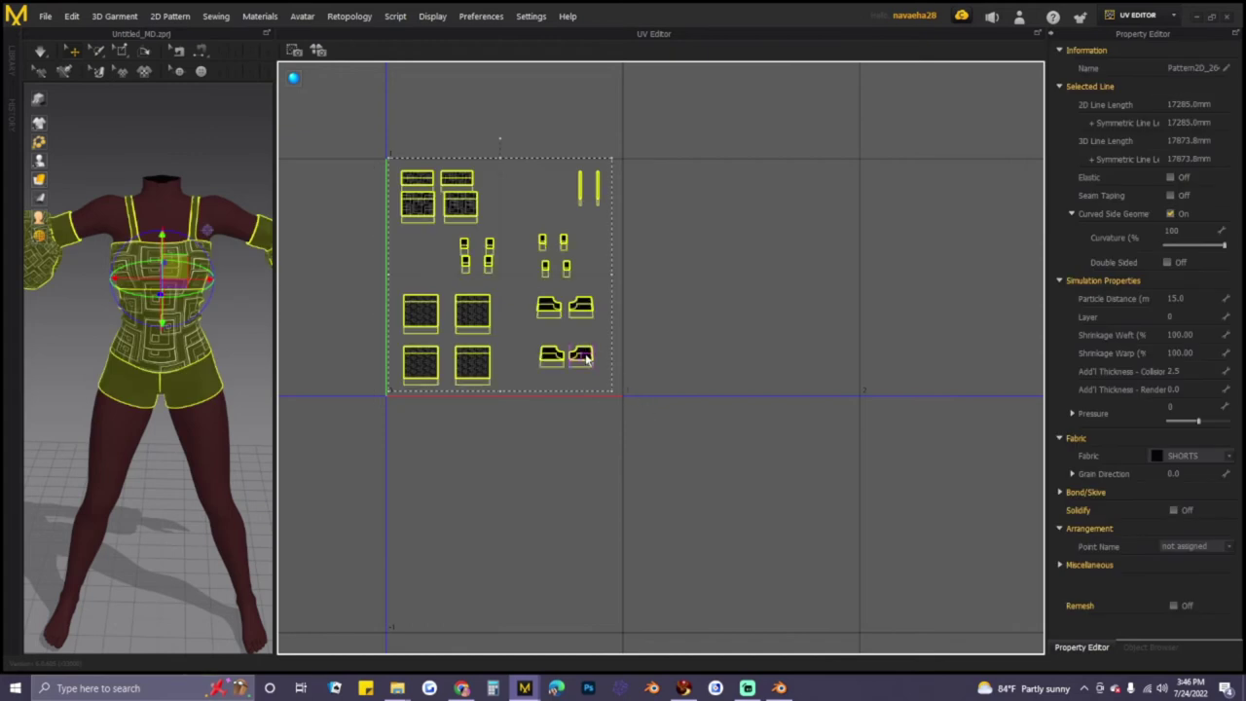
pyautogui.moveTo(585, 352); pyautogui.dragTo(585, 359)
pyautogui.click(703, 336)
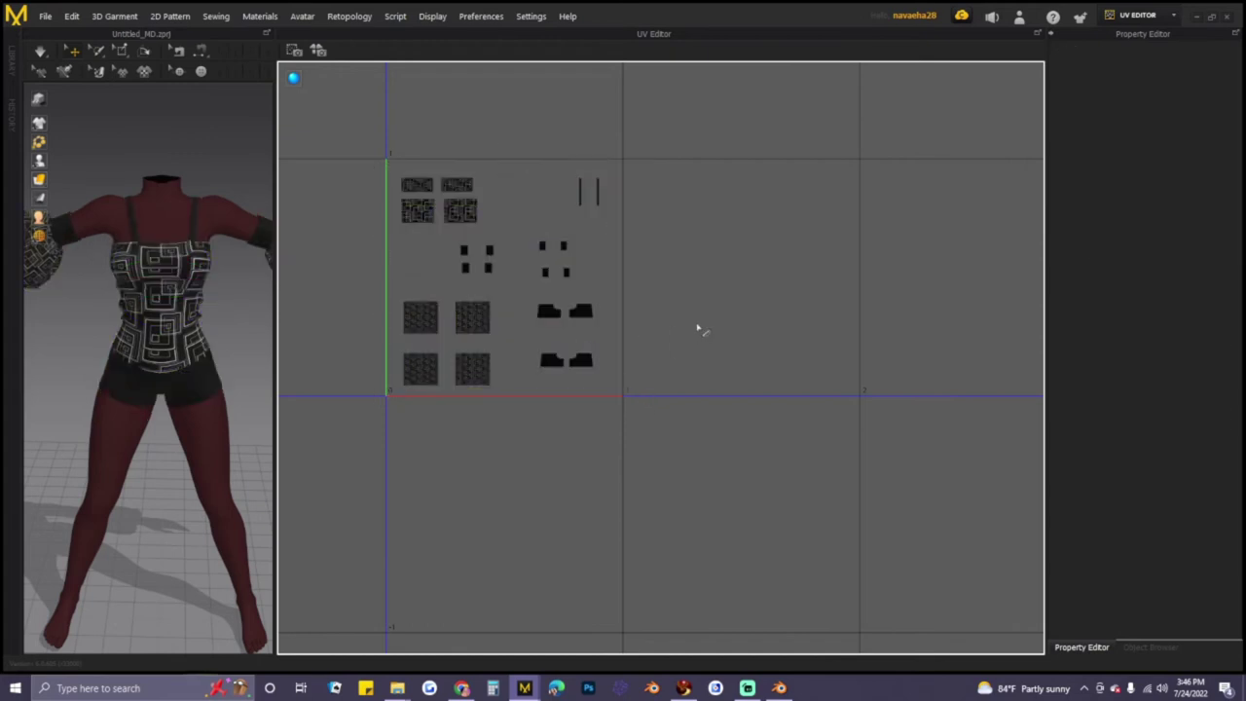
# - Shift the strap UVs slightly inward from the tile's right edge and lower the upper pair of shorts UVs slightly
pyautogui.moveTo(613, 213); pyautogui.dragTo(583, 204)
pyautogui.click(675, 224)
pyautogui.click(550, 311)
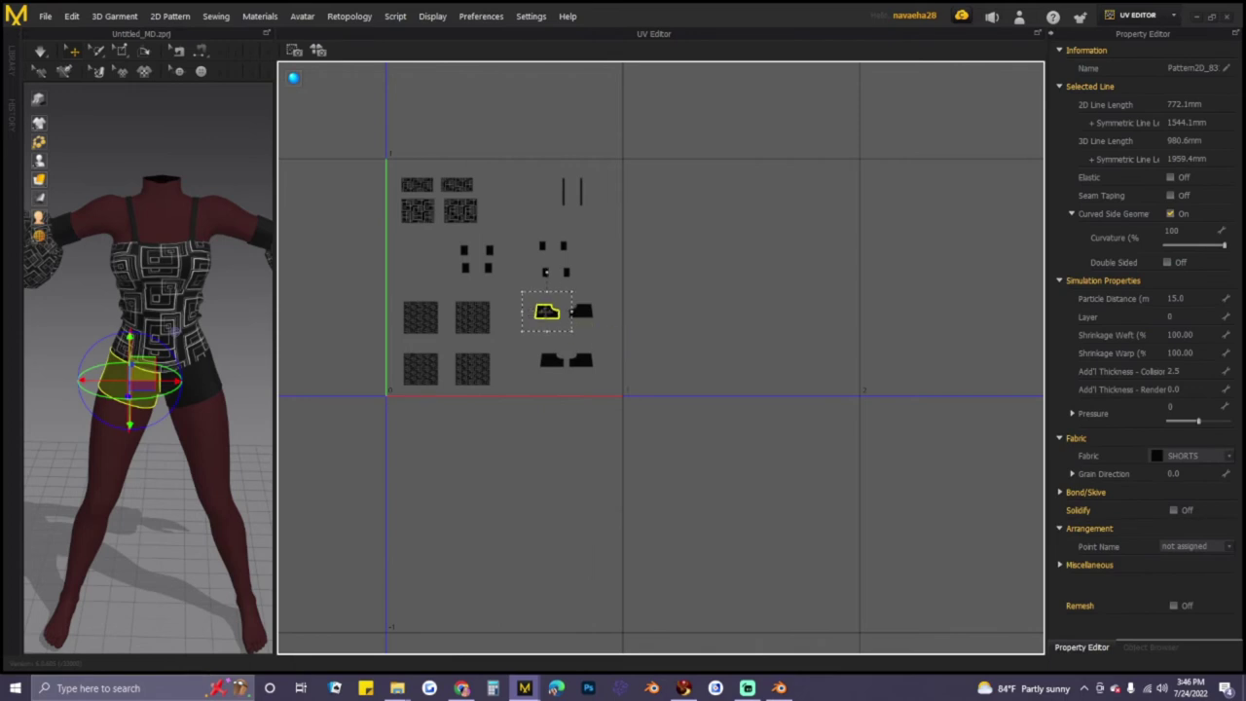
pyautogui.moveTo(546, 312); pyautogui.dragTo(548, 310)
pyautogui.click(516, 300)
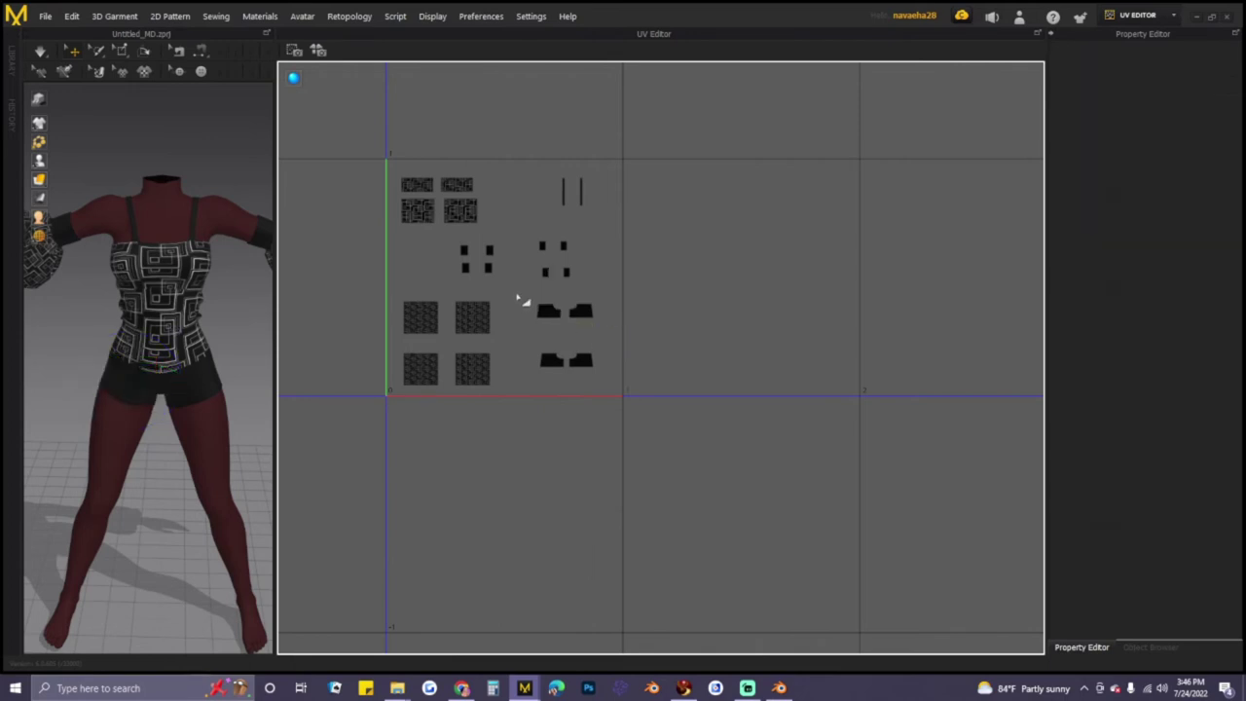
pyautogui.moveTo(582, 311); pyautogui.dragTo(588, 327)
pyautogui.click(661, 343)
# - Start a UV Snapshot of all the pattern UVs and browse its saving path to the DEJA VU CLOTHES folder
pyautogui.scroll(-3, 519, 298)
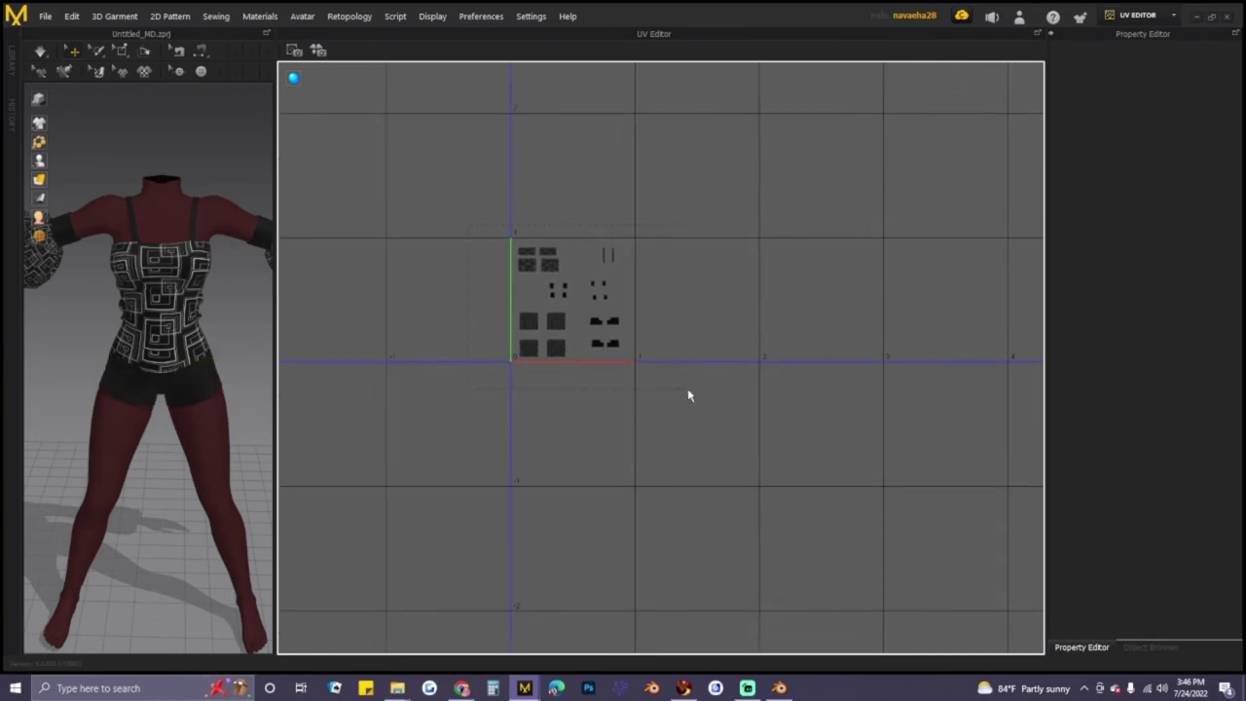
pyautogui.hotkey('ctrl', 'a')
pyautogui.click(294, 49)
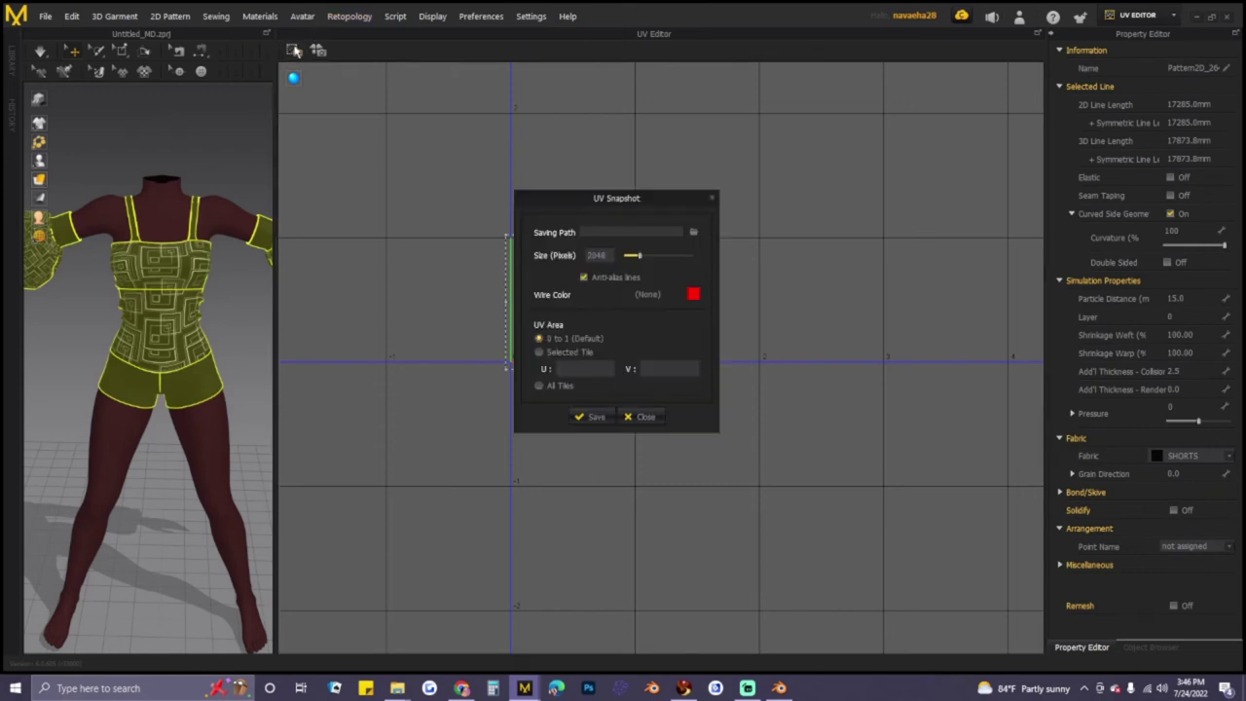
pyautogui.click(693, 232)
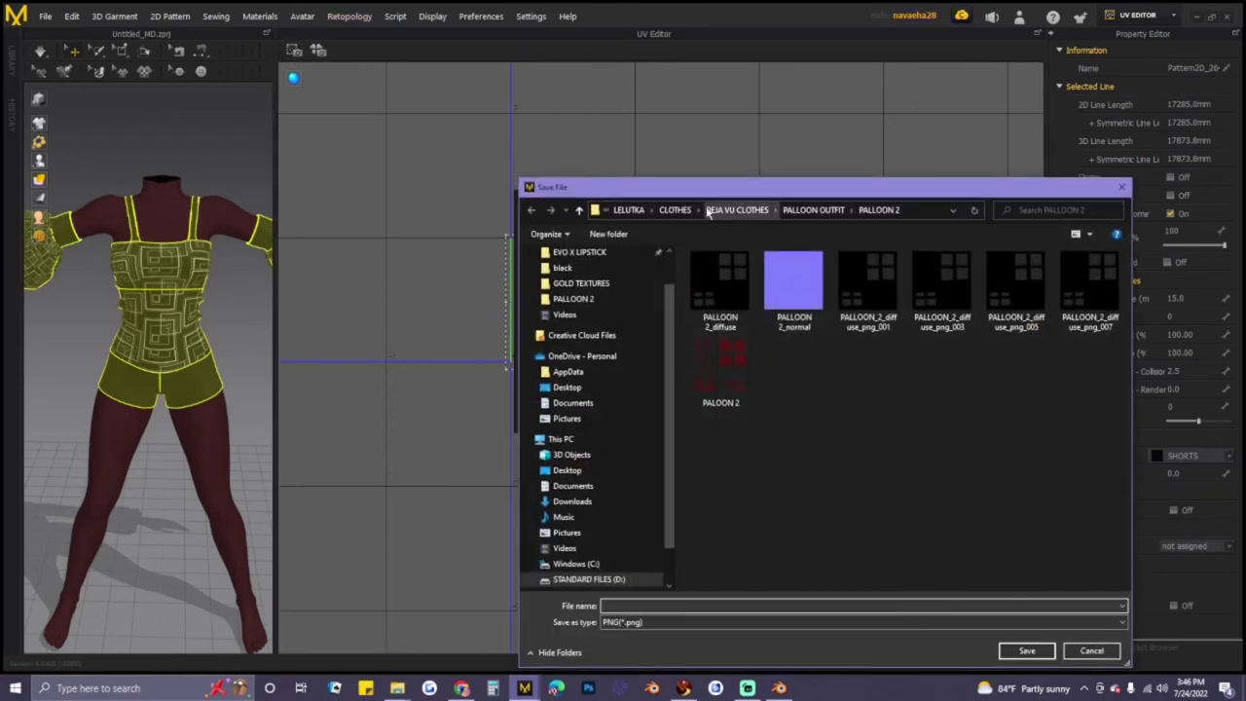
pyautogui.click(579, 210)
pyautogui.click(579, 210)
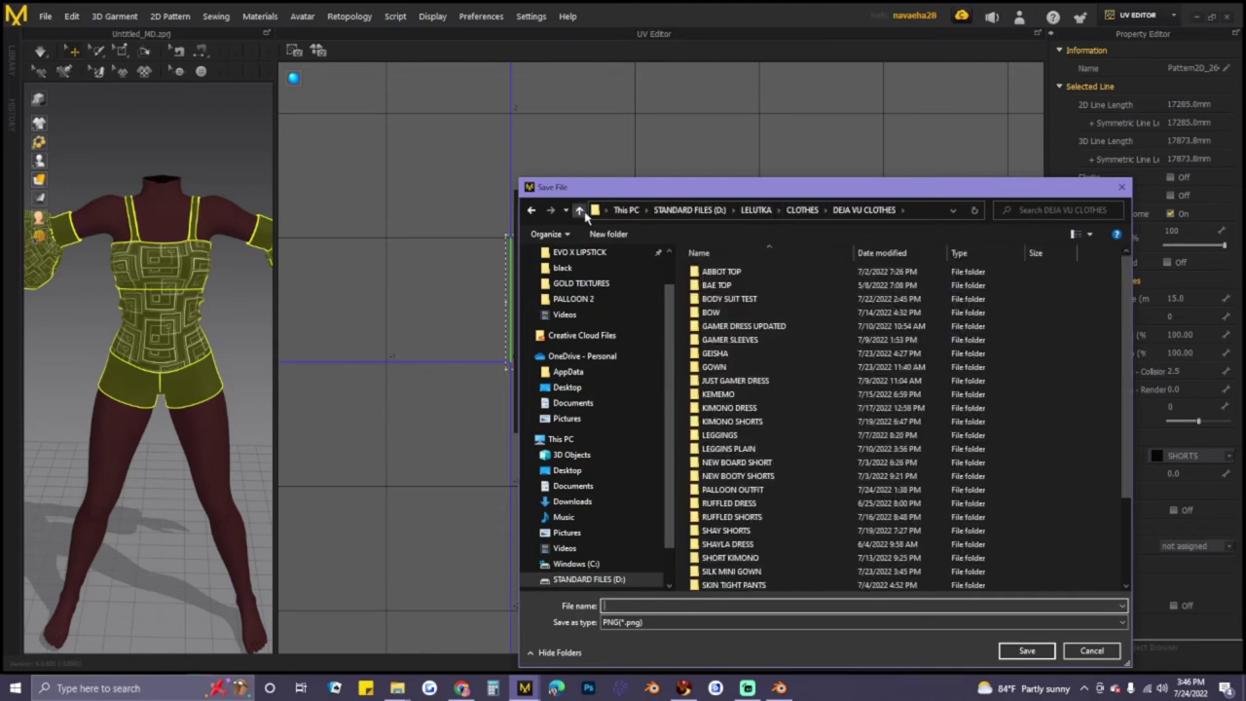
# - Create a folder named PALLOON SHORT OUTFIT in DEJA VU CLOTHES and copy its name
pyautogui.rightClick(1016, 421)
pyautogui.moveTo(1038, 555)
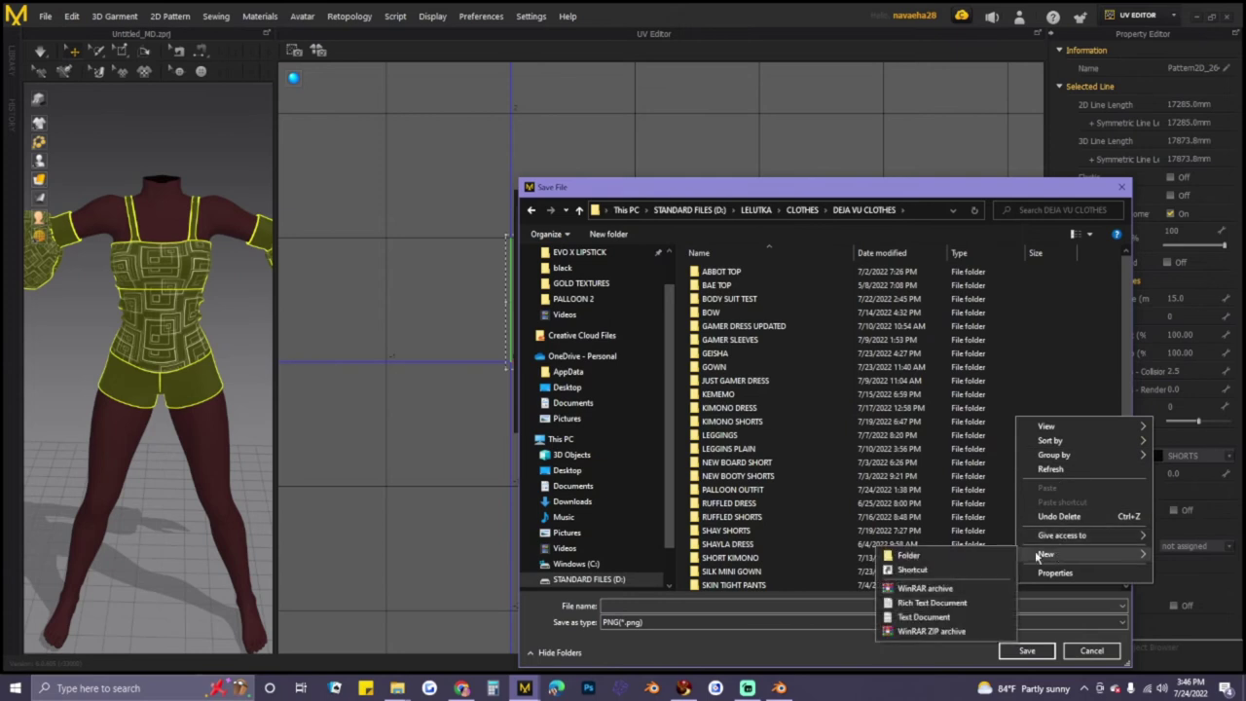
pyautogui.click(949, 556)
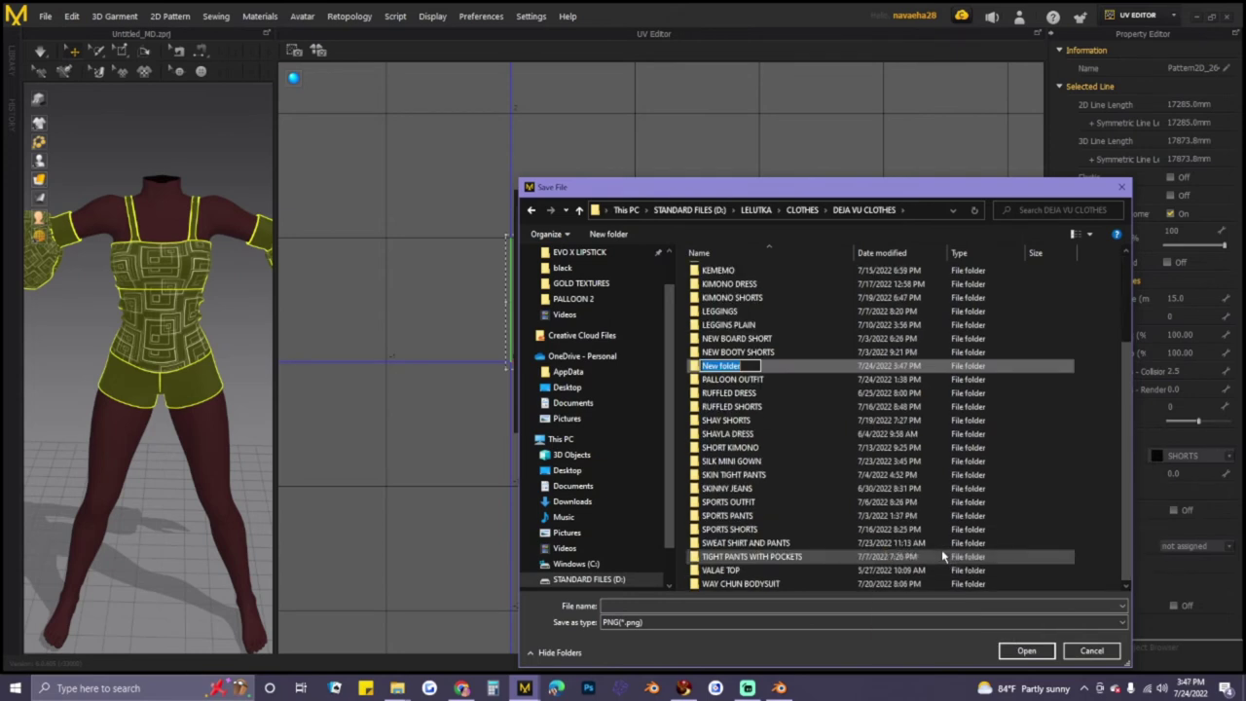
pyautogui.write('PALLOON SHORT OUTFIT')
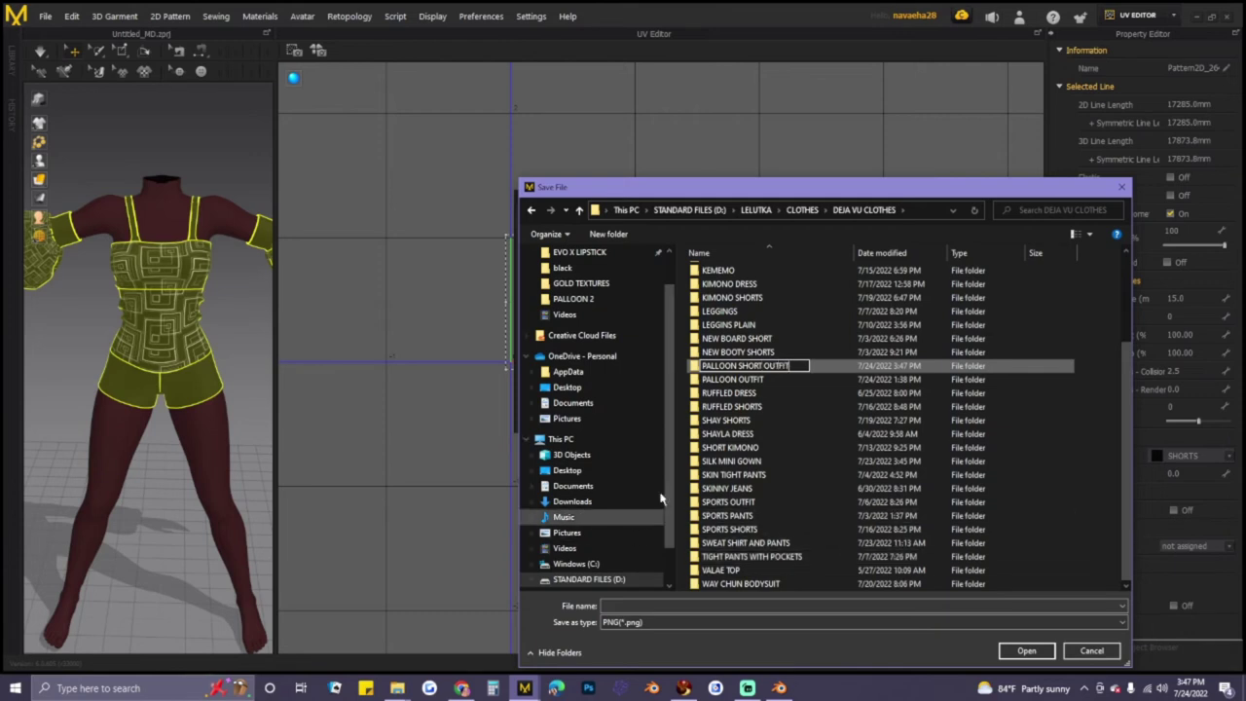
pyautogui.moveTo(790, 366); pyautogui.dragTo(701, 366)
pyautogui.rightClick(725, 367)
pyautogui.click(760, 413)
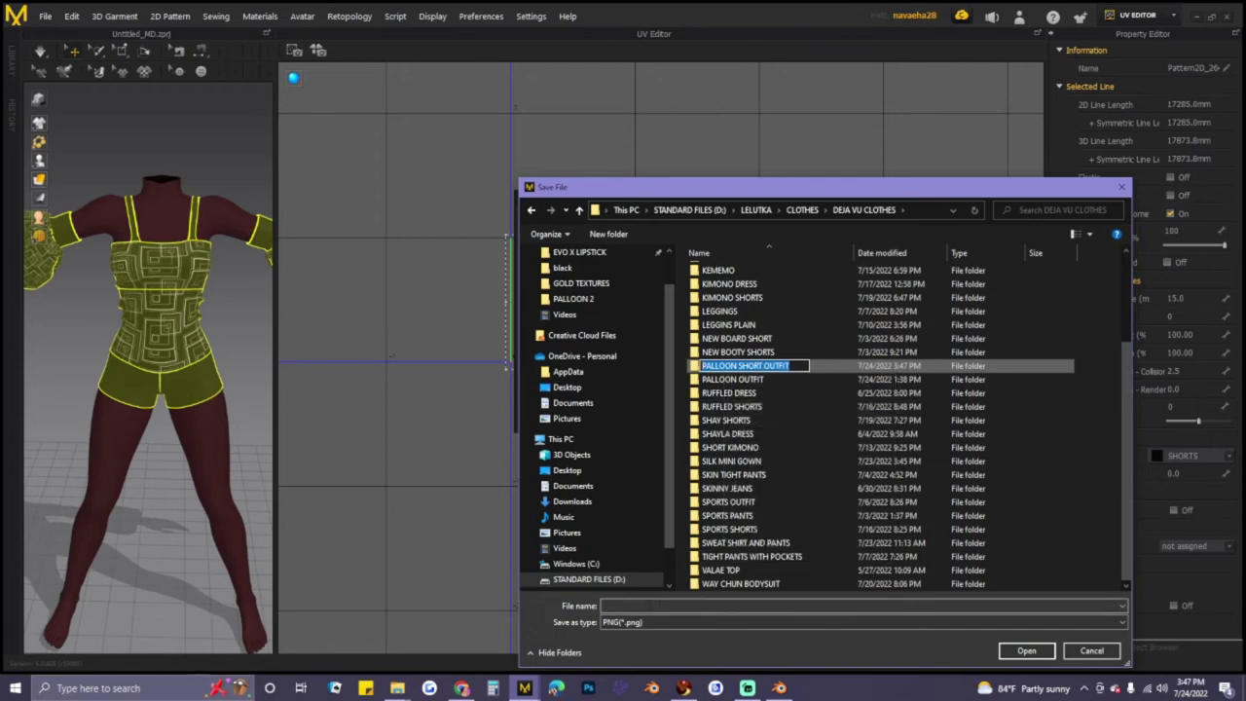
# - Set the snapshot's saving path to a PNG named PALLOON SHORT OUTFIT in the new folder and close the UV Snapshot dialog
pyautogui.doubleClick(696, 365)
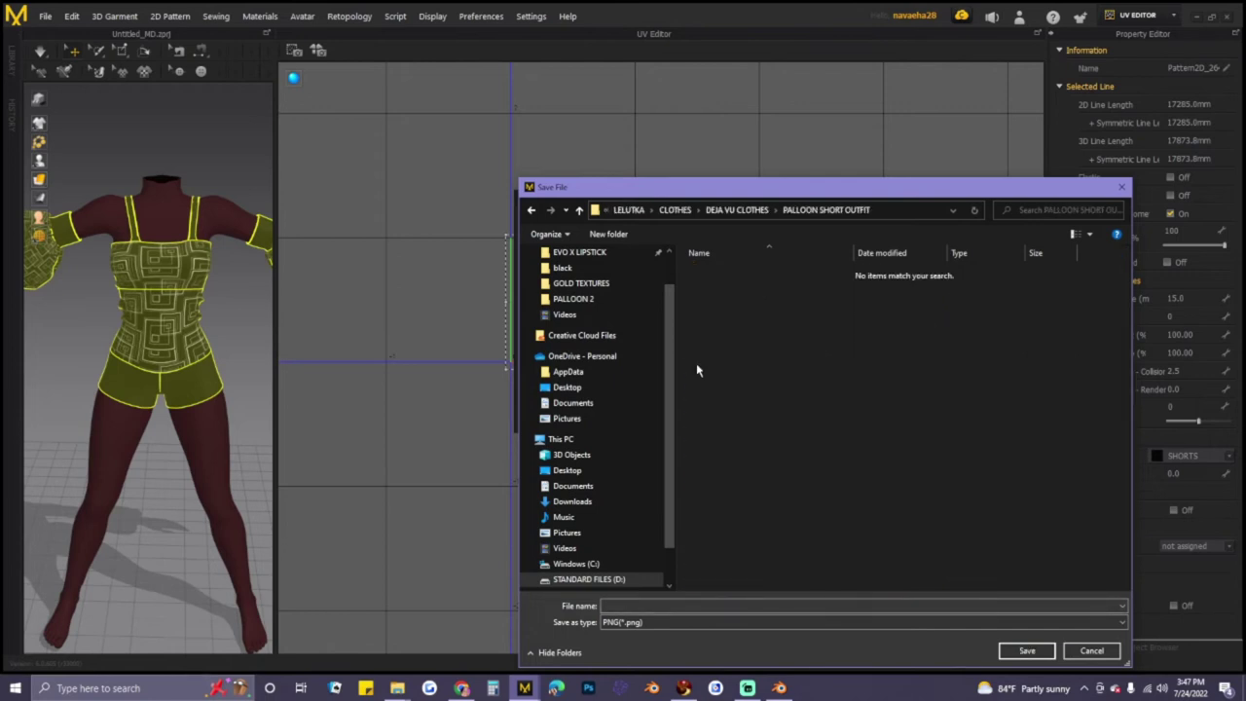
pyautogui.rightClick(619, 606)
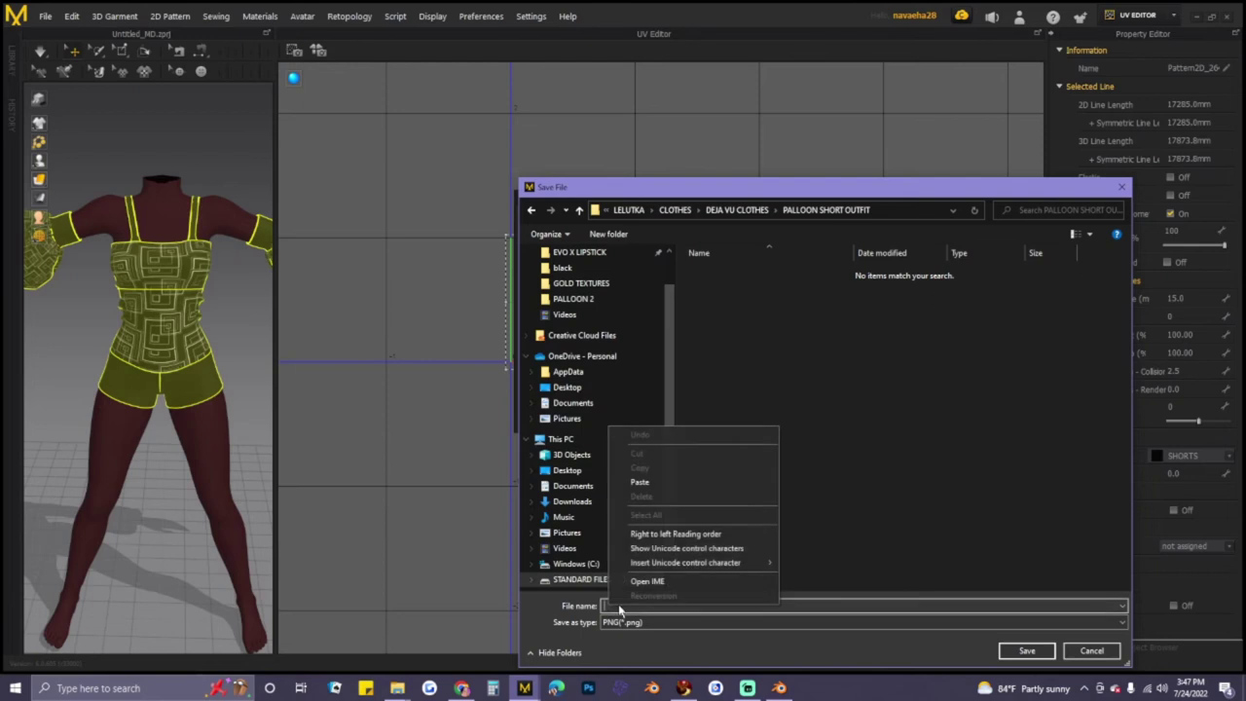
pyautogui.click(640, 482)
pyautogui.click(1027, 650)
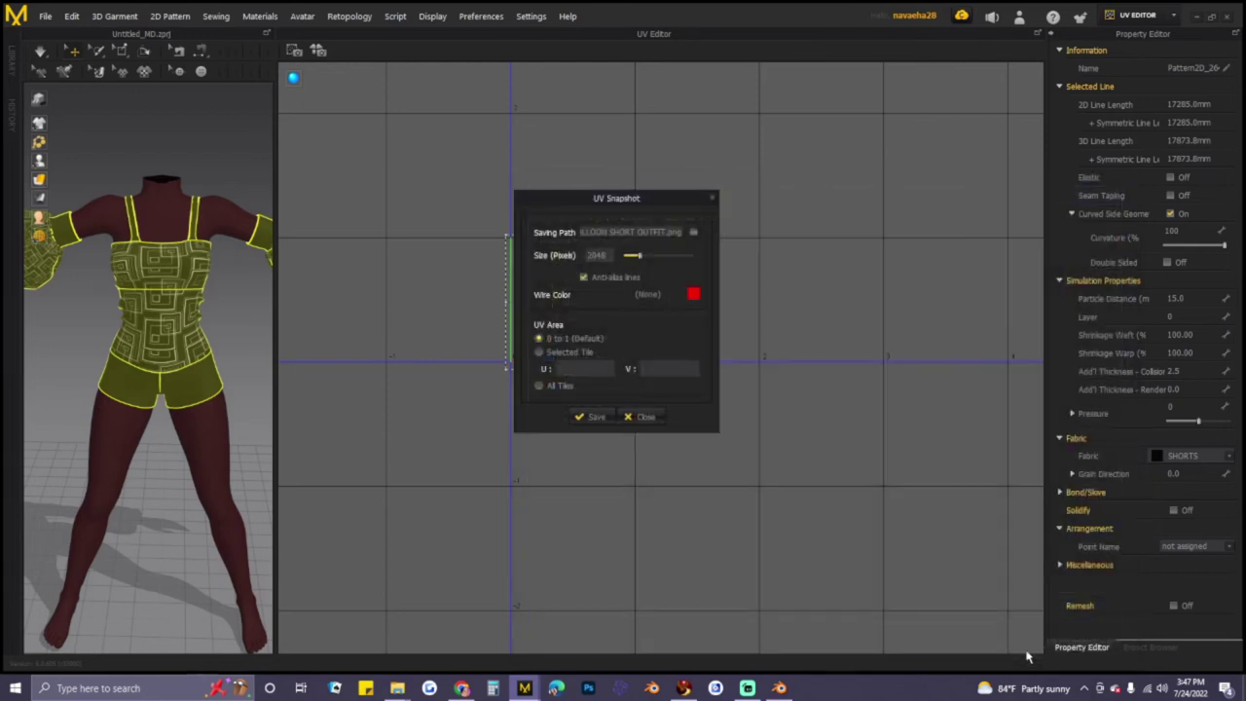
pyautogui.click(645, 416)
# - Switch back to the Simulation workspace and widen the 3D and 2D pattern windows
pyautogui.click(1175, 16)
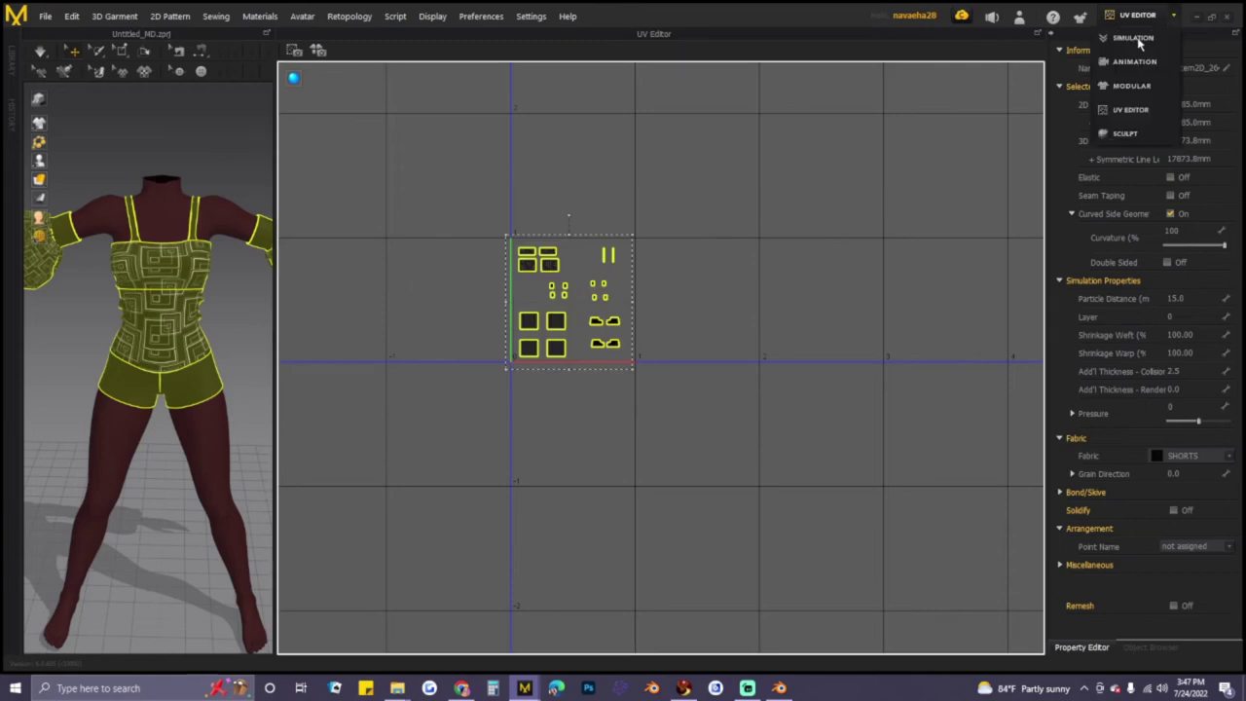
pyautogui.click(1134, 39)
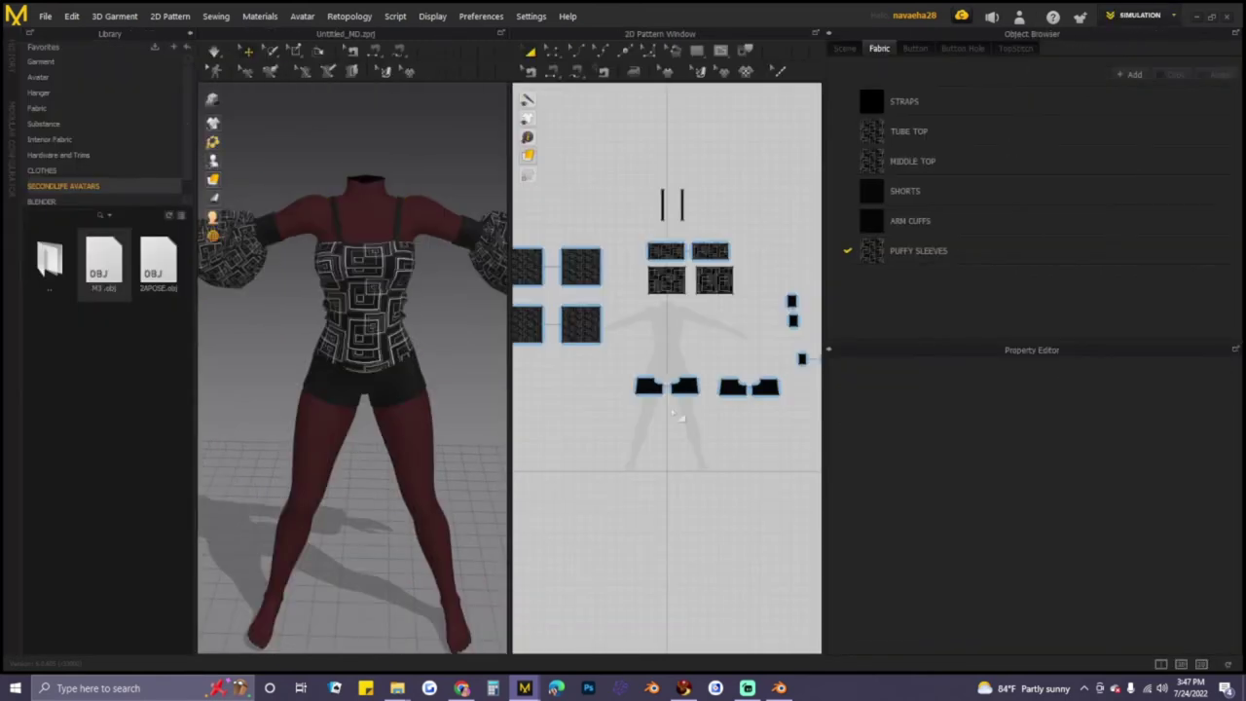
pyautogui.scroll(-3, 710, 486)
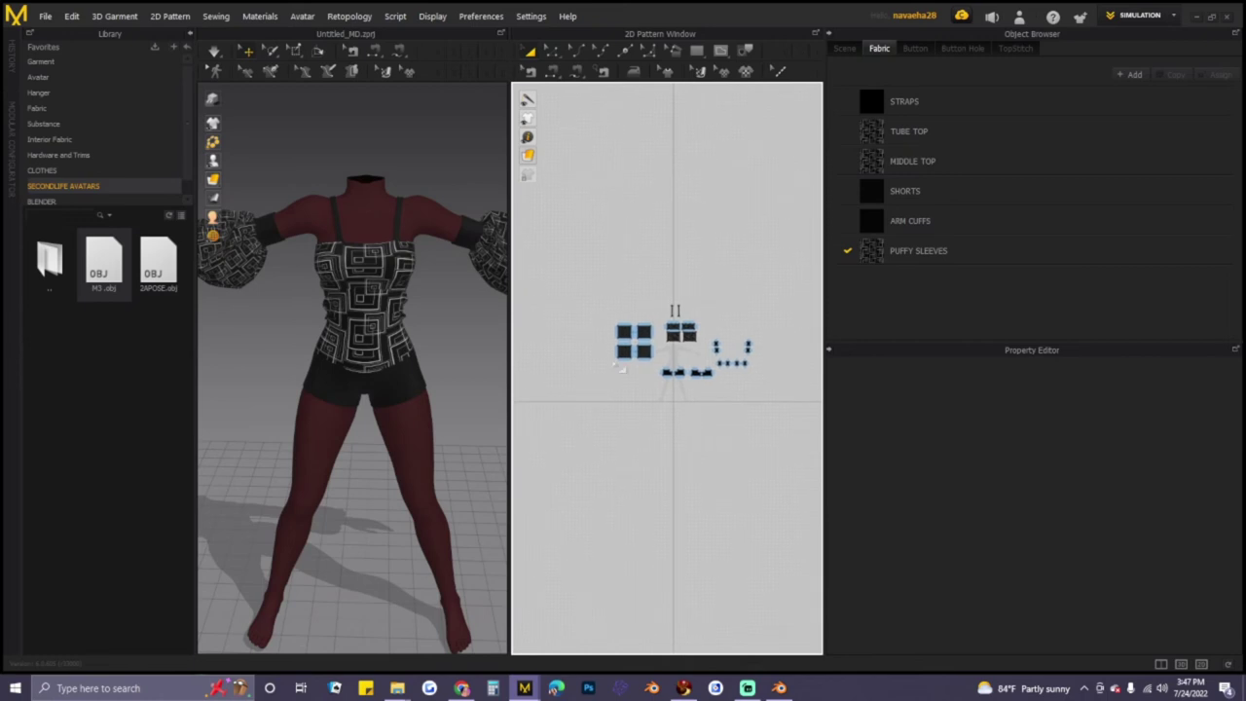
pyautogui.moveTo(788, 431); pyautogui.dragTo(791, 434)
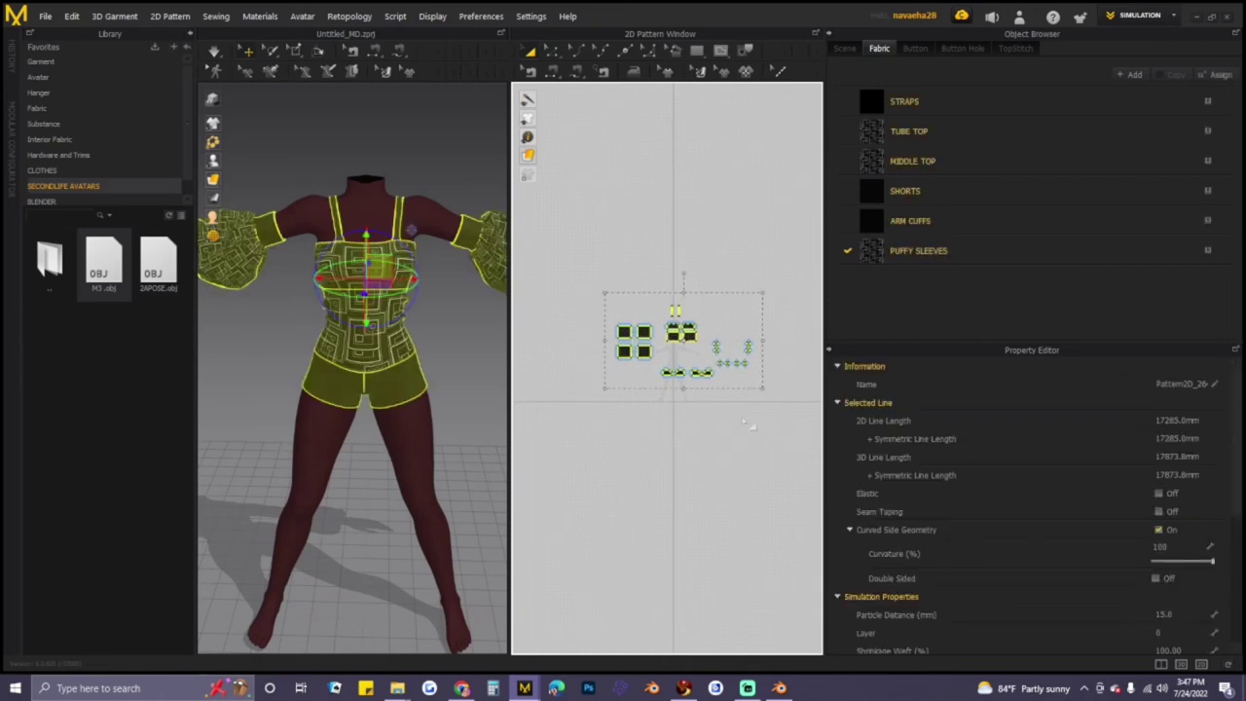
pyautogui.click(475, 203)
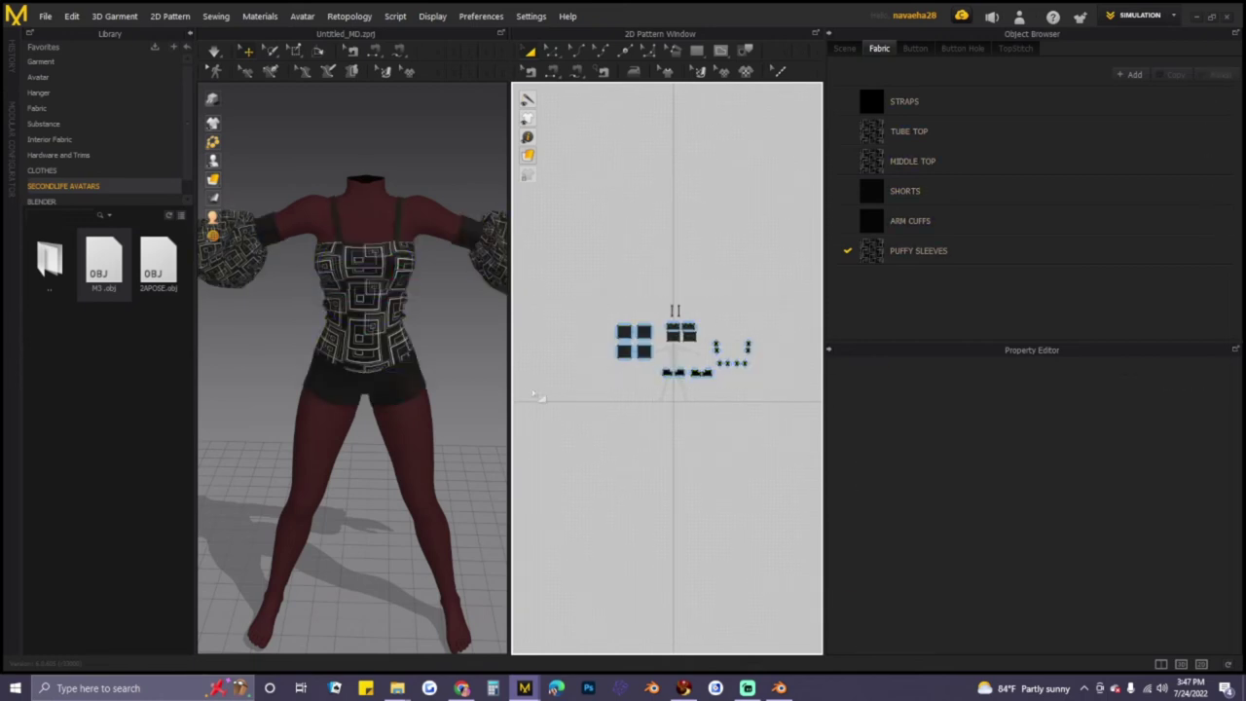
pyautogui.moveTo(509, 325); pyautogui.dragTo(603, 327)
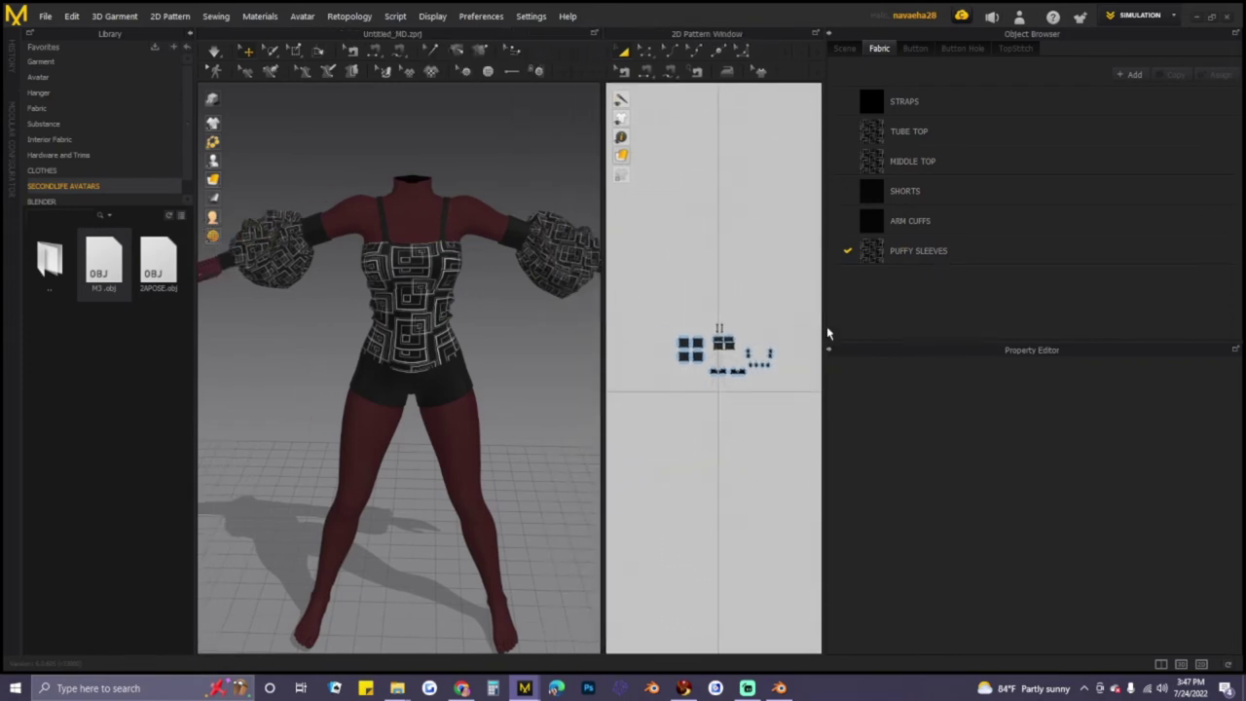
pyautogui.moveTo(825, 327); pyautogui.dragTo(923, 328)
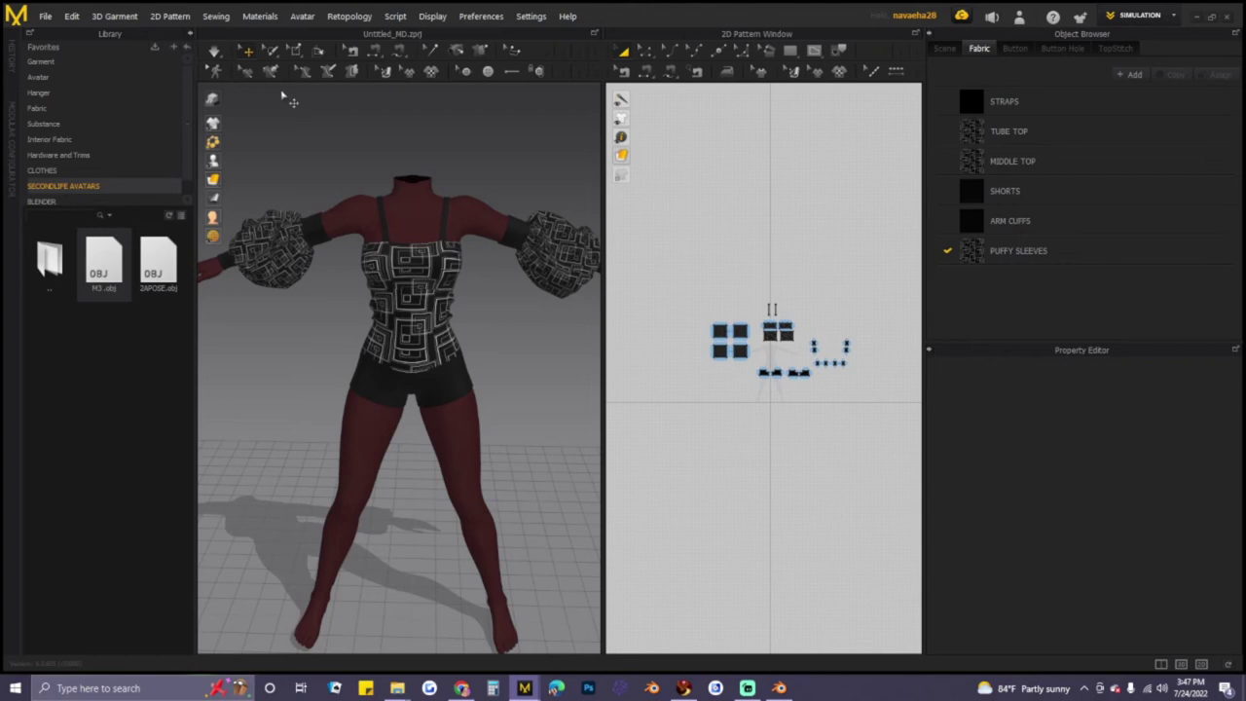
# - Start the simulation and save the complete romper as a garment file named PALLOON SHORT OUTFIT
pyautogui.click(216, 54)
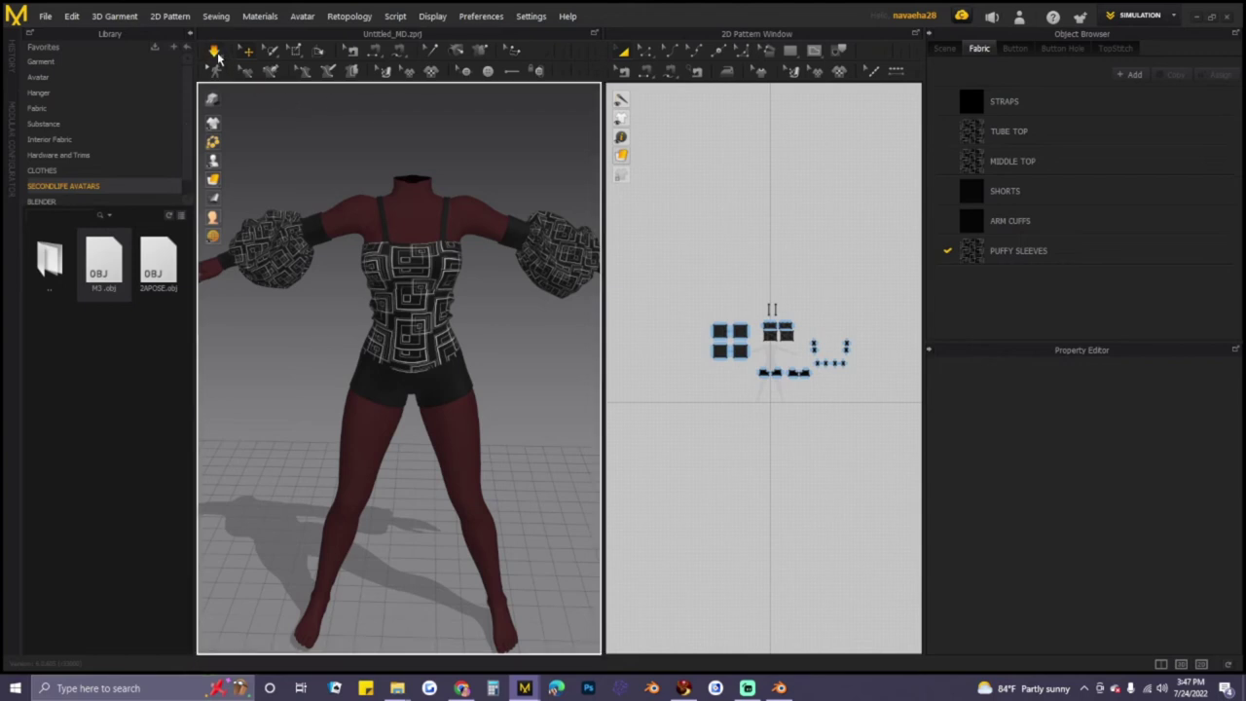
pyautogui.moveTo(659, 273); pyautogui.dragTo(890, 361)
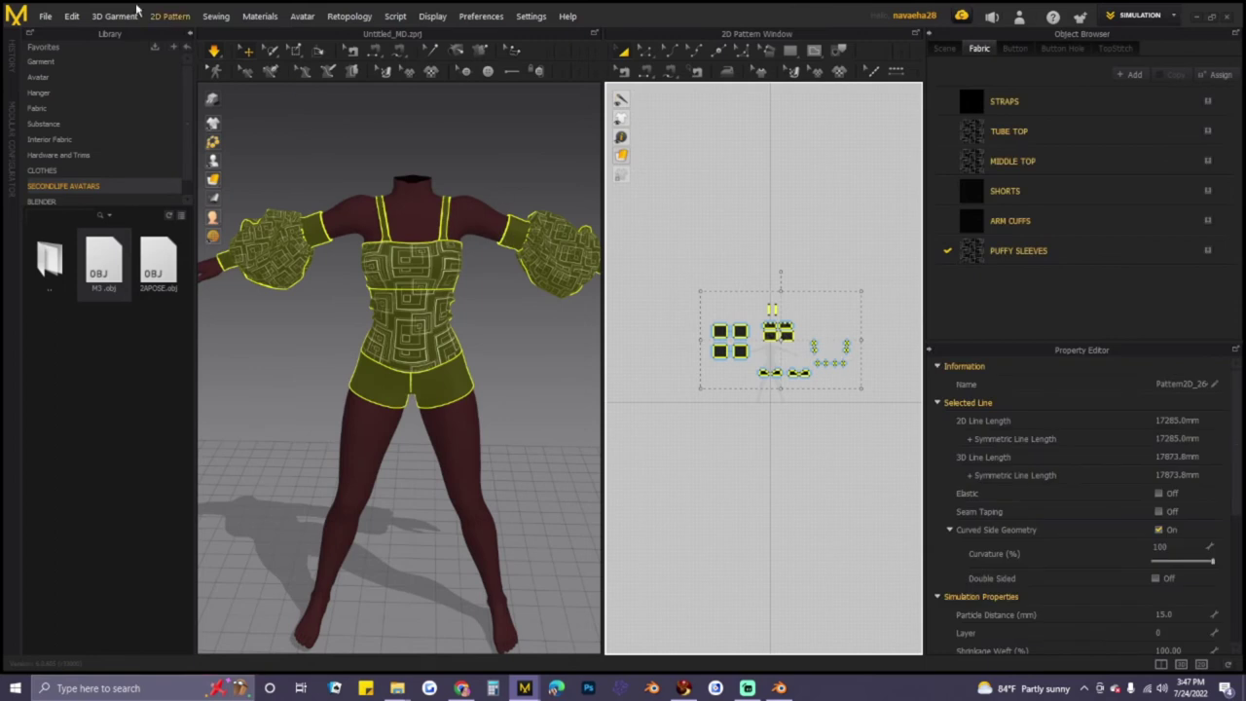
pyautogui.click(44, 16)
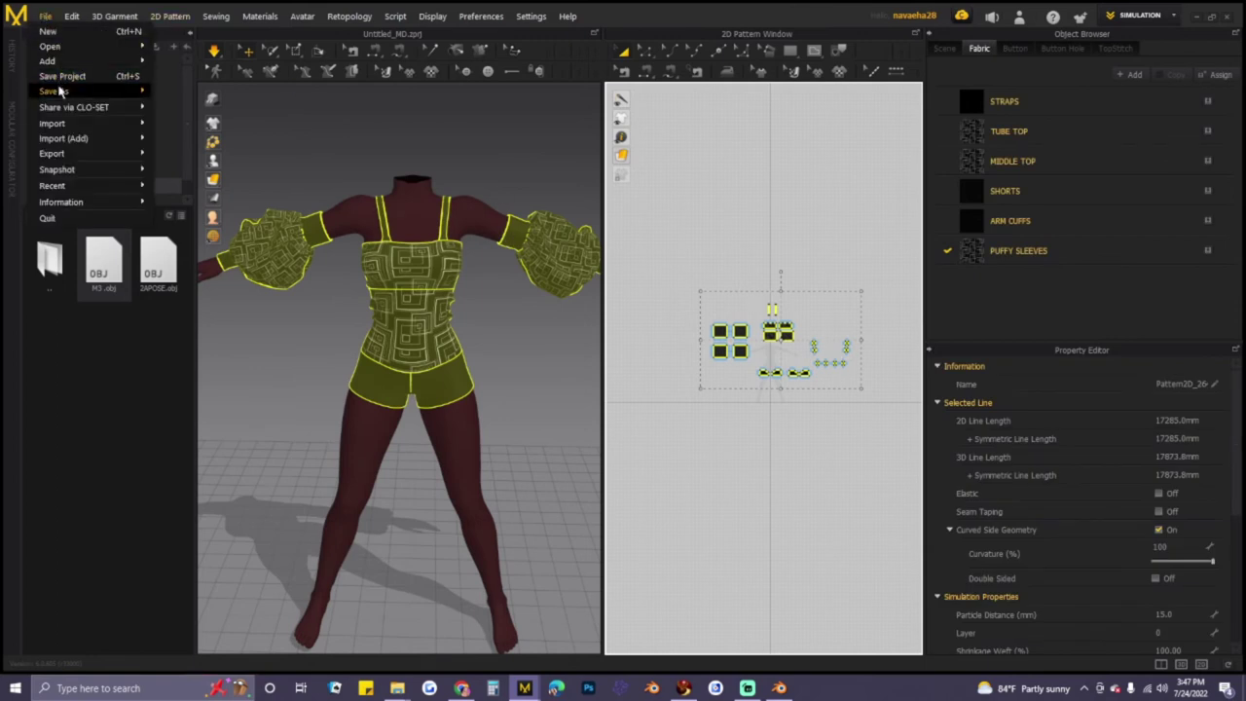
pyautogui.moveTo(58, 91)
pyautogui.click(183, 123)
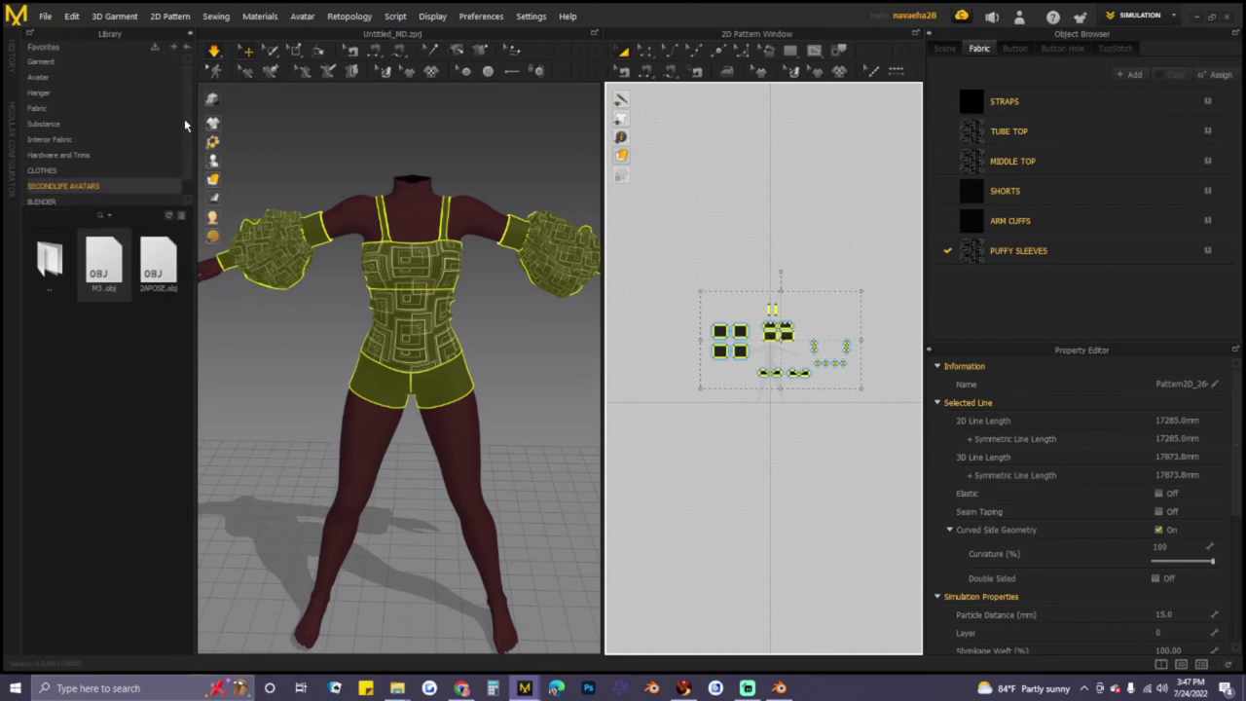
pyautogui.rightClick(161, 429)
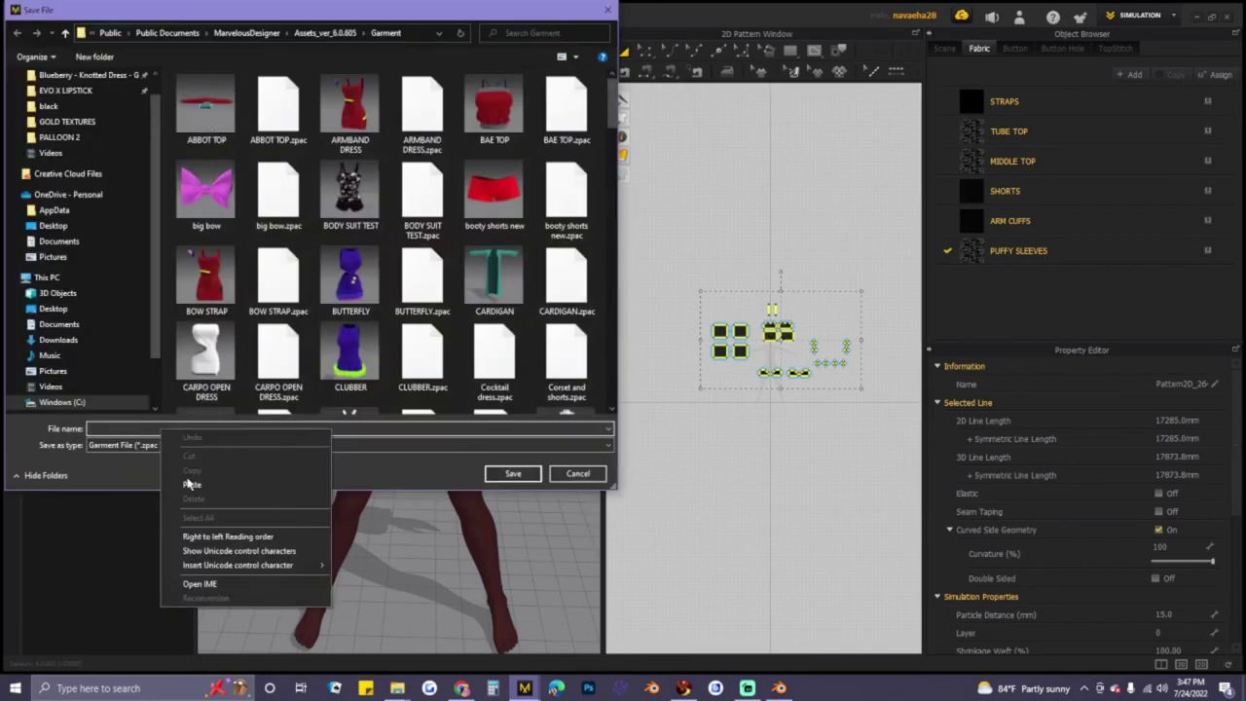
pyautogui.click(190, 485)
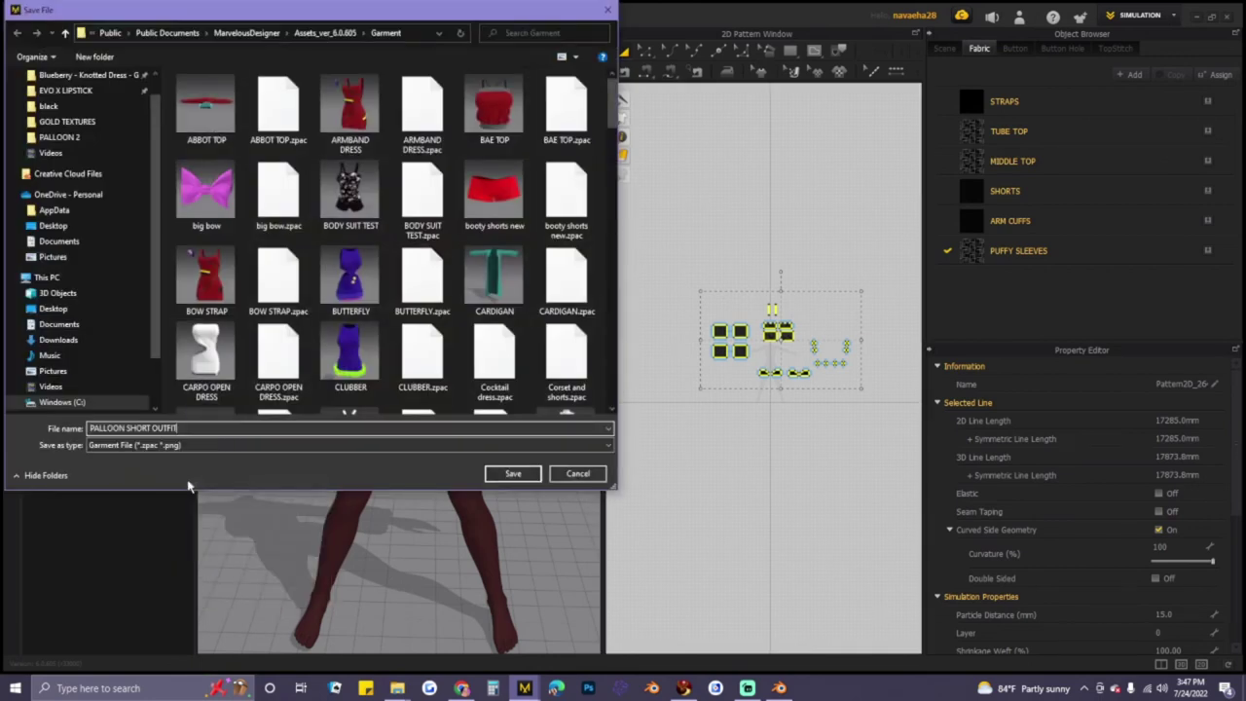
pyautogui.click(531, 474)
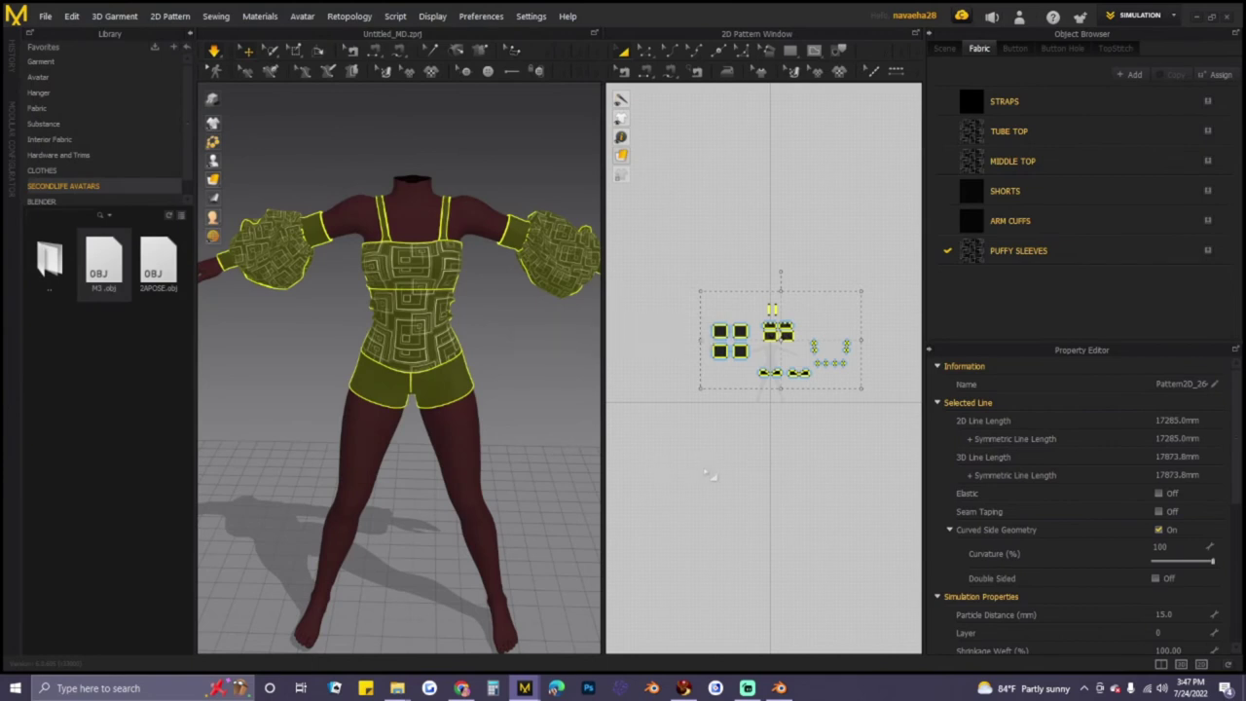
# - Start an OBJ export of the selected patterns, saving as PALLOON SHORT OUTFIT in the PALLOON SHORT OUTFIT folder of DEJA VU CLOTHES
pyautogui.click(45, 18)
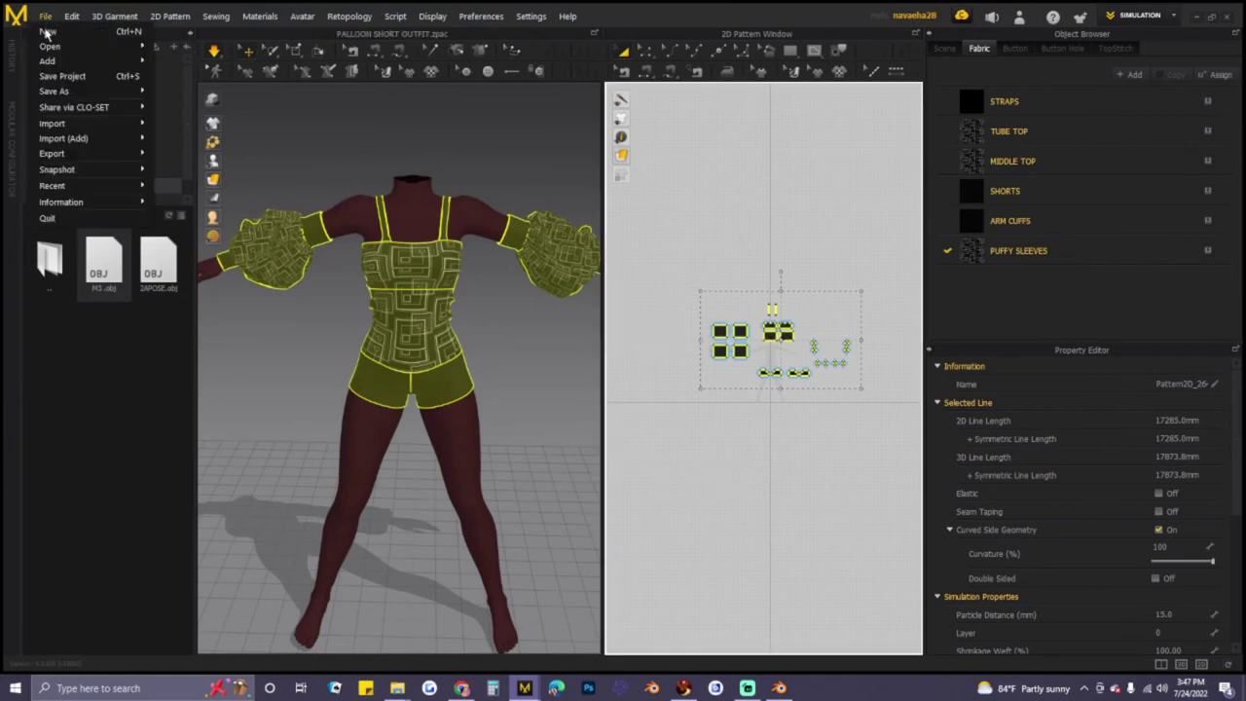
pyautogui.moveTo(49, 154)
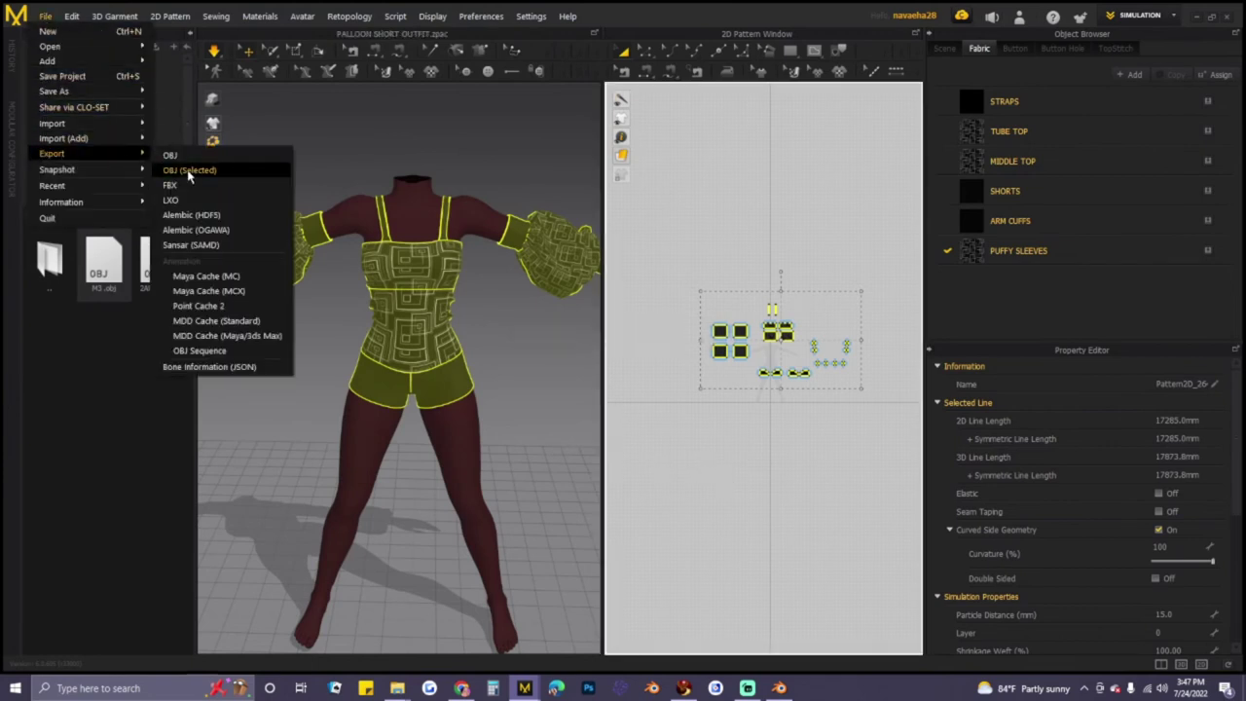
pyautogui.click(189, 172)
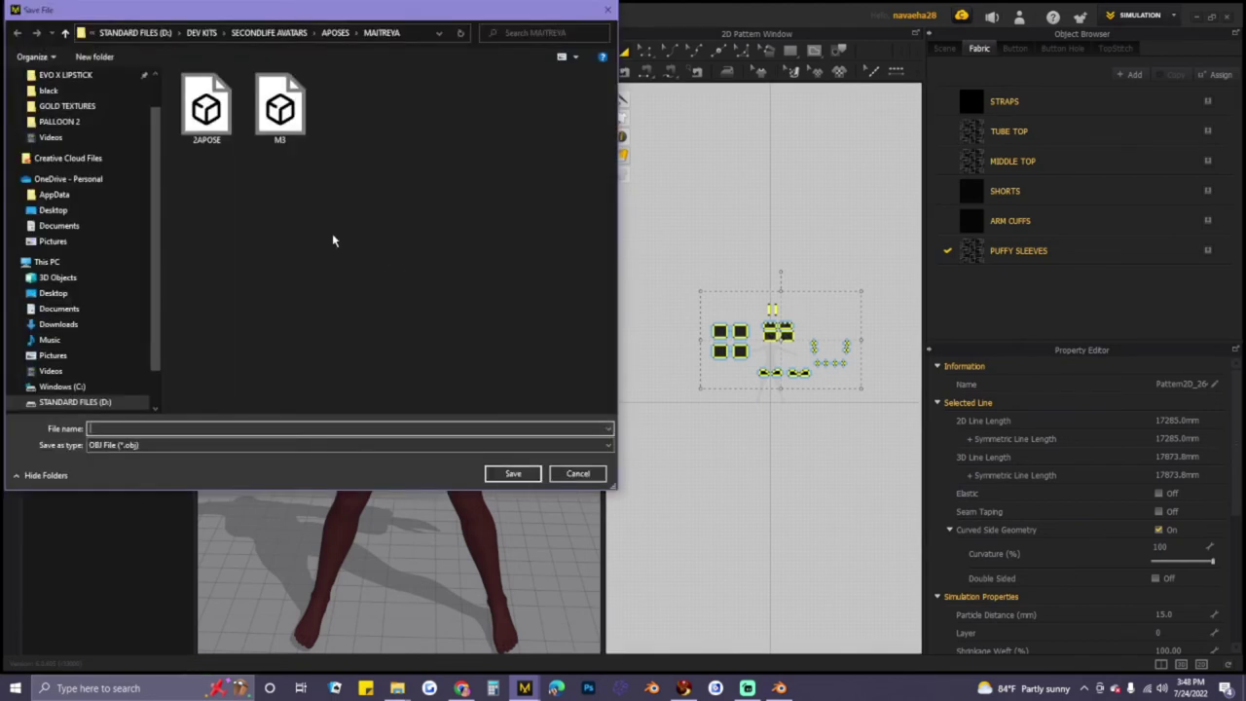
pyautogui.click(65, 34)
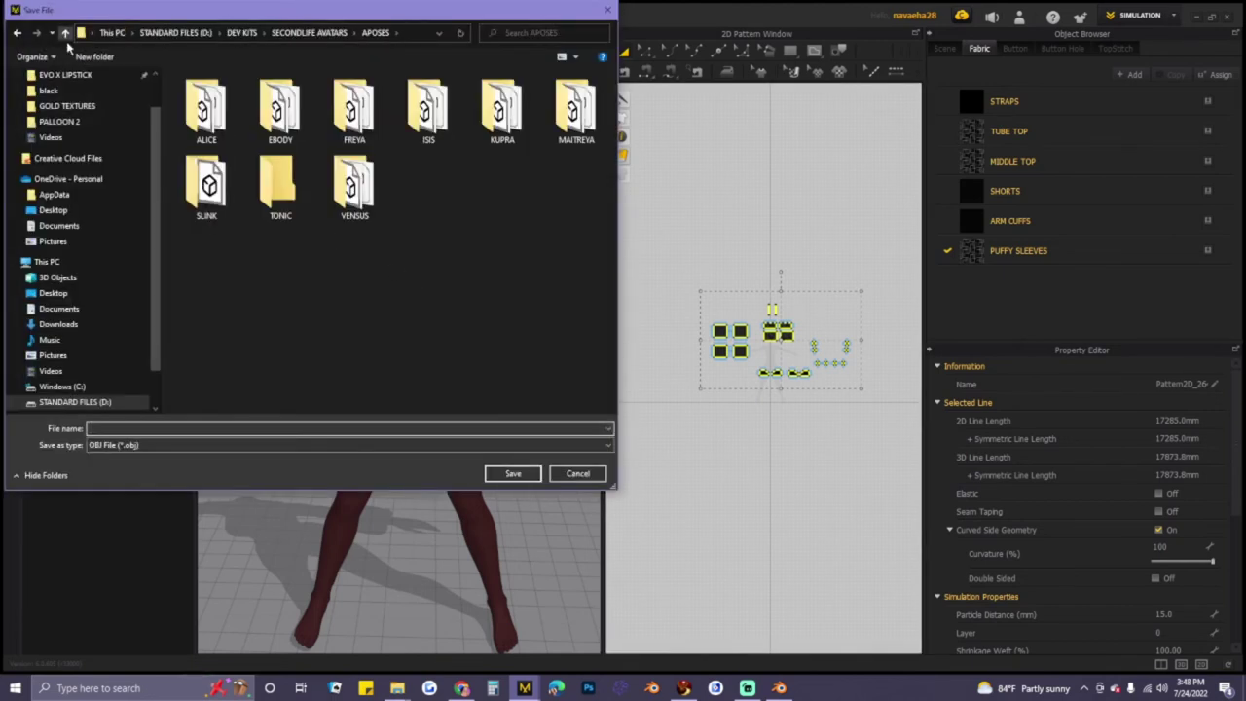
pyautogui.scroll(1, 78, 146)
pyautogui.click(78, 163)
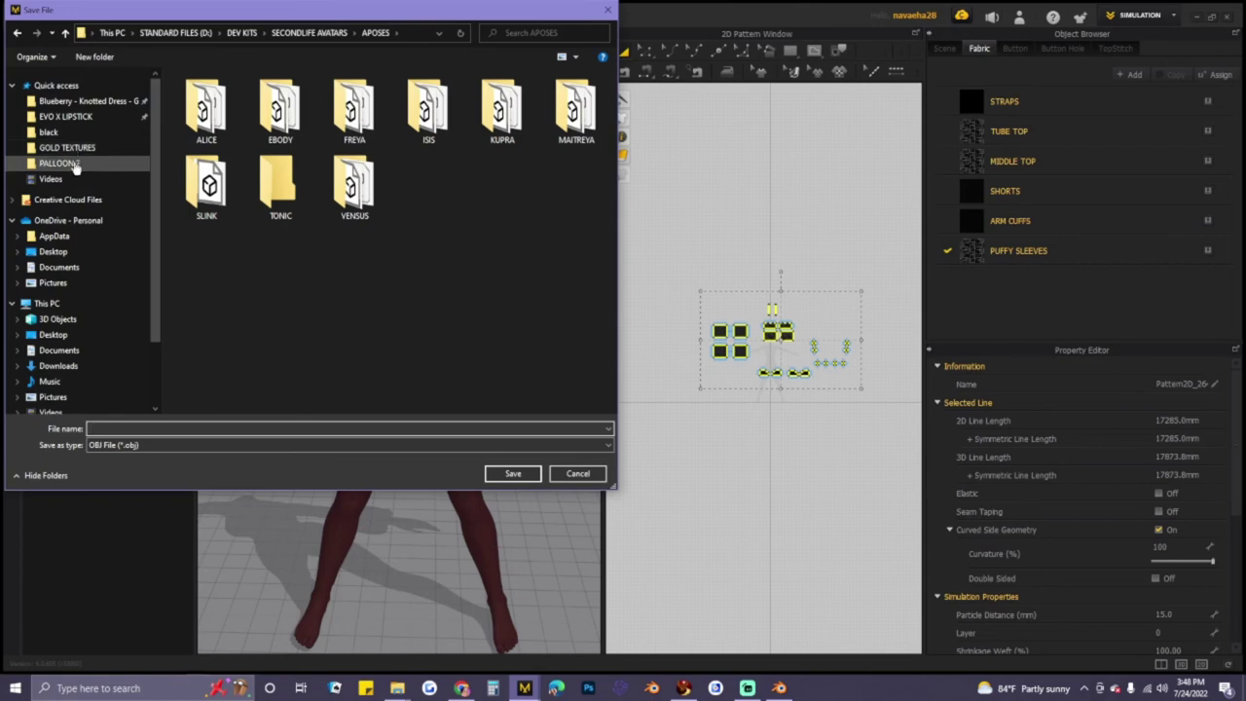
pyautogui.click(65, 33)
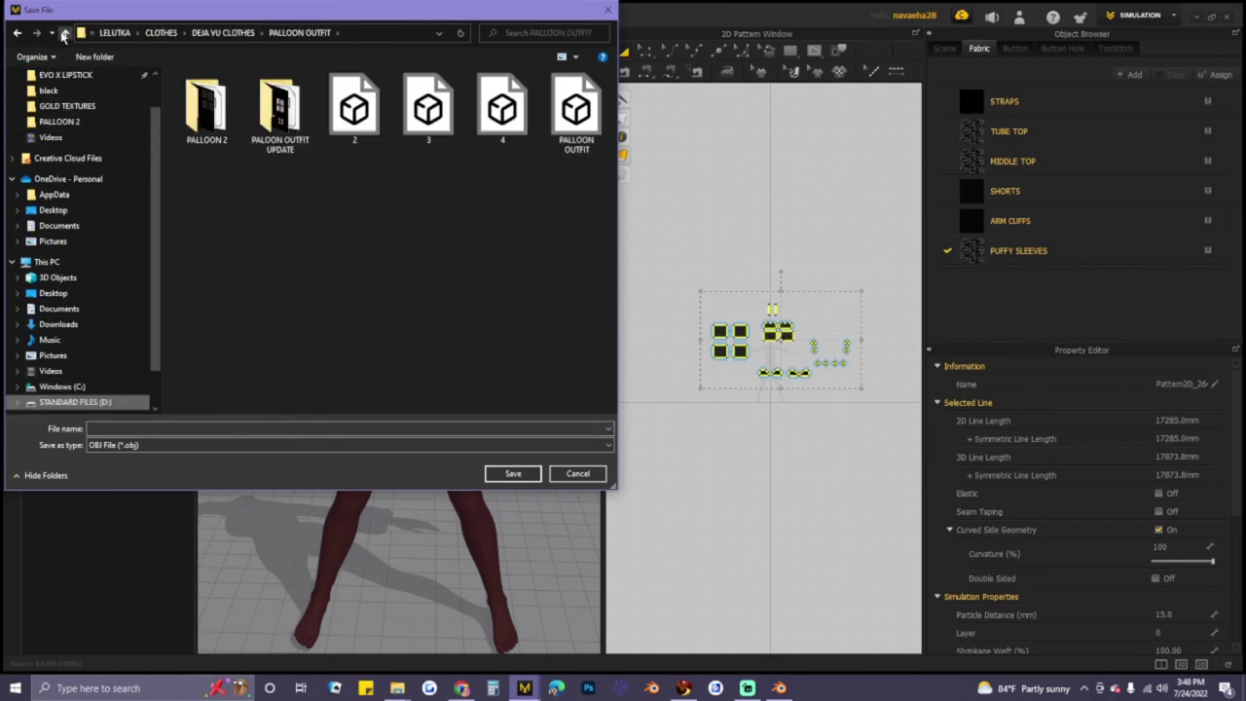
pyautogui.click(65, 33)
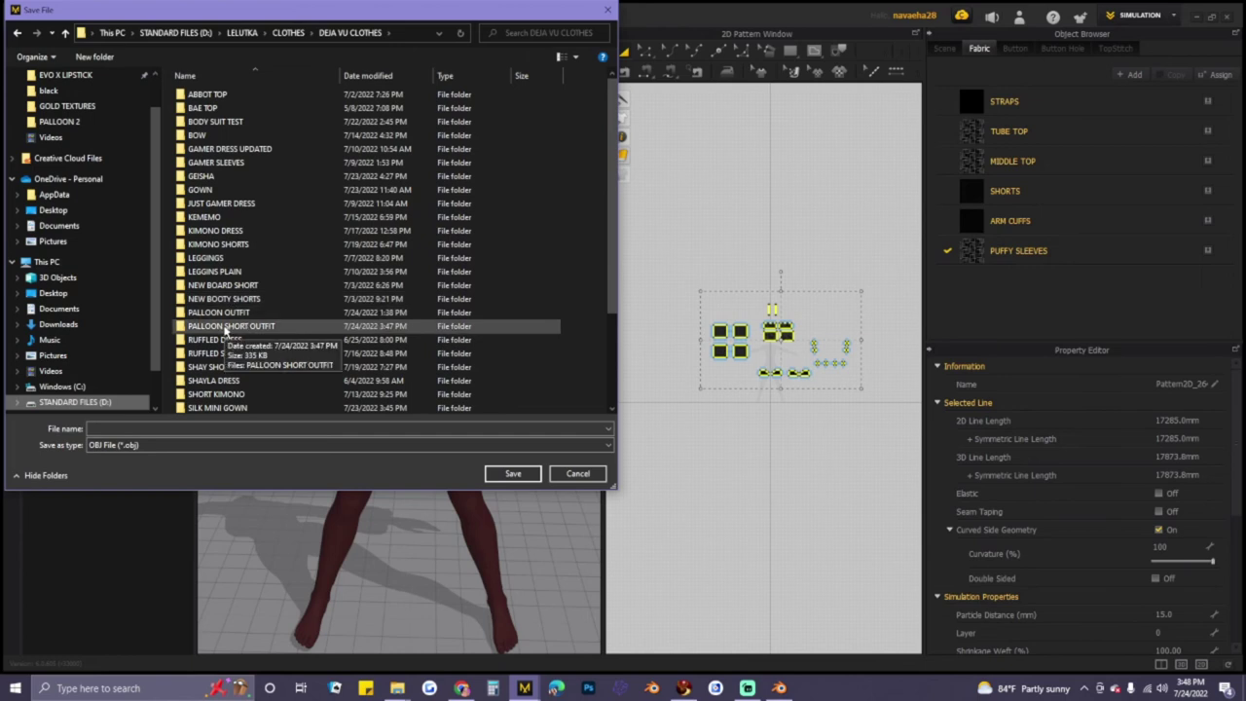
pyautogui.doubleClick(224, 327)
pyautogui.rightClick(185, 428)
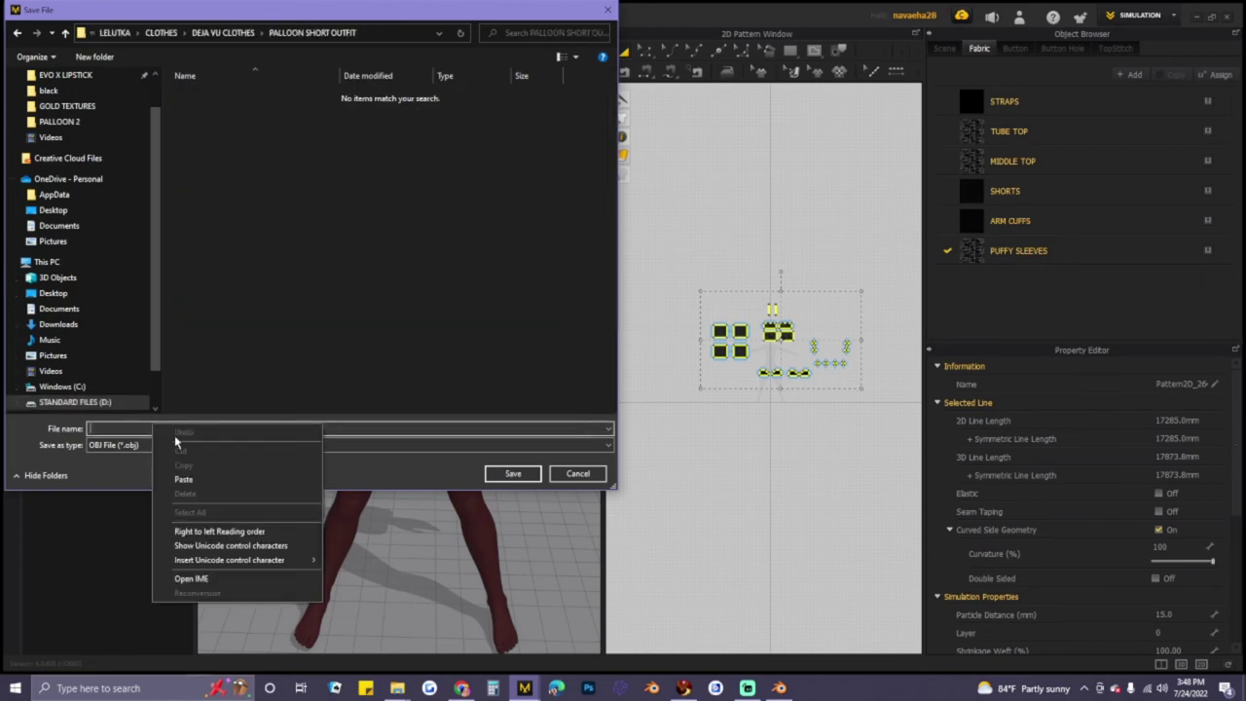
pyautogui.click(183, 480)
pyautogui.click(513, 473)
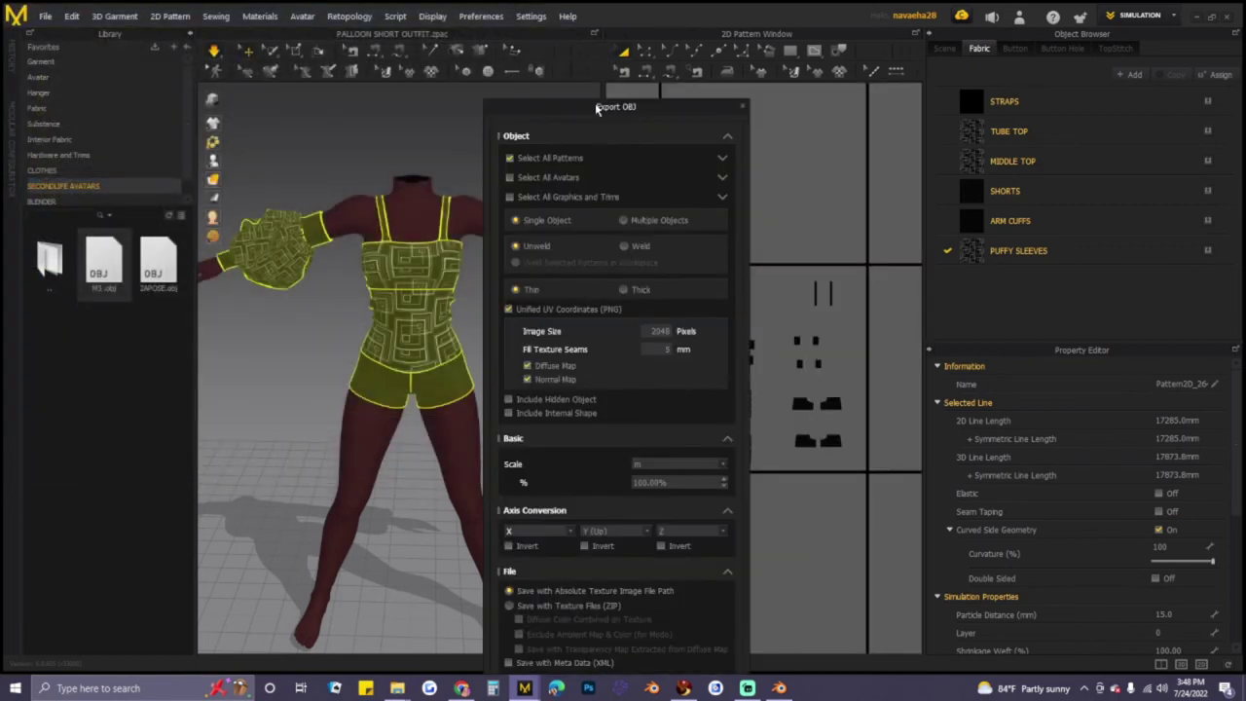
# - Export the OBJ as a single unwelded, thin object with unified UV coordinates and clear the pattern selection
pyautogui.moveTo(599, 110); pyautogui.dragTo(718, 39)
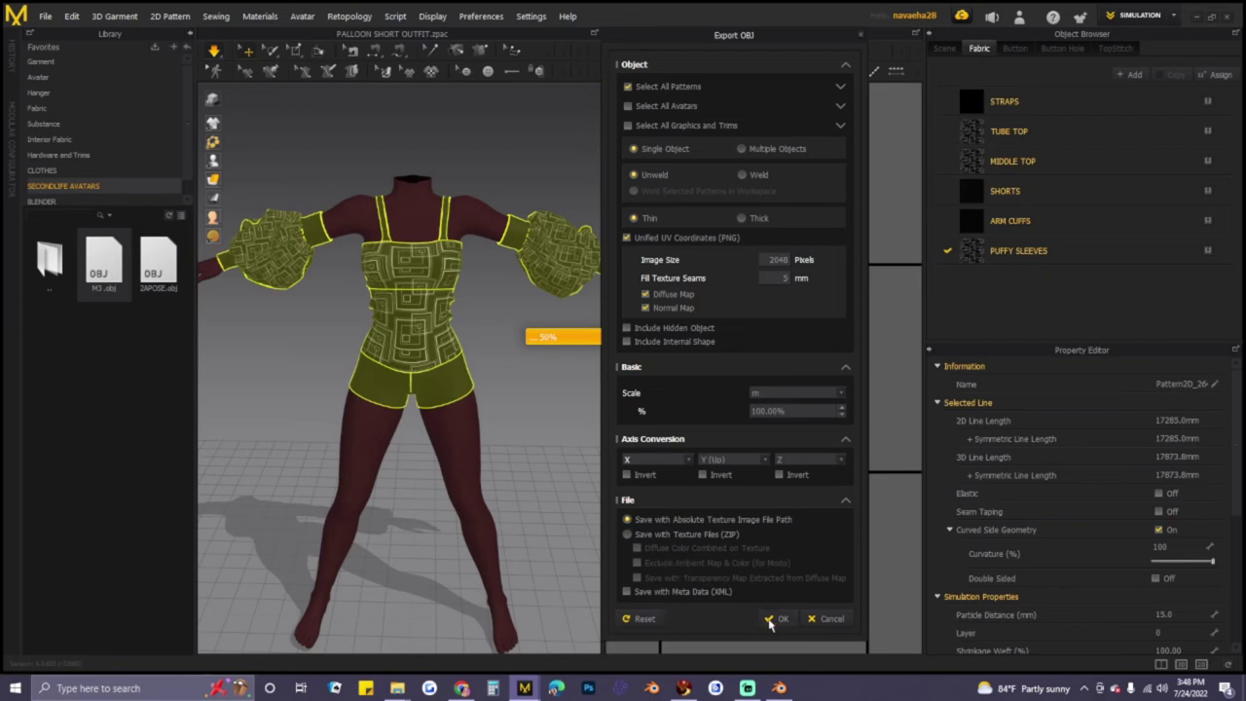
pyautogui.click(784, 620)
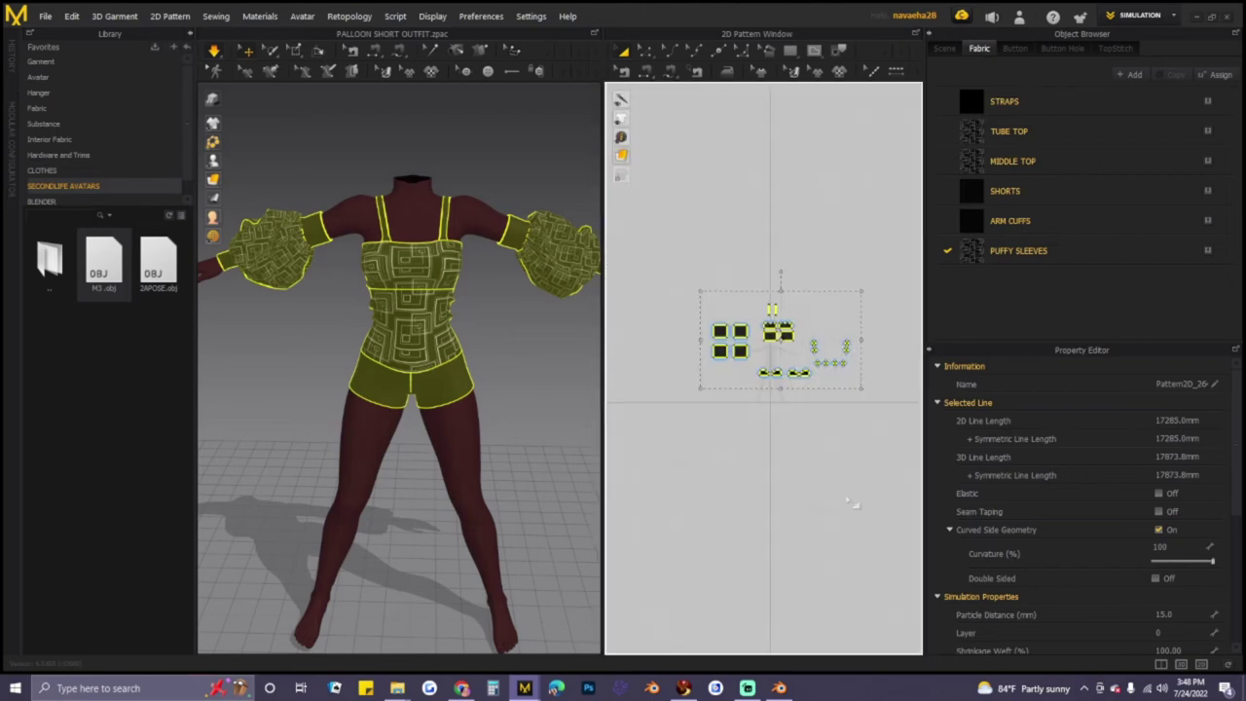
pyautogui.click(823, 480)
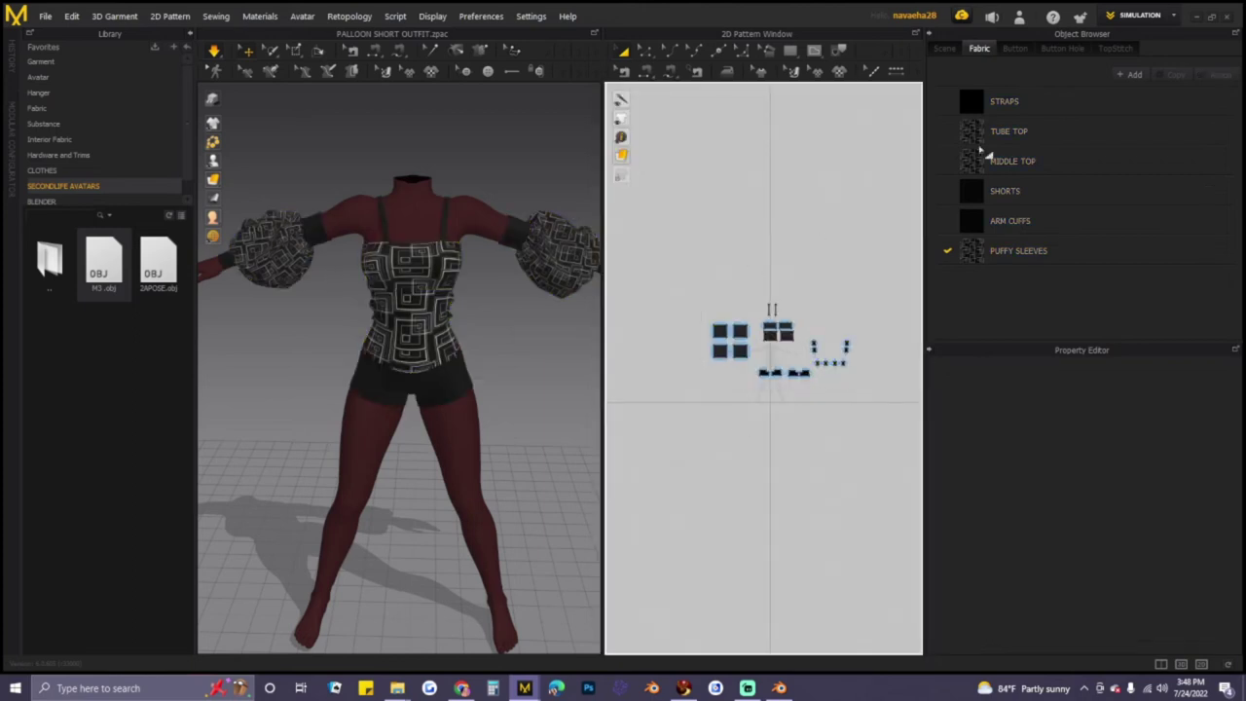
# - Minimize the garment program, file browser and Firestorm windows and switch to Blender with the MAITREYA 3 scene
pyautogui.click(1192, 16)
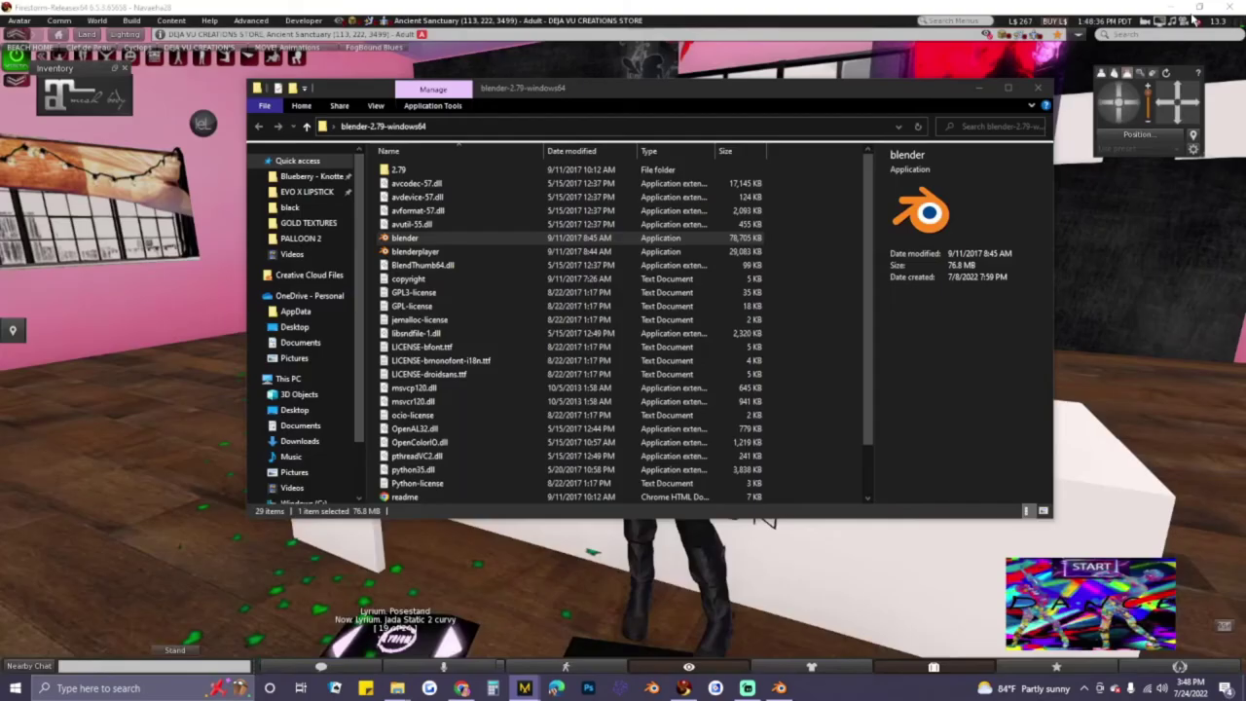
pyautogui.click(978, 88)
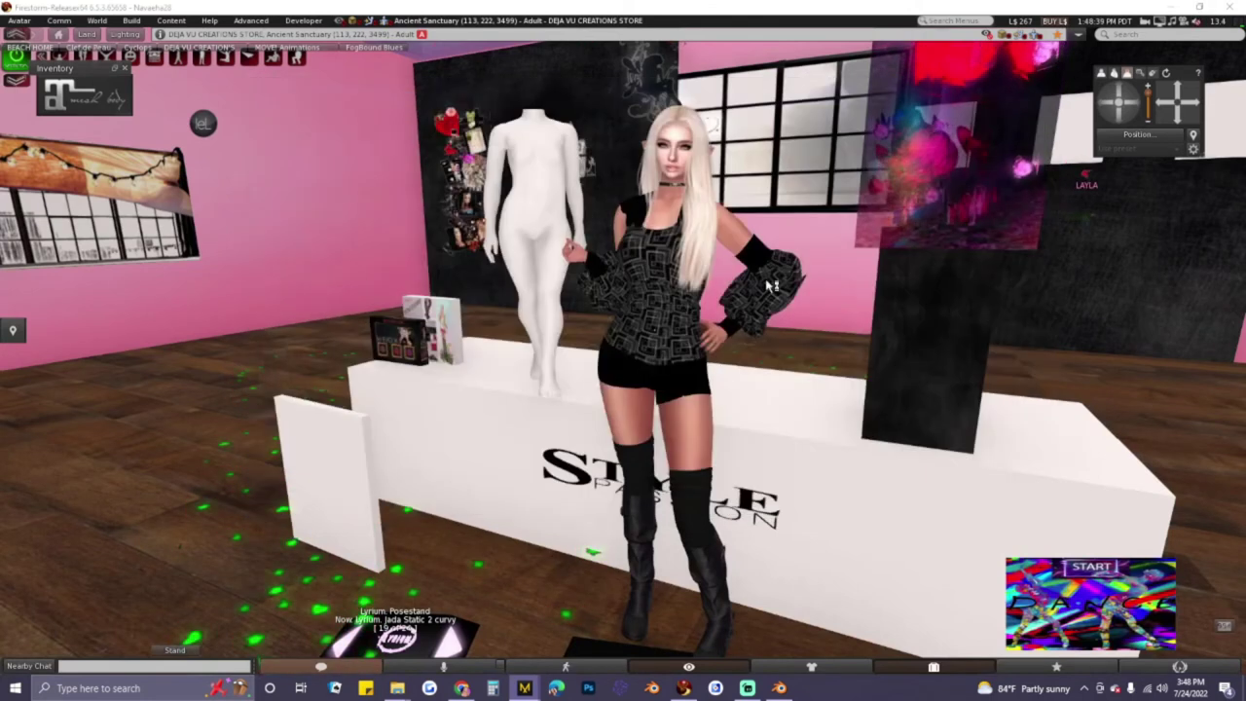
pyautogui.click(1169, 7)
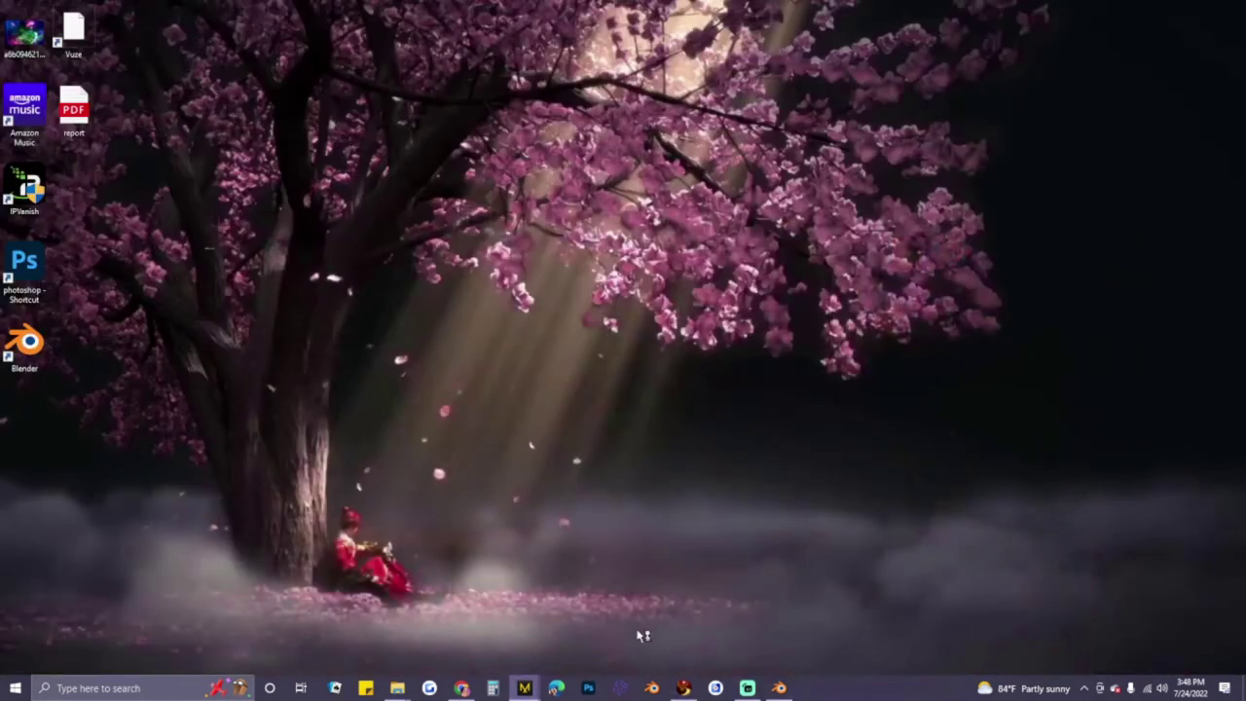
pyautogui.click(779, 687)
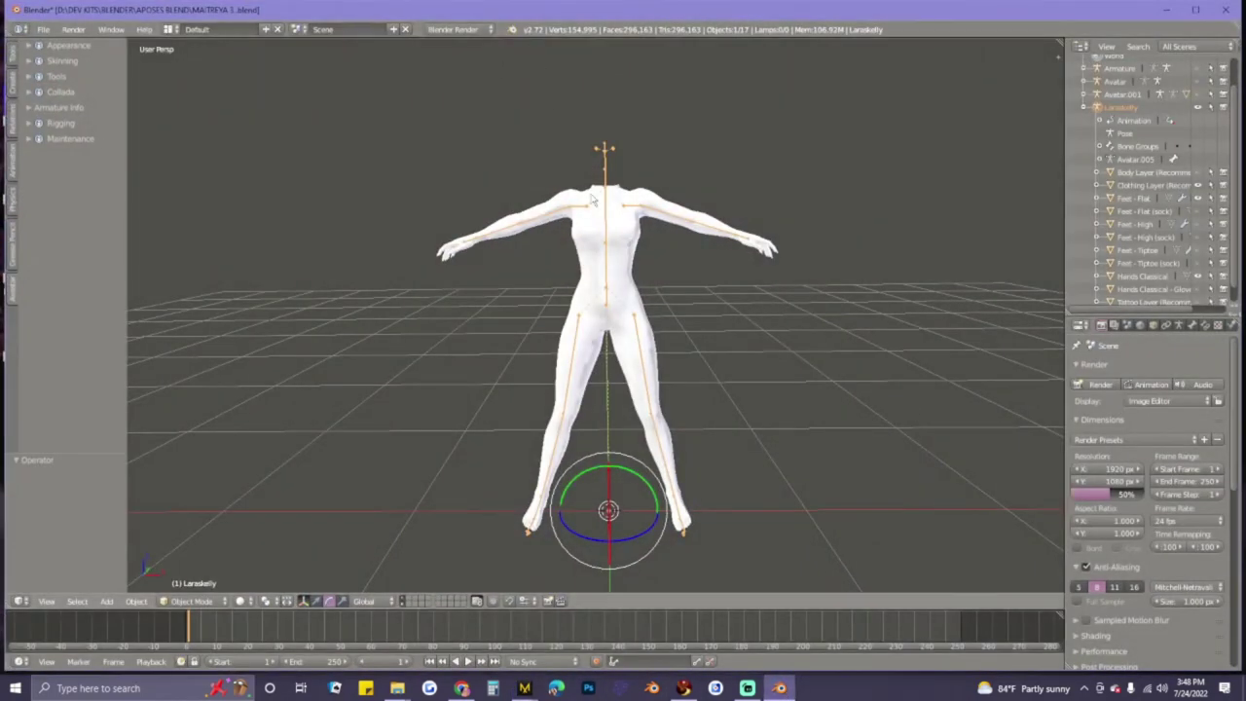
# - Check the MAITREYA 3 blend file in the APOSES BLEND folder and return to the Blender scene
pyautogui.moveTo(577, 228)
pyautogui.mouseDown(button='middle')
pyautogui.moveTo(576, 256)
pyautogui.moveTo(575, 229)
pyautogui.mouseUp(button='middle')
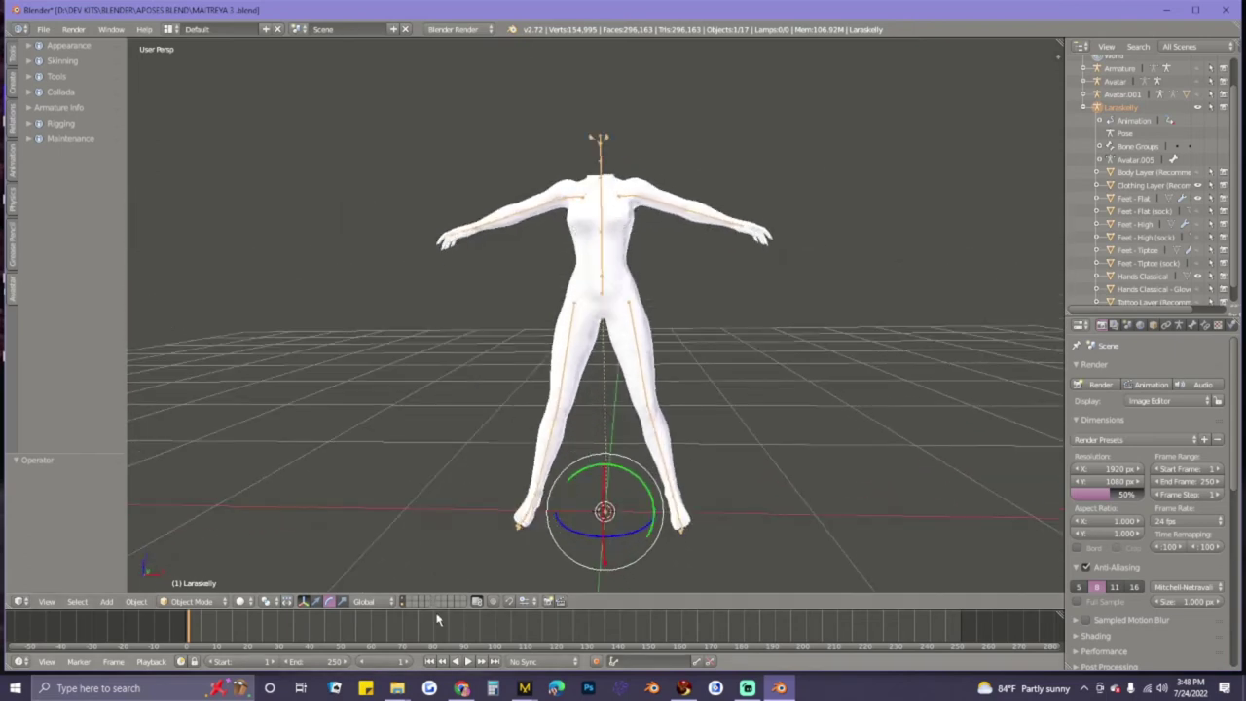
pyautogui.click(43, 30)
pyautogui.moveTo(57, 278)
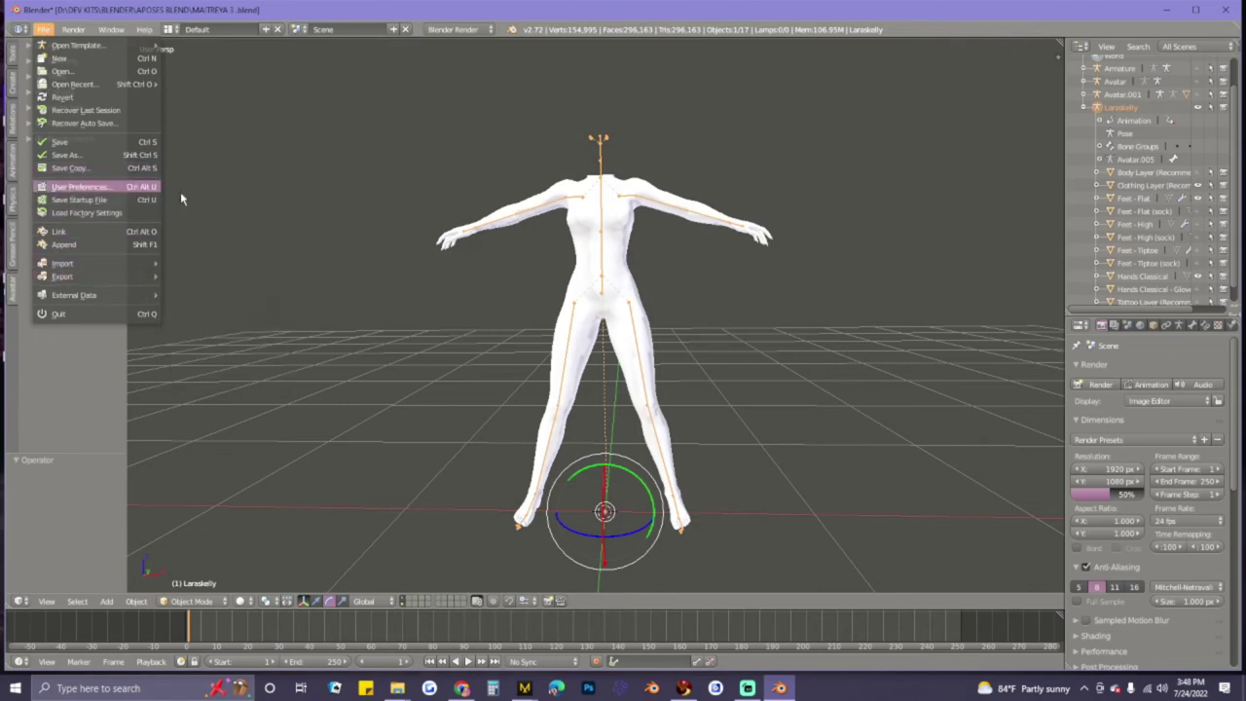
pyautogui.click(418, 464)
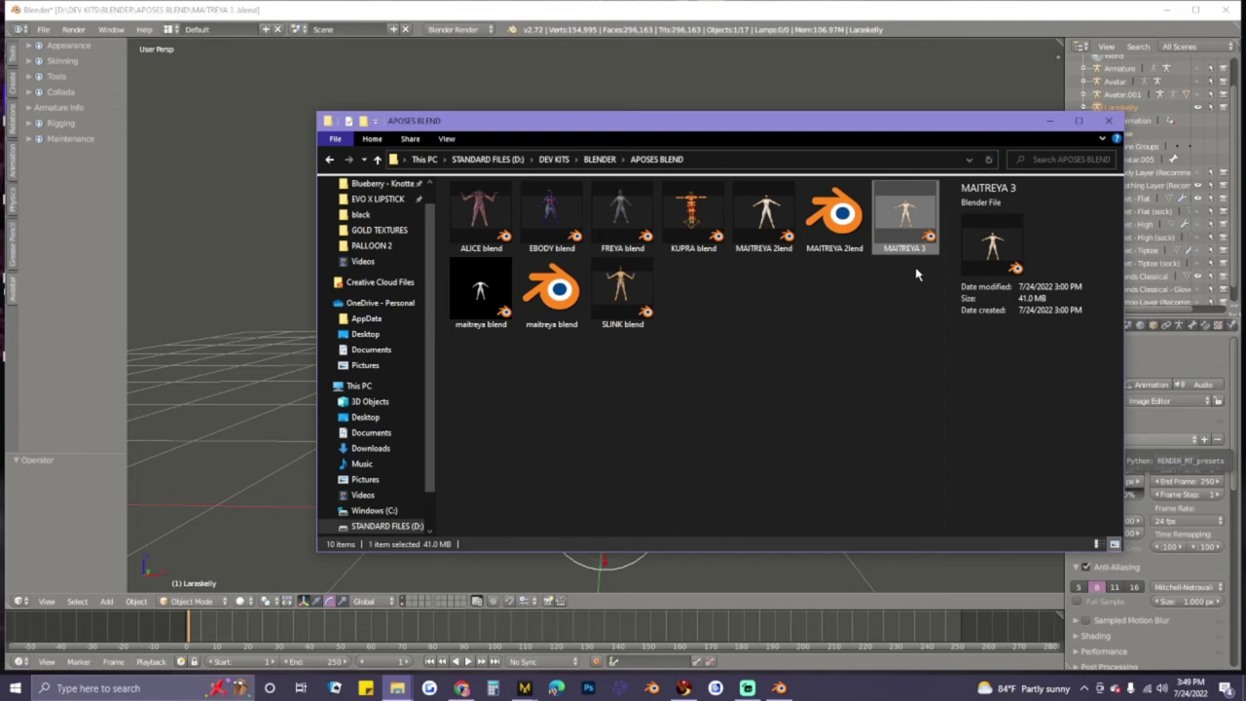
pyautogui.click(987, 161)
pyautogui.click(1048, 120)
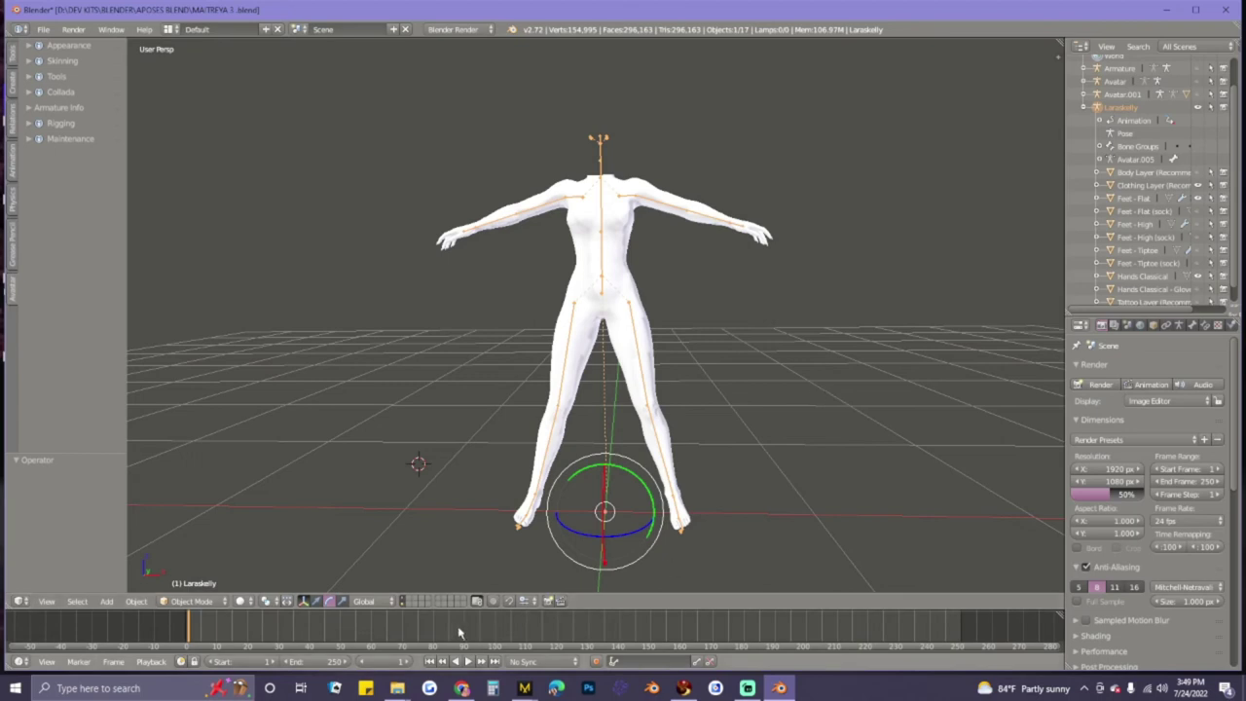
# - Import PALLOON SHORT OUTFIT.obj from the PALLOON SHORT OUTFIT folder into the empty second scene layer
pyautogui.click(408, 601)
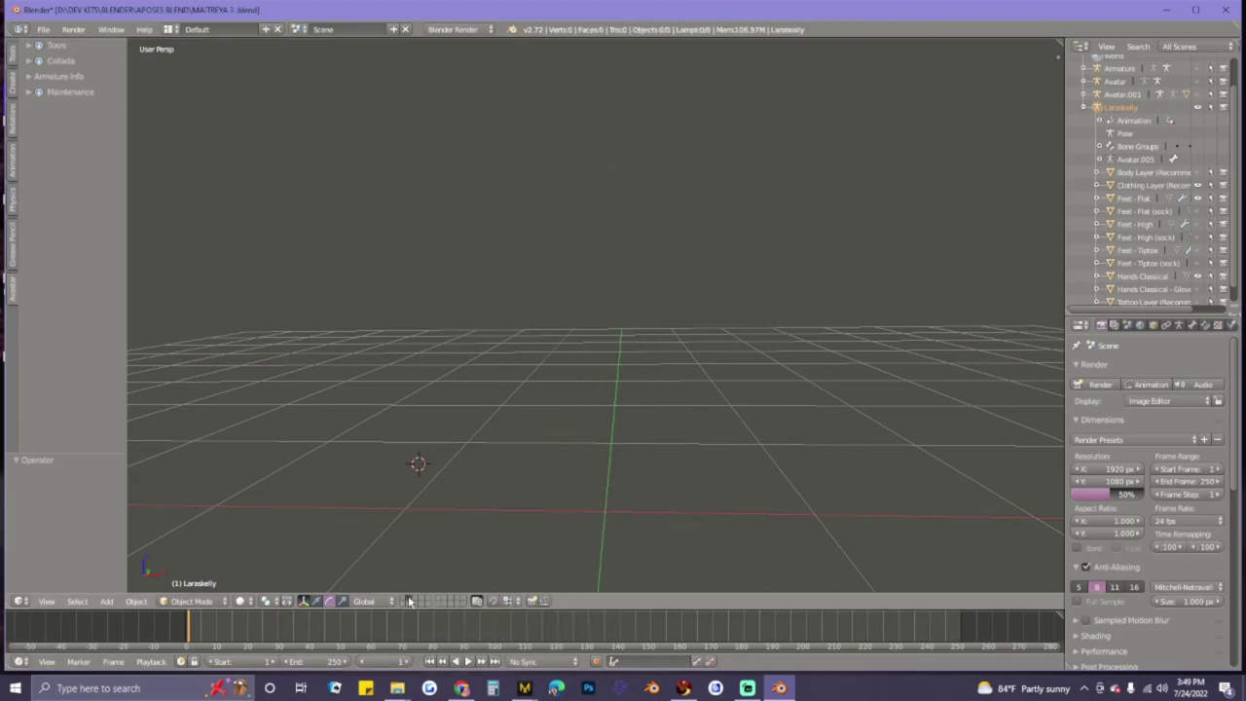
pyautogui.click(44, 29)
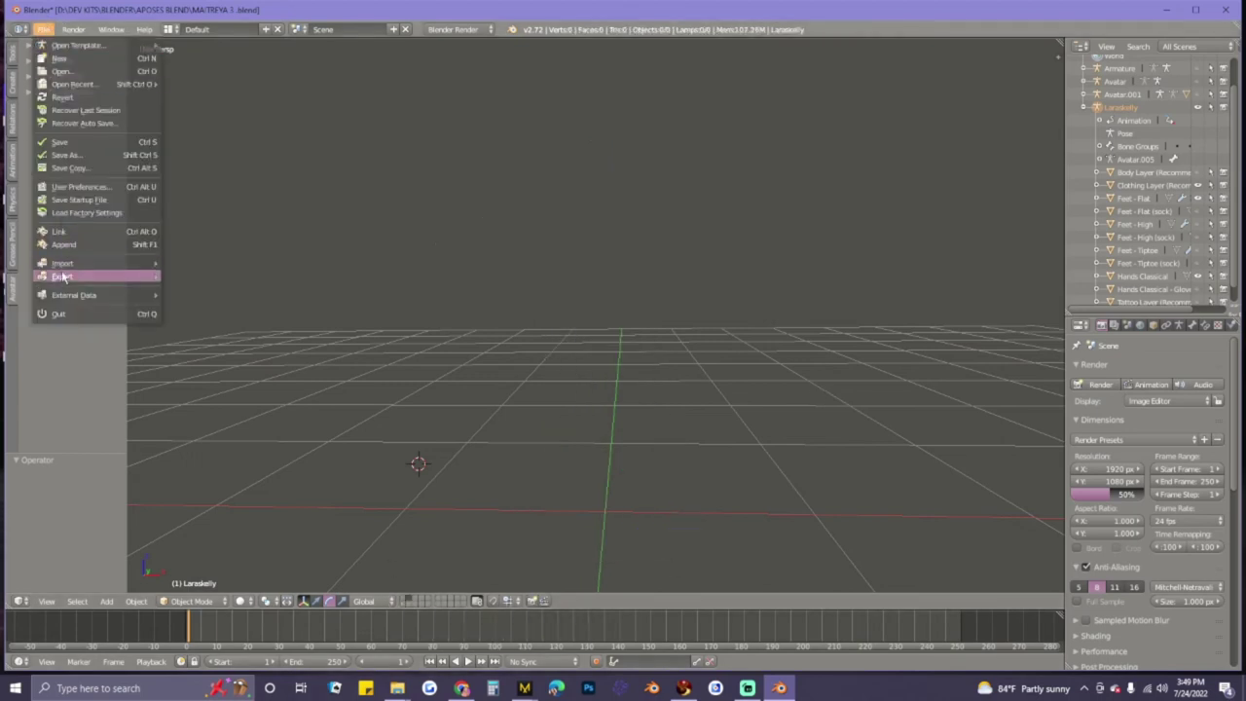
pyautogui.moveTo(89, 269)
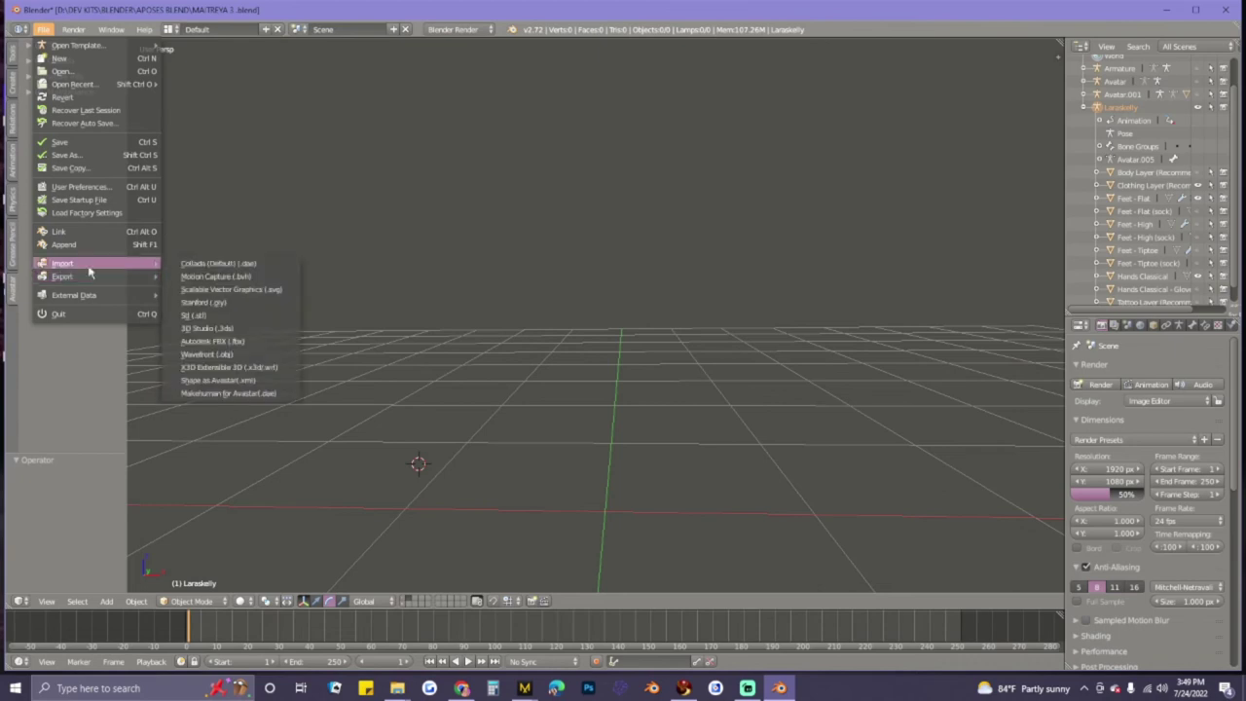
pyautogui.click(207, 354)
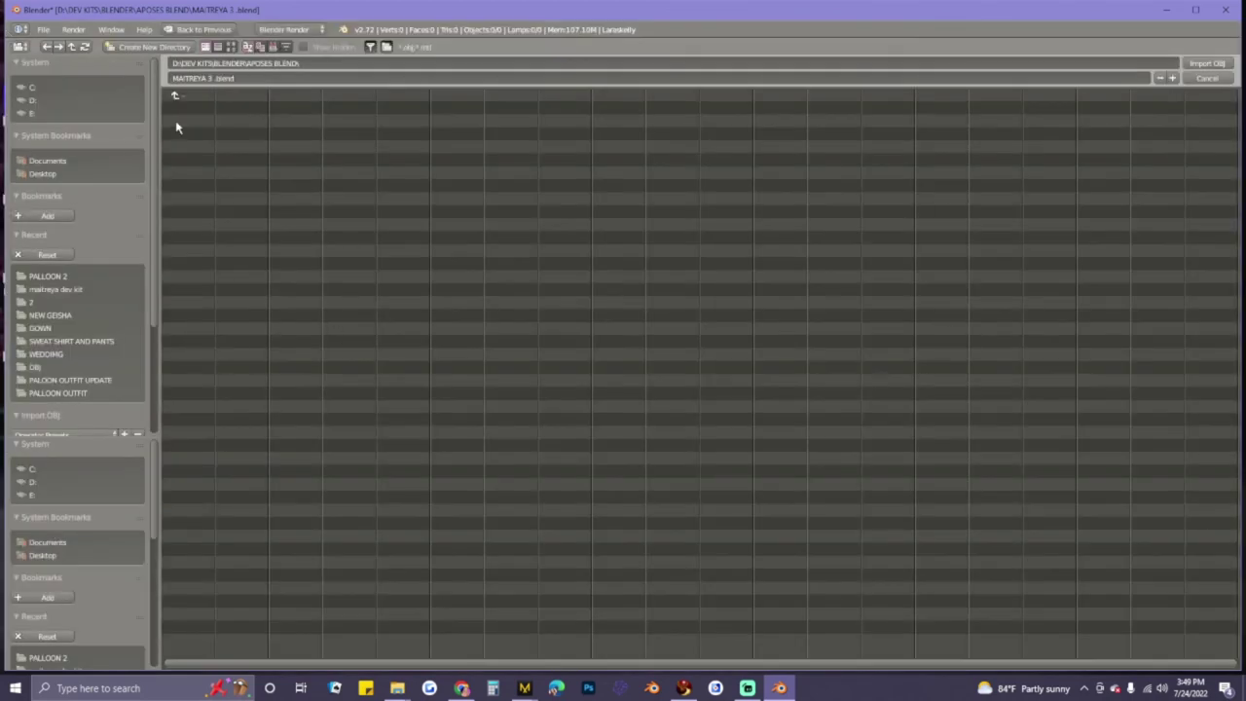
pyautogui.click(47, 277)
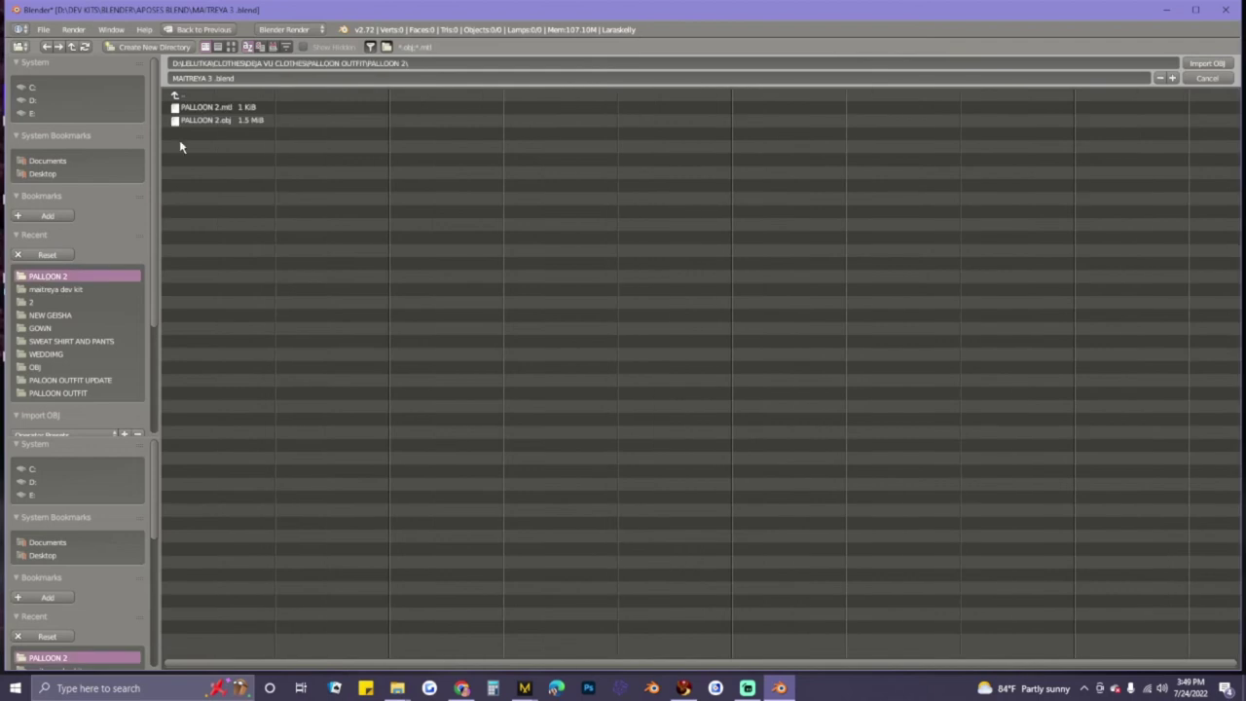
pyautogui.click(177, 96)
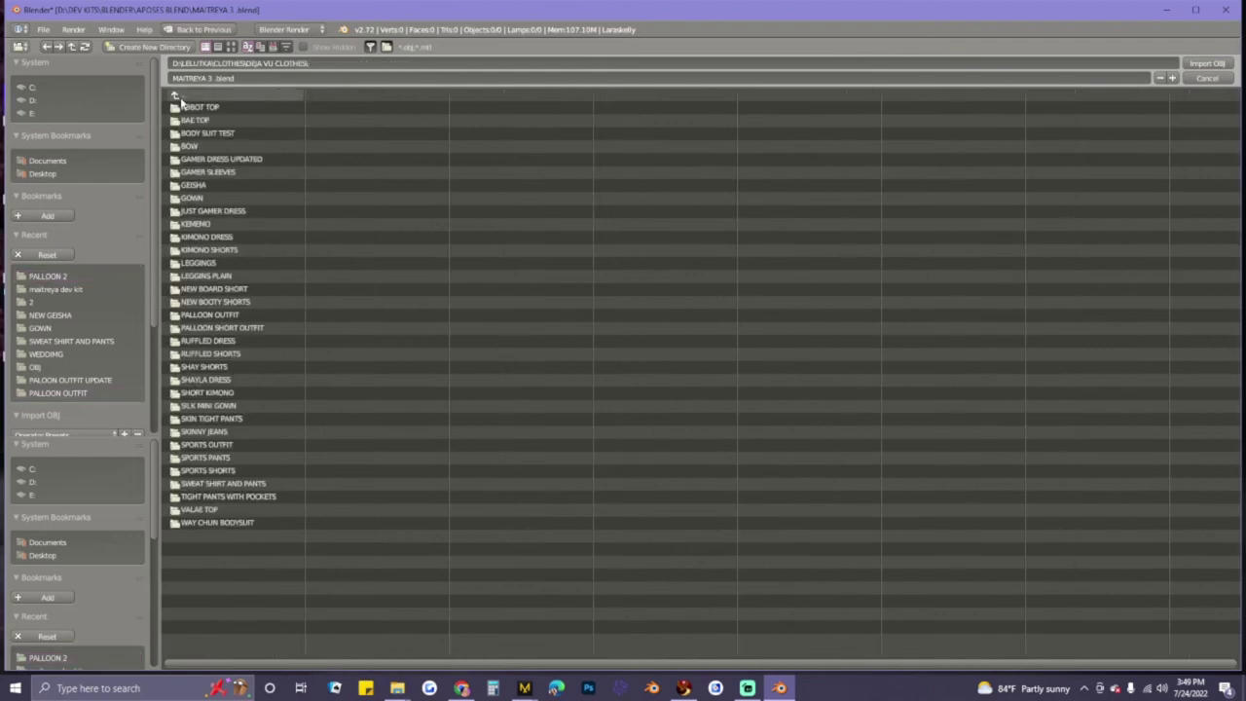
pyautogui.click(231, 329)
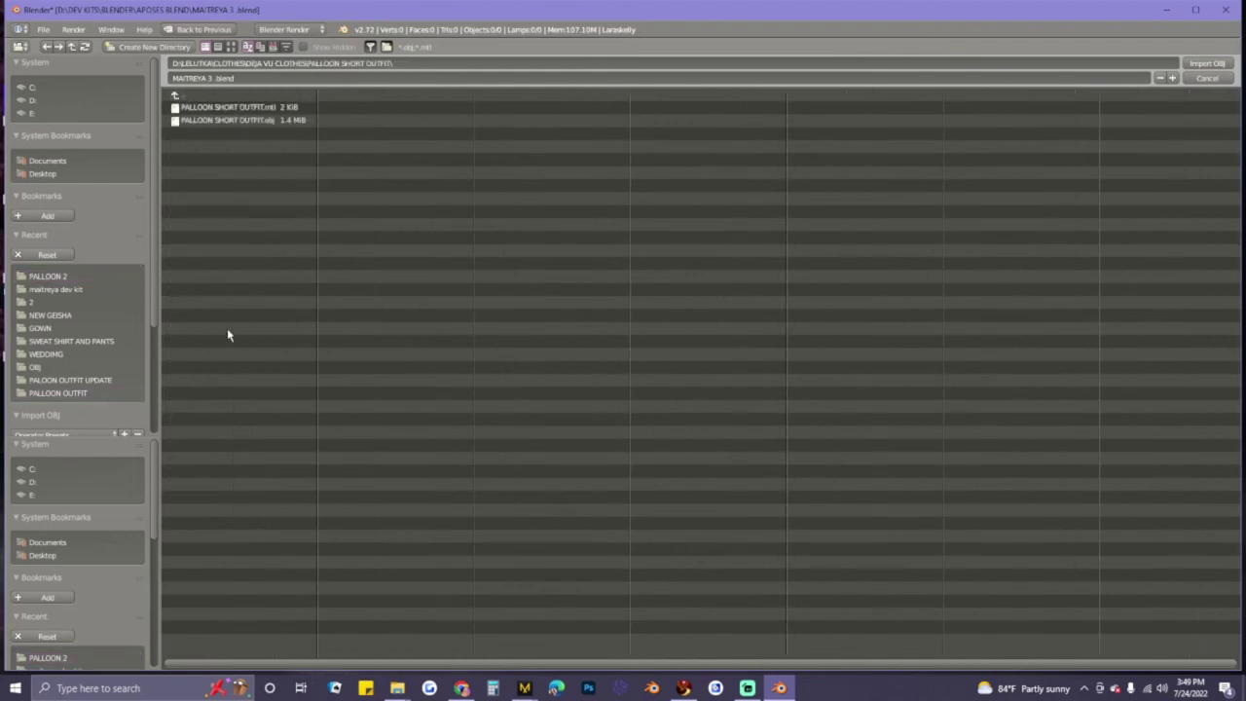
pyautogui.doubleClick(232, 120)
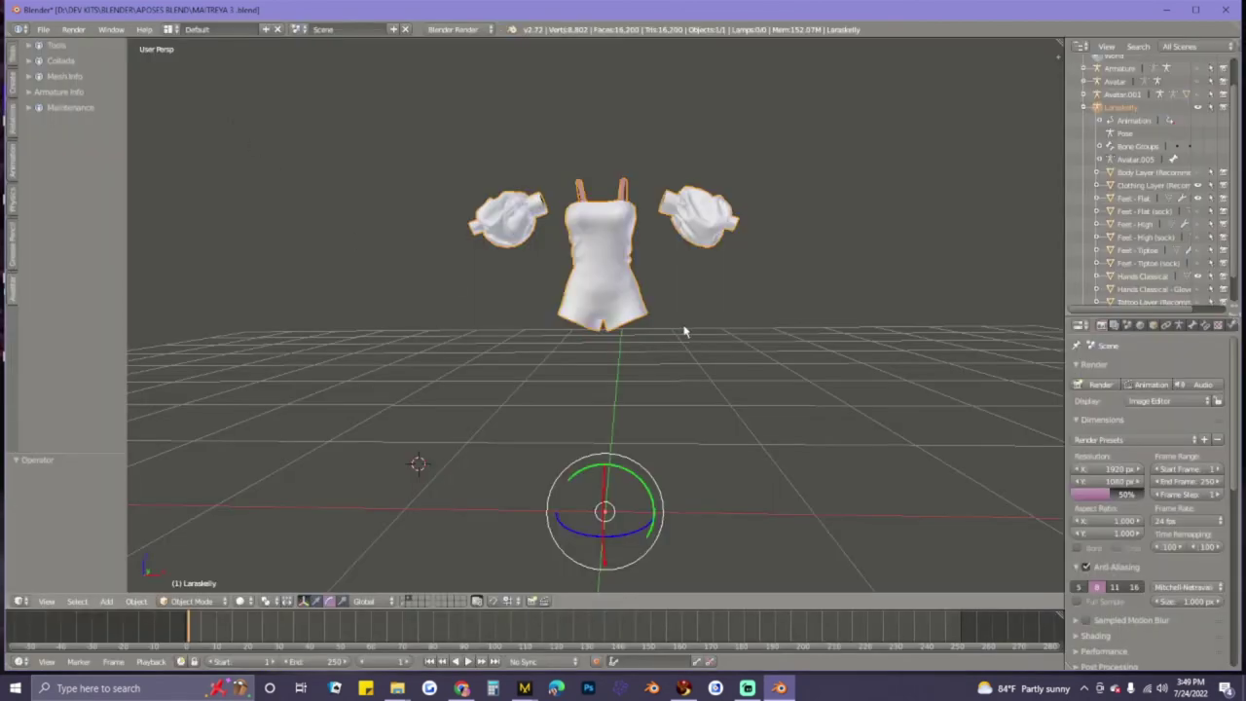
# - Select the imported outfit and show the avatar's layer together with the outfit's layer
pyautogui.moveTo(630, 283); pyautogui.dragTo(624, 342, button='middle')
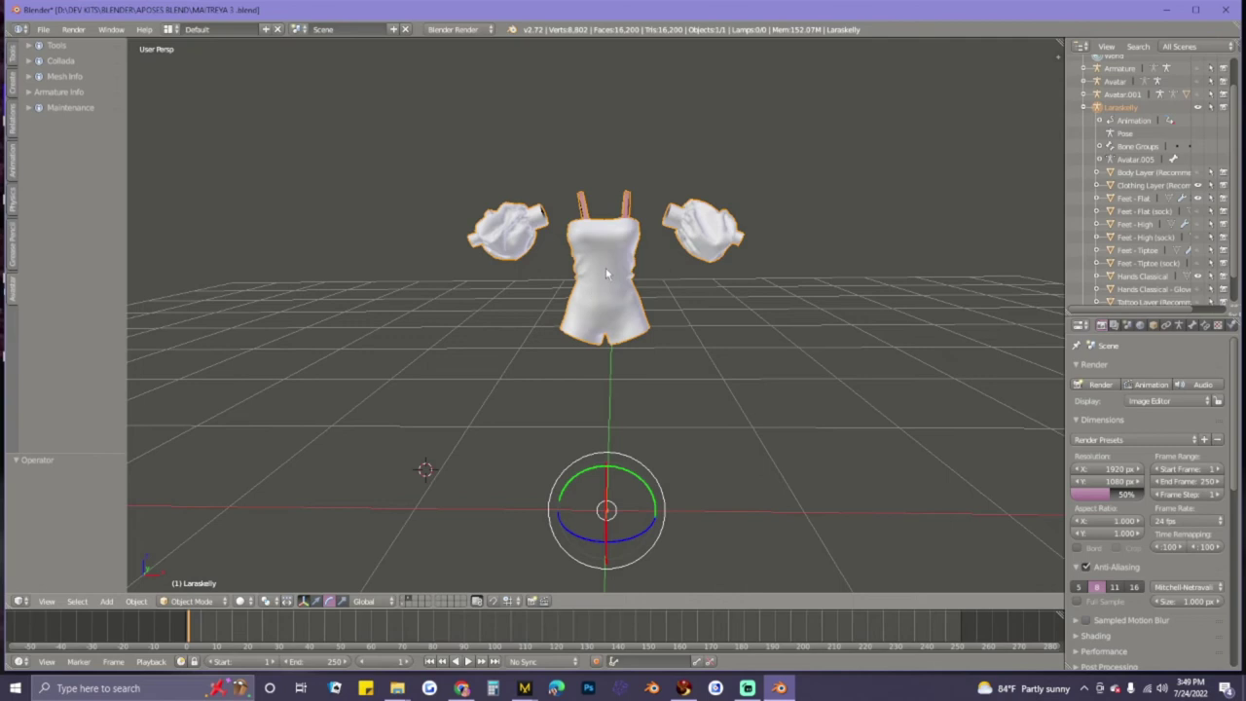
pyautogui.press('a')
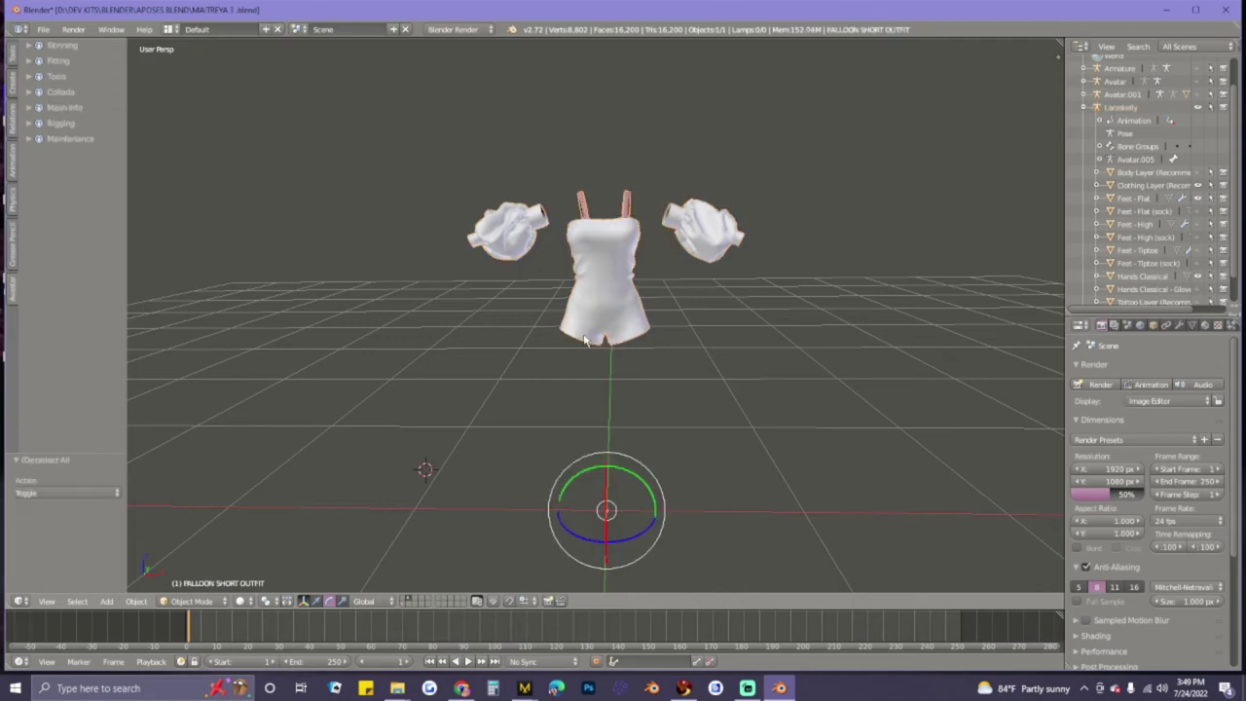
pyautogui.click(403, 599)
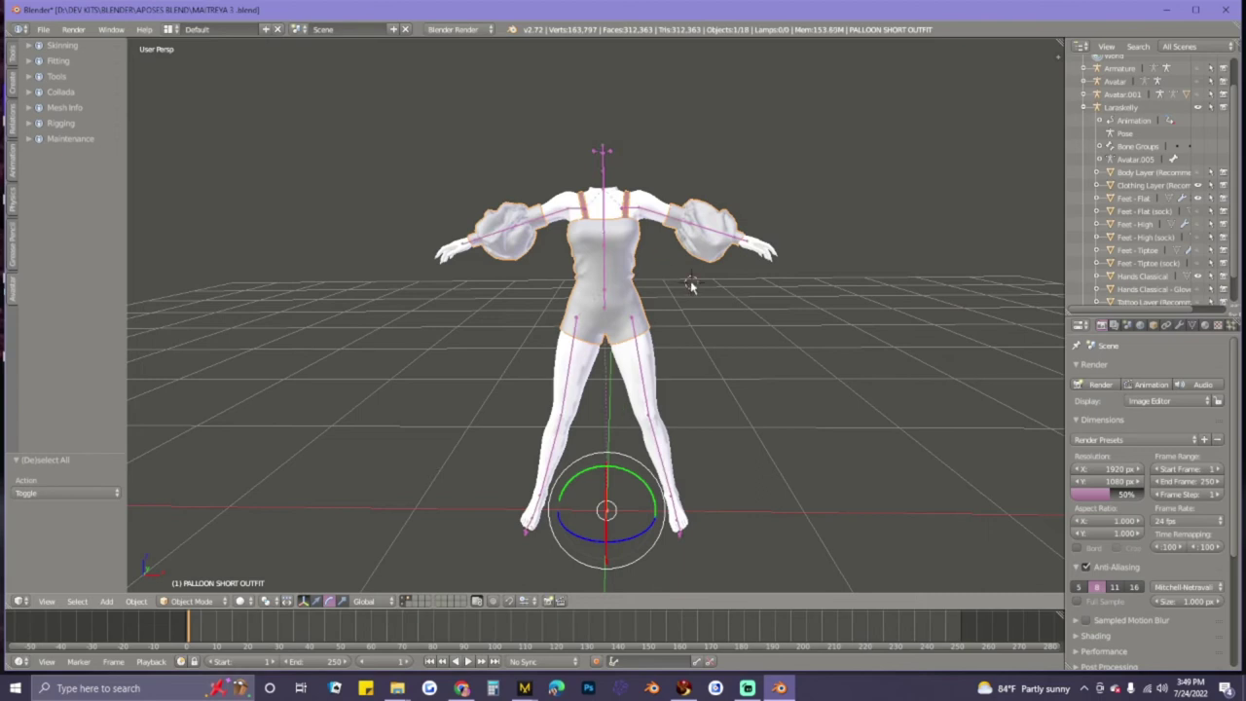
# - Select the avatar's armature and add the short outfit to the selection
pyautogui.press('a')
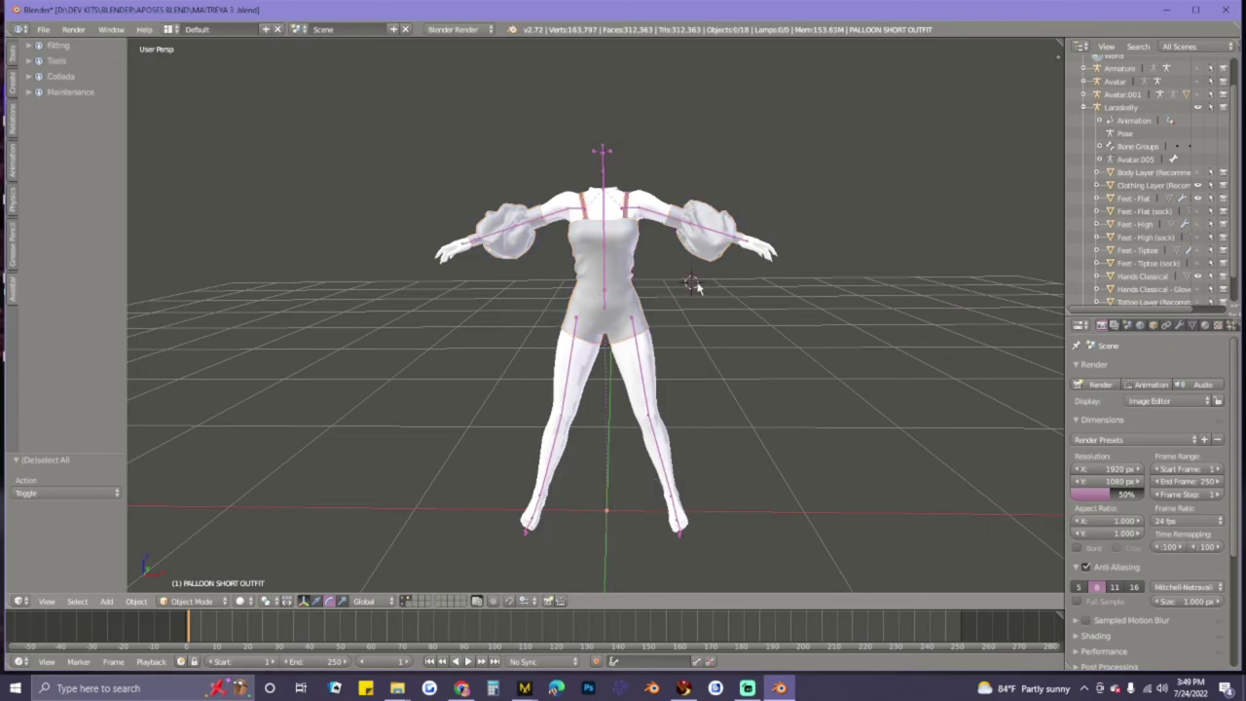
pyautogui.rightClick(603, 160)
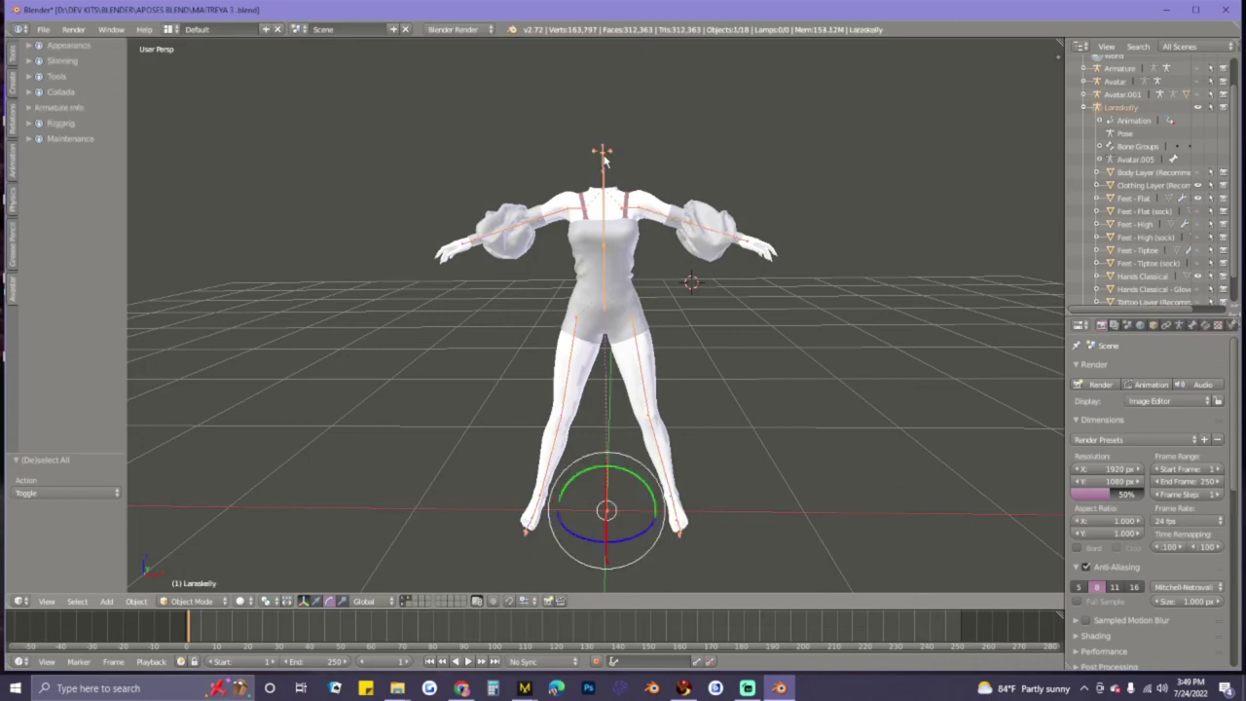
pyautogui.keyDown('shift'); pyautogui.rightClick(713, 260); pyautogui.keyUp('shift')
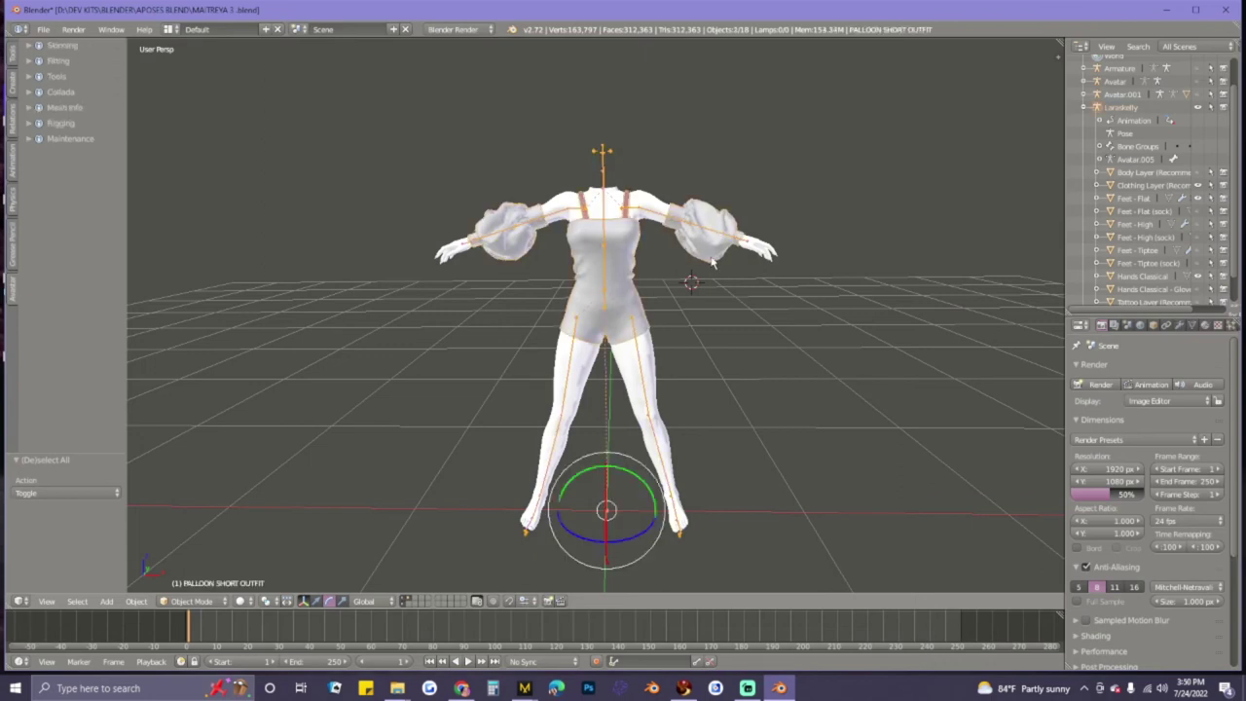
# - Bind the outfit to the armature with Weight set to Bones and Attach Sliders turned off
pyautogui.click(33, 46)
pyautogui.moveTo(124, 119); pyautogui.dragTo(248, 142)
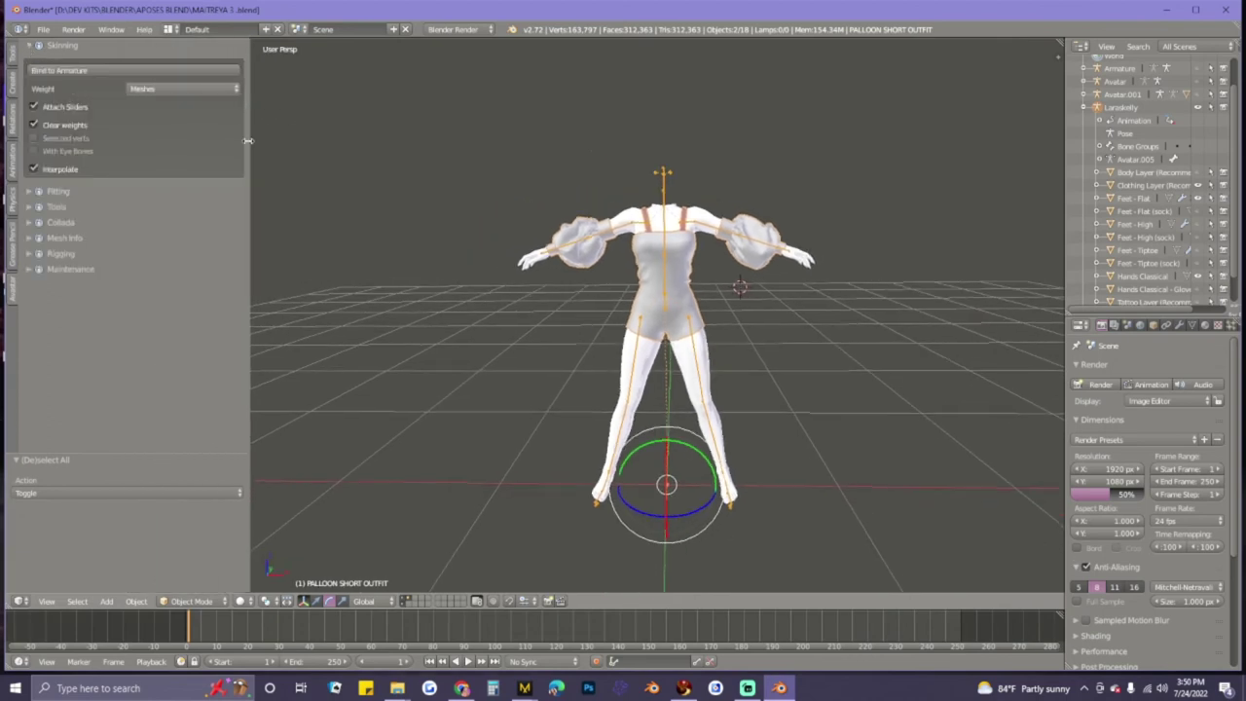
pyautogui.click(155, 89)
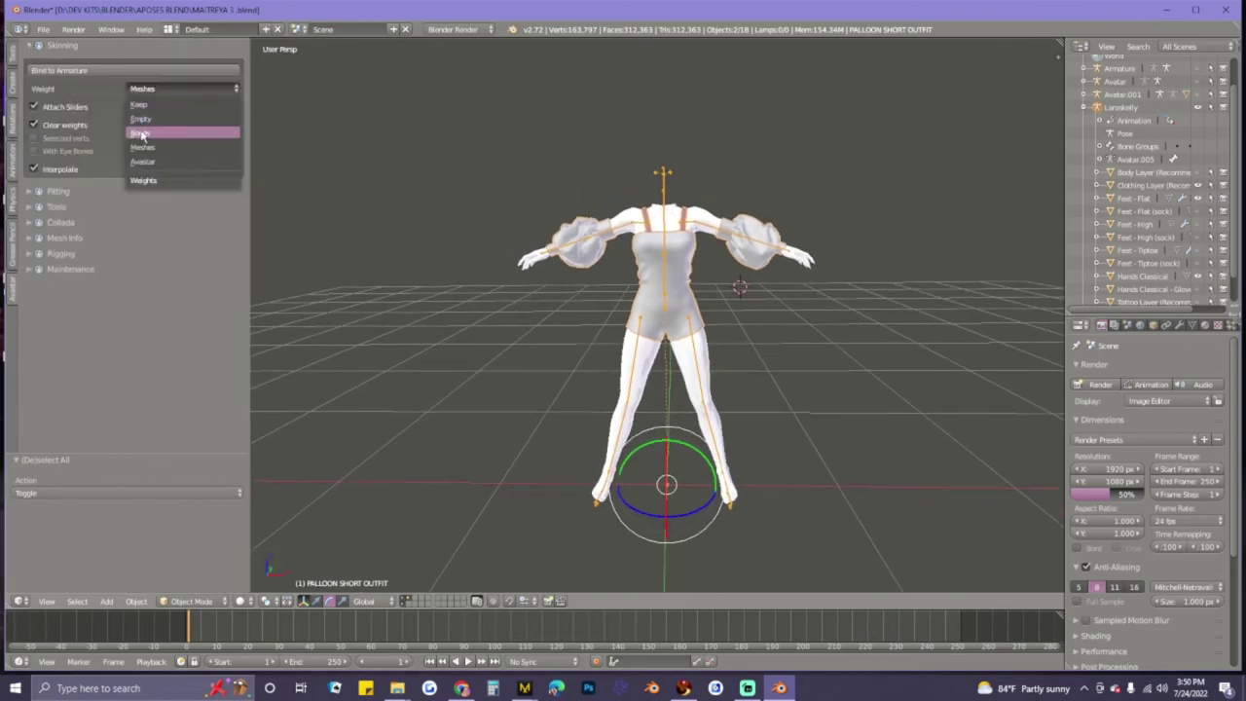
pyautogui.click(138, 133)
pyautogui.click(35, 109)
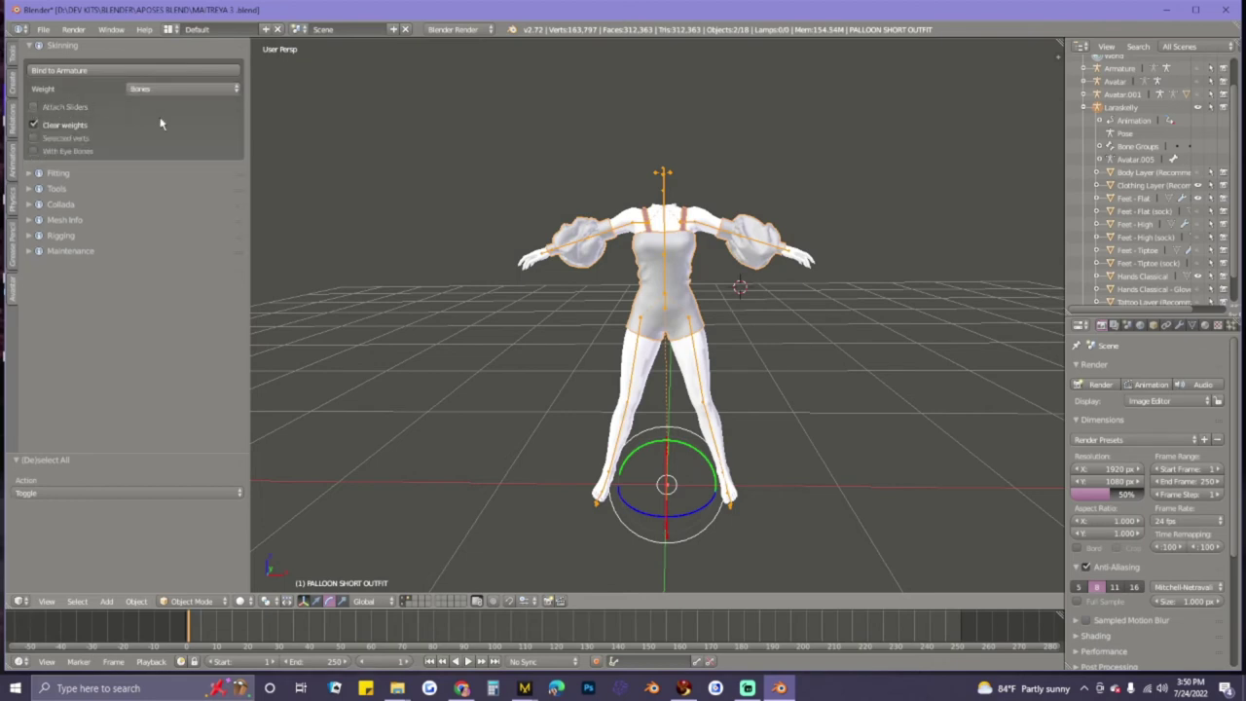
pyautogui.click(145, 71)
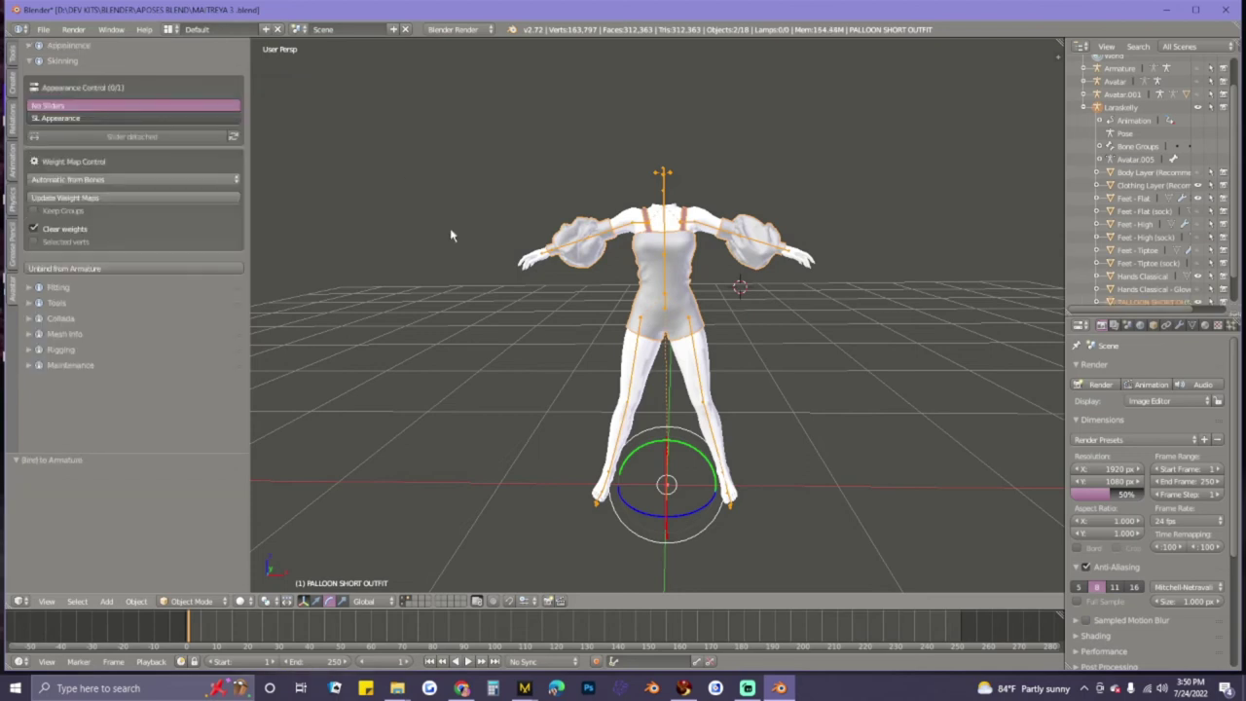
pyautogui.rightClick(695, 308)
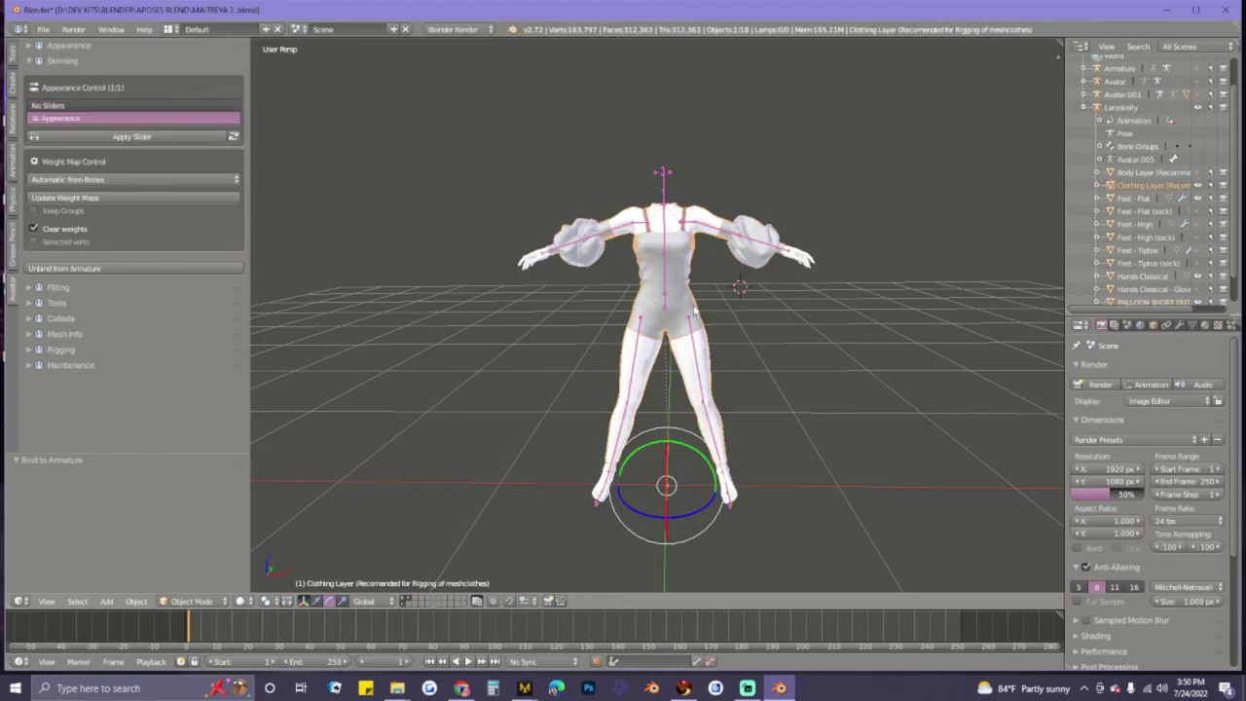
pyautogui.rightClick(695, 284)
pyautogui.press('a')
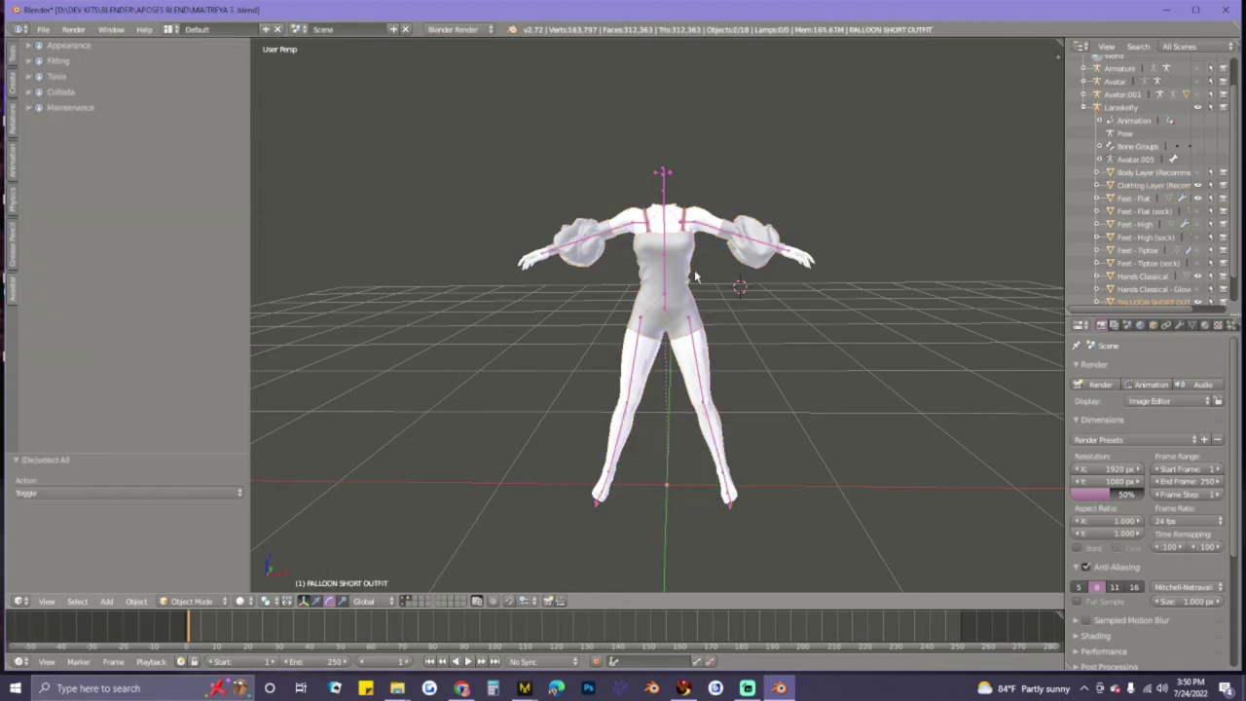
# - Select the outfit and add the avatar's clothing layer body and classical hands to the selection
pyautogui.scroll(-3, 695, 277)
pyautogui.scroll(7, 769, 325)
pyautogui.scroll(-2, 784, 310)
pyautogui.rightClick(803, 219)
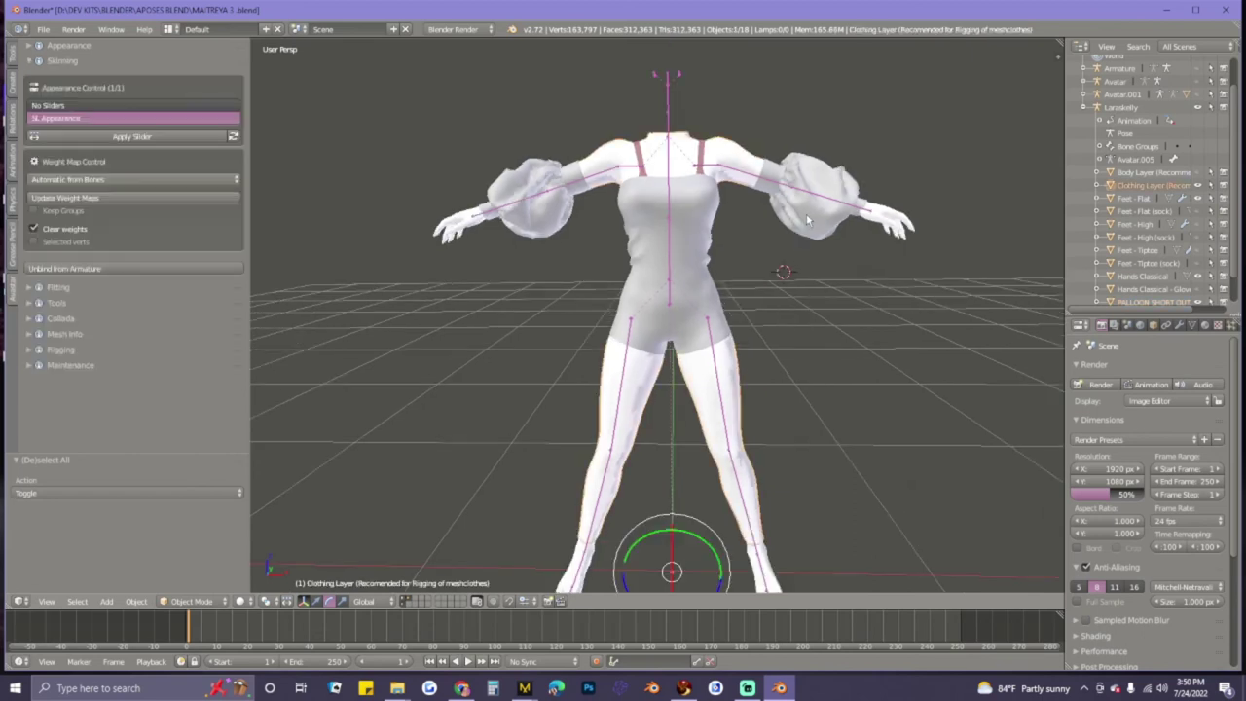
pyautogui.rightClick(806, 222)
pyautogui.rightClick(819, 229)
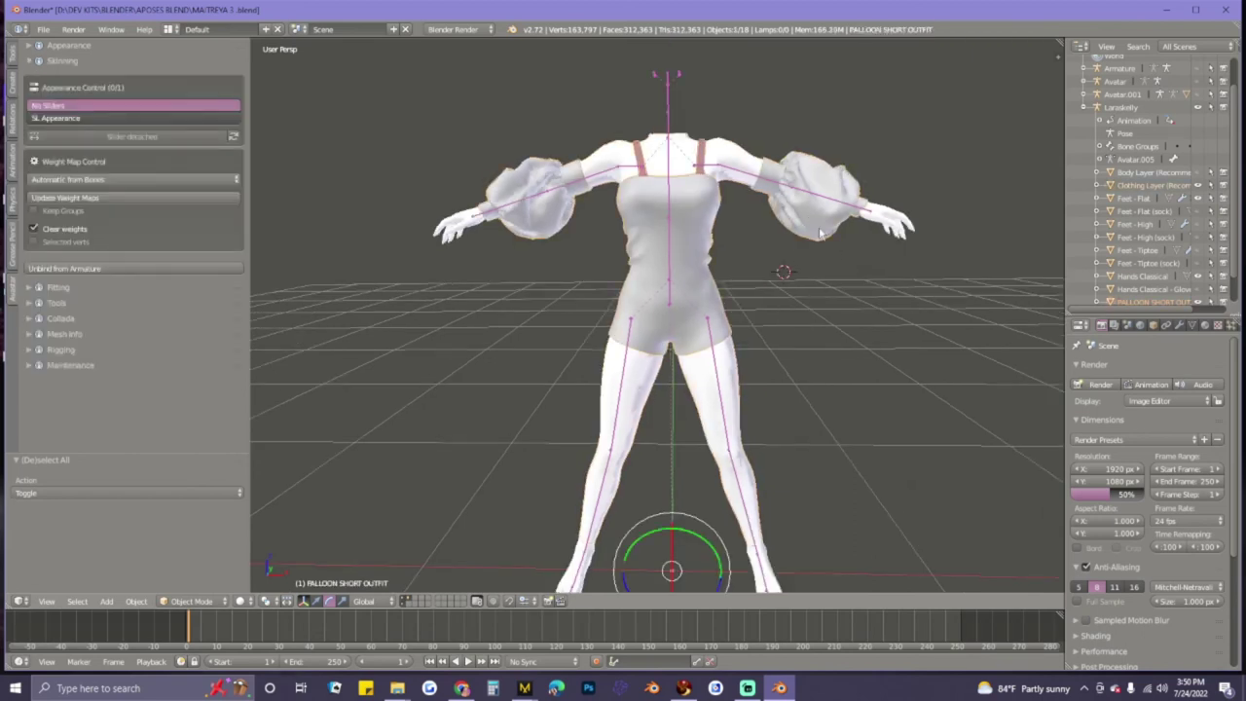
pyautogui.rightClick(740, 373)
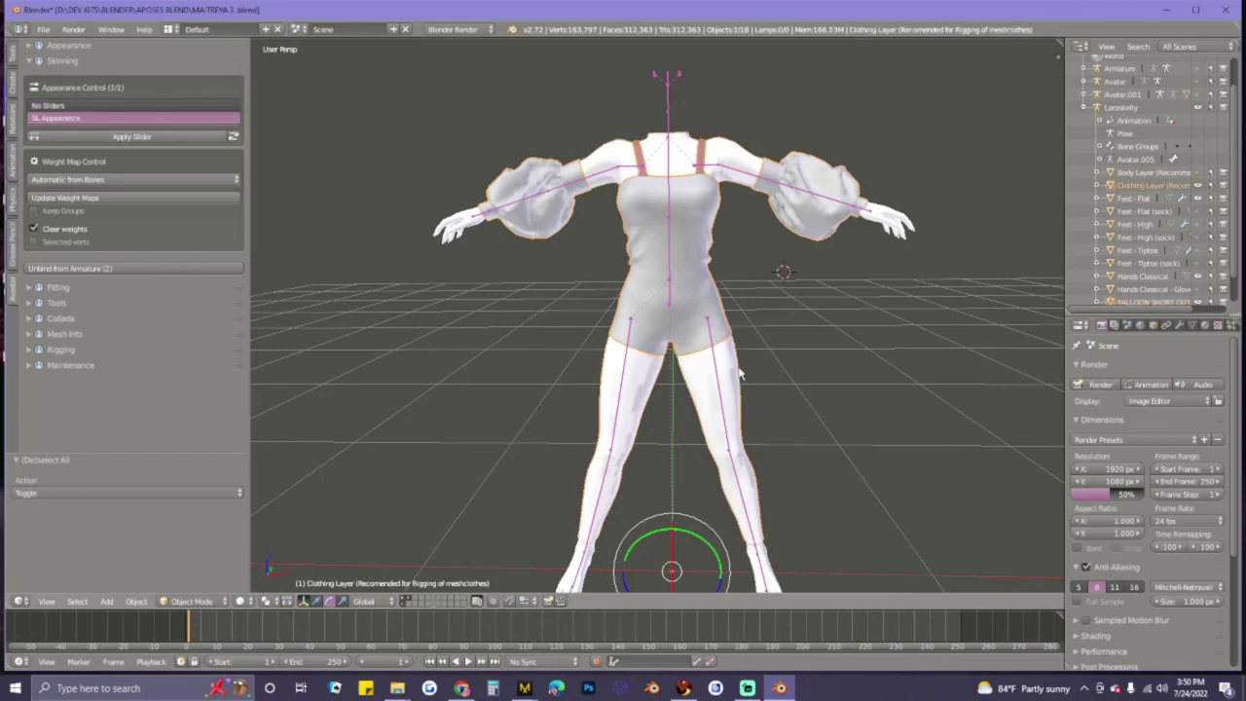
pyautogui.moveTo(510, 342); pyautogui.dragTo(624, 358, button='middle')
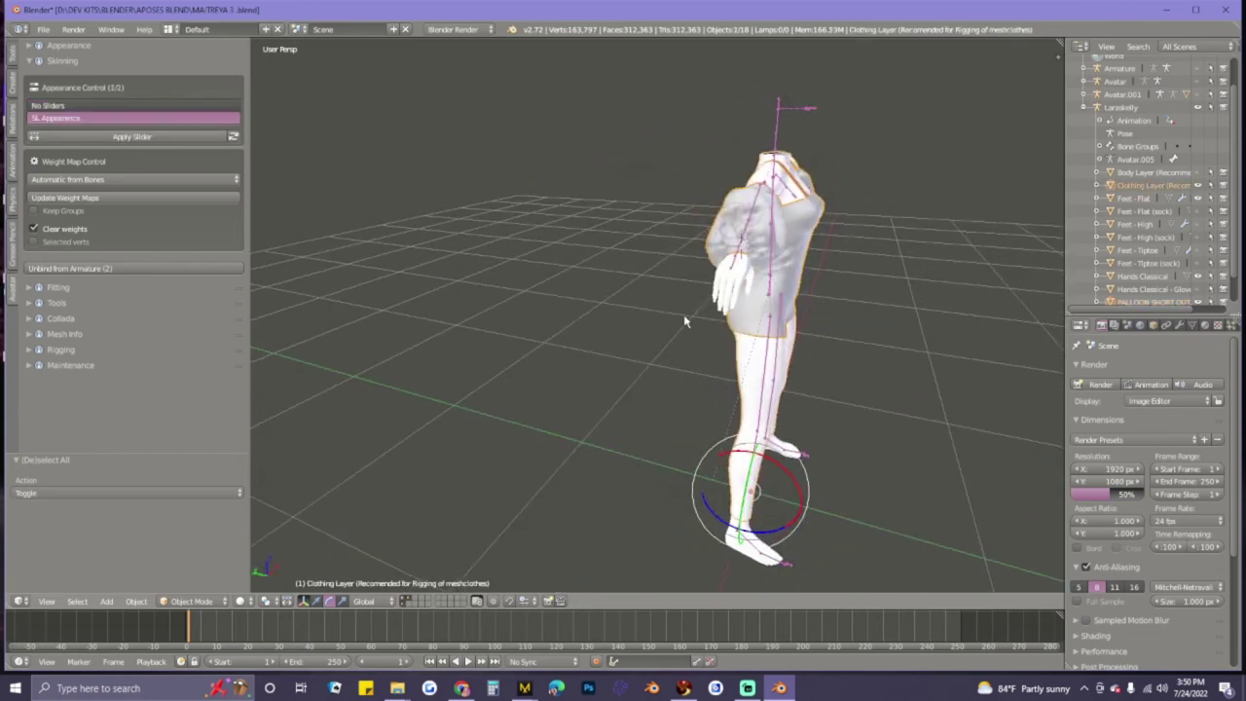
pyautogui.rightClick(721, 279)
pyautogui.moveTo(702, 411); pyautogui.dragTo(686, 342, button='middle')
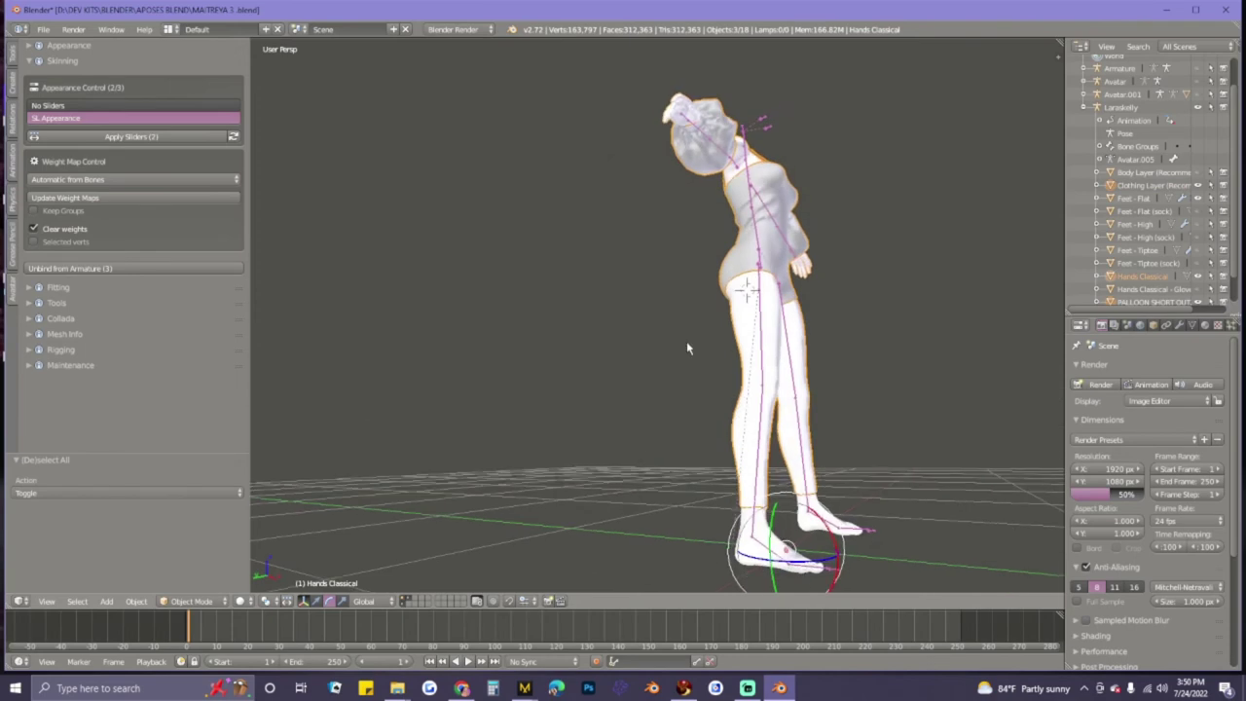
# - Add the flat feet to the selection and join all the selected meshes into one object
pyautogui.keyDown('shift'); pyautogui.moveTo(700, 509); pyautogui.dragTo(688, 467, button='middle'); pyautogui.keyUp('shift')
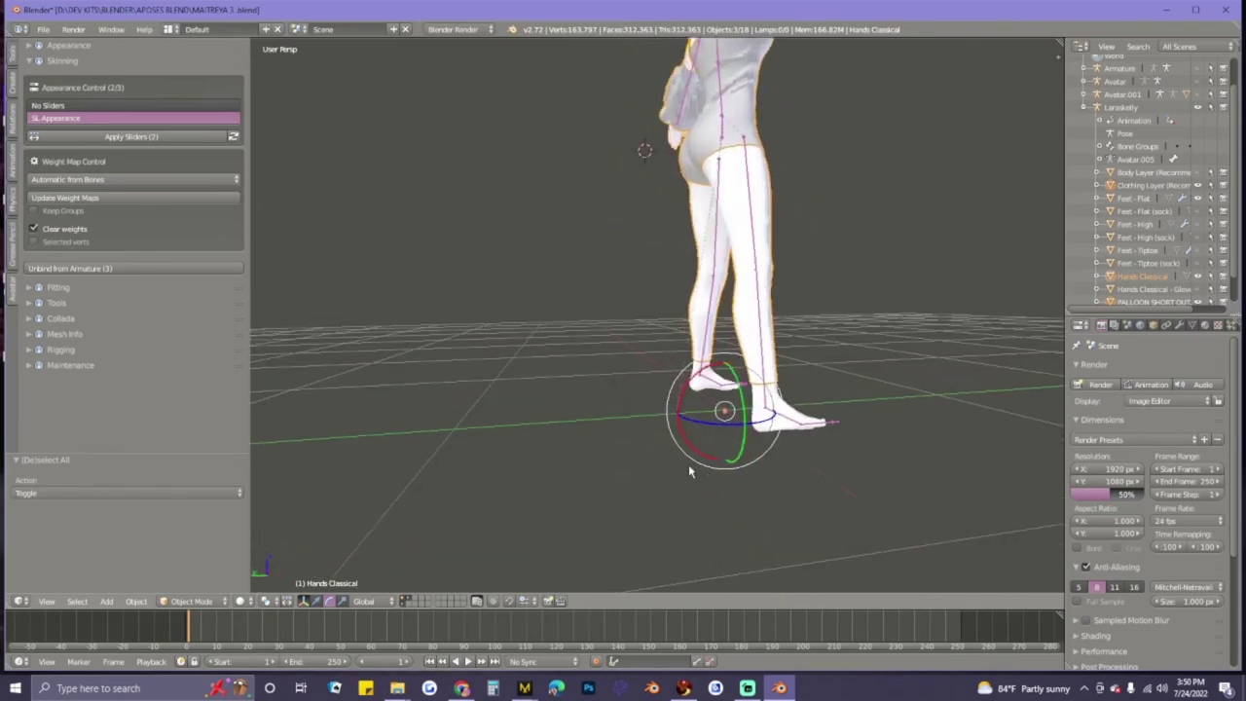
pyautogui.moveTo(780, 453); pyautogui.dragTo(623, 478, button='middle')
pyautogui.keyDown('shift'); pyautogui.rightClick(748, 435); pyautogui.keyUp('shift')
pyautogui.scroll(-1, 787, 459)
pyautogui.keyDown('shift'); pyautogui.moveTo(673, 294); pyautogui.dragTo(674, 243, button='middle'); pyautogui.keyUp('shift')
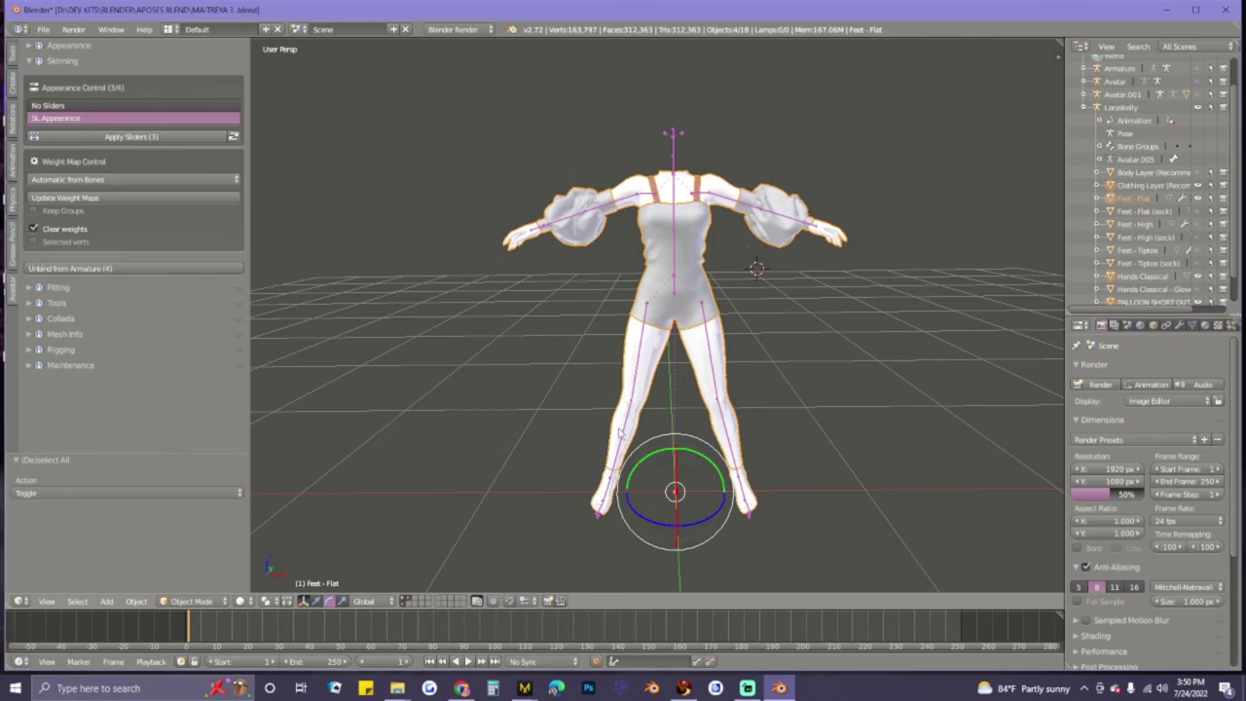
pyautogui.click(11, 56)
pyautogui.click(53, 189)
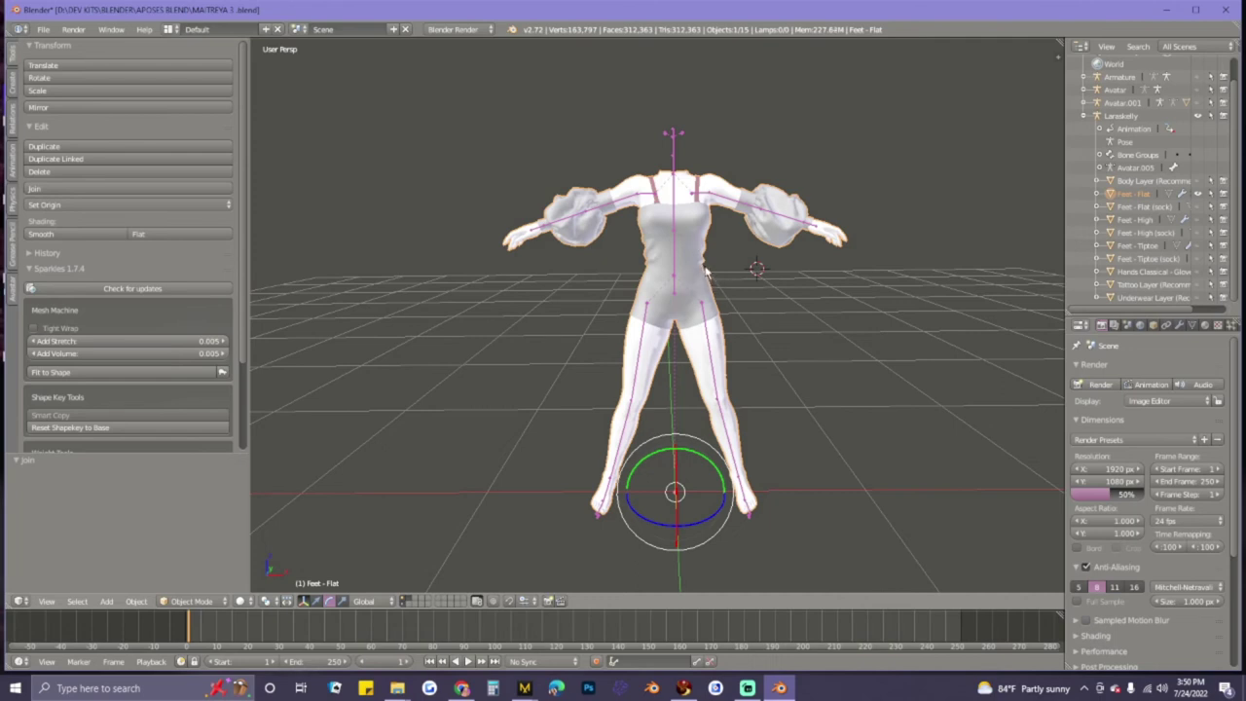
# - Copy the joined mesh's armature modifier and apply the original, keeping the copy
pyautogui.click(1178, 325)
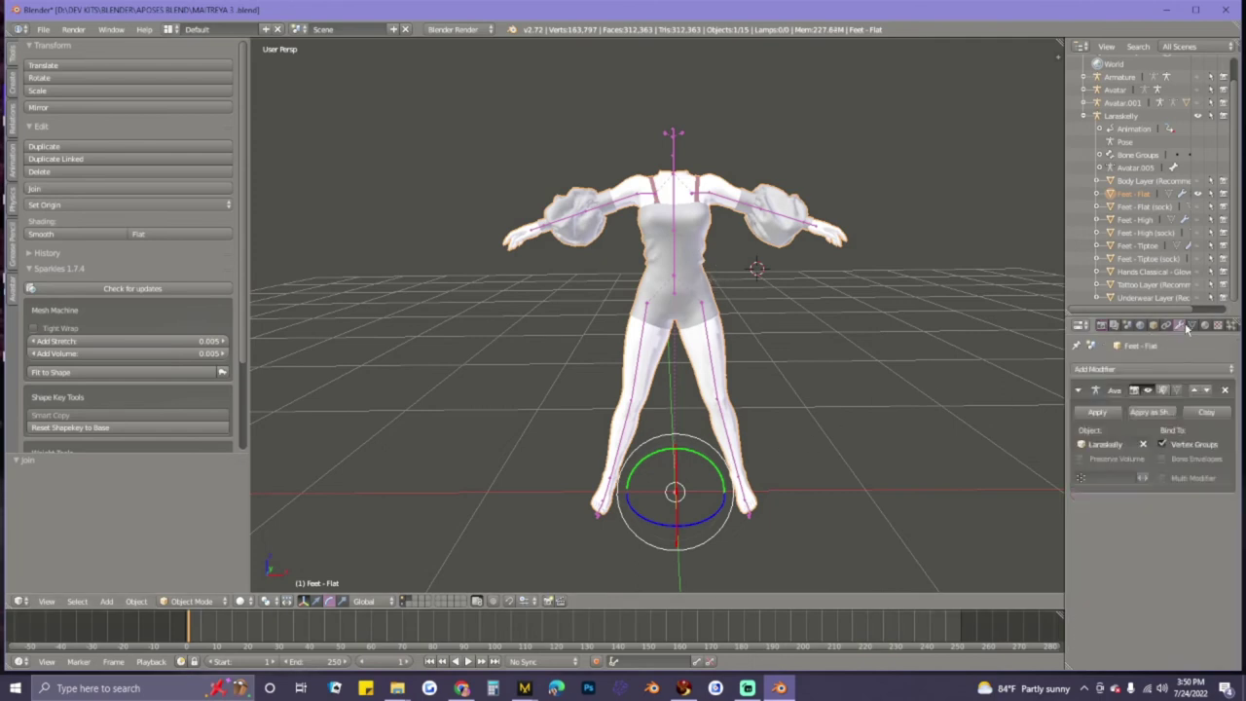
pyautogui.click(1212, 416)
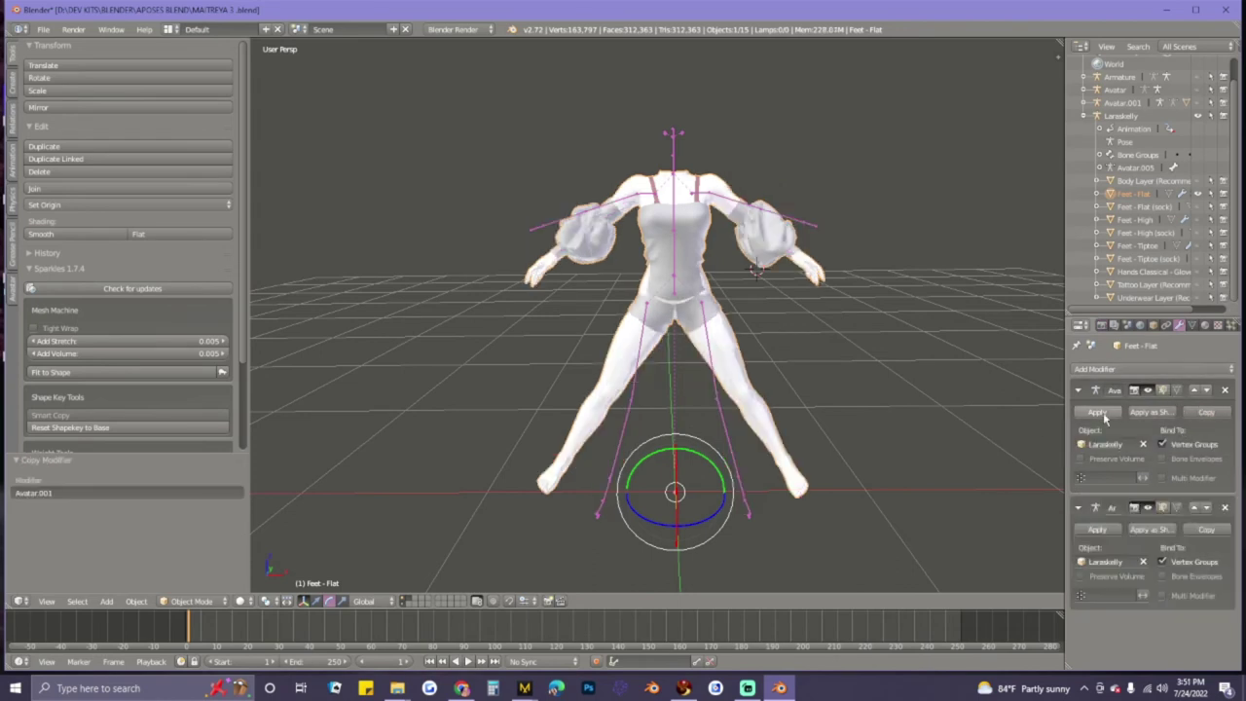
pyautogui.click(1107, 417)
# - Apply the armature's current pose as its rest pose in Pose Mode and return to Object Mode
pyautogui.rightClick(669, 134)
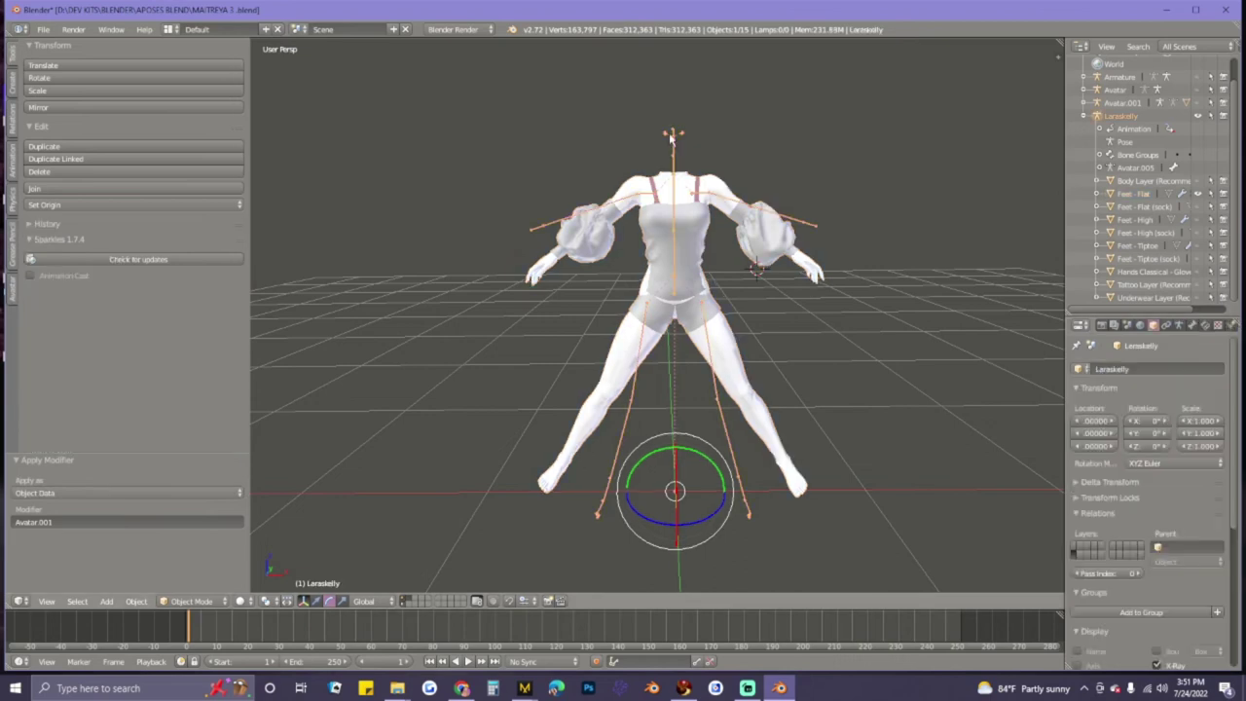
pyautogui.click(195, 602)
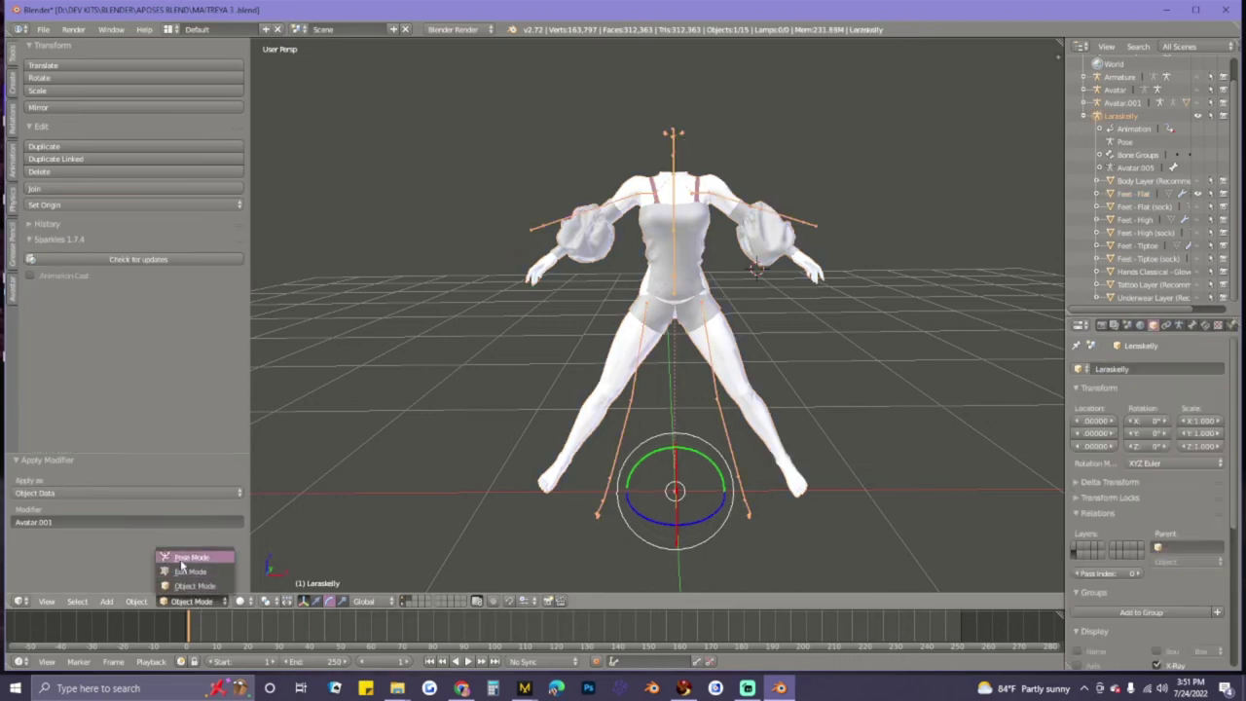
pyautogui.click(184, 562)
pyautogui.click(108, 601)
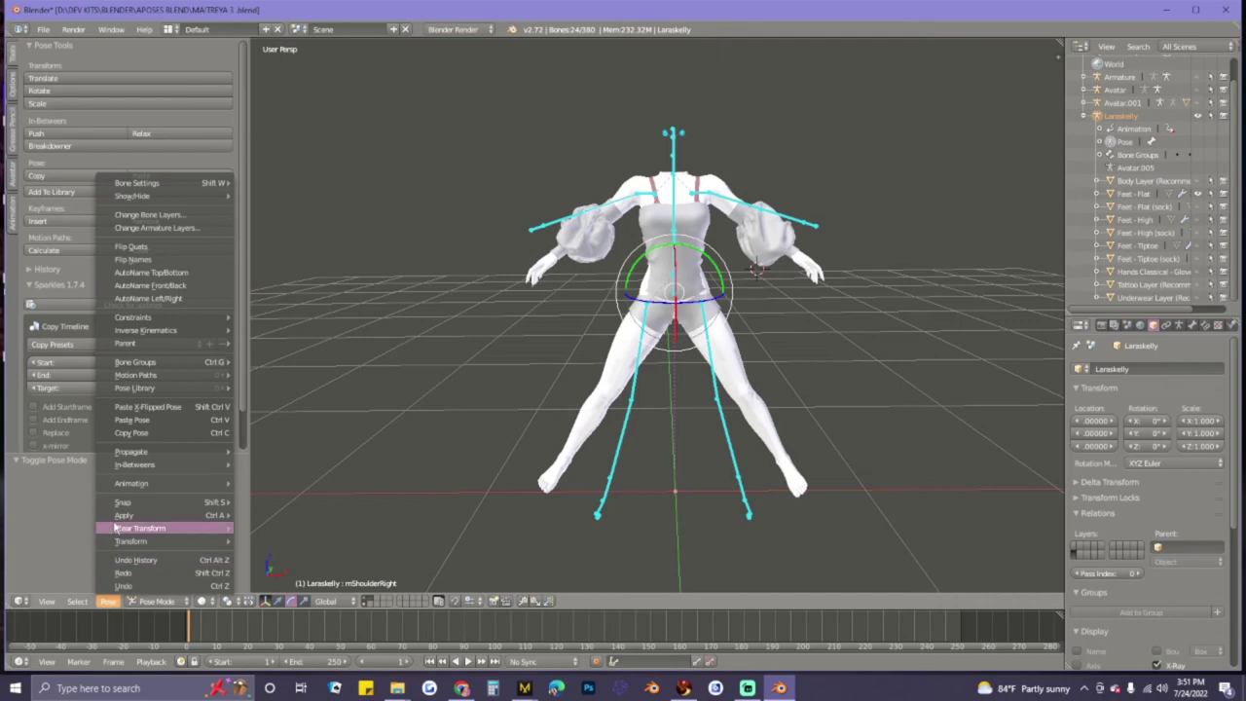
pyautogui.moveTo(122, 516)
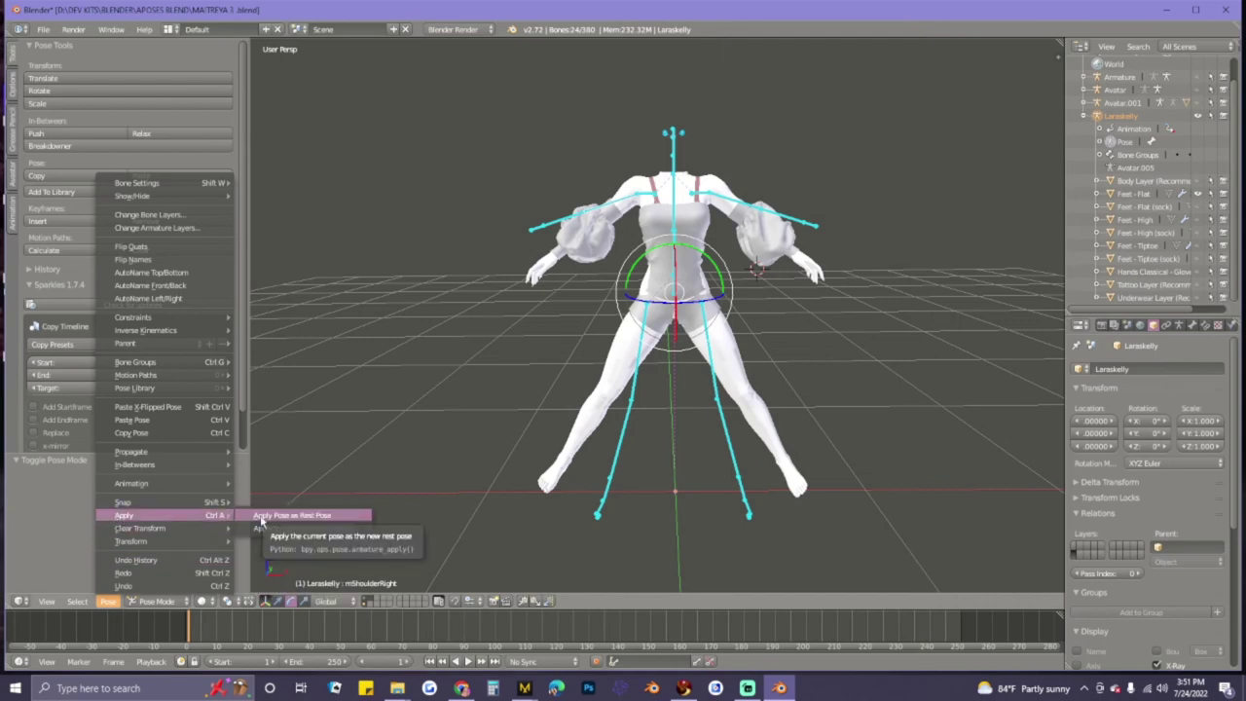
pyautogui.click(277, 516)
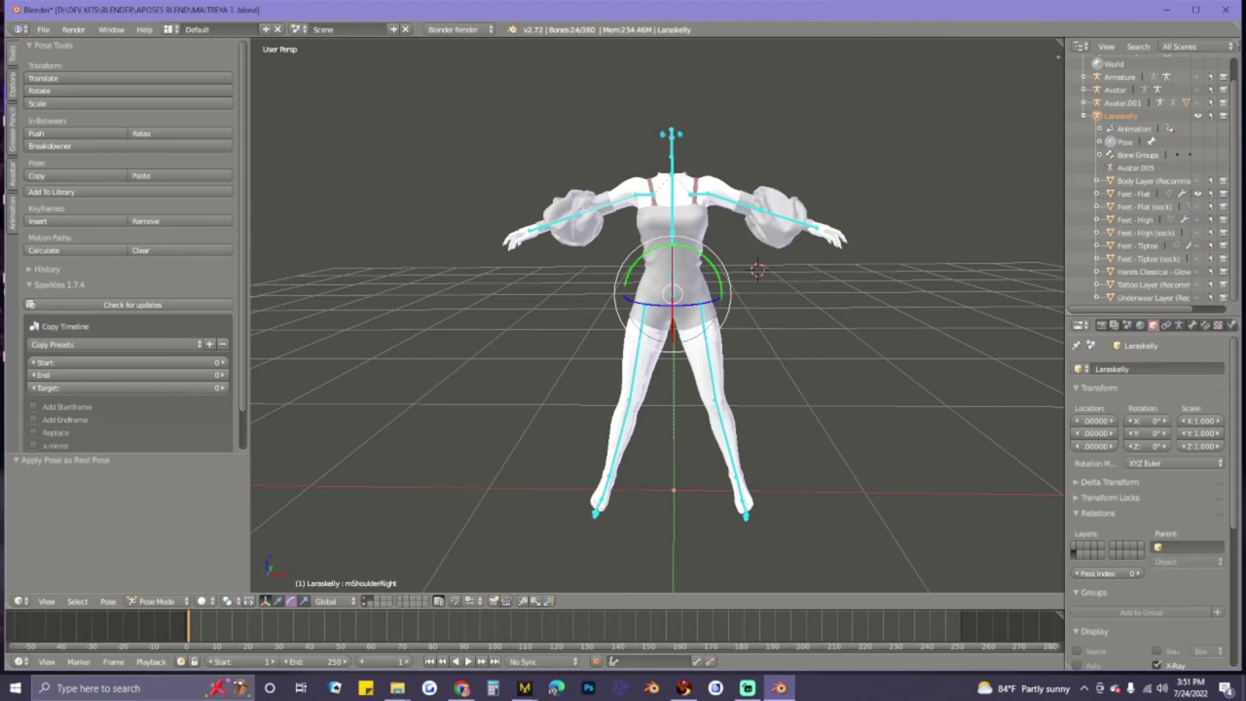
pyautogui.hotkey('alt', 'Tab')
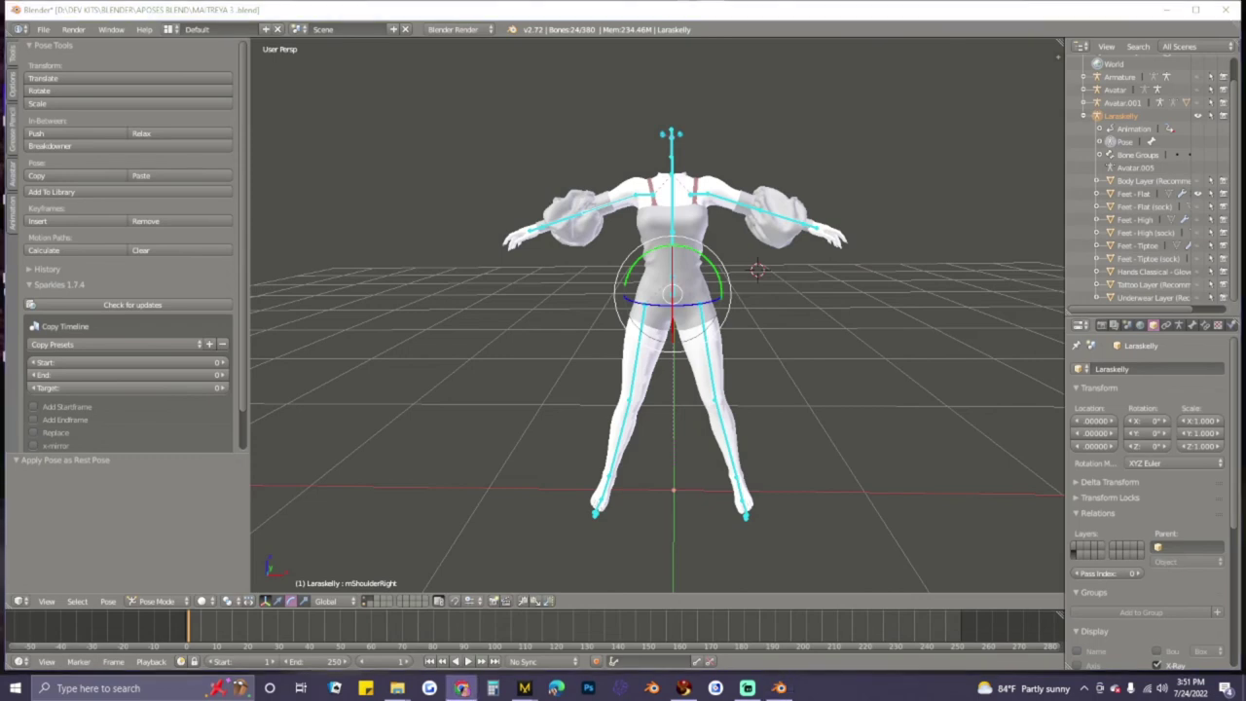
pyautogui.click(156, 601)
pyautogui.click(156, 587)
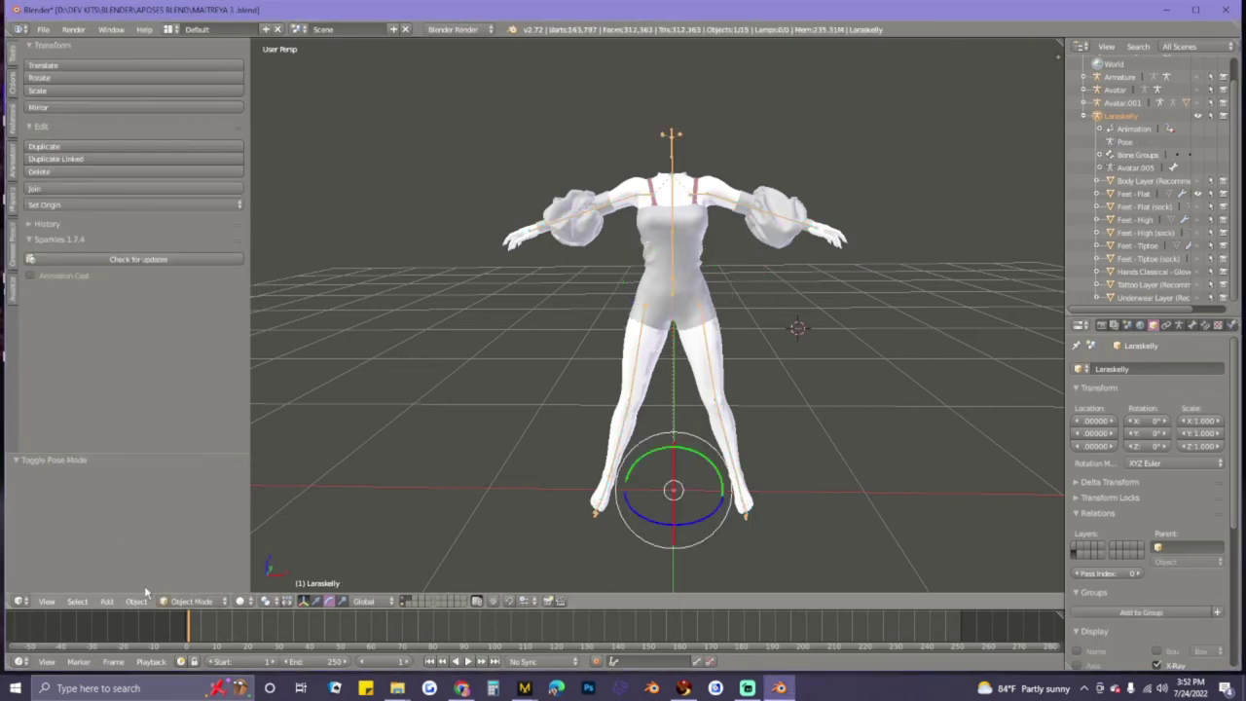
# - Put the joined mesh into Edit Mode and clear its vertex selection
pyautogui.rightClick(769, 240)
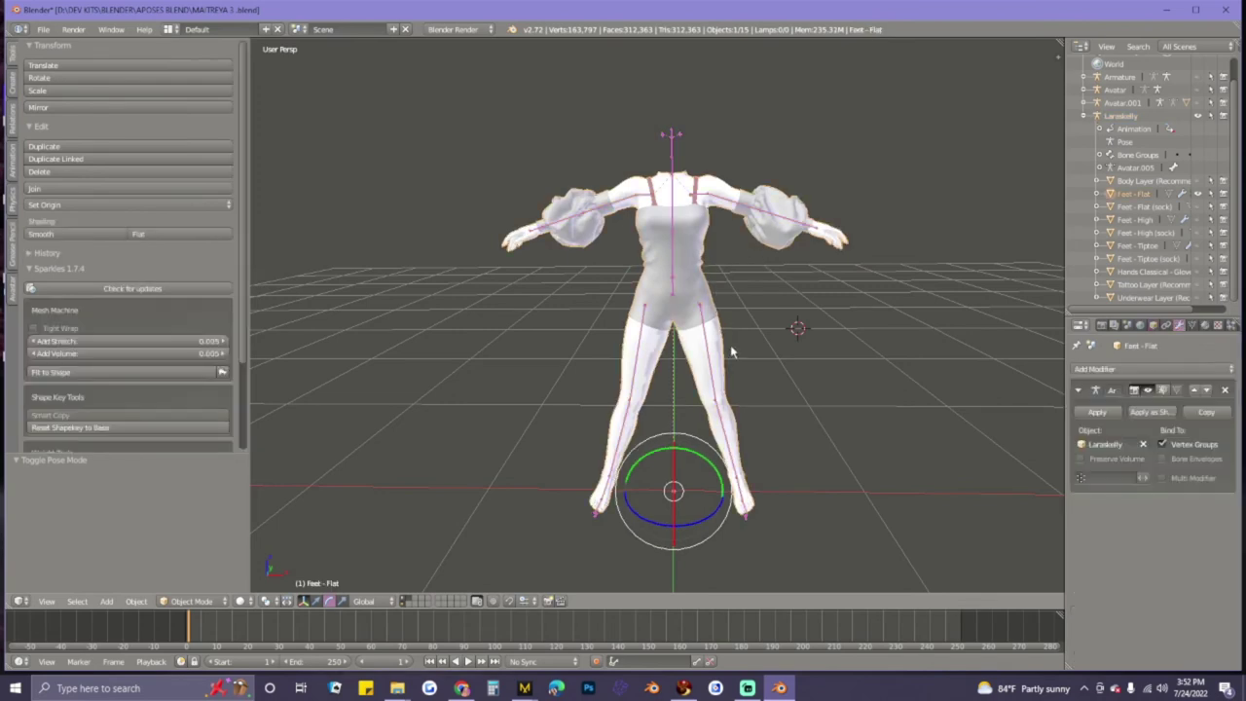
pyautogui.press('Tab')
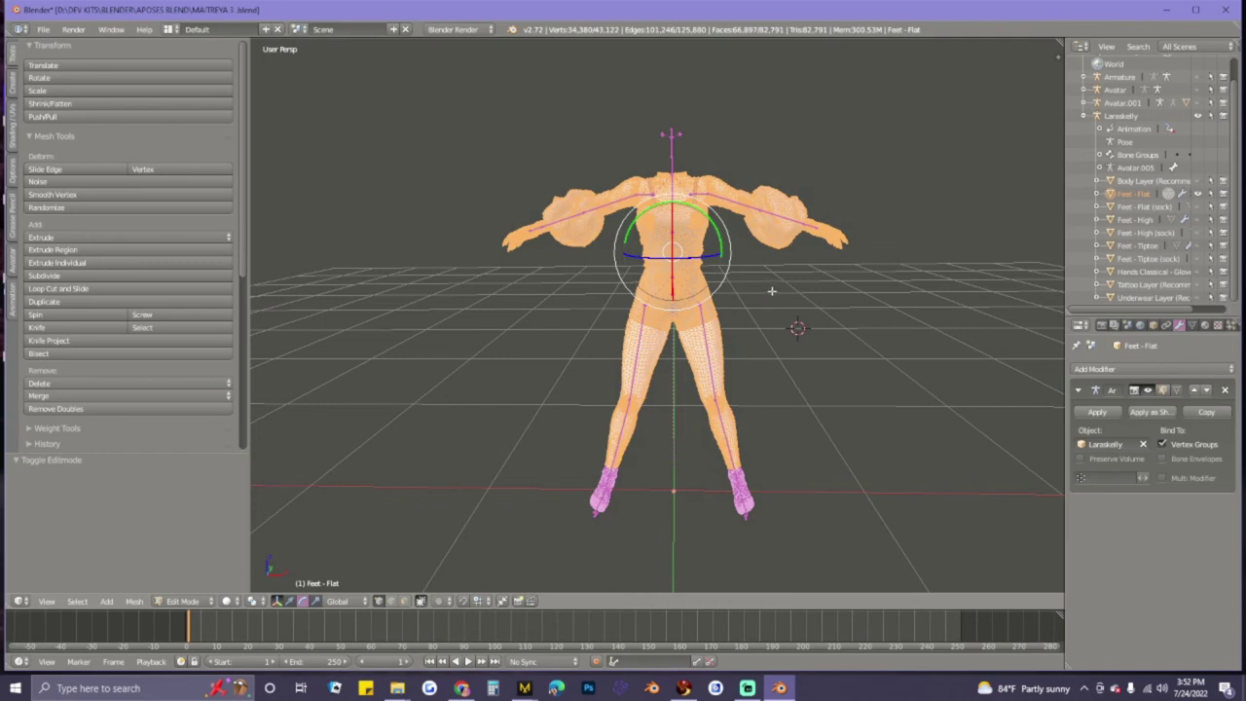
pyautogui.press('a')
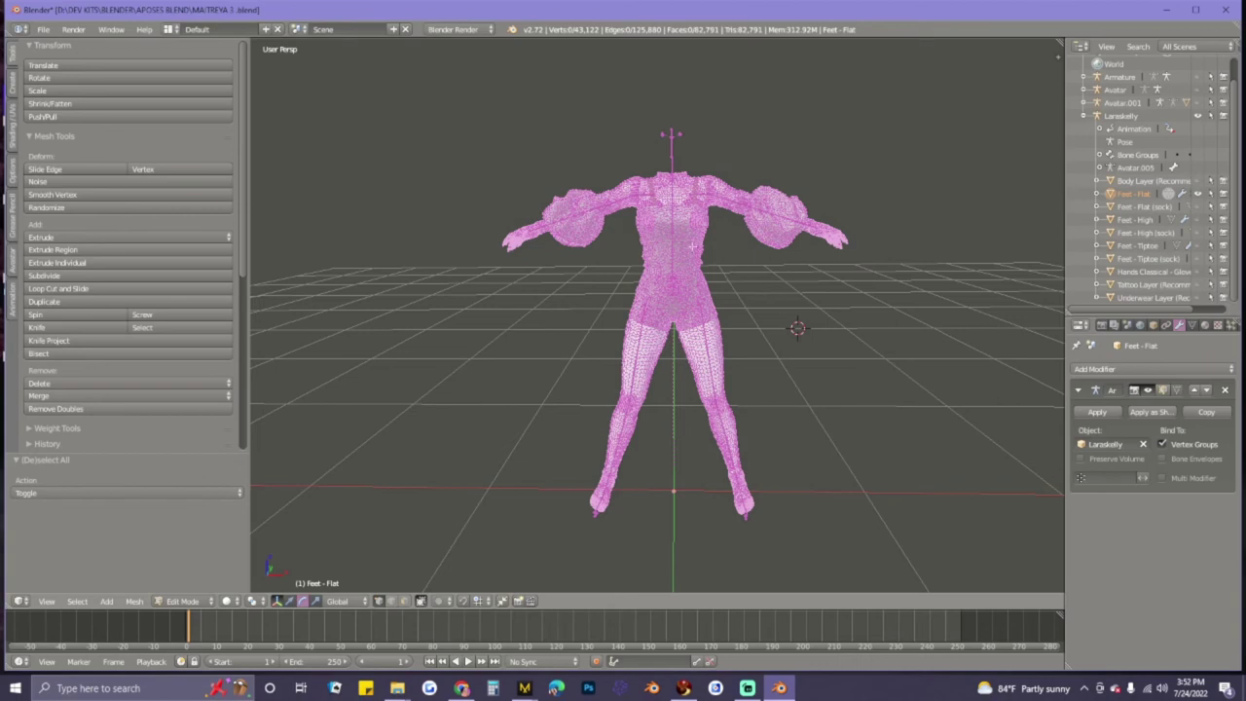
pyautogui.scroll(3, 693, 255)
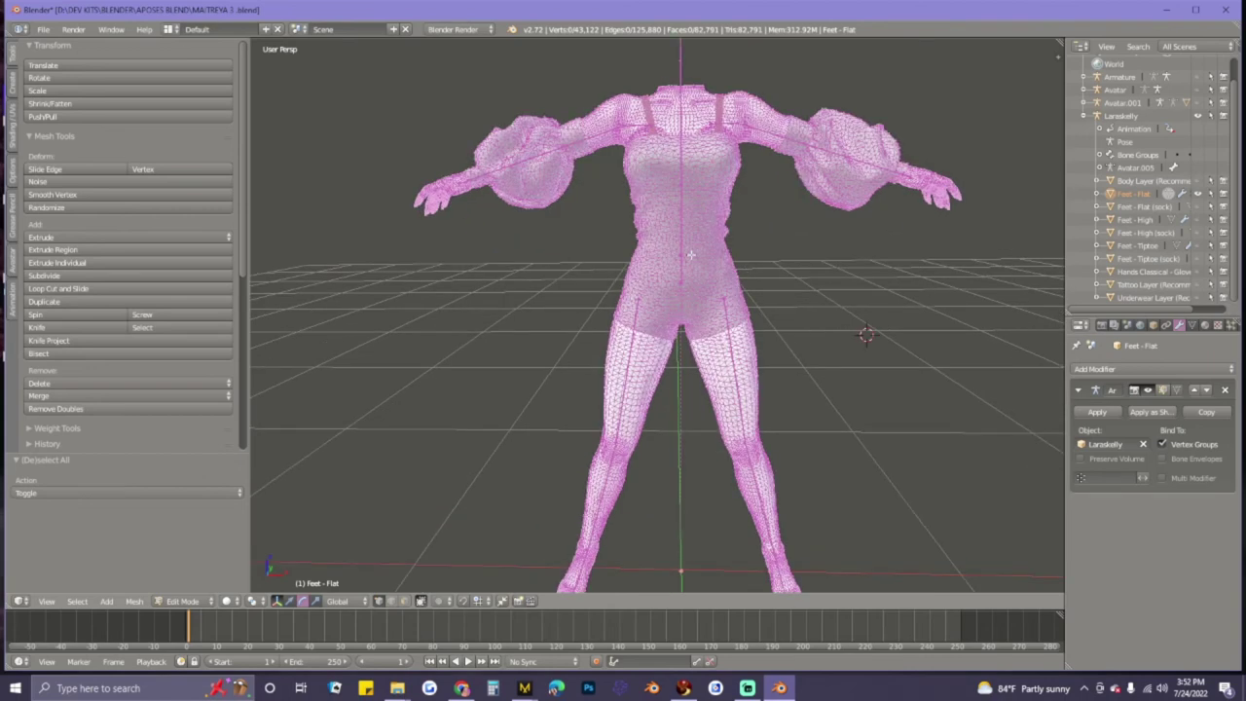
pyautogui.scroll(1, 710, 204)
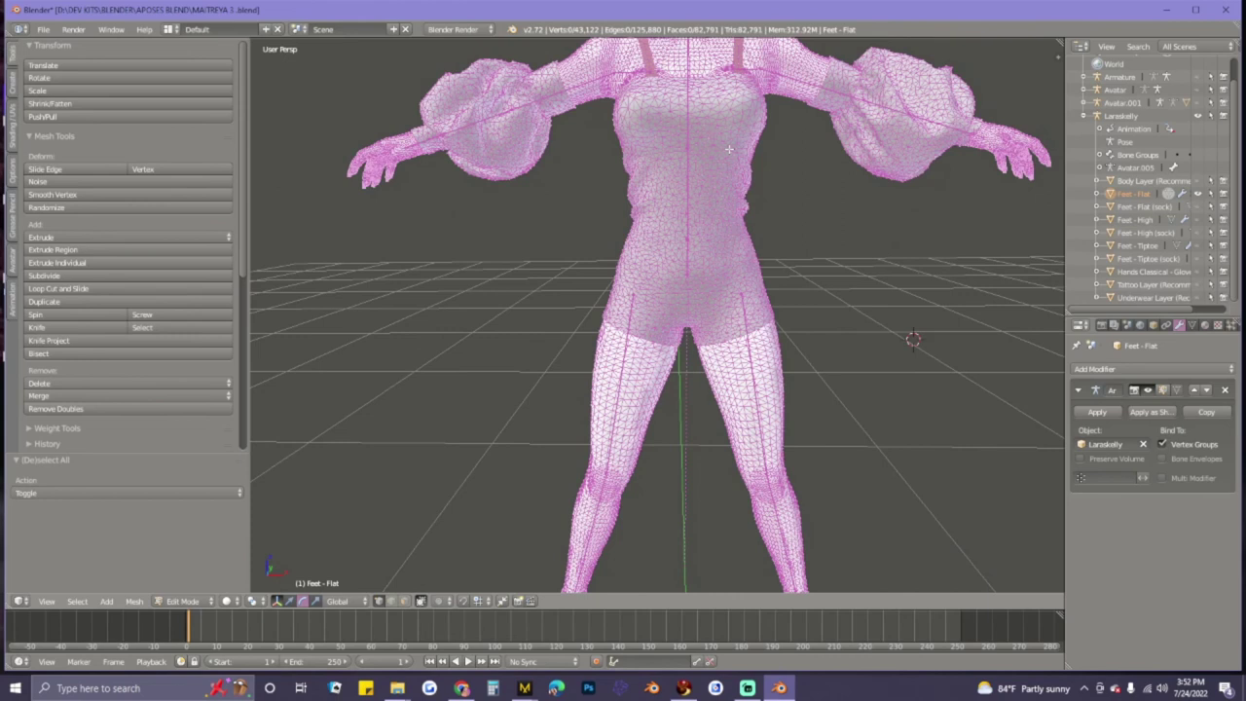
pyautogui.press('l')
pyautogui.press('l')
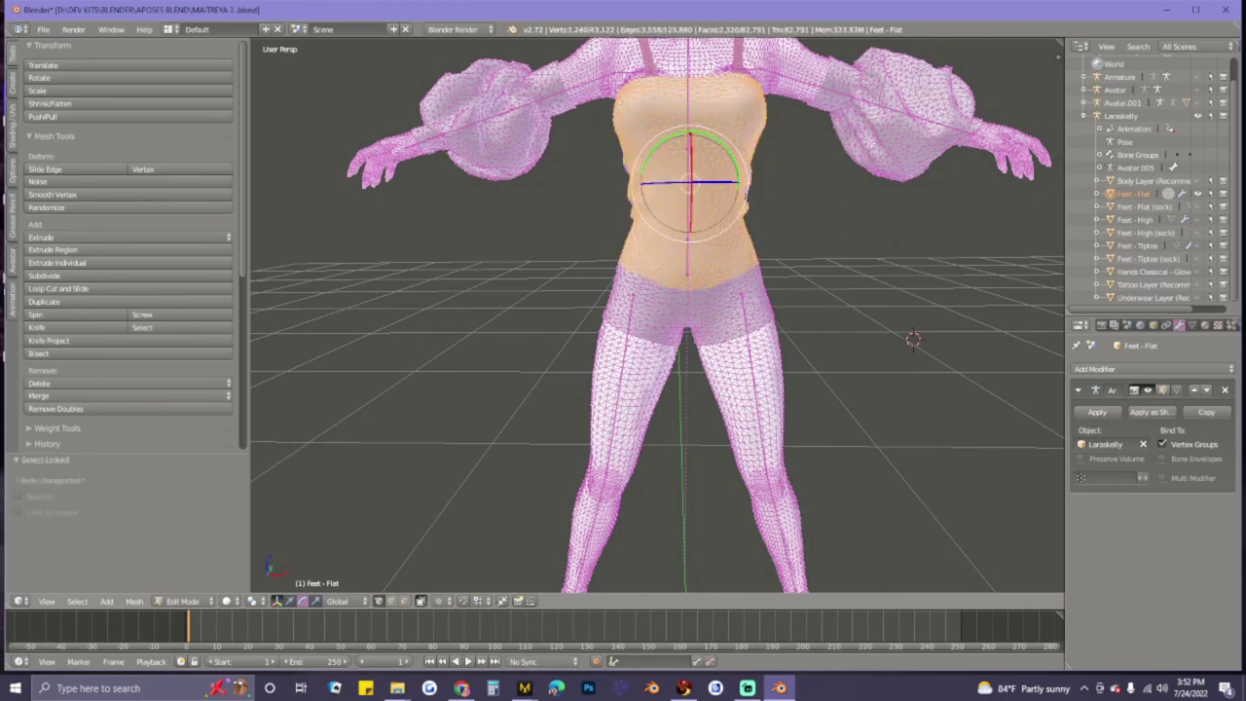
pyautogui.press('l')
pyautogui.press('l')
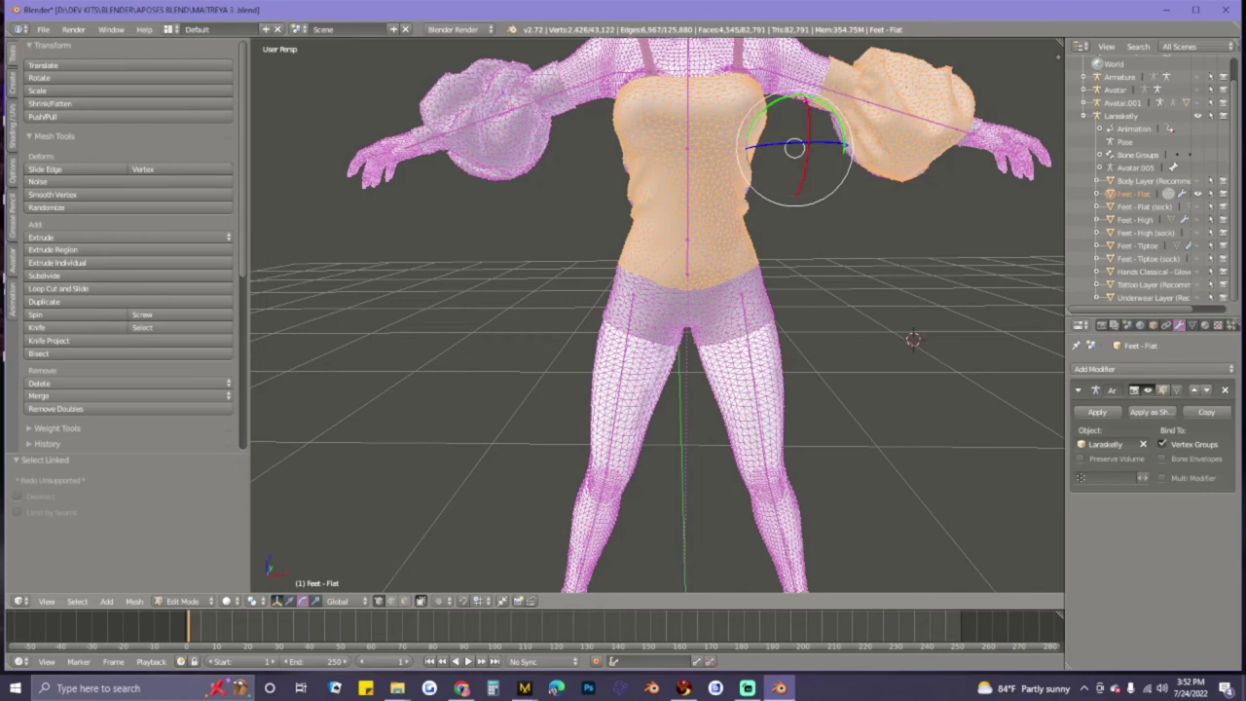
pyautogui.moveTo(798, 168); pyautogui.dragTo(843, 124, button='middle')
pyautogui.press('l')
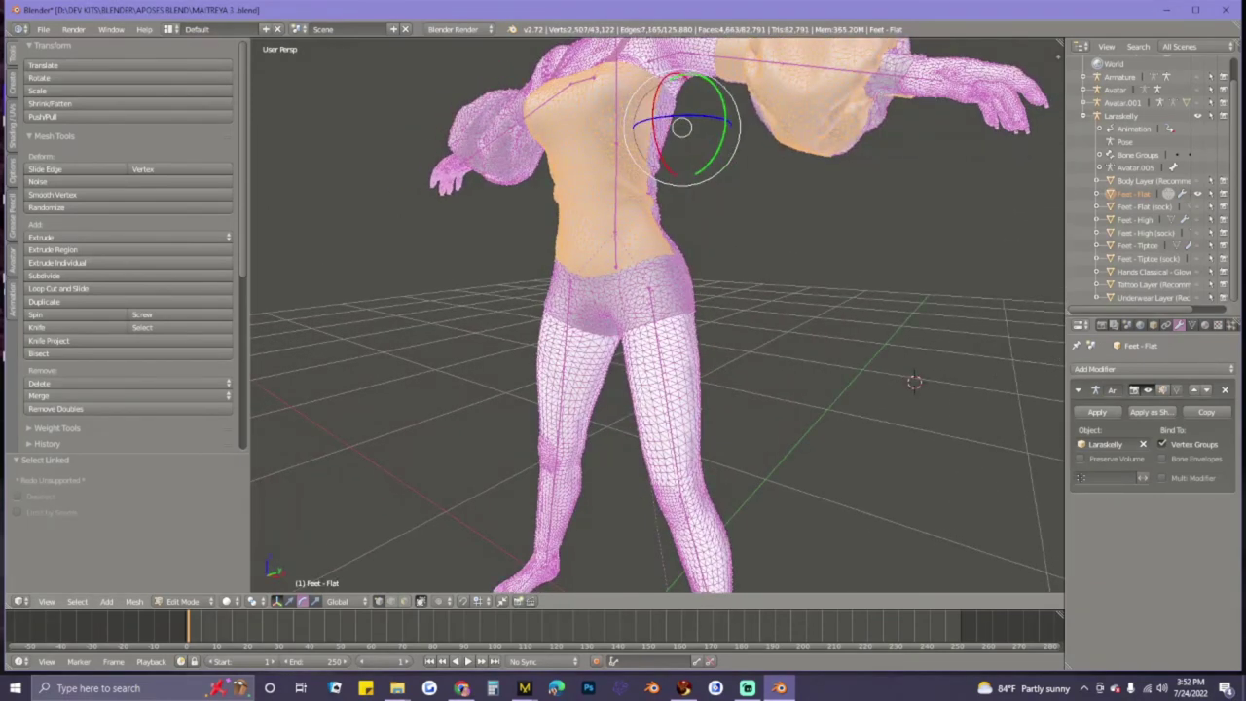
pyautogui.press('l')
pyautogui.moveTo(621, 127); pyautogui.dragTo(554, 84, button='middle')
pyautogui.press('l')
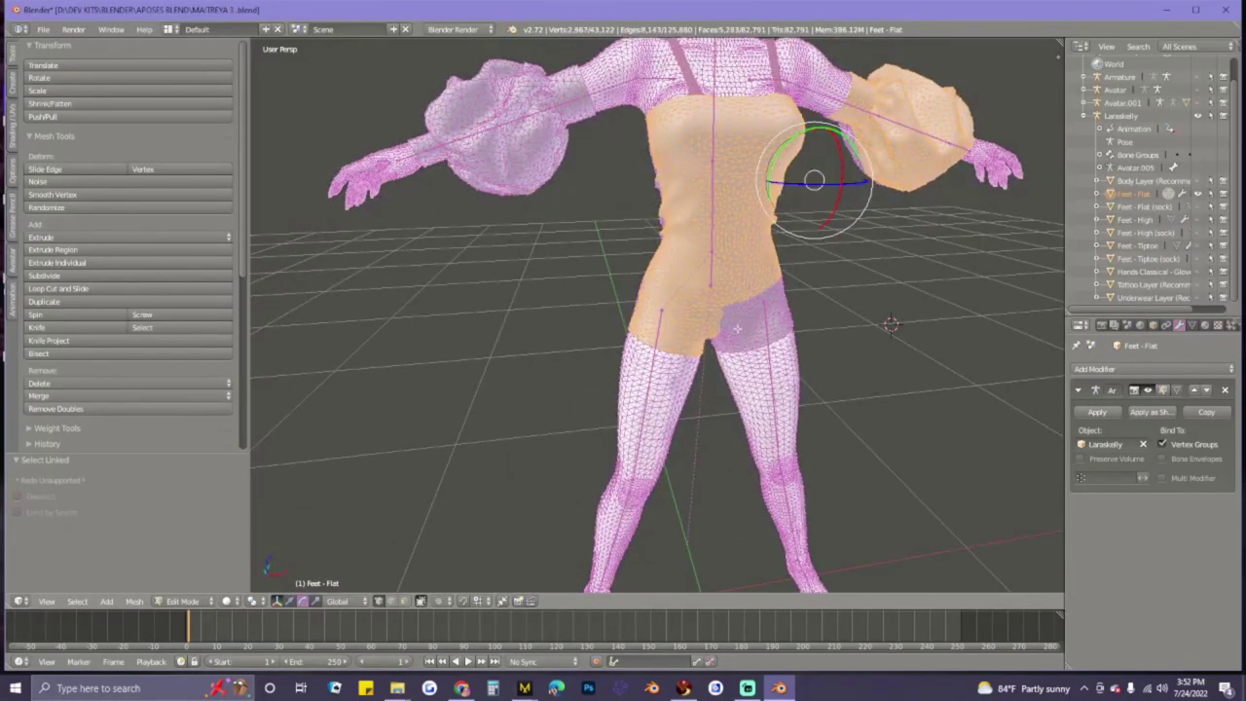
pyautogui.press('l')
pyautogui.press('l')
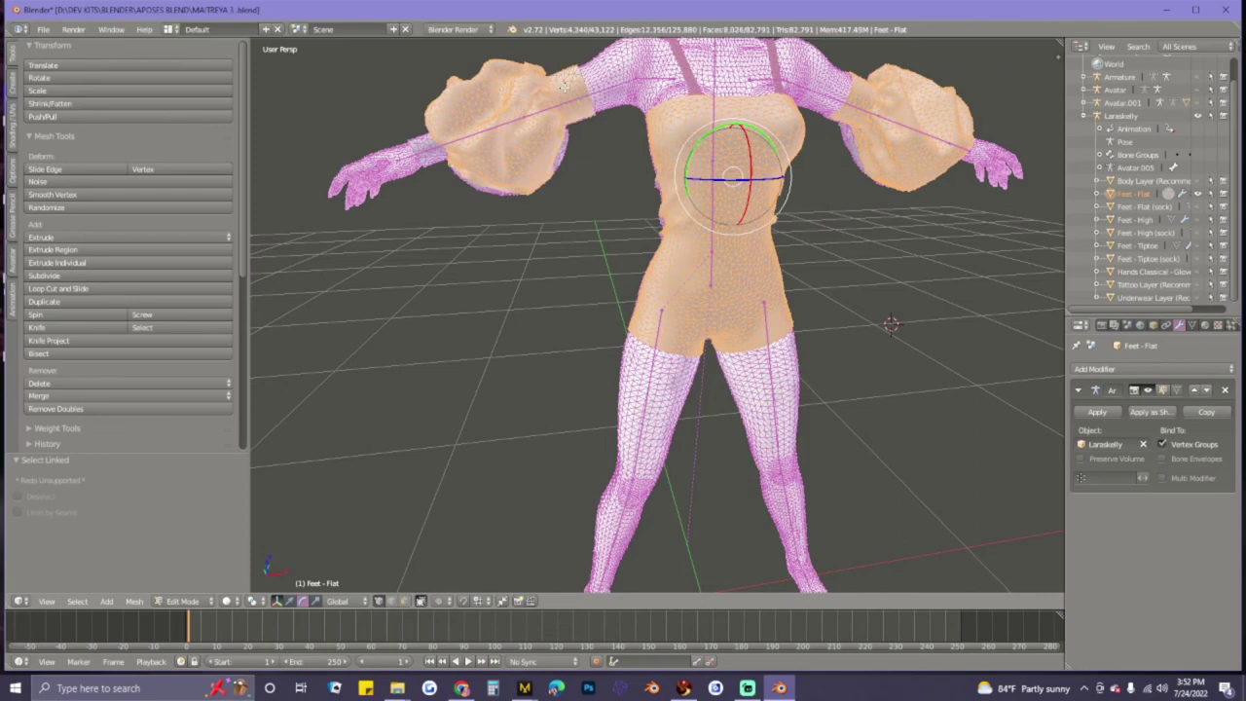
pyautogui.press('l')
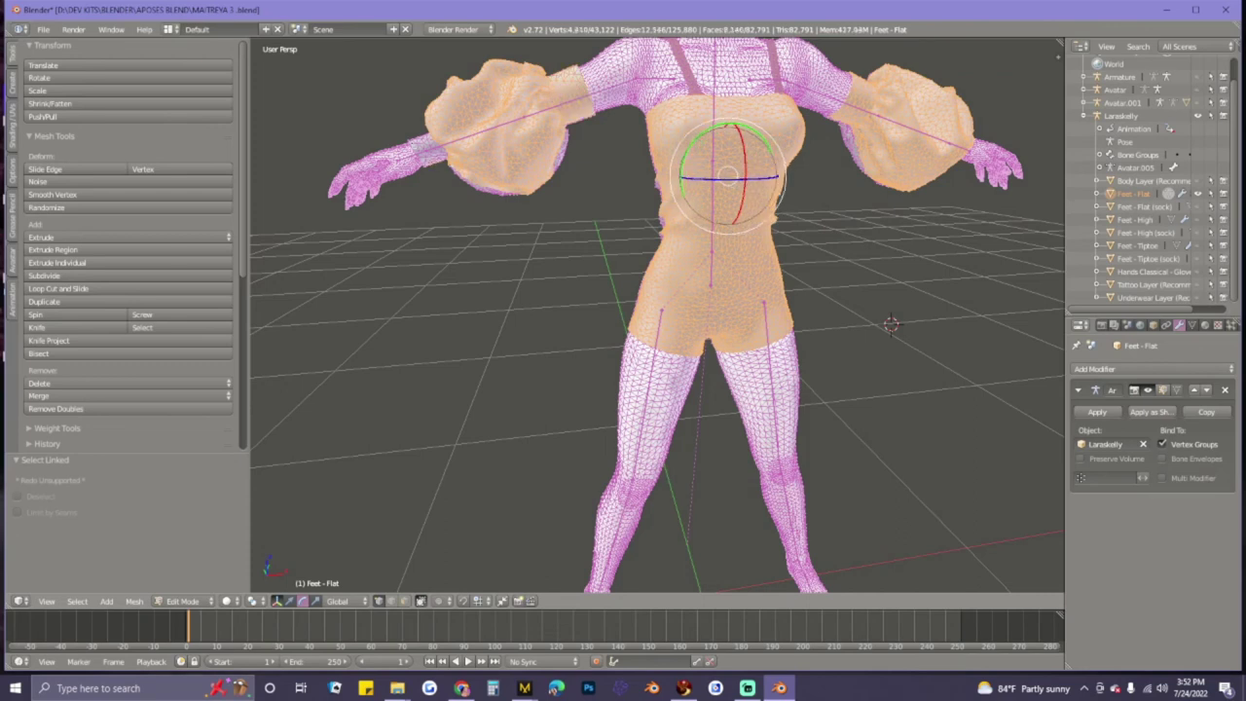
pyautogui.press('l')
pyautogui.moveTo(698, 149); pyautogui.dragTo(658, 140, button='middle')
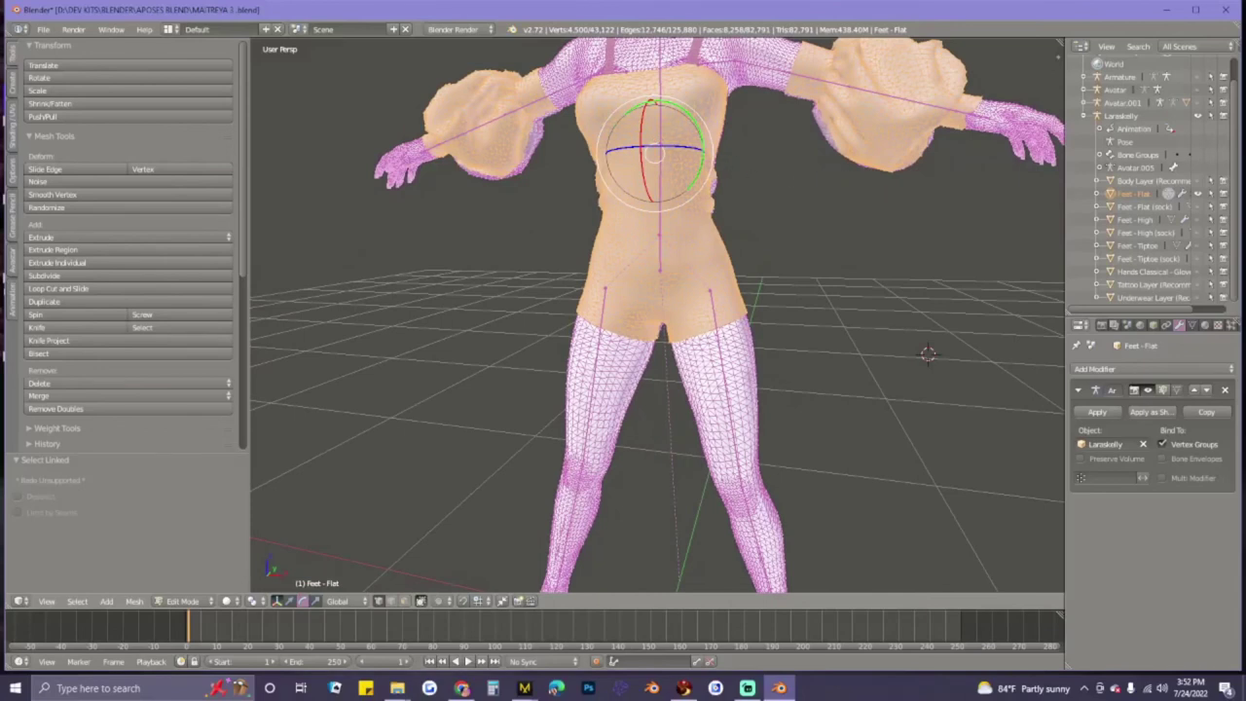
pyautogui.press('l')
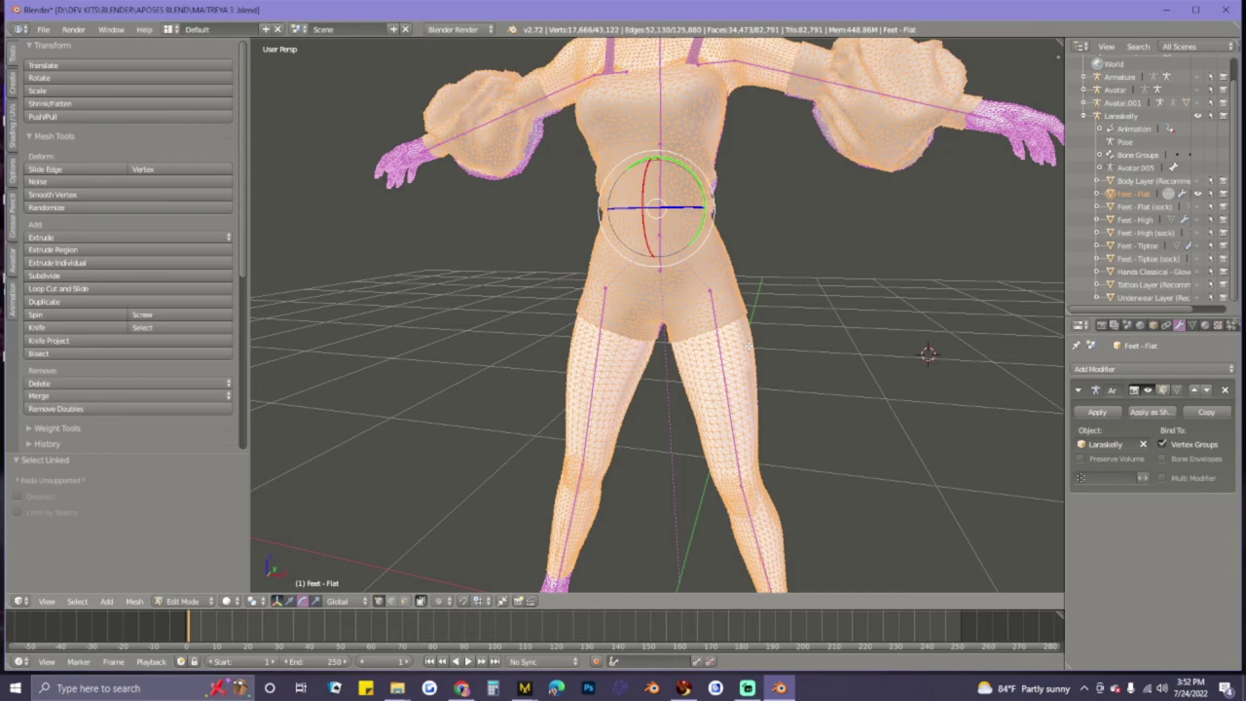
pyautogui.press('a')
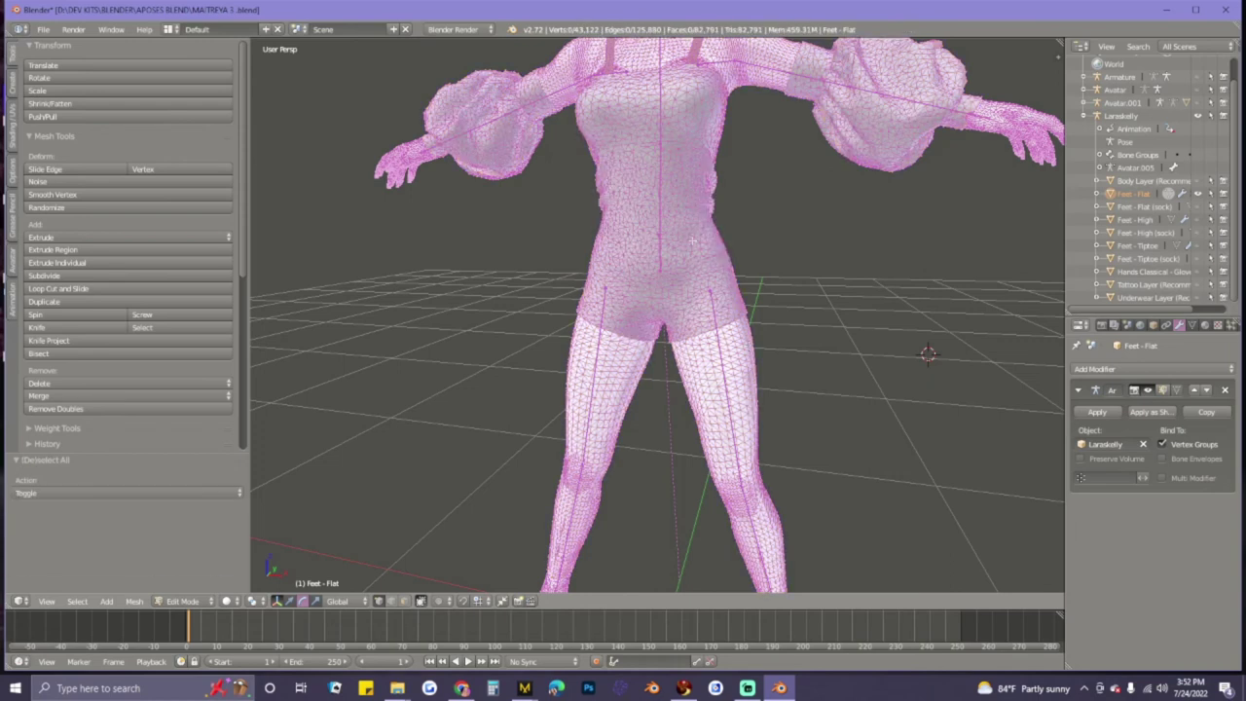
# - Select the linked geometry of the romper's front bodice, both puff sleeves and both front shorts panels
pyautogui.press('l')
pyautogui.press('l')
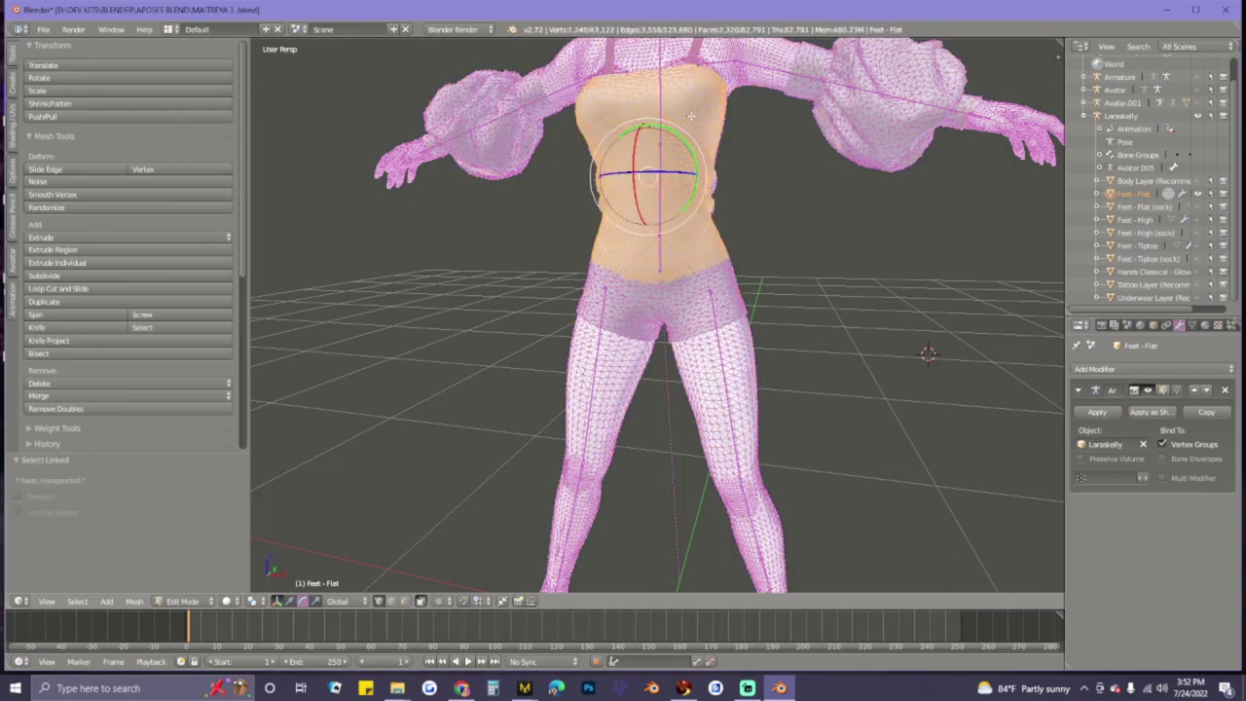
pyautogui.press('l')
pyautogui.press('l')
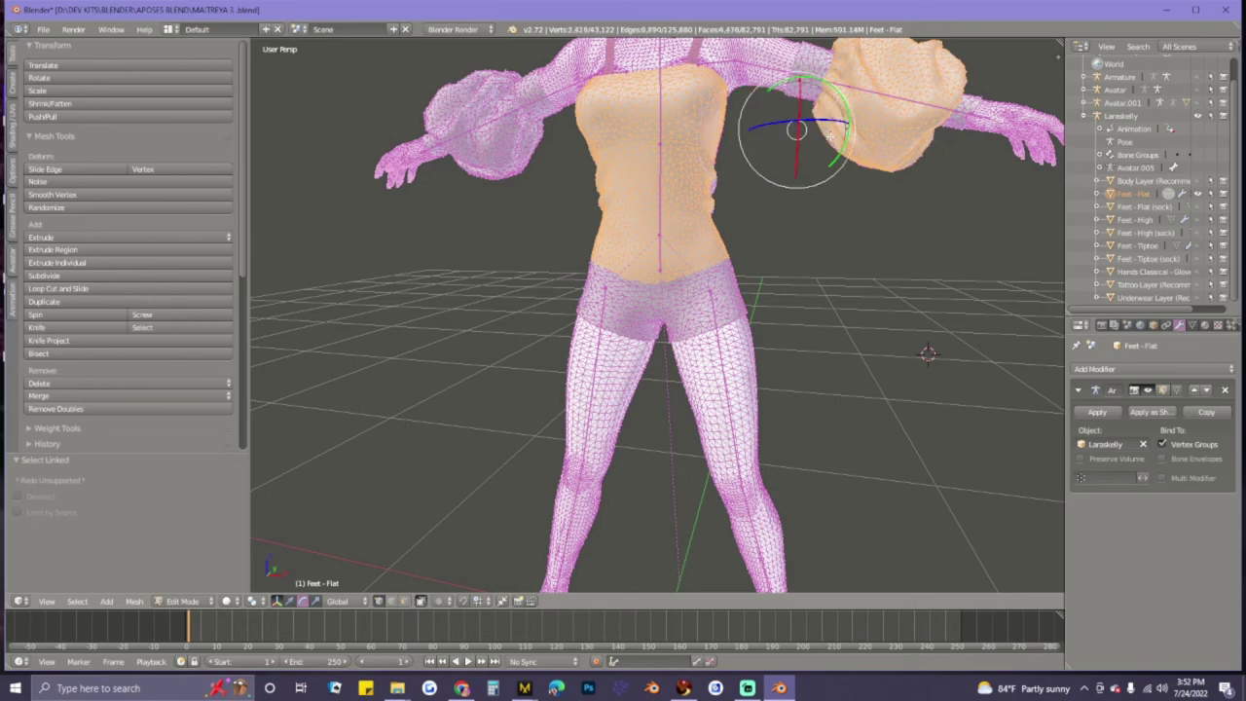
pyautogui.press('l')
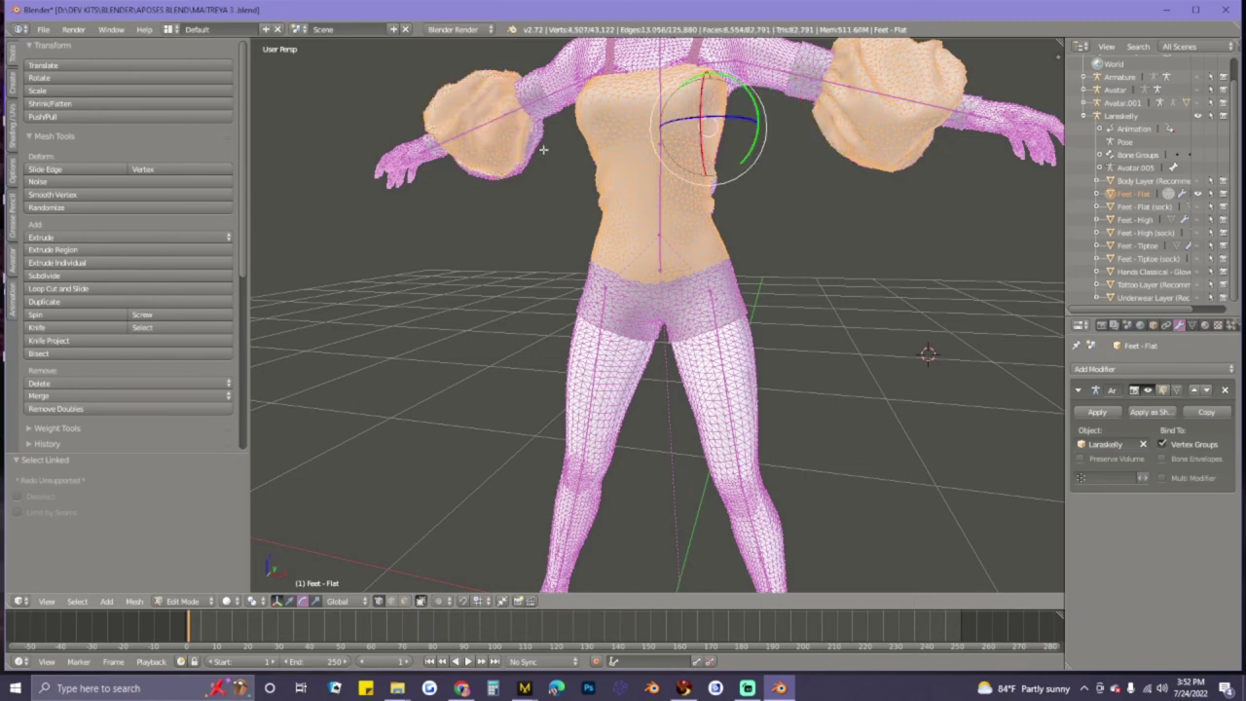
pyautogui.press('l')
pyautogui.press('l')
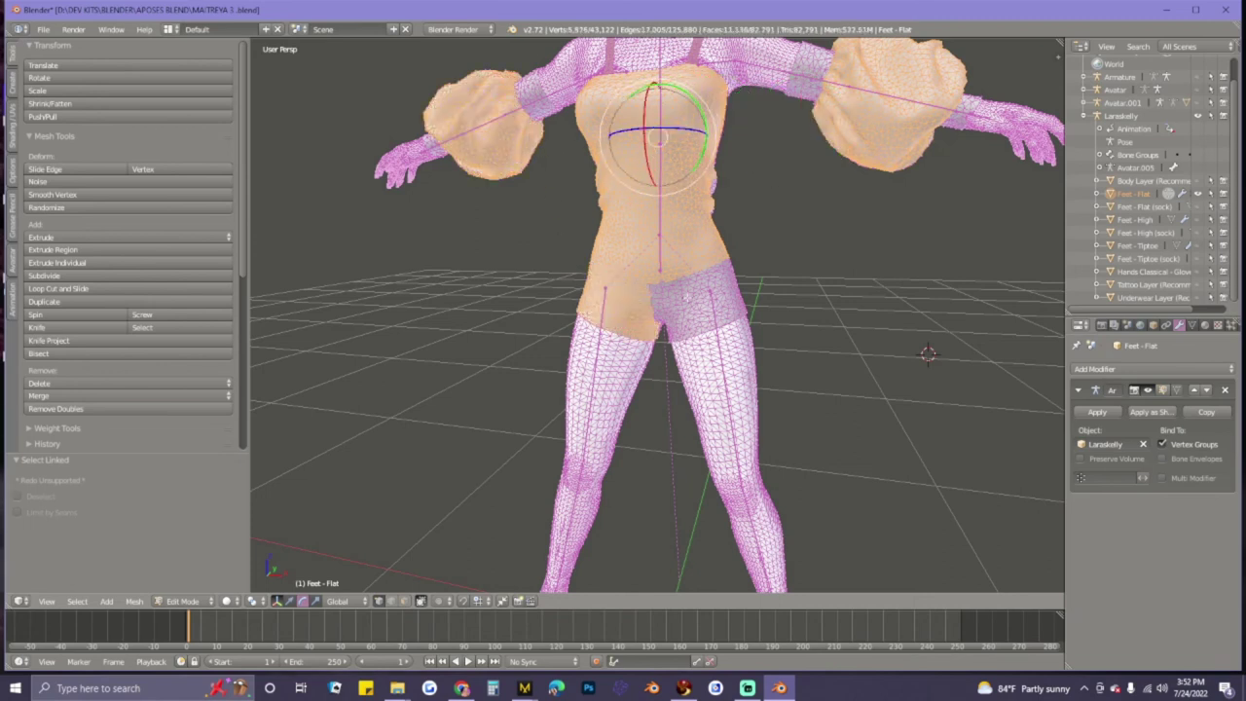
pyautogui.press('l')
# - Add both shoulder straps, the upper-arm sleeve bands and the first wrist cuff to the selection as linked geometry
pyautogui.moveTo(734, 284); pyautogui.dragTo(757, 318, button='middle')
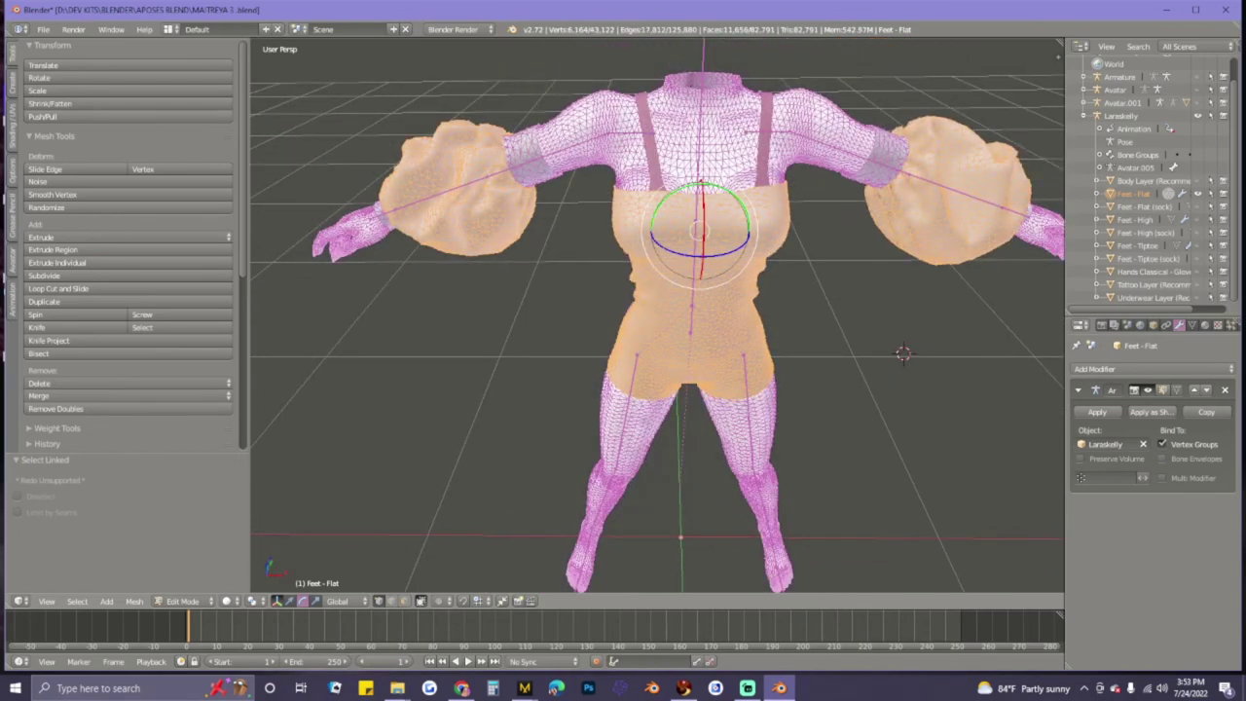
pyautogui.press('l')
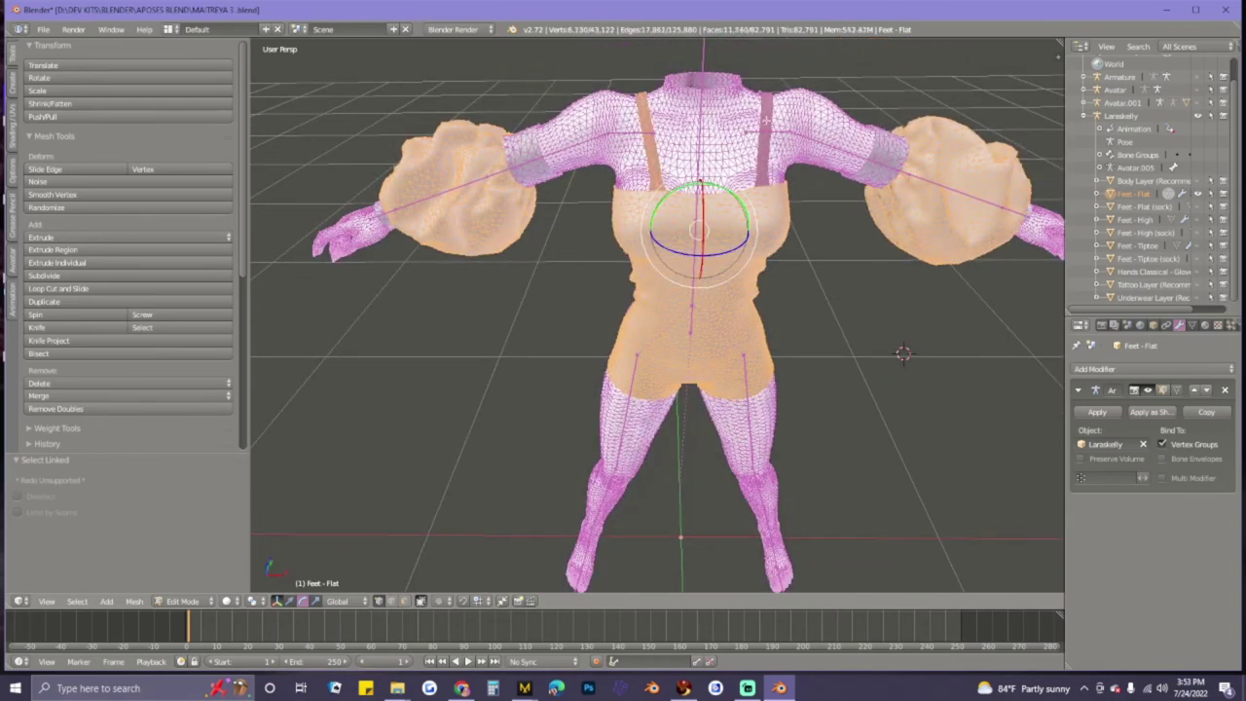
pyautogui.press('l')
pyautogui.press('l')
pyautogui.press('l')
pyautogui.moveTo(903, 353); pyautogui.dragTo(786, 248, button='middle')
pyautogui.press('l')
pyautogui.press('l')
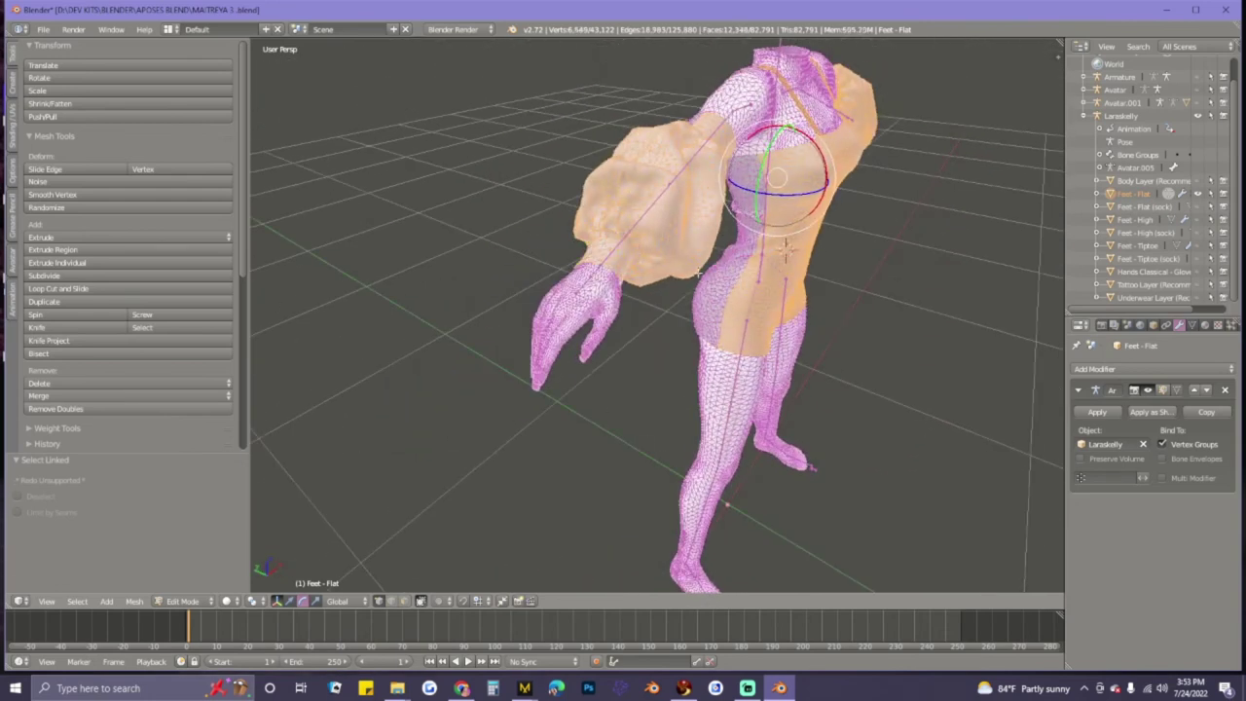
# - Add the romper's linked back bodice and back shorts panels to the selection
pyautogui.press('l')
pyautogui.press('l')
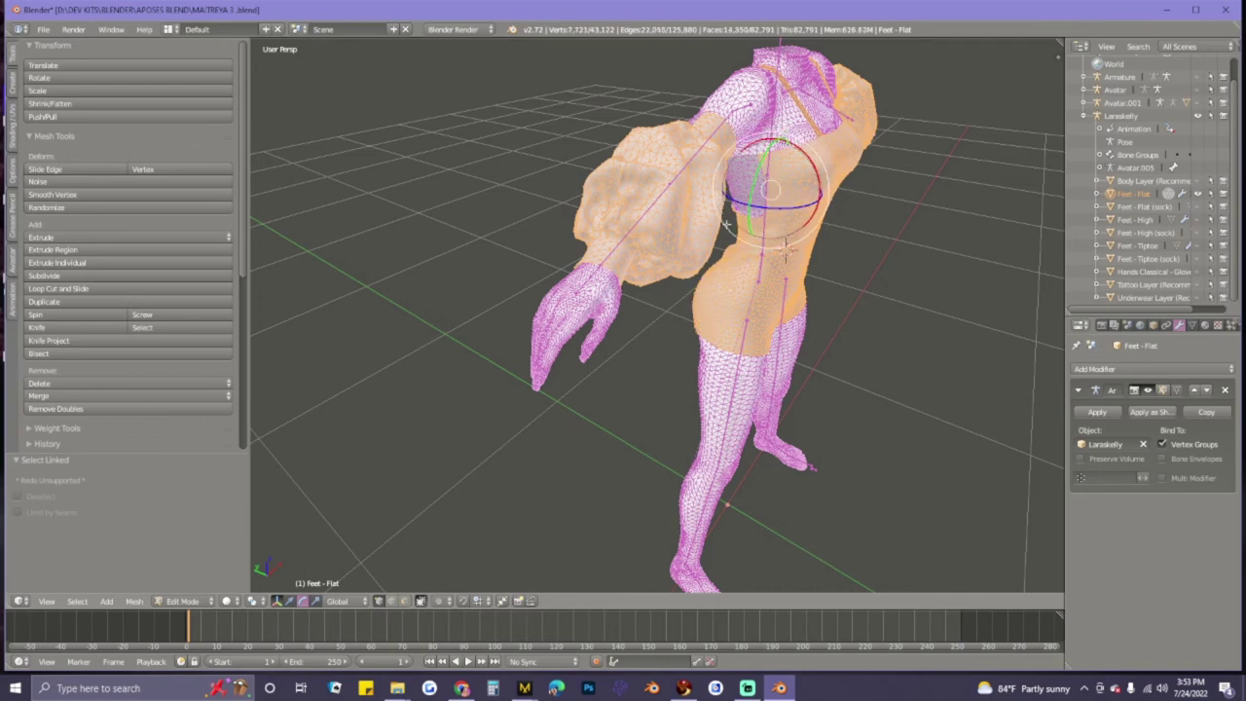
pyautogui.press('l')
pyautogui.moveTo(773, 98); pyautogui.dragTo(839, 156, button='middle')
pyautogui.press('l')
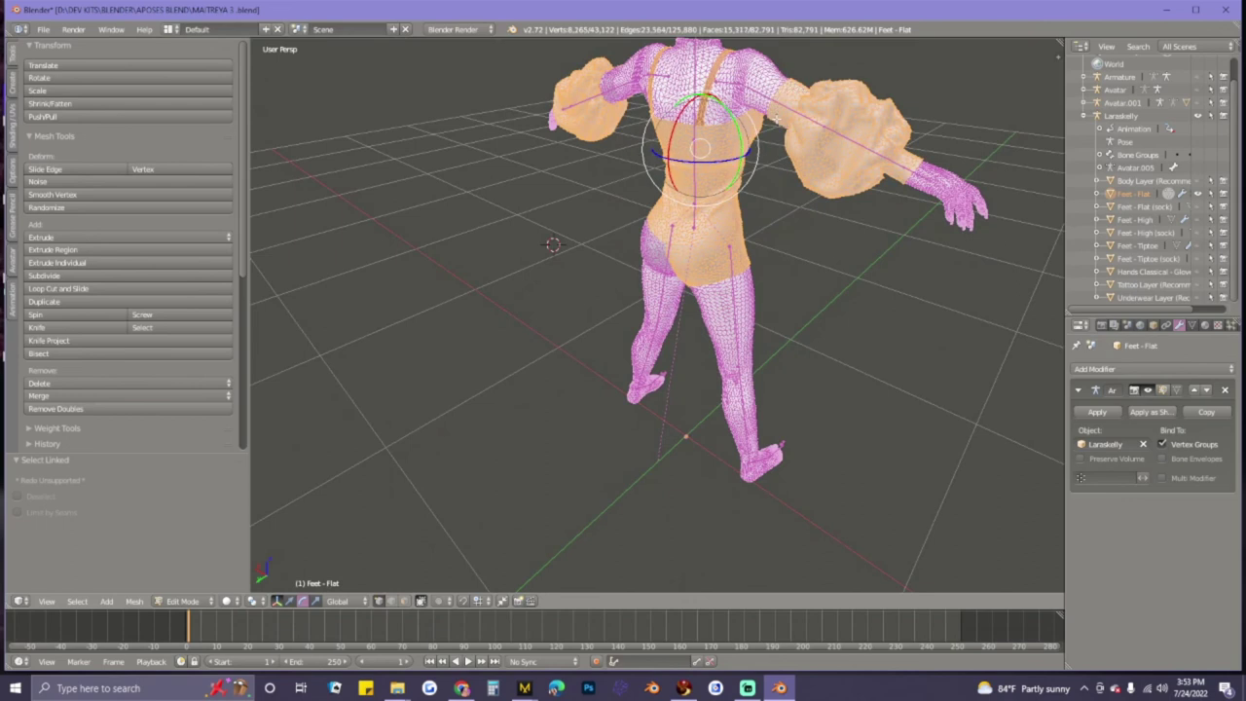
pyautogui.press('l')
pyautogui.moveTo(637, 231); pyautogui.dragTo(417, 455, button='middle')
pyautogui.press('l')
pyautogui.press('l')
# - Check the romper selection from all around and add the remaining unselected wrist cuff
pyautogui.moveTo(417, 455); pyautogui.dragTo(483, 304, button='middle')
pyautogui.scroll(3, 785, 162)
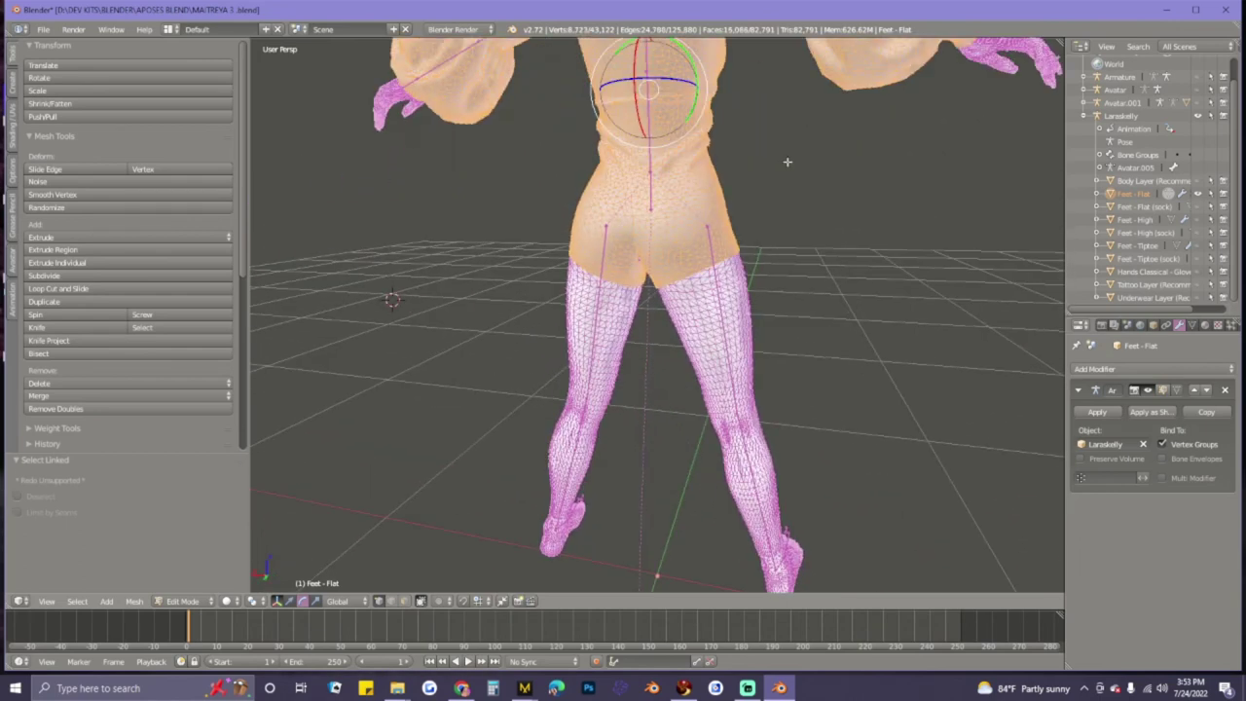
pyautogui.keyDown('shift'); pyautogui.moveTo(803, 157); pyautogui.dragTo(627, 301, button='middle'); pyautogui.keyUp('shift')
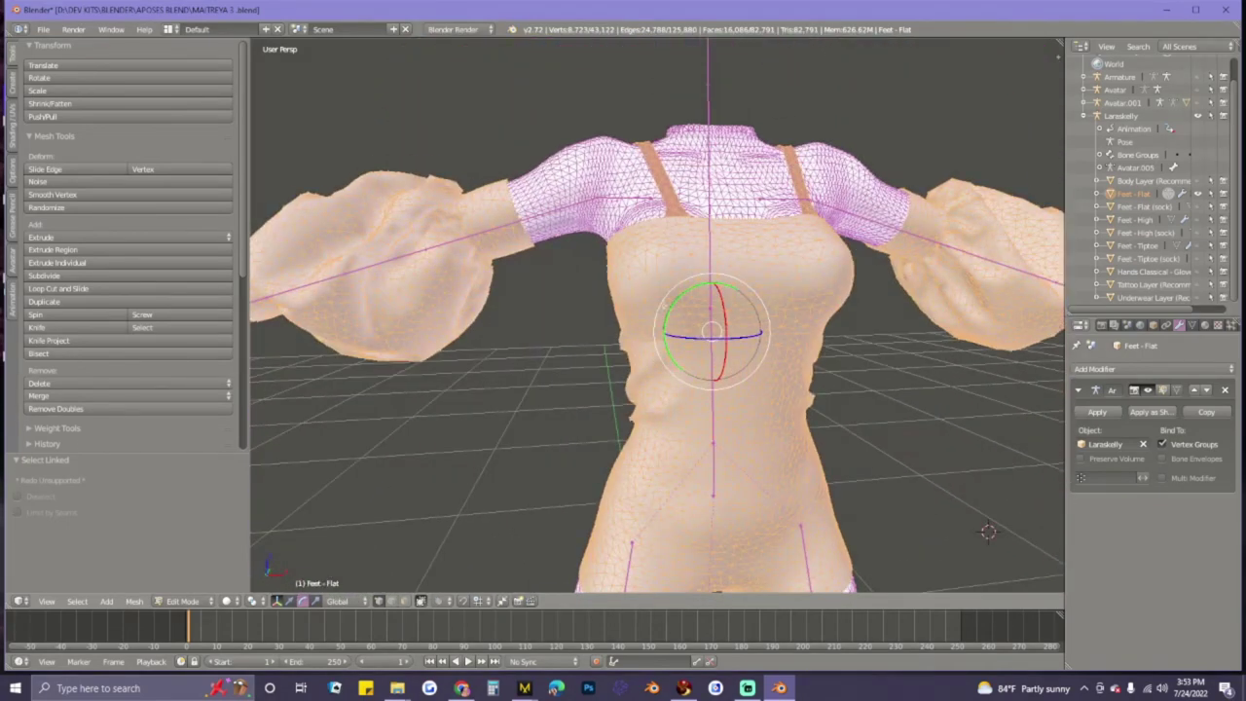
pyautogui.scroll(-2, 772, 345)
pyautogui.moveTo(772, 360); pyautogui.dragTo(686, 349, button='middle')
pyautogui.moveTo(999, 578); pyautogui.dragTo(806, 362, button='middle')
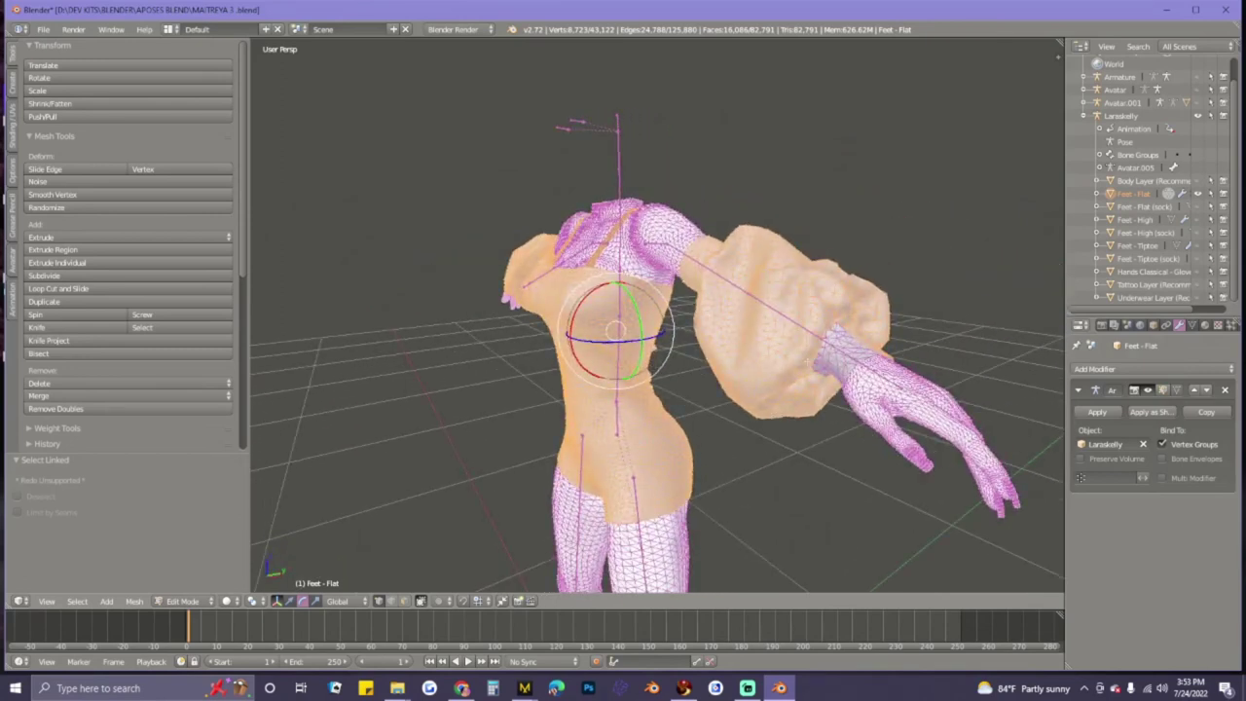
pyautogui.press('l')
pyautogui.moveTo(728, 344); pyautogui.dragTo(820, 342, button='middle')
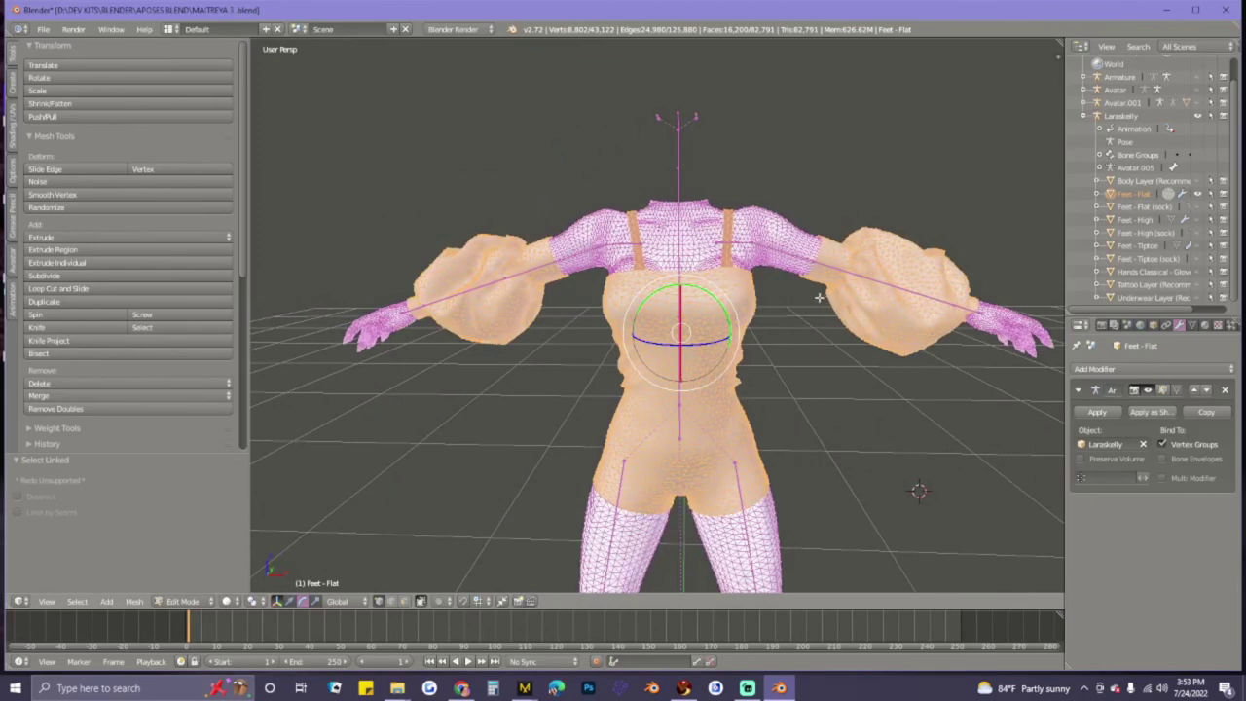
# - Separate the selected romper geometry into its own object, return to Object Mode and deselect everything
pyautogui.press('p')
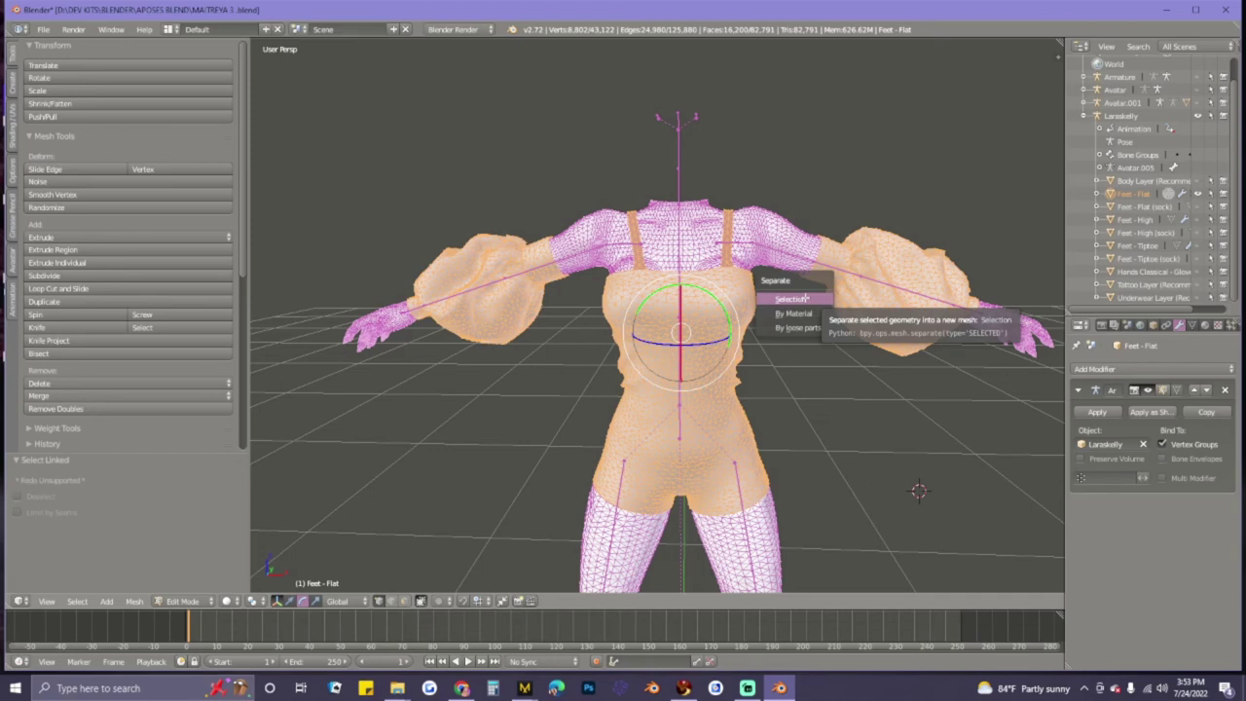
pyautogui.click(798, 297)
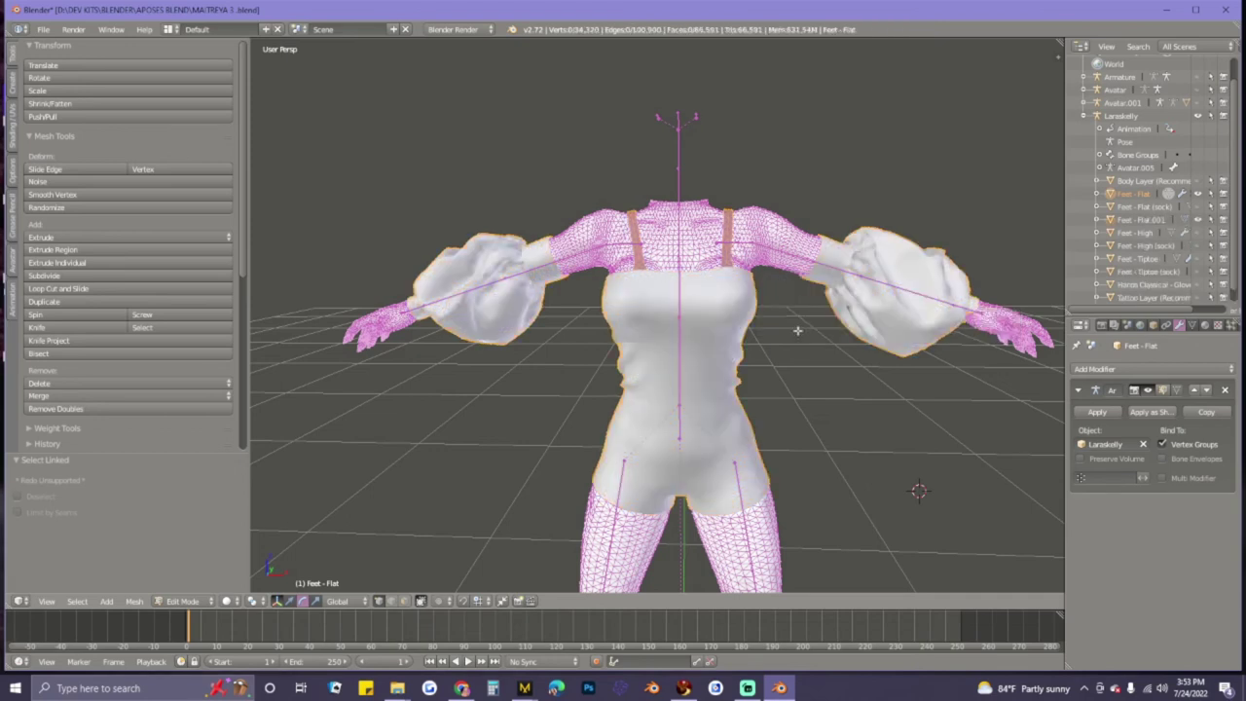
pyautogui.scroll(-2, 796, 331)
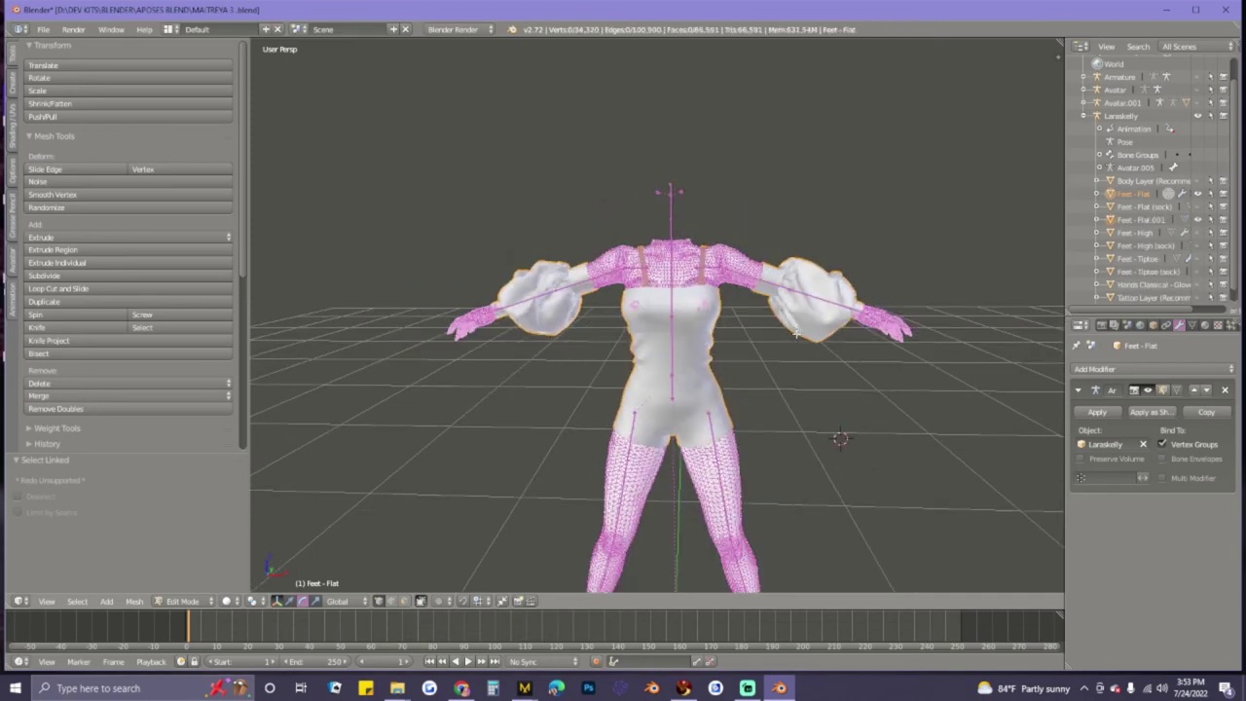
pyautogui.click(182, 601)
pyautogui.click(188, 586)
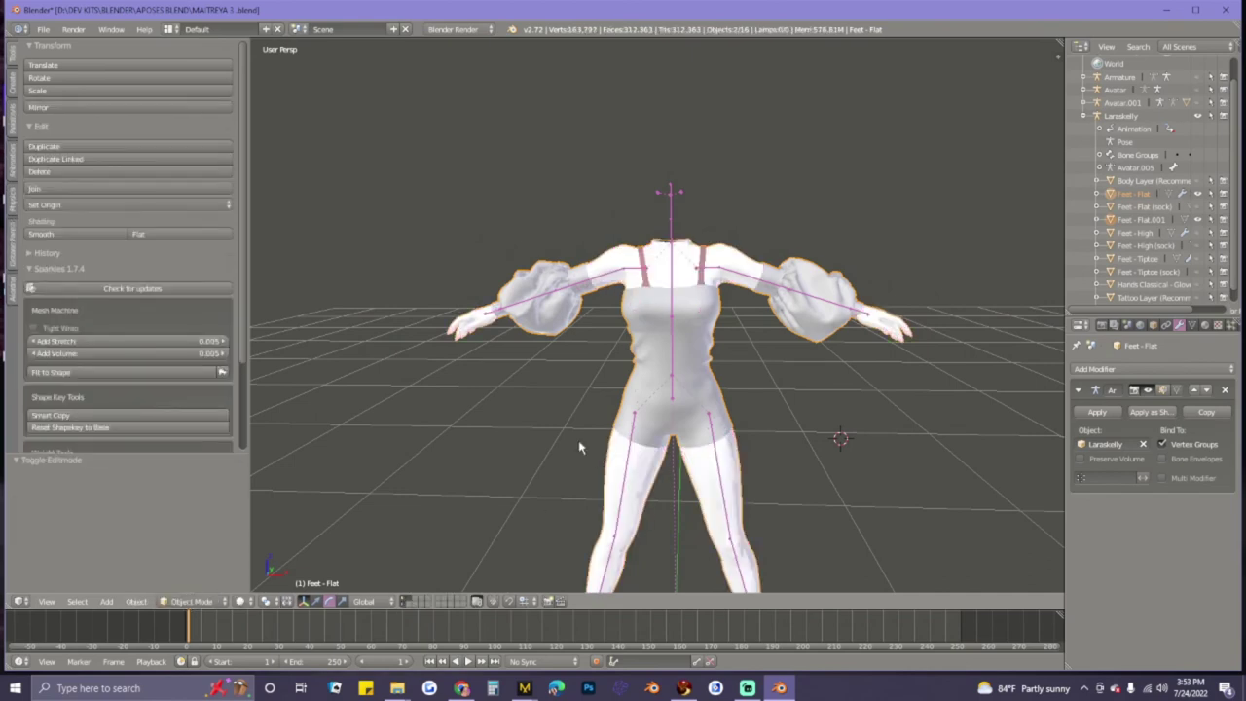
pyautogui.press('a')
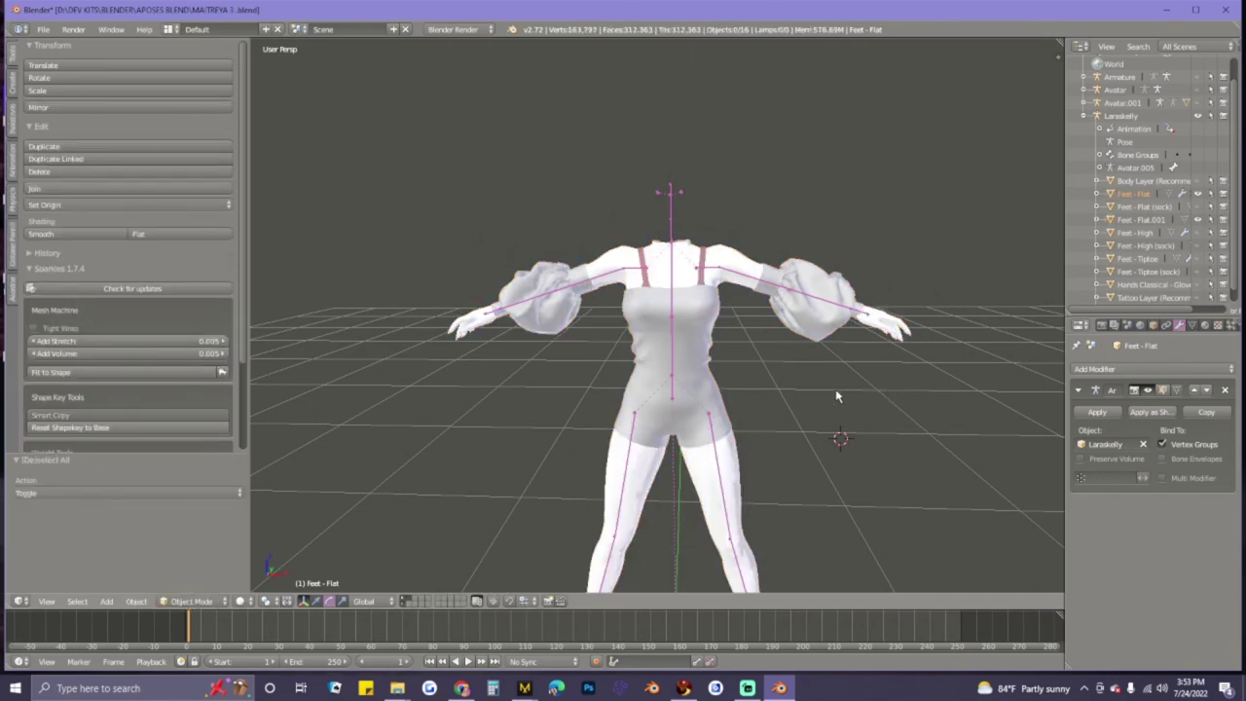
# - Select the body mesh followed by the romper, and transfer the body's weights to the romper in Weight Paint mode
pyautogui.hotkey('alt', 'Tab')
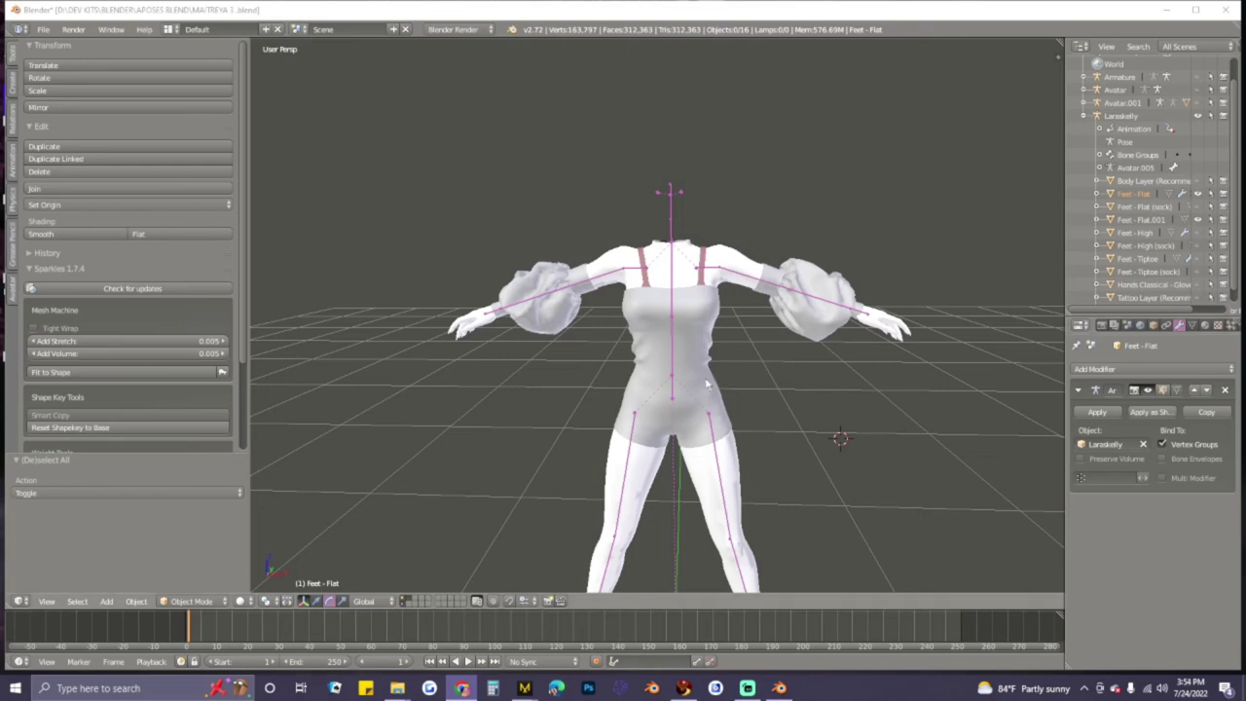
pyautogui.rightClick(737, 466)
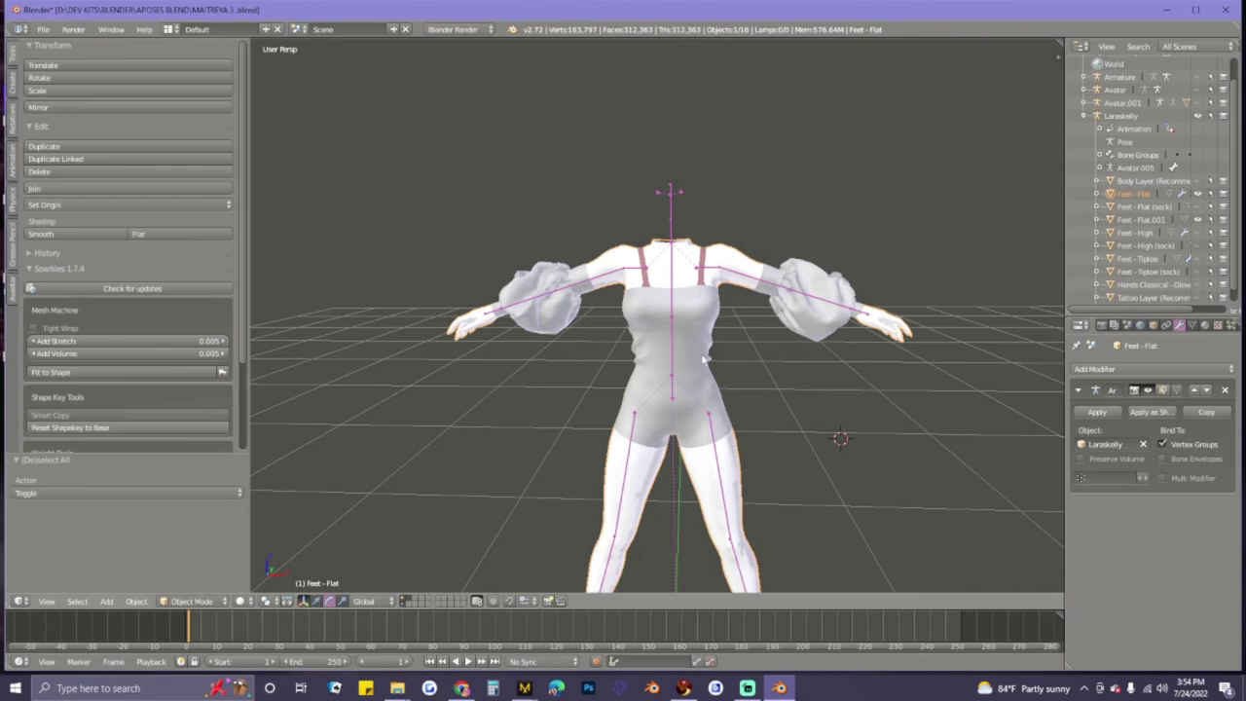
pyautogui.rightClick(807, 332)
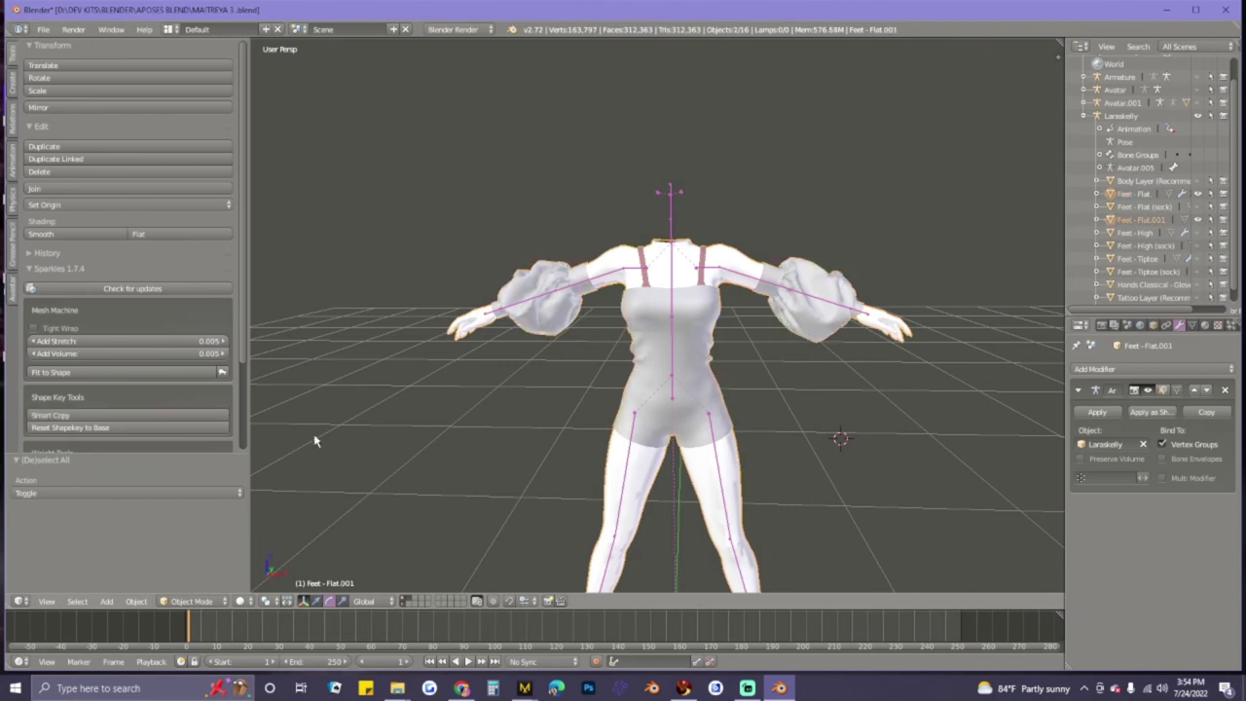
pyautogui.click(190, 600)
pyautogui.click(180, 539)
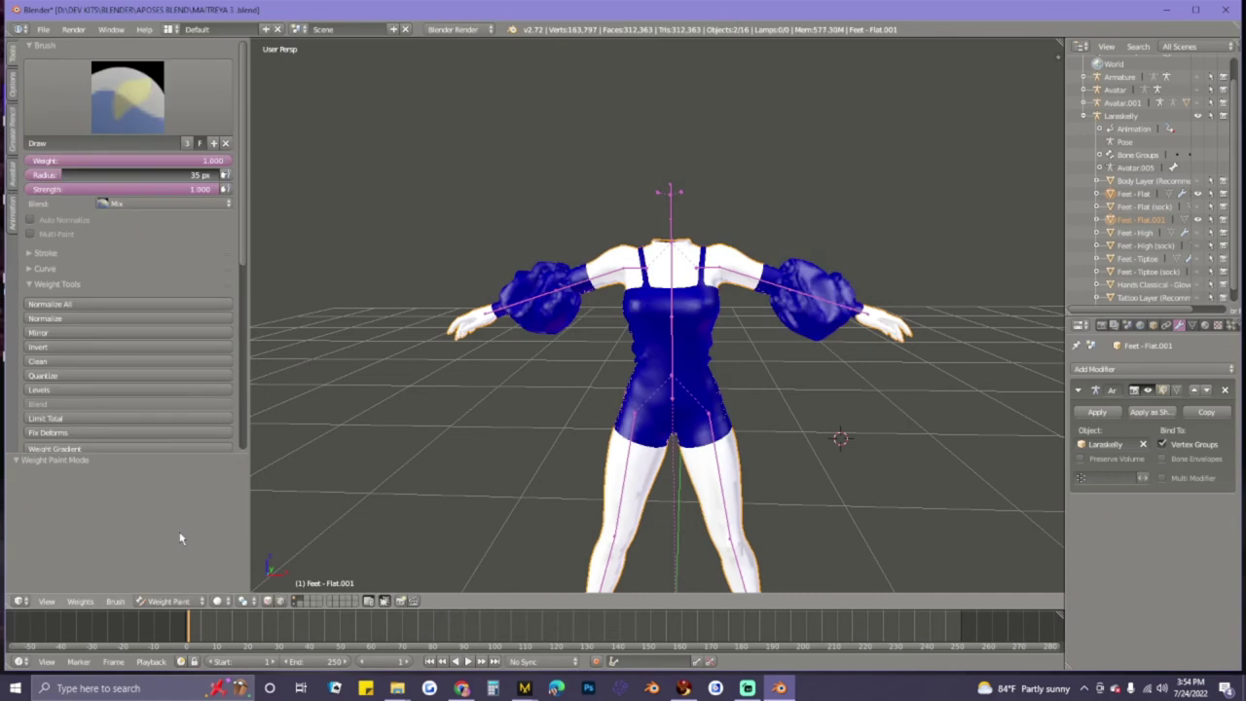
pyautogui.scroll(-3, 184, 441)
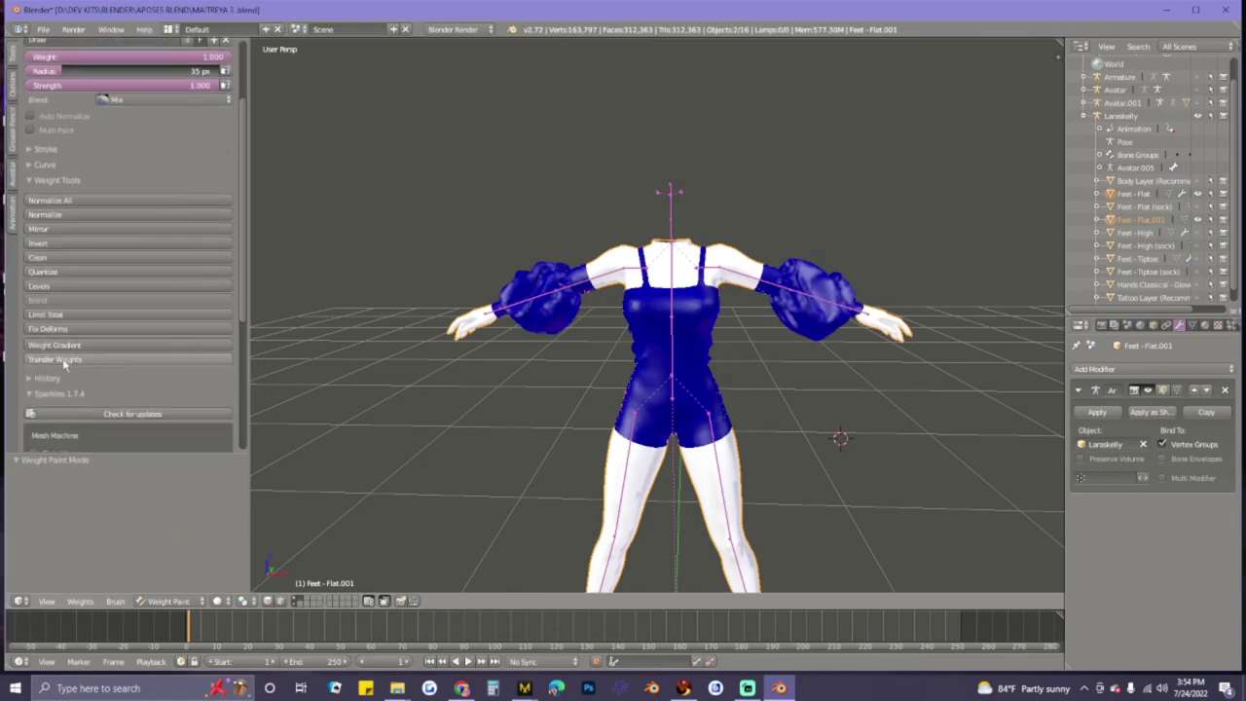
pyautogui.click(63, 360)
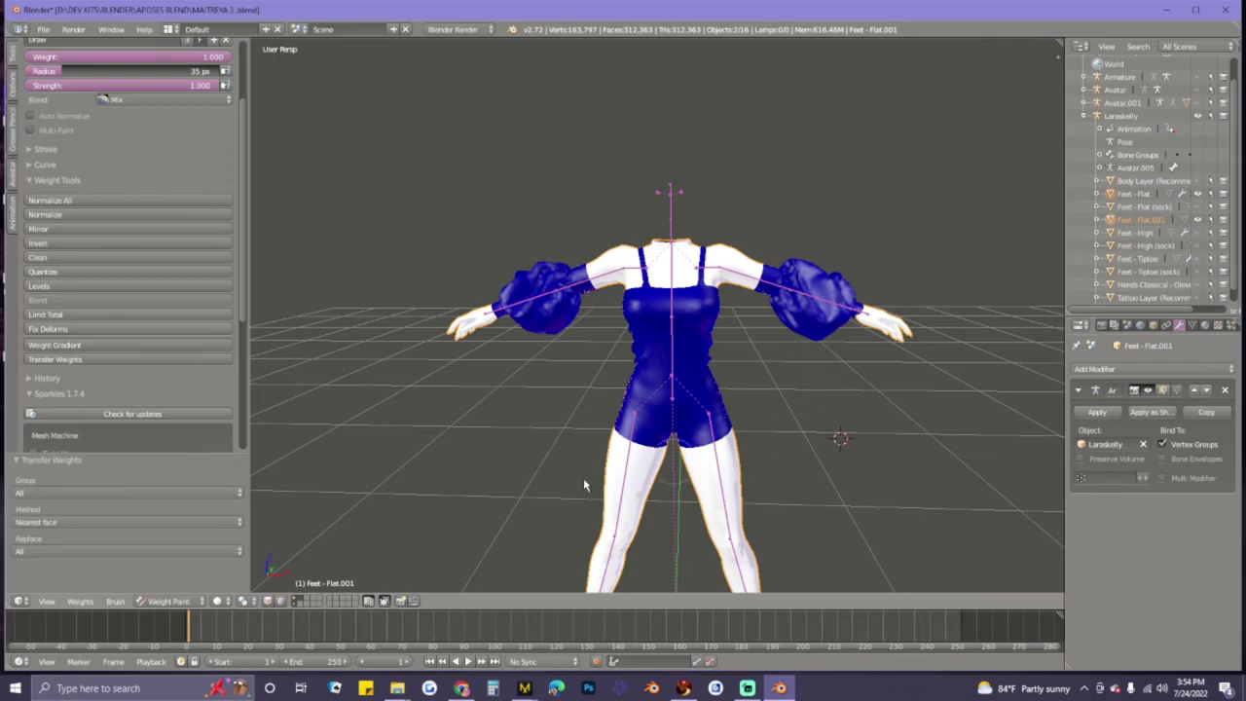
# - Return to Object Mode, select the Laraskelly armature and put it into Pose Mode
pyautogui.click(147, 605)
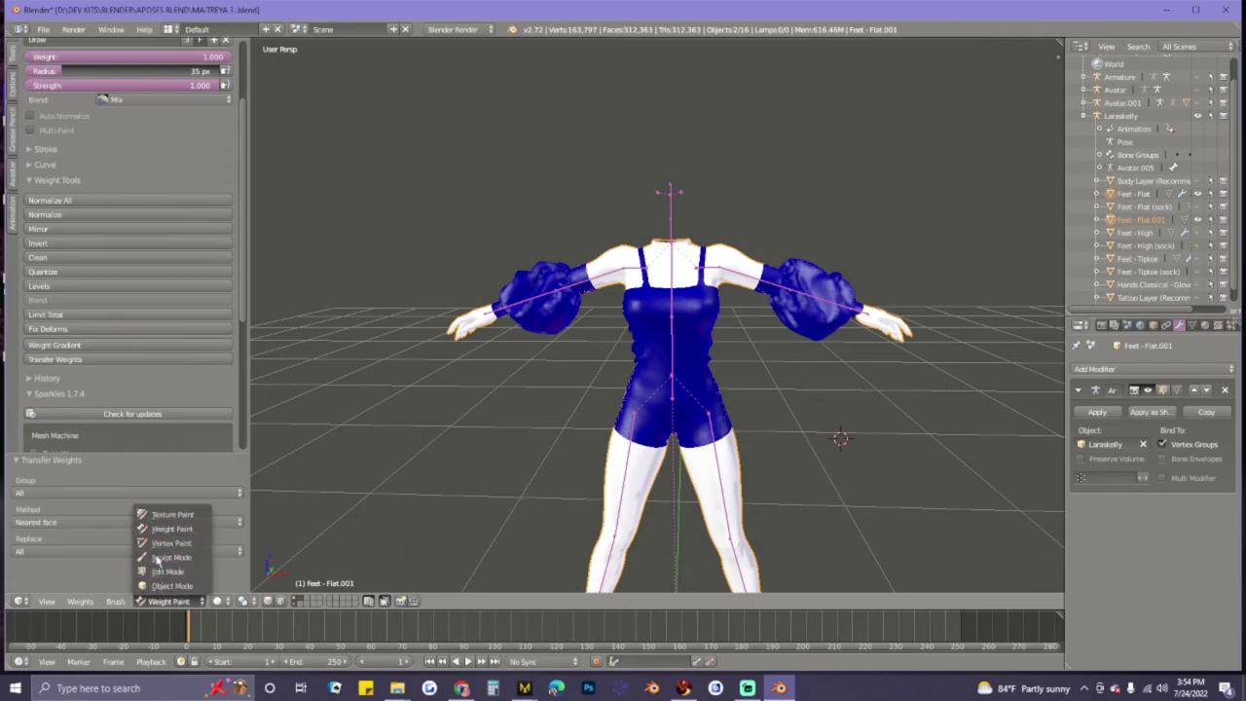
pyautogui.click(161, 587)
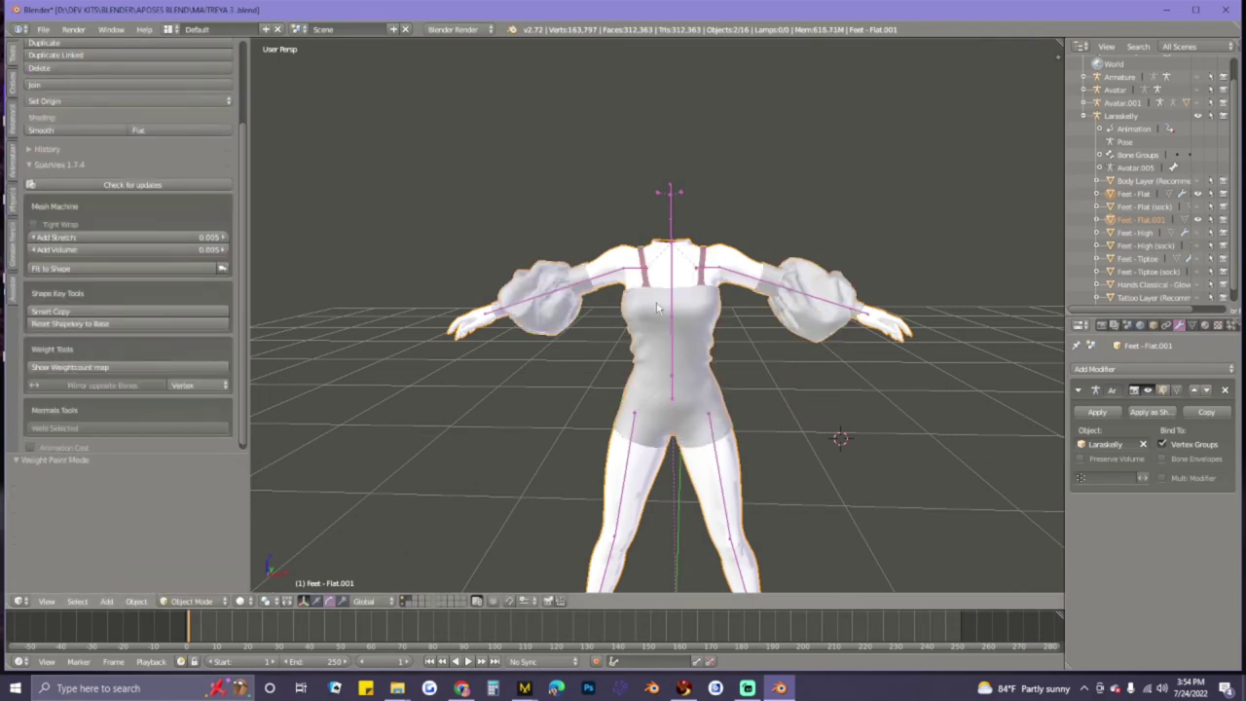
pyautogui.rightClick(718, 467)
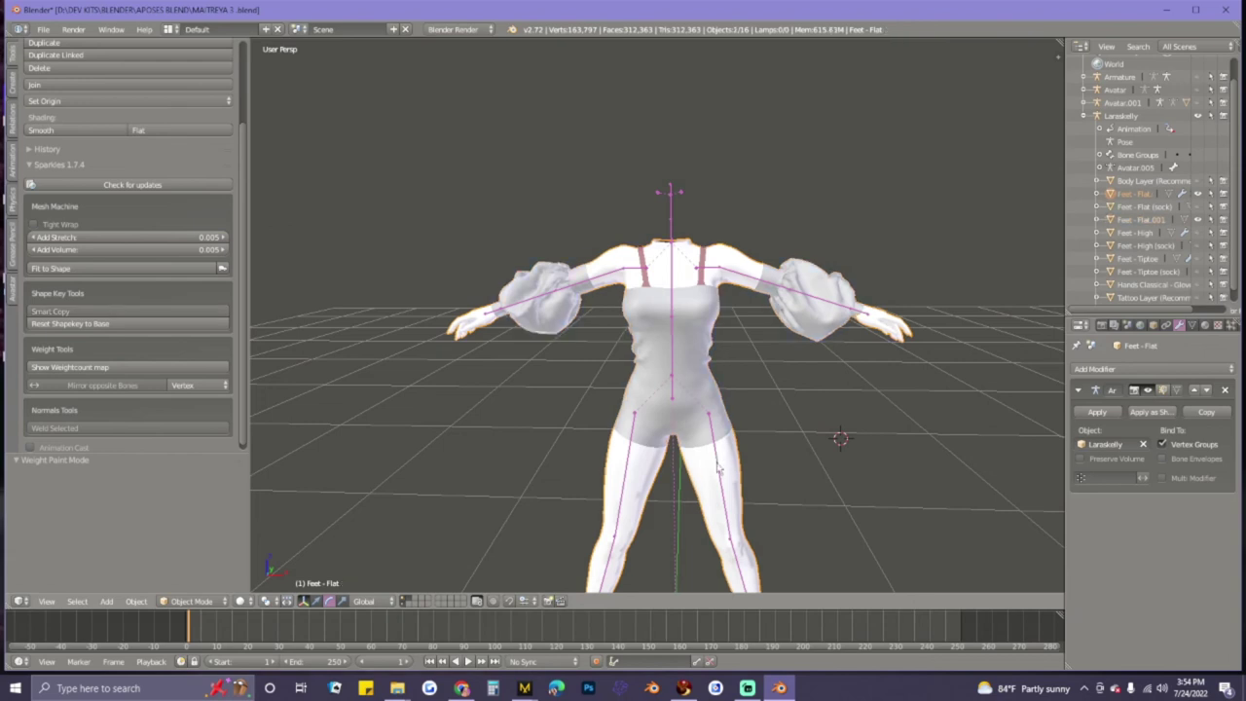
pyautogui.click(191, 600)
pyautogui.click(190, 555)
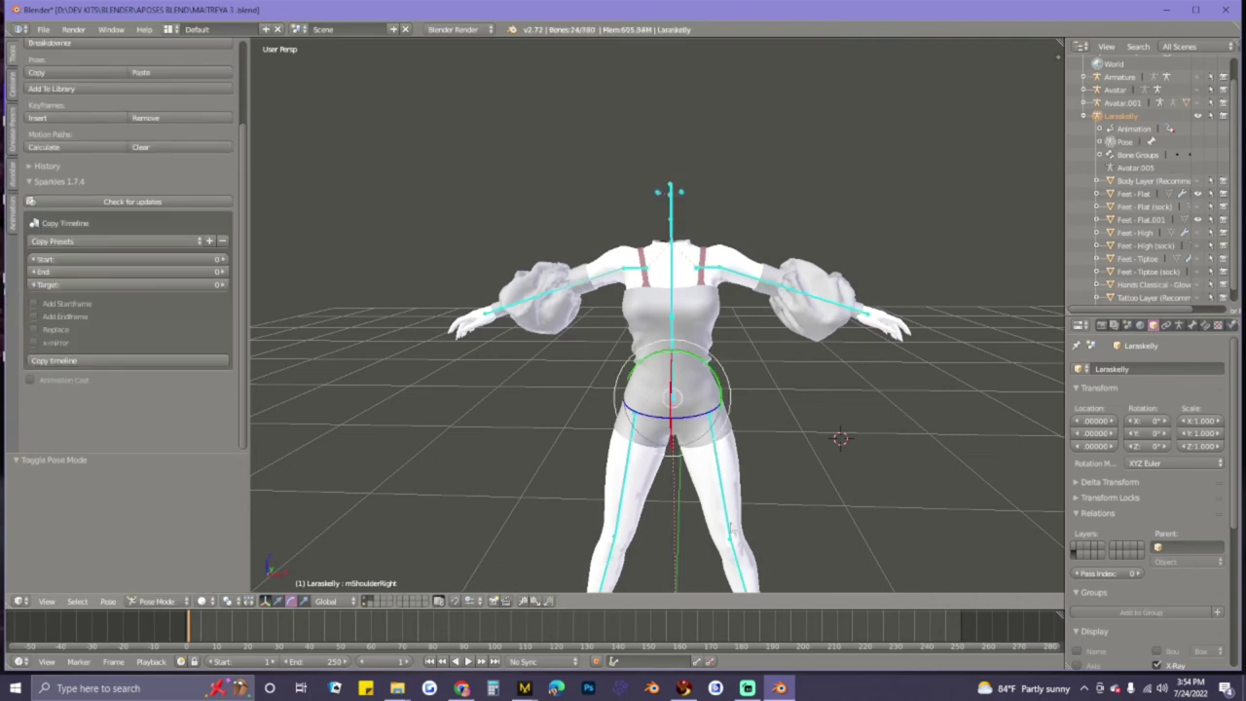
# - Test the romper's weights by rotating the left hip bone and viewing it from behind, and undo the last rotation
pyautogui.rightClick(721, 478)
pyautogui.moveTo(748, 379)
pyautogui.mouseDown()
pyautogui.moveTo(712, 365)
pyautogui.moveTo(741, 378)
pyautogui.mouseUp()
pyautogui.moveTo(741, 378); pyautogui.dragTo(467, 450, button='middle')
pyautogui.press('r')
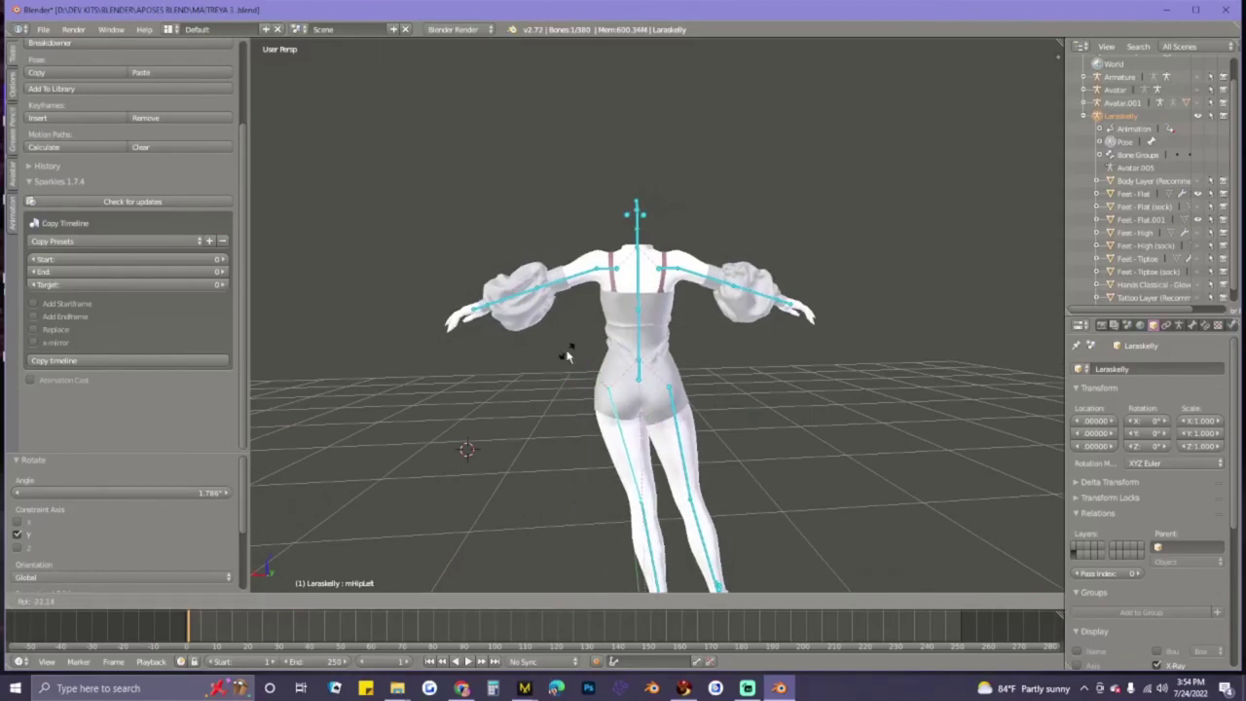
pyautogui.click(623, 360)
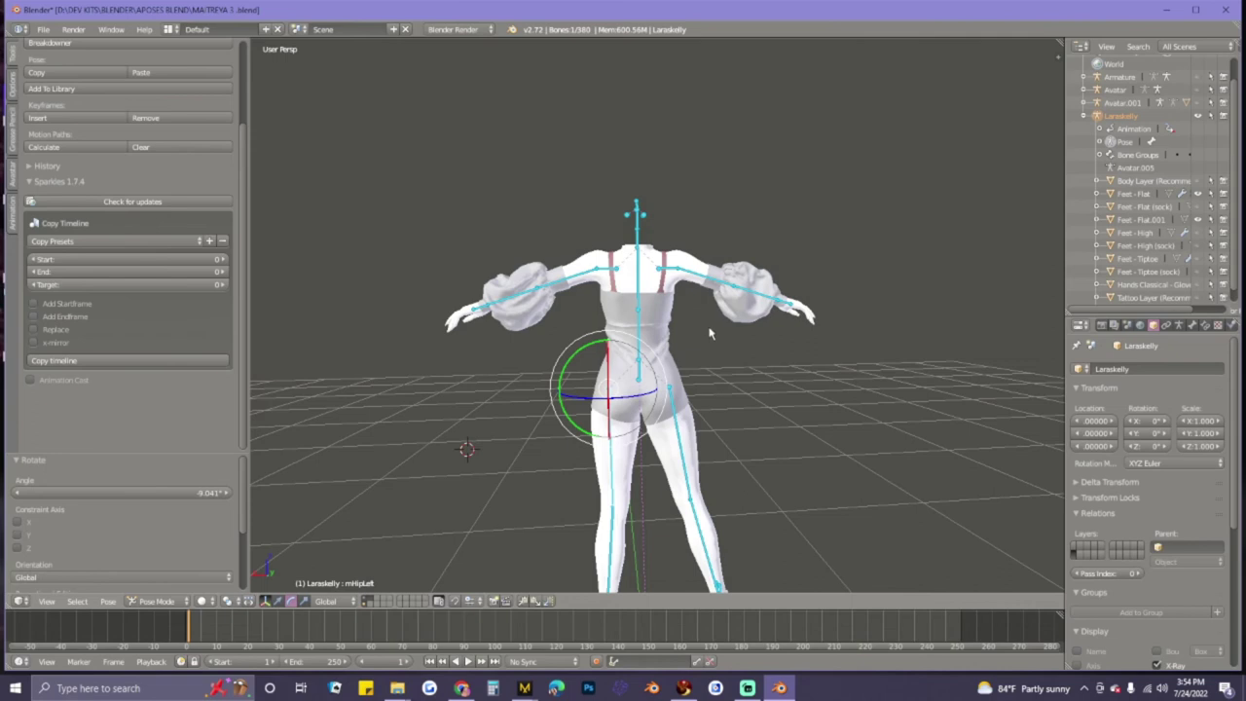
pyautogui.hotkey('ctrl', 'z')
# - Test the sleeve weights by rotating the right shoulder bone upward, undo the rotation and return to the front view
pyautogui.rightClick(737, 292)
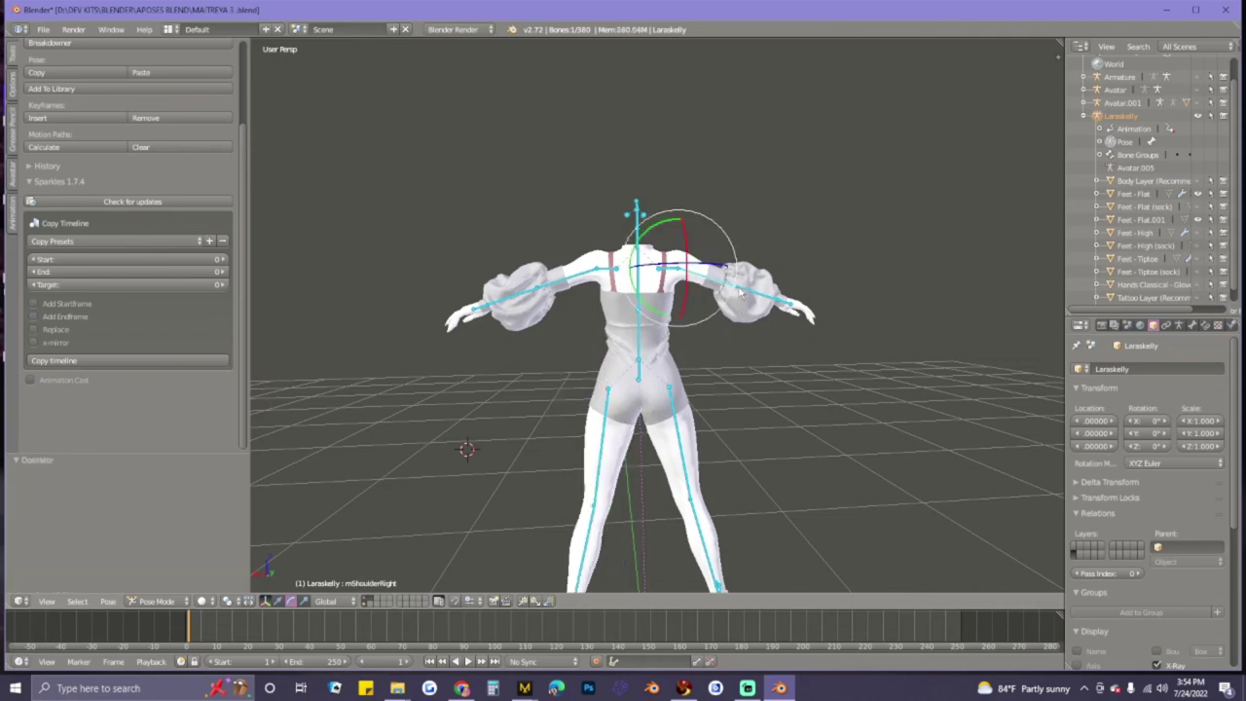
pyautogui.moveTo(729, 246); pyautogui.dragTo(692, 240)
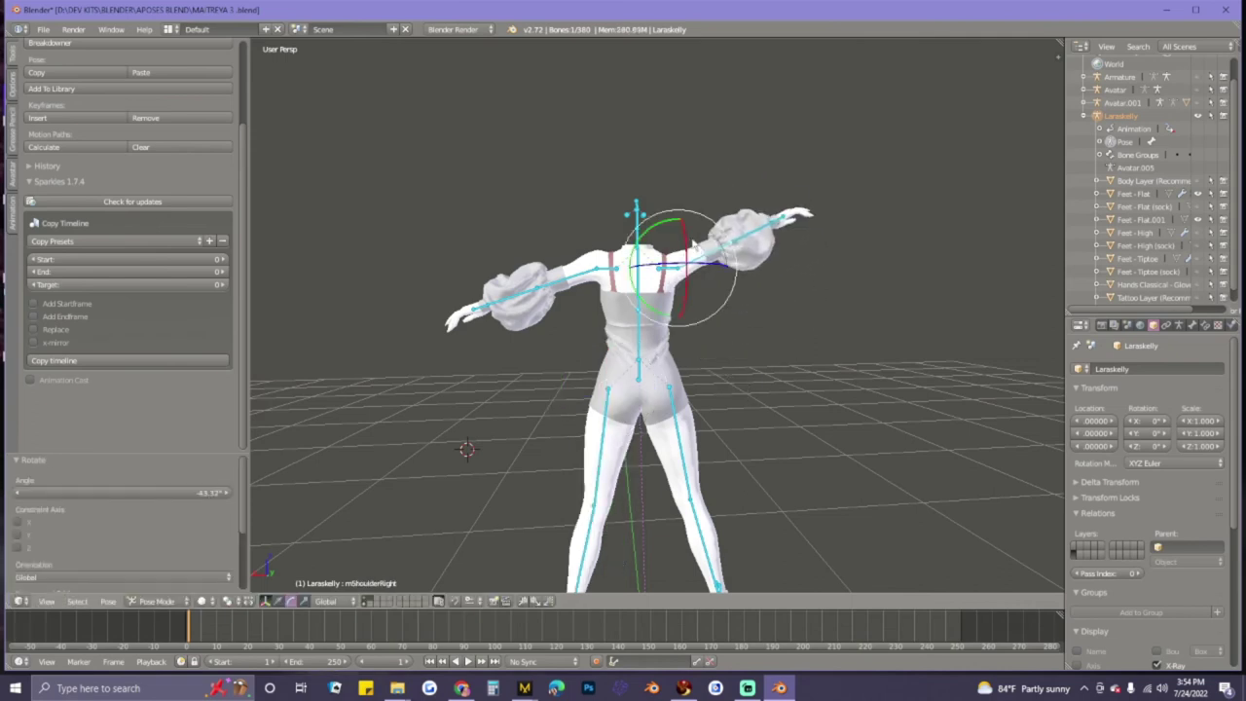
pyautogui.hotkey('ctrl', 'z')
pyautogui.moveTo(696, 251); pyautogui.dragTo(912, 410, button='middle')
pyautogui.keyDown('shift'); pyautogui.moveTo(812, 457); pyautogui.dragTo(792, 412, button='middle'); pyautogui.keyUp('shift')
# - Return to Object Mode, select the romper followed by the body mesh, and join them into one object
pyautogui.click(156, 600)
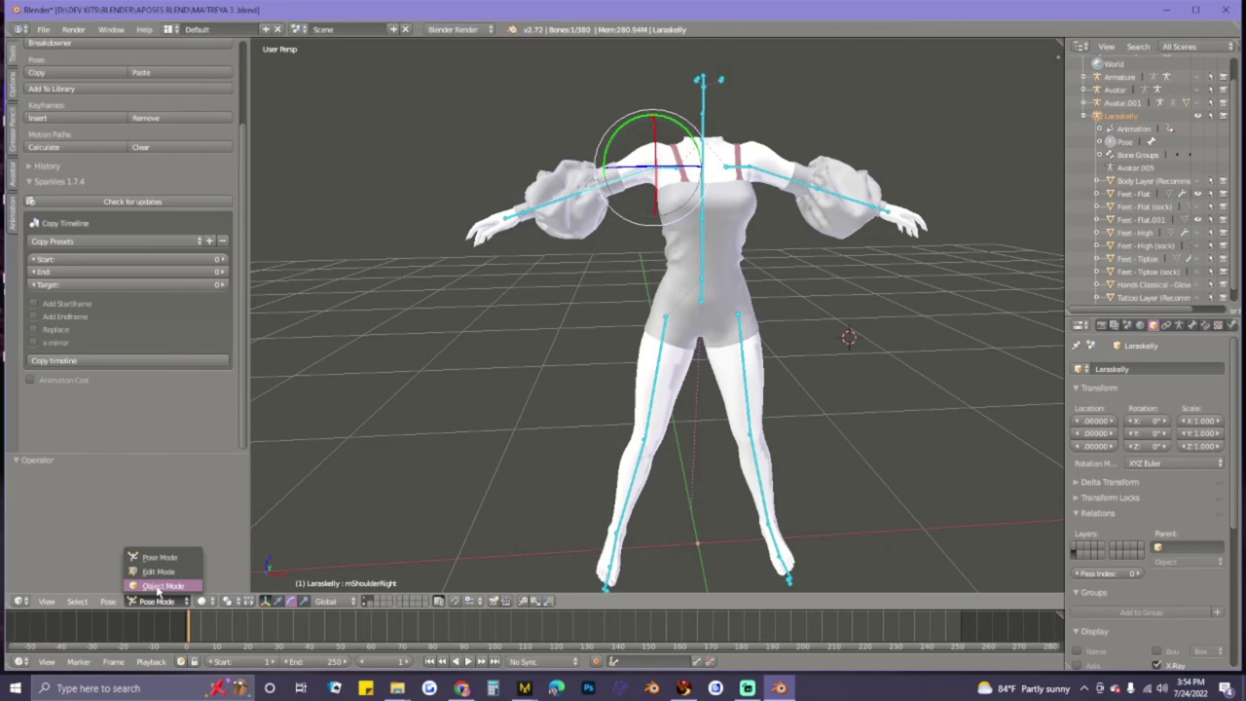
pyautogui.click(160, 589)
pyautogui.moveTo(718, 388); pyautogui.dragTo(749, 307, button='middle')
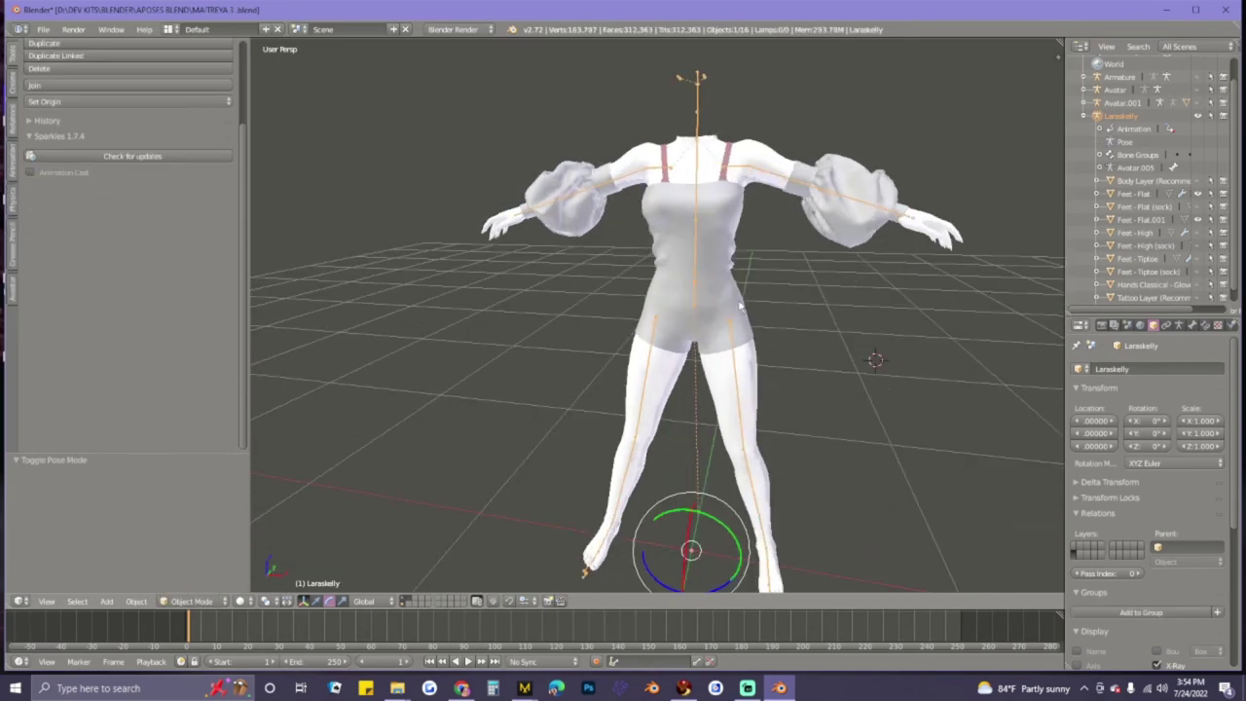
pyautogui.rightClick(740, 308)
pyautogui.rightClick(740, 307)
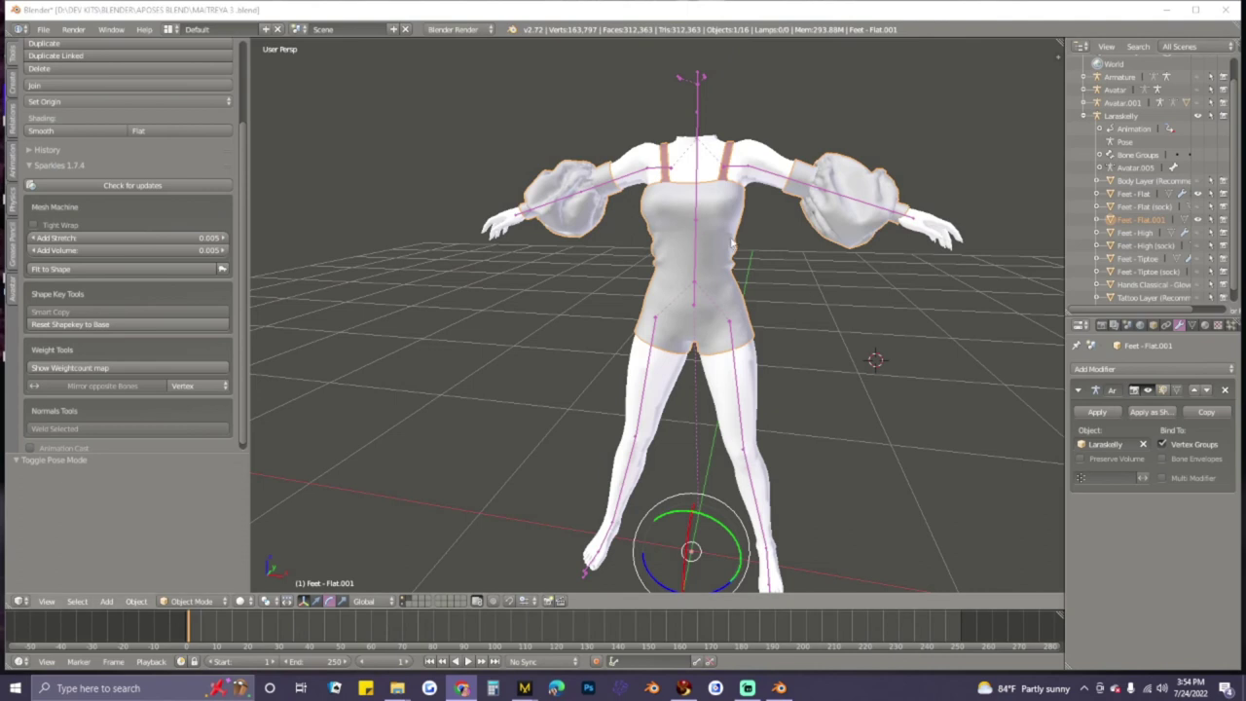
pyautogui.moveTo(719, 286); pyautogui.dragTo(727, 335, button='middle')
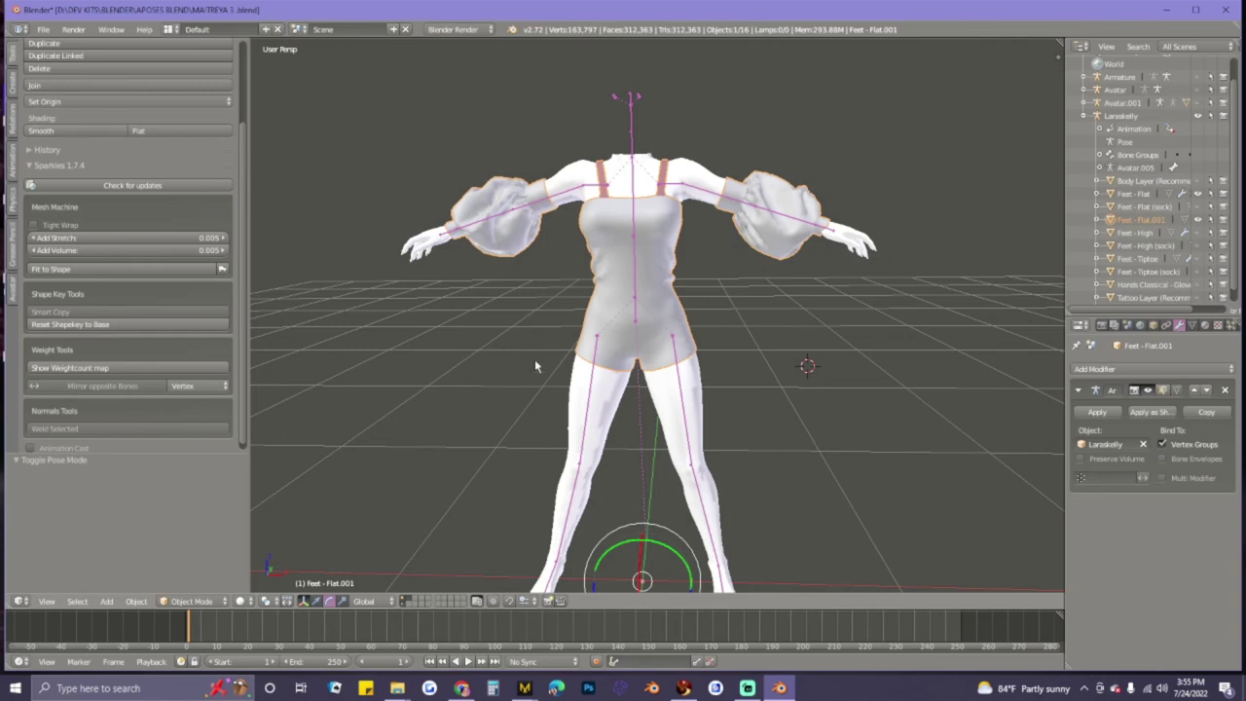
pyautogui.rightClick(619, 395)
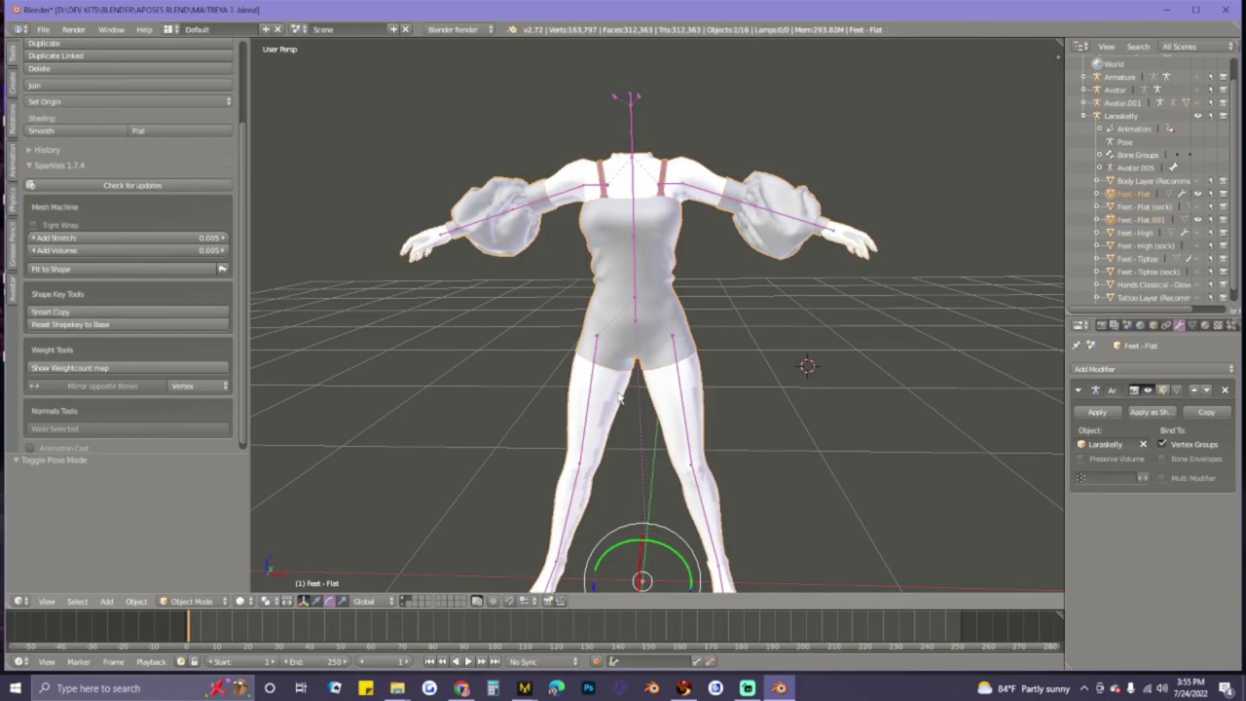
pyautogui.click(50, 87)
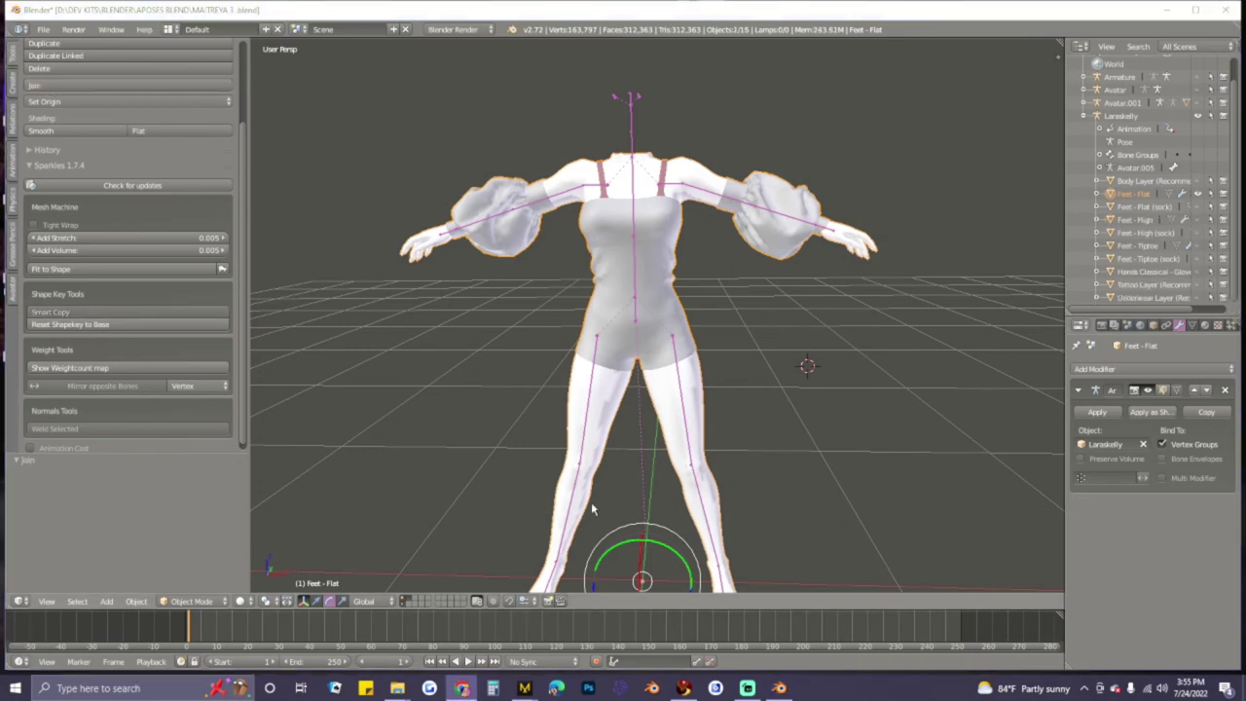
# - Switch to an empty layer and add an Avastar avatar with triangles
pyautogui.click(417, 601)
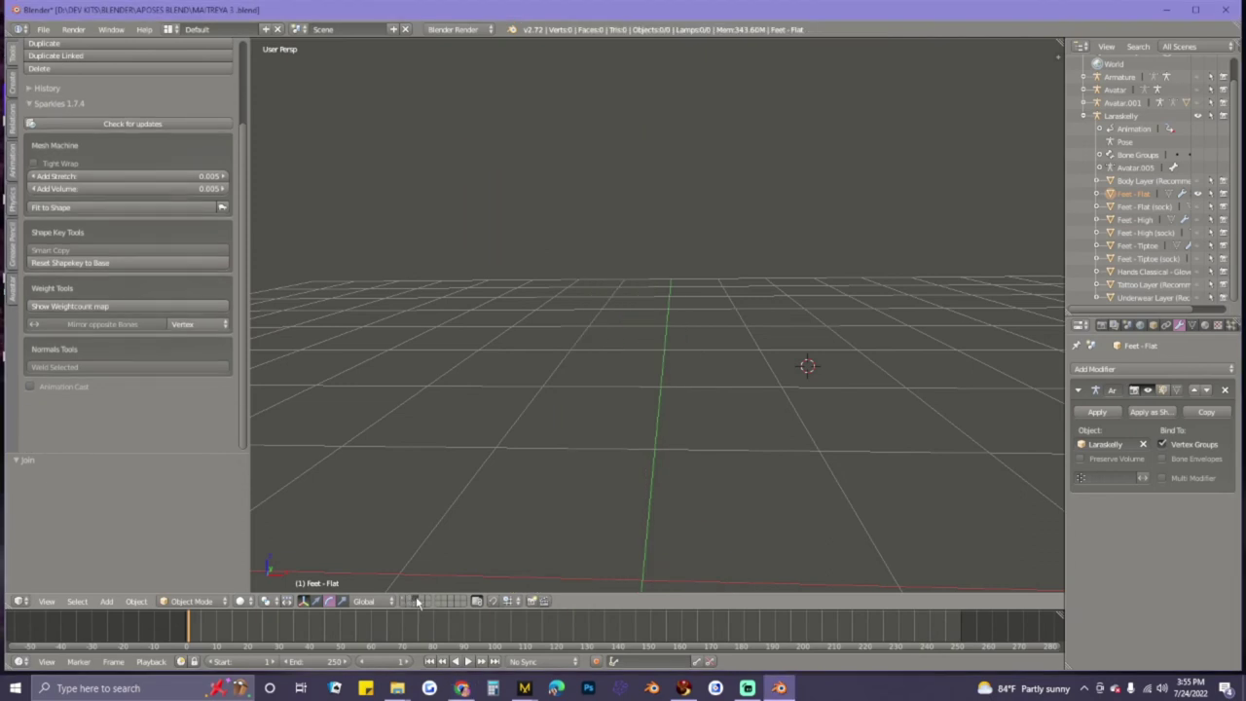
pyautogui.click(40, 30)
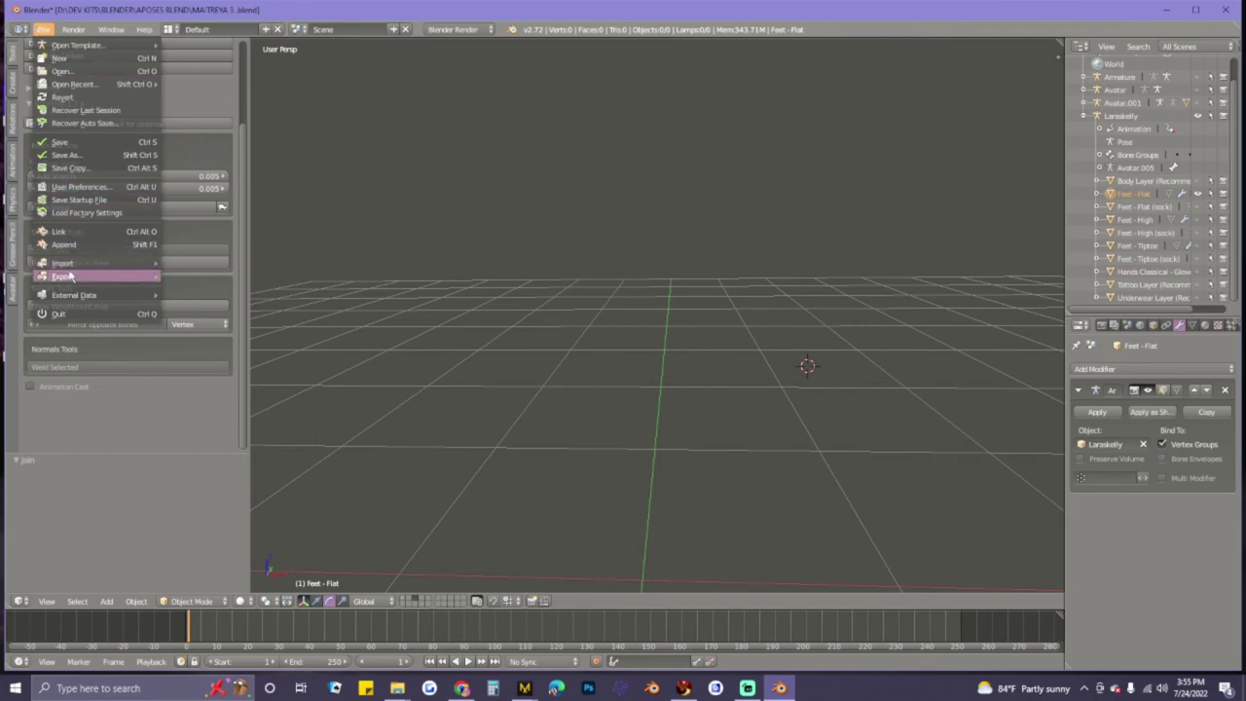
pyautogui.moveTo(62, 263)
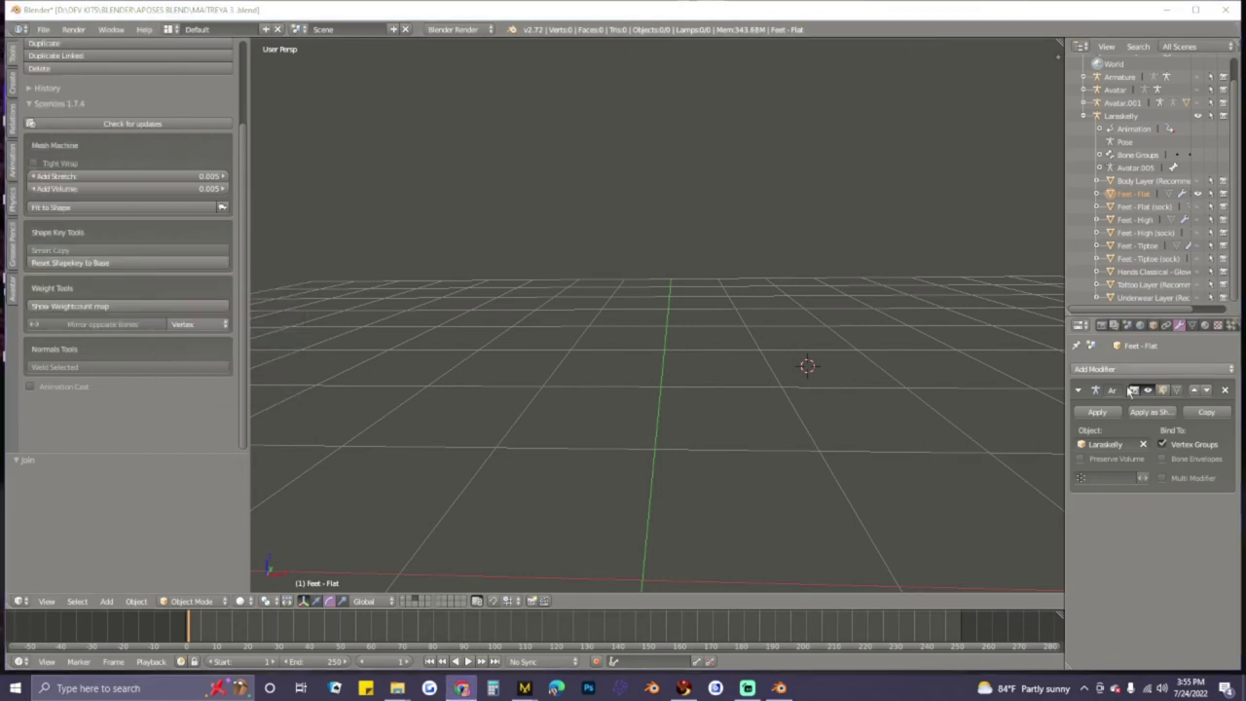
pyautogui.click(42, 31)
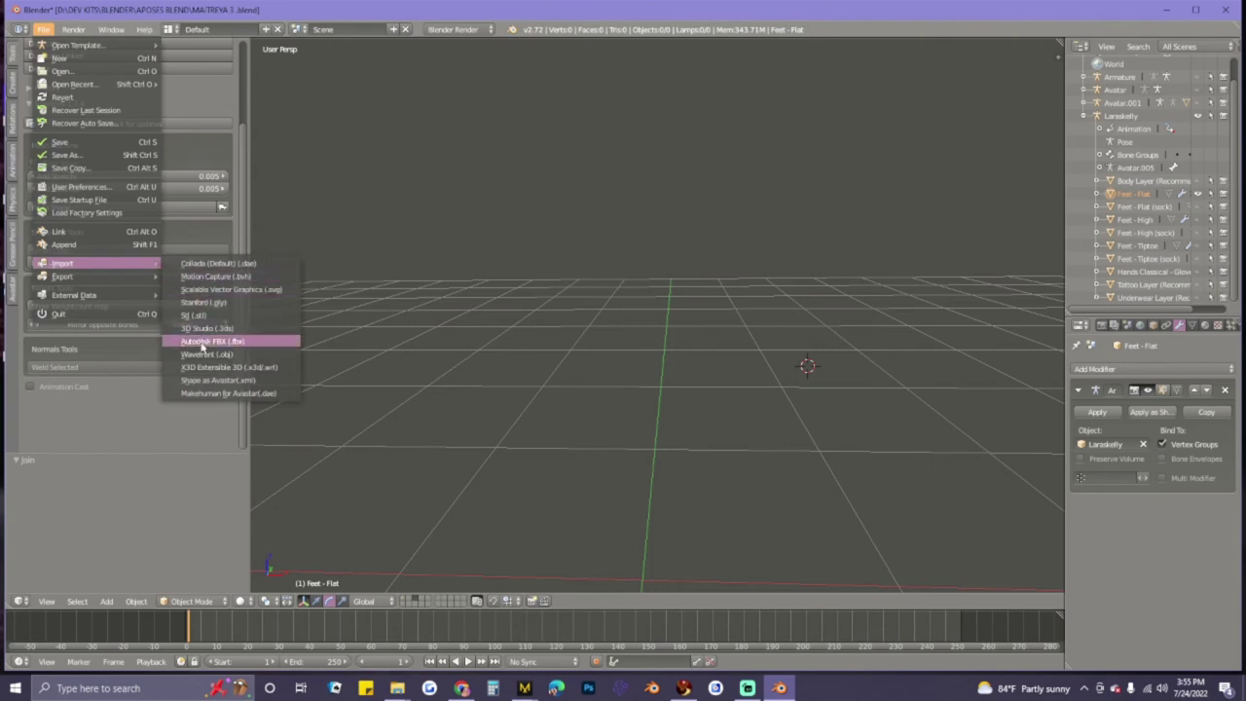
pyautogui.click(106, 600)
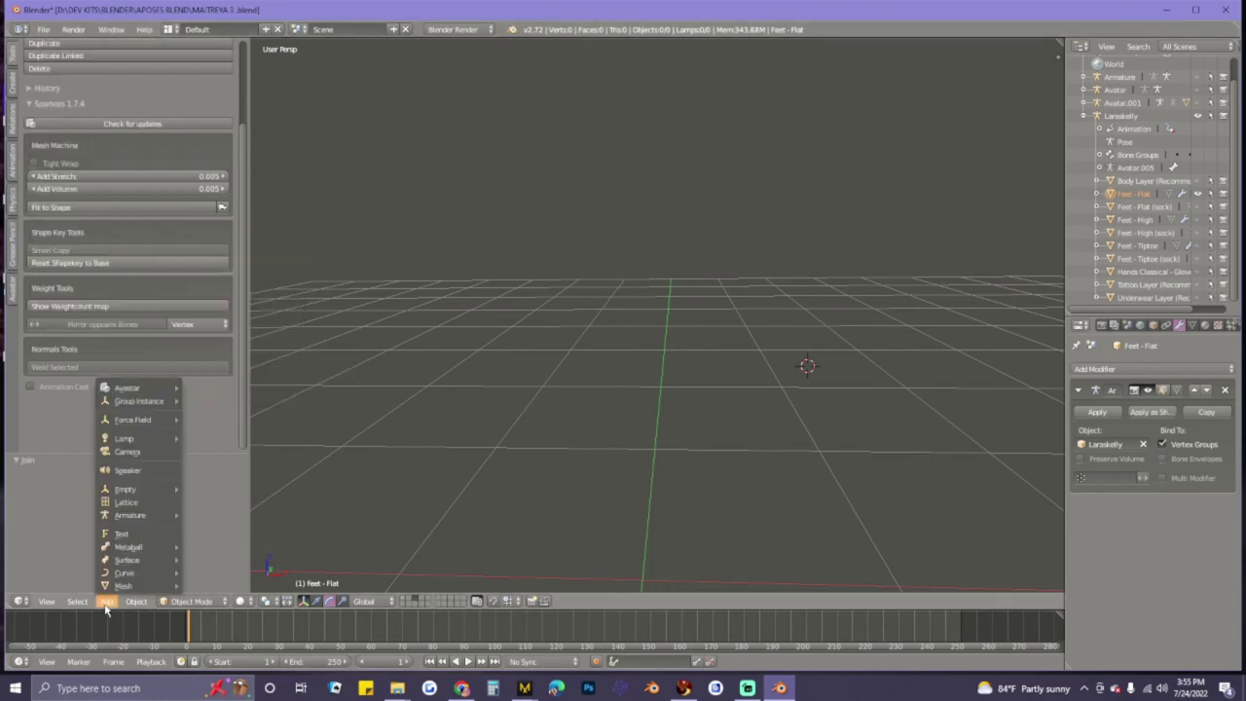
pyautogui.moveTo(128, 393)
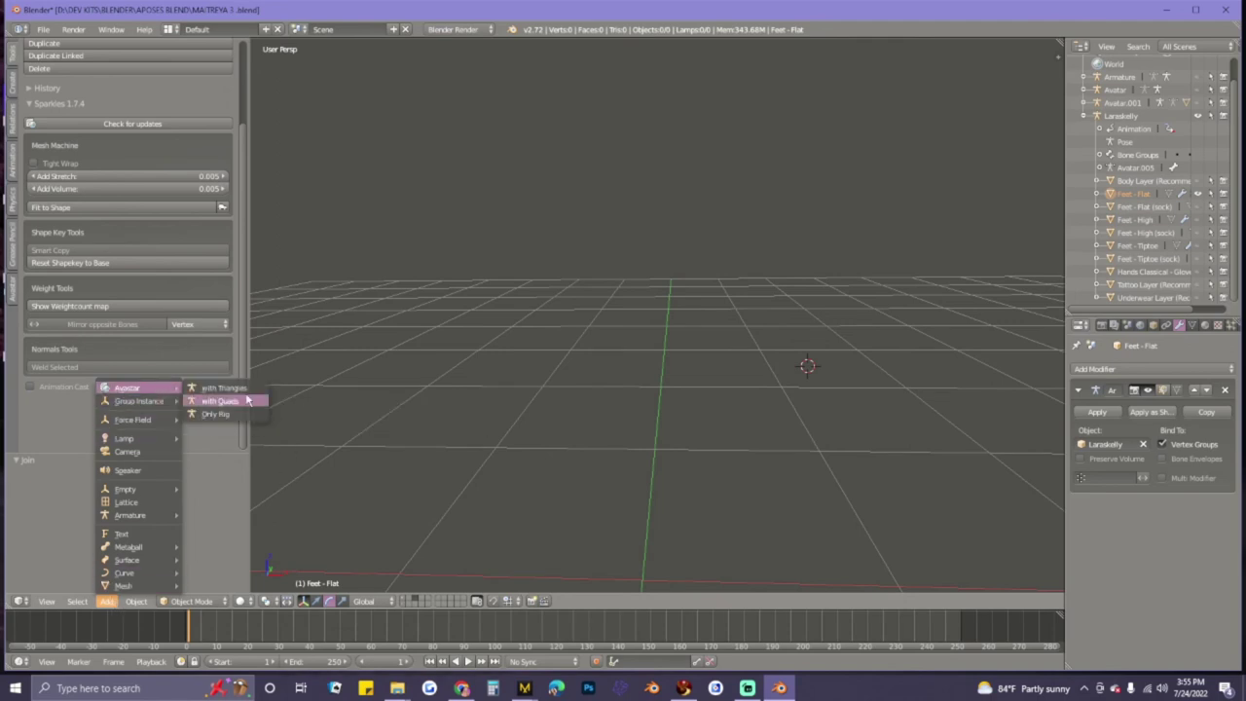
pyautogui.click(226, 387)
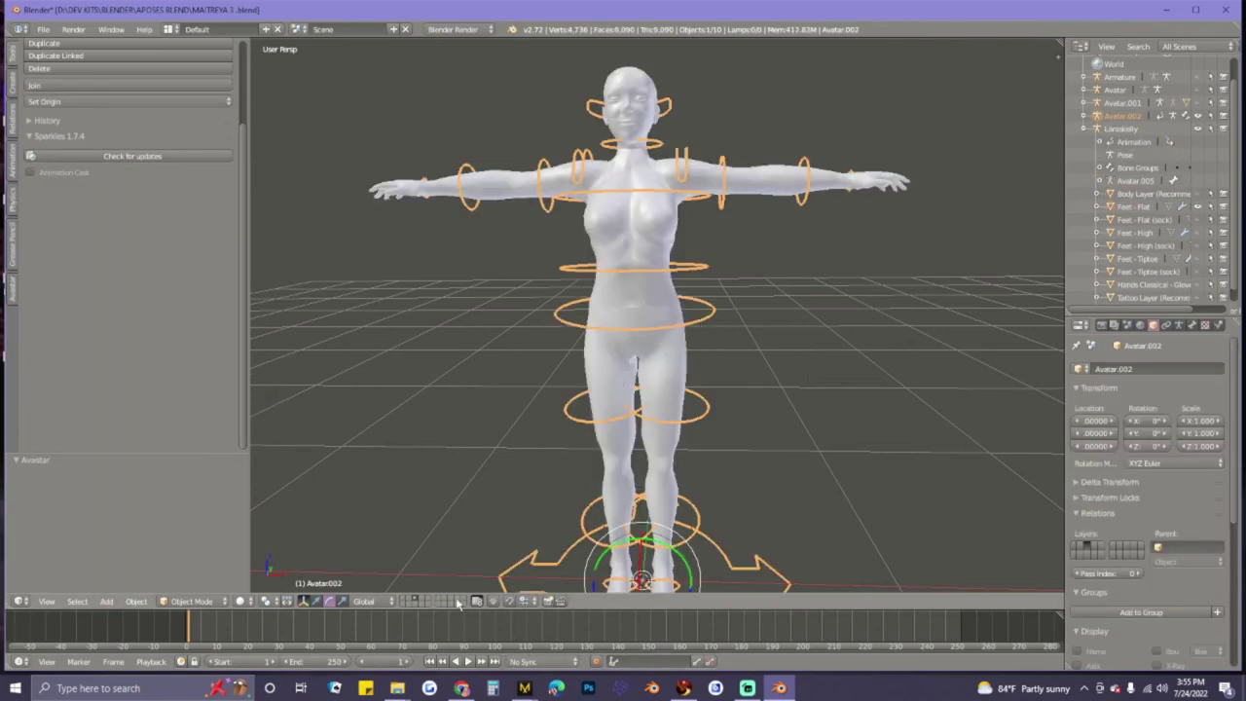
# - Delete the new avatar's armature, leaving only its meshes, and deselect everything
pyautogui.press('x')
pyautogui.click(687, 304)
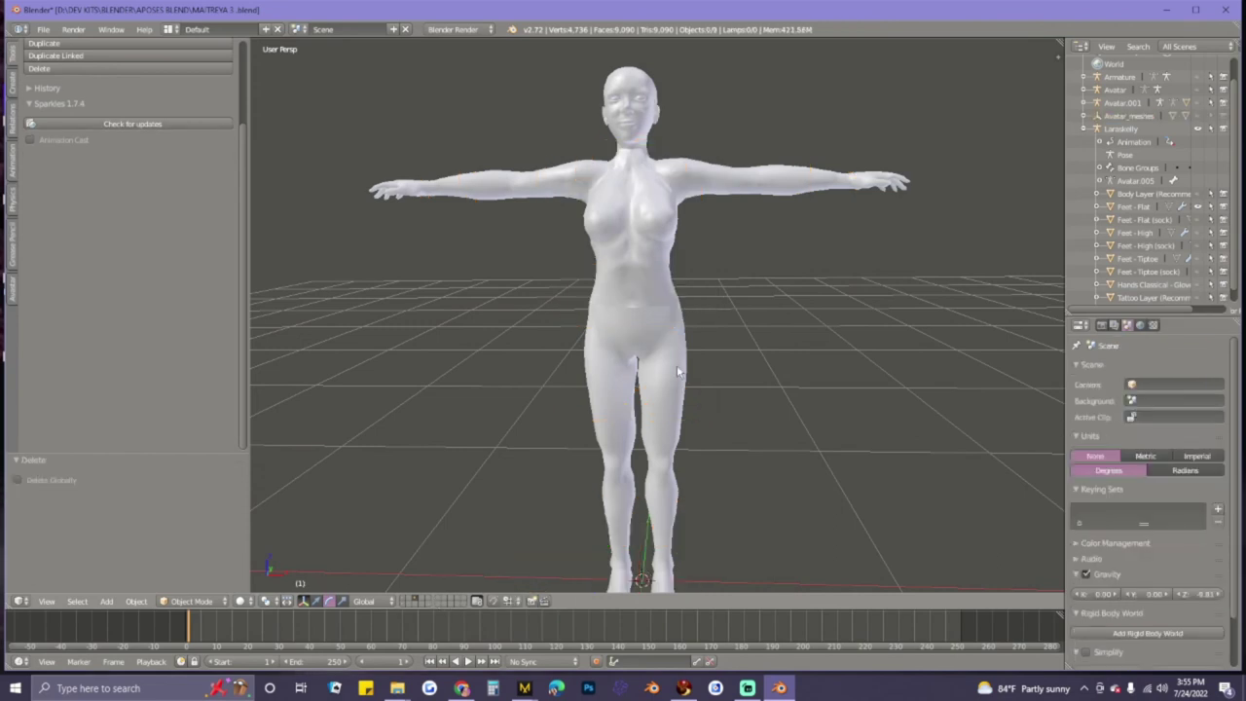
pyautogui.moveTo(677, 369); pyautogui.dragTo(682, 368, button='middle')
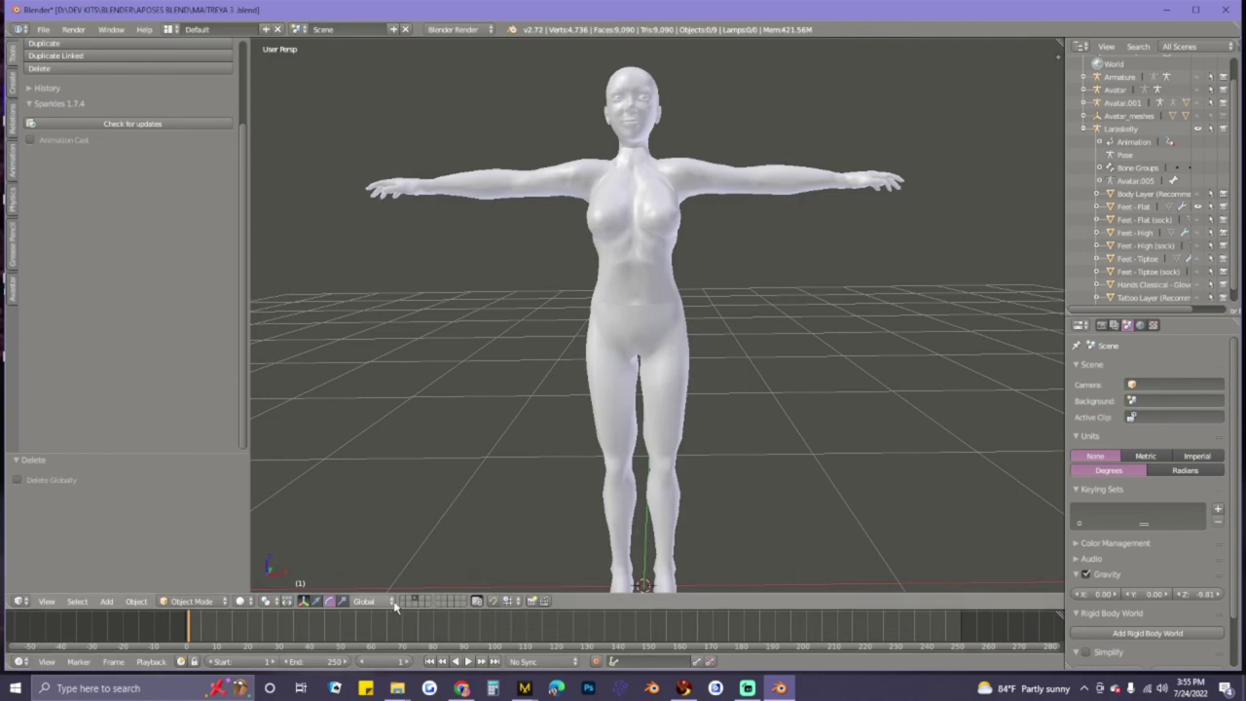
pyautogui.rightClick(611, 306)
pyautogui.click(752, 342)
pyautogui.press('a')
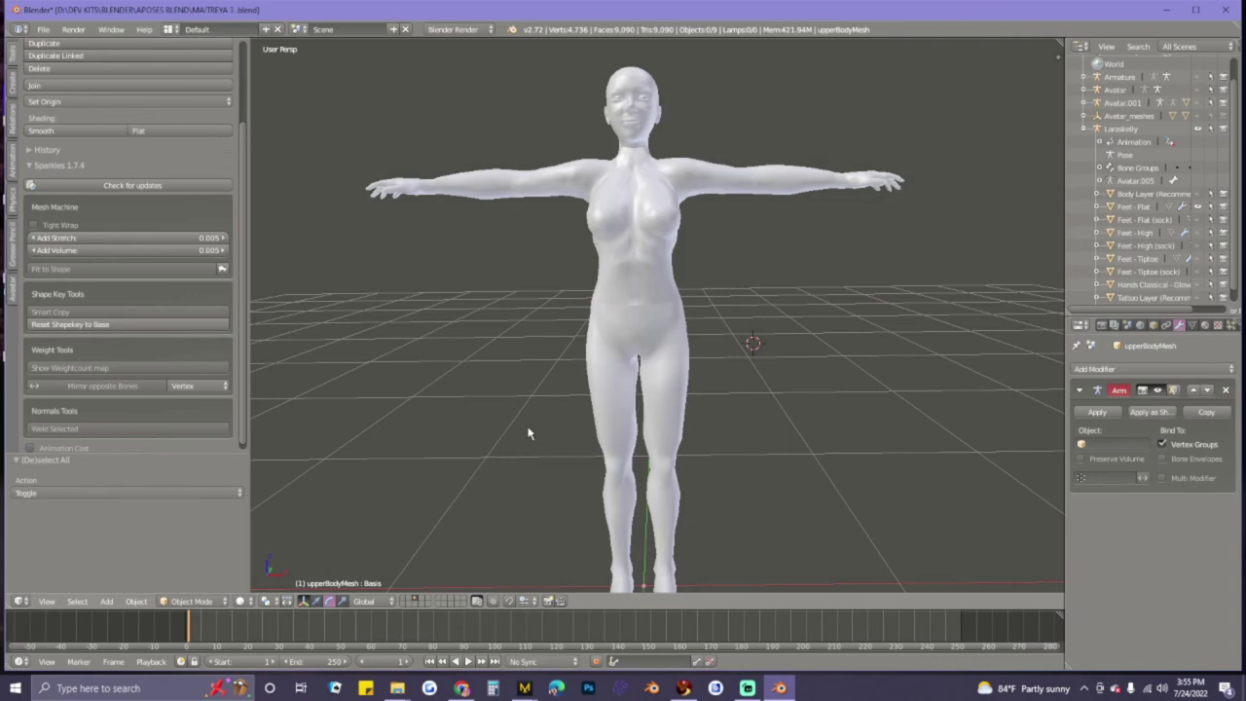
# - Show the romper's layer together with the reference avatar's layer and select the Laraskelly armature
pyautogui.click(403, 601)
pyautogui.keyDown('shift'); pyautogui.click(402, 604); pyautogui.keyUp('shift')
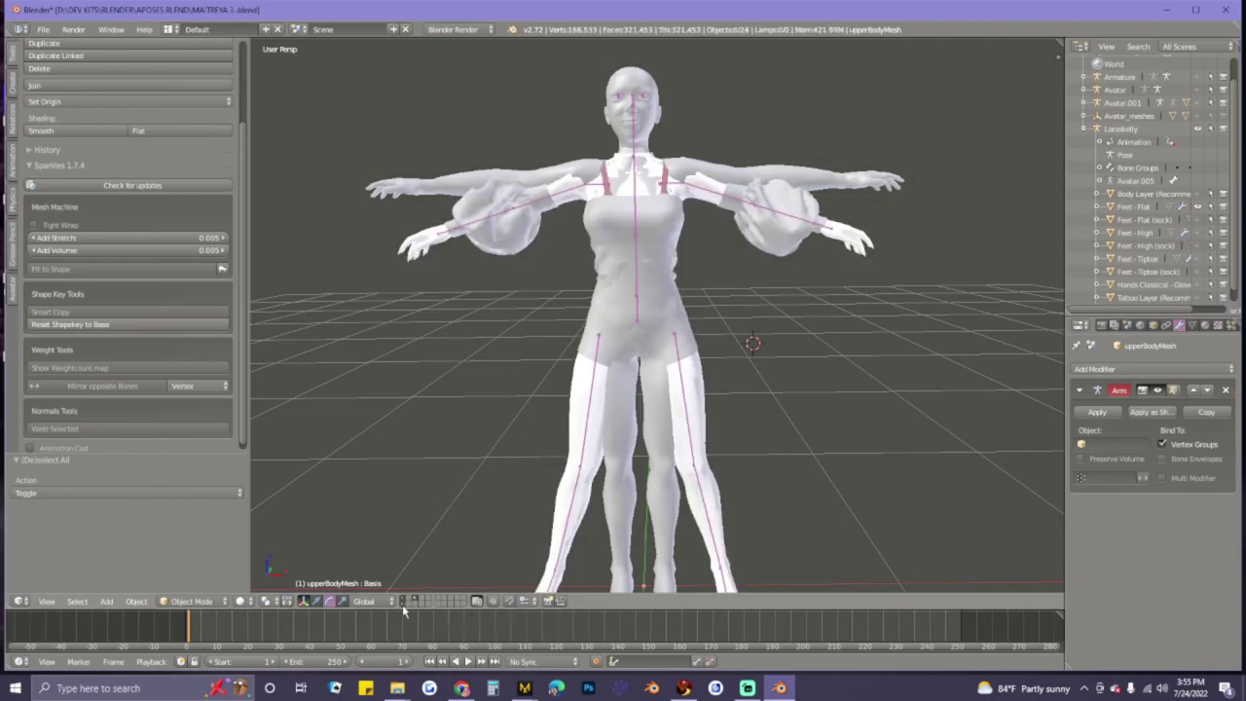
pyautogui.rightClick(683, 384)
pyautogui.rightClick(683, 384)
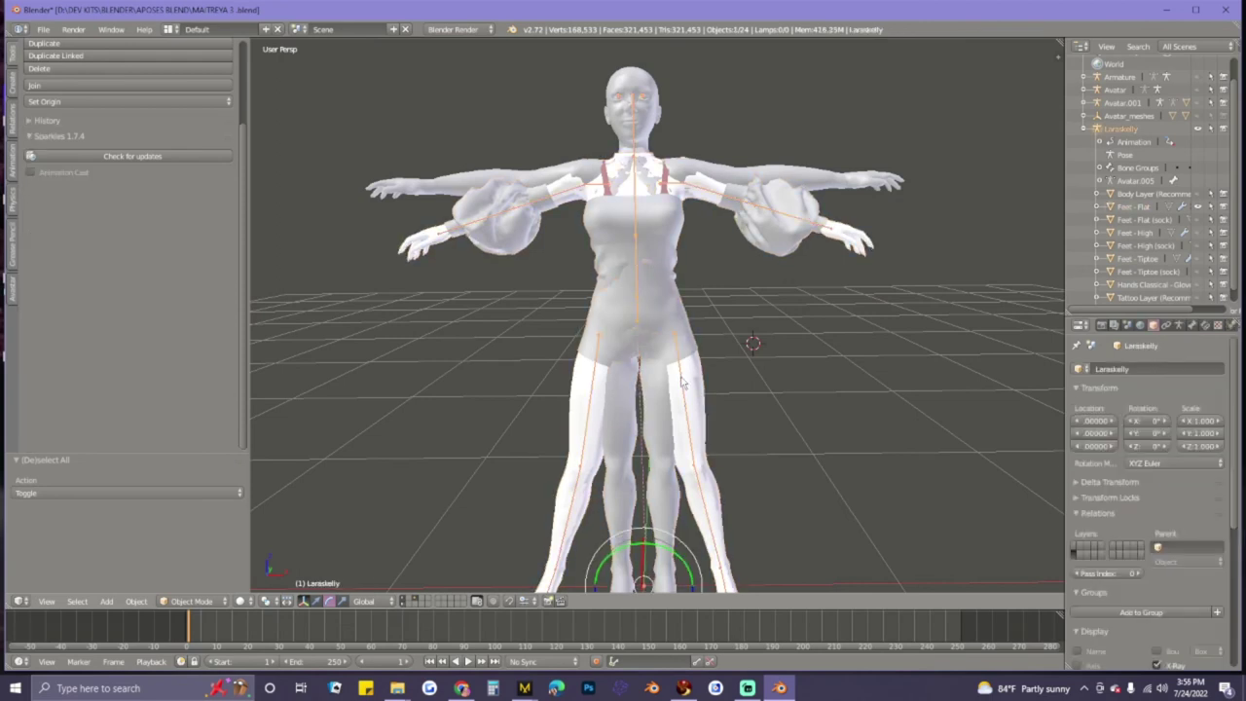
pyautogui.scroll(-3, 683, 384)
pyautogui.moveTo(681, 392); pyautogui.dragTo(686, 383, button='middle')
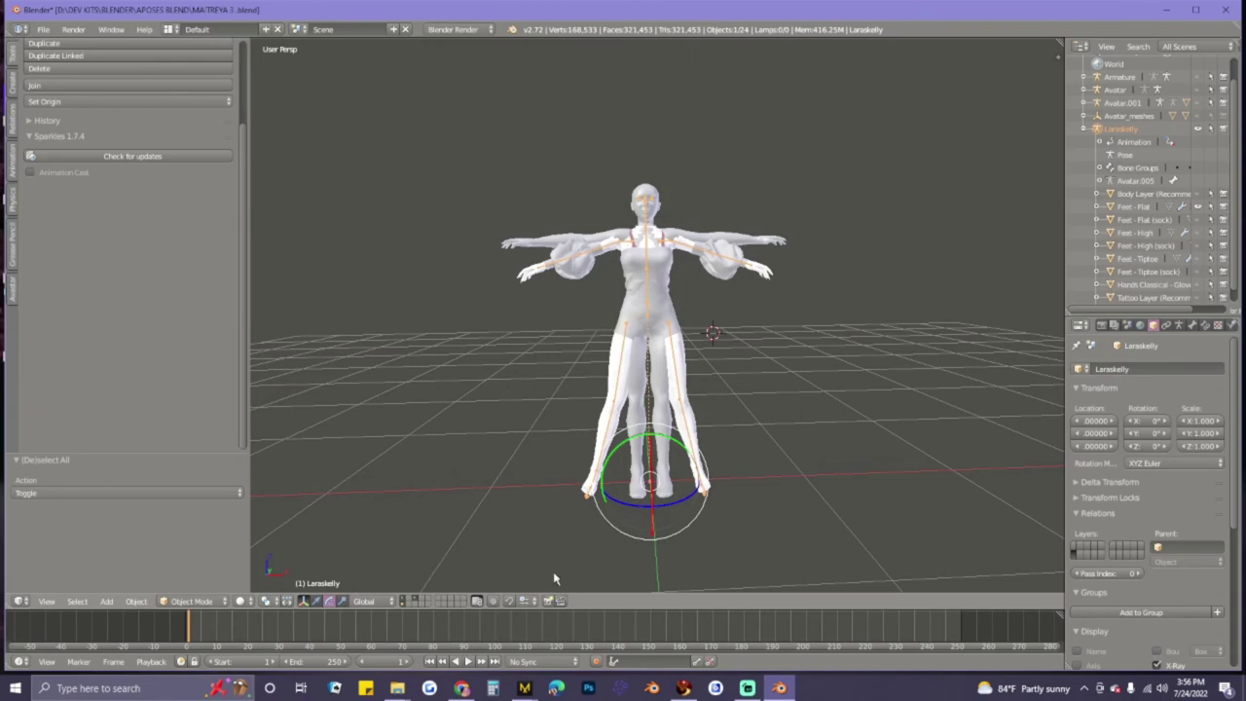
pyautogui.scroll(-4, 695, 477)
pyautogui.scroll(7, 679, 411)
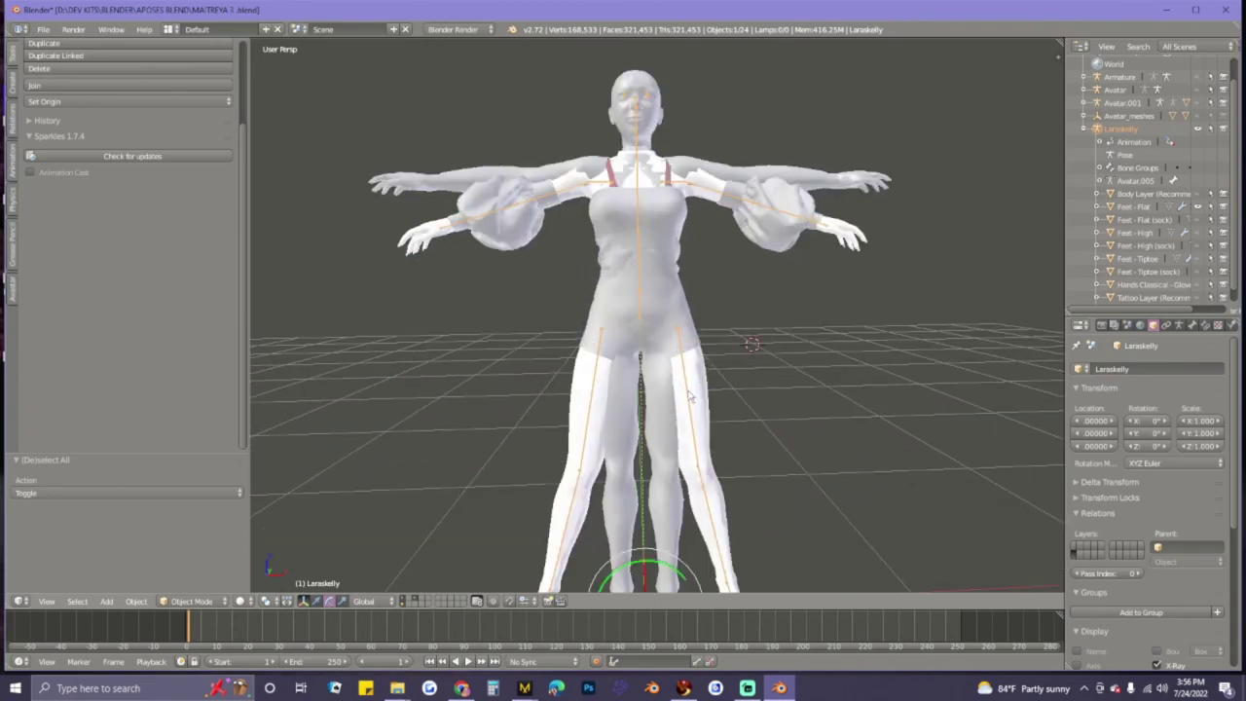
# - Put the Laraskelly armature into Pose Mode with the reference avatar still displayed
pyautogui.rightClick(684, 377)
pyautogui.rightClick(685, 378)
pyautogui.scroll(-1, 721, 433)
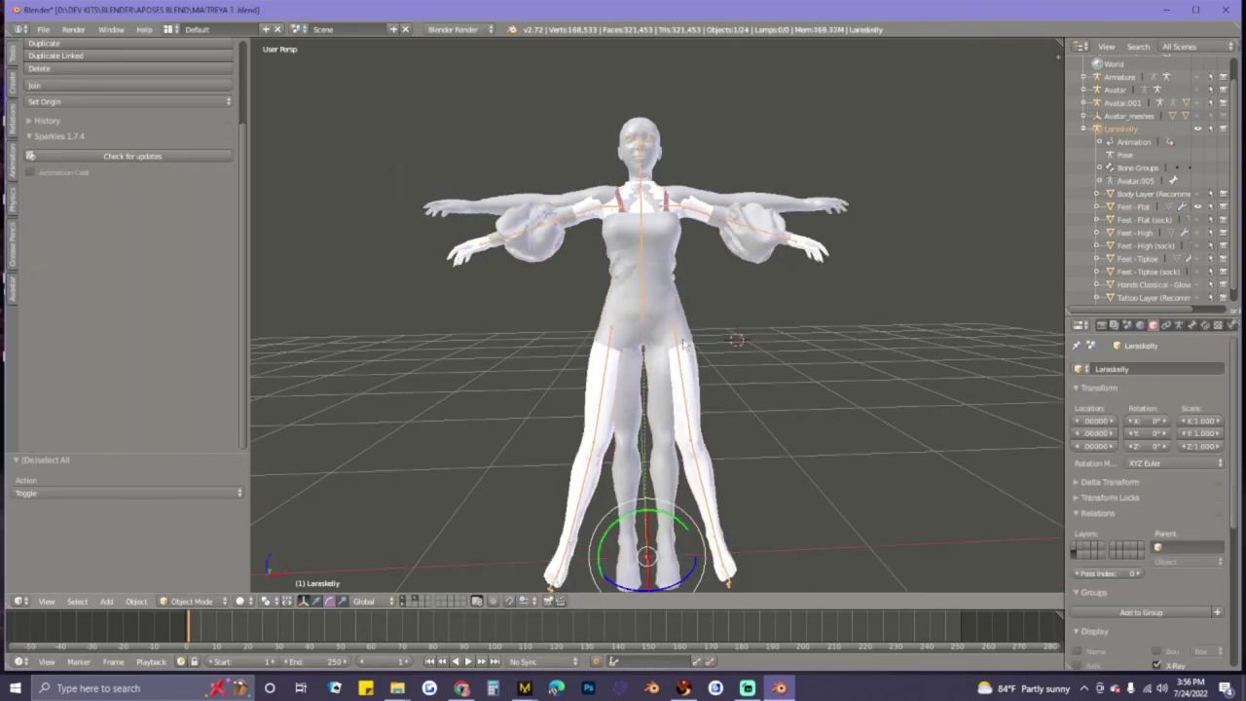
pyautogui.rightClick(641, 174)
pyautogui.rightClick(640, 172)
pyautogui.rightClick(639, 175)
pyautogui.rightClick(640, 171)
pyautogui.rightClick(640, 164)
pyautogui.click(194, 601)
pyautogui.click(185, 558)
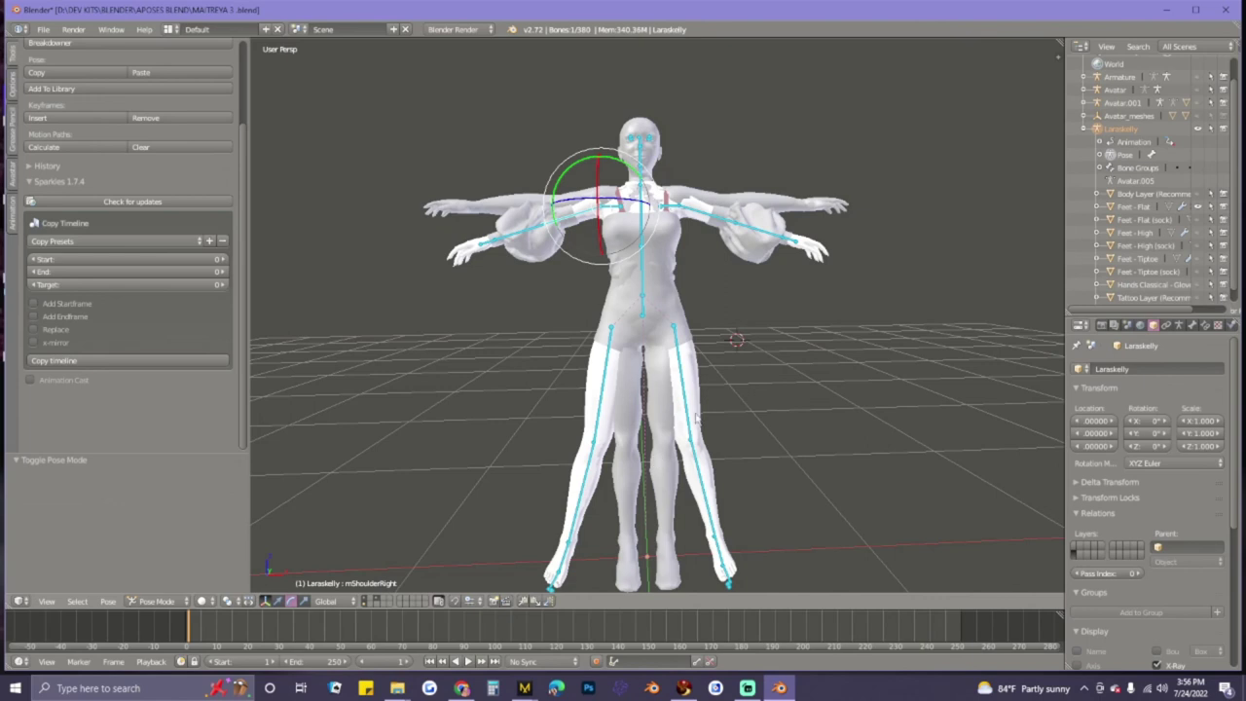
# - Rotate the left and right hip bones inward, aligning both legs with the reference avatar's legs
pyautogui.rightClick(680, 356)
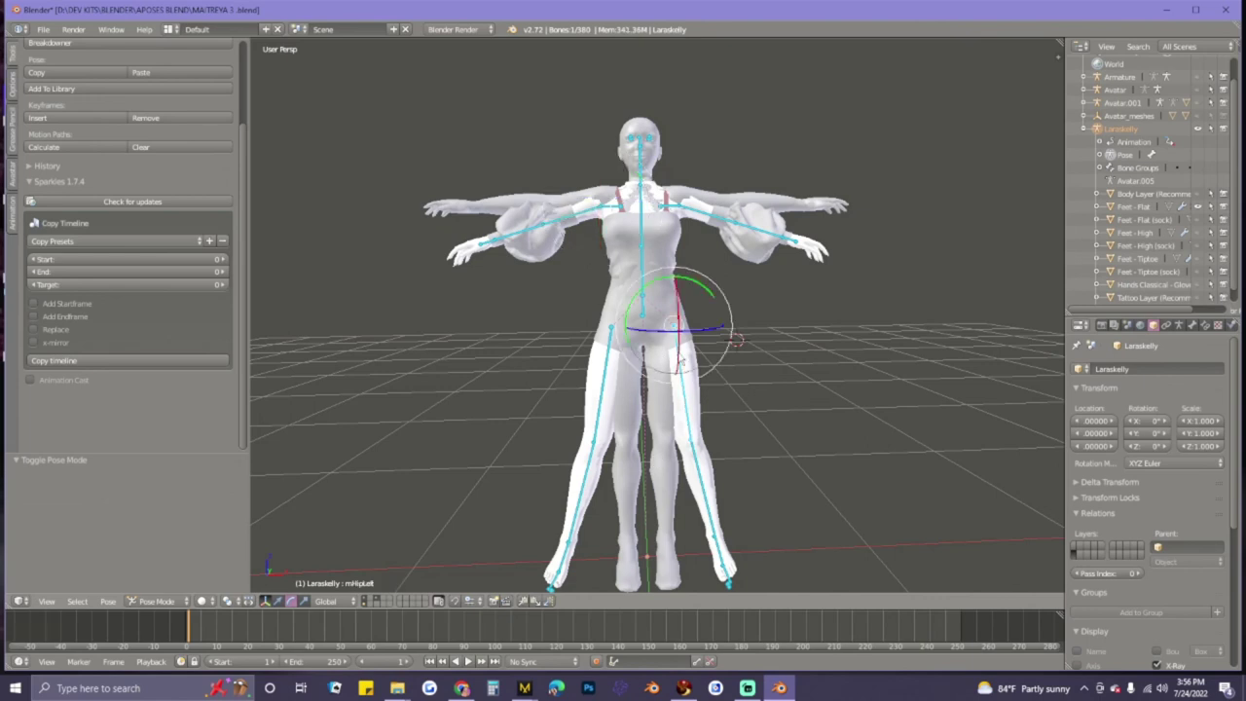
pyautogui.click(707, 291)
pyautogui.moveTo(708, 284)
pyautogui.mouseDown()
pyautogui.moveTo(712, 328)
pyautogui.moveTo(708, 290)
pyautogui.mouseUp()
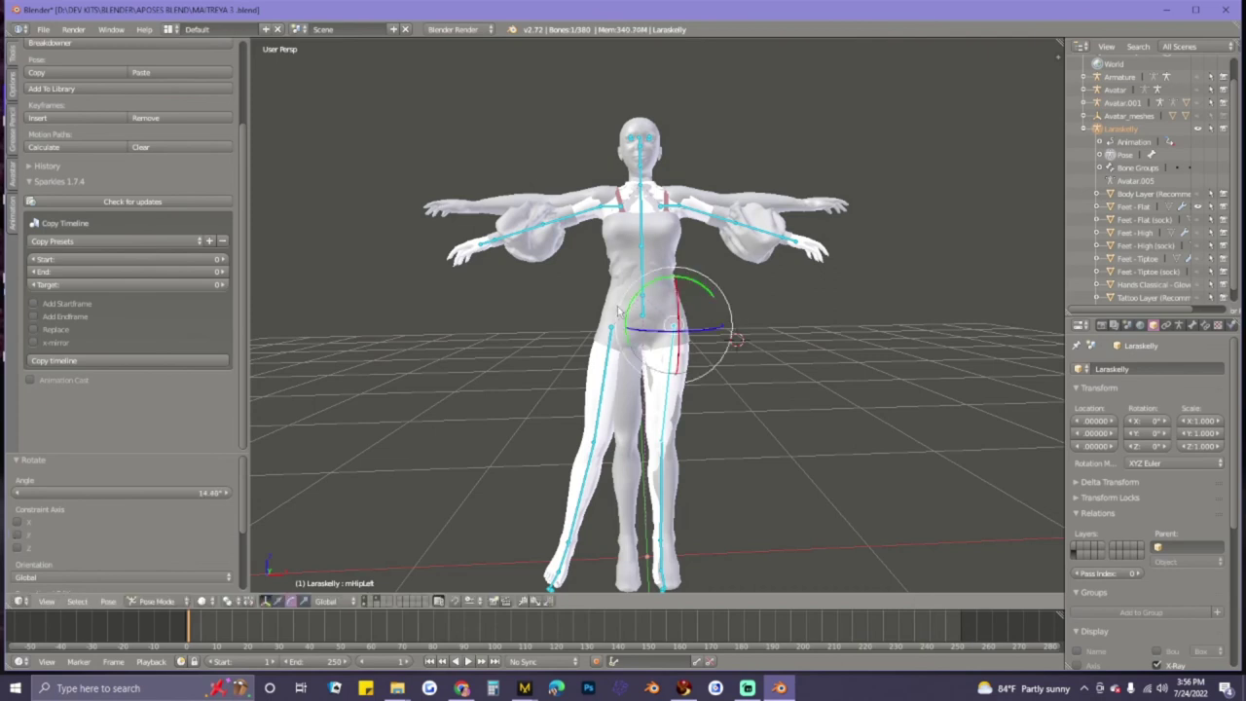
pyautogui.moveTo(617, 305); pyautogui.dragTo(621, 314)
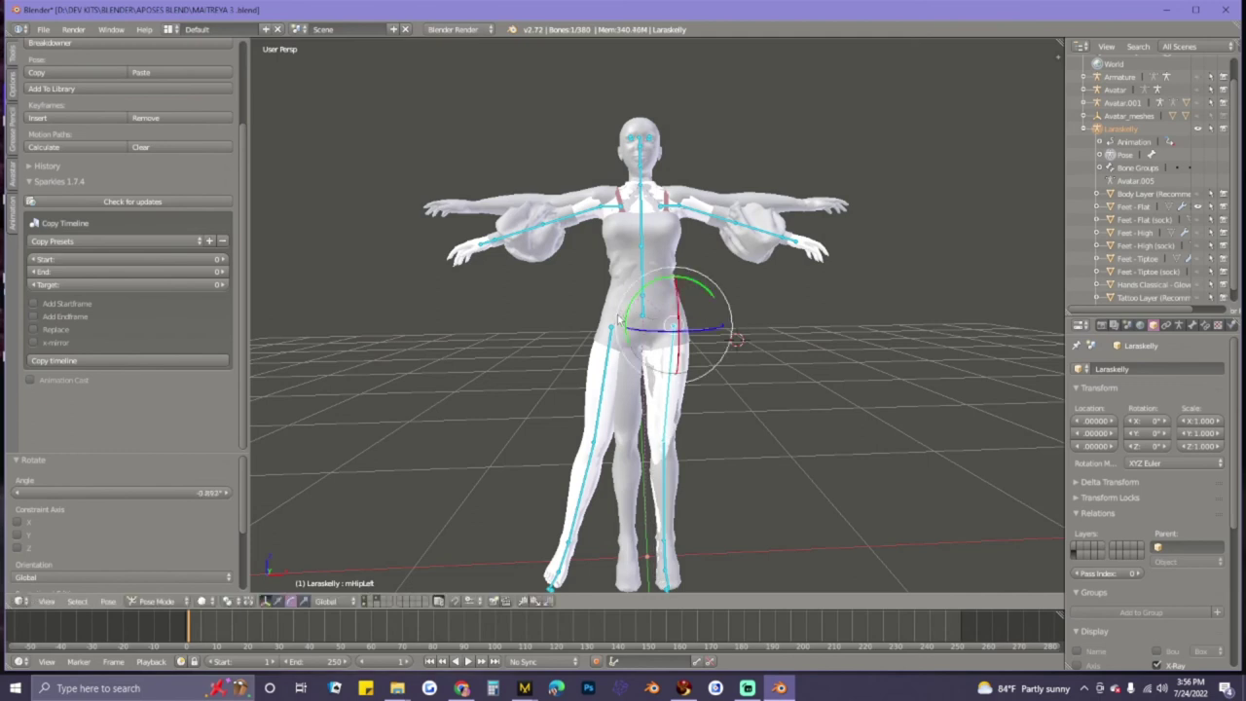
pyautogui.moveTo(617, 314); pyautogui.dragTo(621, 328)
pyautogui.rightClick(605, 374)
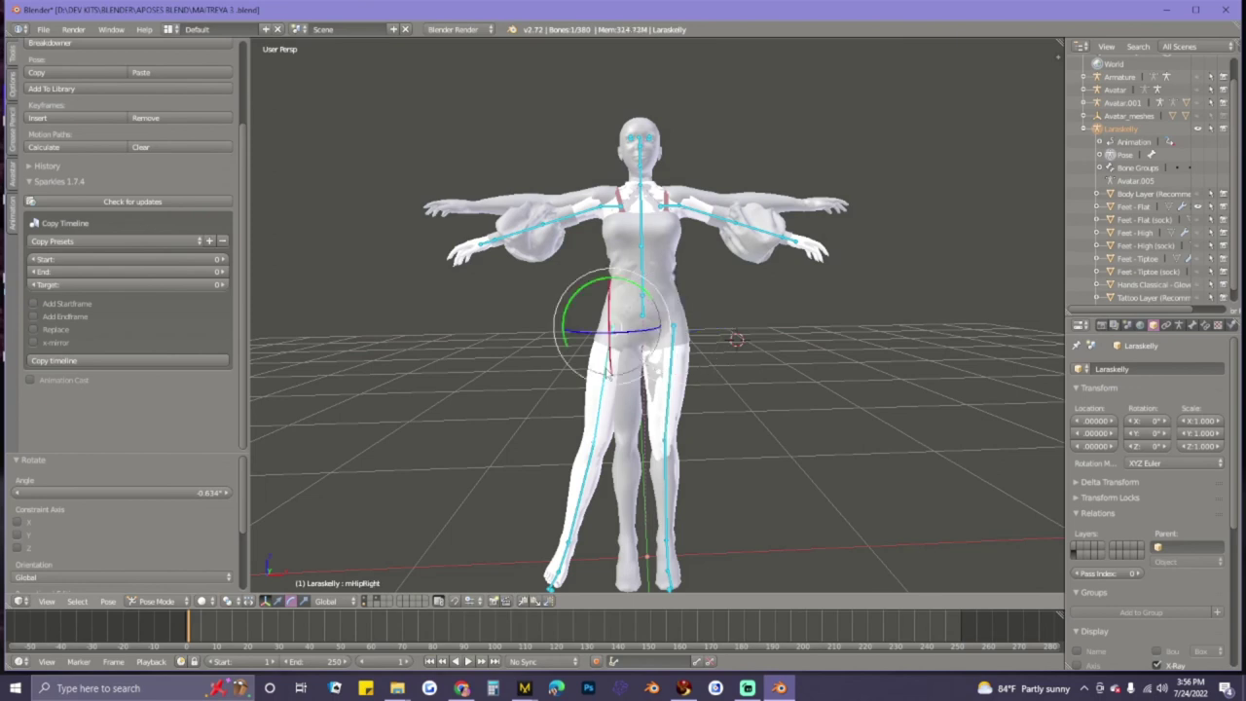
pyautogui.moveTo(635, 282); pyautogui.dragTo(571, 312)
# - Raise both arms to the reference T-pose by rotating the left shoulder bone about -18.8° and the right about 18.1°
pyautogui.rightClick(720, 219)
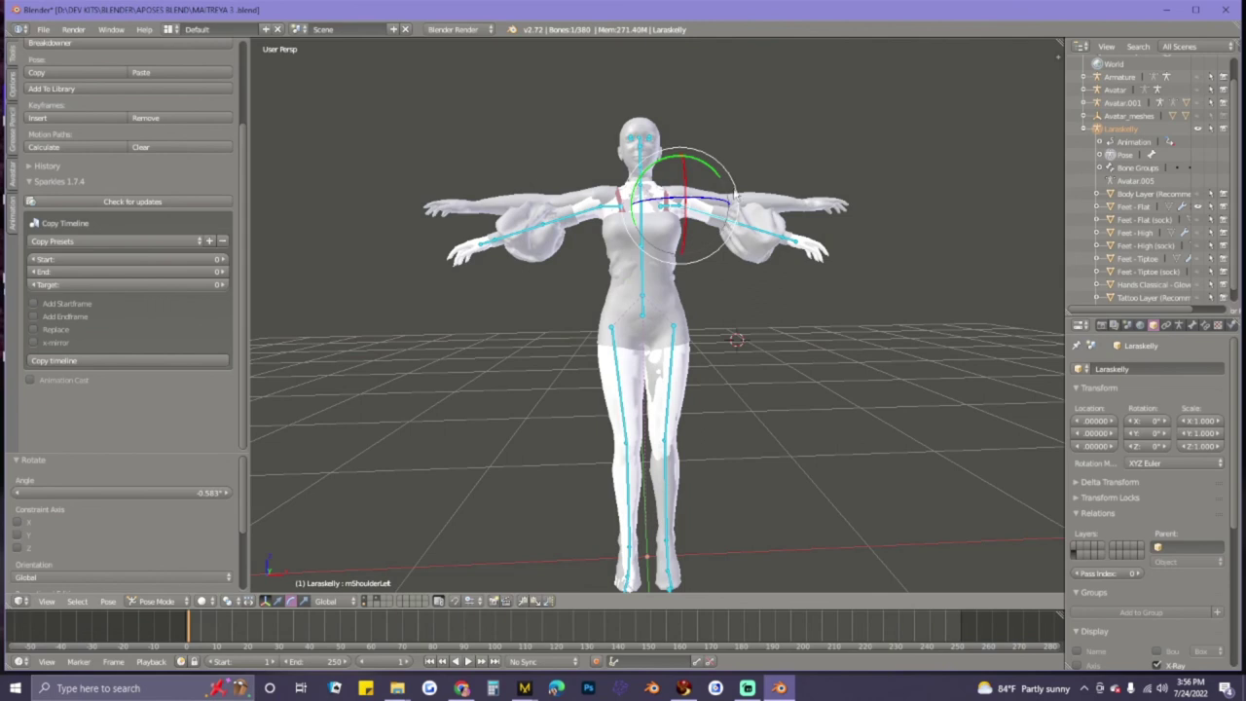
pyautogui.press('r')
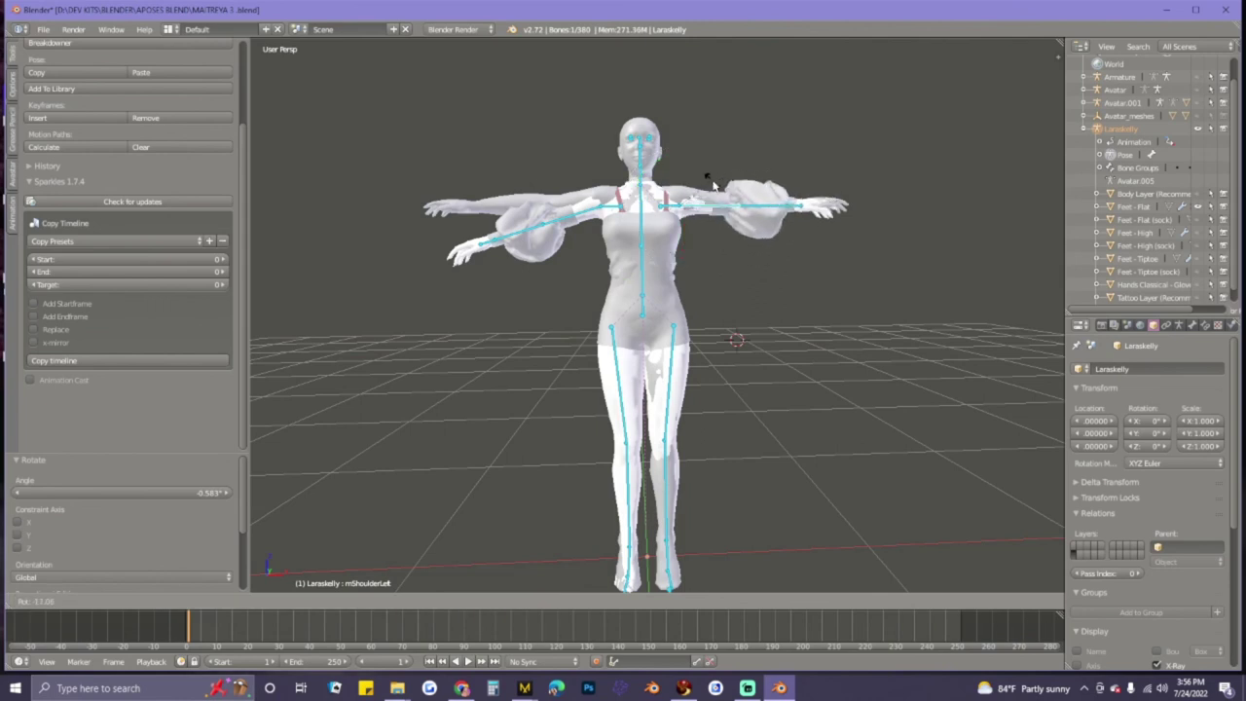
pyautogui.click(711, 185)
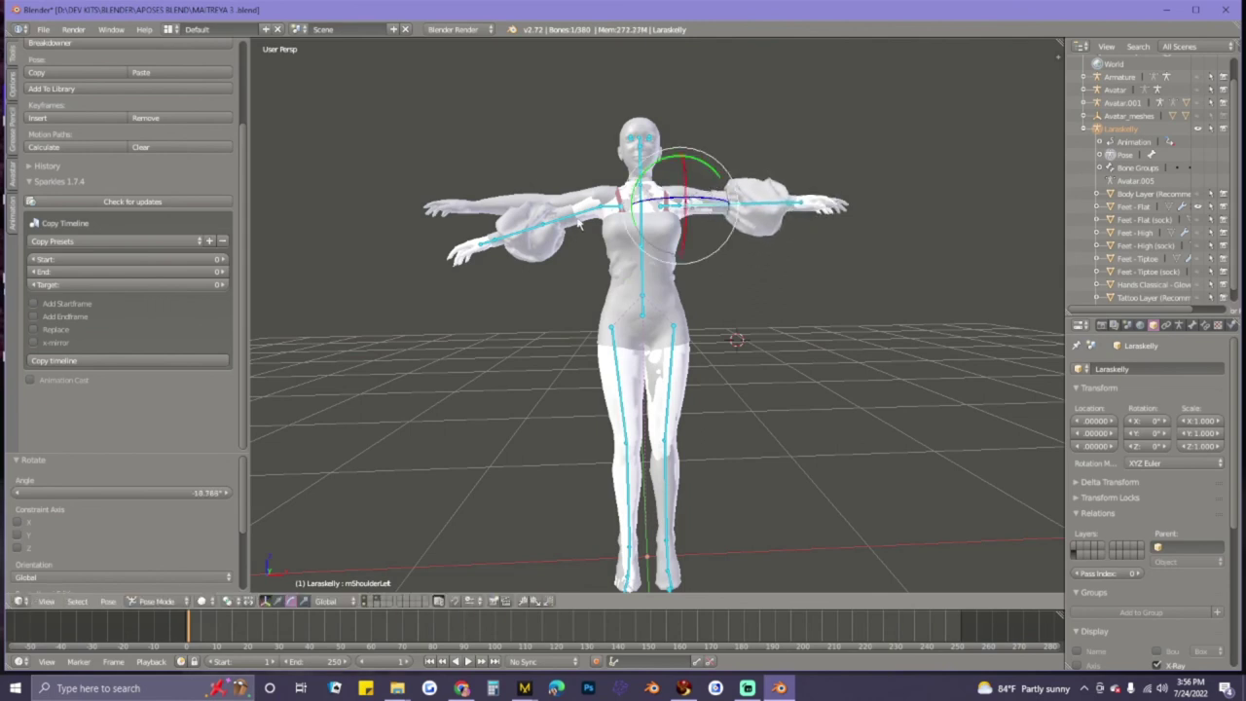
pyautogui.rightClick(577, 220)
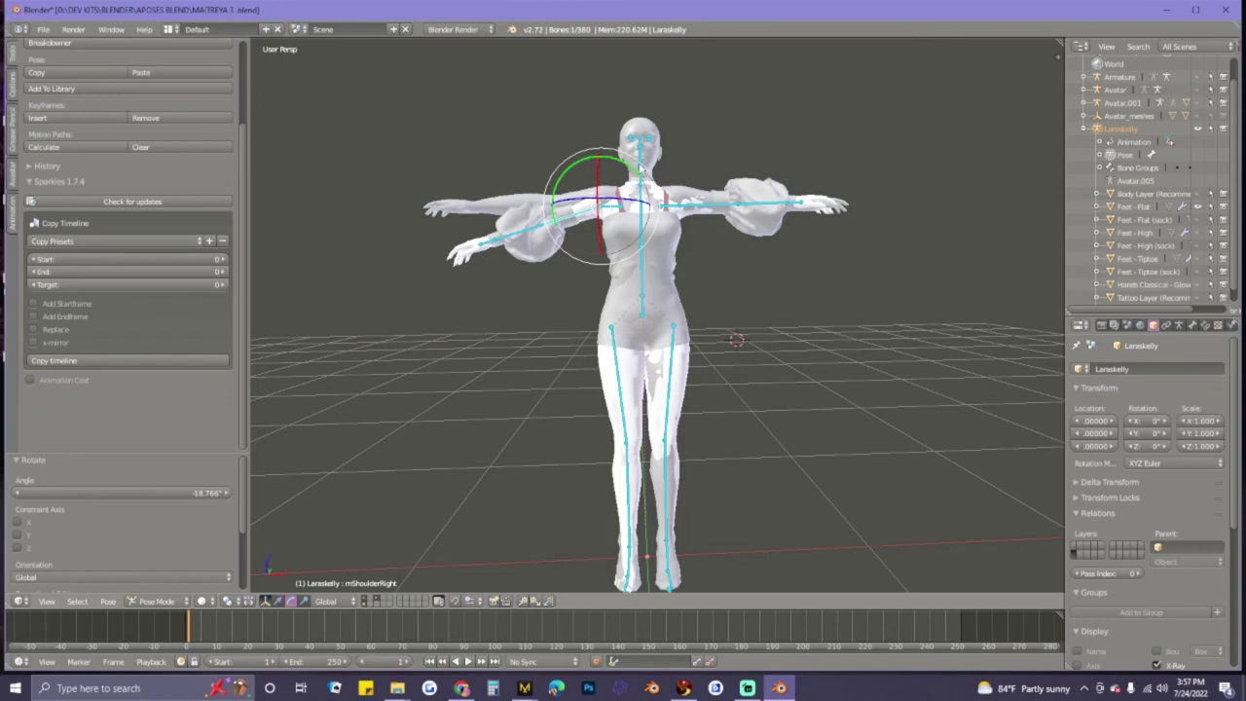
pyautogui.press('r')
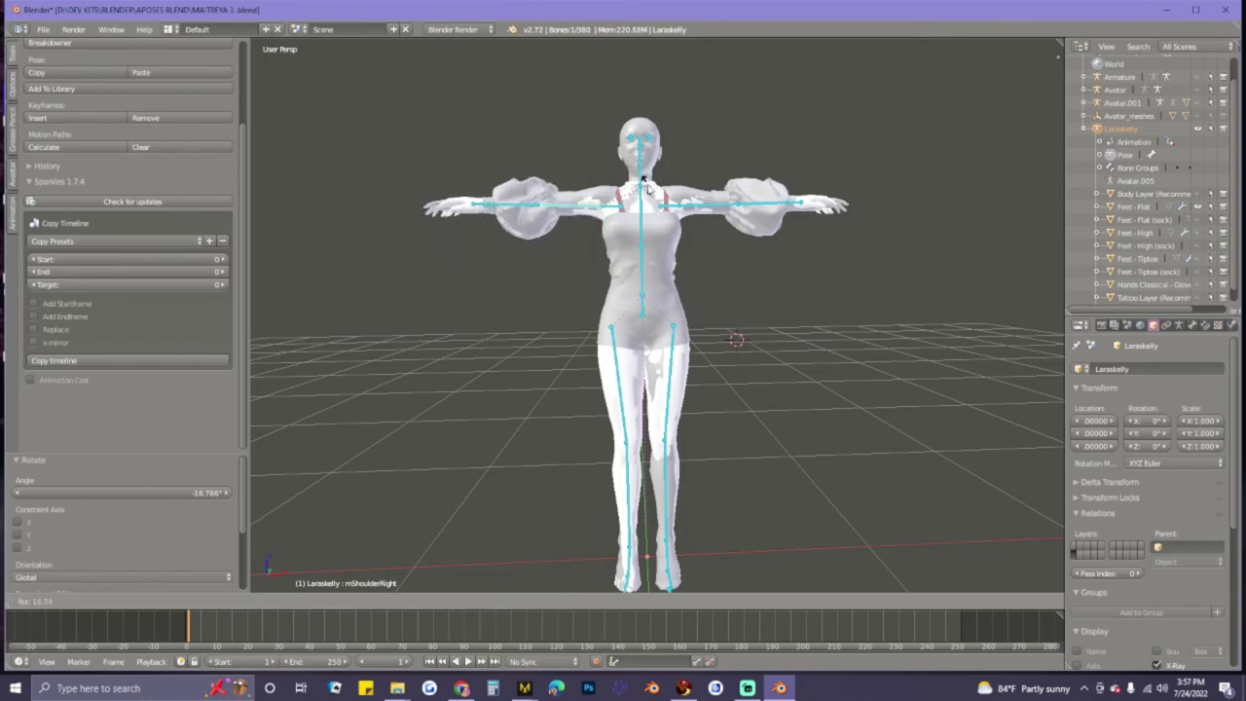
pyautogui.click(648, 190)
# - Rotate the left shoulder bone about 3.3° around the global Z axis to match the reference arm in side view
pyautogui.moveTo(737, 326); pyautogui.dragTo(586, 360, button='middle')
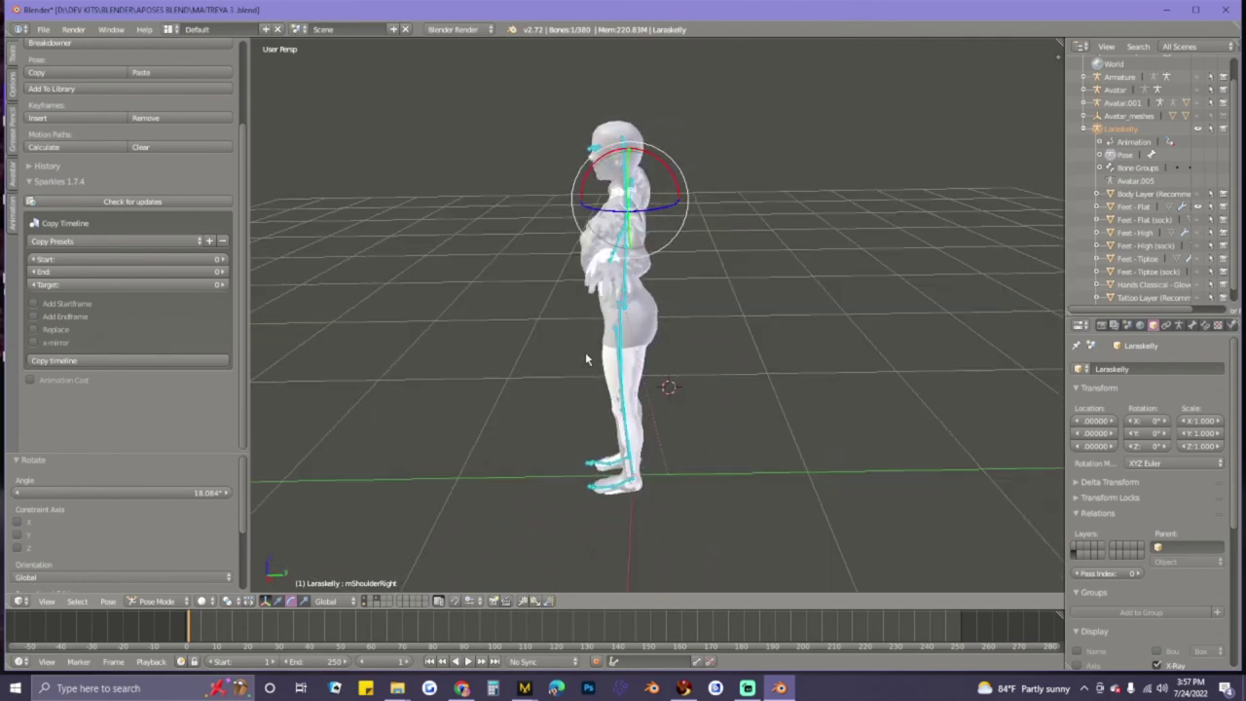
pyautogui.scroll(2, 602, 337)
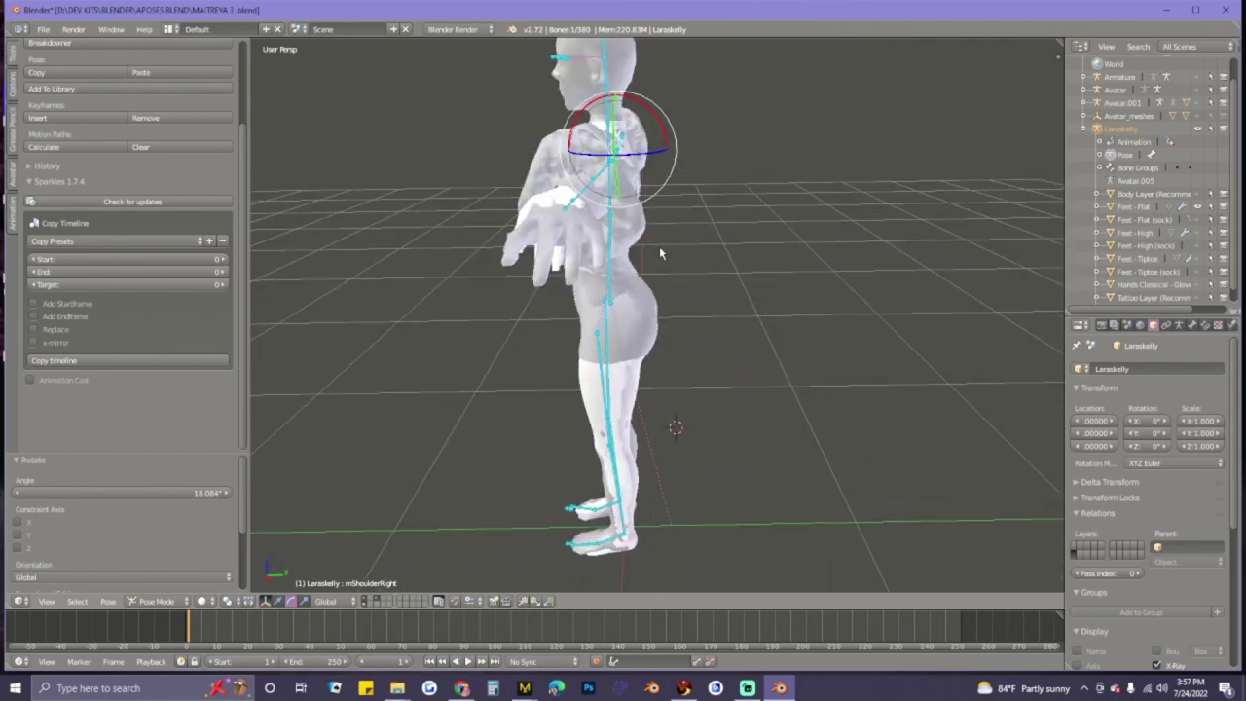
pyautogui.moveTo(659, 246); pyautogui.dragTo(773, 242, button='middle')
pyautogui.rightClick(703, 173)
pyautogui.moveTo(719, 178); pyautogui.dragTo(657, 275, button='middle')
pyautogui.scroll(-2, 657, 276)
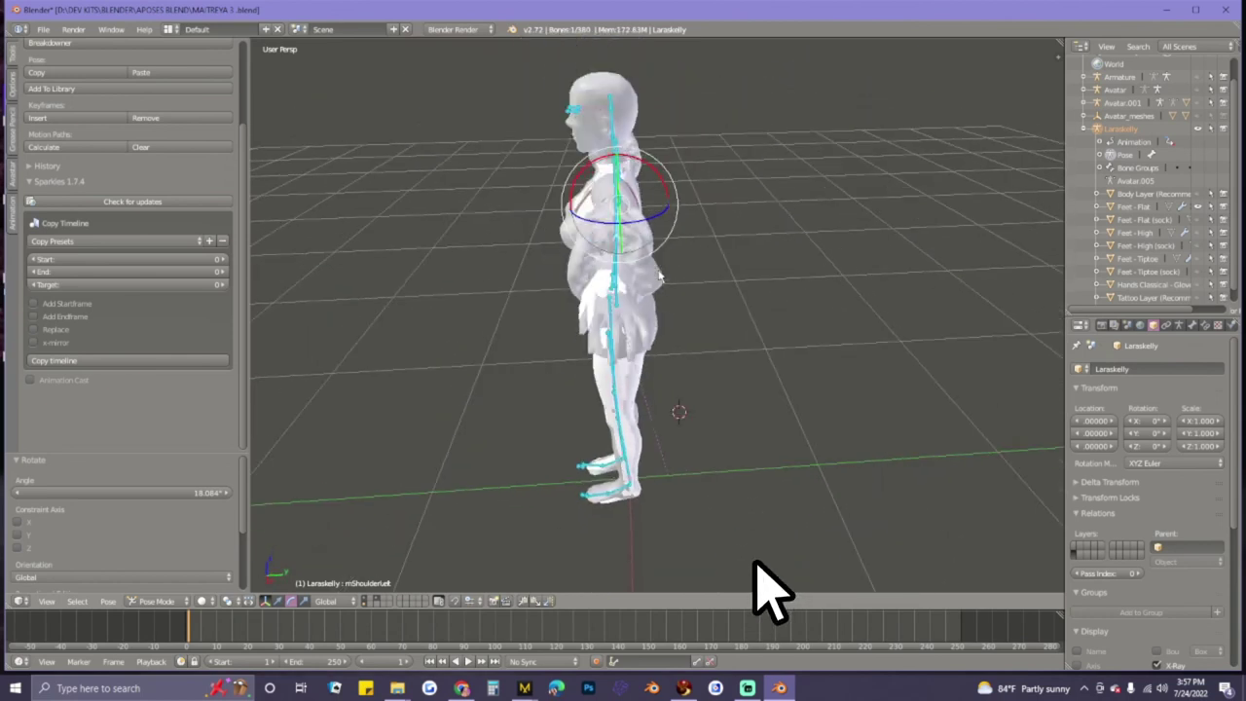
pyautogui.press('r')
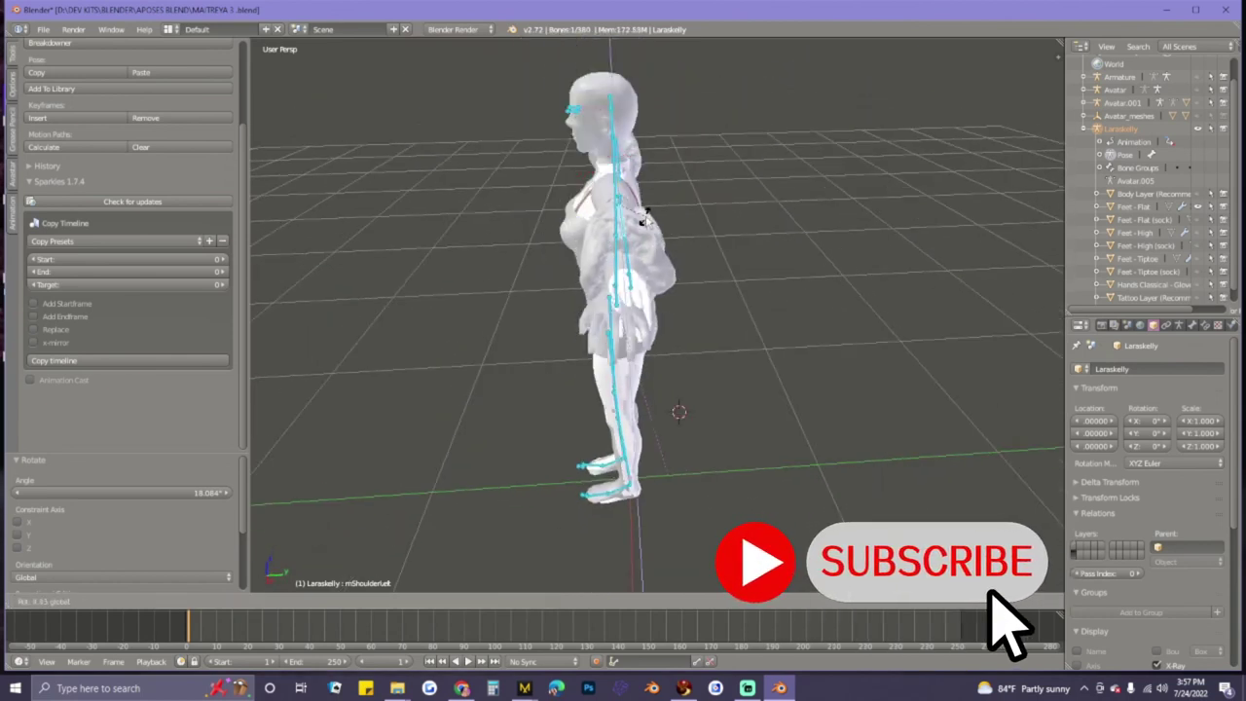
pyautogui.press('z')
pyautogui.click(644, 222)
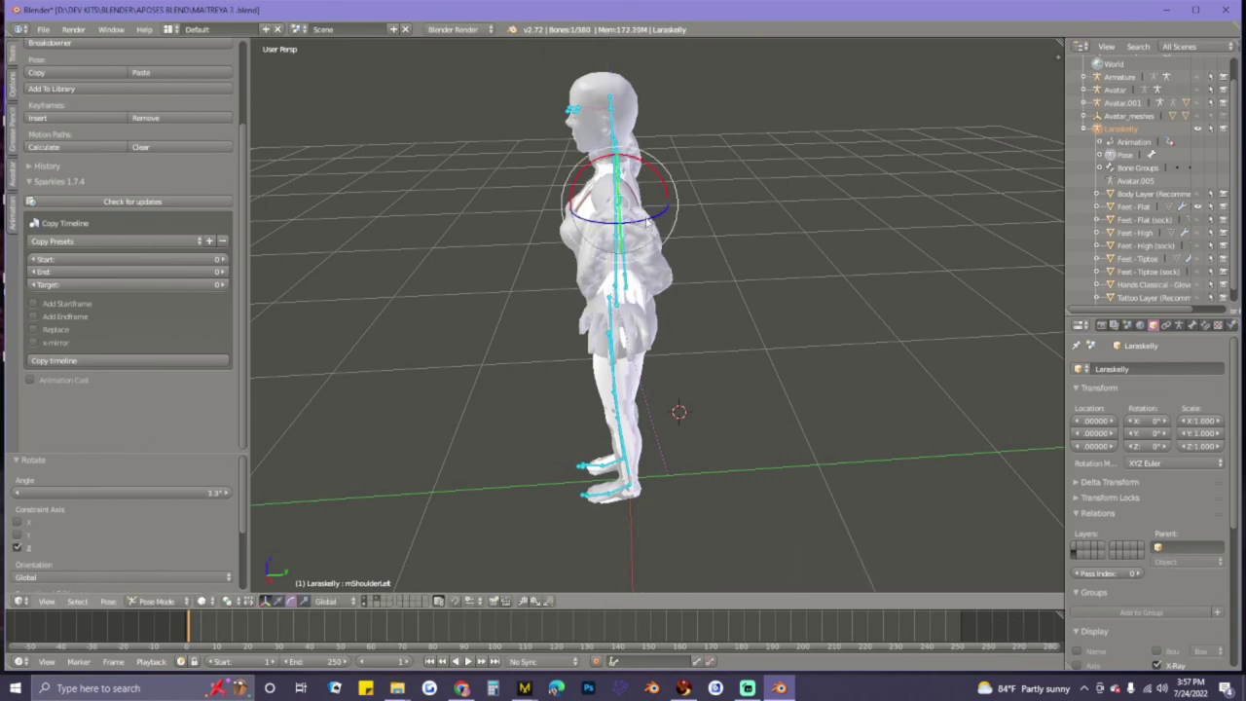
# - Rotate the right shoulder bone around the Z axis and fine-tune its height to align with the reference arm
pyautogui.moveTo(679, 282); pyautogui.dragTo(555, 253, button='middle')
pyautogui.moveTo(723, 201); pyautogui.dragTo(631, 277, button='middle')
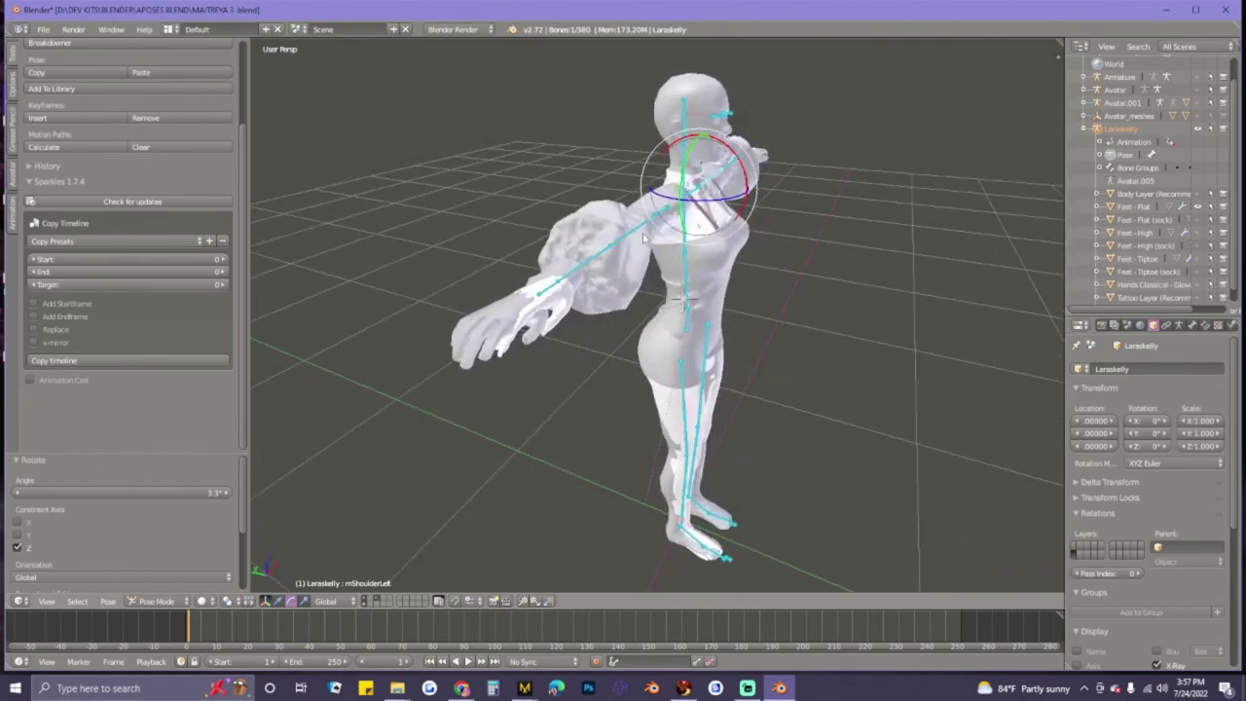
pyautogui.rightClick(646, 231)
pyautogui.moveTo(750, 283); pyautogui.dragTo(787, 280, button='middle')
pyautogui.moveTo(719, 232); pyautogui.dragTo(715, 231)
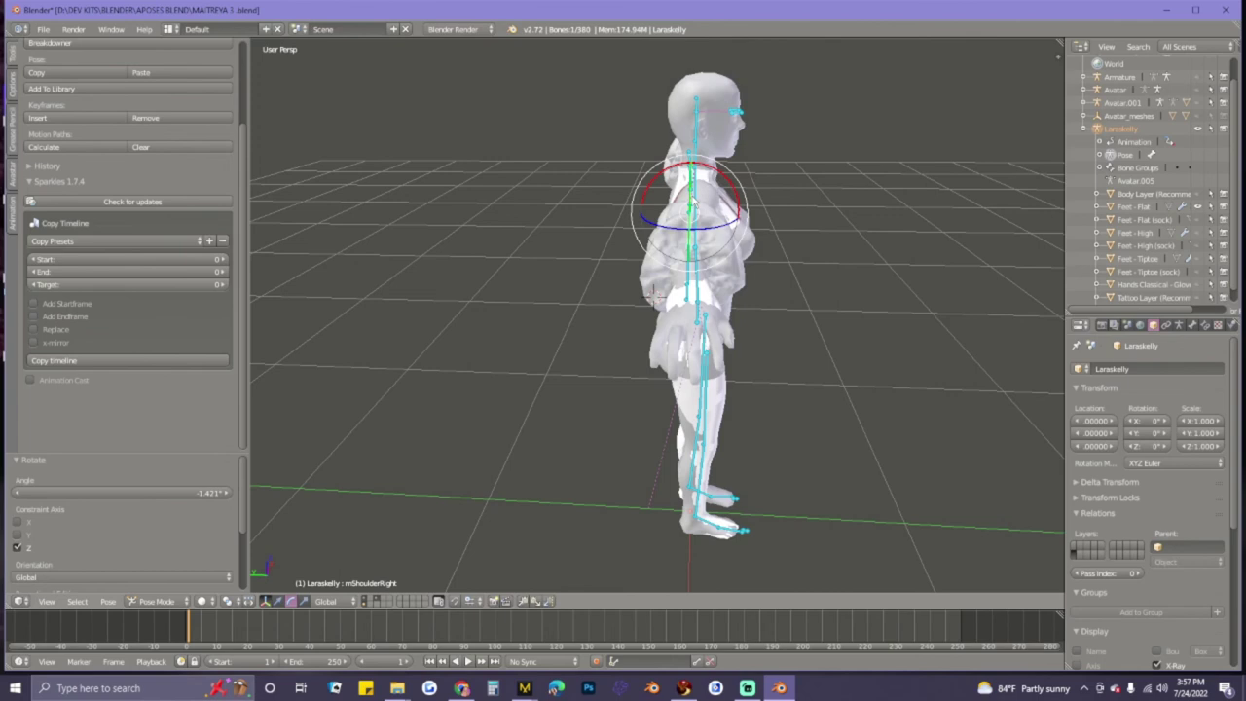
pyautogui.moveTo(690, 198); pyautogui.dragTo(693, 198)
pyautogui.moveTo(768, 290); pyautogui.dragTo(605, 306, button='middle')
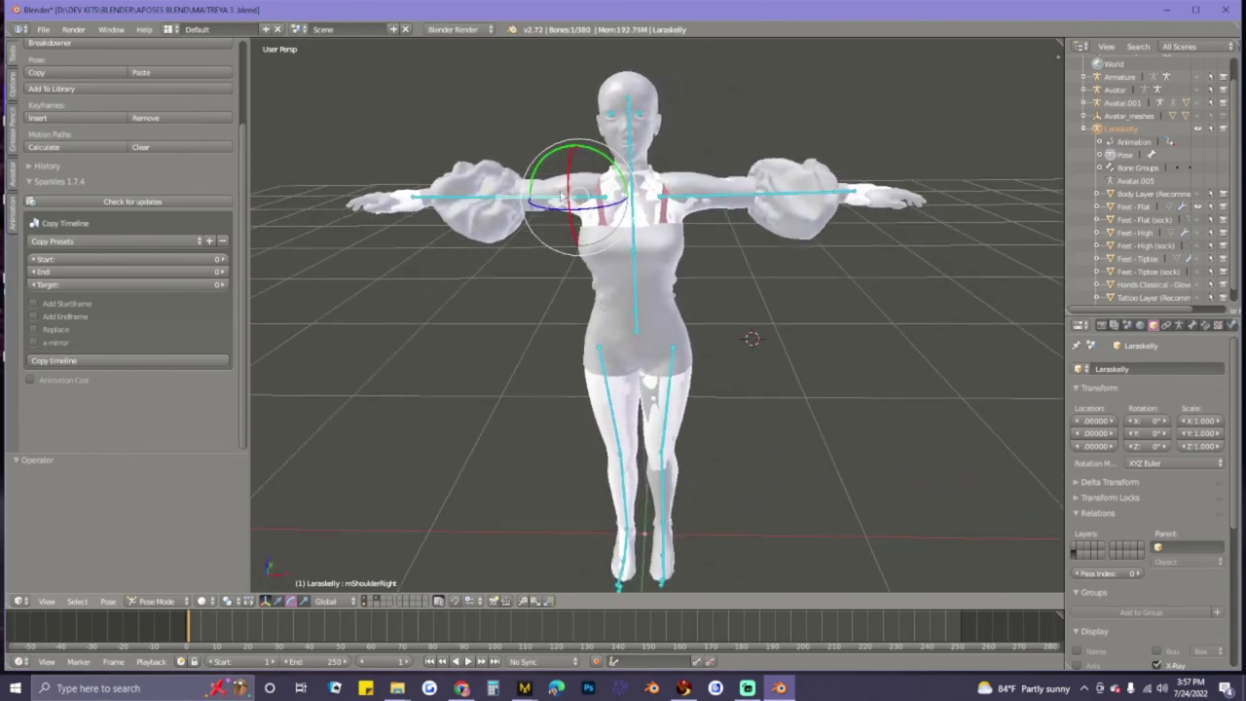
pyautogui.moveTo(550, 146); pyautogui.dragTo(550, 153)
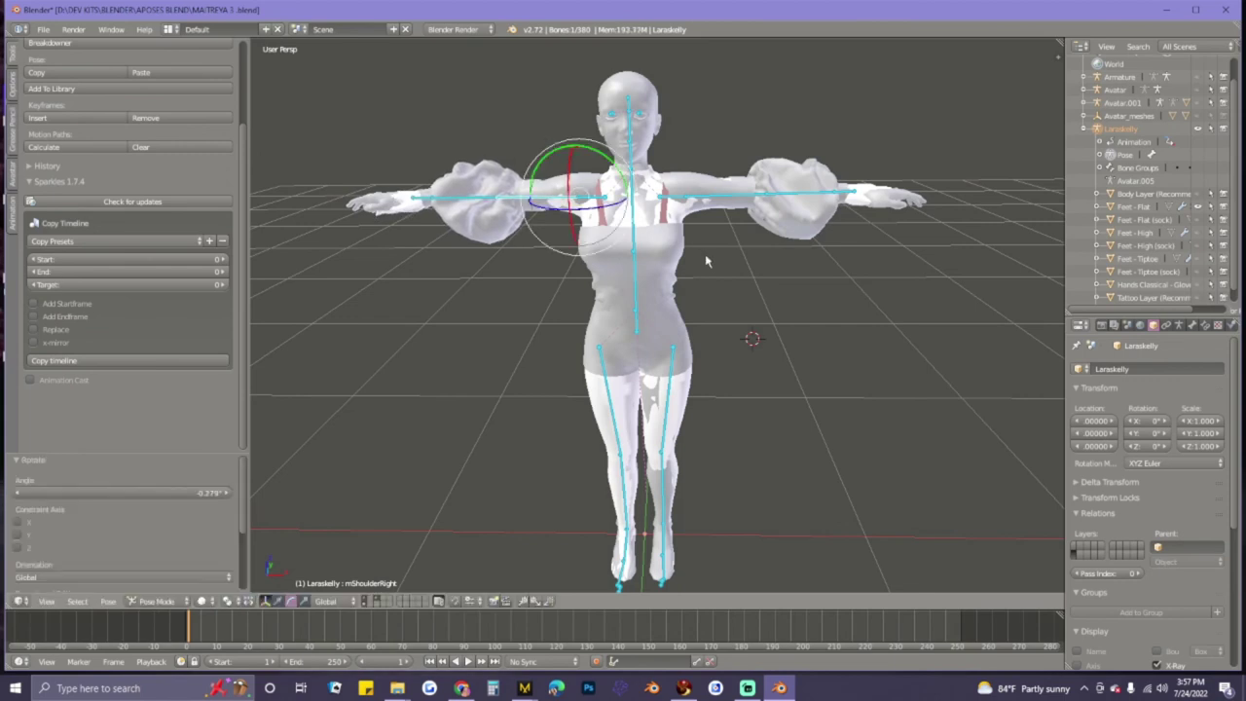
# - Fine-tune the left shoulder bone's rotation in the front view so the arm lies level with the reference arm
pyautogui.rightClick(719, 198)
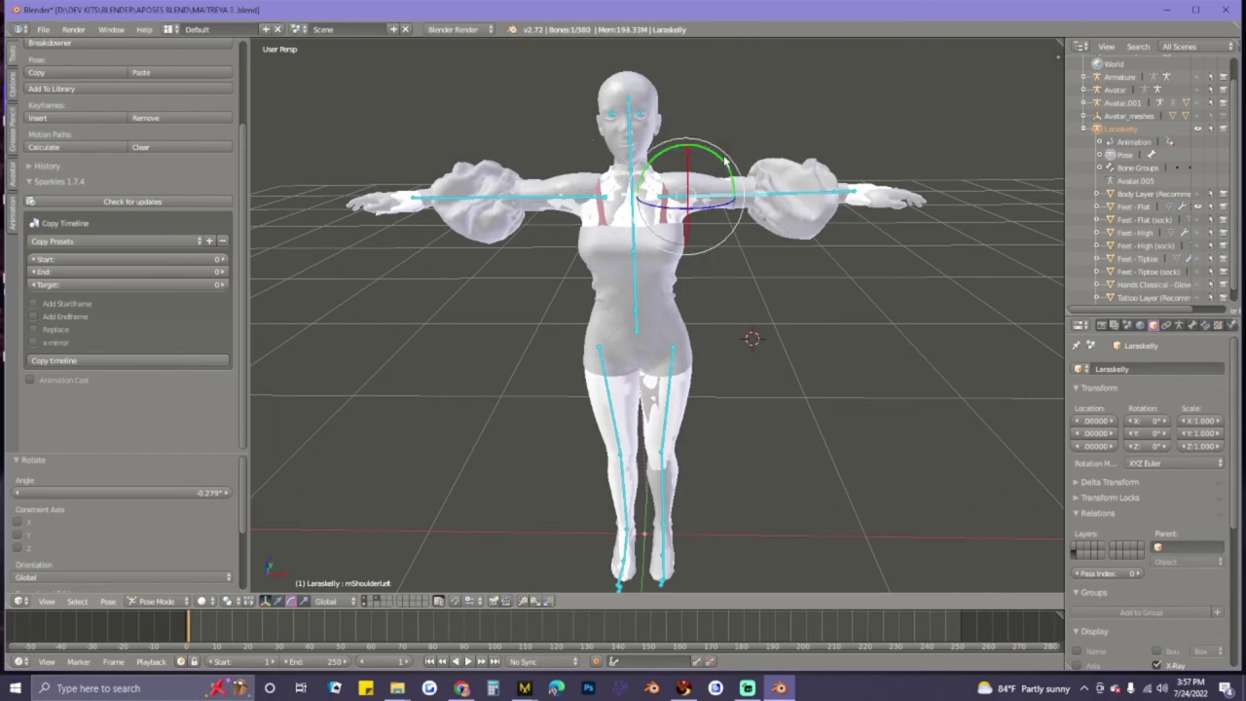
pyautogui.press('r')
pyautogui.press('y')
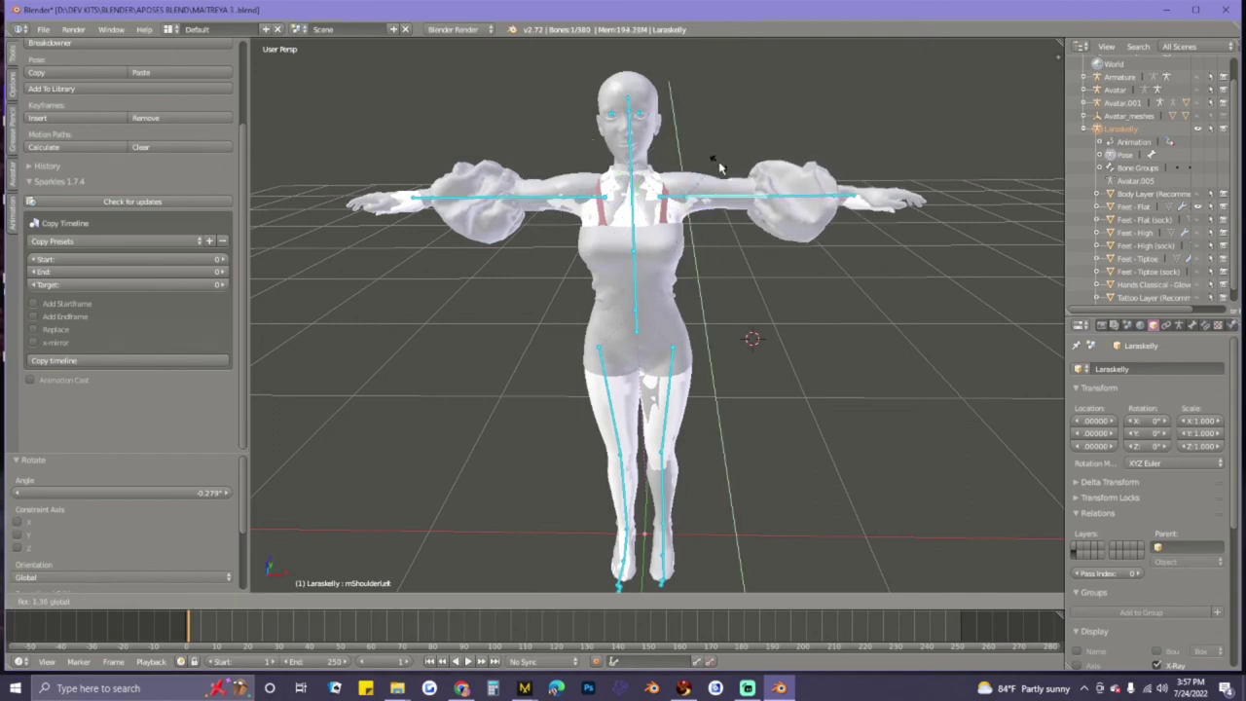
pyautogui.click(725, 168)
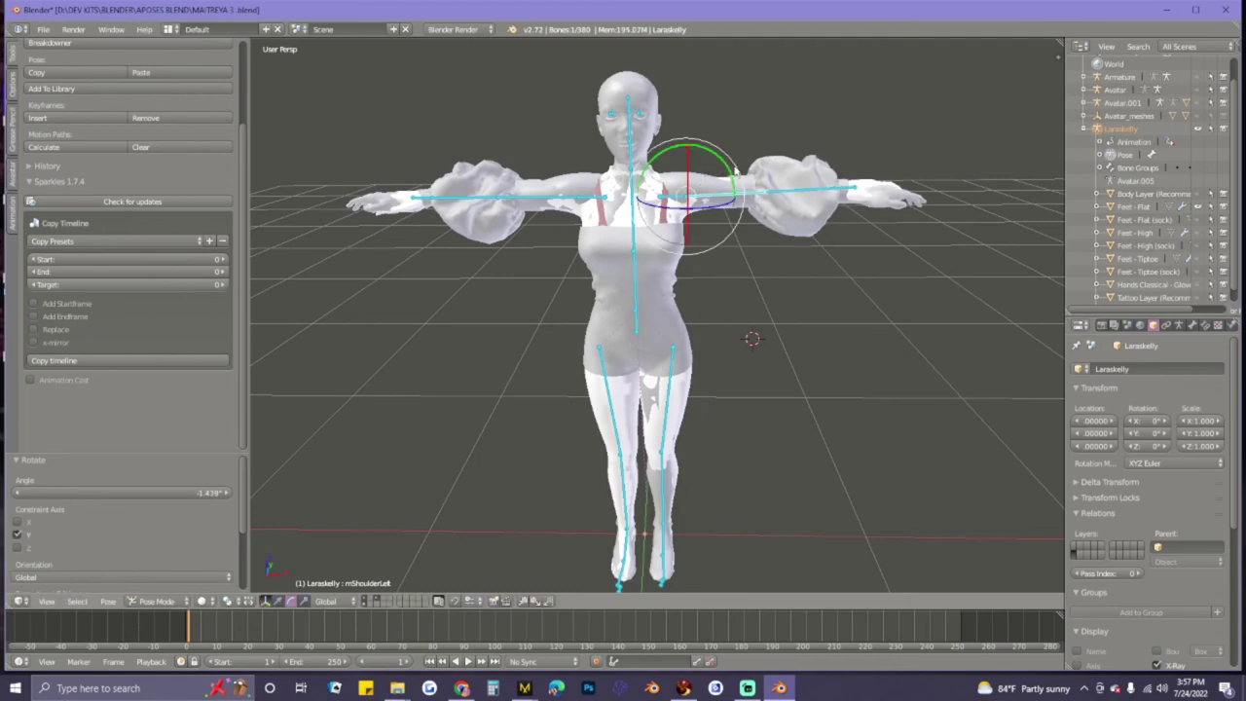
pyautogui.press('r')
pyautogui.click(738, 175)
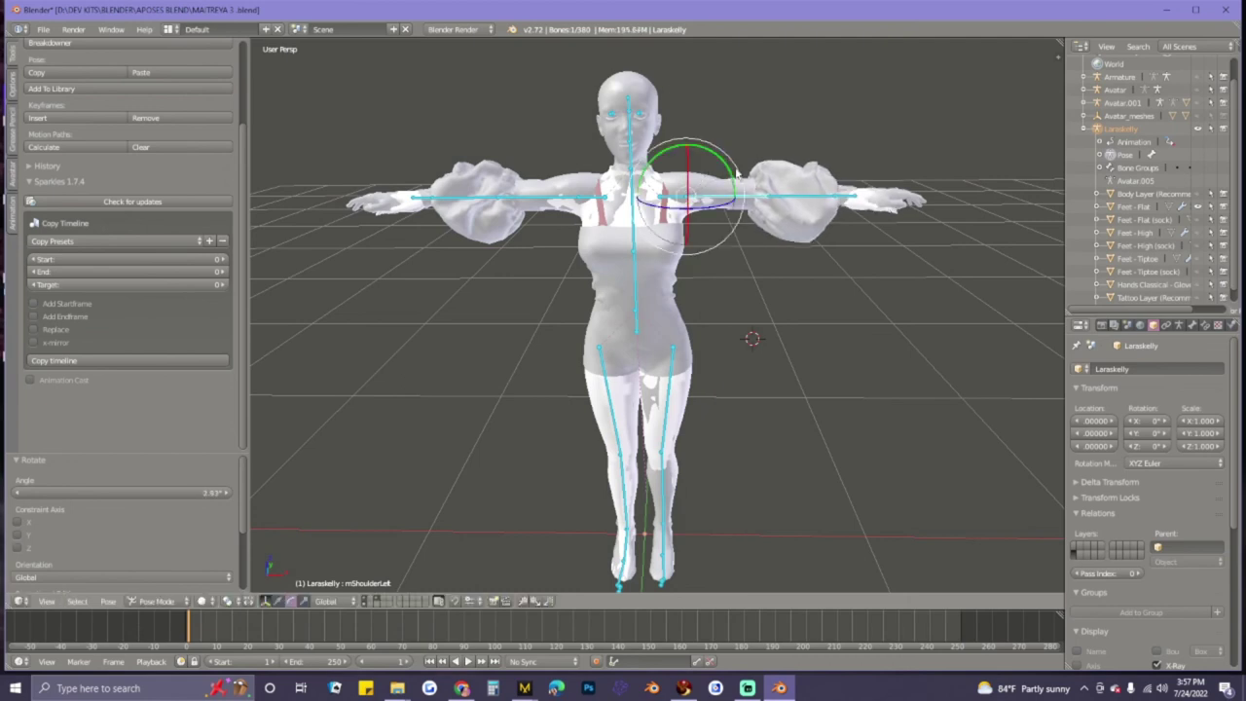
# - Adjust the left hip bone's forward-backward rotation in side view to align the leg with the reference leg
pyautogui.moveTo(711, 419); pyautogui.dragTo(573, 379, button='middle')
pyautogui.moveTo(632, 461); pyautogui.dragTo(644, 338, button='middle')
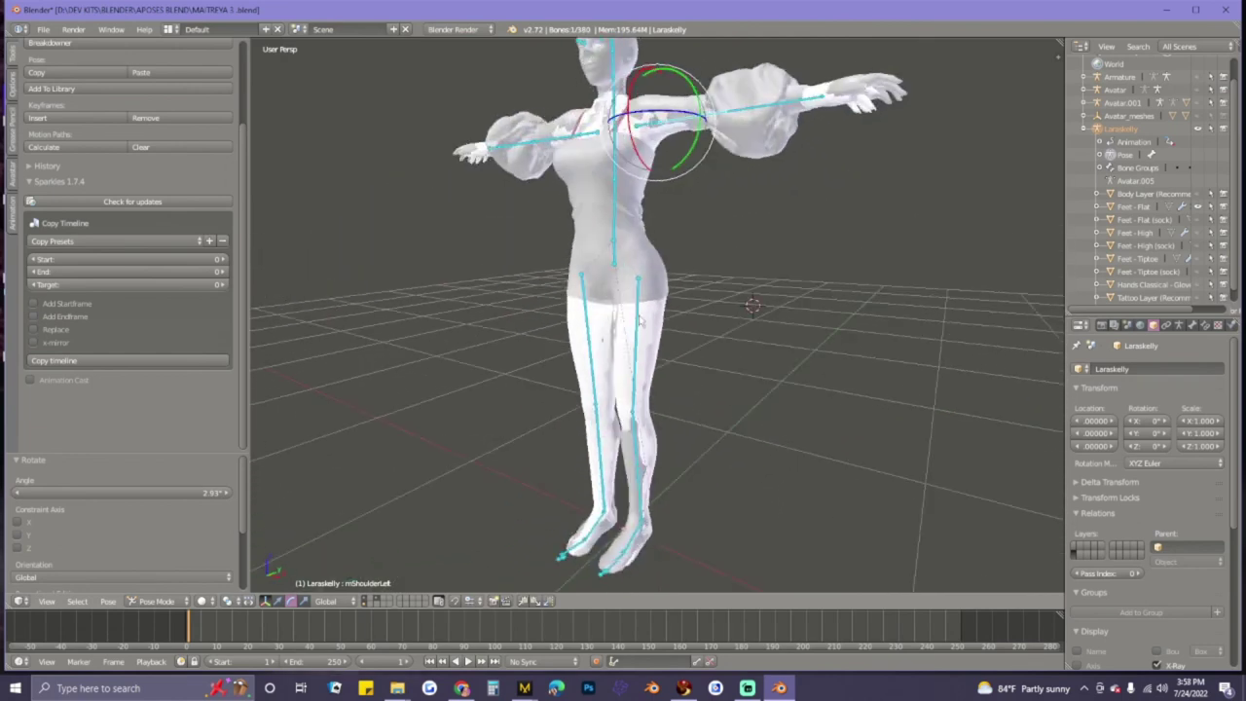
pyautogui.rightClick(635, 318)
pyautogui.moveTo(724, 394); pyautogui.dragTo(619, 394, button='middle')
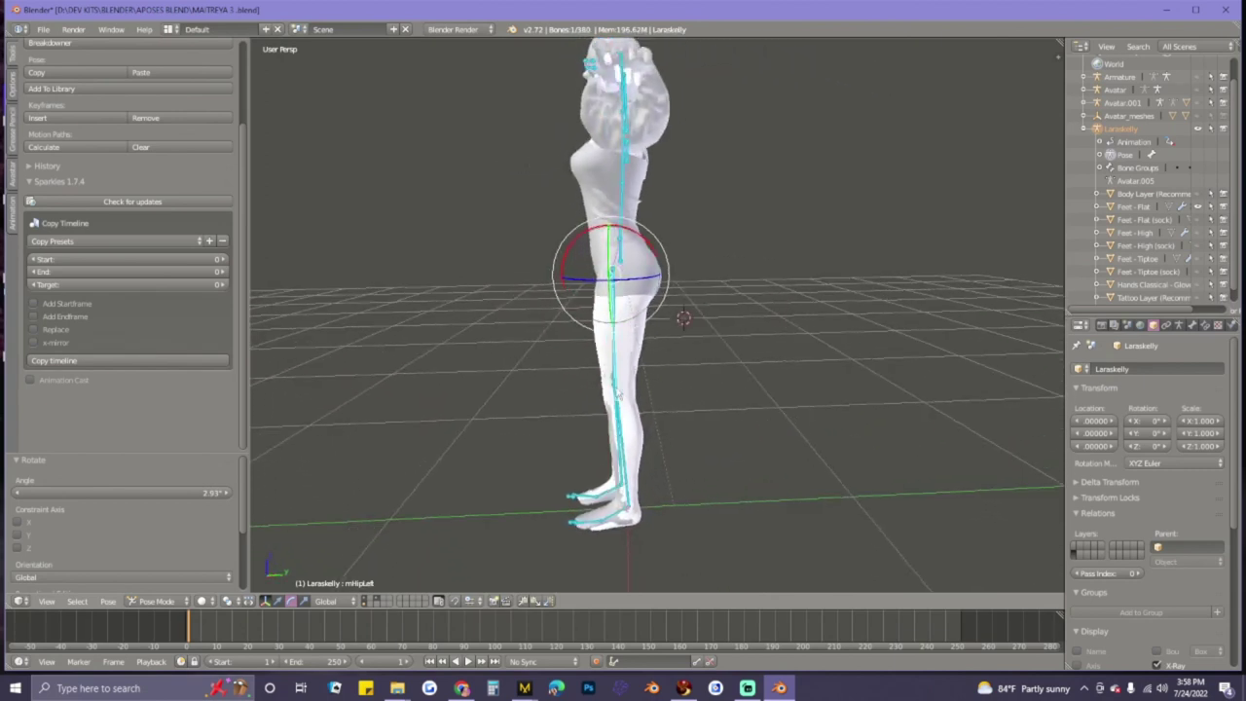
pyautogui.moveTo(664, 250); pyautogui.dragTo(663, 251)
pyautogui.moveTo(560, 259); pyautogui.dragTo(559, 268)
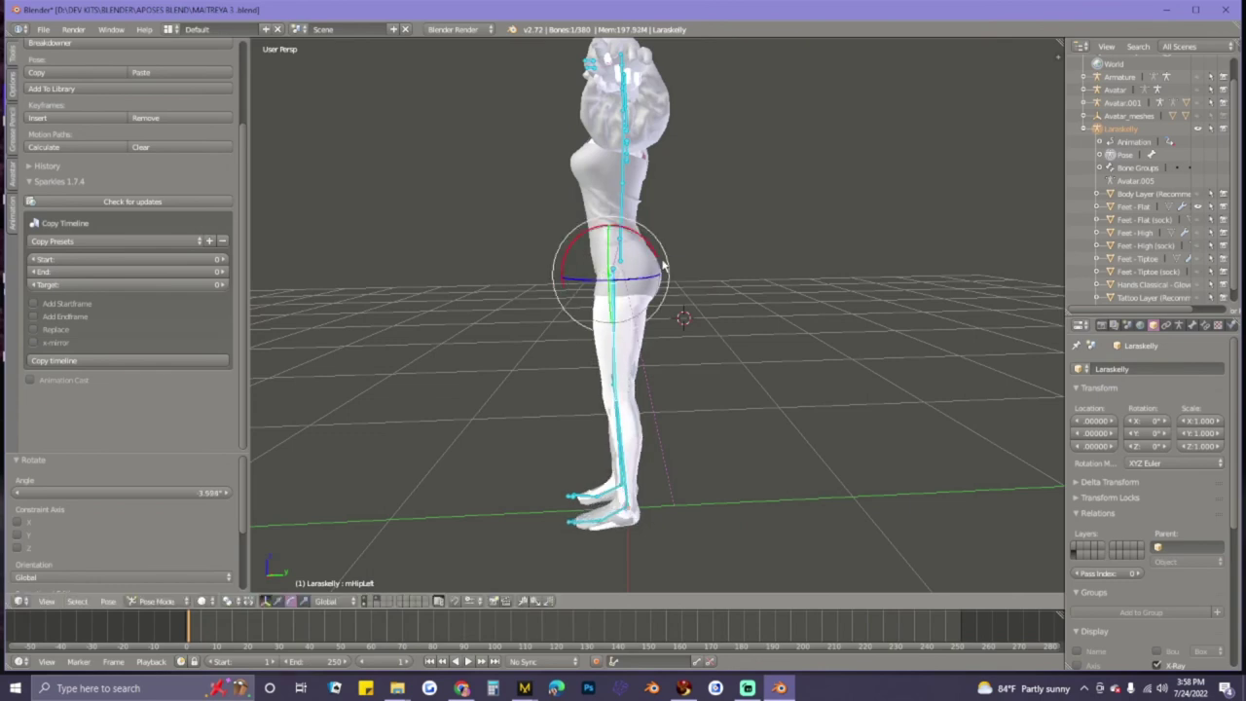
pyautogui.moveTo(666, 261); pyautogui.dragTo(645, 356)
# - Adjust the right hip bone's forward-backward rotation in side view to align the leg with the reference leg
pyautogui.moveTo(646, 357); pyautogui.dragTo(793, 359, button='middle')
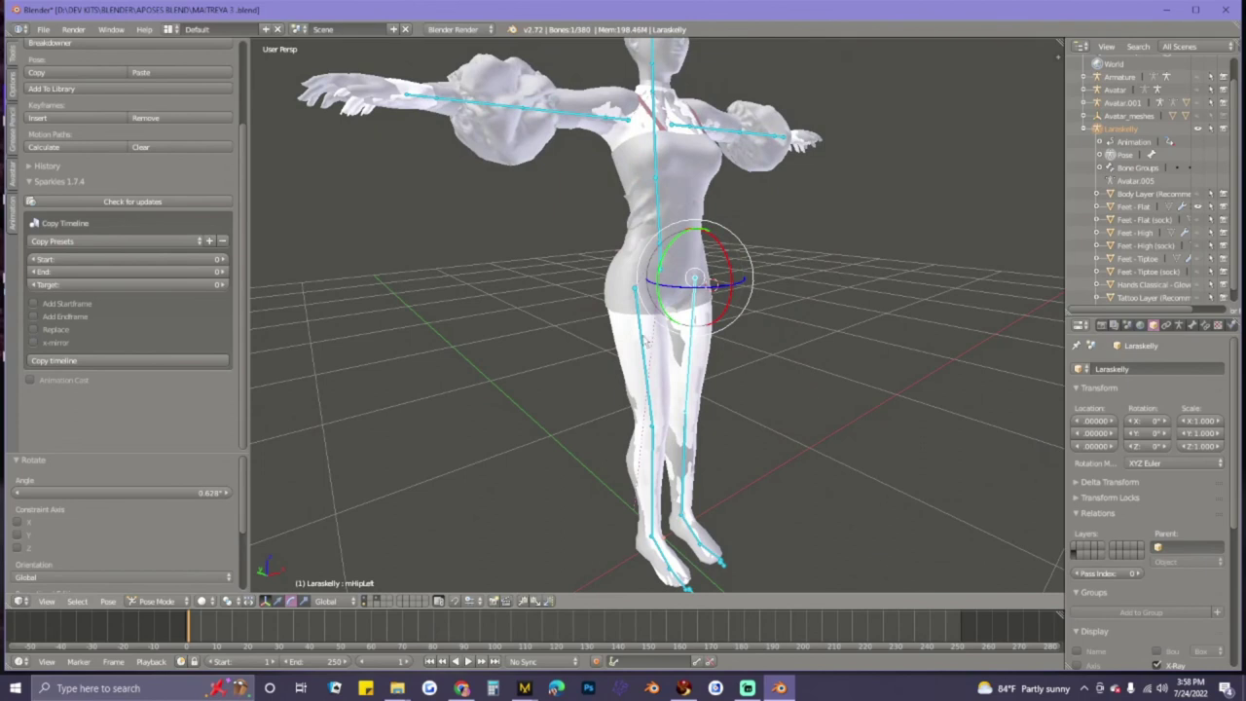
pyautogui.rightClick(647, 341)
pyautogui.moveTo(835, 395); pyautogui.dragTo(837, 325, button='middle')
pyautogui.moveTo(760, 273); pyautogui.dragTo(757, 273)
pyautogui.moveTo(648, 272); pyautogui.dragTo(647, 265)
pyautogui.moveTo(719, 310); pyautogui.dragTo(697, 351, button='middle')
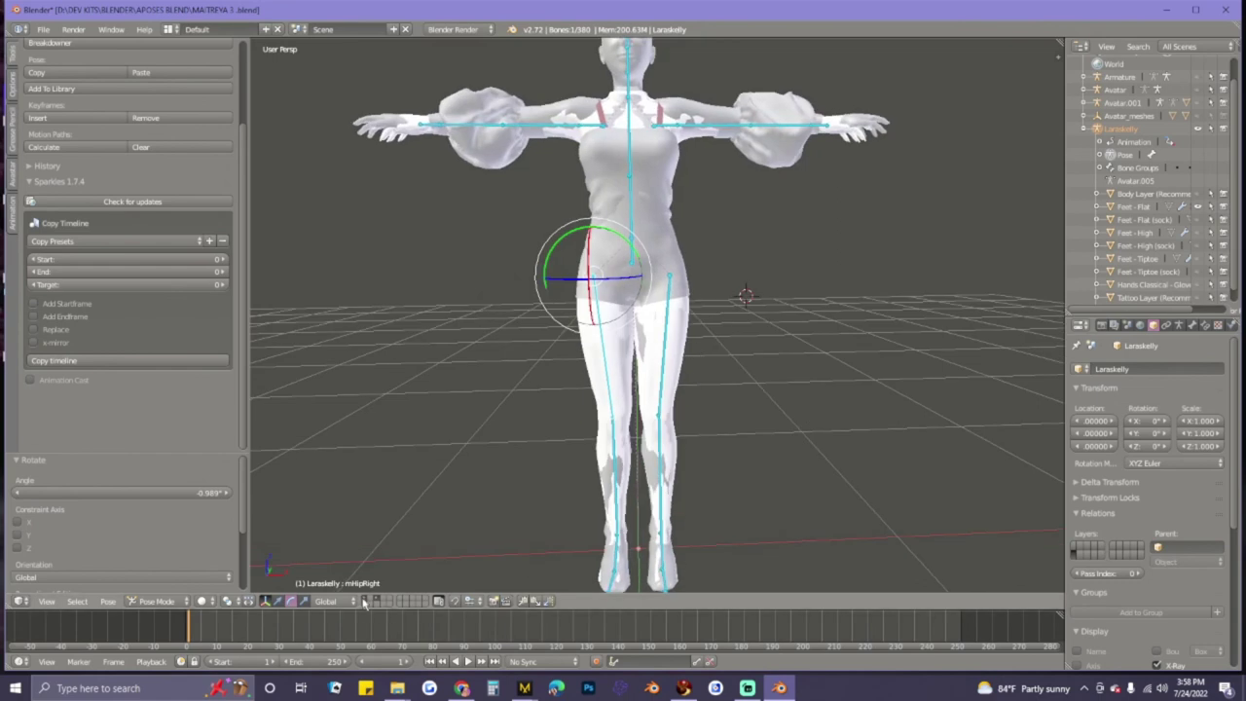
# - Show only the romper's layer, duplicate the Feet - Flat mesh's Armature modifier, and apply the first copy
pyautogui.click(363, 598)
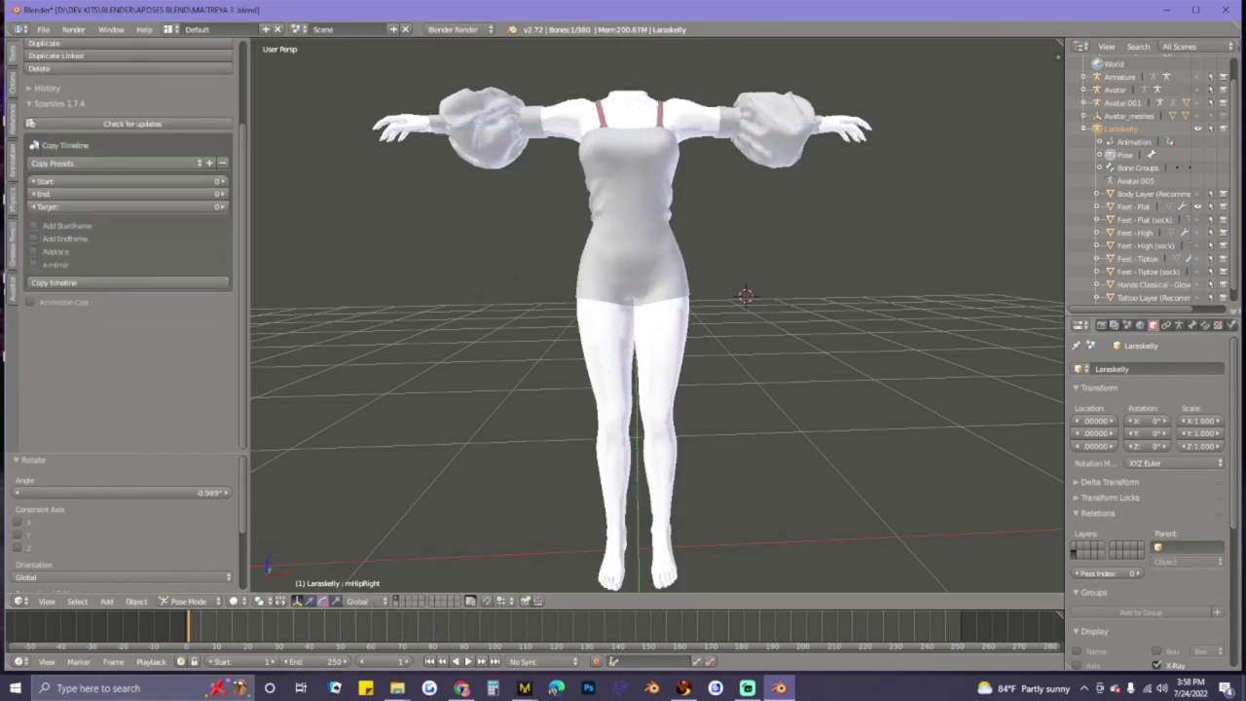
pyautogui.moveTo(887, 378); pyautogui.dragTo(879, 373, button='middle')
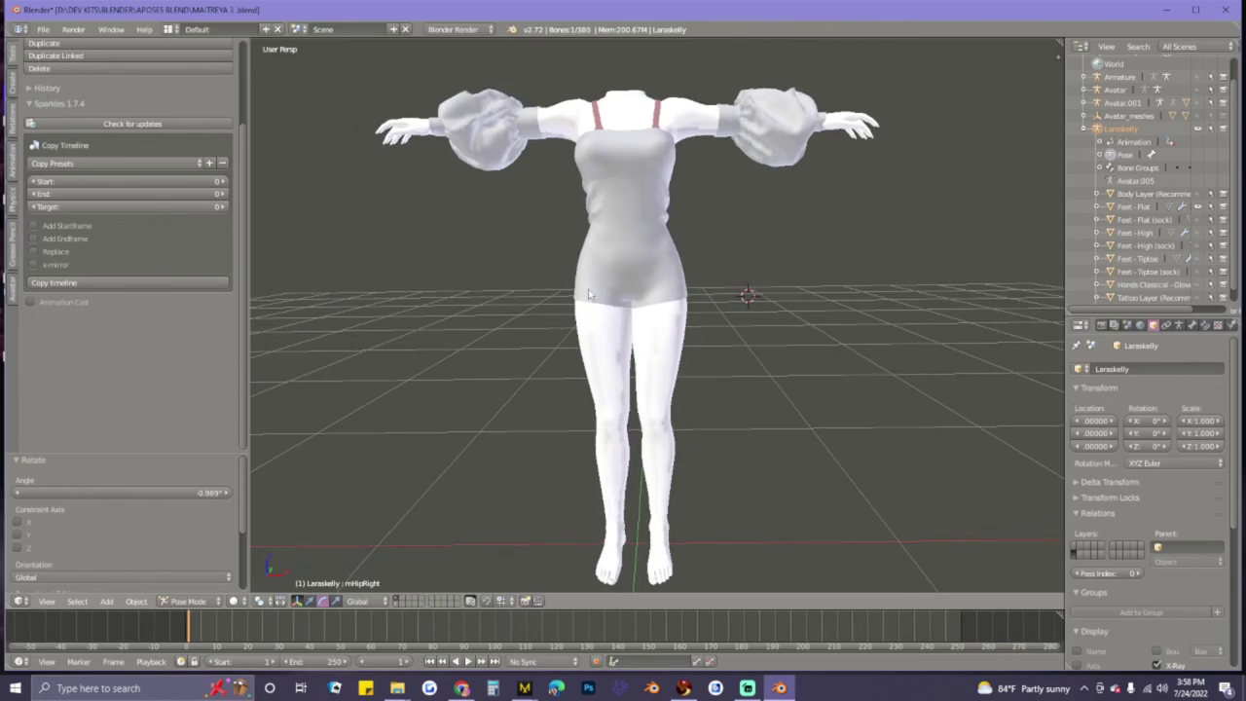
pyautogui.rightClick(634, 250)
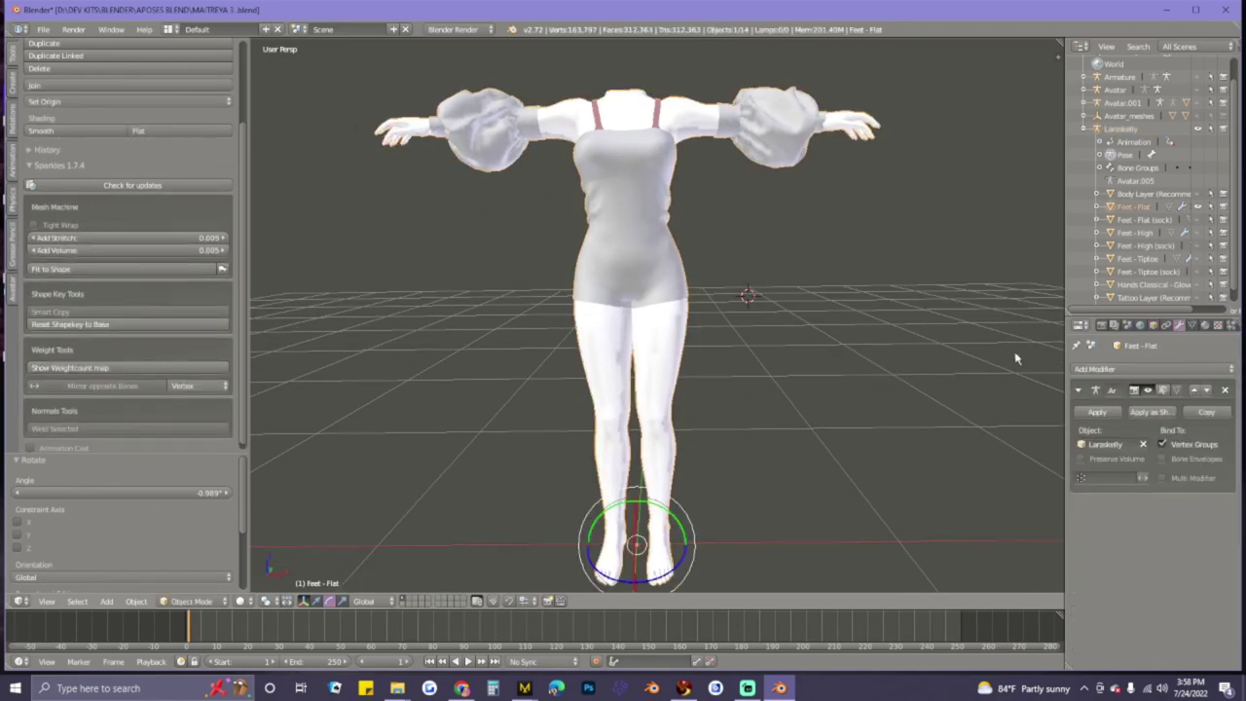
pyautogui.click(1206, 413)
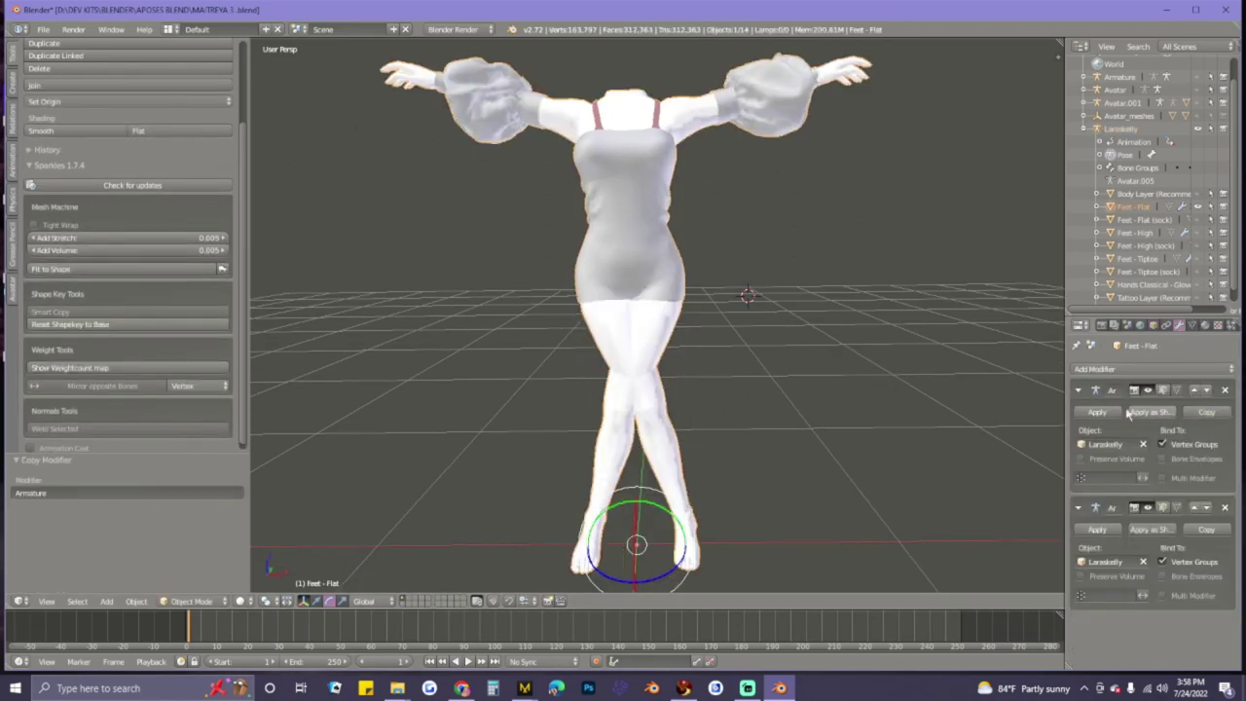
pyautogui.click(1097, 413)
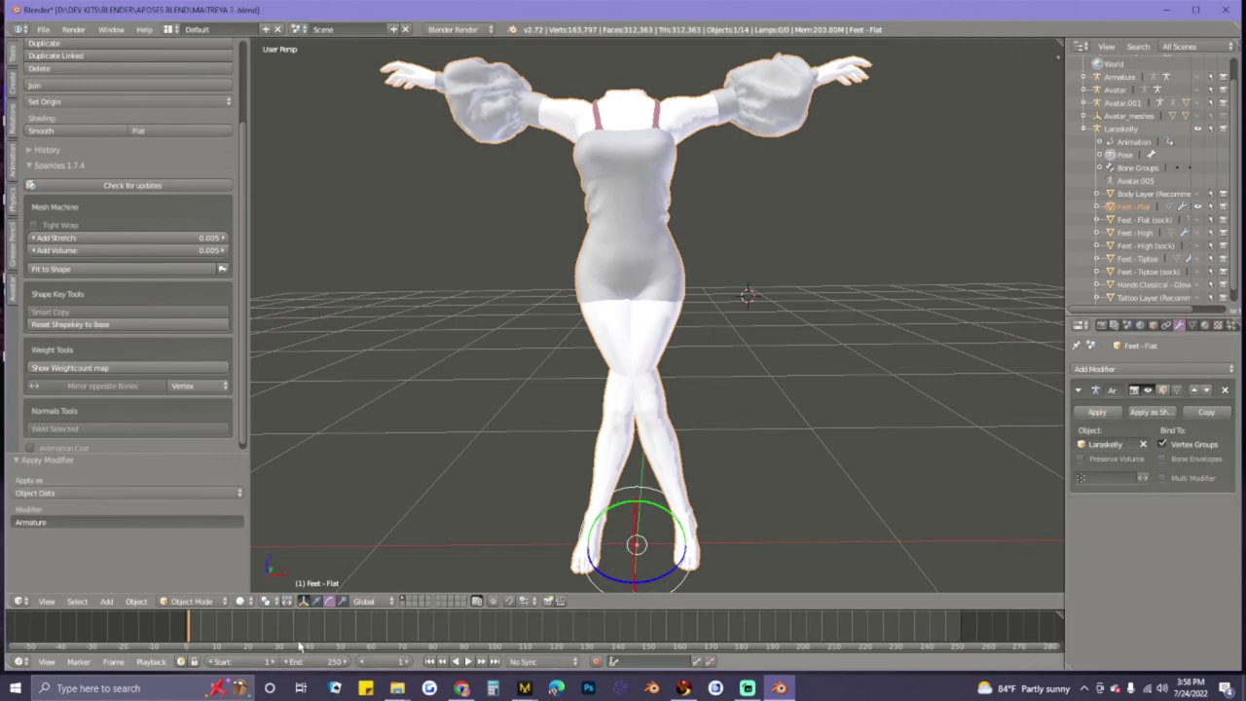
# - Display the Laraskelly armature's layer together with the mesh and apply the armature's current pose as its rest pose
pyautogui.click(404, 604)
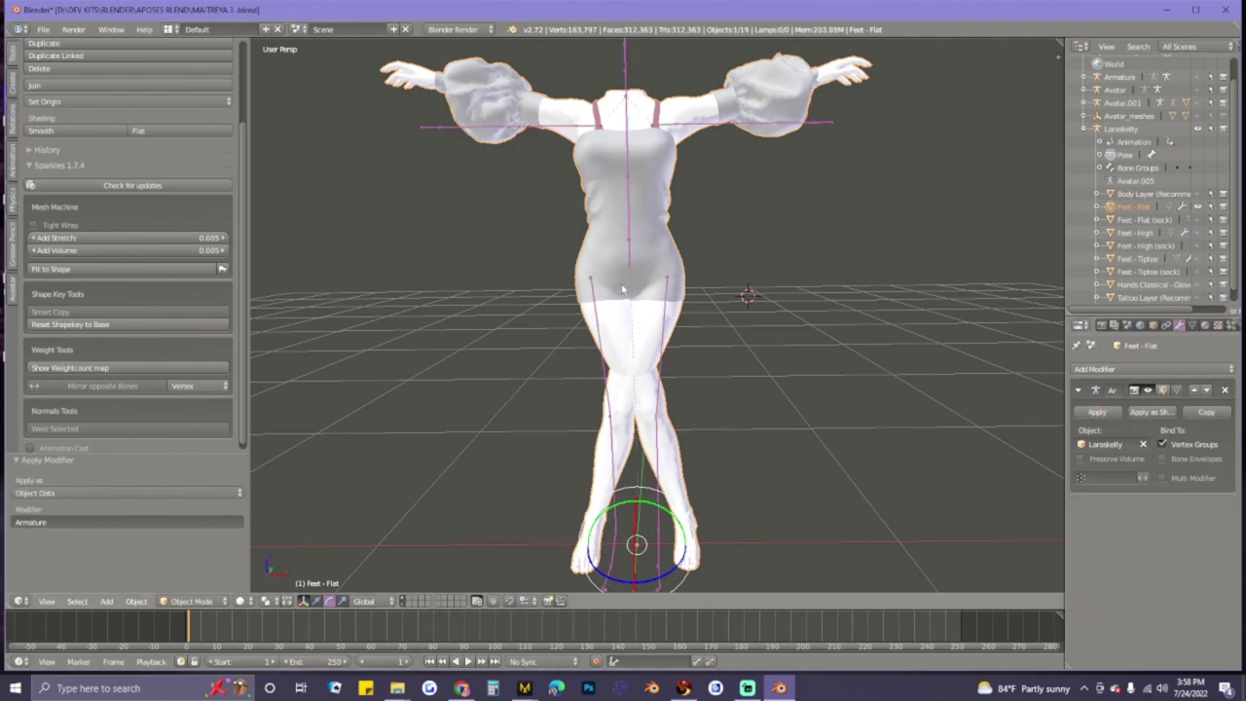
pyautogui.rightClick(625, 68)
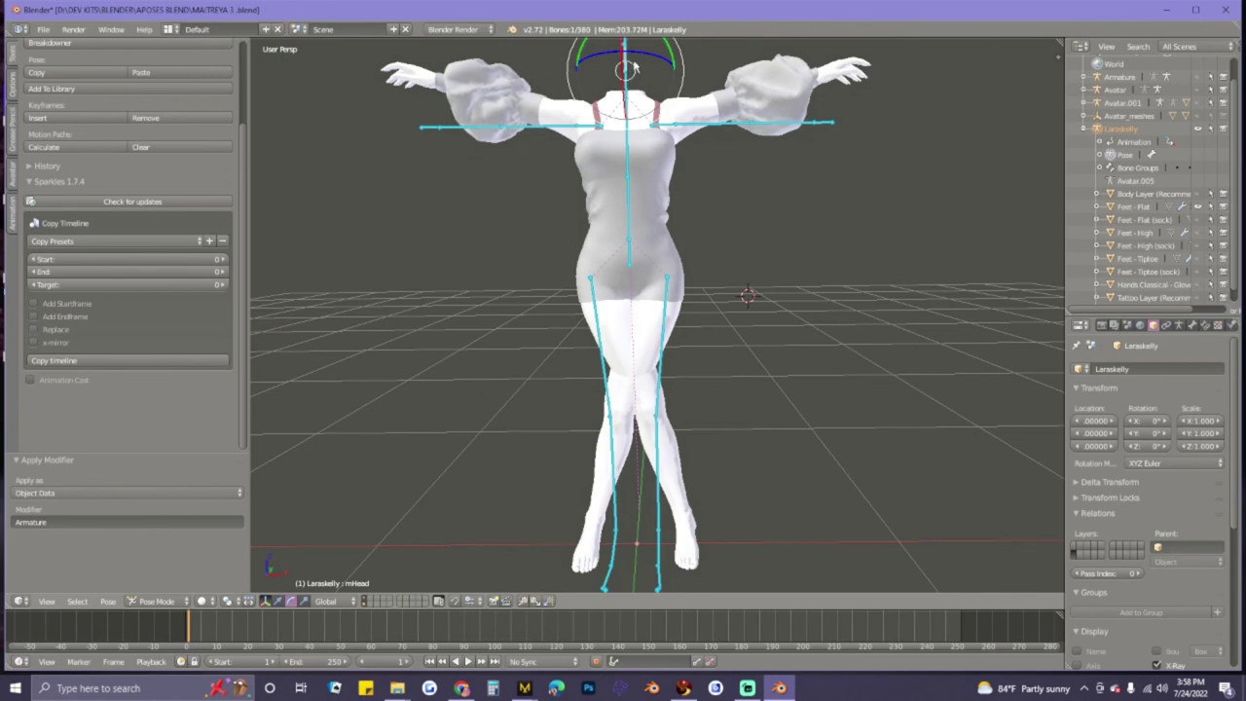
pyautogui.click(108, 600)
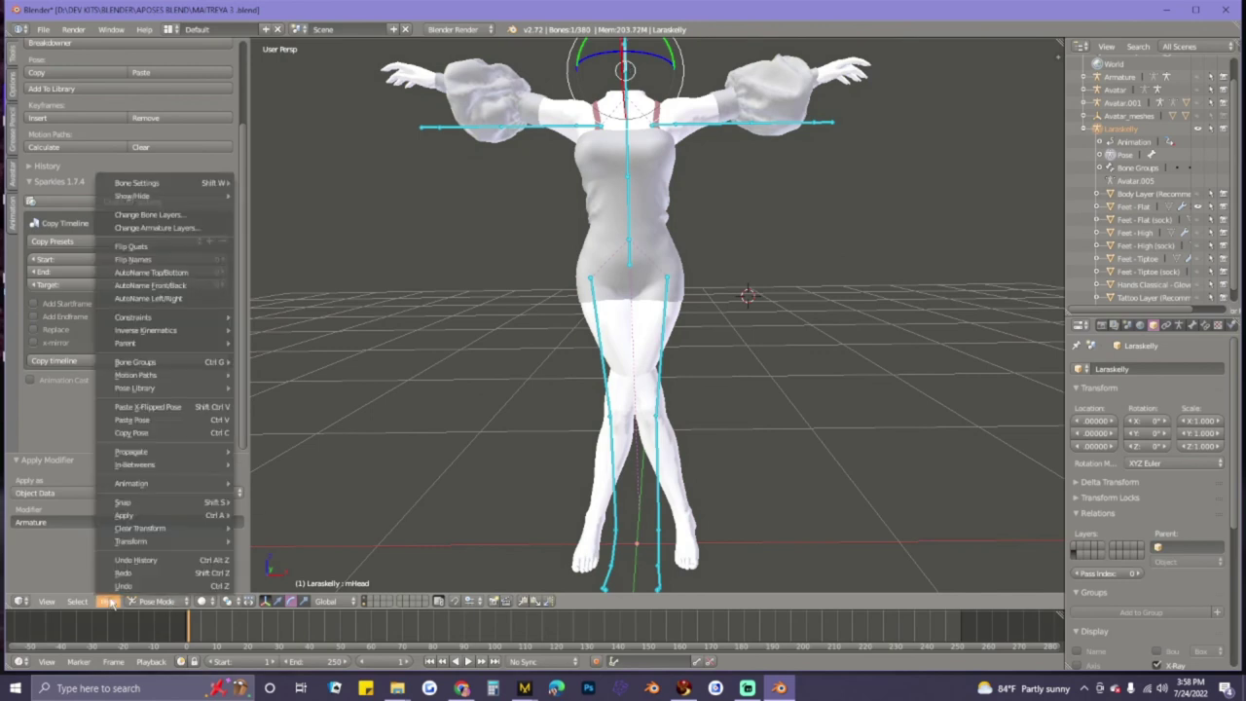
pyautogui.moveTo(115, 517)
pyautogui.click(276, 518)
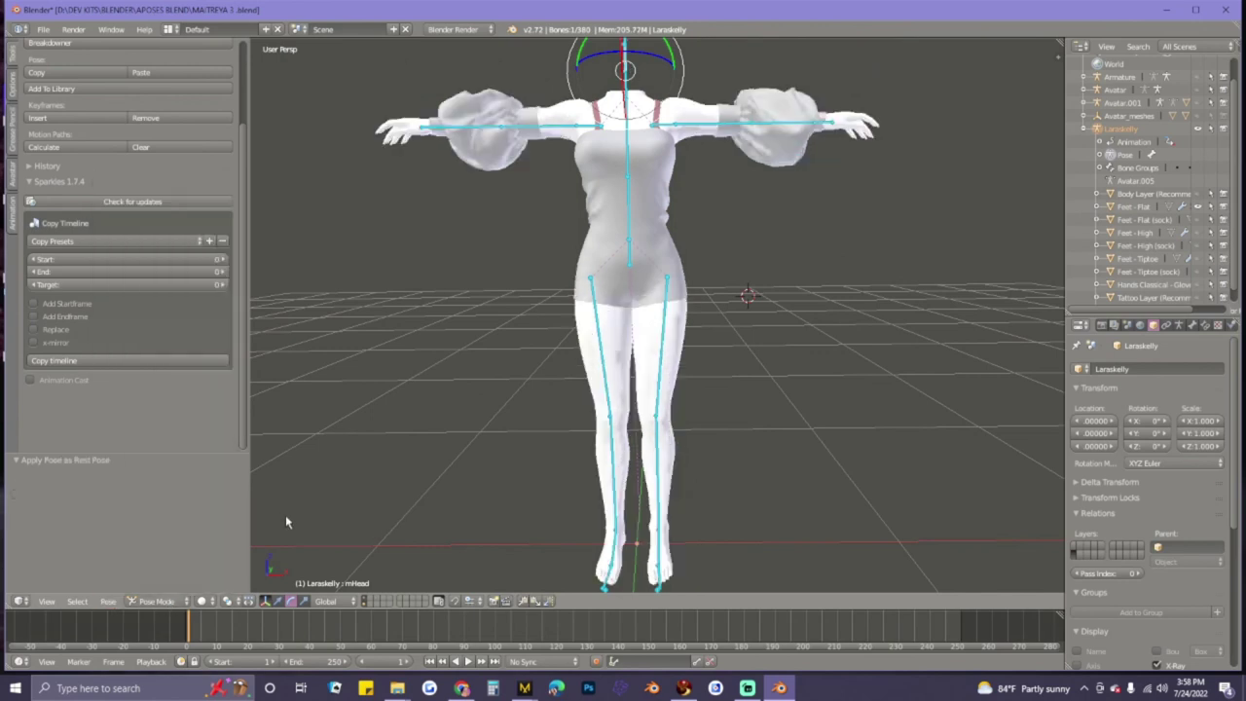
# - Test the rig by rotating the left hip bone outward, and undo the rotation
pyautogui.scroll(2, 746, 402)
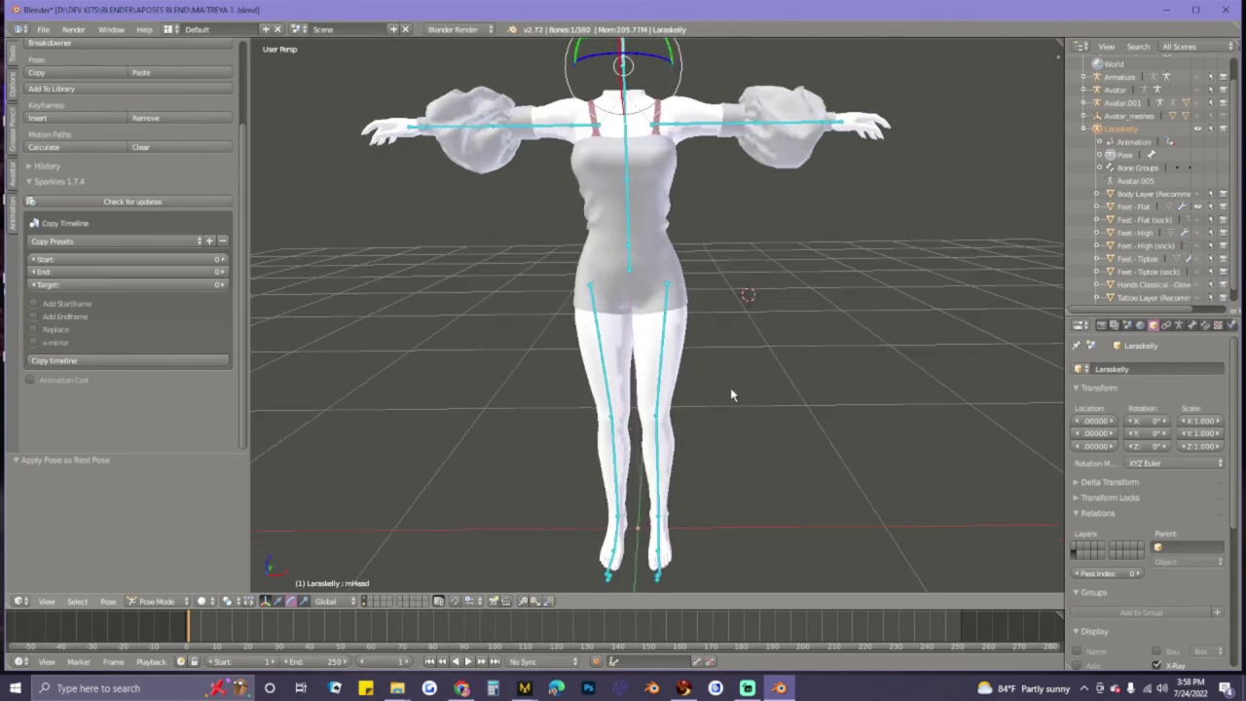
pyautogui.rightClick(663, 347)
pyautogui.press('r')
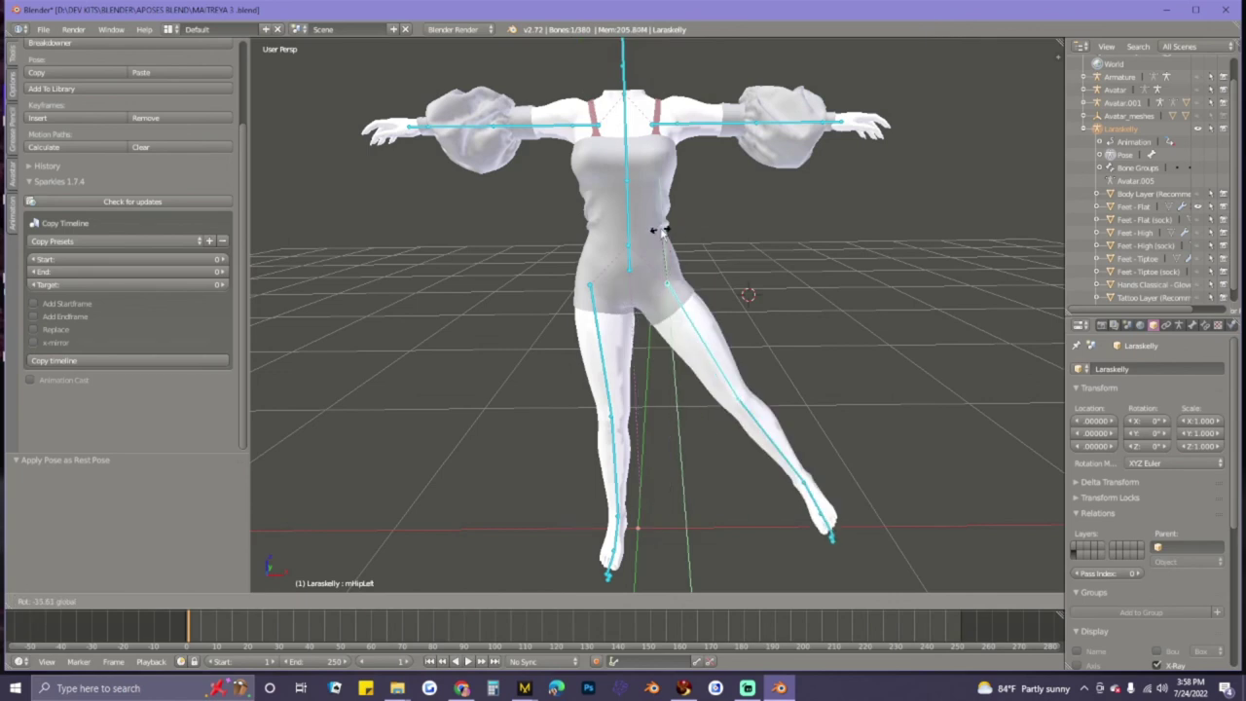
pyautogui.click(632, 236)
pyautogui.moveTo(654, 251); pyautogui.dragTo(728, 329, button='middle')
pyautogui.hotkey('ctrl', 'z')
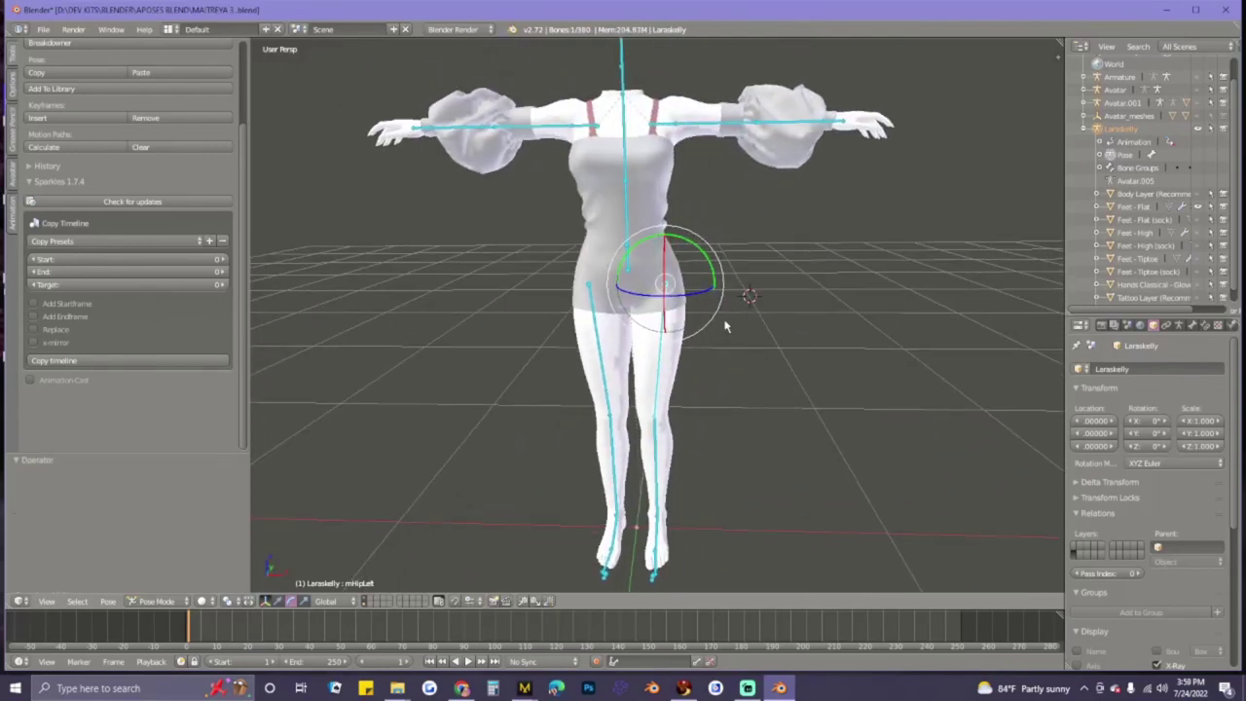
# - Select the Feet - Flat mesh and enter Edit Mode on it
pyautogui.rightClick(654, 205)
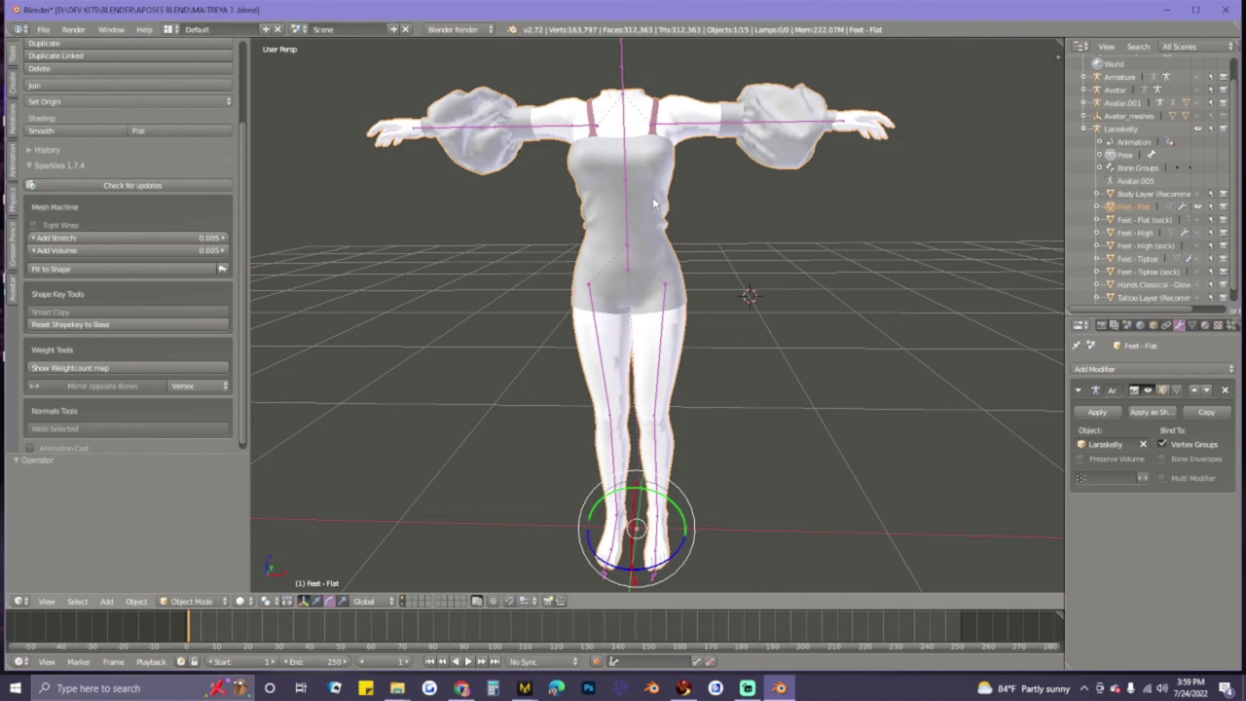
pyautogui.press('Tab')
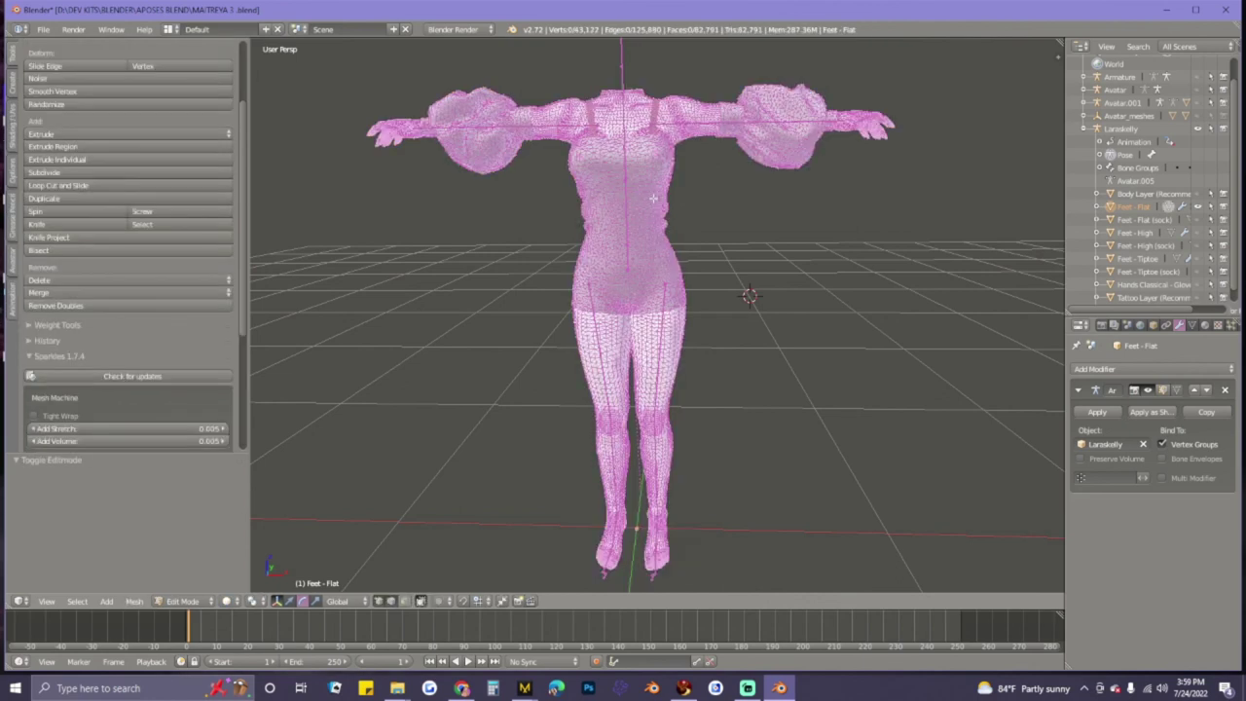
pyautogui.press('l')
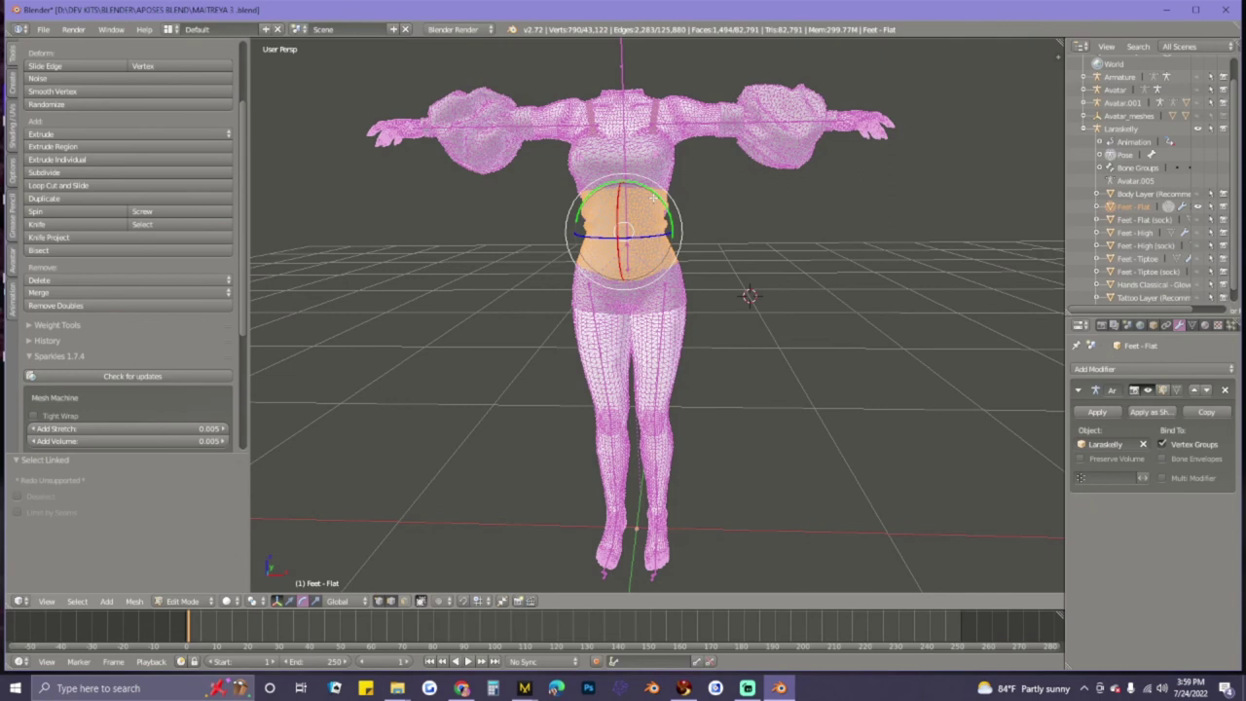
pyautogui.press('l')
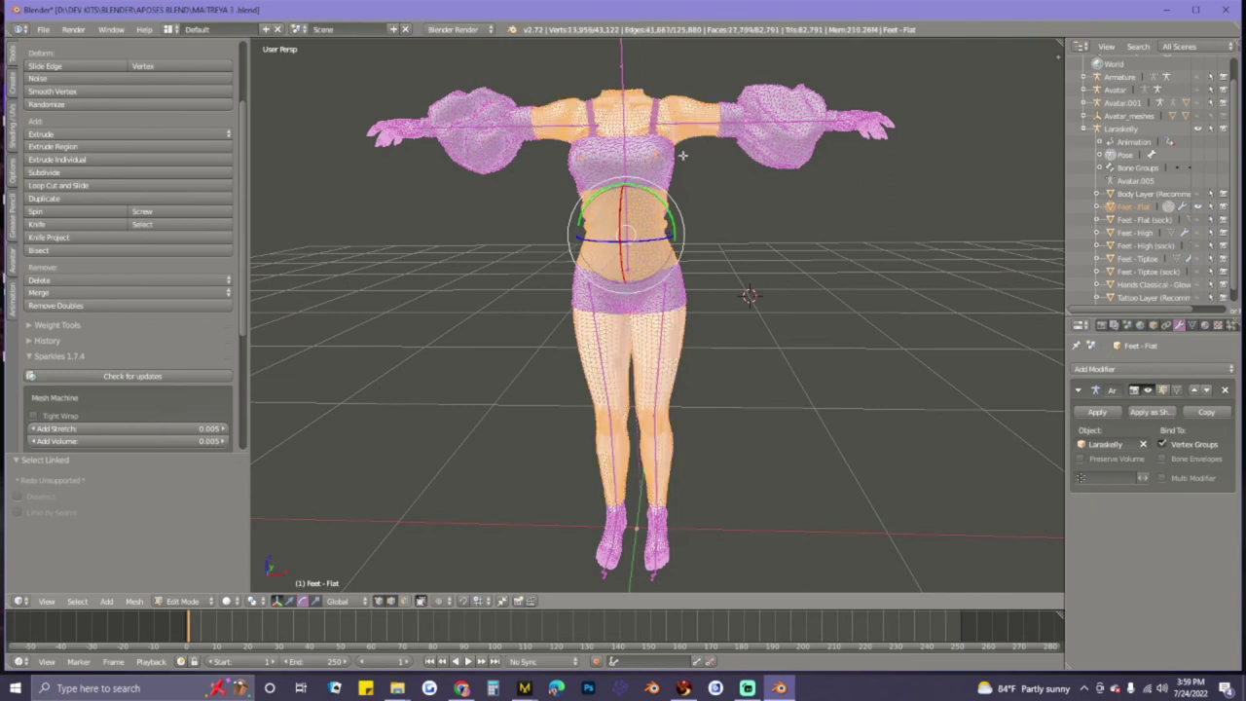
pyautogui.press('a')
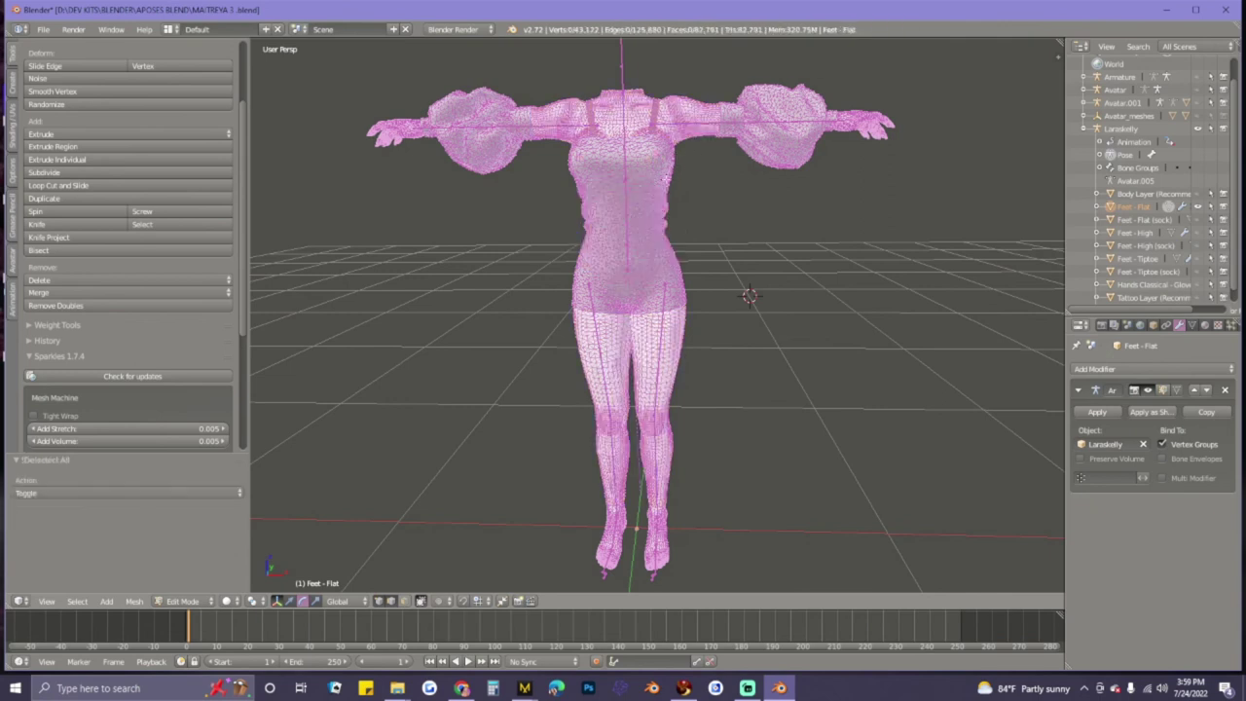
pyautogui.press('l')
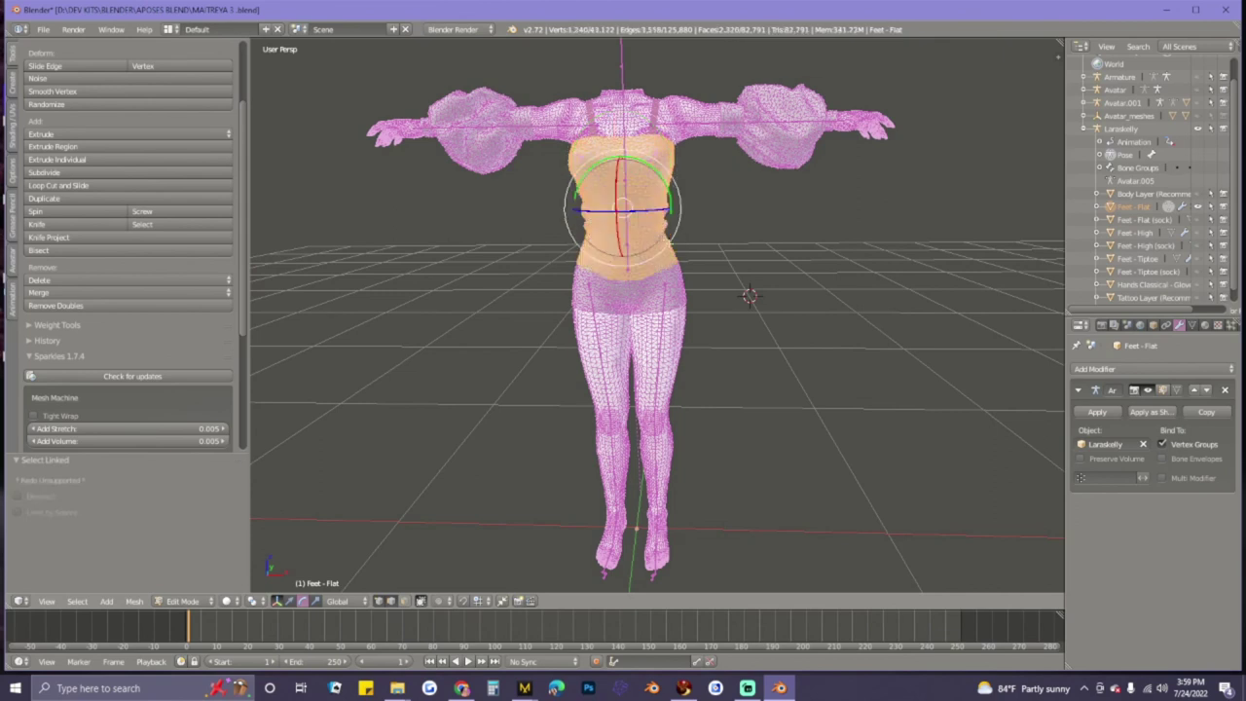
pyautogui.press('l')
pyautogui.press('l')
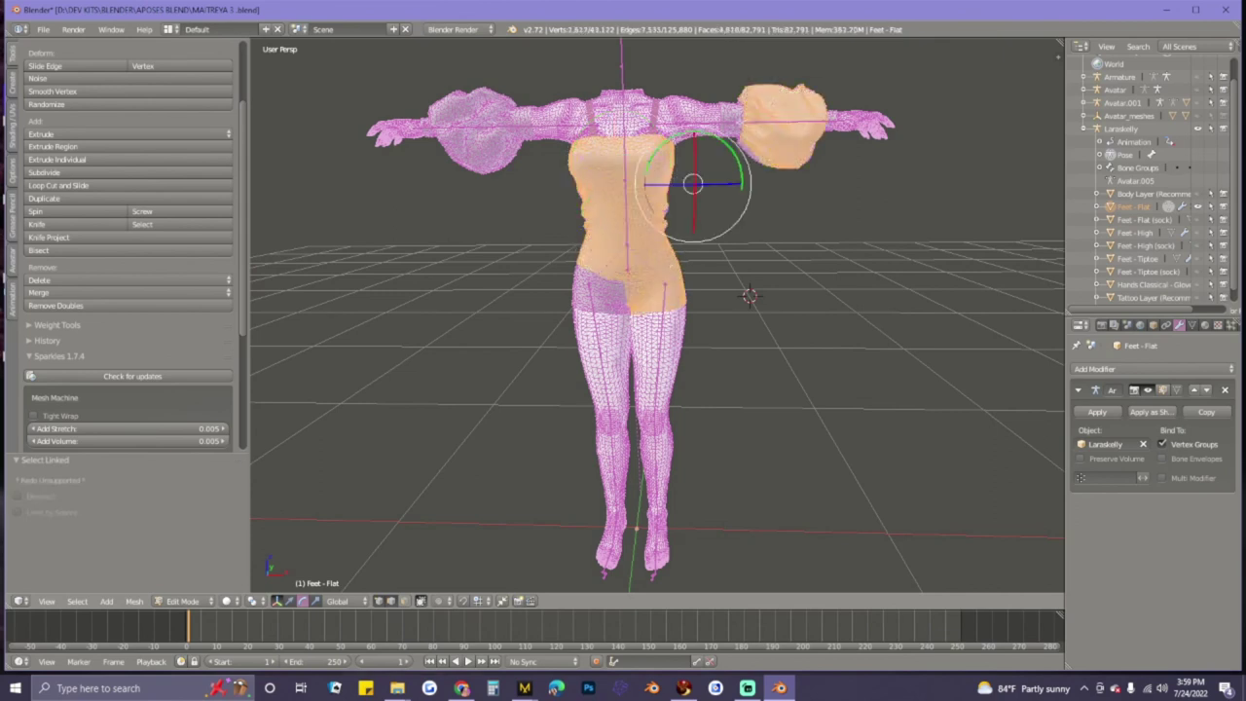
pyautogui.press('l')
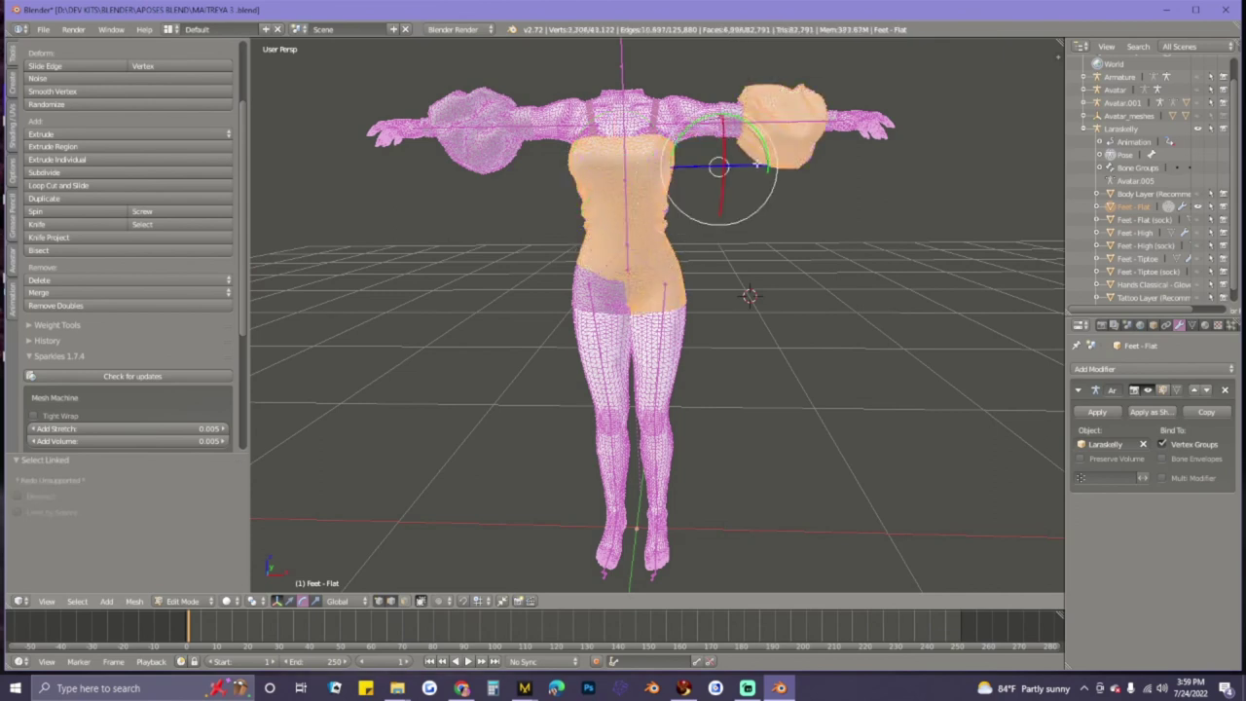
pyautogui.press('l')
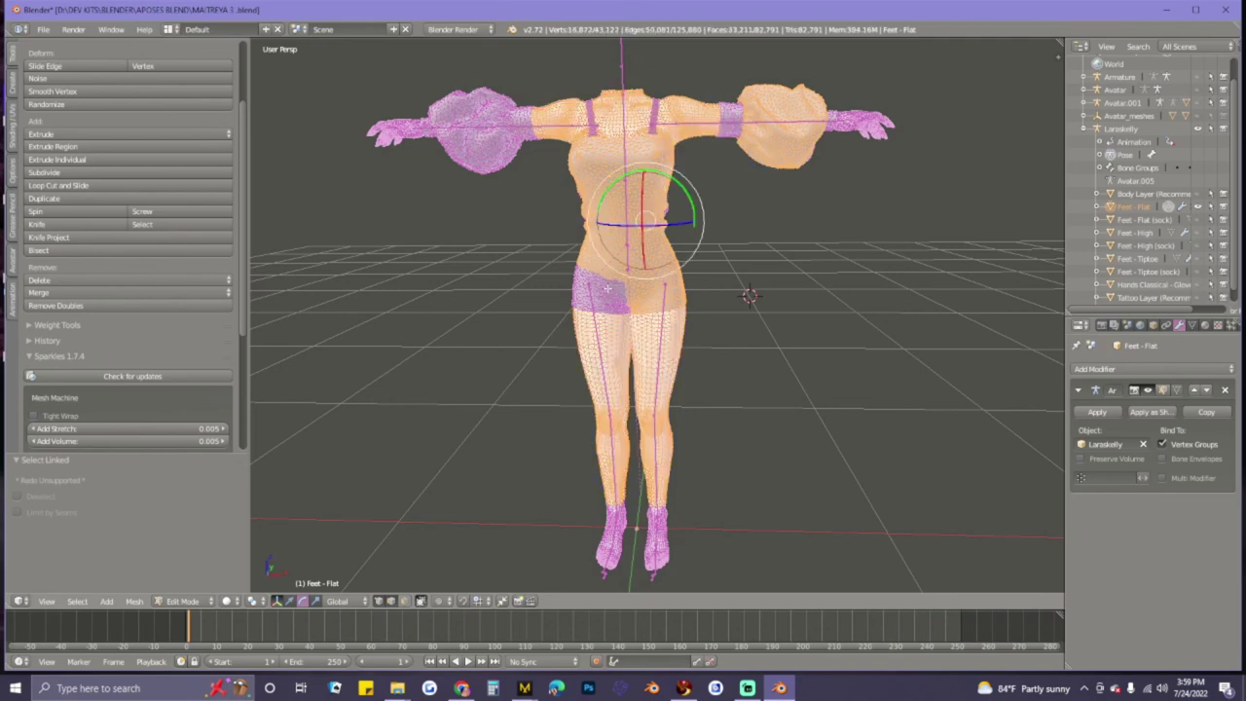
pyautogui.press('l')
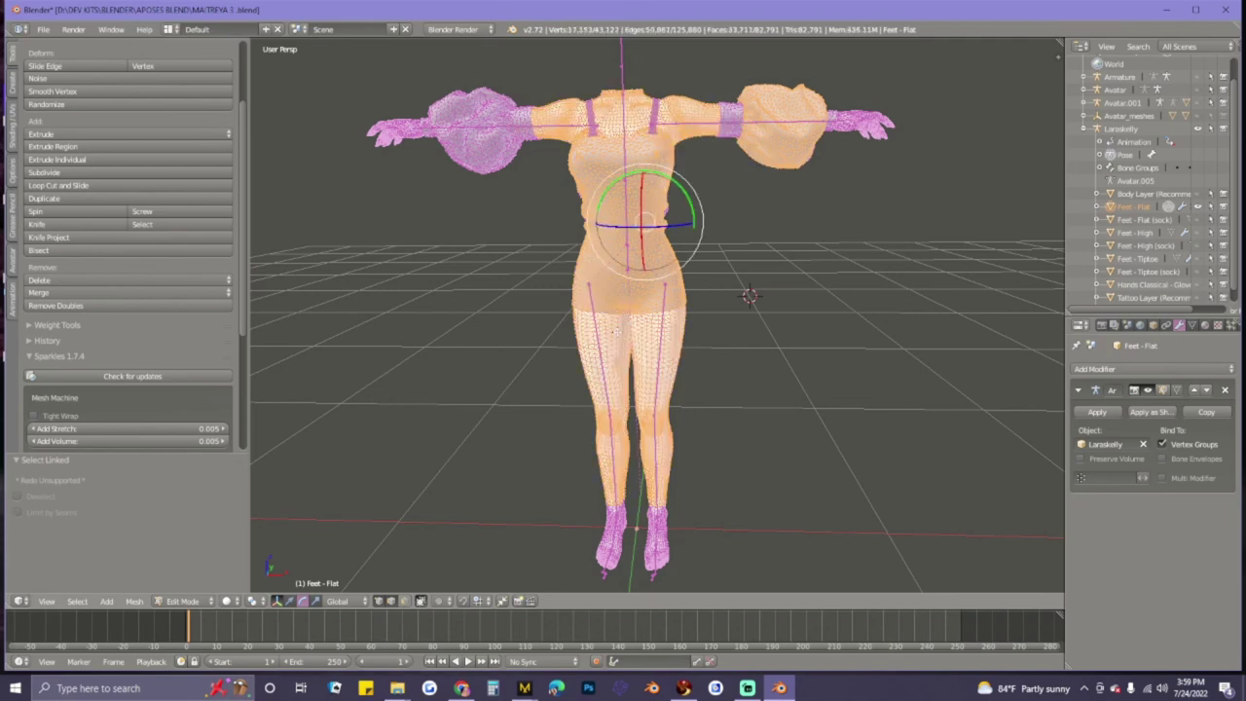
pyautogui.press('a')
# - Select the romper's front bodice and shorts panels together with the puffed sleeve pieces as linked geometry
pyautogui.scroll(3, 598, 255)
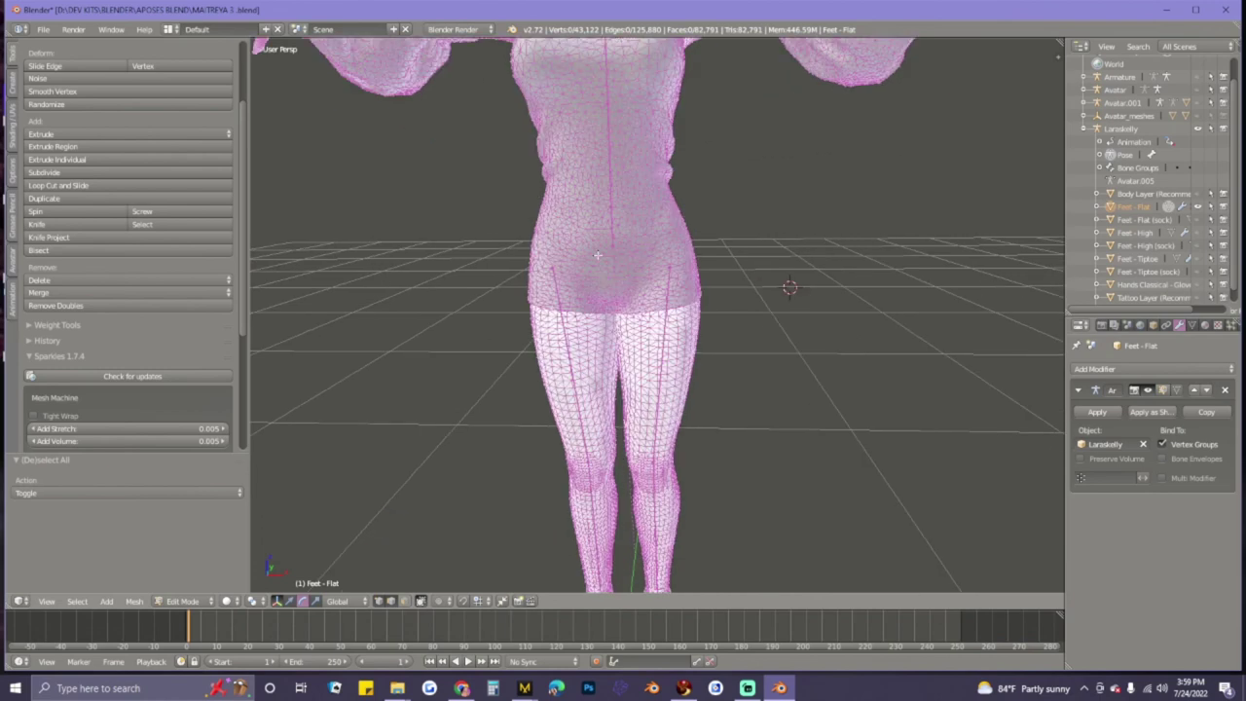
pyautogui.press('l')
pyautogui.press('l')
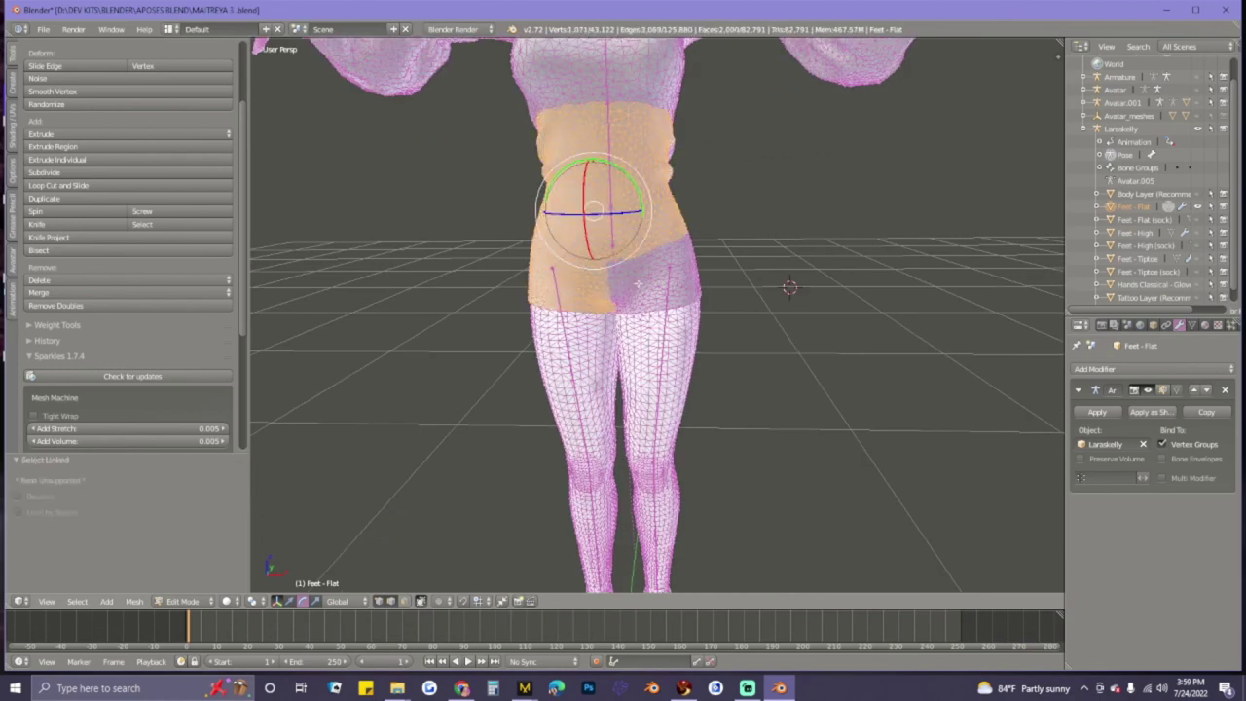
pyautogui.press('l')
pyautogui.press('l')
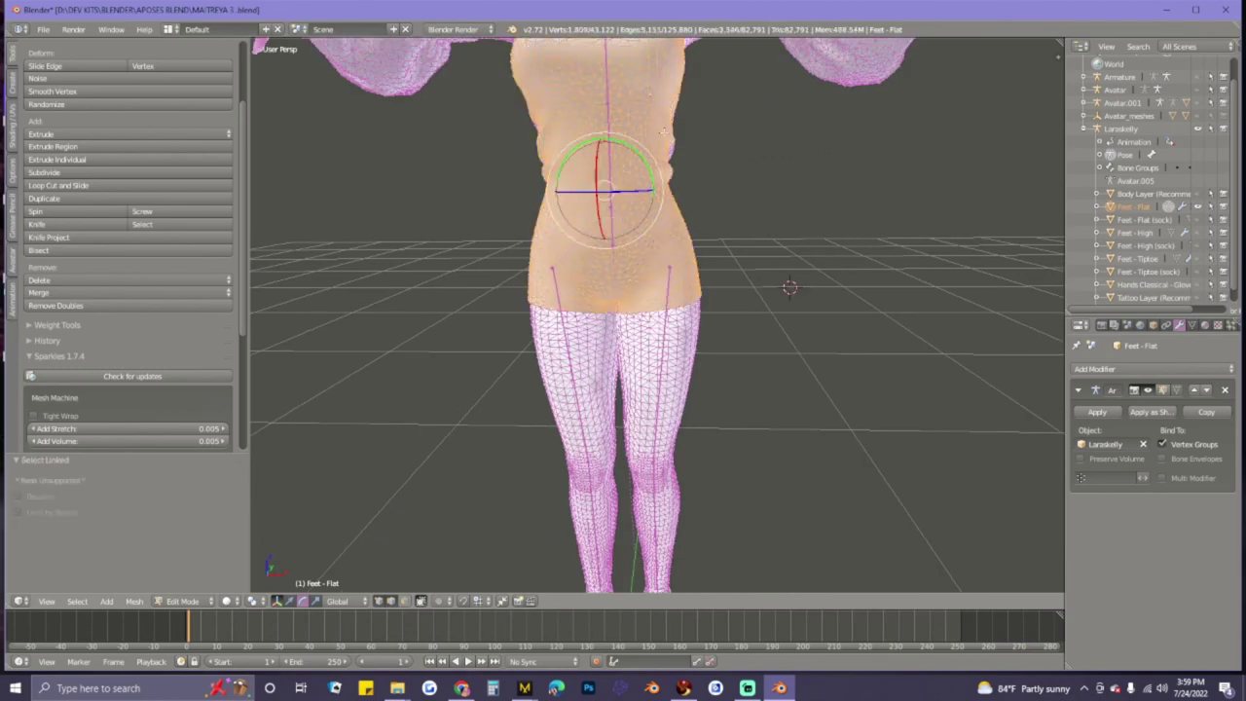
pyautogui.press('l')
pyautogui.press('l')
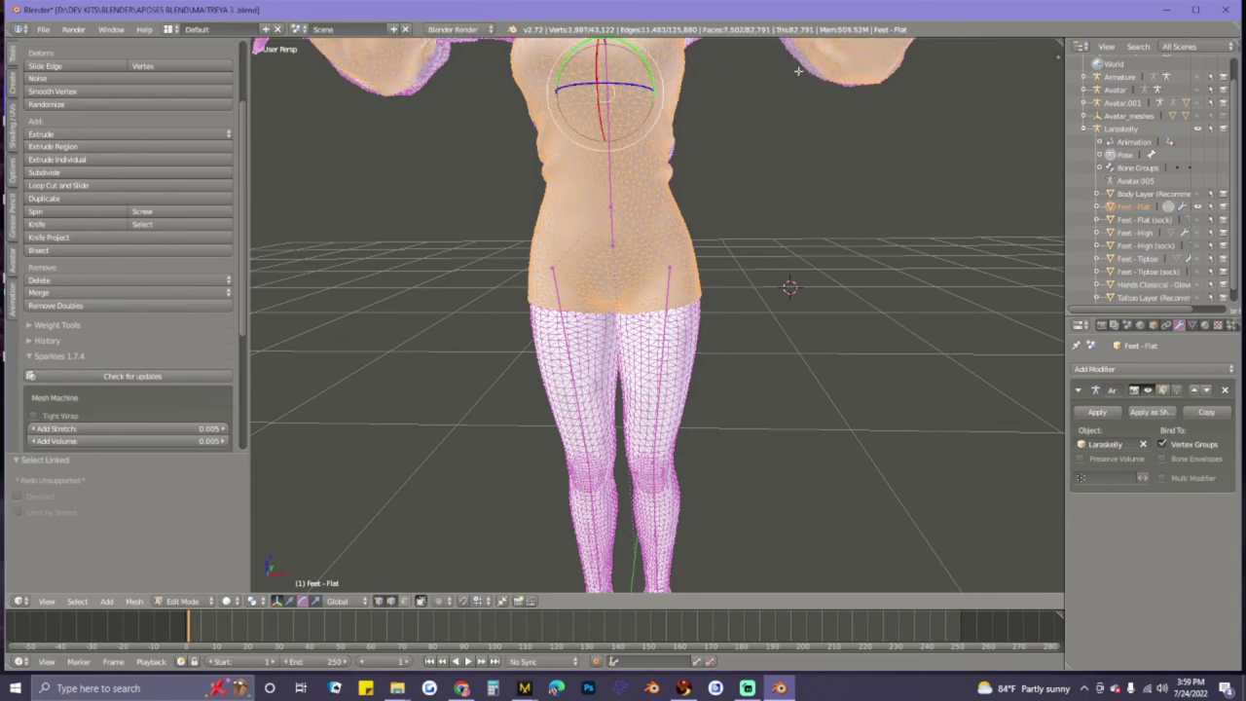
pyautogui.press('l')
# - Add the romper's back bodice and back shorts panels, and the backs of the puffed sleeves, to the linked selection
pyautogui.moveTo(727, 148); pyautogui.dragTo(788, 186, button='middle')
pyautogui.press('l')
pyautogui.press('l')
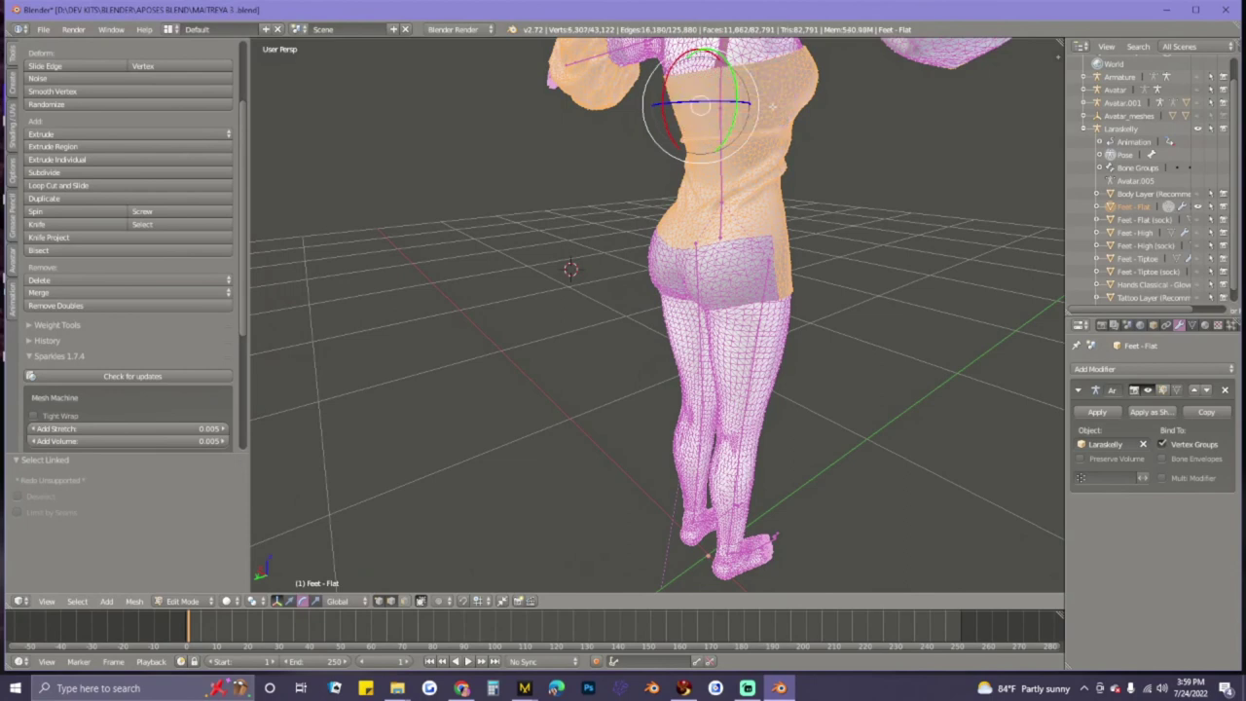
pyautogui.press('l')
pyautogui.press('l')
pyautogui.moveTo(739, 265); pyautogui.dragTo(818, 124, button='middle')
pyautogui.press('l')
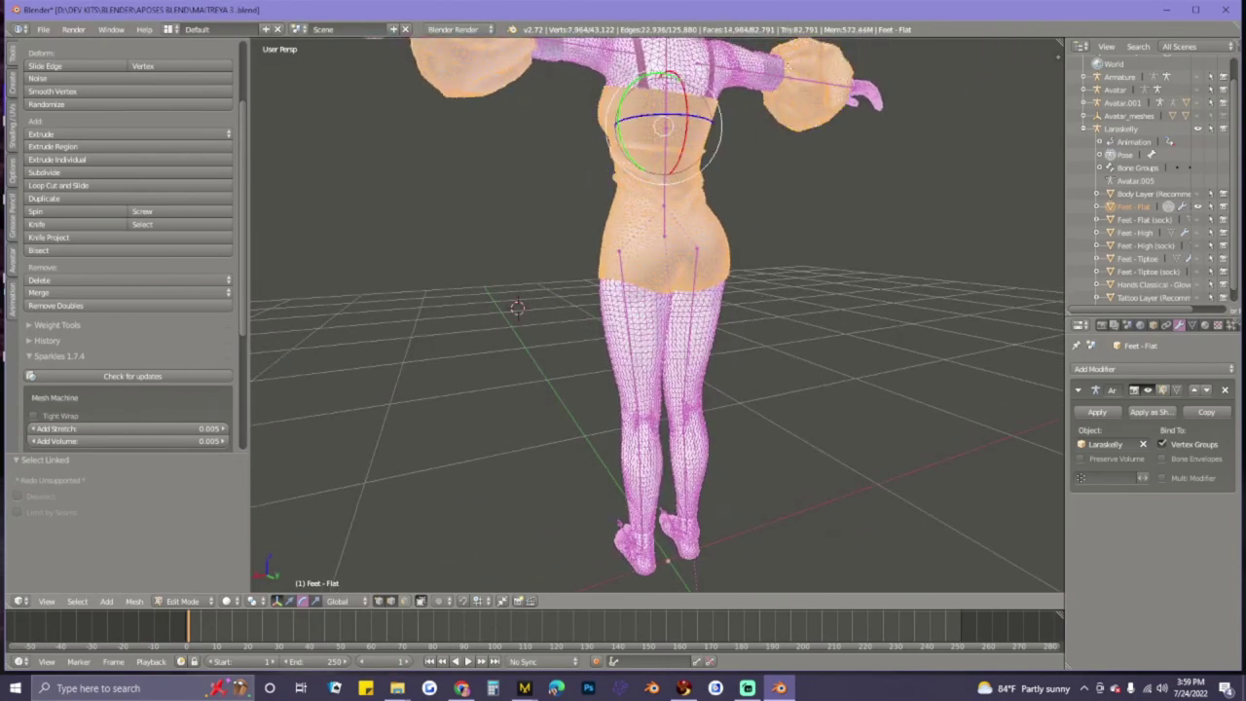
# - Extend the linked selection with the shoulder straps and the right sleeve's inner cuff, leaving the body unselected
pyautogui.press('l')
pyautogui.press('l')
pyautogui.press('l')
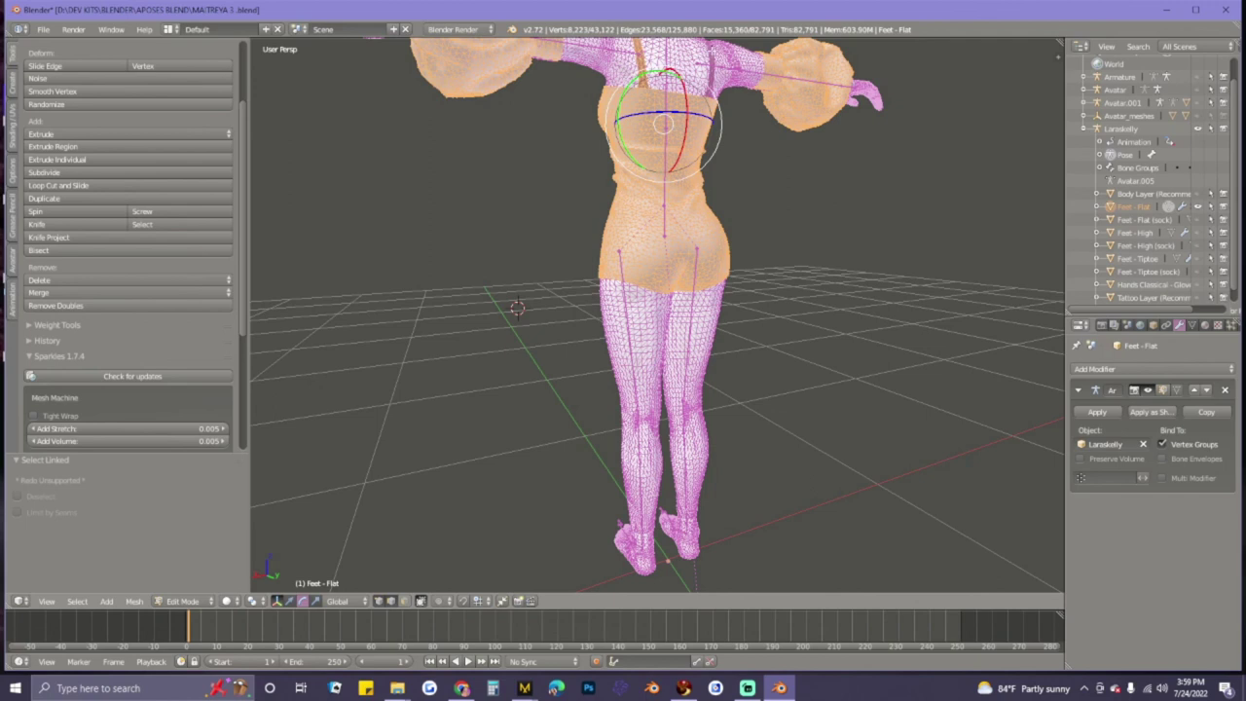
pyautogui.press('l')
pyautogui.moveTo(708, 140); pyautogui.dragTo(918, 156, button='middle')
pyautogui.scroll(-2, 795, 152)
pyautogui.moveTo(795, 153); pyautogui.dragTo(897, 173, button='middle')
pyautogui.scroll(2, 559, 121)
pyautogui.scroll(-2, 559, 127)
# - Add the remaining cuff bands of both sleeves and any leftover romper pieces to the linked selection
pyautogui.press('l')
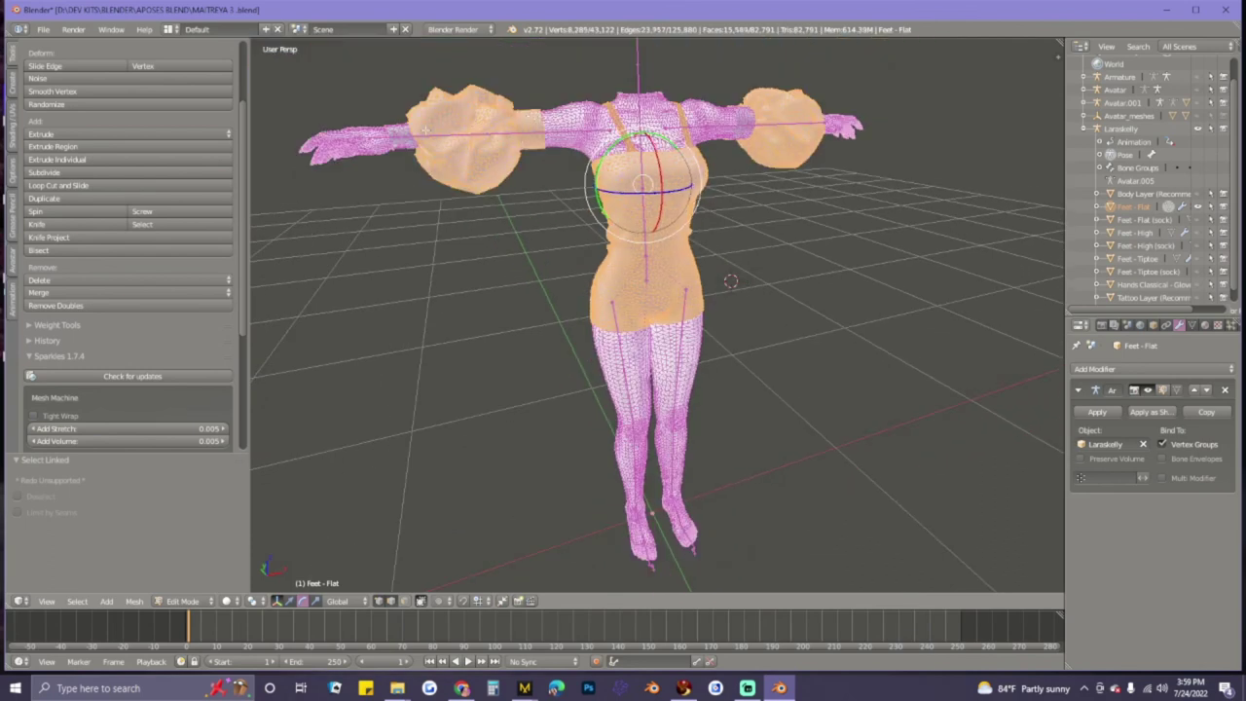
pyautogui.press('l')
pyautogui.press('l')
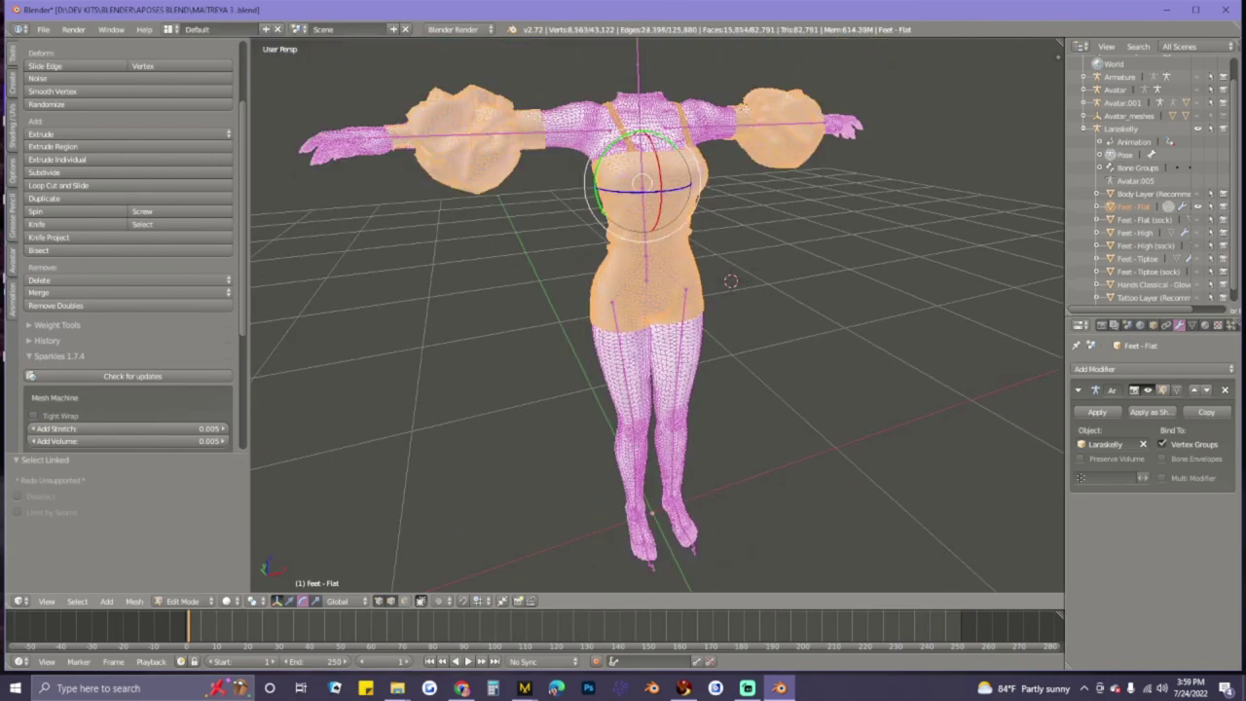
pyautogui.moveTo(749, 128); pyautogui.dragTo(701, 176, button='middle')
pyautogui.press('l')
pyautogui.press('l')
pyautogui.press('l')
pyautogui.moveTo(859, 181); pyautogui.dragTo(623, 171, button='middle')
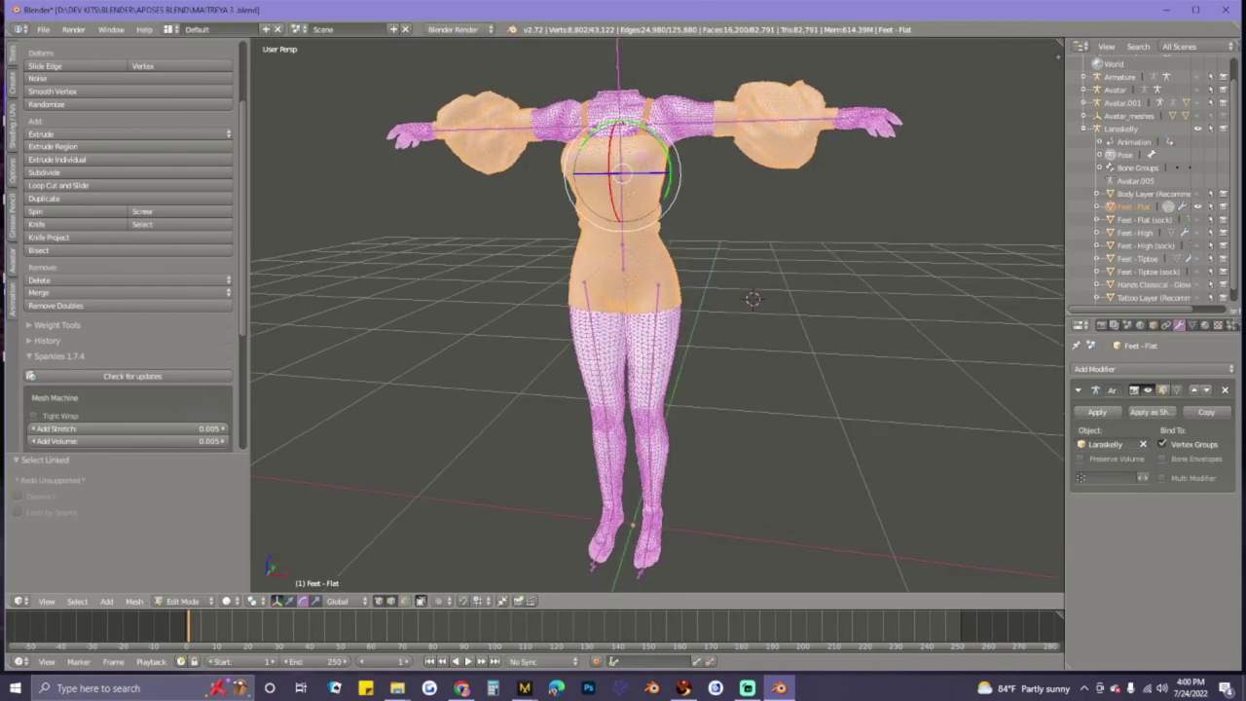
# - Separate the selected romper geometry into its own object and return to Object Mode
pyautogui.press('p')
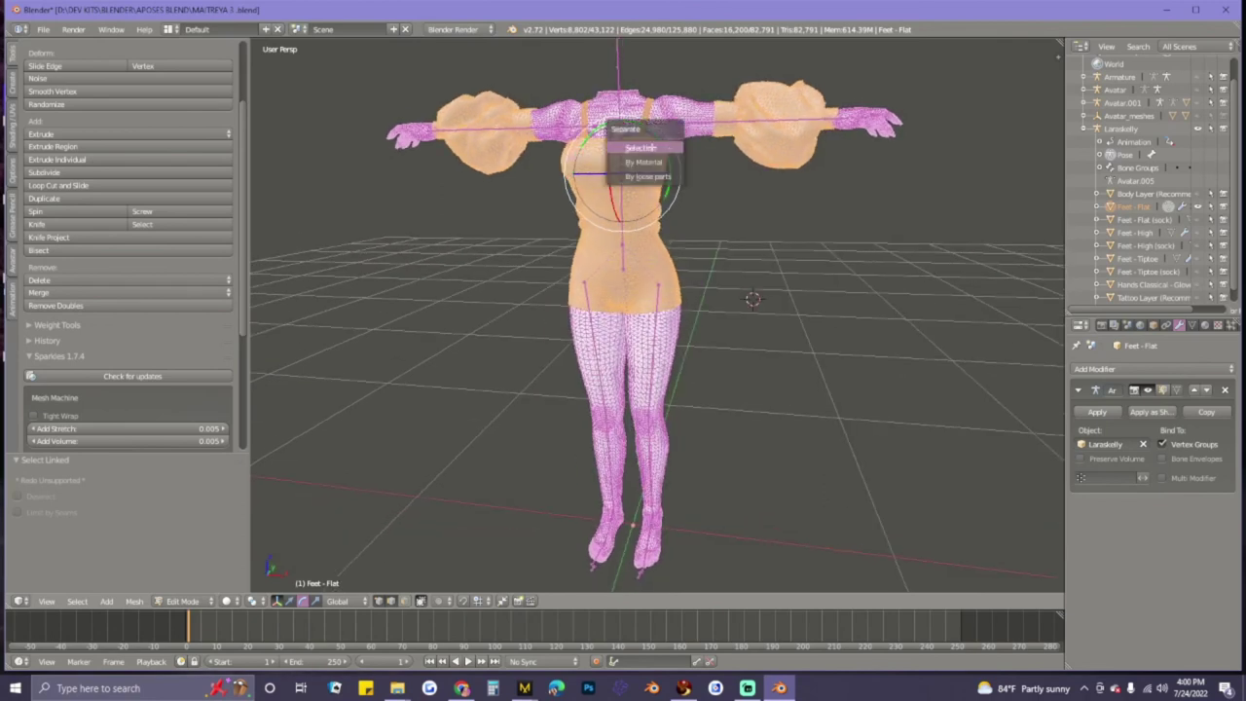
pyautogui.click(640, 147)
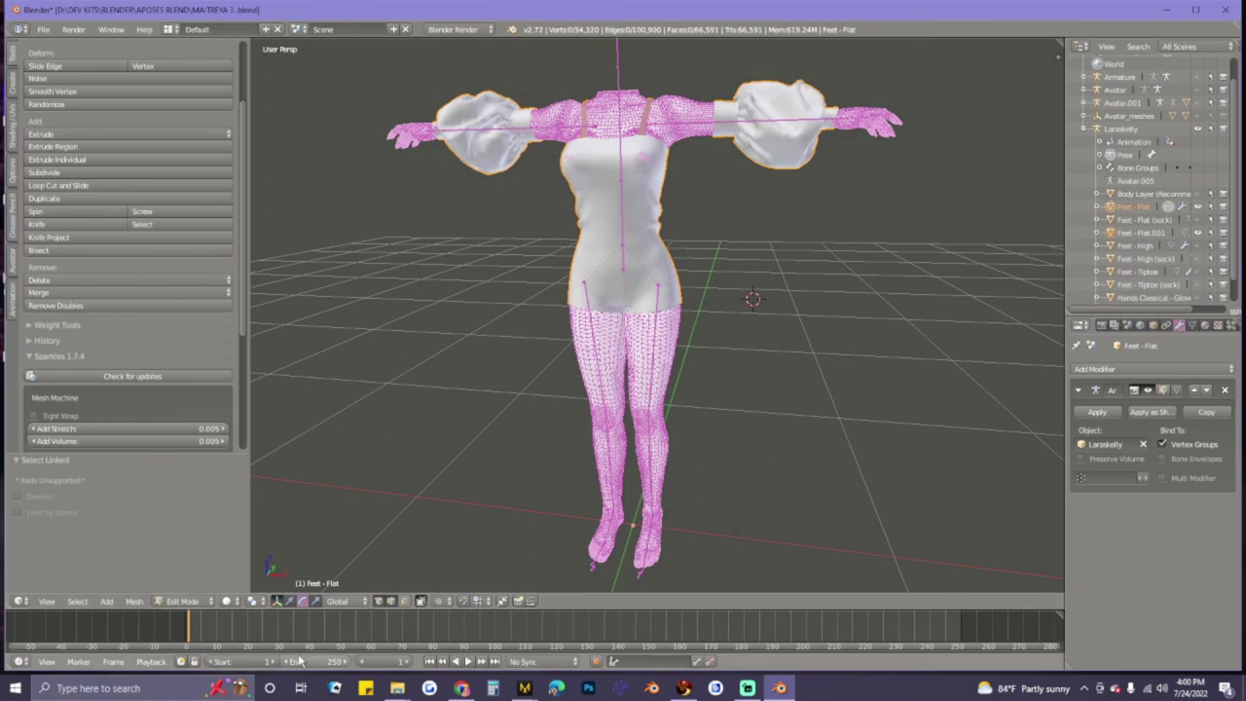
pyautogui.click(182, 600)
pyautogui.click(189, 585)
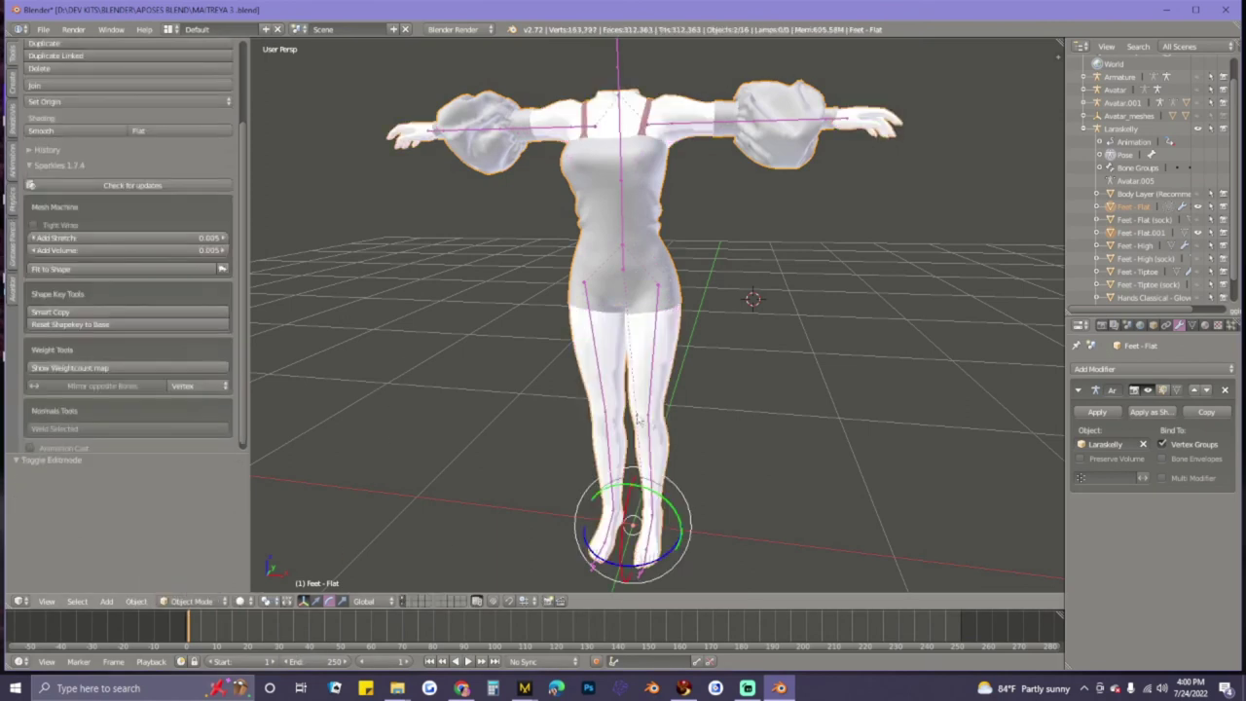
# - Show only the mesh layer and select just the separated romper object, Feet - Flat.001
pyautogui.click(405, 600)
pyautogui.rightClick(629, 210)
pyautogui.rightClick(629, 210)
pyautogui.rightClick(629, 210)
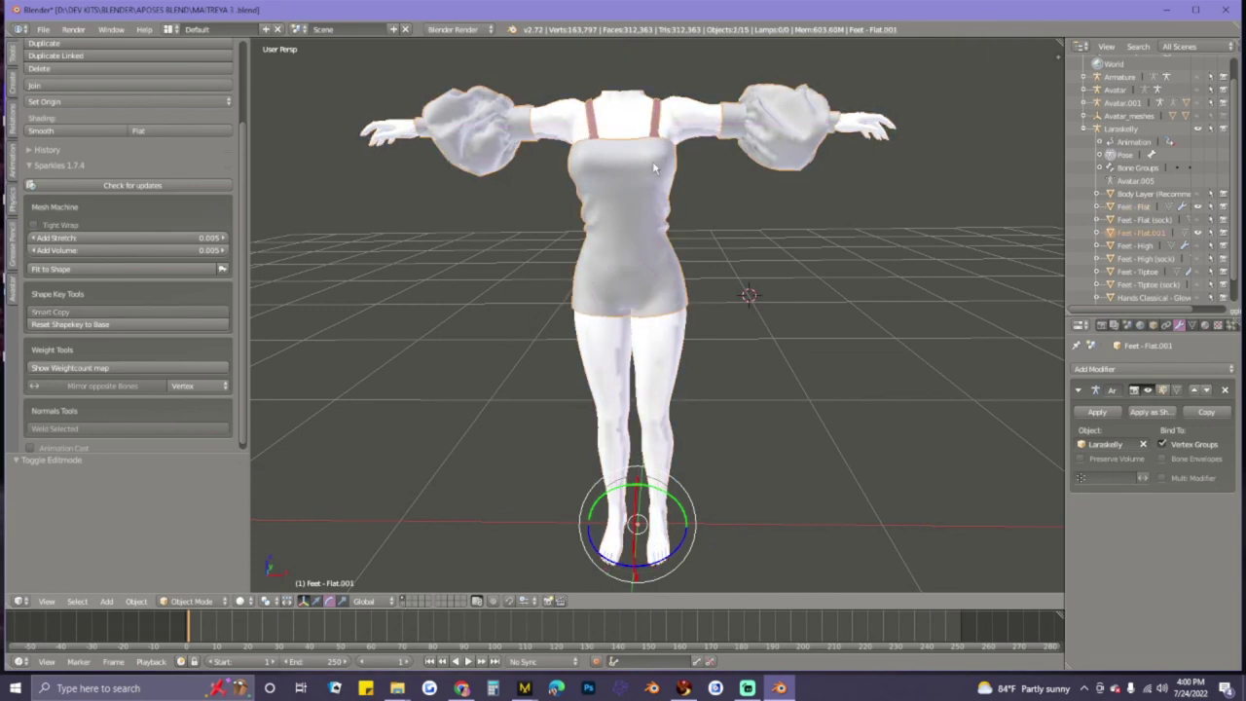
pyautogui.rightClick(593, 239)
# - Export the romper as Collada (Avastar) into the PALLOON SHORT OUTFIT folder with the file name PALLOON SHORT OUTFIT.dae
pyautogui.click(43, 29)
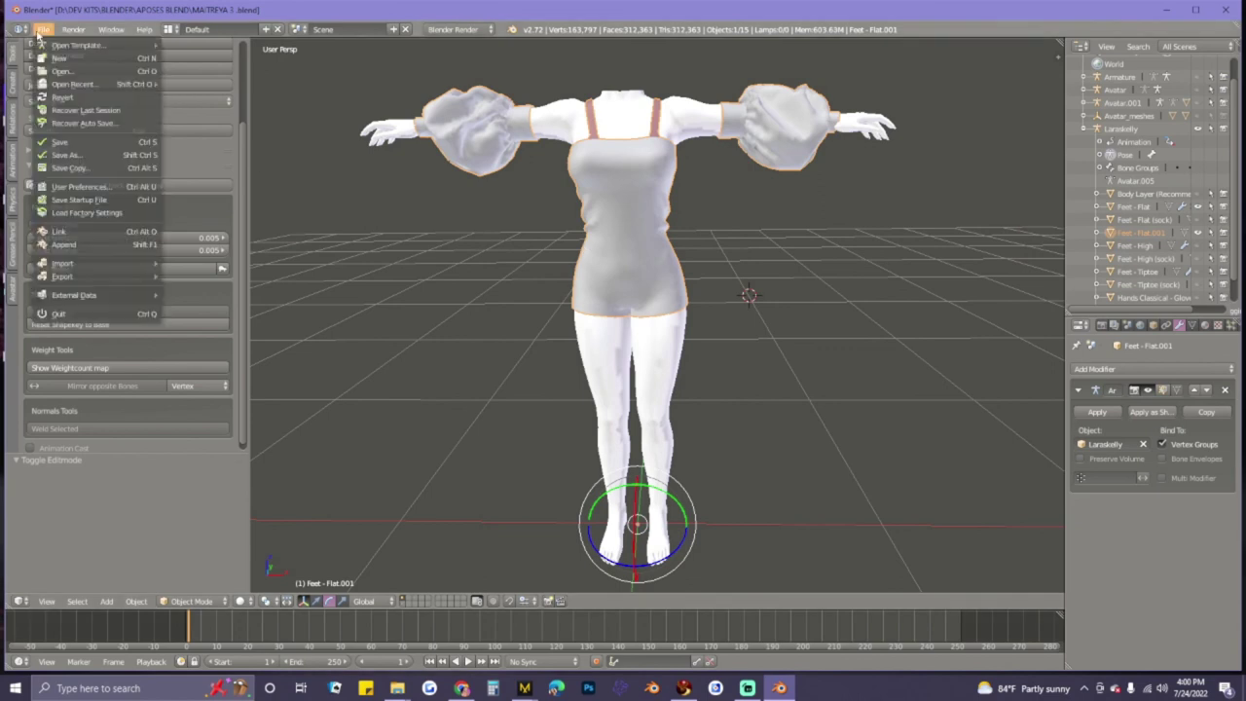
pyautogui.moveTo(65, 276)
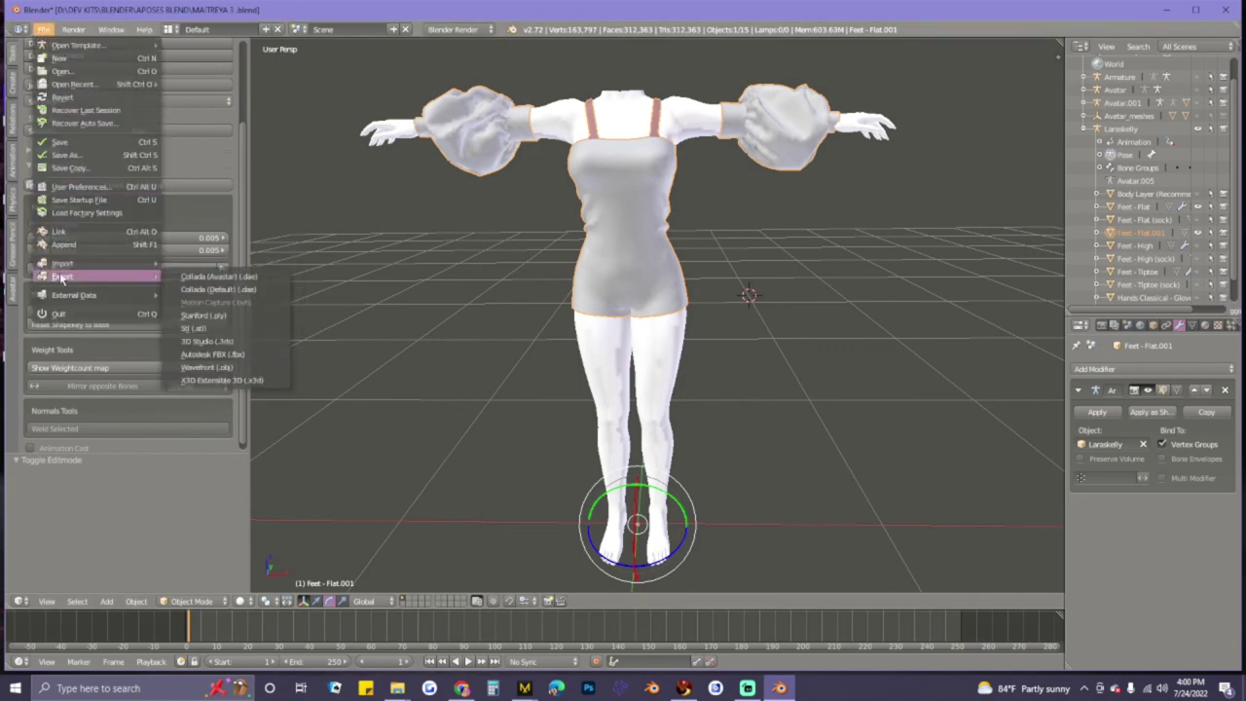
pyautogui.click(193, 278)
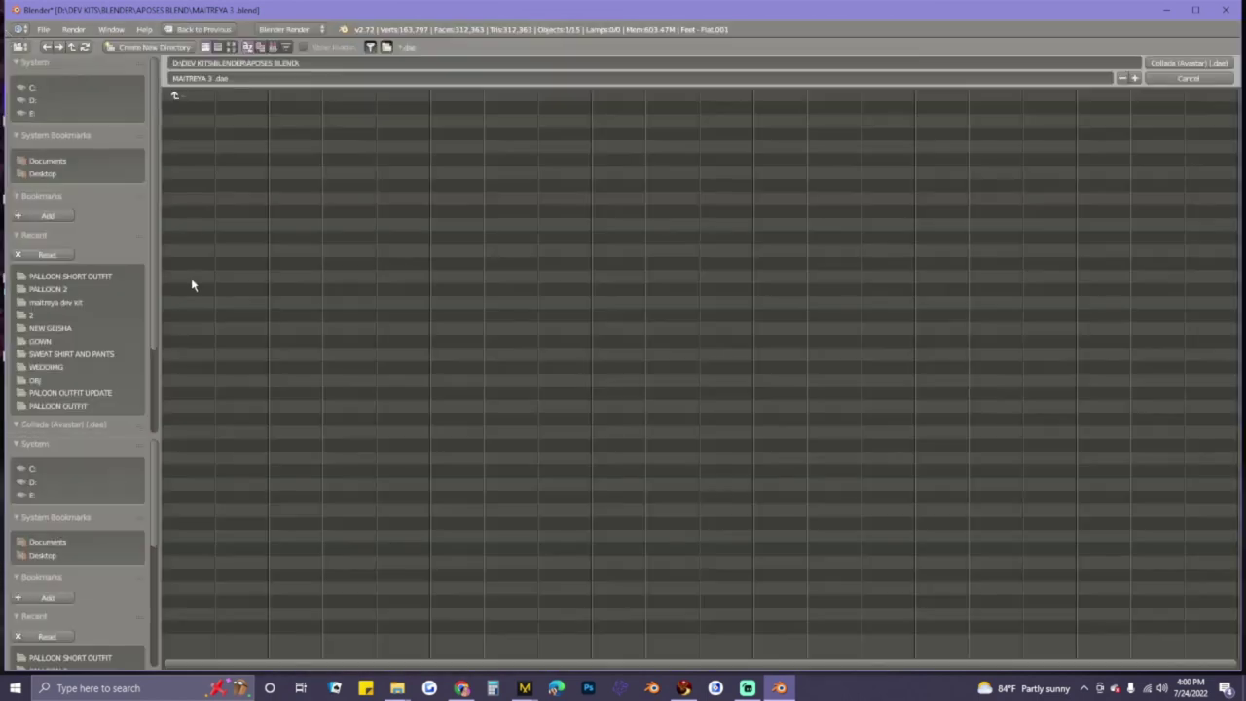
pyautogui.click(86, 278)
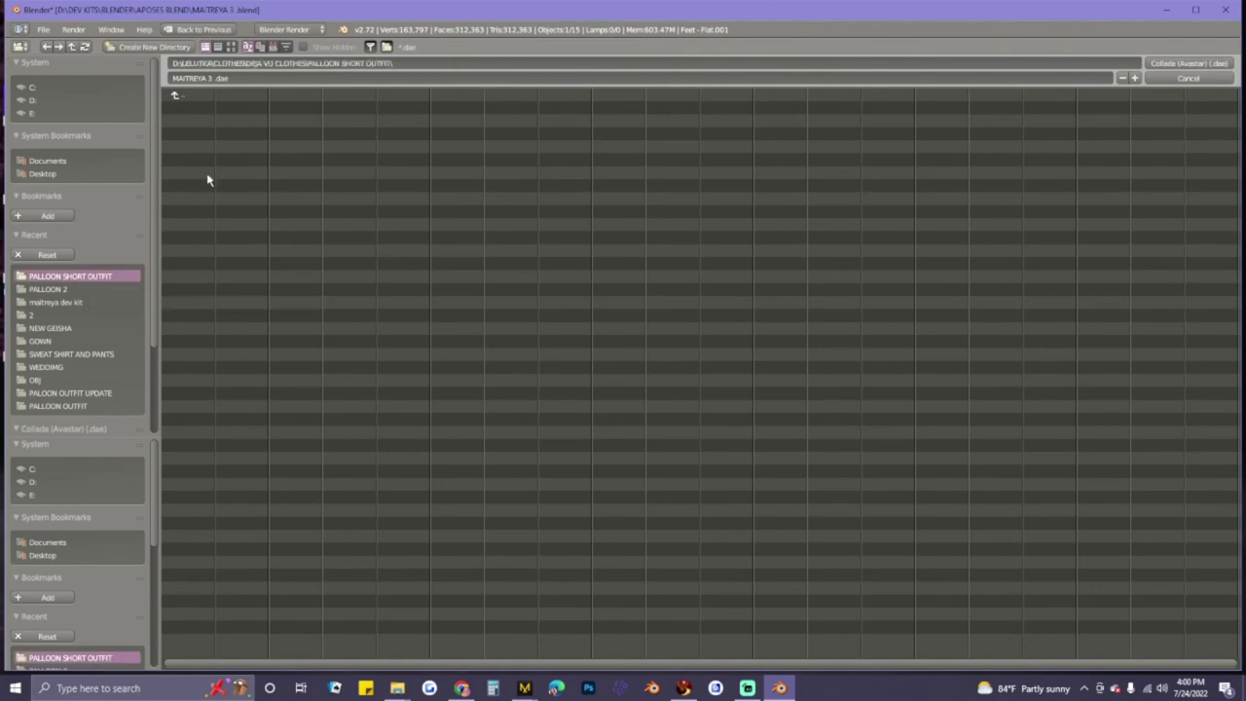
pyautogui.click(211, 78)
pyautogui.moveTo(212, 78); pyautogui.dragTo(173, 78)
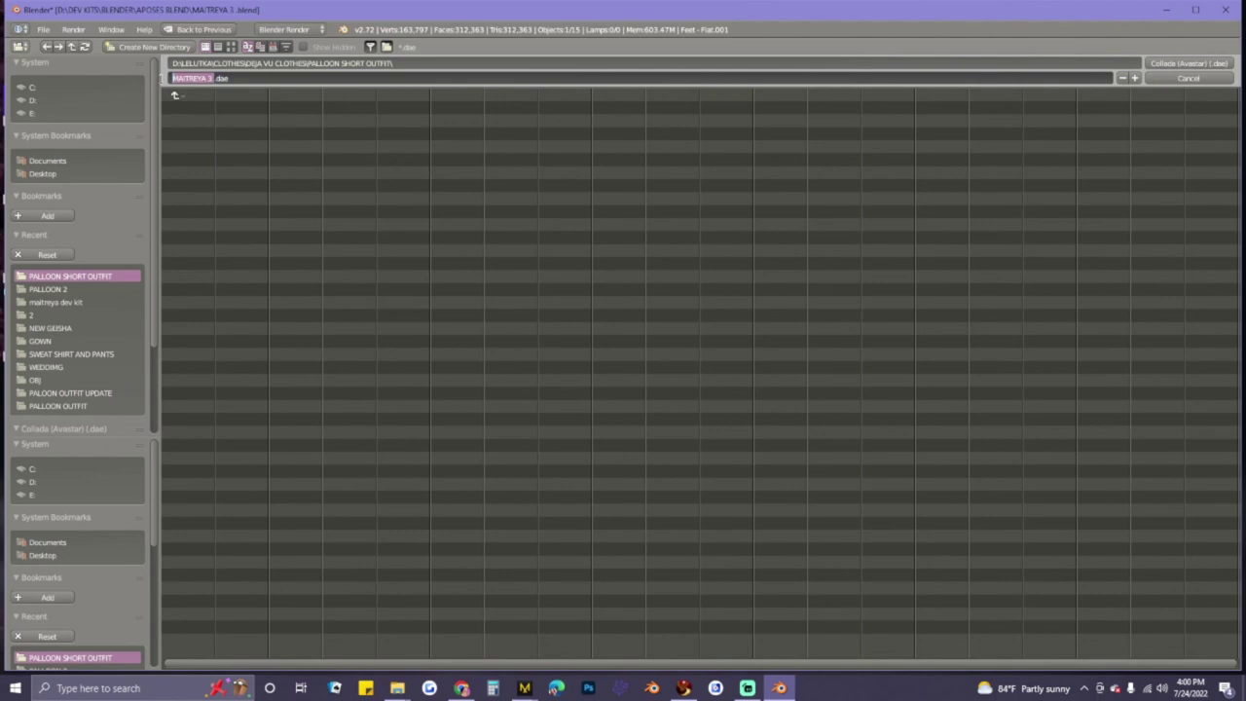
pyautogui.write('PALLOON SHORT OUTF')
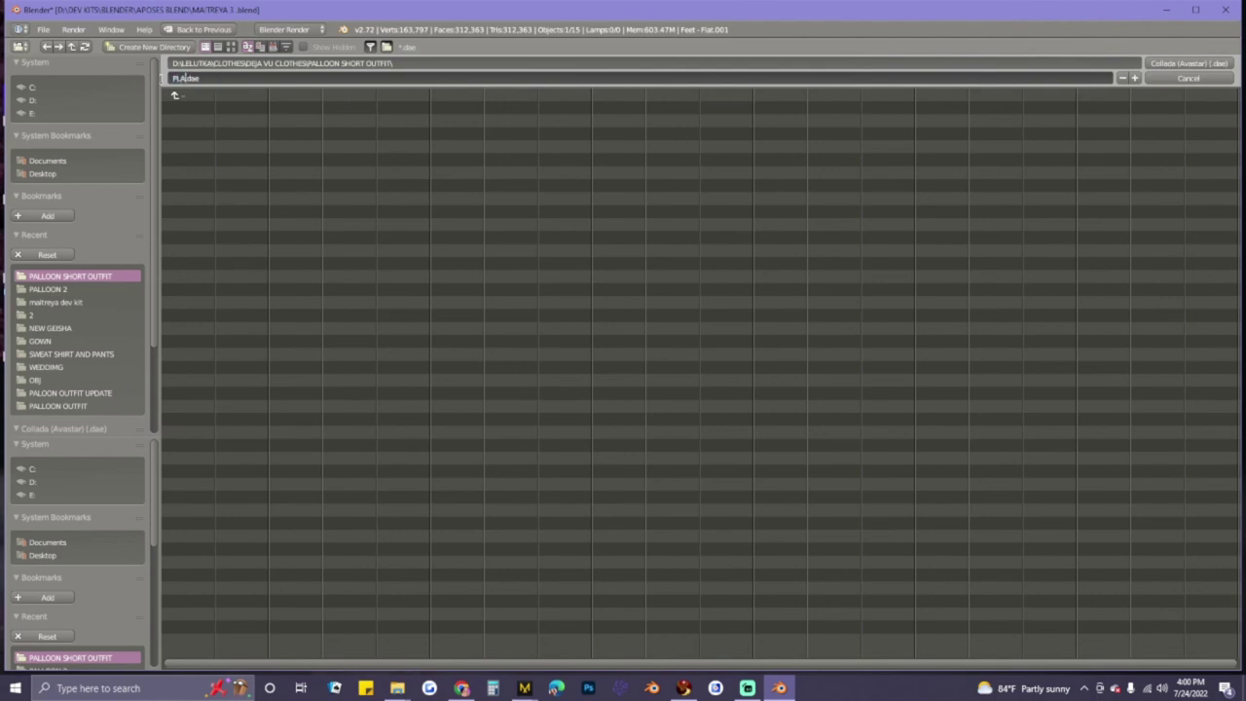
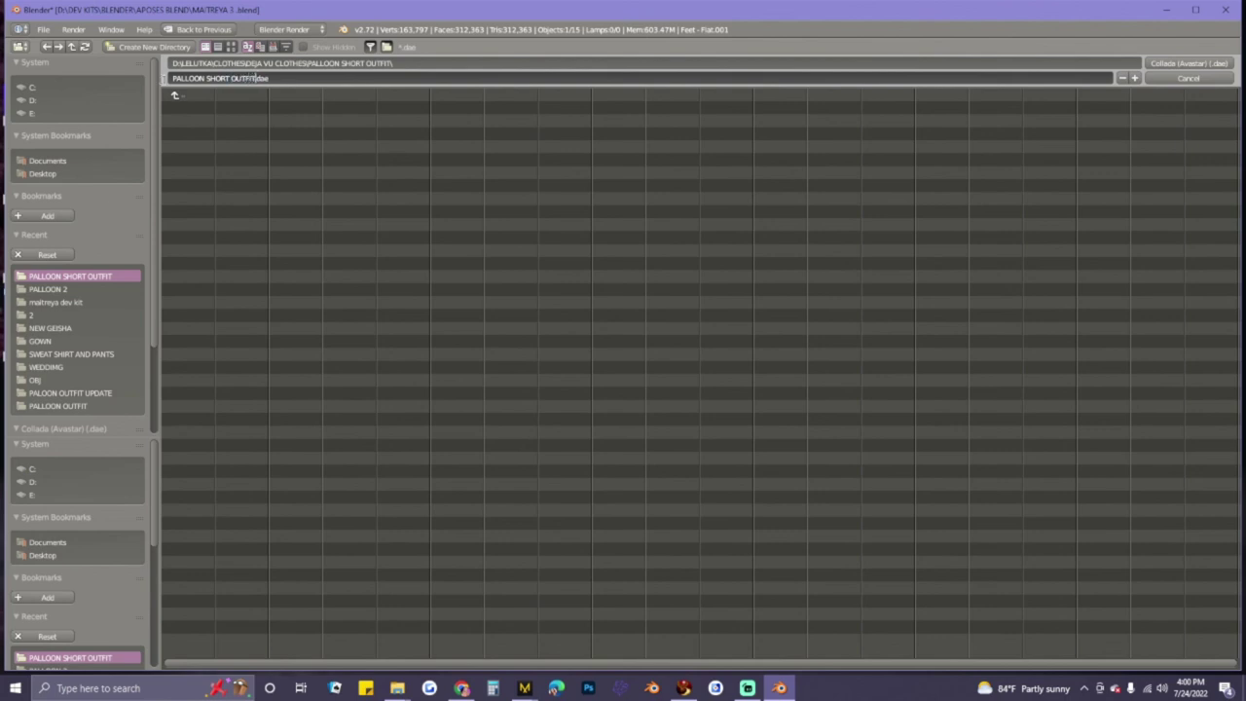
pyautogui.click(1178, 64)
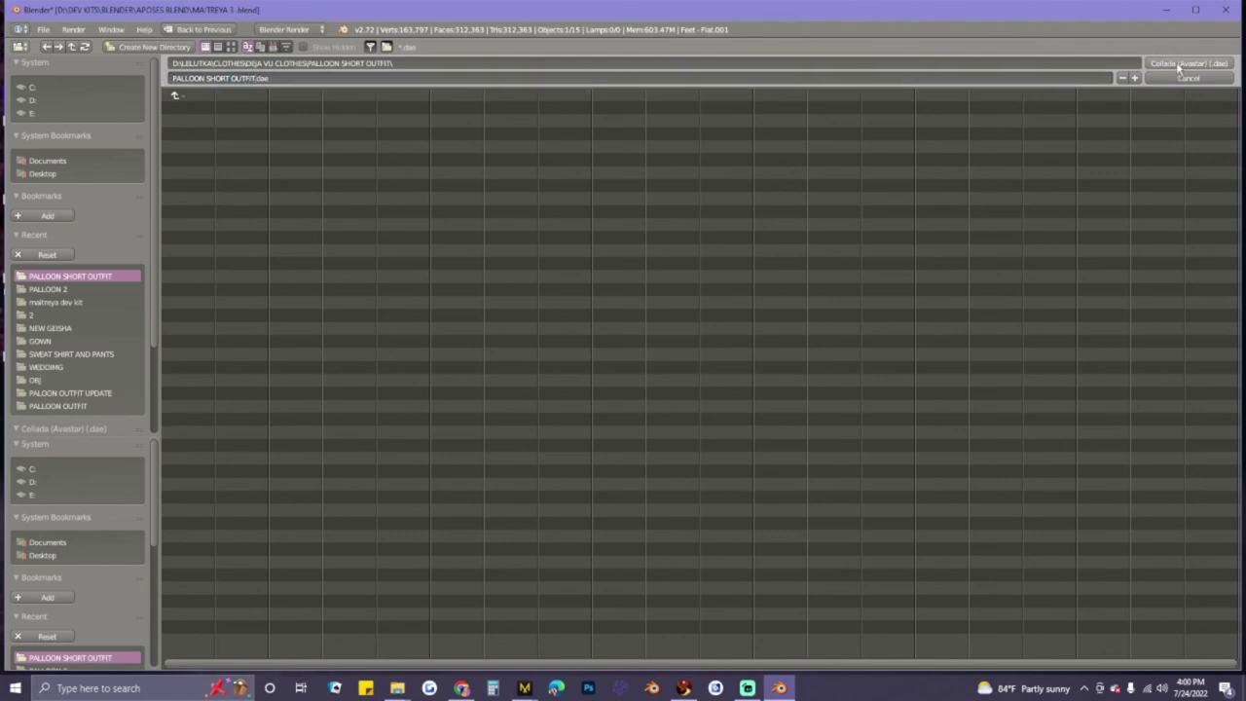
pyautogui.click(1174, 63)
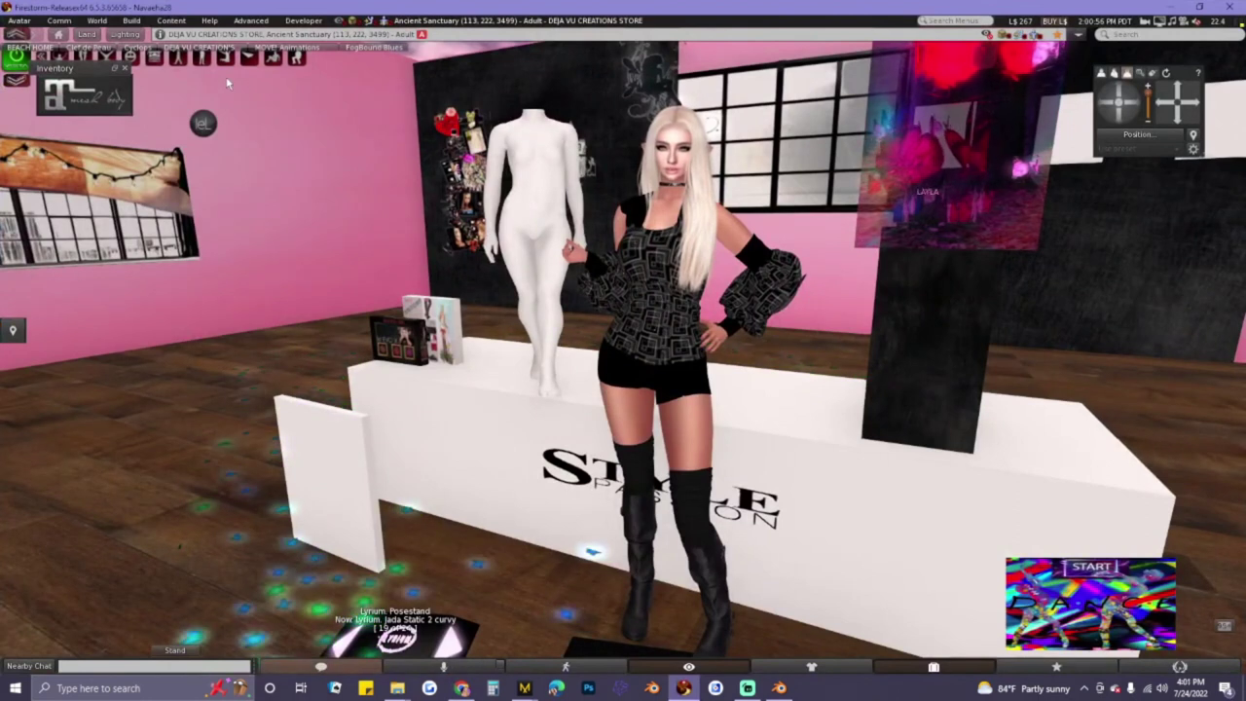
pyautogui.click(137, 21)
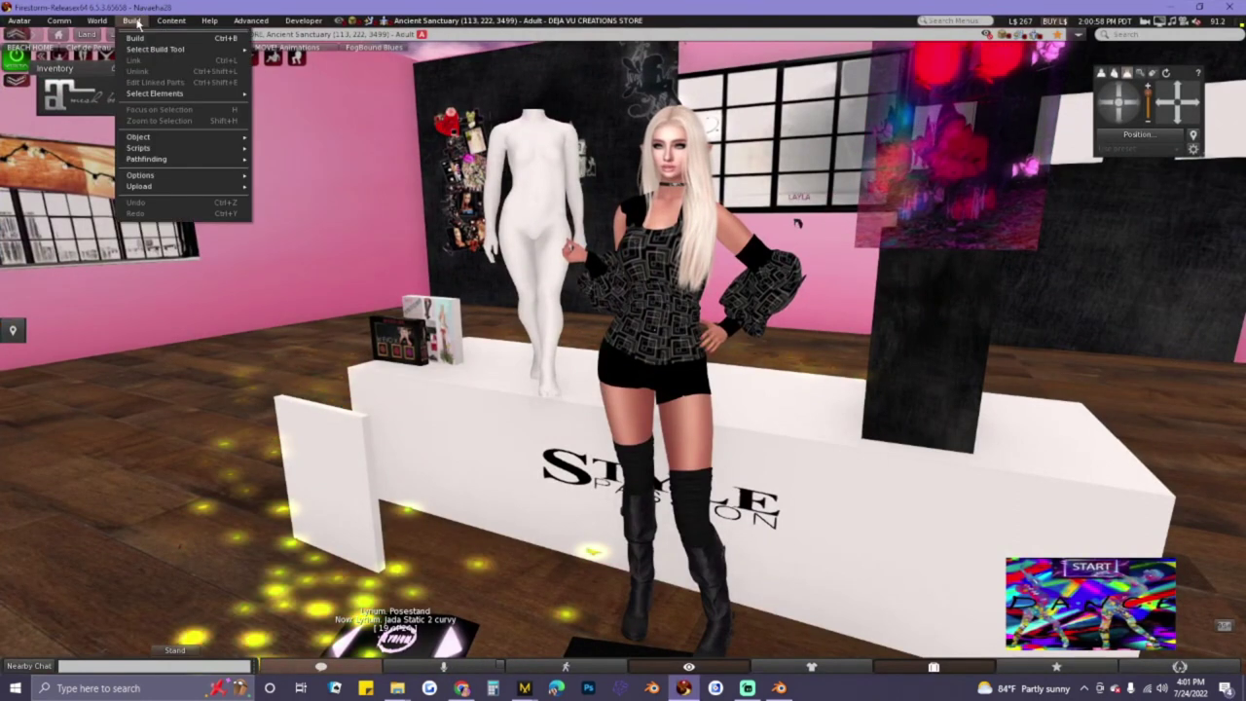
pyautogui.moveTo(139, 187)
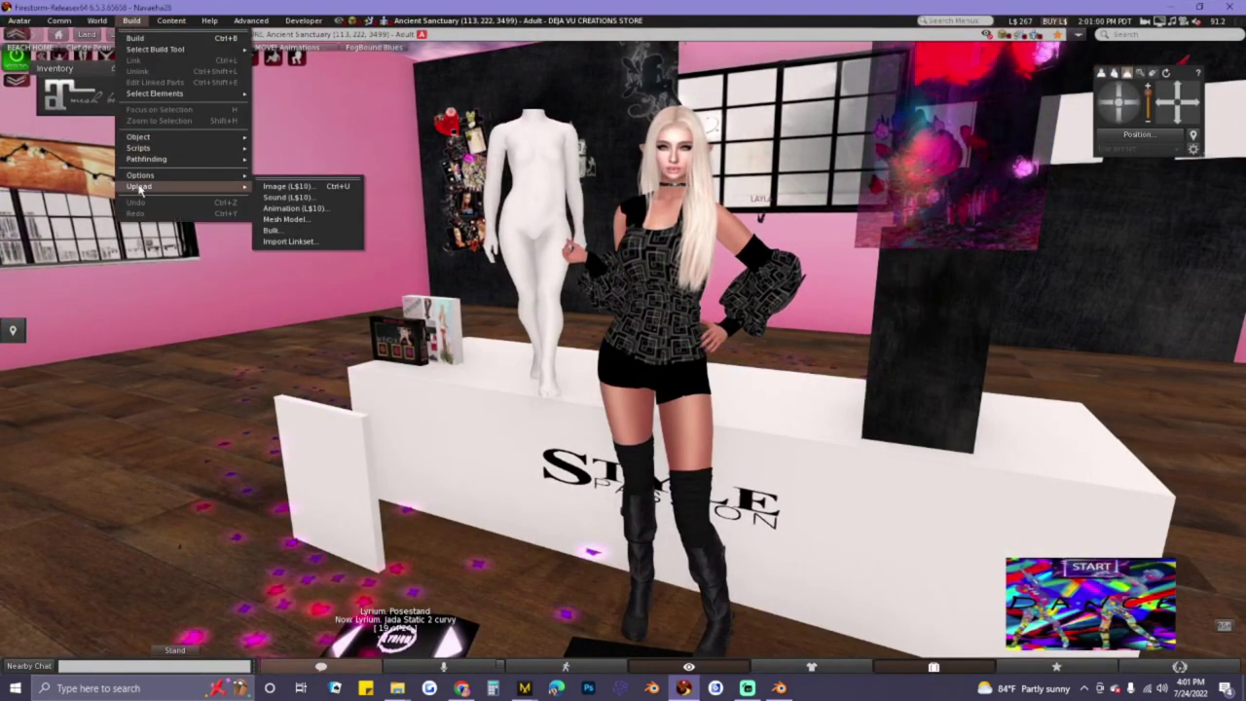
pyautogui.click(287, 217)
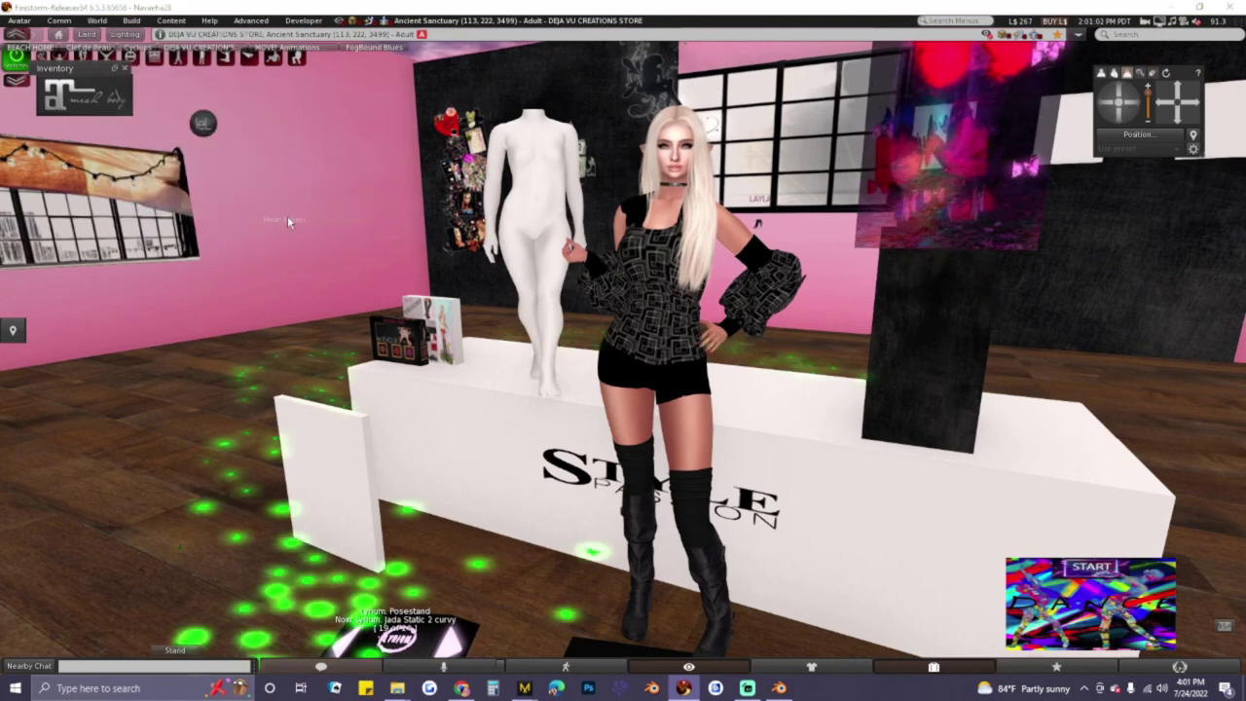
pyautogui.doubleClick(230, 126)
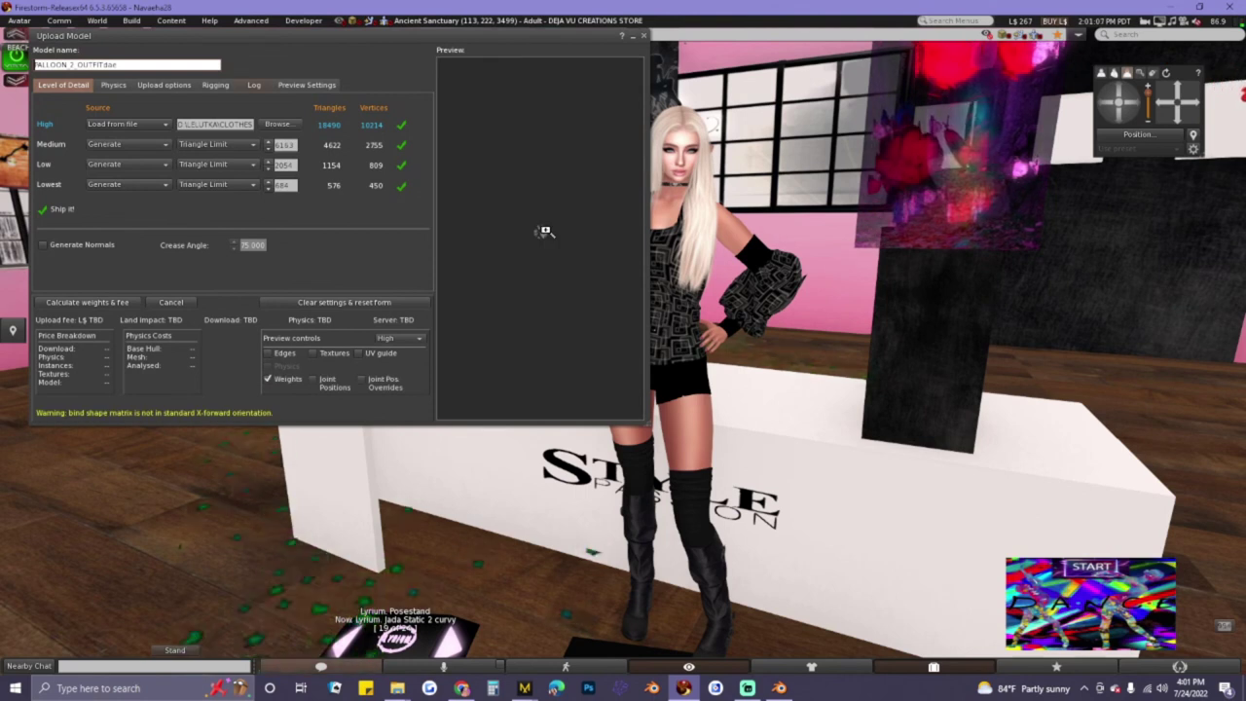
pyautogui.scroll(5, 559, 231)
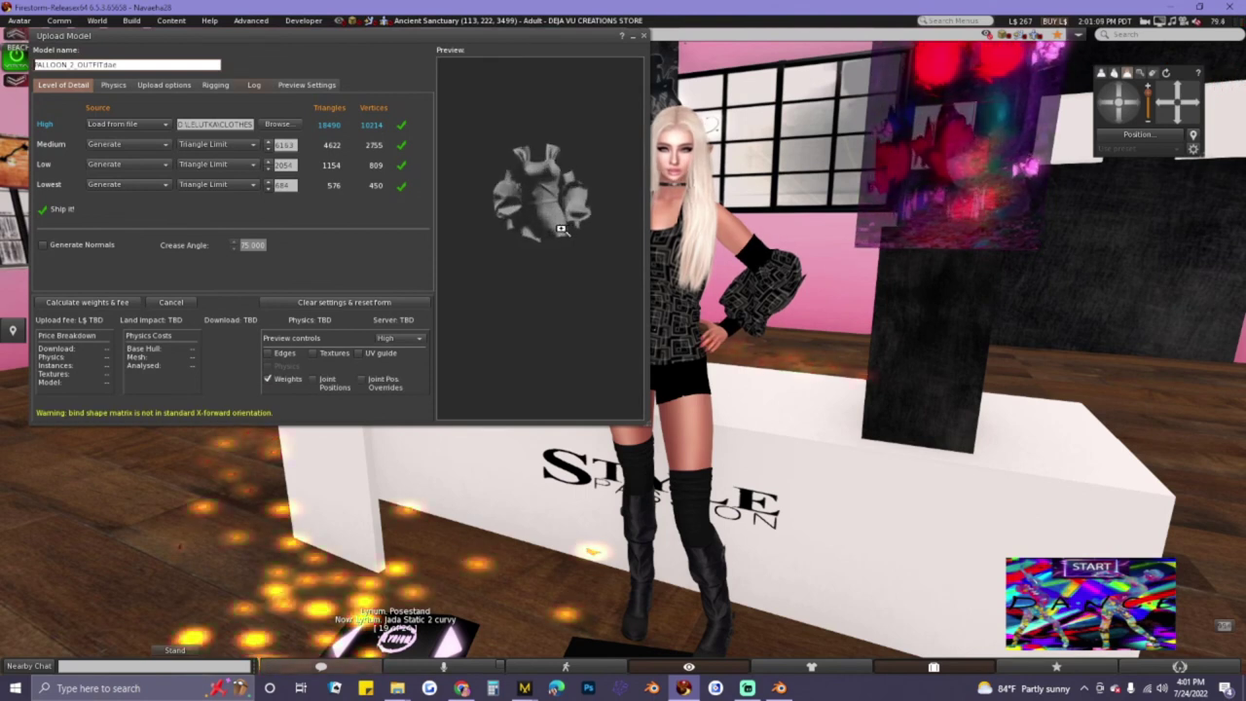
pyautogui.moveTo(539, 190); pyautogui.dragTo(638, 190)
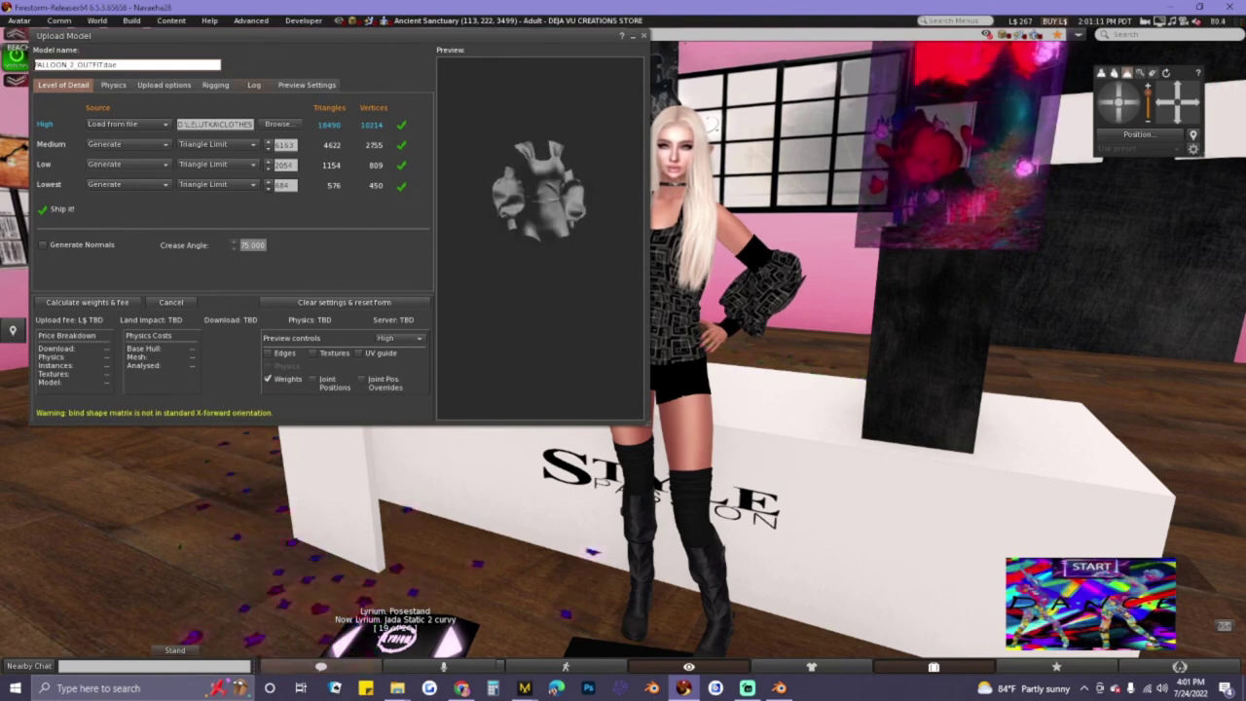
pyautogui.click(643, 36)
# - Load the romper's Collada file from the PALLOON SHORT OUTFIT folder for a mesh model upload
pyautogui.click(131, 21)
pyautogui.moveTo(142, 187)
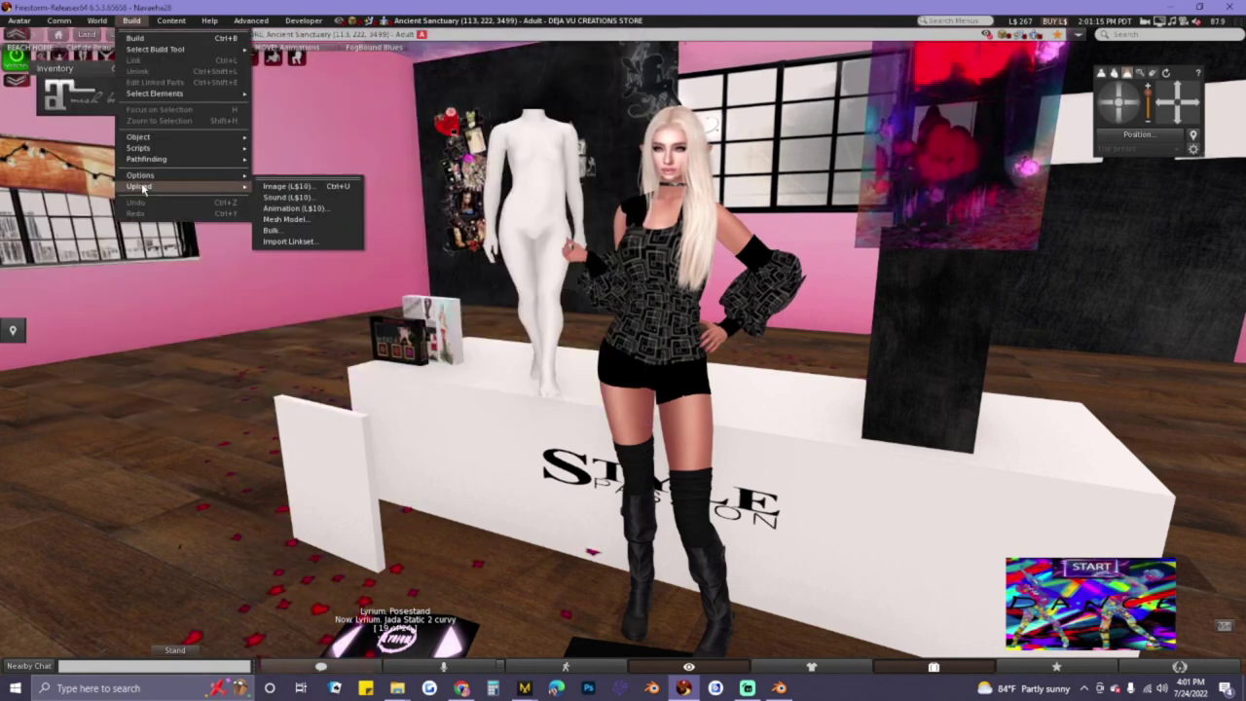
pyautogui.click(280, 218)
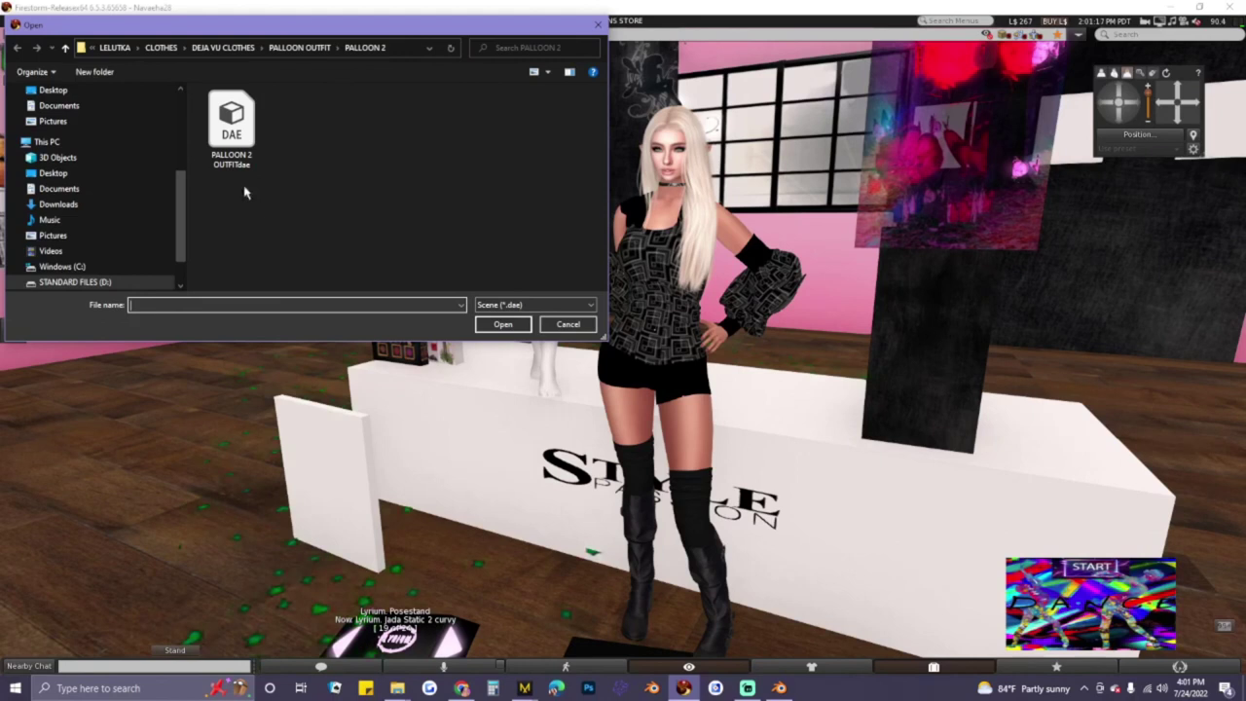
pyautogui.click(65, 48)
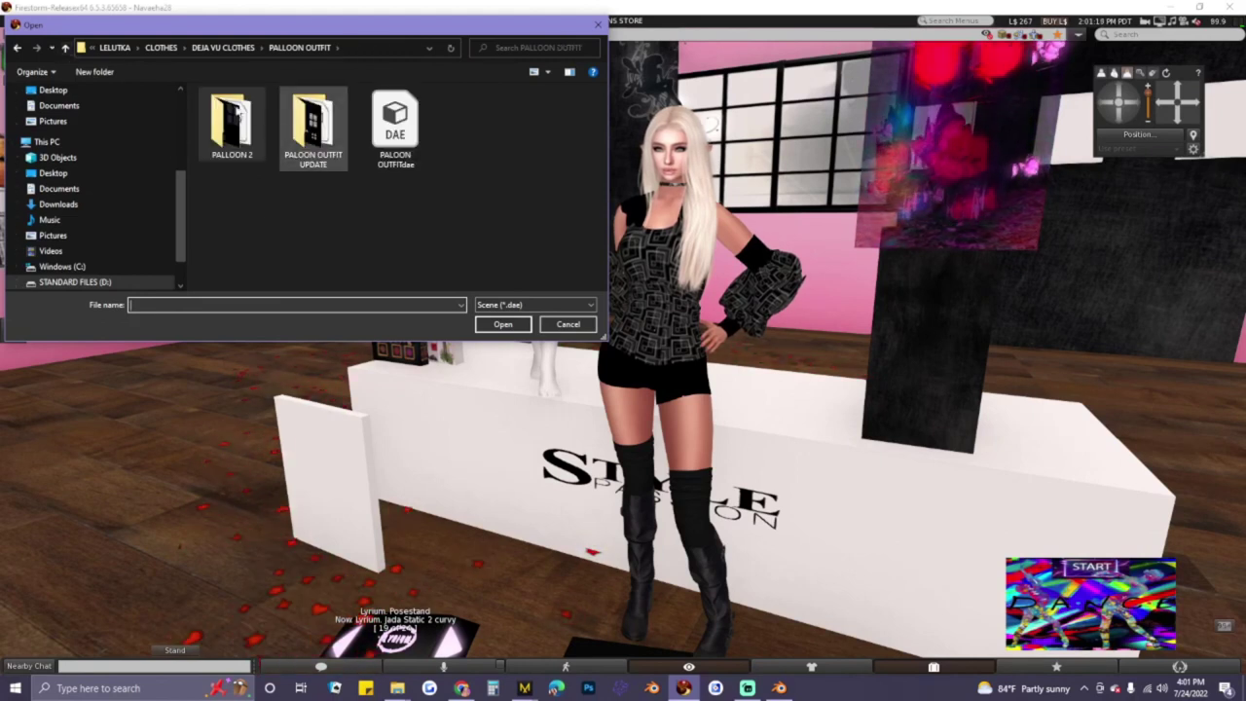
pyautogui.click(65, 48)
pyautogui.scroll(-8, 273, 195)
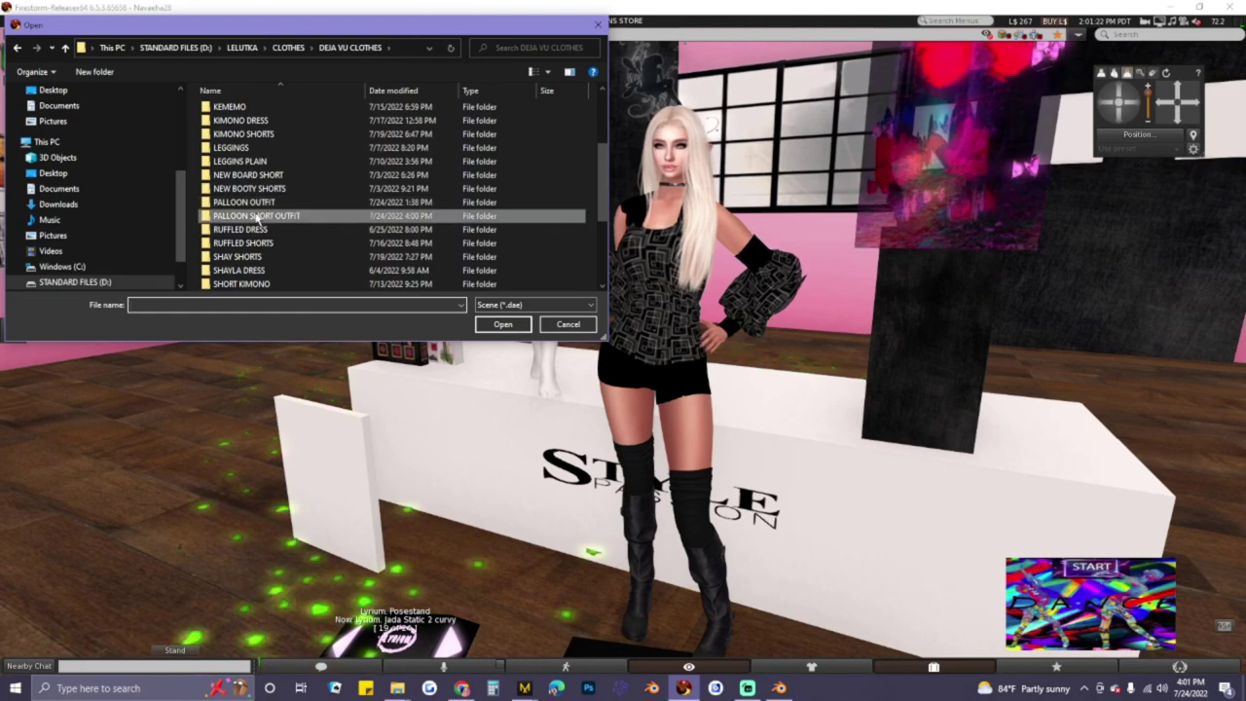
pyautogui.doubleClick(258, 215)
pyautogui.doubleClick(234, 142)
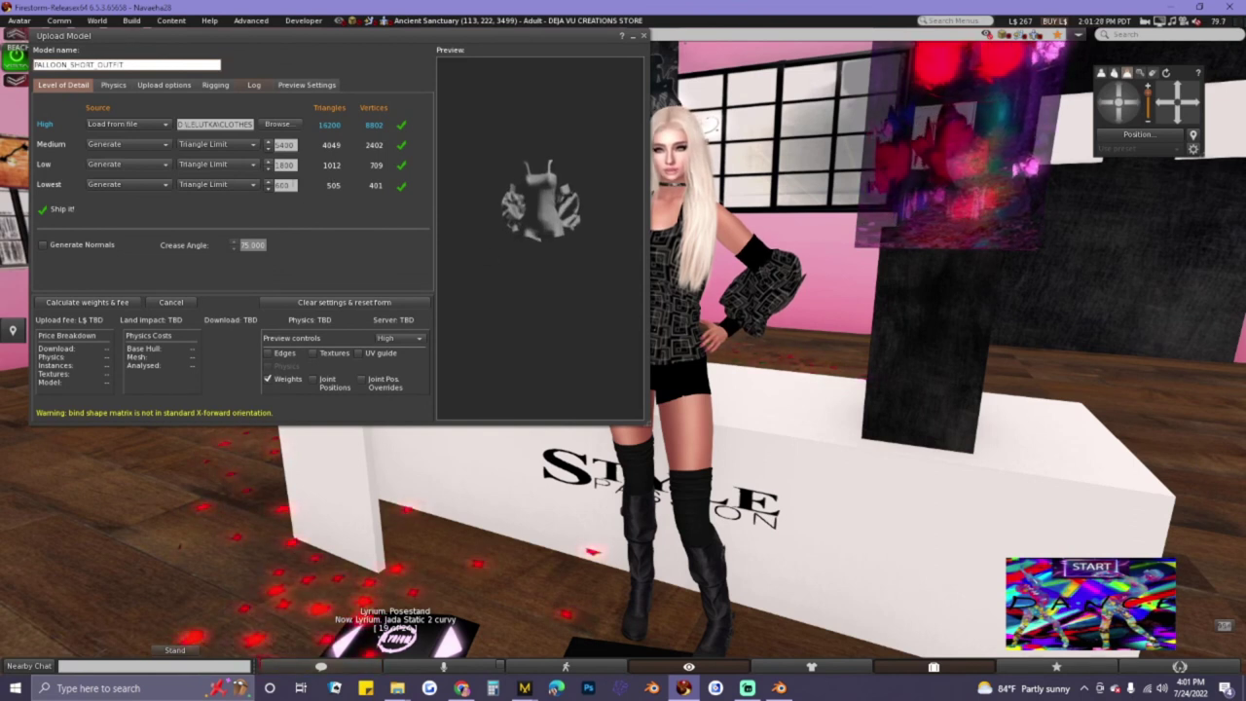
# - Set the triangle limits of the Lowest and Low detail levels to 0 and review the model's rigging joints
pyautogui.click(287, 185)
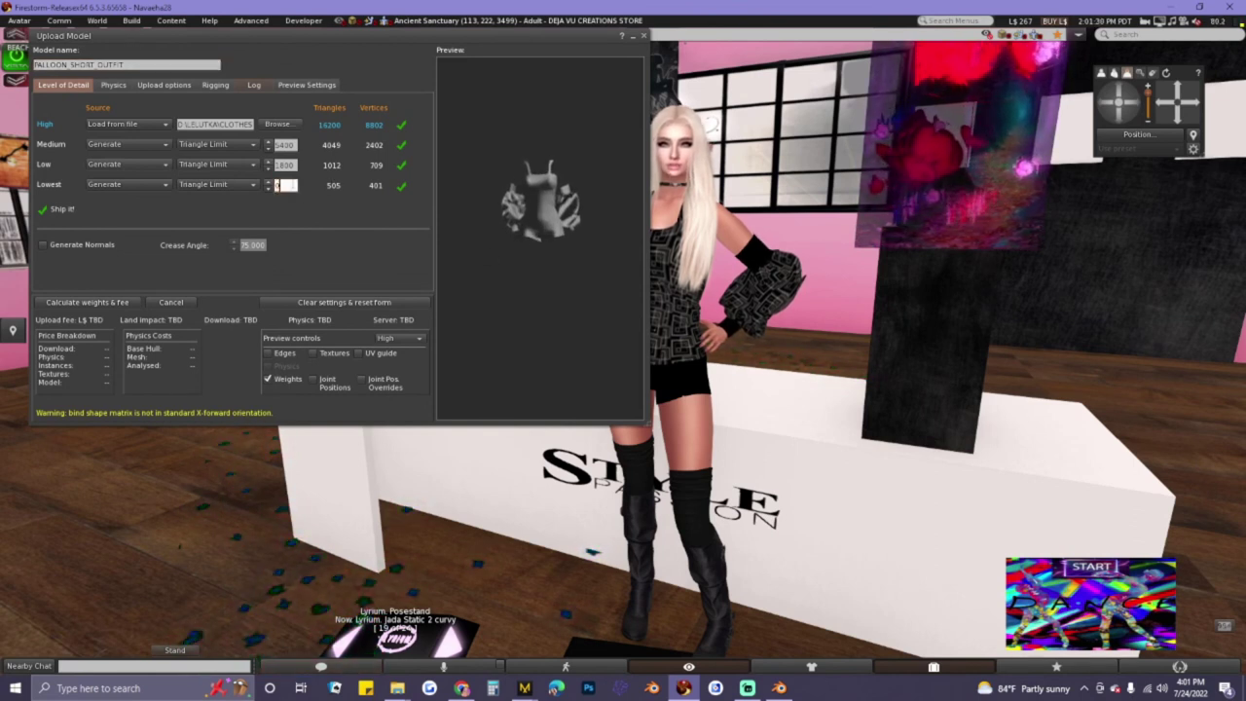
pyautogui.write('0')
pyautogui.click(283, 164)
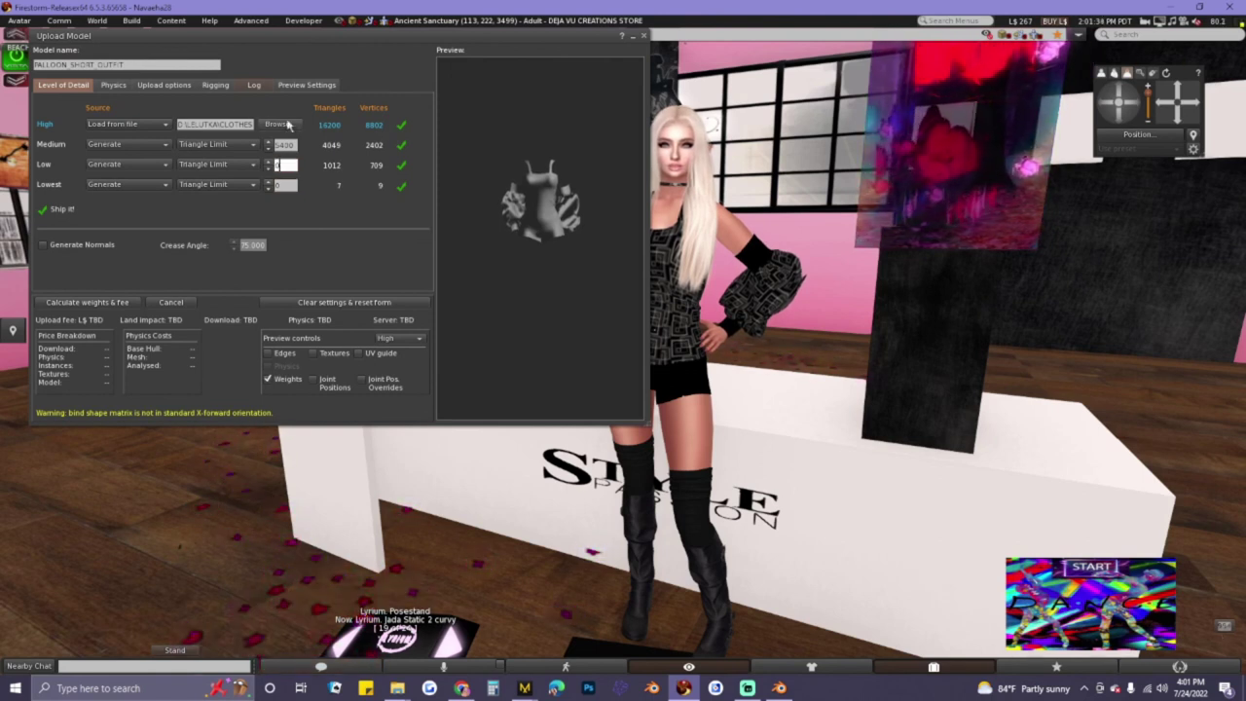
pyautogui.click(215, 86)
pyautogui.scroll(-2, 119, 194)
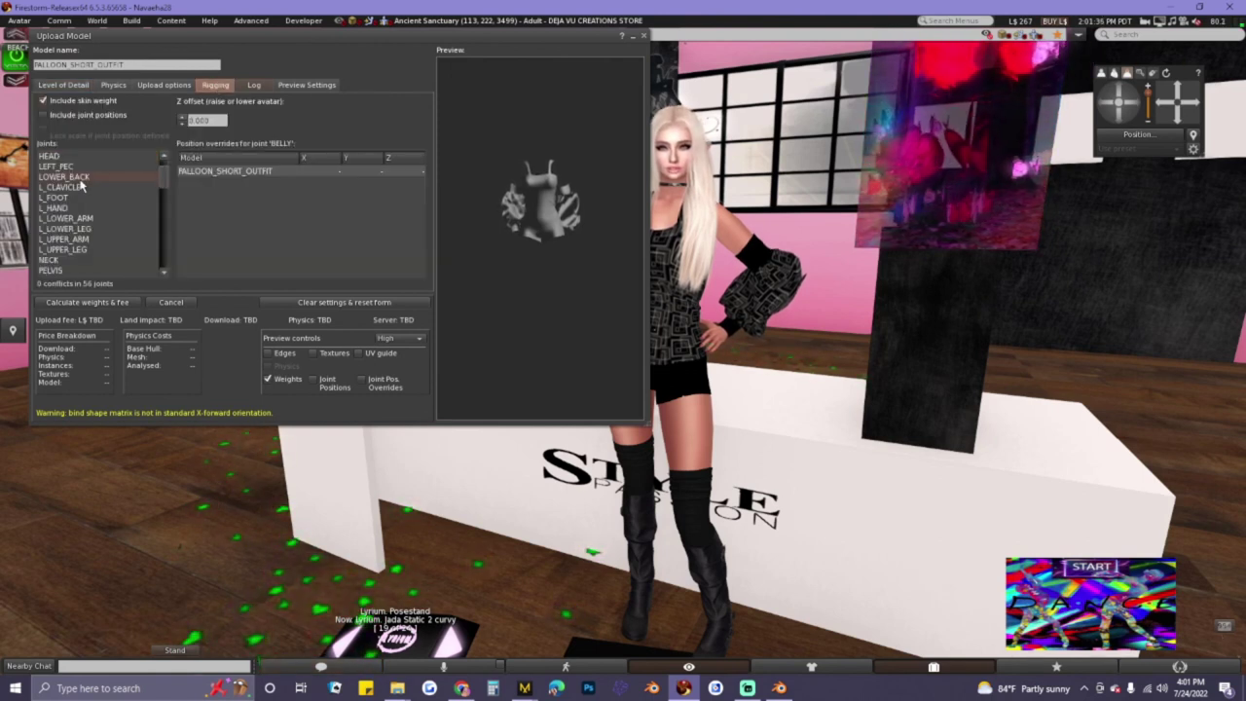
# - Calculate the weights and fee for PALLOON_SHORT_OUTFIT and upload the model
pyautogui.click(64, 86)
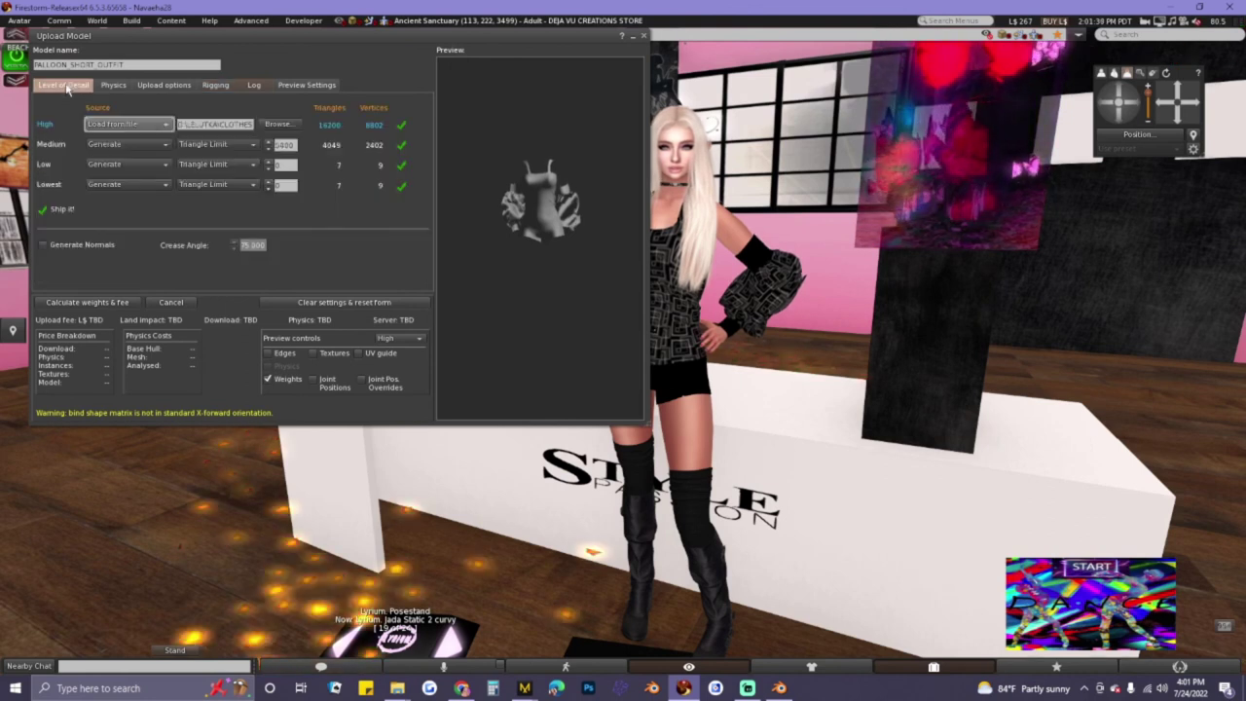
pyautogui.click(88, 302)
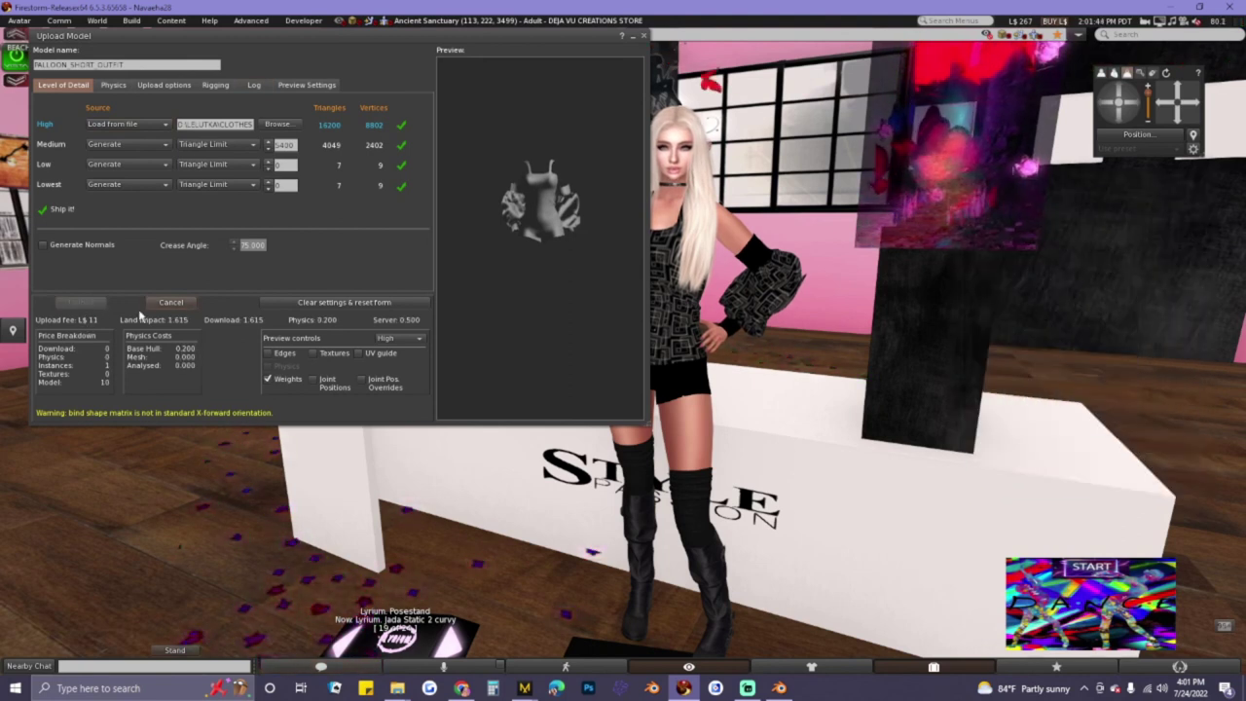
pyautogui.click(84, 304)
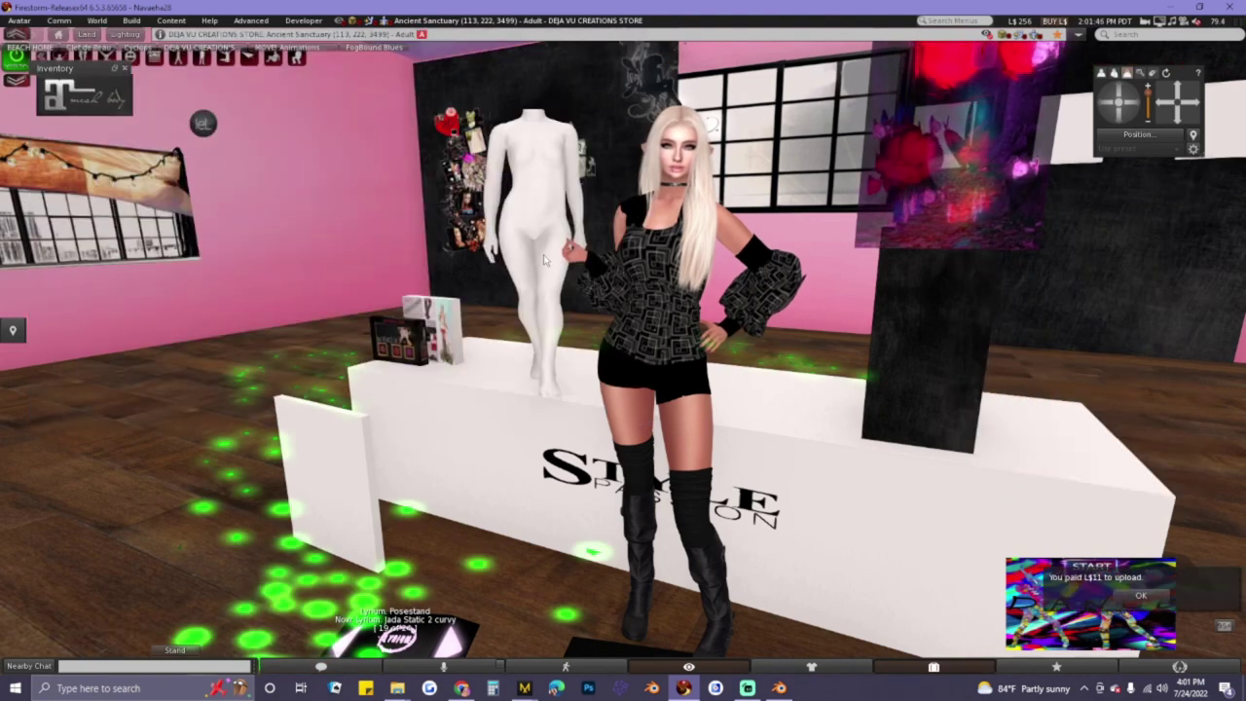
# - Add the uploaded PALLOON_SHORT_OUTFIT from the inventory to the avatar
pyautogui.click(115, 66)
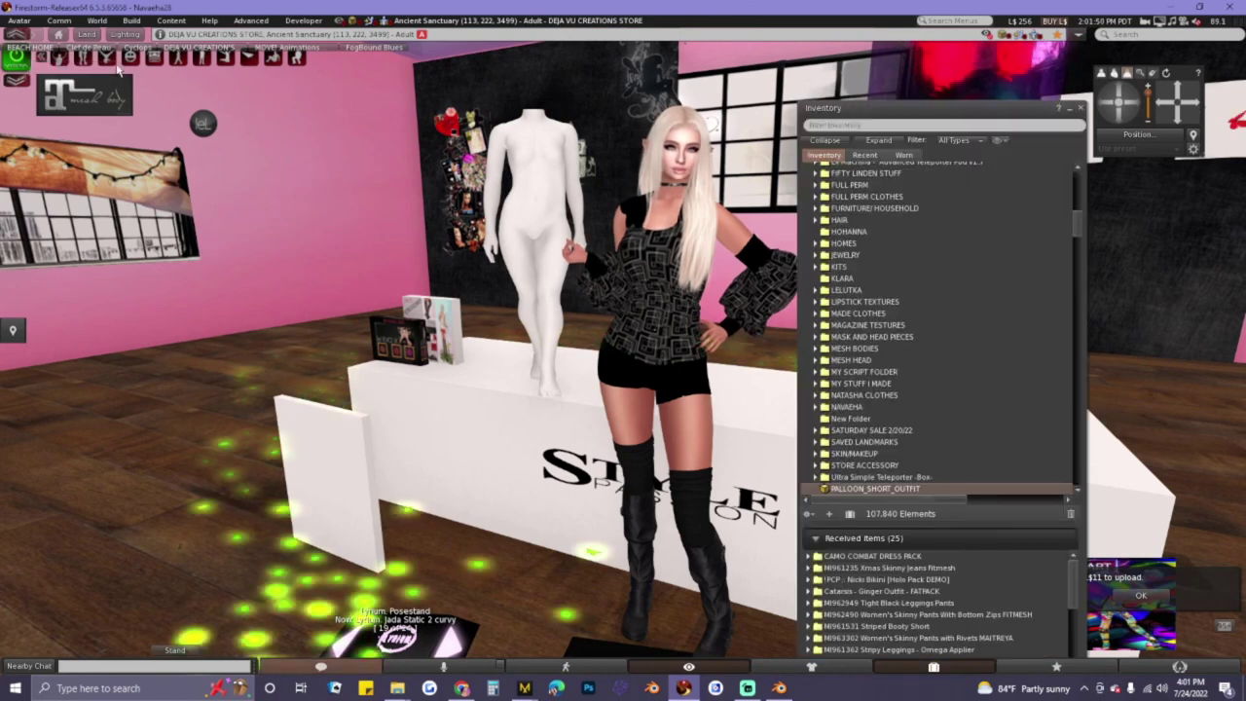
pyautogui.rightClick(893, 447)
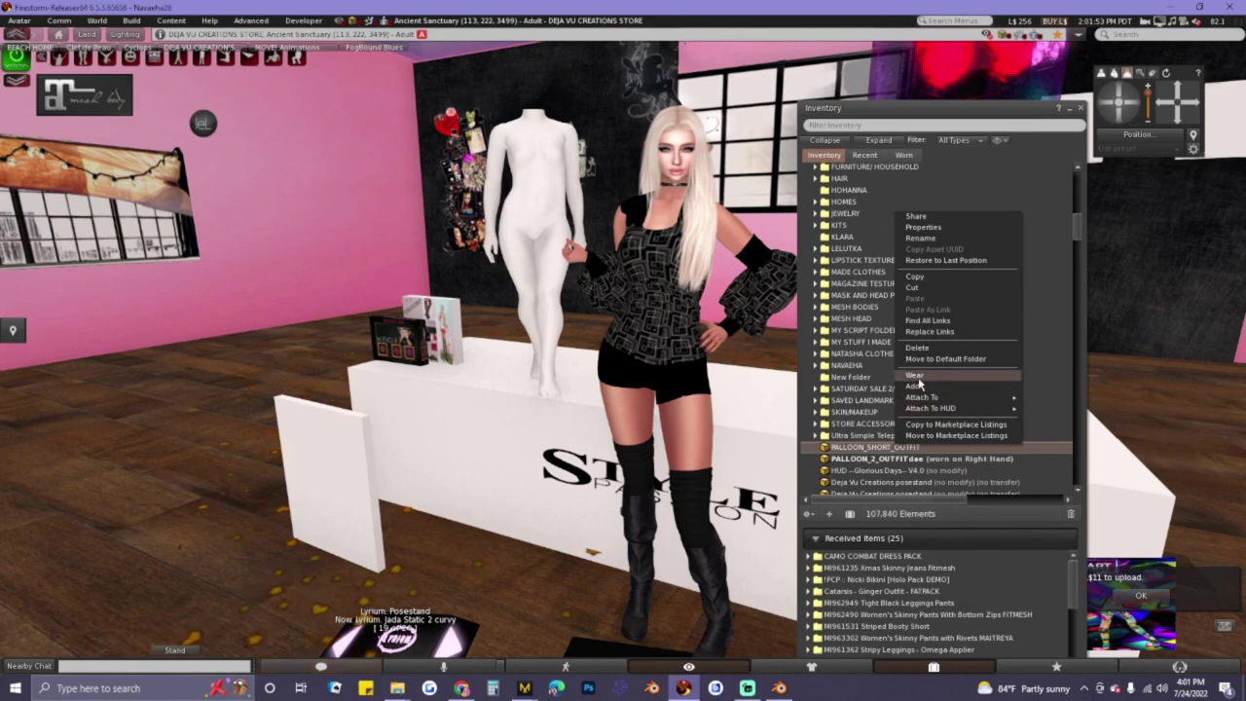
pyautogui.click(909, 386)
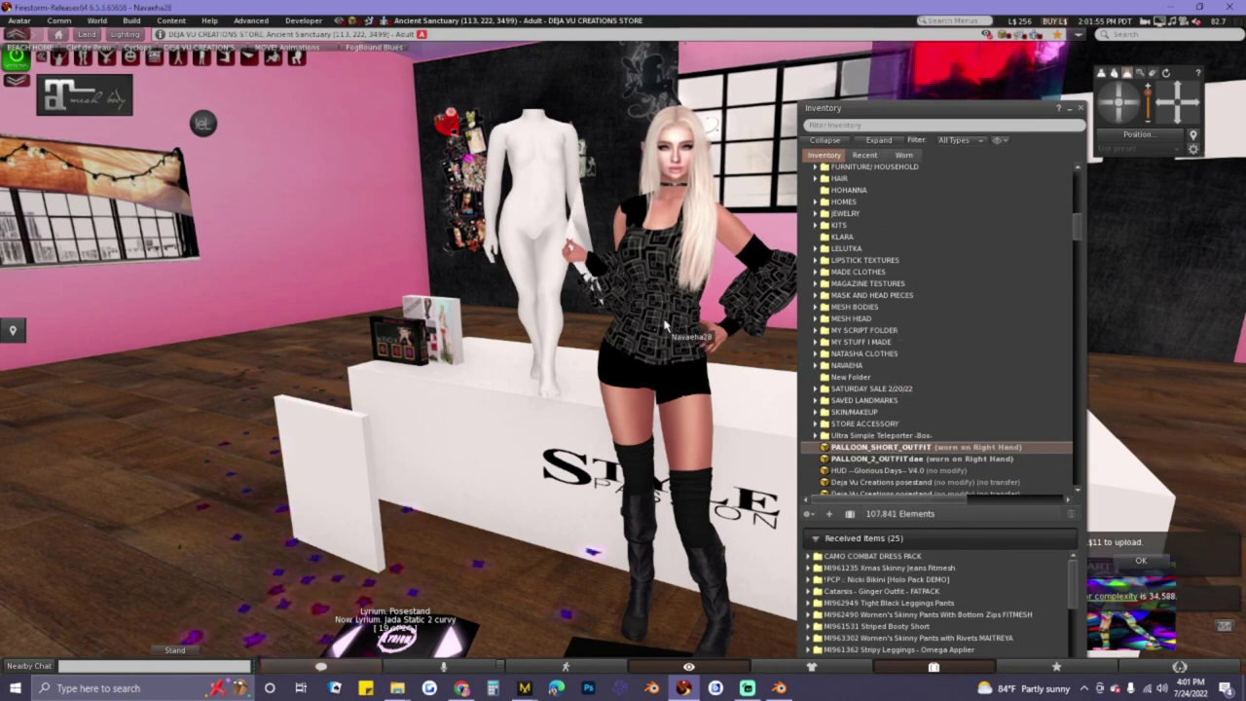
# - Detach the previously worn PALLOON_2_OUTFITdae from the avatar and minimize the inventory
pyautogui.rightClick(755, 253)
pyautogui.click(723, 256)
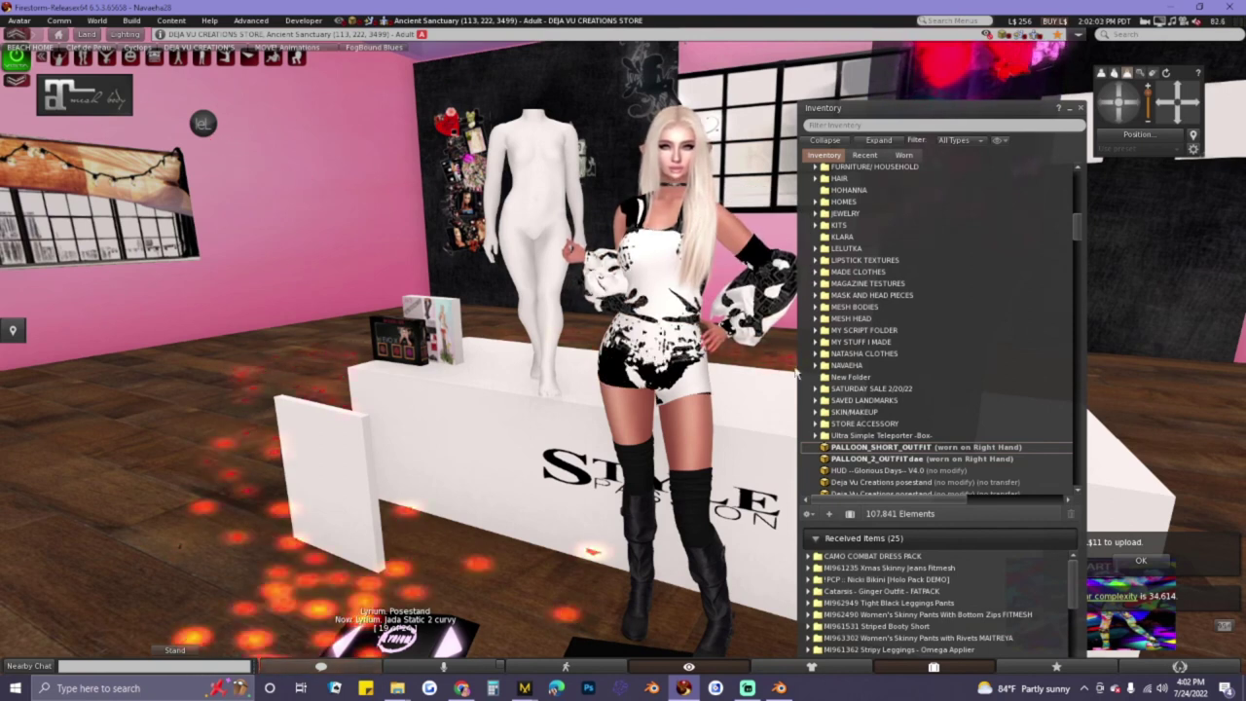
pyautogui.rightClick(879, 464)
pyautogui.click(890, 422)
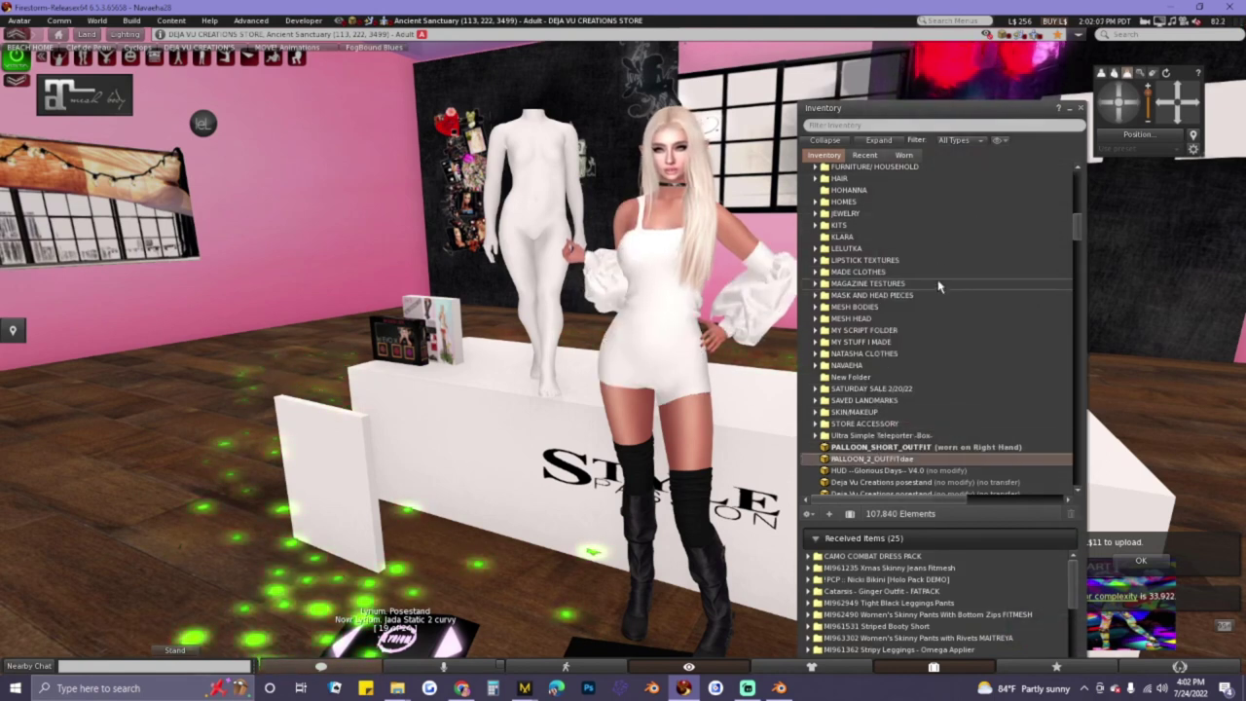
pyautogui.click(1069, 109)
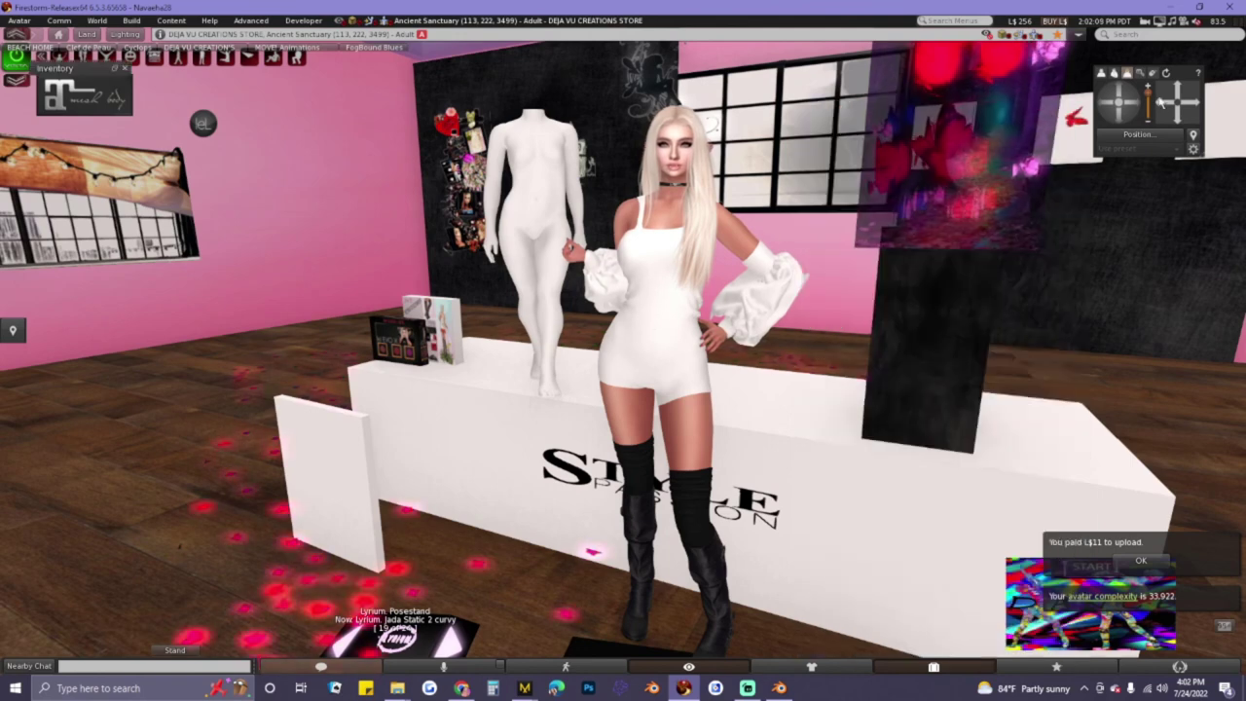
# - Open the worn romper for editing and switch its diffuse texture picker to local textures
pyautogui.moveTo(1109, 105); pyautogui.dragTo(1104, 105)
pyautogui.scroll(-2, 762, 283)
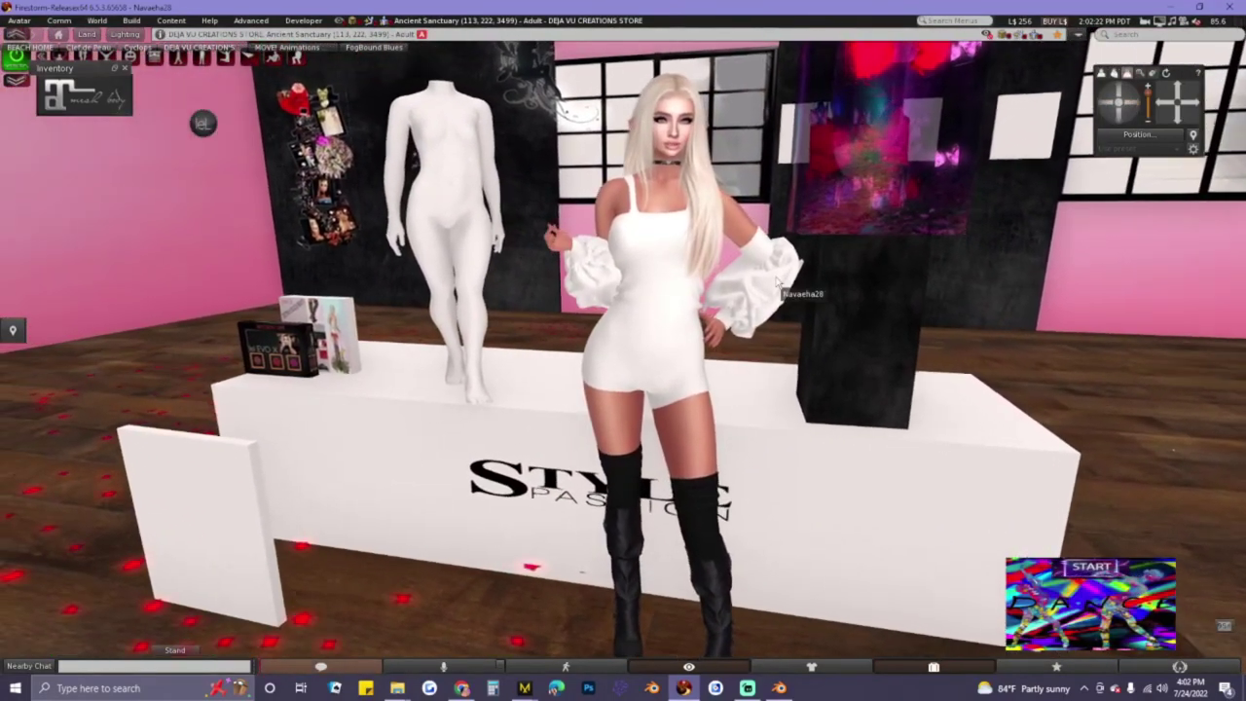
pyautogui.rightClick(822, 297)
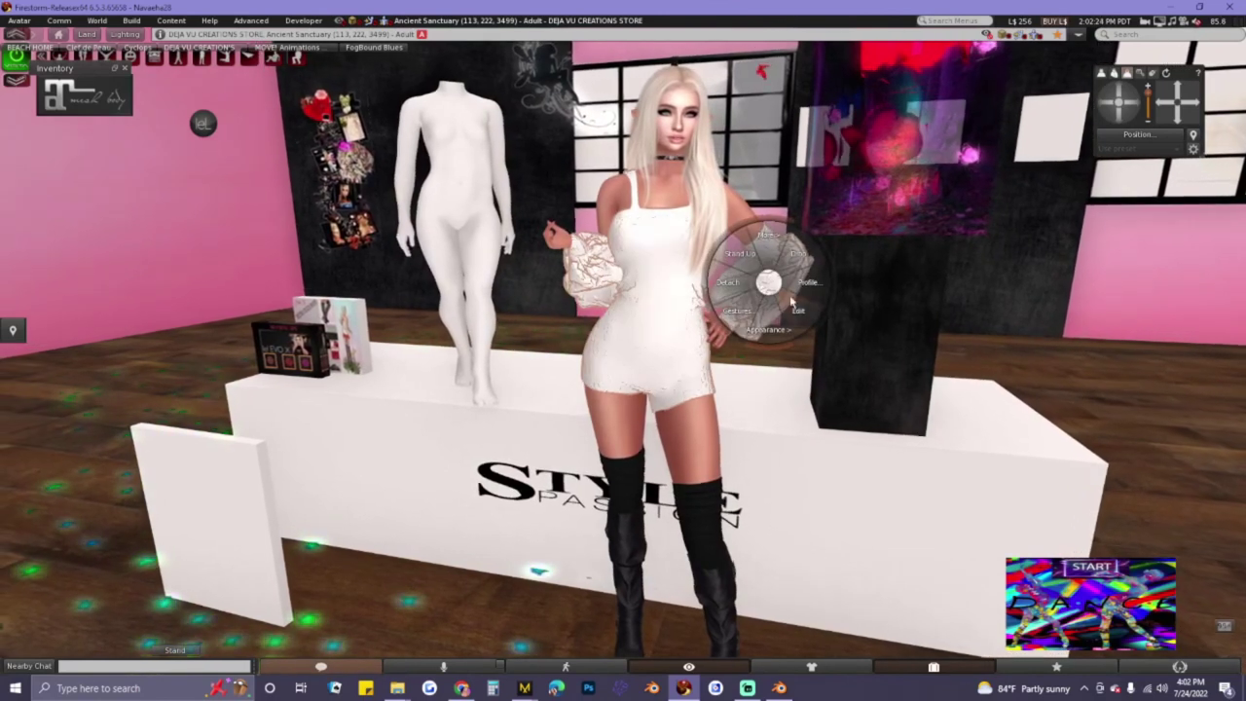
pyautogui.click(805, 312)
pyautogui.click(619, 313)
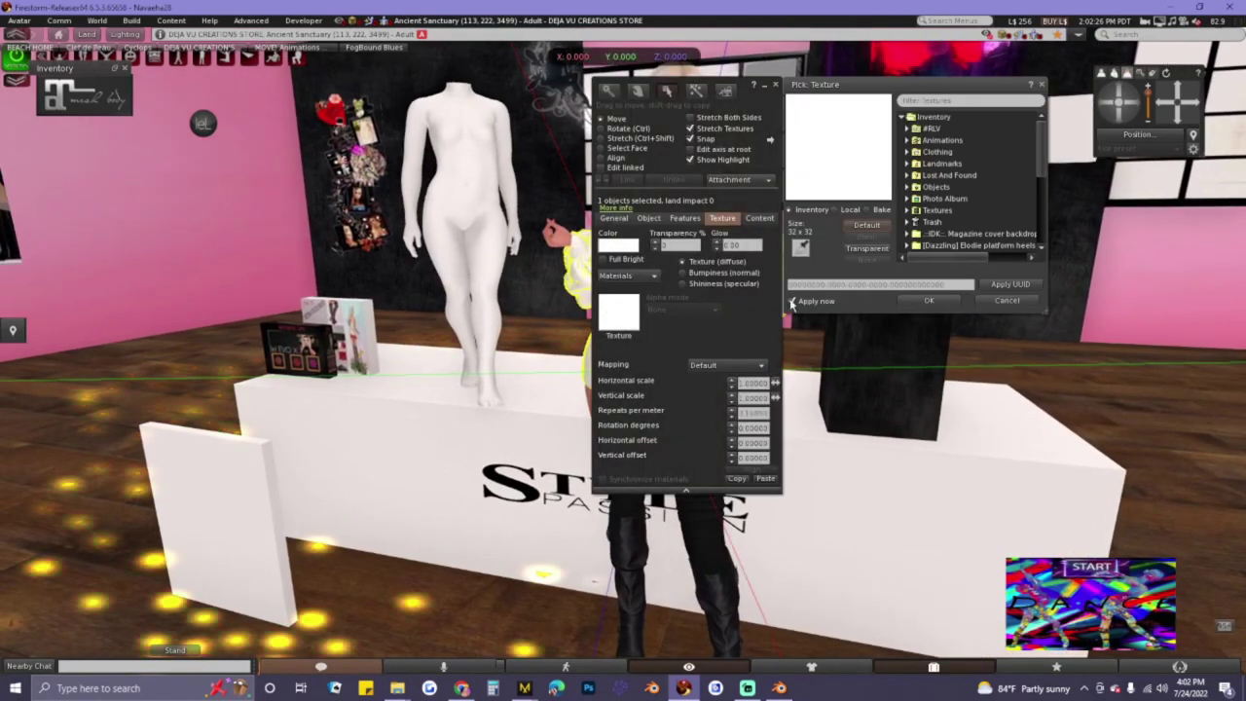
pyautogui.click(834, 210)
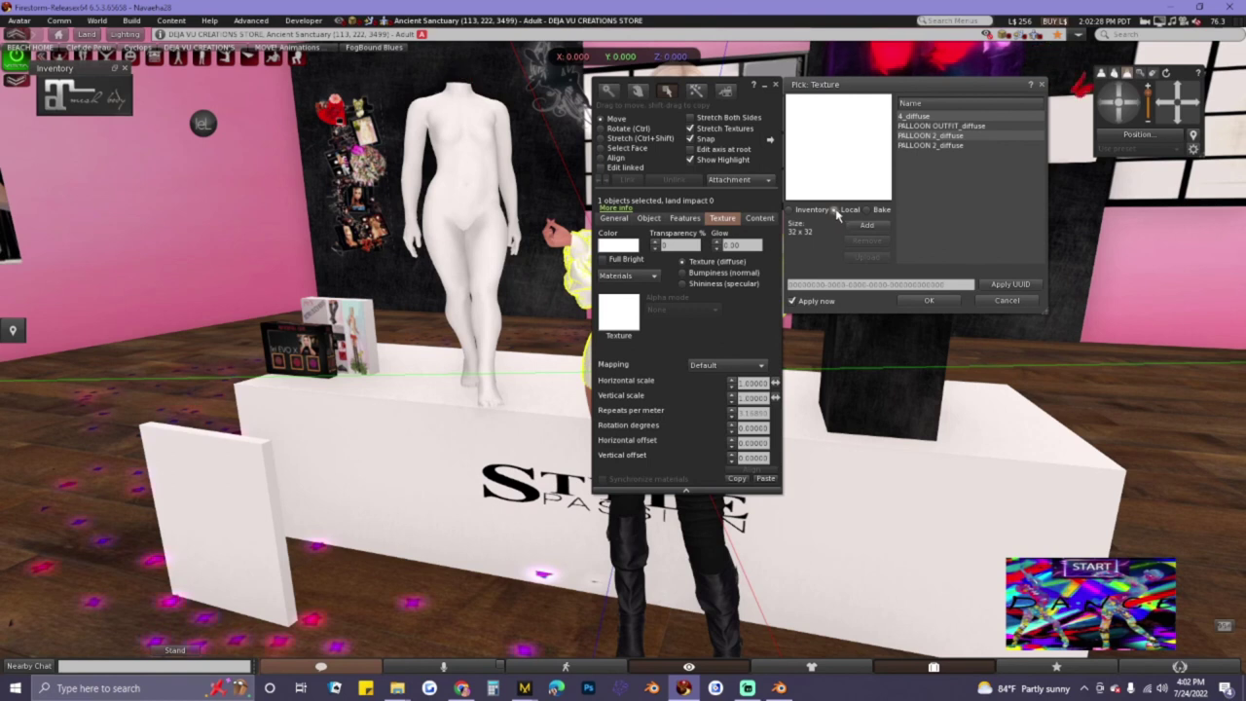
# - Add PALLOON SHORT OUTFIT_diffuse as a local texture, apply it to the romper, and inspect the fit around the avatar
pyautogui.click(867, 226)
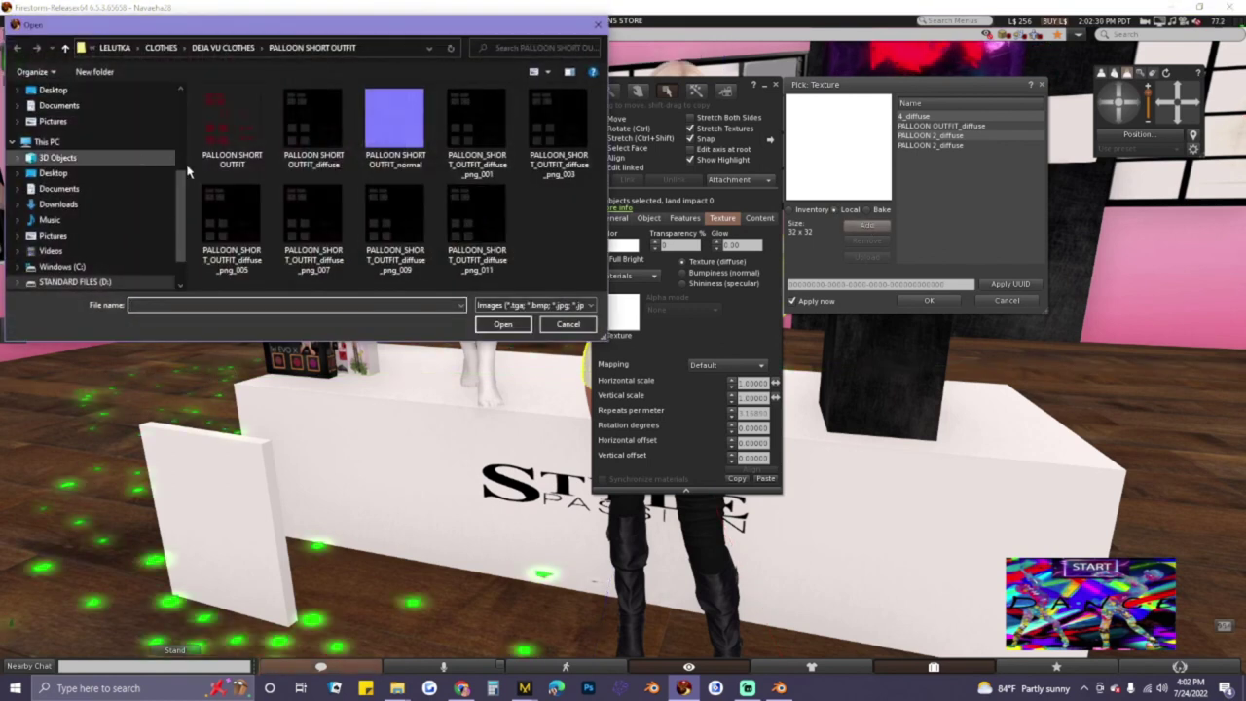
pyautogui.click(65, 51)
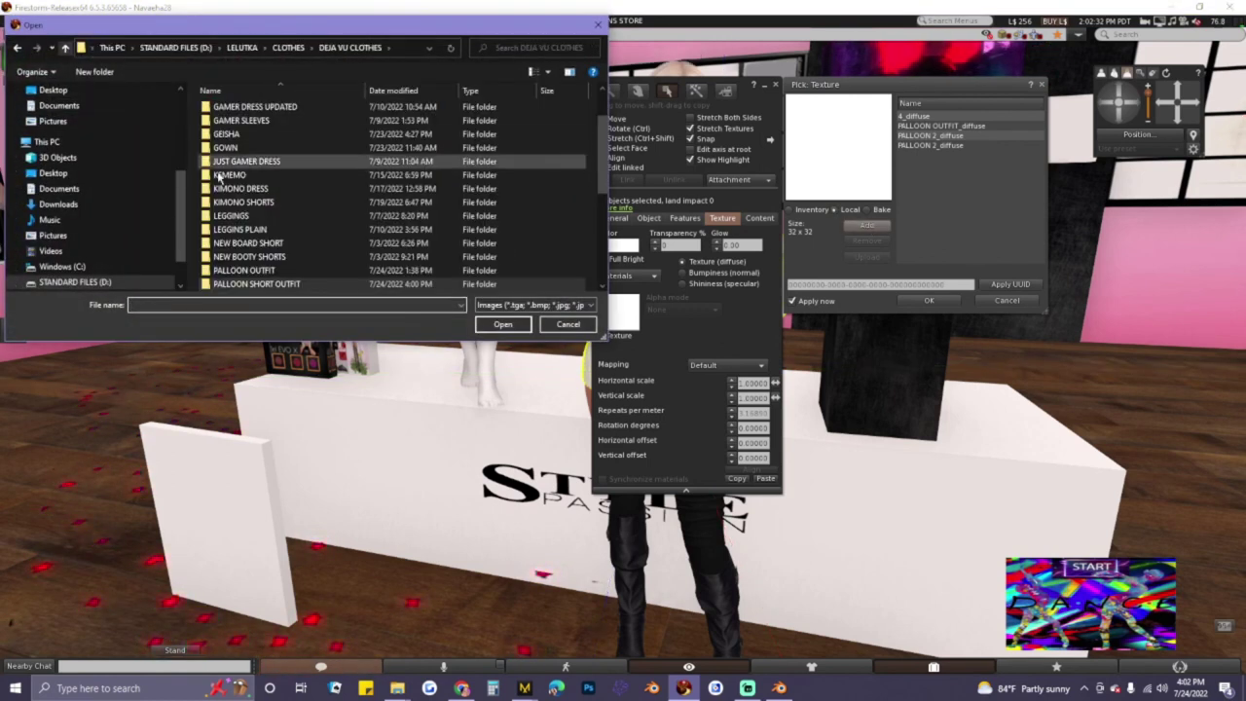
pyautogui.doubleClick(256, 160)
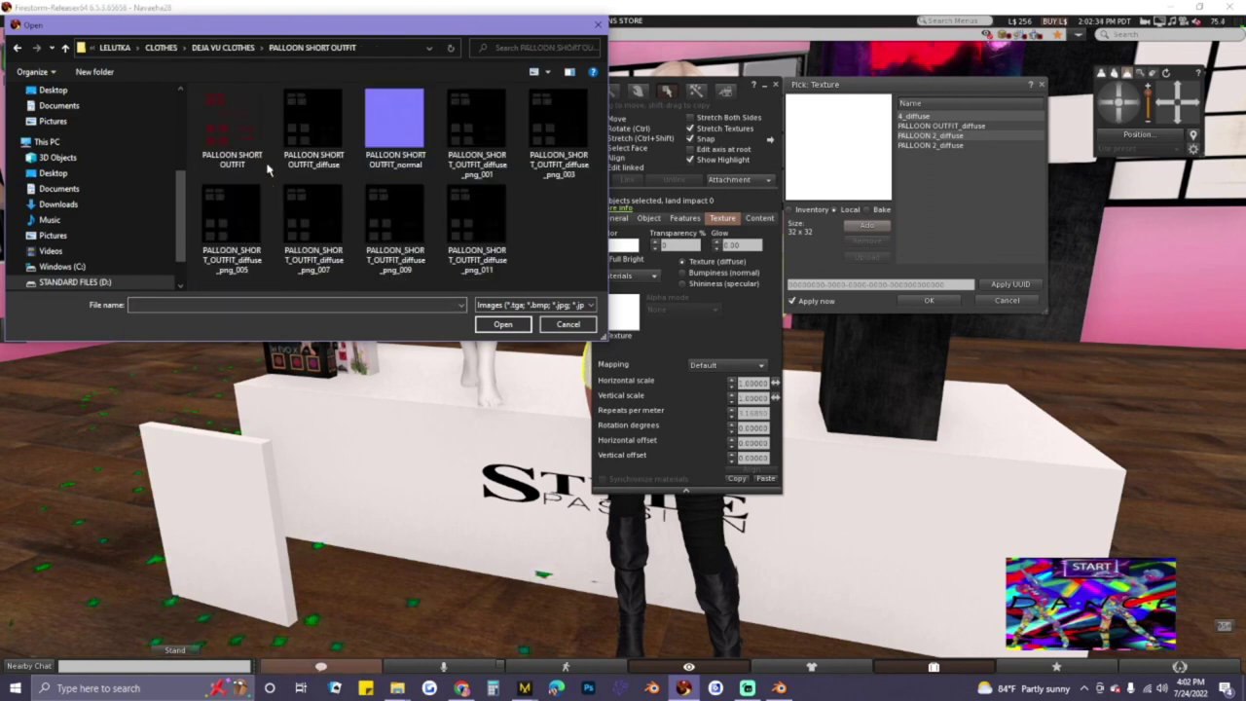
pyautogui.doubleClick(312, 112)
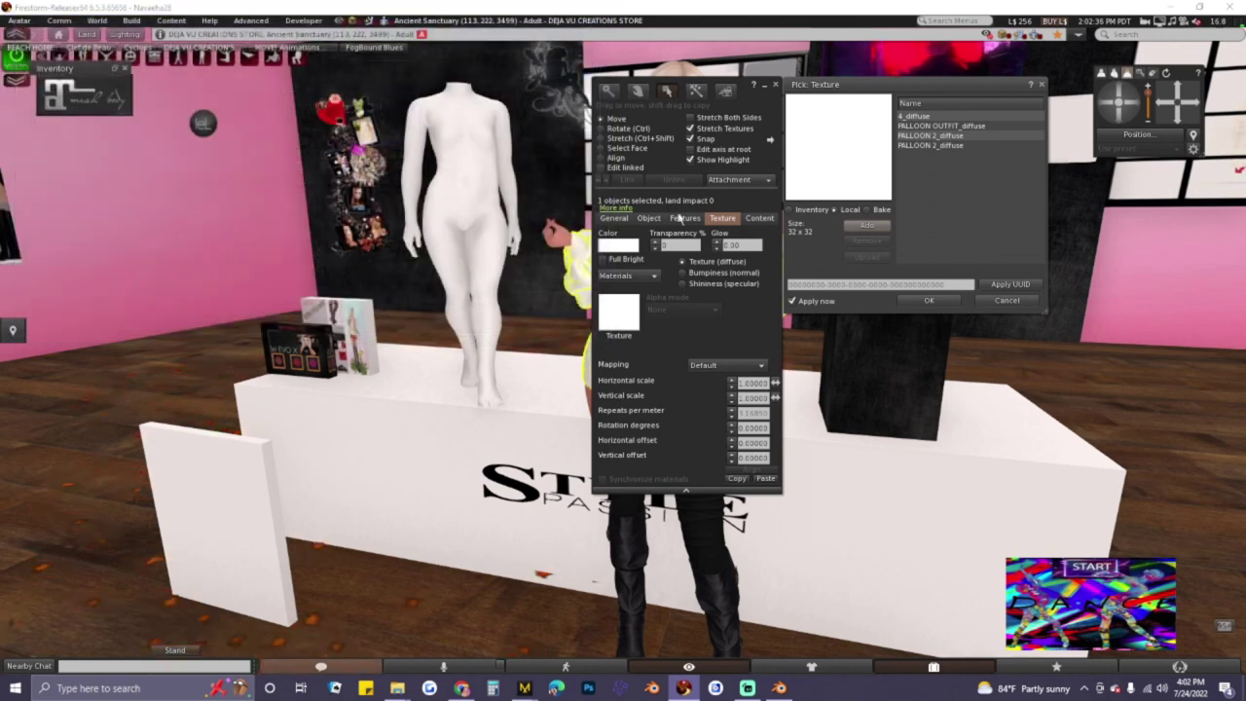
pyautogui.click(925, 300)
pyautogui.click(776, 86)
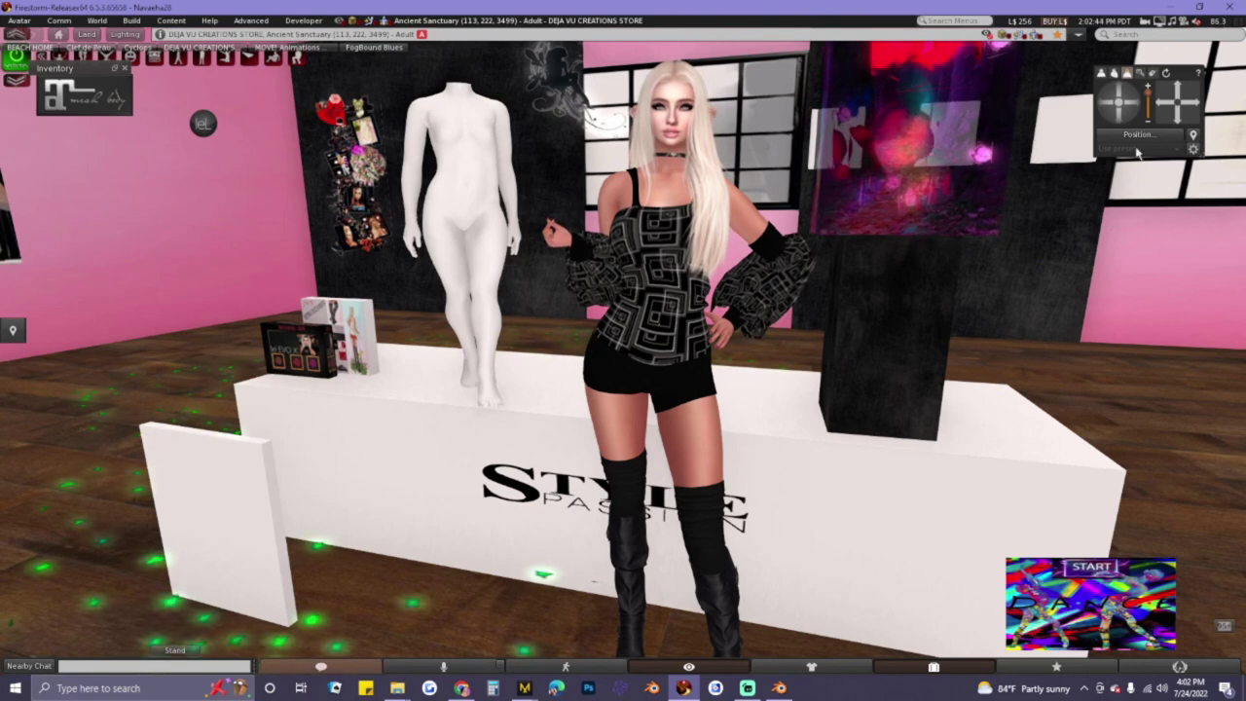
pyautogui.click(1102, 107)
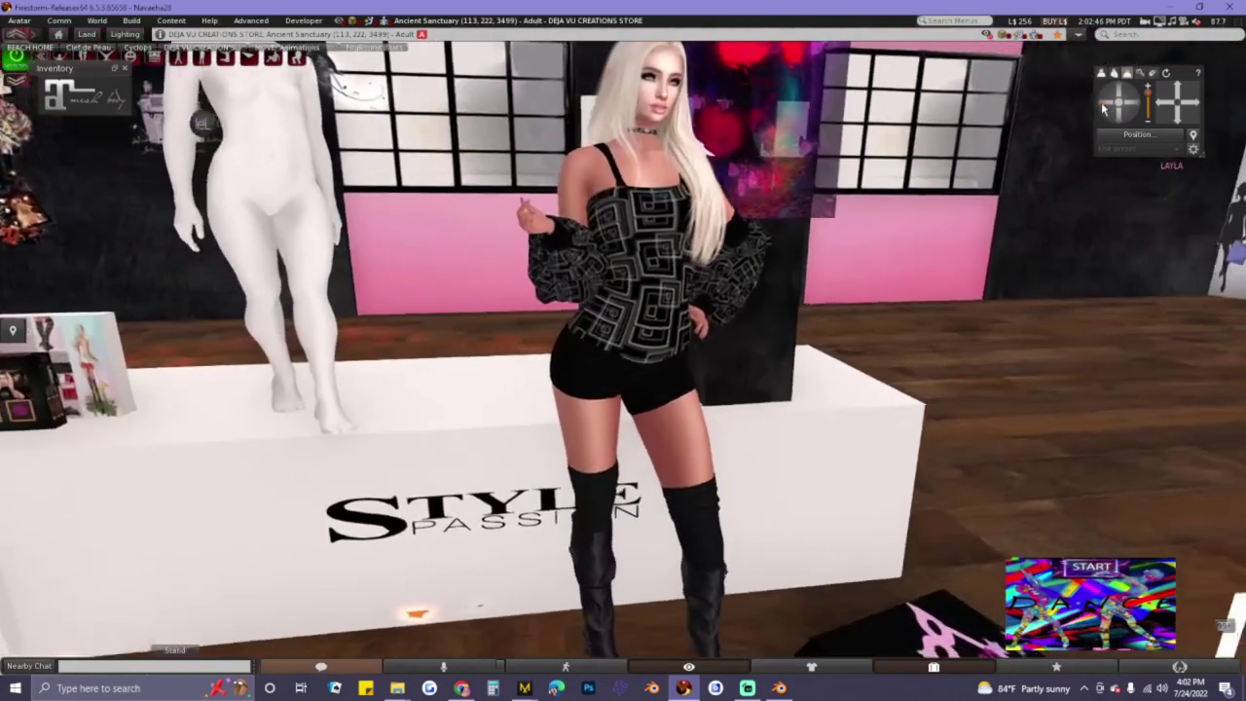
pyautogui.moveTo(1103, 109); pyautogui.dragTo(1102, 109)
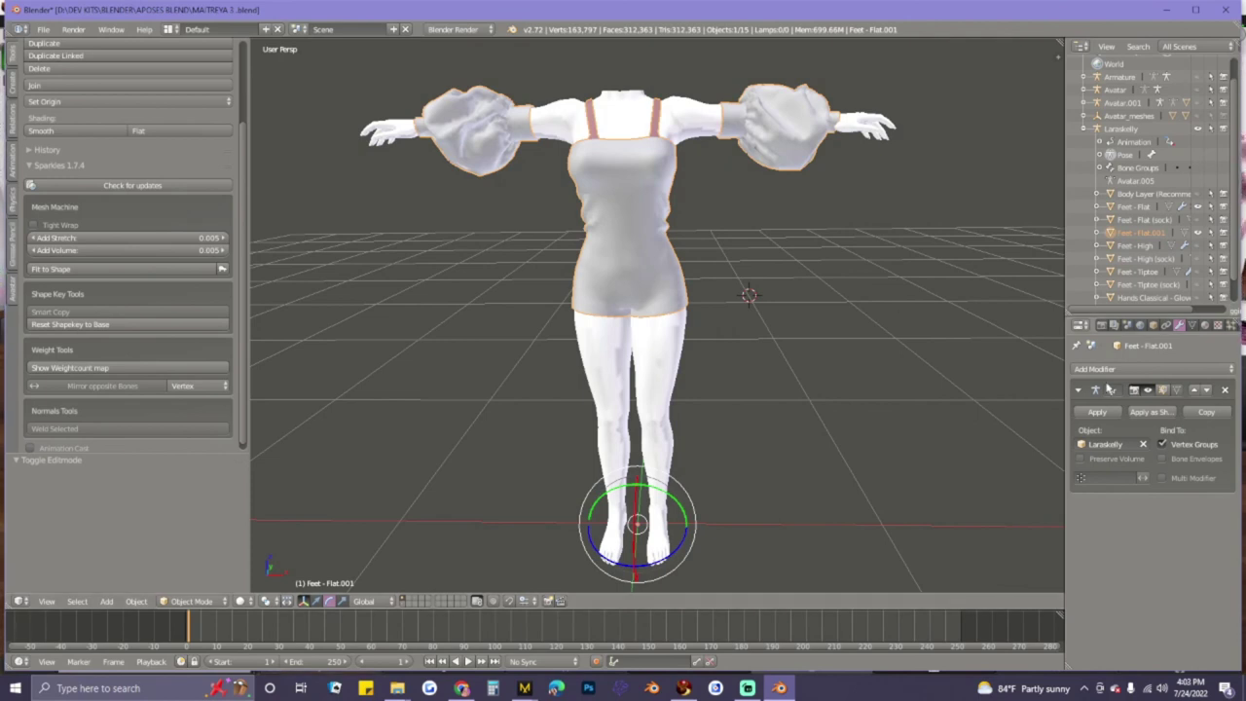
# - Add a Solidify modifier to the romper mesh, set its thickness to 0.0010, and apply the modifier
pyautogui.click(1193, 325)
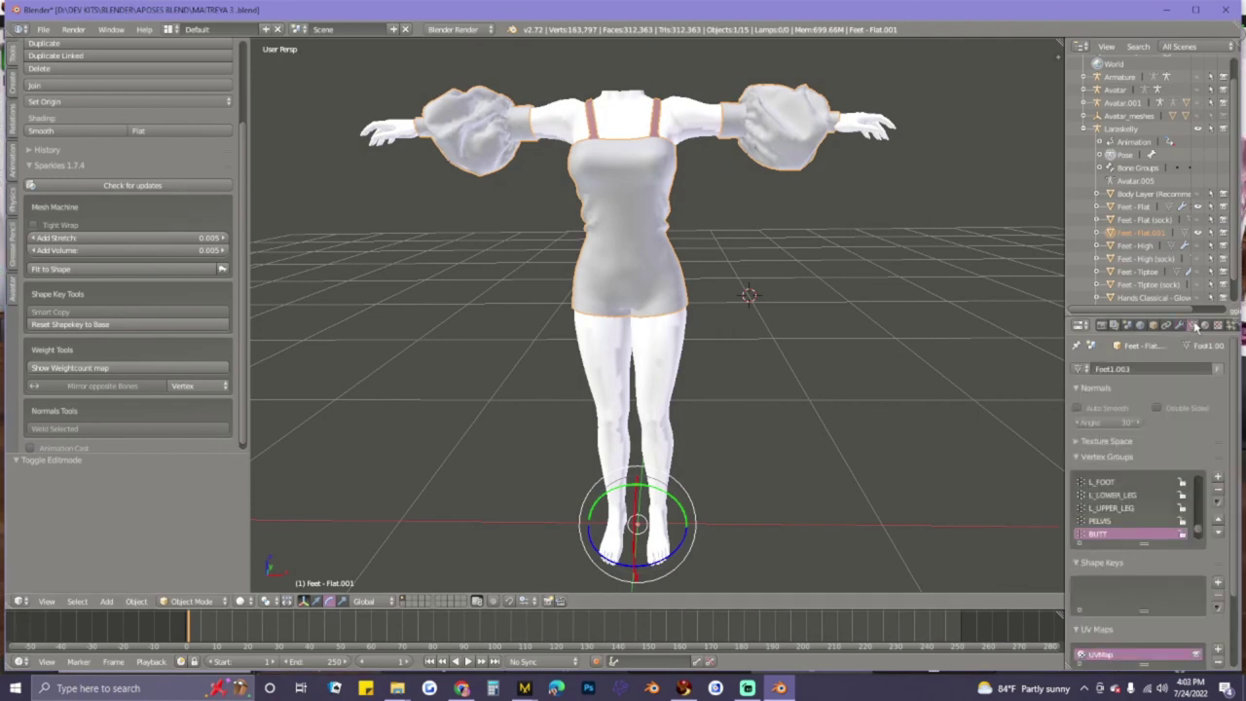
pyautogui.click(1180, 326)
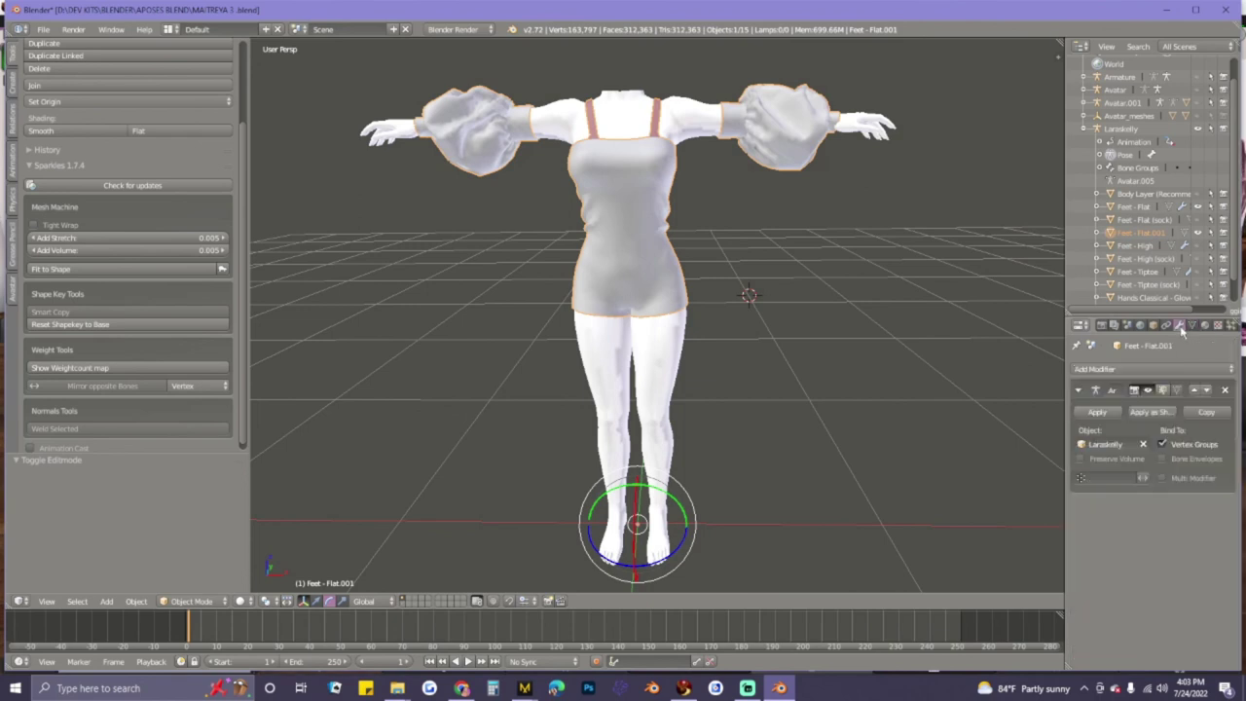
pyautogui.moveTo(1068, 368); pyautogui.dragTo(959, 370)
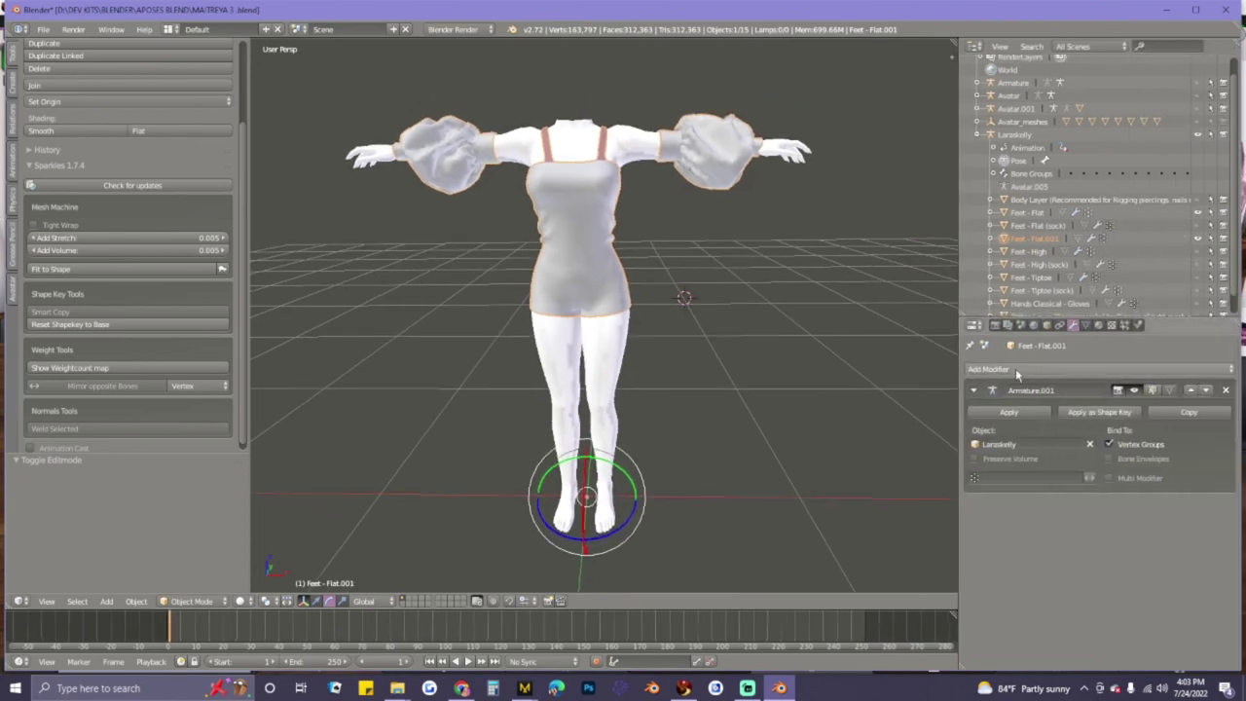
pyautogui.click(1012, 370)
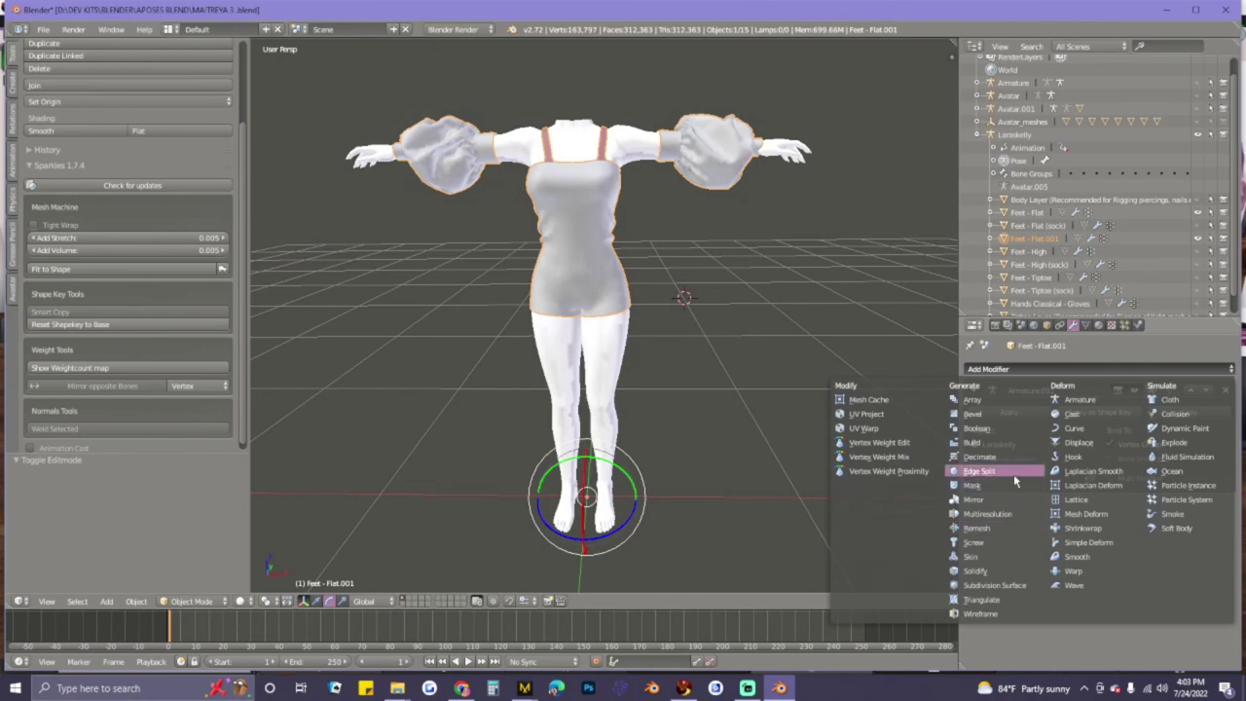
pyautogui.click(974, 572)
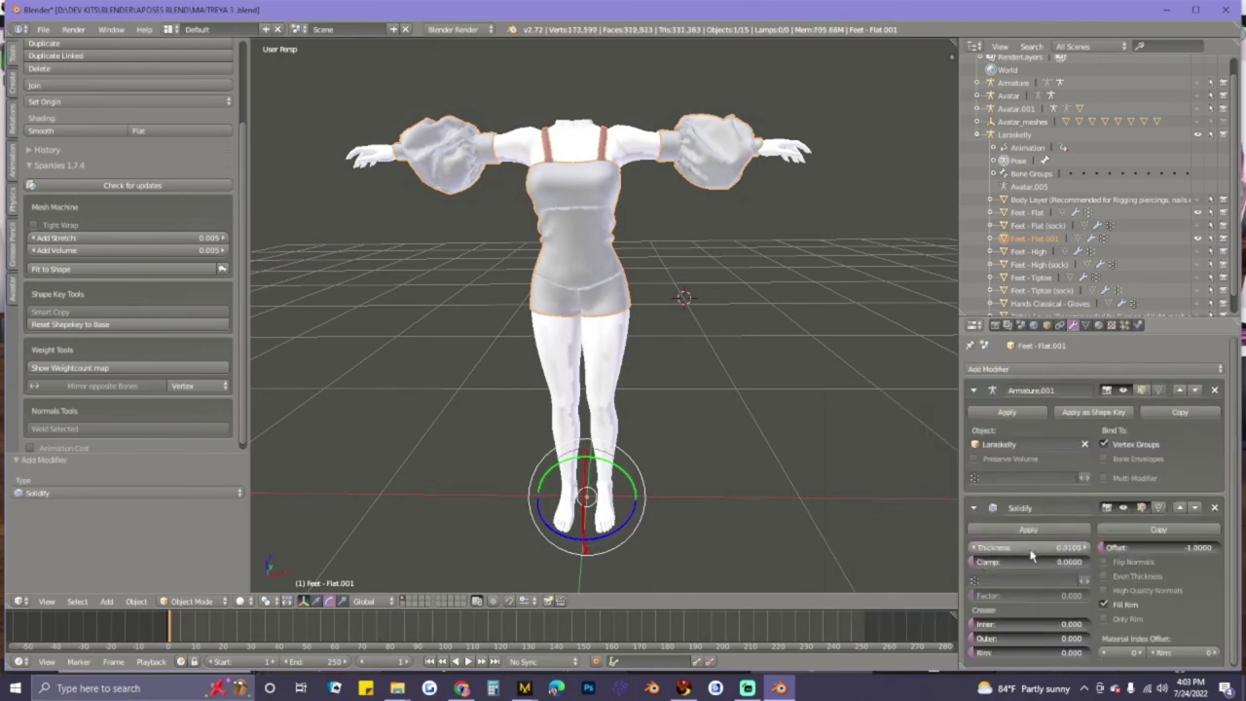
pyautogui.click(974, 548)
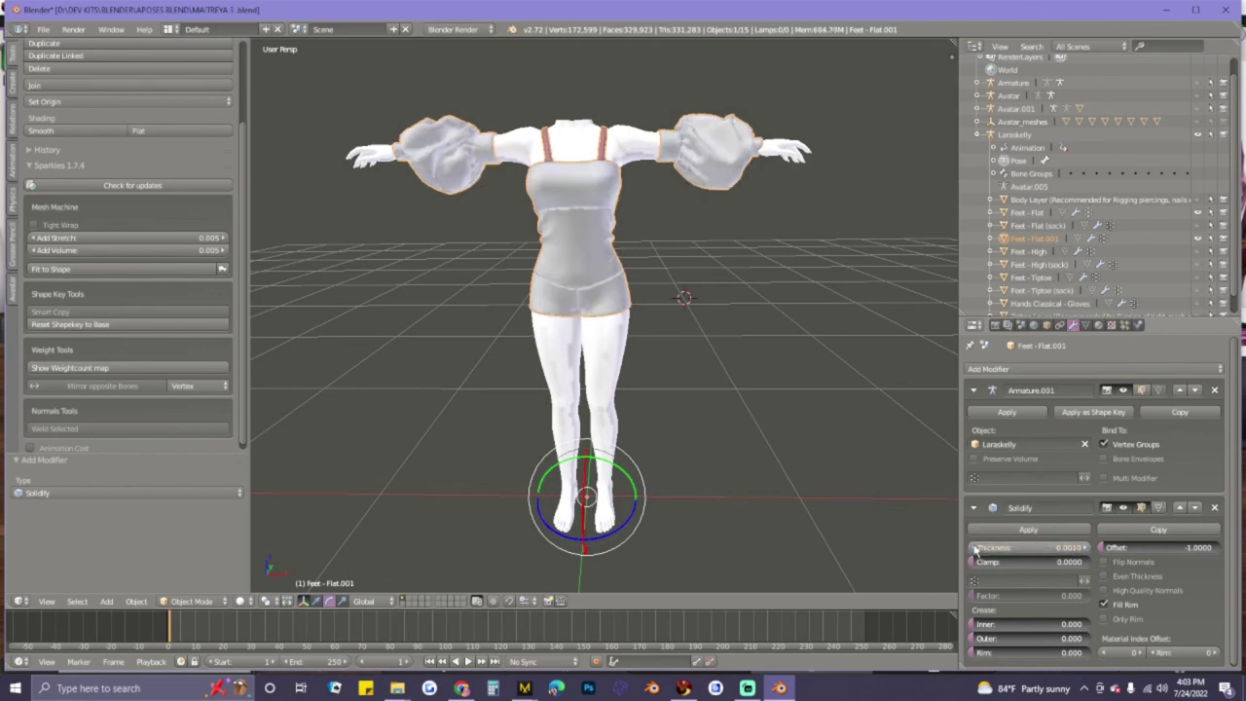
pyautogui.click(1028, 530)
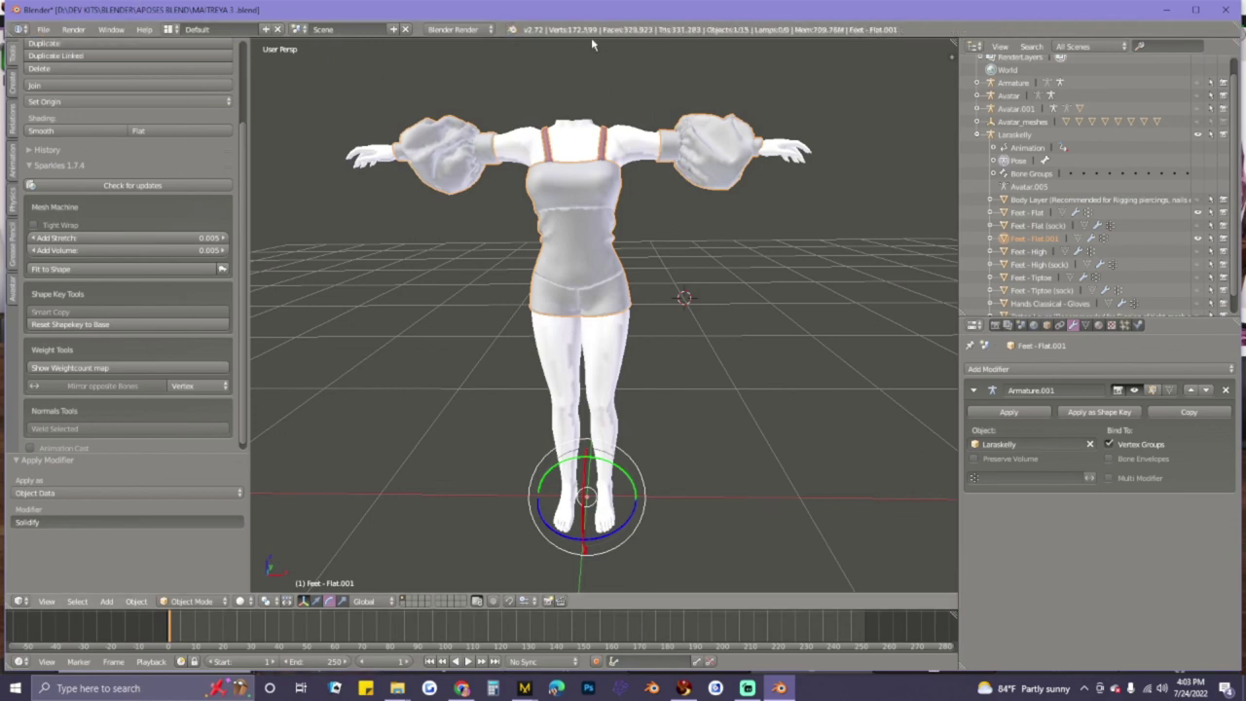
# - Export the thickened romper as Avastar Collada file 2.dae into the PALLOON SHORT OUTFIT folder and switch to Firestorm
pyautogui.click(42, 29)
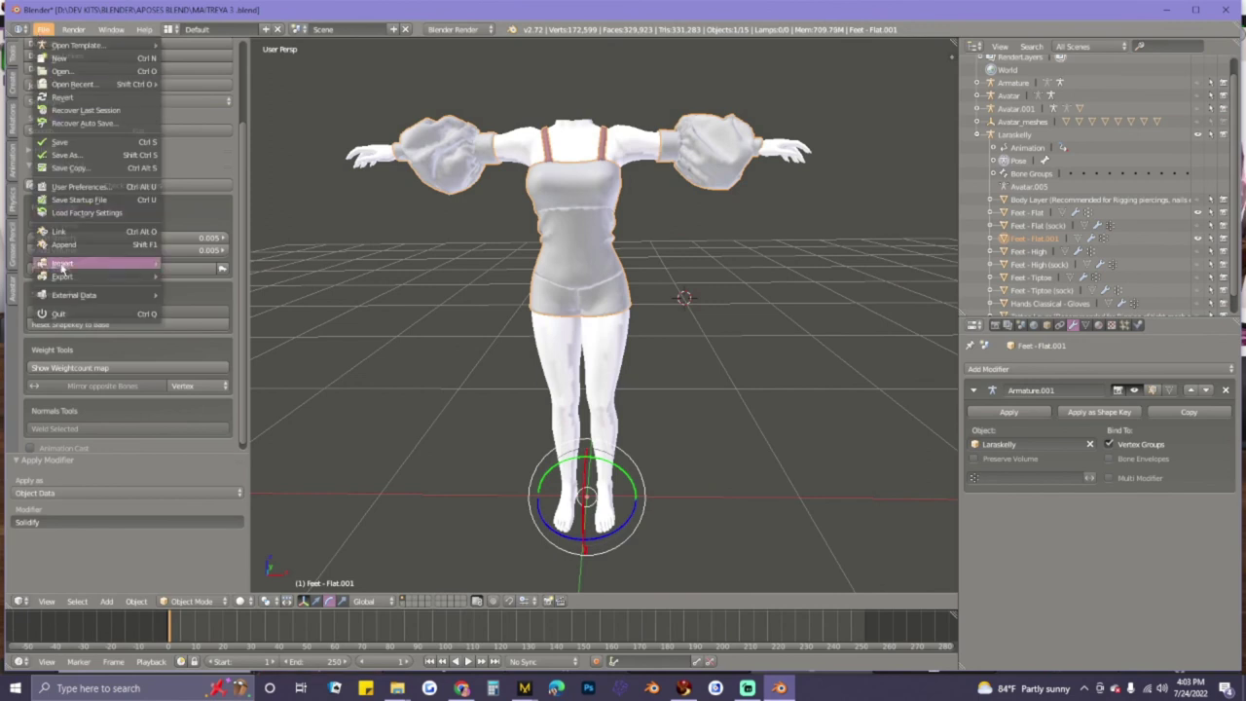
pyautogui.moveTo(61, 278)
pyautogui.click(216, 277)
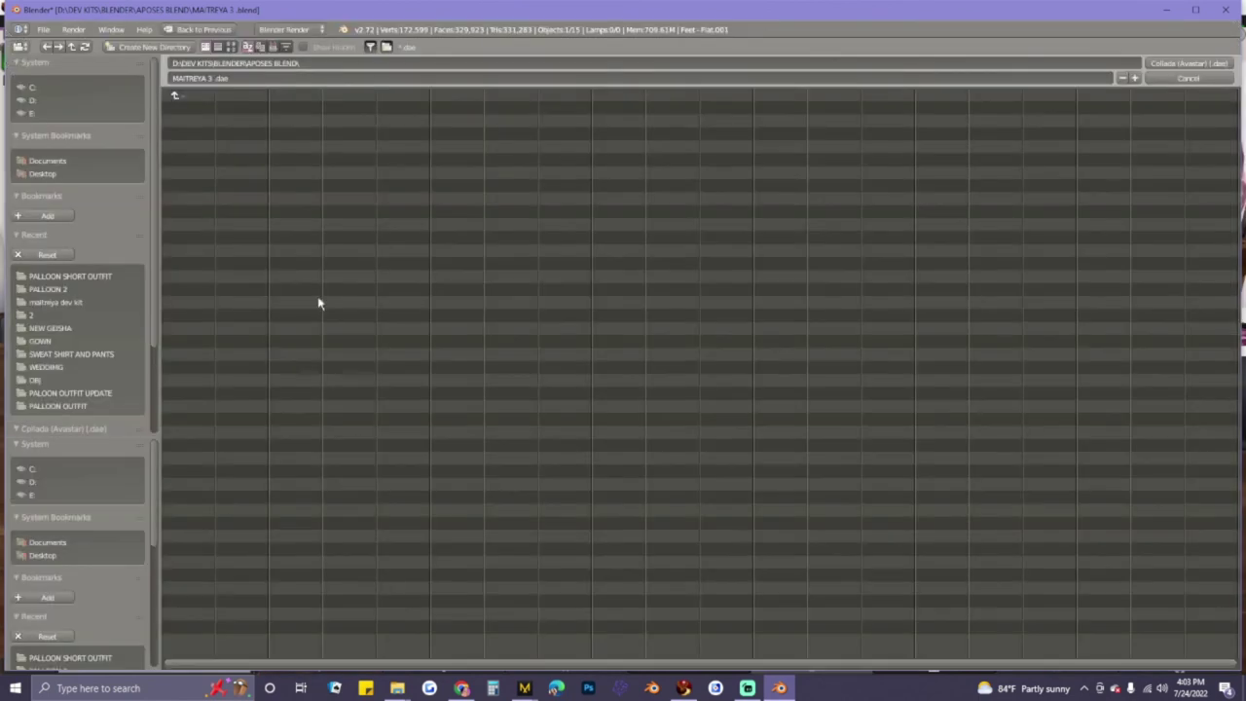
pyautogui.click(70, 276)
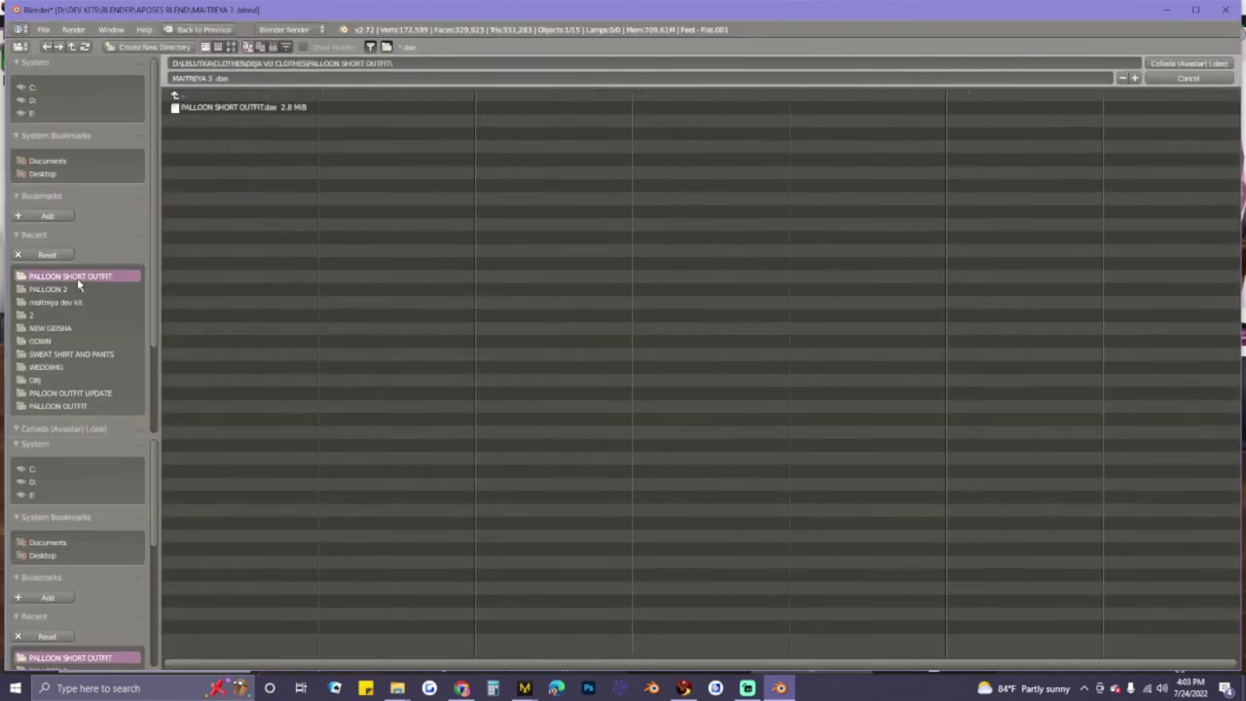
pyautogui.click(216, 82)
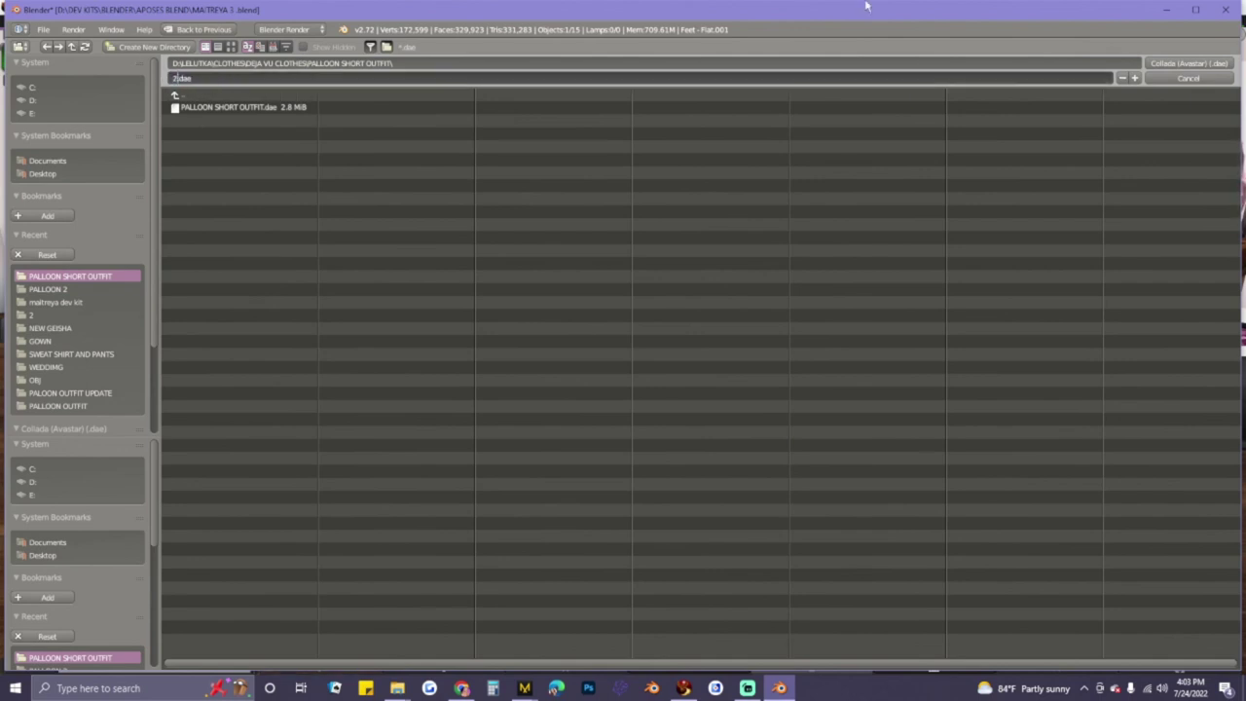
pyautogui.click(1170, 65)
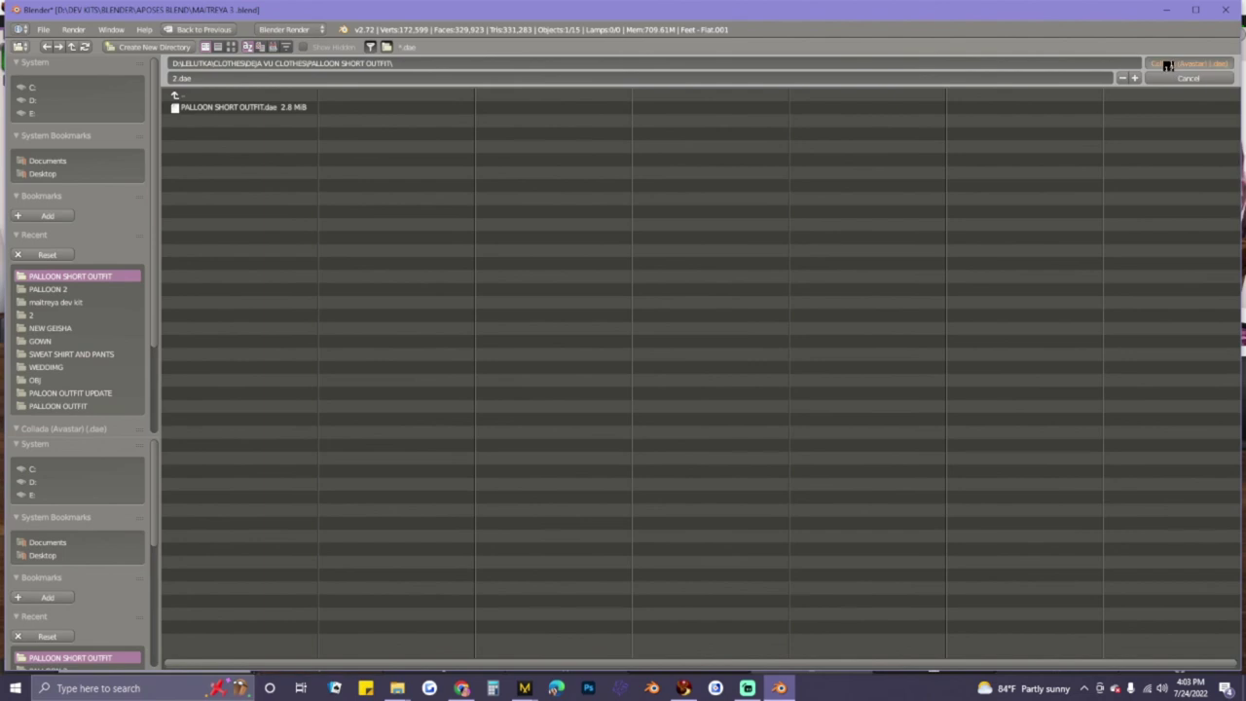
pyautogui.click(1168, 65)
pyautogui.click(1166, 10)
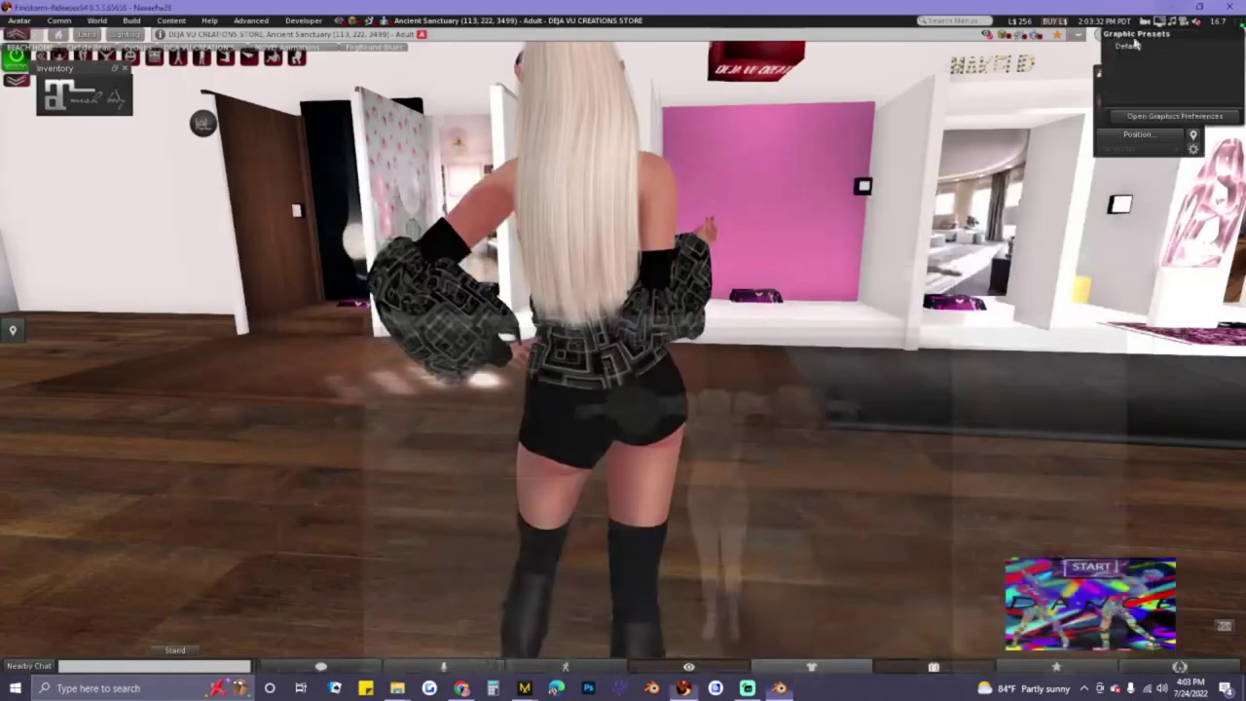